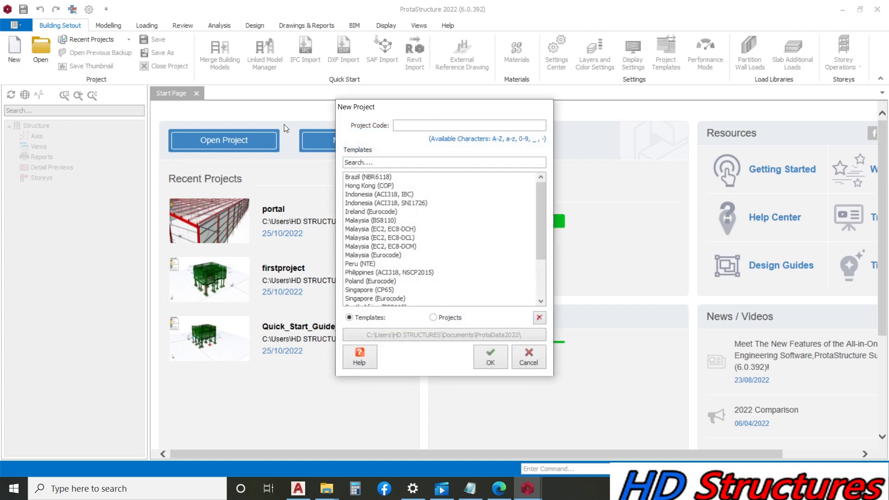
Step: Create a new project with code portal1 from the United Kingdom (BS8110) template
{"action": "left_click", "coordinate": [415, 128]}
{"action": "type", "text": "portal1"}
{"action": "scroll", "coordinate": [380, 287], "scroll_direction": "down", "scroll_amount": 3}
{"action": "left_click", "coordinate": [373, 290]}
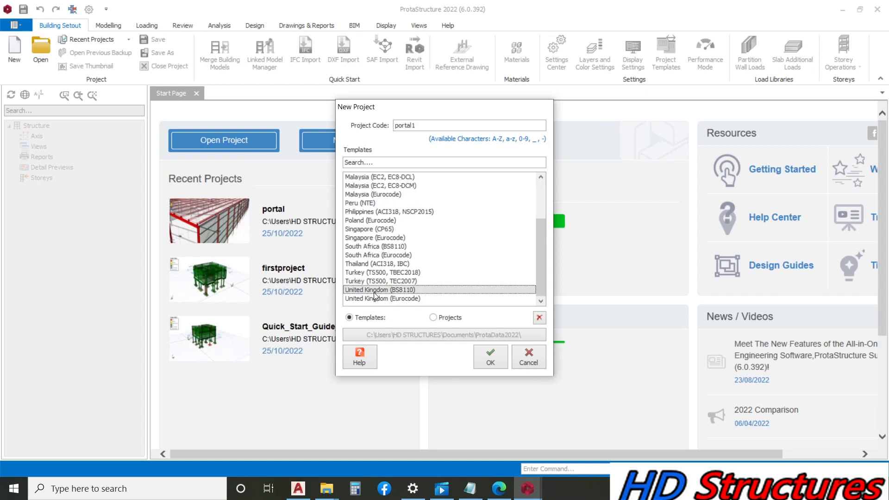
{"action": "left_click", "coordinate": [493, 354]}
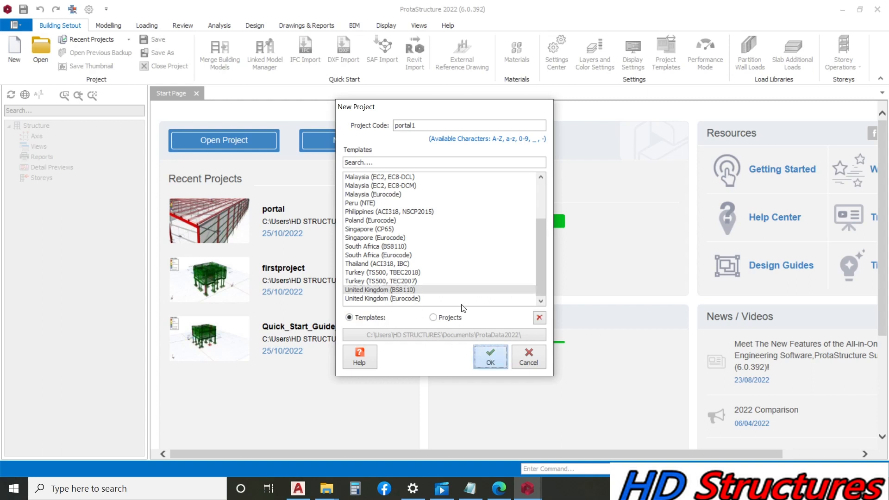
{"action": "left_click", "coordinate": [488, 354]}
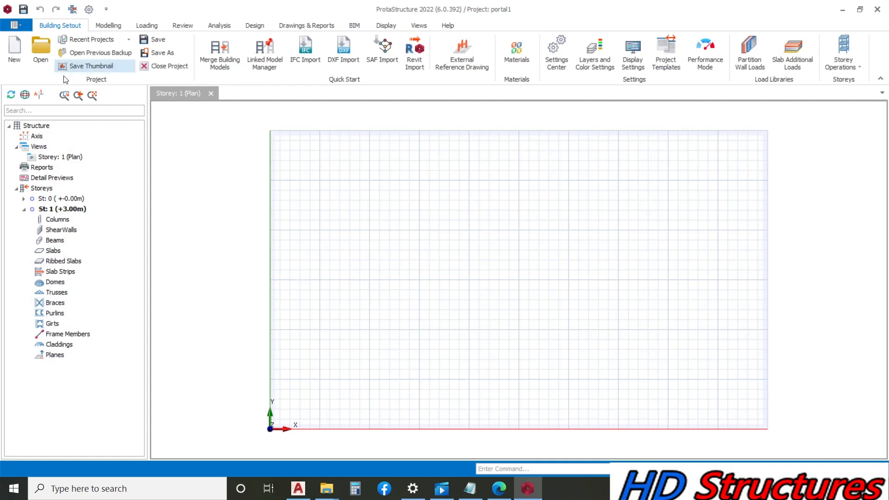
Step: Generate an orthogonal axis grid in the storey plan with Dir-1 spacings of 5000*4 and Dir-2 spacings of 5000*10
{"action": "left_click", "coordinate": [113, 27]}
{"action": "left_click", "coordinate": [68, 52]}
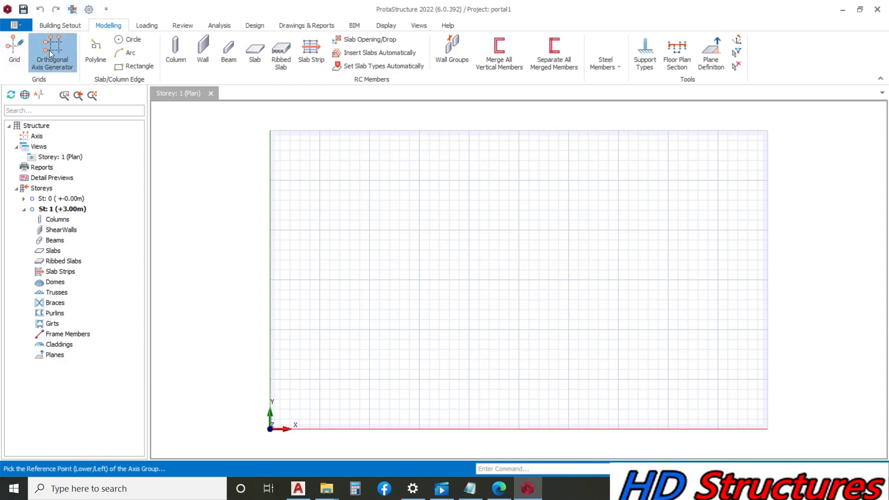
{"action": "left_click", "coordinate": [434, 226]}
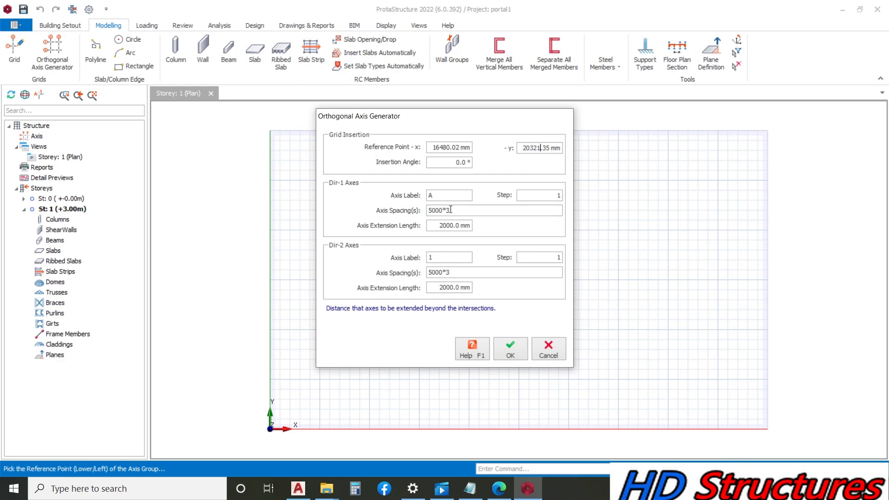
{"action": "left_click_drag", "start_coordinate": [446, 209], "coordinate": [453, 212]}
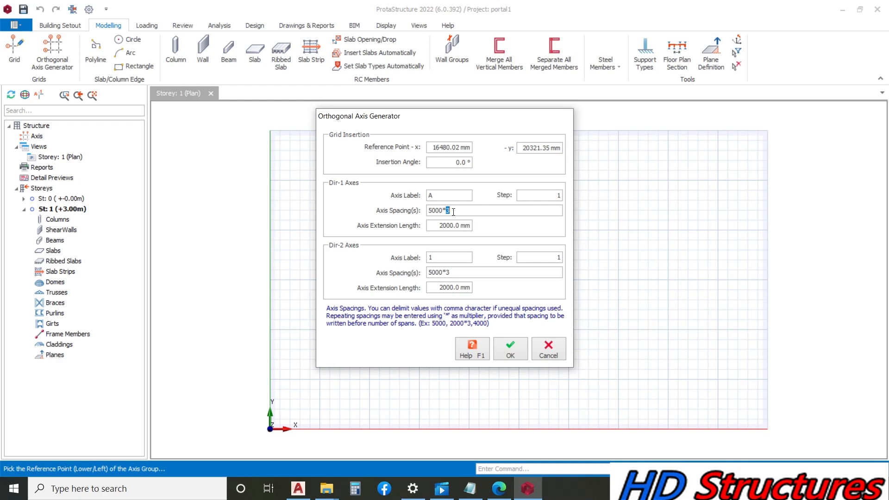
{"action": "type", "text": "4"}
{"action": "mouse_move", "coordinate": [455, 272]}
{"action": "left_mouse_down"}
{"action": "mouse_move", "coordinate": [437, 280]}
{"action": "mouse_move", "coordinate": [446, 280]}
{"action": "left_mouse_up"}
{"action": "type", "text": "10"}
{"action": "left_click", "coordinate": [510, 350]}
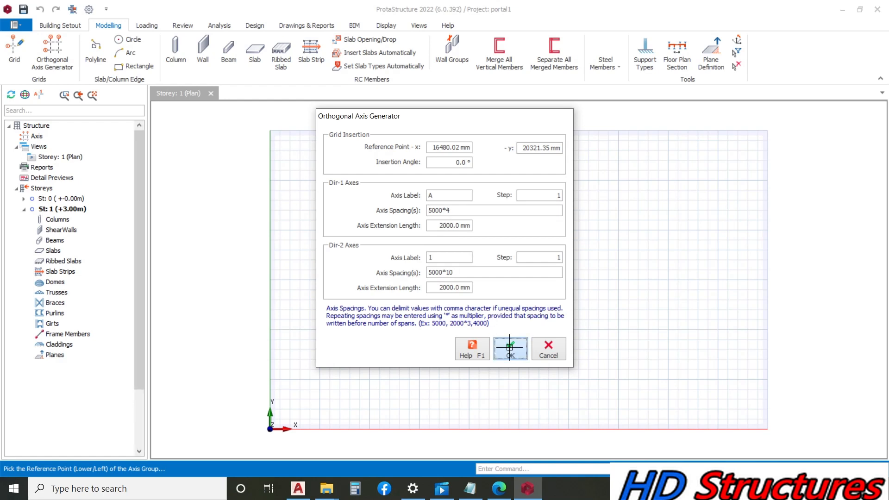
Step: Examine the generated grid in plan, checking the axis labels and the spacing dimensions in both directions
{"action": "scroll", "coordinate": [502, 236], "scroll_direction": "down", "scroll_amount": 3}
{"action": "scroll", "coordinate": [521, 206], "scroll_direction": "up", "scroll_amount": 4}
{"action": "scroll", "coordinate": [367, 241], "scroll_direction": "down", "scroll_amount": 4}
{"action": "scroll", "coordinate": [424, 246], "scroll_direction": "up", "scroll_amount": 4}
{"action": "scroll", "coordinate": [425, 246], "scroll_direction": "up", "scroll_amount": 2}
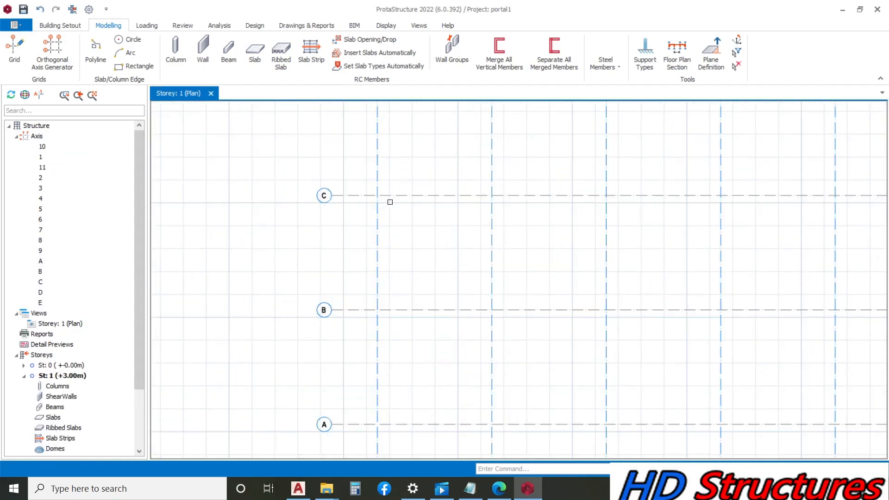
{"action": "scroll", "coordinate": [350, 200], "scroll_direction": "down", "scroll_amount": 5}
{"action": "scroll", "coordinate": [339, 244], "scroll_direction": "up", "scroll_amount": 3}
{"action": "scroll", "coordinate": [525, 317], "scroll_direction": "down", "scroll_amount": 2}
{"action": "scroll", "coordinate": [332, 311], "scroll_direction": "up", "scroll_amount": 3}
{"action": "scroll", "coordinate": [449, 314], "scroll_direction": "down", "scroll_amount": 4}
{"action": "scroll", "coordinate": [412, 317], "scroll_direction": "down", "scroll_amount": 2}
{"action": "scroll", "coordinate": [625, 218], "scroll_direction": "up", "scroll_amount": 5}
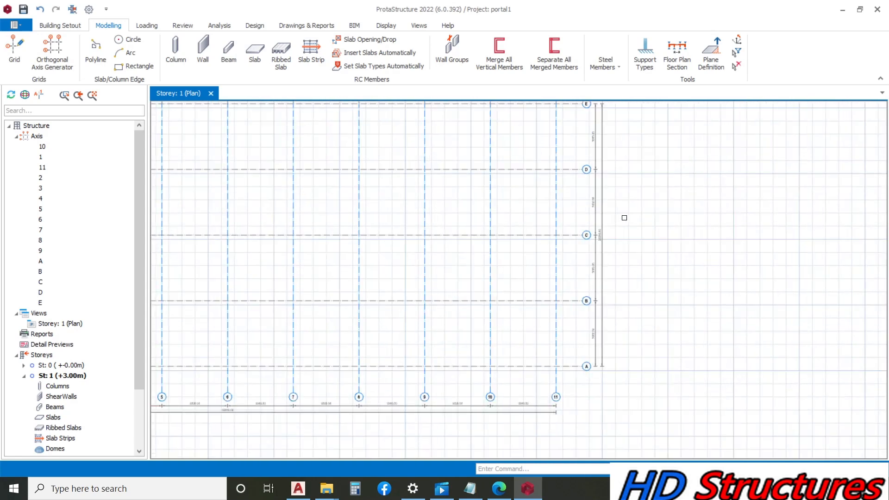
{"action": "scroll", "coordinate": [596, 216], "scroll_direction": "up", "scroll_amount": 2}
{"action": "scroll", "coordinate": [602, 222], "scroll_direction": "down", "scroll_amount": 5}
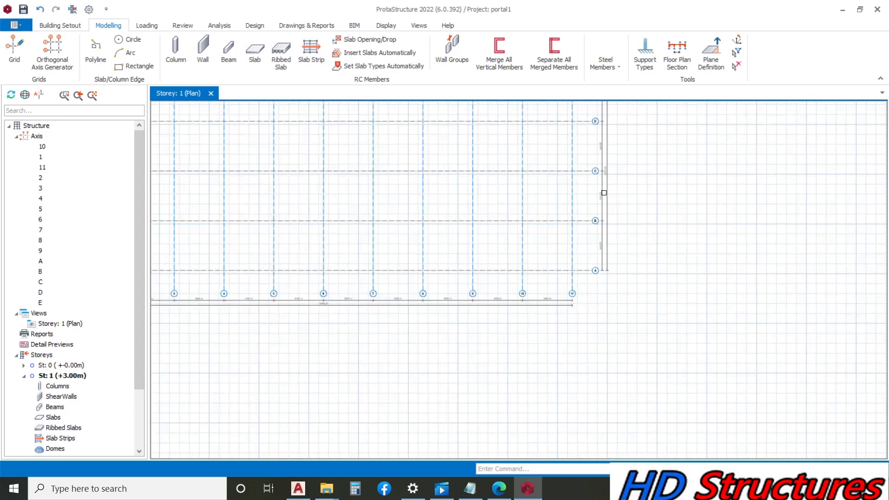
{"action": "scroll", "coordinate": [626, 255], "scroll_direction": "up", "scroll_amount": 6}
{"action": "scroll", "coordinate": [441, 252], "scroll_direction": "up", "scroll_amount": 1}
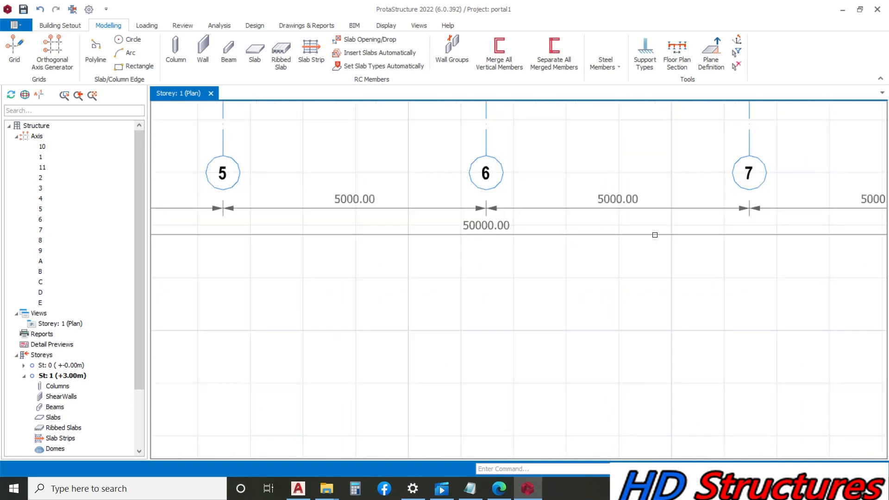
{"action": "scroll", "coordinate": [645, 260], "scroll_direction": "down", "scroll_amount": 3}
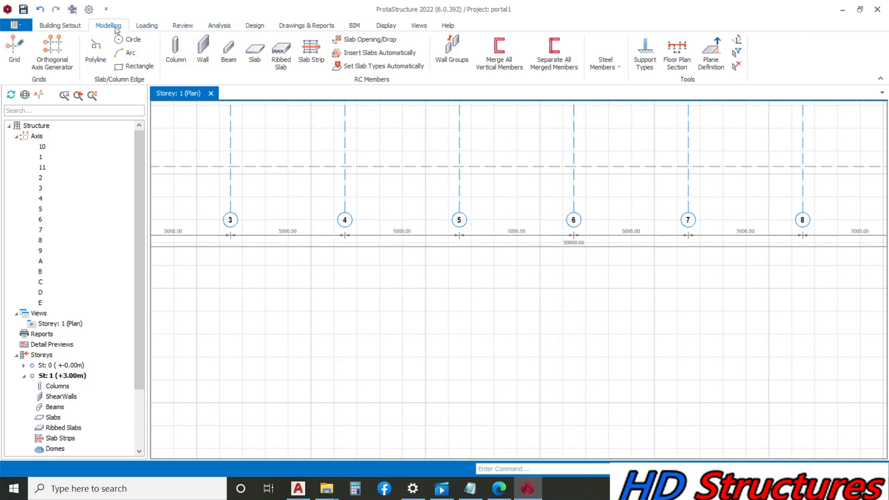
Step: Insert storey number 2 above the existing storey with a height of 5000 mm
{"action": "left_click", "coordinate": [82, 27]}
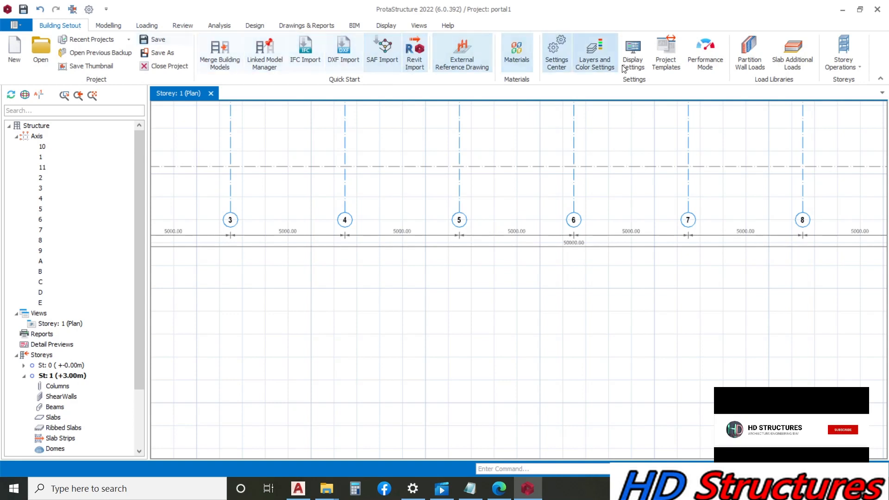
{"action": "left_click", "coordinate": [842, 54]}
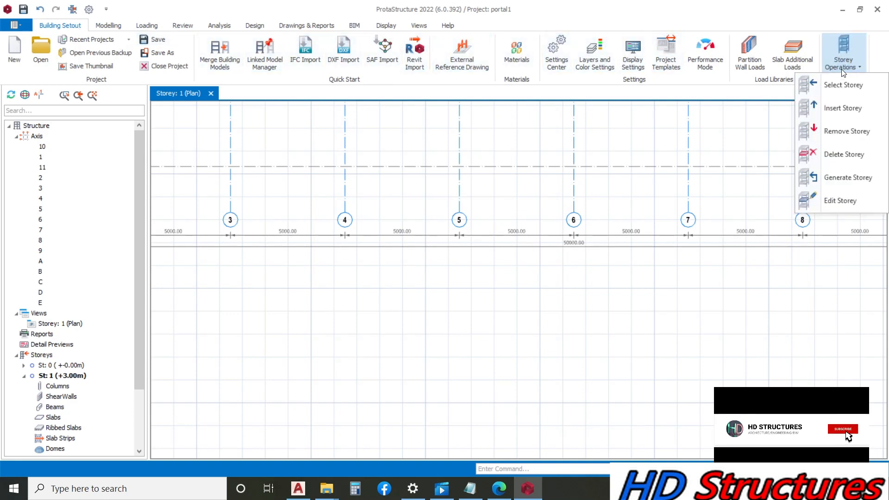
{"action": "left_click", "coordinate": [829, 107]}
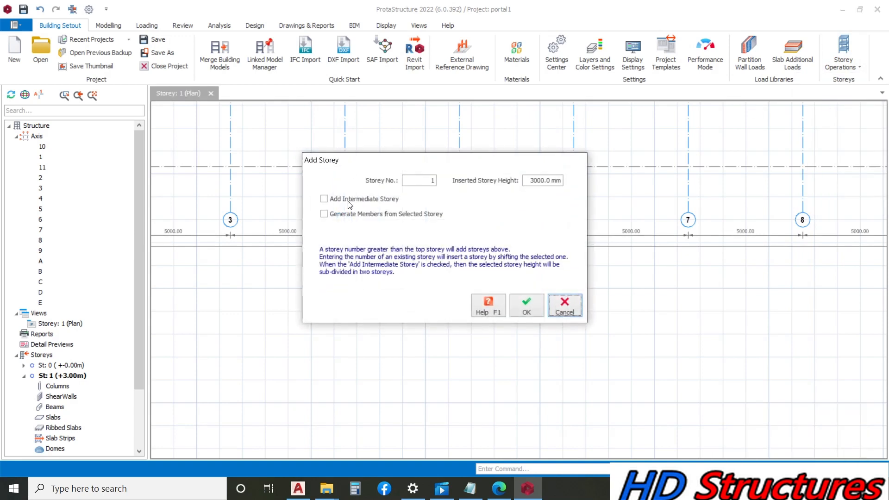
{"action": "left_click", "coordinate": [527, 181]}
{"action": "left_click_drag", "start_coordinate": [526, 181], "coordinate": [562, 181]}
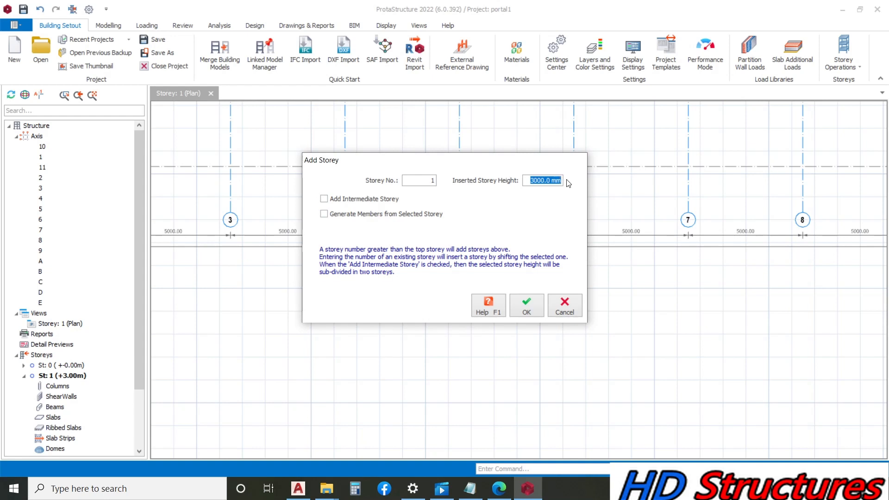
{"action": "type", "text": "5000"}
{"action": "double_click", "coordinate": [432, 180]}
{"action": "type", "text": "2"}
{"action": "left_click", "coordinate": [517, 304]}
{"action": "left_click", "coordinate": [484, 286]}
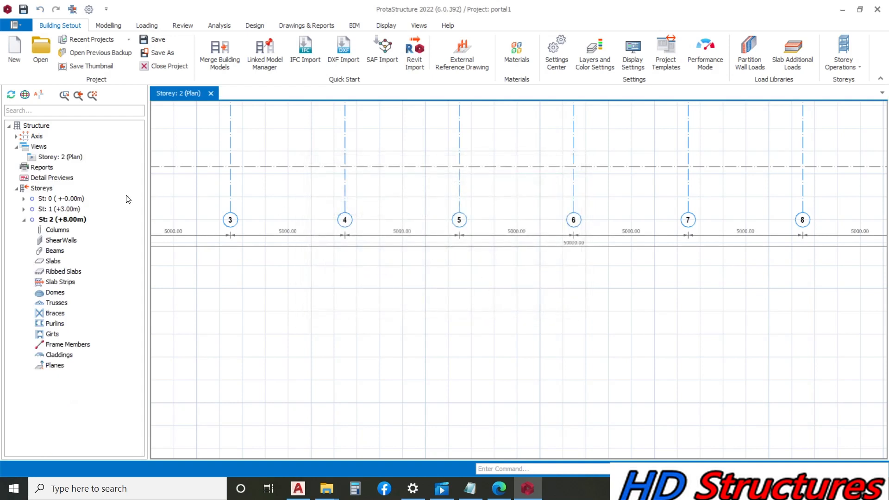
Step: Edit the storey heights, setting storey 1 to 300 mm and storey 2 to 4700 mm
{"action": "left_click", "coordinate": [44, 187]}
{"action": "right_click", "coordinate": [44, 186]}
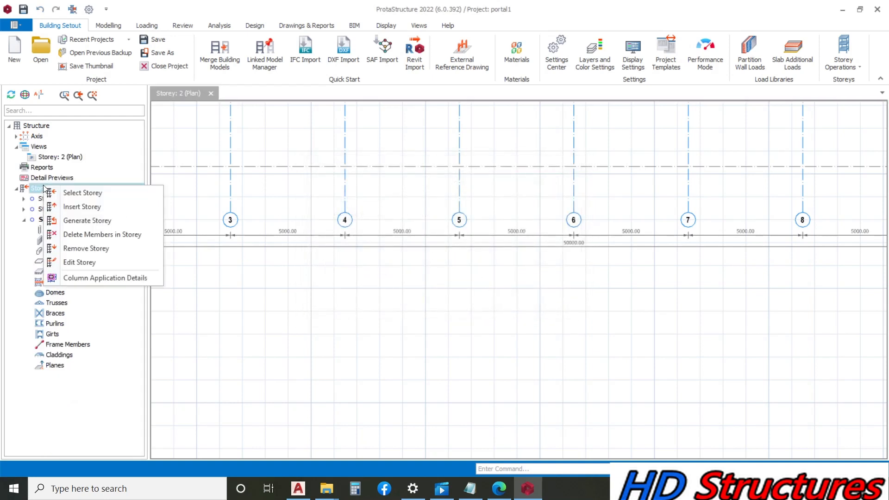
{"action": "left_click", "coordinate": [73, 259]}
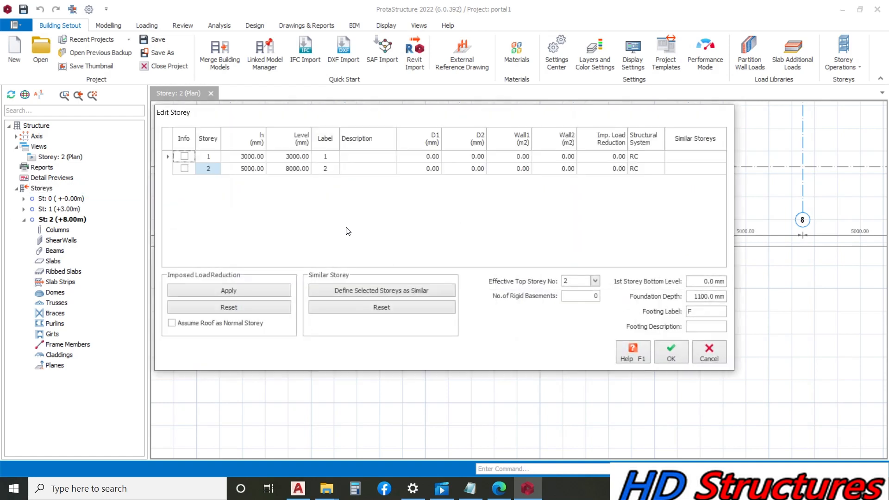
{"action": "left_click", "coordinate": [247, 158]}
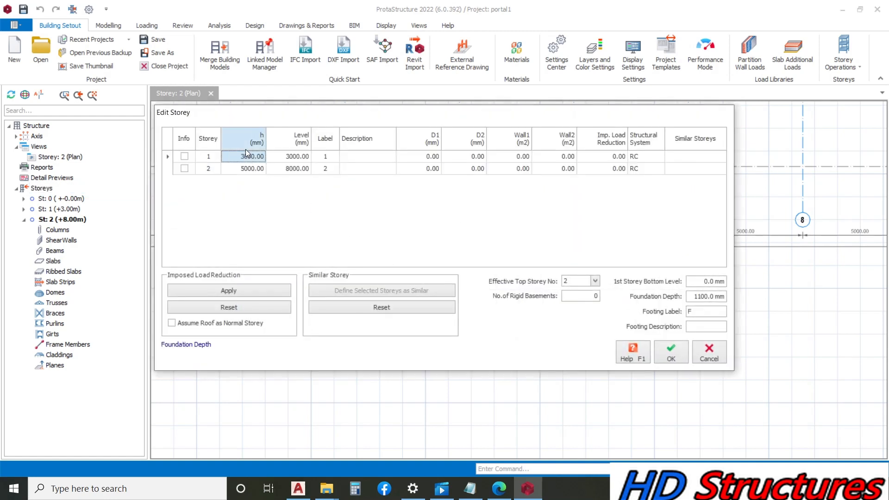
{"action": "type", "text": "20"}
{"action": "key", "text": "BackSpace"}
{"action": "key", "text": "BackSpace"}
{"action": "type", "text": "300"}
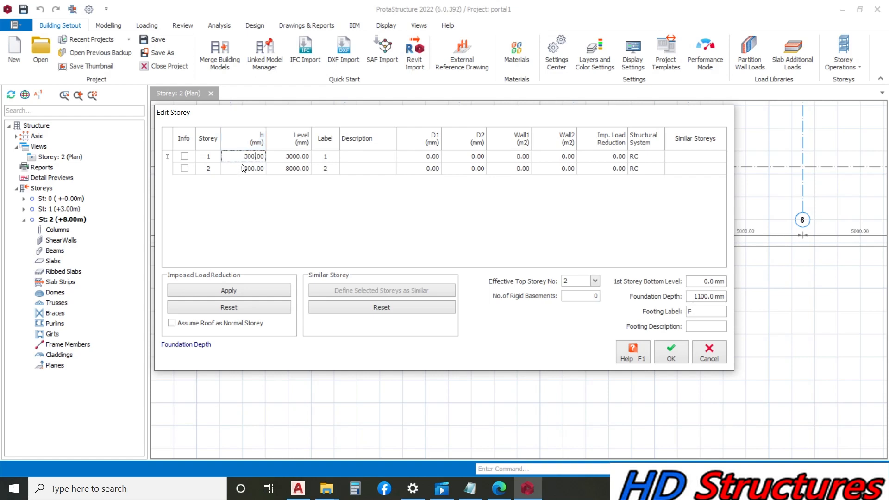
{"action": "left_click", "coordinate": [244, 169]}
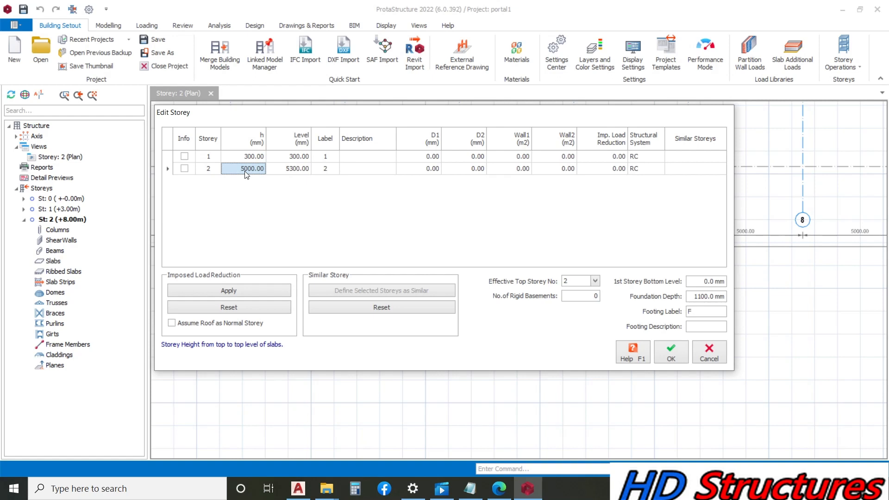
{"action": "type", "text": "4700"}
Step: Set the structural system of storey 2 to Steel
{"action": "left_click", "coordinate": [648, 169]}
{"action": "left_click", "coordinate": [658, 168]}
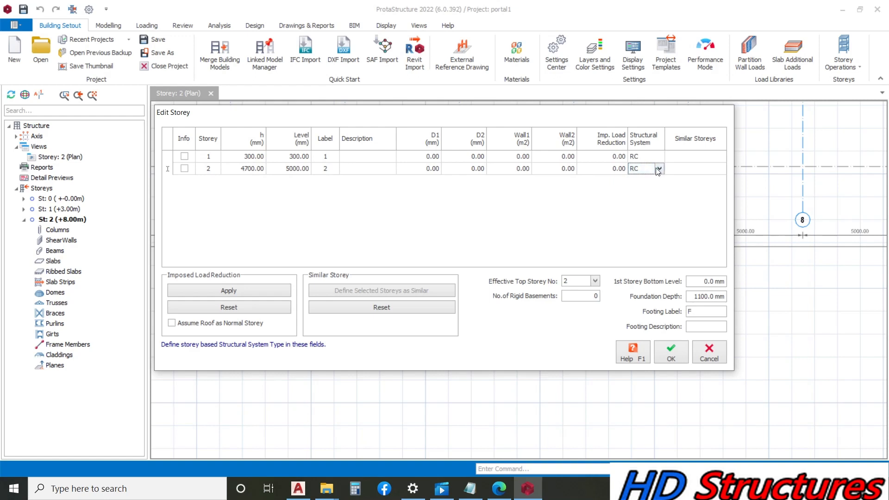
{"action": "left_click", "coordinate": [659, 169]}
{"action": "left_click", "coordinate": [648, 185]}
Step: Describe storey 1 as dpc and storey 2 as eave
{"action": "left_click", "coordinate": [366, 156]}
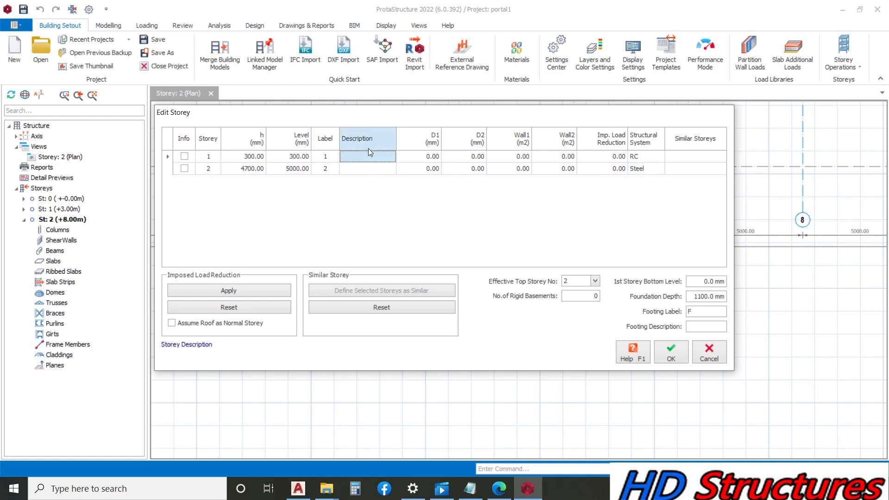
{"action": "type", "text": "dpc"}
{"action": "left_click", "coordinate": [370, 169]}
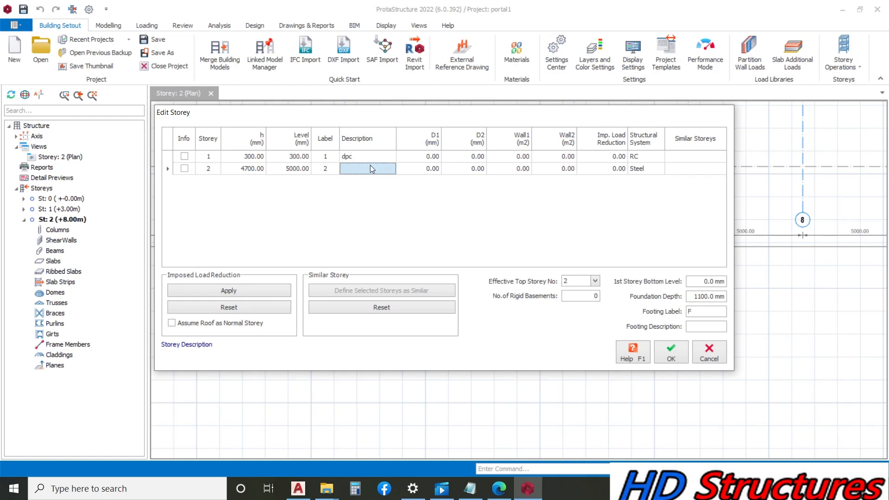
{"action": "type", "text": "eave"}
Step: Enter 1 as the new foundation depth and apply the storey edits
{"action": "left_click_drag", "start_coordinate": [716, 296], "coordinate": [730, 296]}
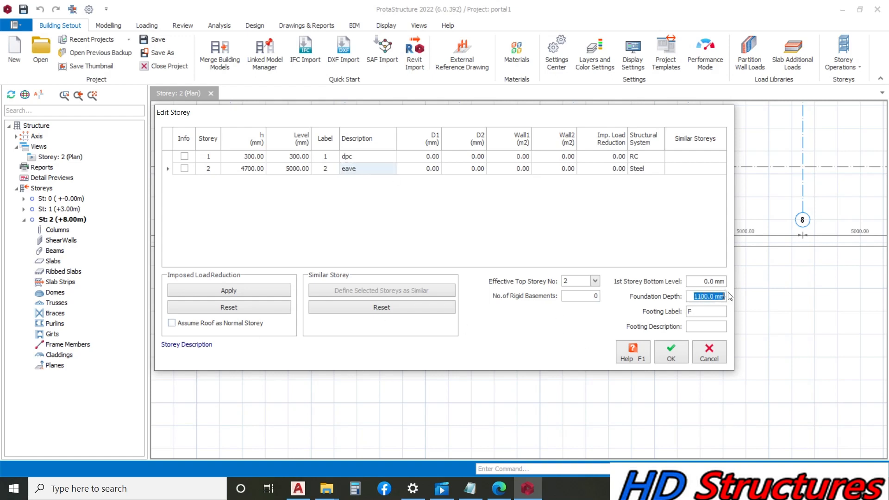
{"action": "type", "text": "1"}
{"action": "left_click", "coordinate": [669, 351]}
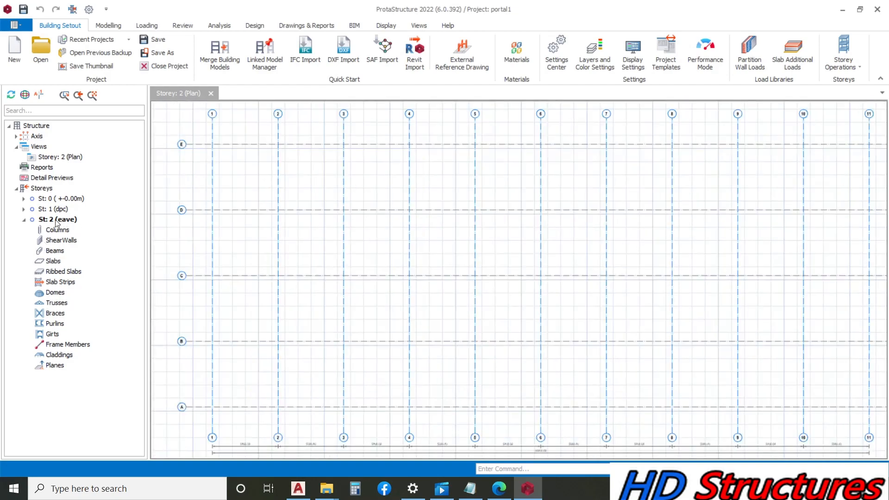
Step: Start a steel column on storey 2 (eave) and assign it the British universal beam section UKB610X305X149
{"action": "left_click", "coordinate": [56, 220]}
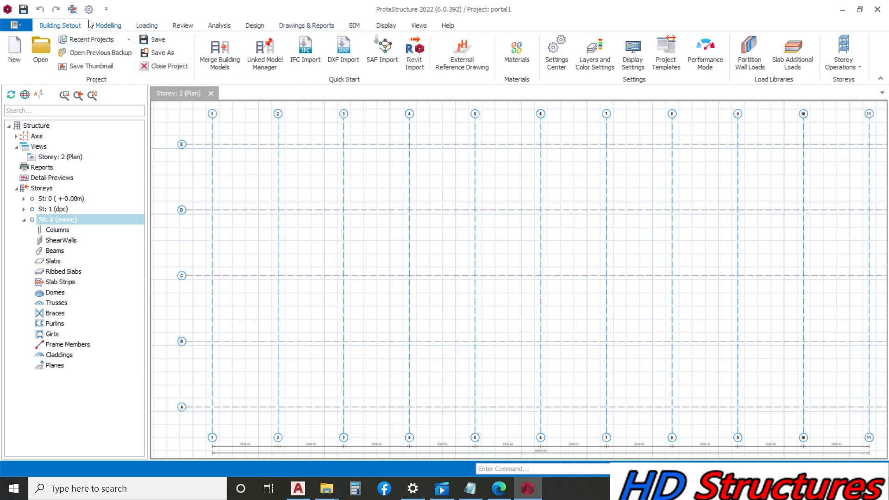
{"action": "left_click", "coordinate": [107, 25]}
{"action": "left_click", "coordinate": [614, 70]}
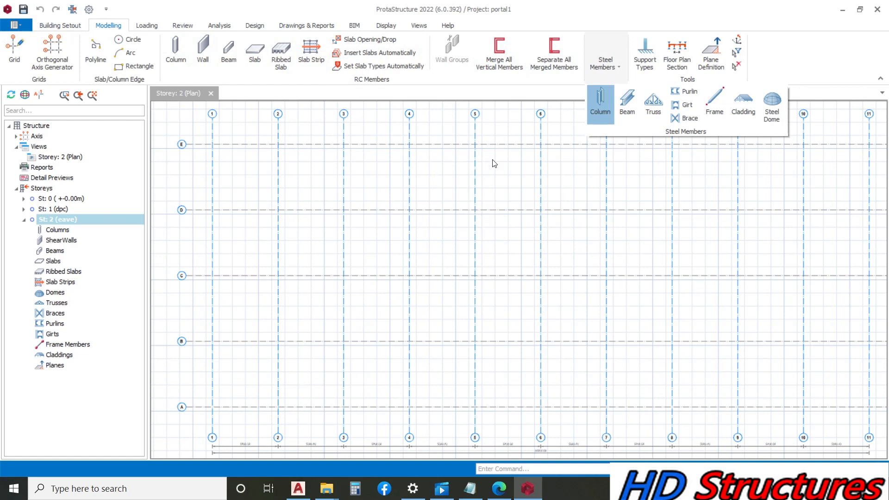
{"action": "left_click", "coordinate": [597, 103]}
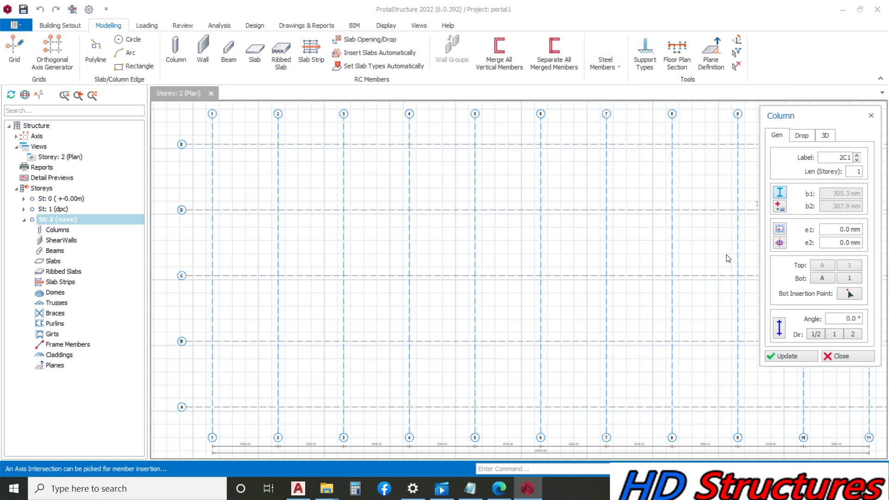
{"action": "left_click", "coordinate": [780, 192]}
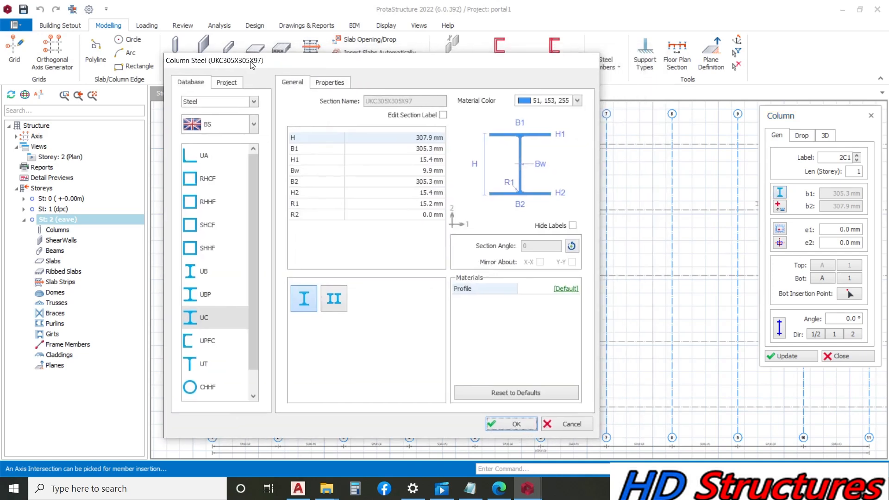
{"action": "left_click", "coordinate": [192, 321]}
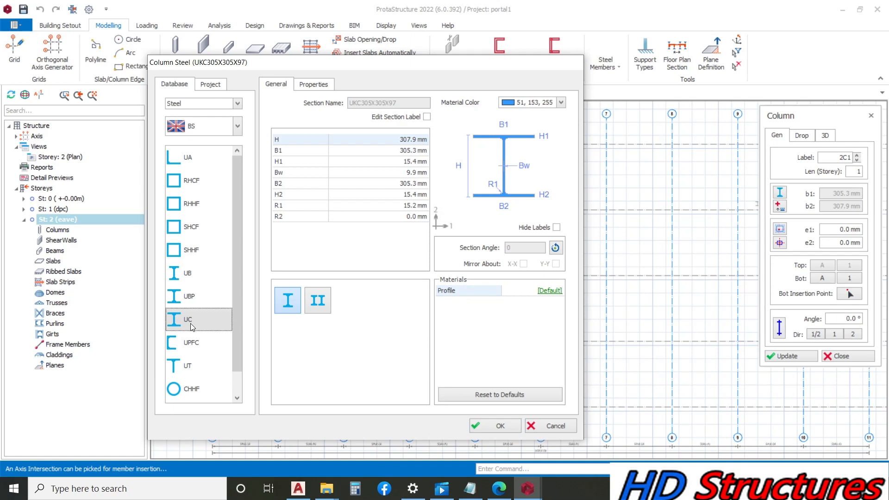
{"action": "left_click", "coordinate": [189, 276]}
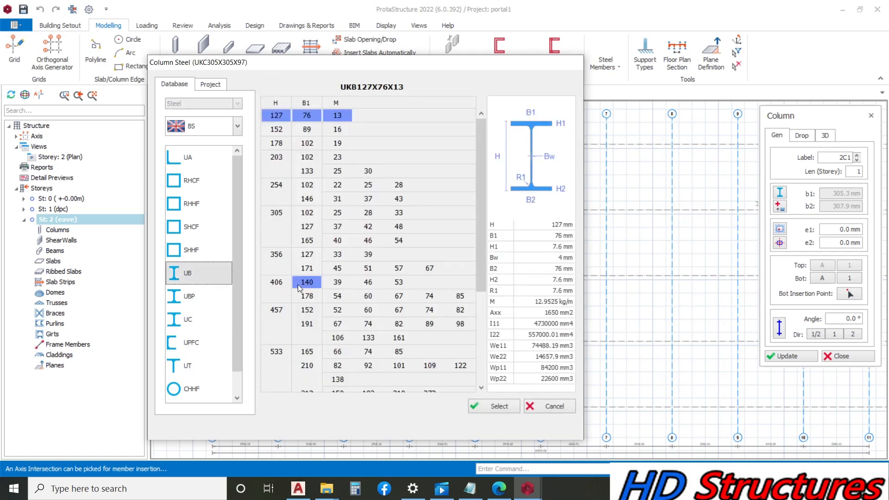
{"action": "scroll", "coordinate": [303, 352], "scroll_direction": "down", "scroll_amount": 4}
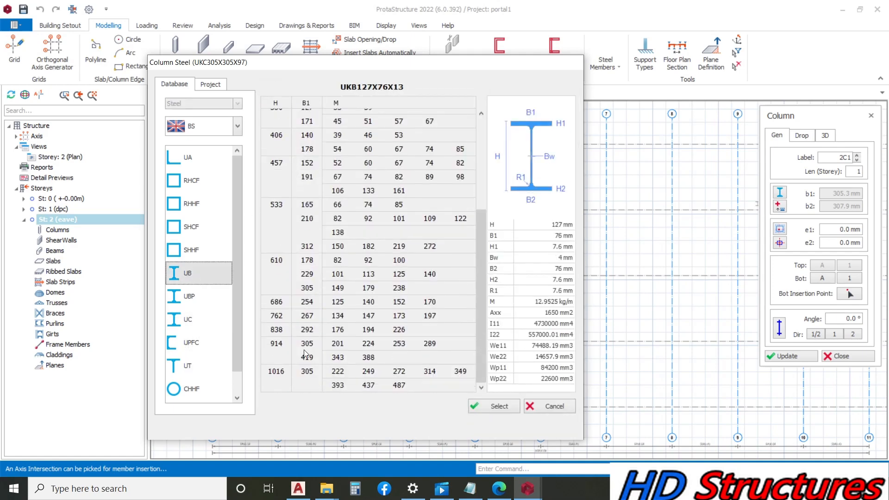
{"action": "left_click", "coordinate": [278, 260]}
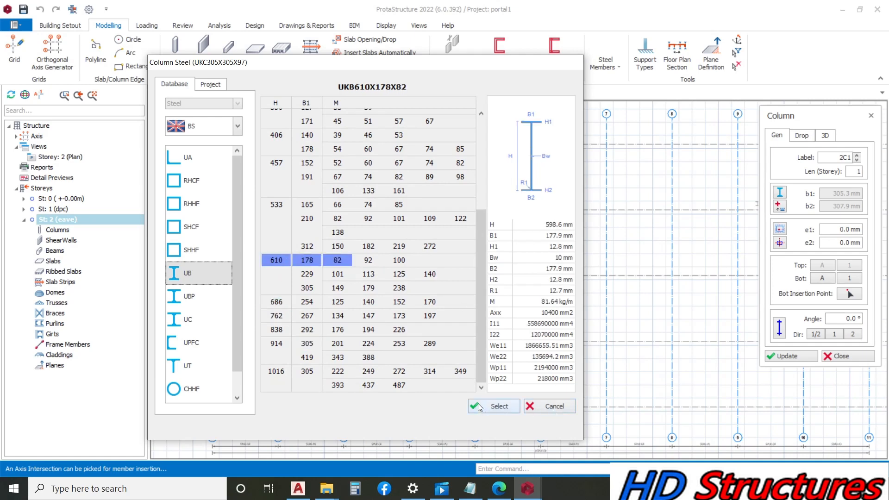
{"action": "left_click", "coordinate": [314, 284]}
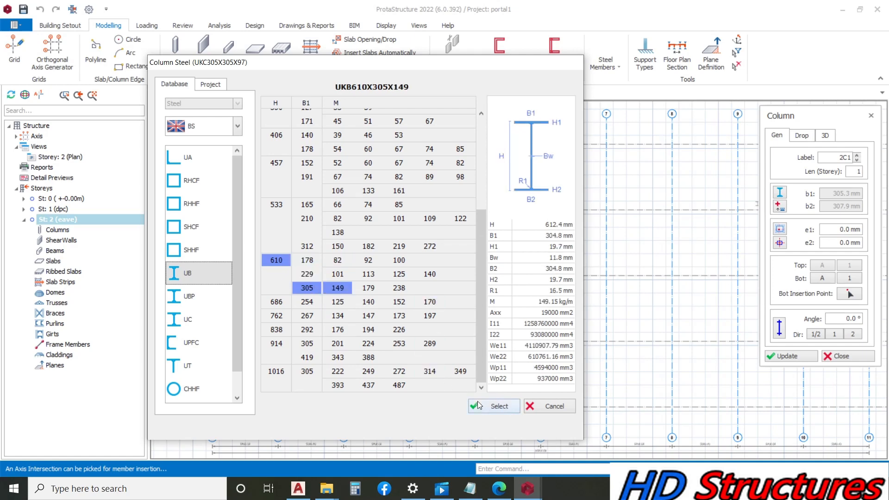
{"action": "left_click", "coordinate": [494, 407]}
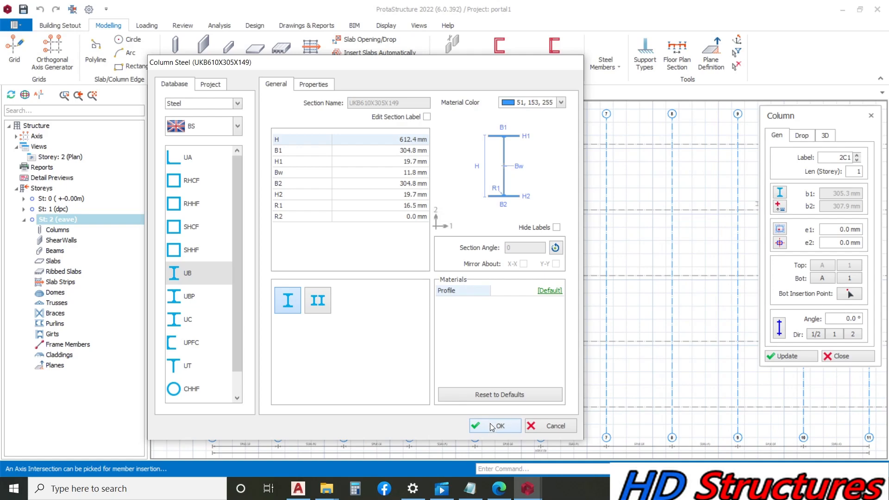
{"action": "left_click", "coordinate": [494, 425]}
Step: Place steel columns along axis E at every intersection from axis 1 to axis 11
{"action": "scroll", "coordinate": [298, 284], "scroll_direction": "down", "scroll_amount": 3}
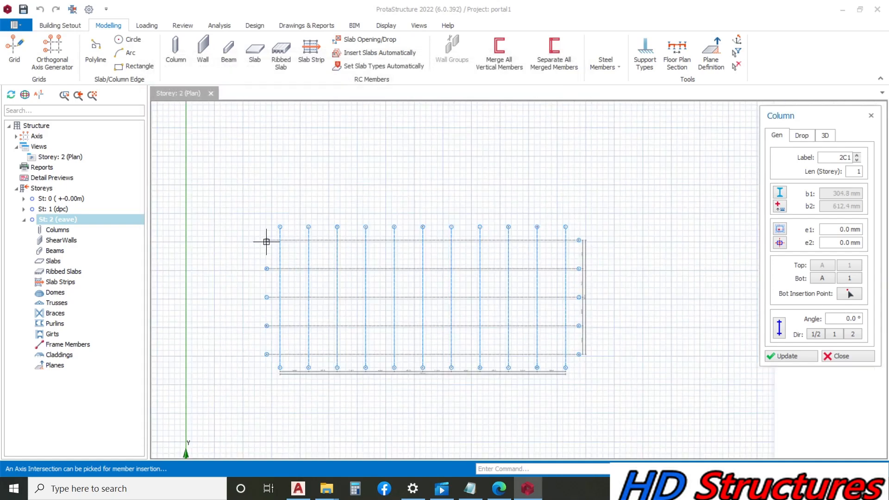
{"action": "scroll", "coordinate": [284, 220], "scroll_direction": "up", "scroll_amount": 3}
{"action": "scroll", "coordinate": [284, 220], "scroll_direction": "down", "scroll_amount": 3}
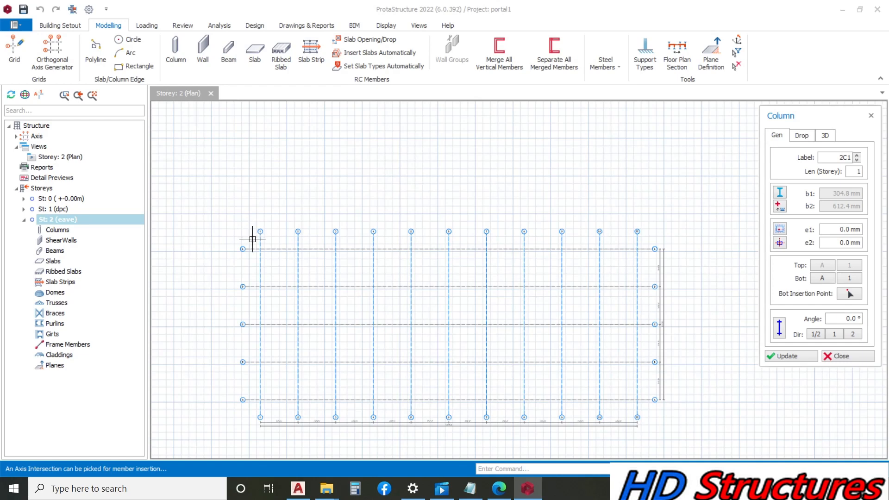
{"action": "left_click_drag", "start_coordinate": [296, 254], "coordinate": [645, 263]}
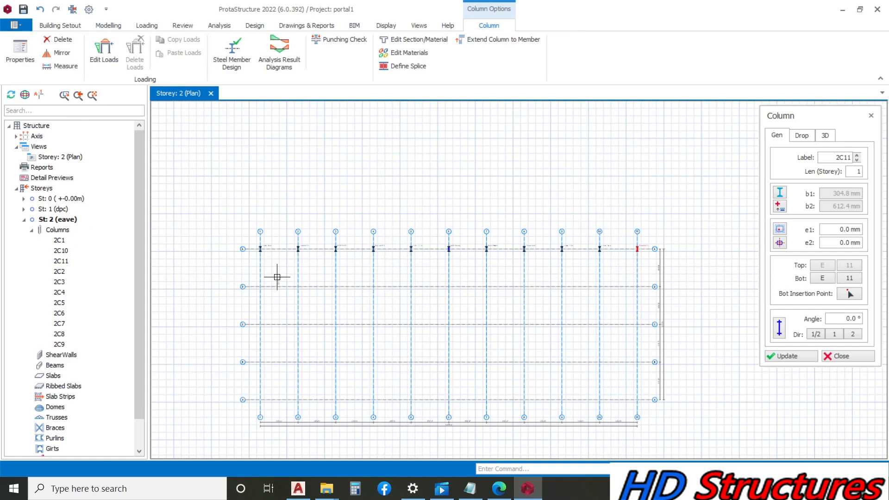
Step: Place a second row of steel columns along axis A from axis 1 to axis 11 and end the column command
{"action": "scroll", "coordinate": [278, 317], "scroll_direction": "down", "scroll_amount": 2}
{"action": "scroll", "coordinate": [219, 242], "scroll_direction": "up", "scroll_amount": 4}
{"action": "scroll", "coordinate": [246, 231], "scroll_direction": "down", "scroll_amount": 2}
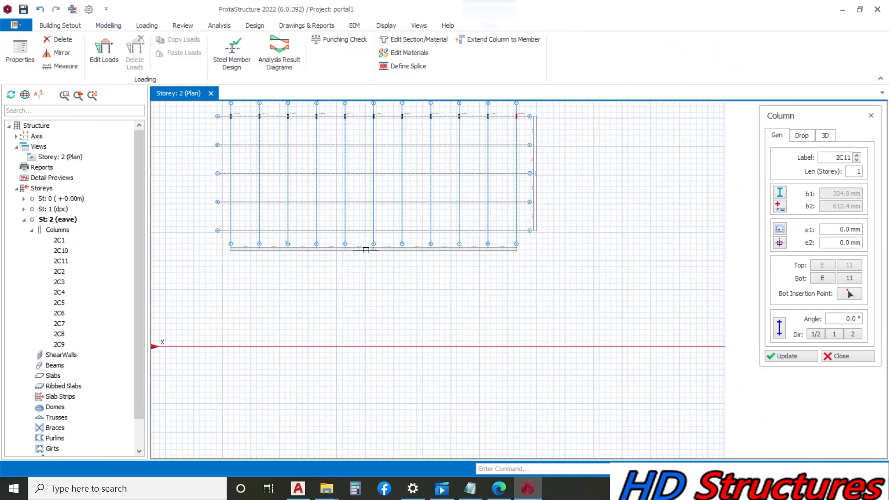
{"action": "left_click_drag", "start_coordinate": [224, 219], "coordinate": [522, 239]}
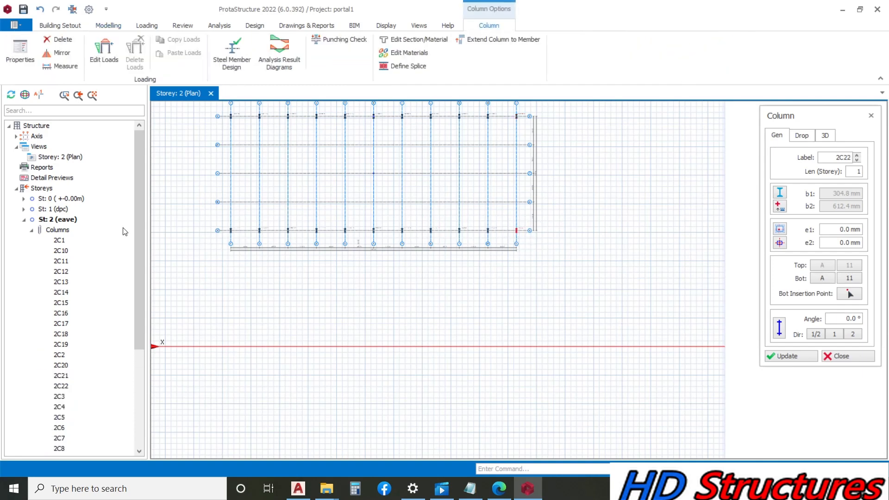
{"action": "key", "text": "Escape"}
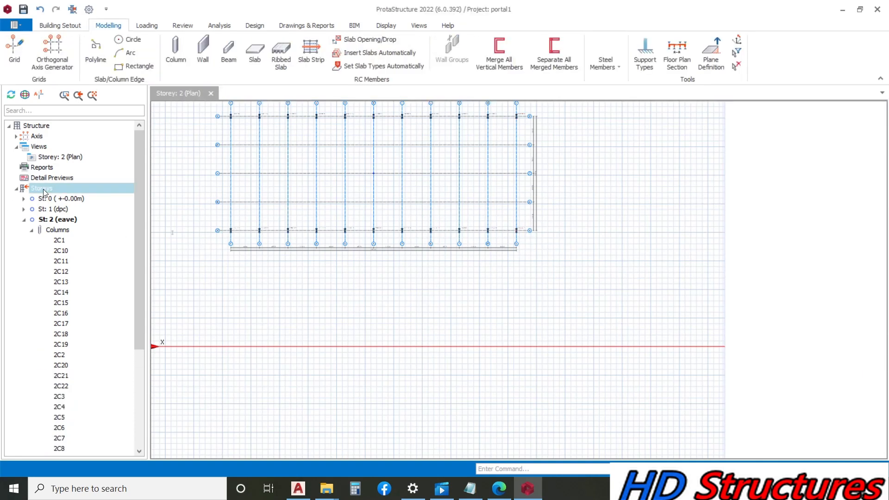
Step: Open a 3D physical model view of storey 2 and examine the two rows of steel columns
{"action": "right_click", "coordinate": [43, 189]}
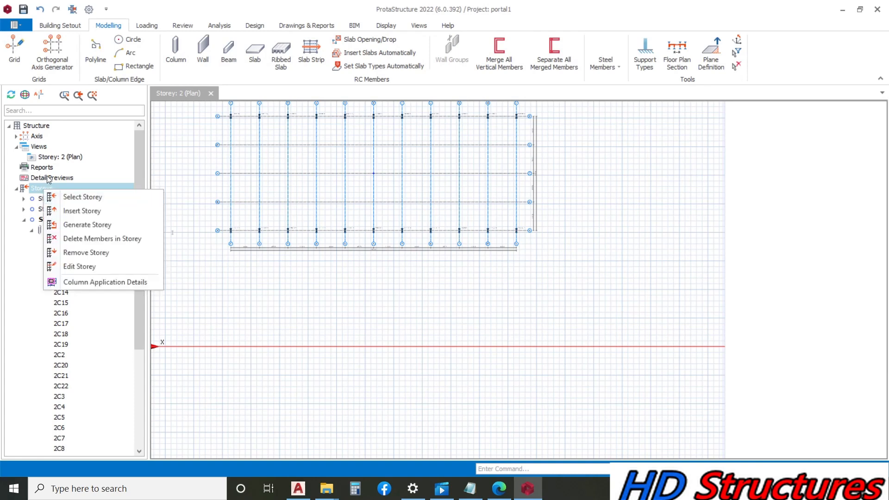
{"action": "left_click", "coordinate": [39, 147]}
{"action": "right_click", "coordinate": [40, 147]}
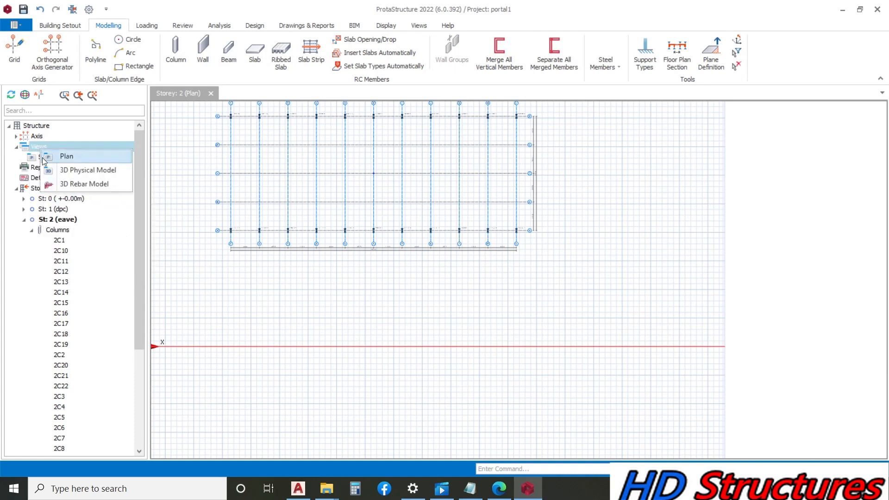
{"action": "left_click", "coordinate": [60, 170]}
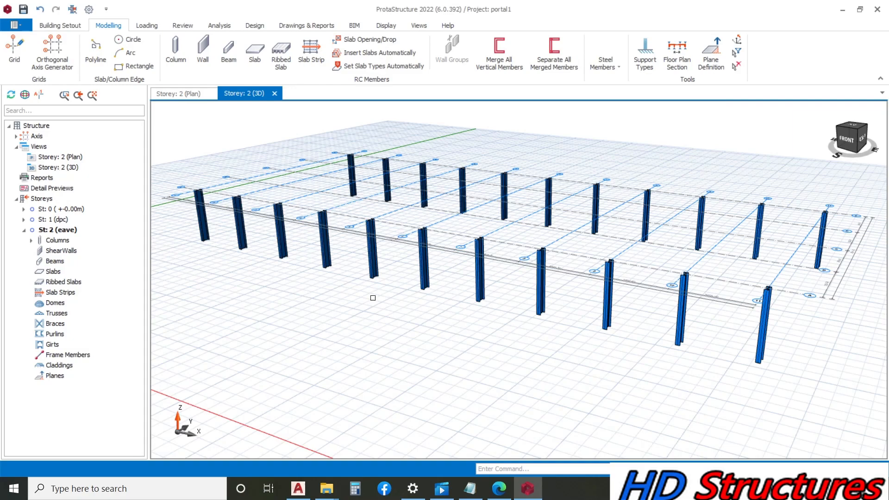
{"action": "middle_click_drag", "start_coordinate": [357, 249], "coordinate": [433, 266]}
{"action": "scroll", "coordinate": [463, 238], "scroll_direction": "down", "scroll_amount": 2}
{"action": "mouse_move", "coordinate": [289, 282]}
{"action": "middle_mouse_down"}
{"action": "mouse_move", "coordinate": [317, 234]}
{"action": "mouse_move", "coordinate": [335, 294]}
{"action": "middle_mouse_up"}
{"action": "scroll", "coordinate": [334, 293], "scroll_direction": "up", "scroll_amount": 5}
{"action": "scroll", "coordinate": [289, 247], "scroll_direction": "down", "scroll_amount": 5}
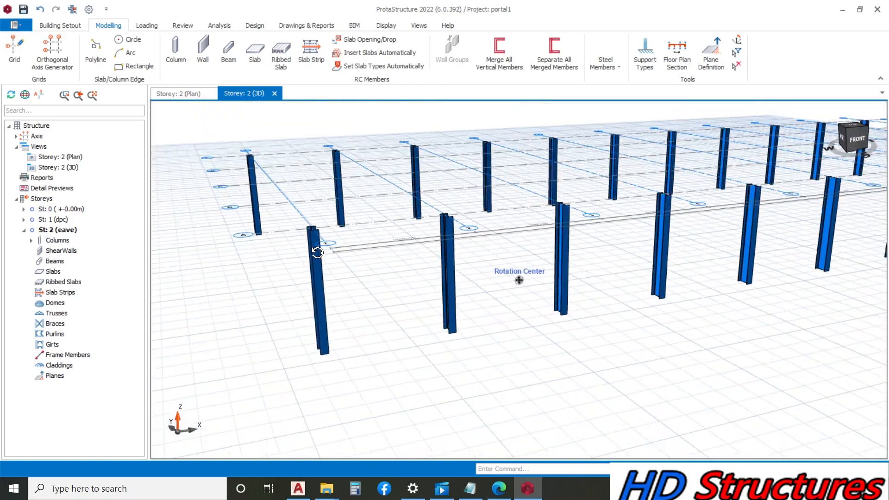
{"action": "scroll", "coordinate": [354, 260], "scroll_direction": "up", "scroll_amount": 4}
{"action": "scroll", "coordinate": [353, 260], "scroll_direction": "down", "scroll_amount": 5}
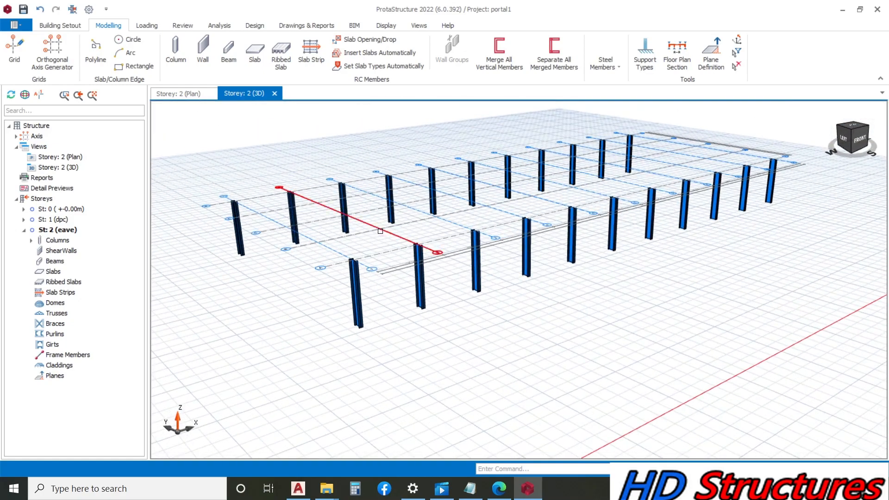
Step: Return to the plan view and make storey 1 (dpc) the active storey
{"action": "left_click", "coordinate": [50, 167]}
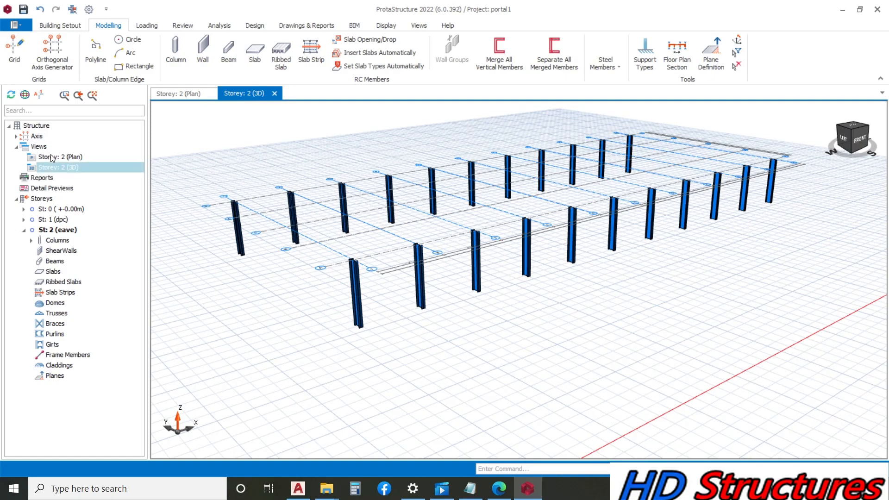
{"action": "double_click", "coordinate": [52, 158]}
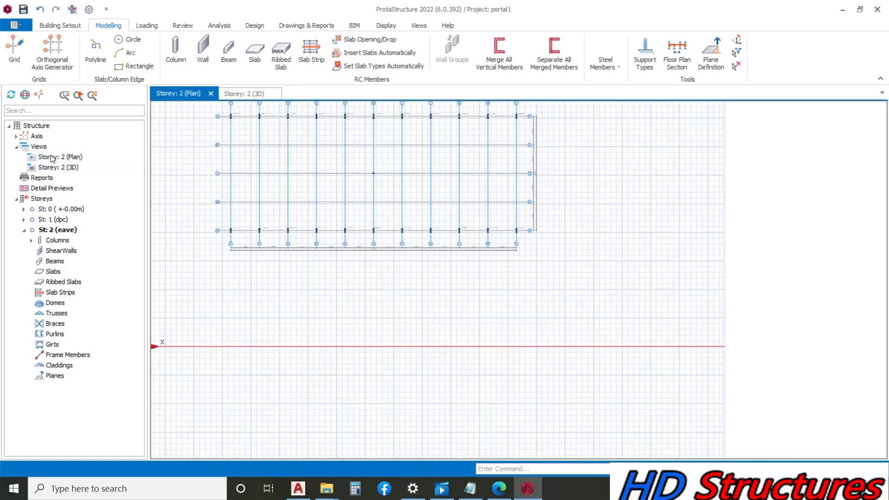
{"action": "left_click", "coordinate": [59, 220]}
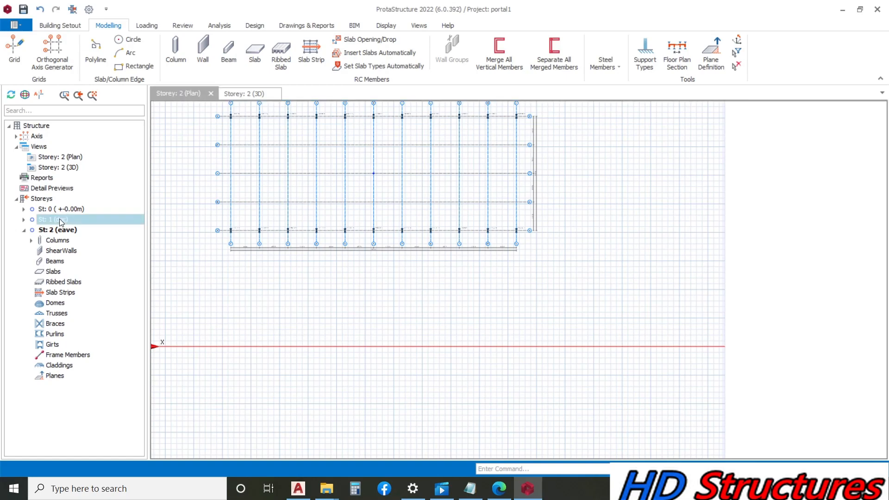
{"action": "double_click", "coordinate": [59, 219]}
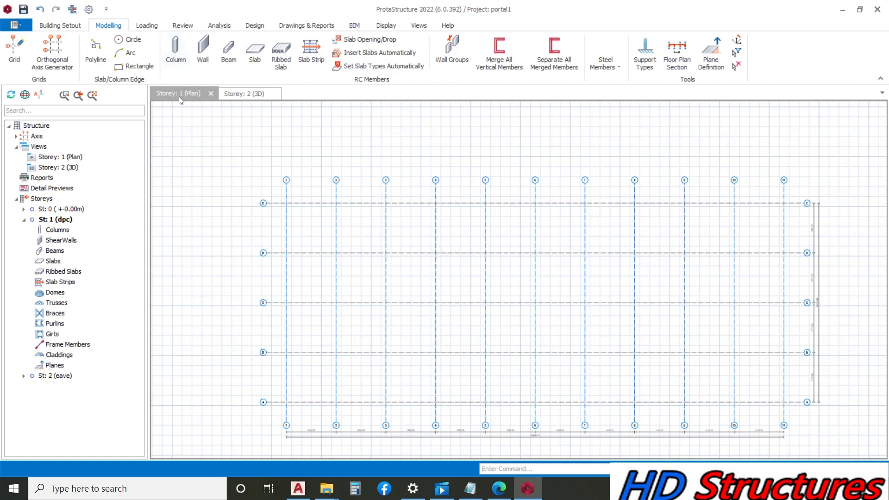
Step: Enable the display of transfer columns and walls on plan in the visual interrogation settings for the storey 1 plan
{"action": "left_click", "coordinate": [72, 26]}
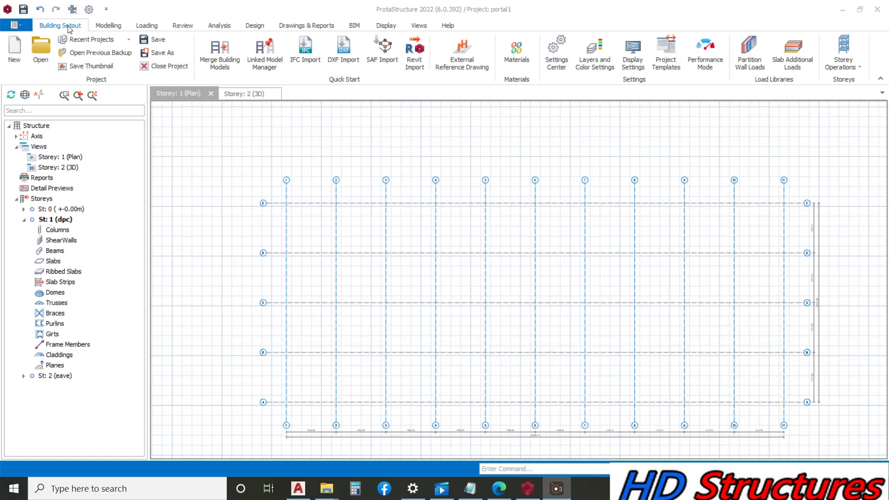
{"action": "left_click", "coordinate": [190, 27]}
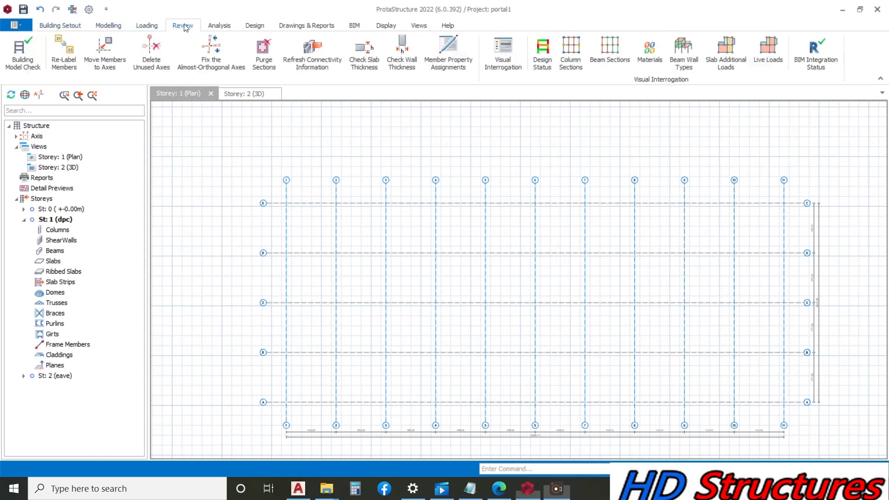
{"action": "left_click", "coordinate": [509, 62]}
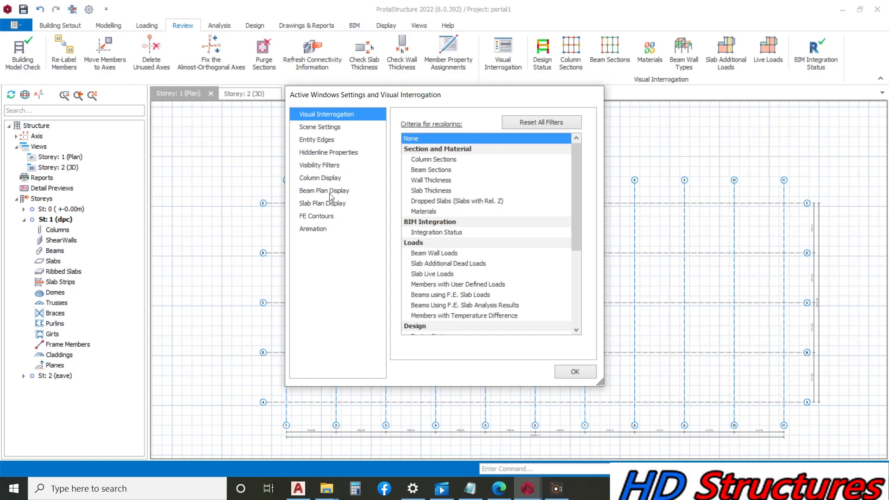
{"action": "left_click", "coordinate": [332, 180]}
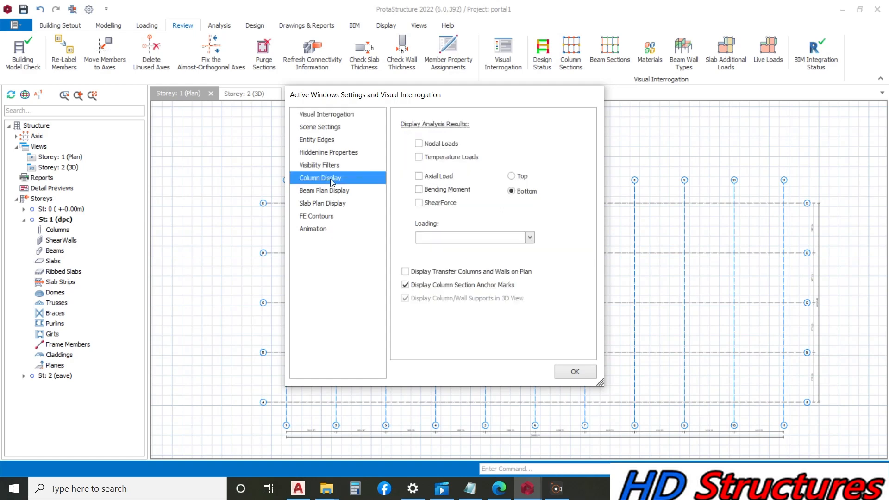
{"action": "left_click", "coordinate": [405, 272]}
{"action": "left_click", "coordinate": [574, 371]}
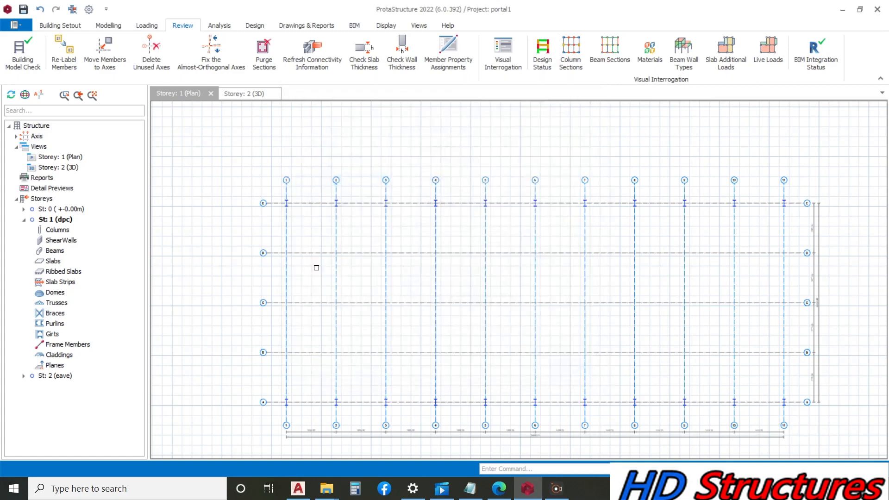
{"action": "scroll", "coordinate": [377, 293], "scroll_direction": "up", "scroll_amount": 3}
{"action": "scroll", "coordinate": [380, 226], "scroll_direction": "down", "scroll_amount": 5}
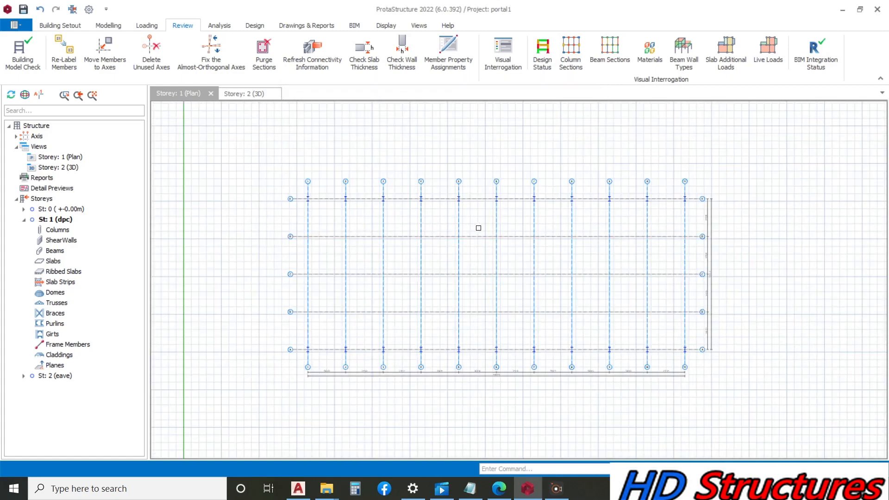
{"action": "scroll", "coordinate": [329, 204], "scroll_direction": "up", "scroll_amount": 2}
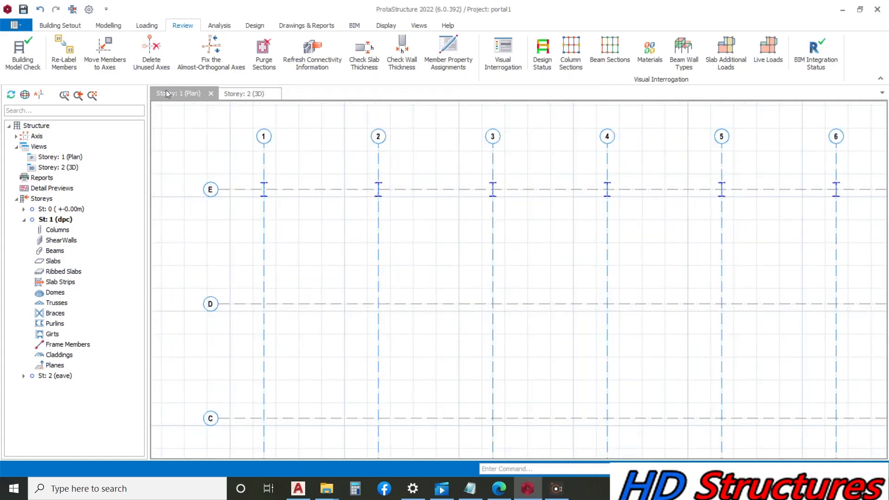
Step: Start a concrete column, set b2 to 800 mm, and place it on storey 1 at the intersection of axes E and 1
{"action": "left_click", "coordinate": [106, 25]}
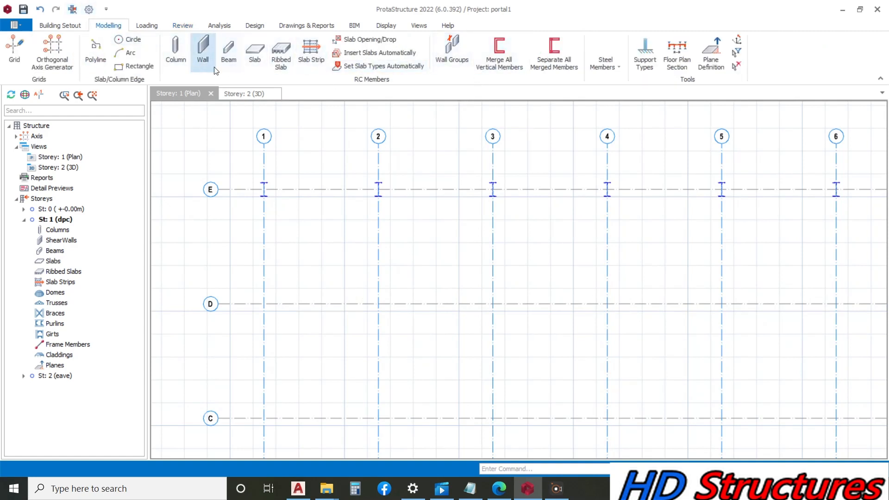
{"action": "left_click", "coordinate": [182, 50]}
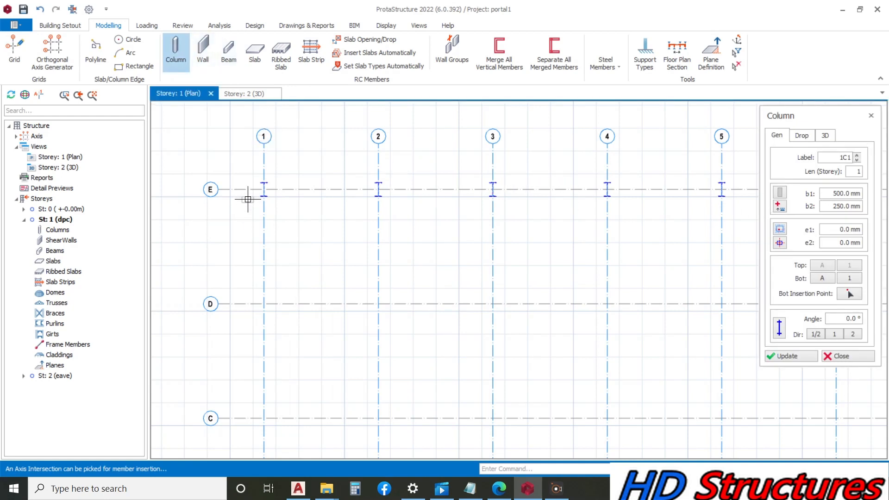
{"action": "scroll", "coordinate": [263, 190], "scroll_direction": "up", "scroll_amount": 3}
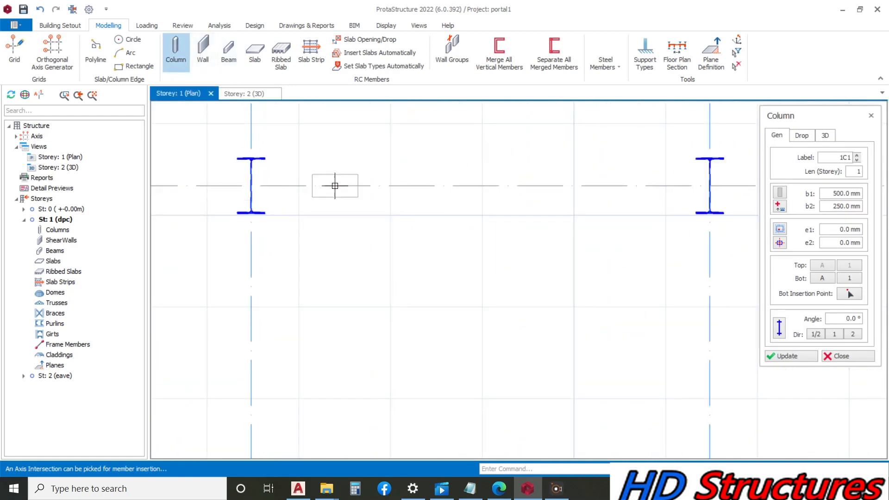
{"action": "left_click", "coordinate": [846, 206]}
{"action": "type", "text": "800"}
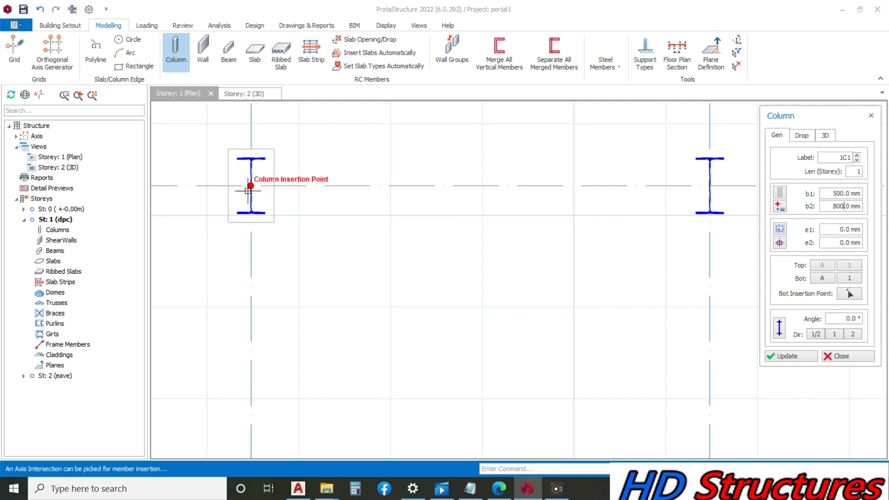
{"action": "left_click", "coordinate": [247, 191]}
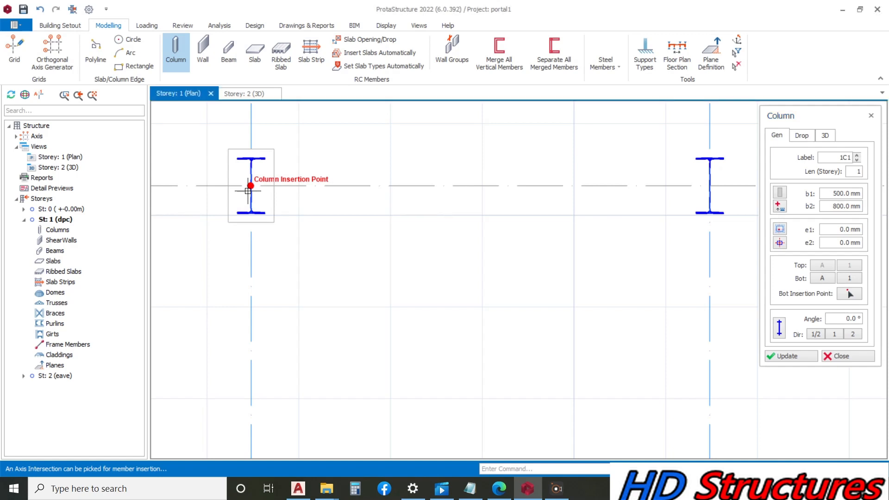
{"action": "left_click", "coordinate": [248, 191]}
Step: Place 500 x 800 mm concrete columns along axis E at every intersection from axis 2 to axis 11
{"action": "scroll", "coordinate": [248, 190], "scroll_direction": "down", "scroll_amount": 3}
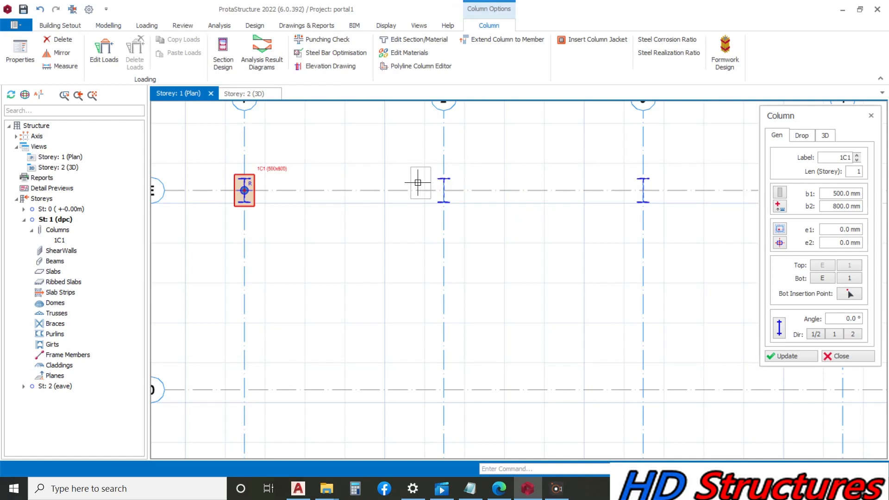
{"action": "scroll", "coordinate": [373, 175], "scroll_direction": "down", "scroll_amount": 1}
{"action": "scroll", "coordinate": [373, 176], "scroll_direction": "down", "scroll_amount": 1}
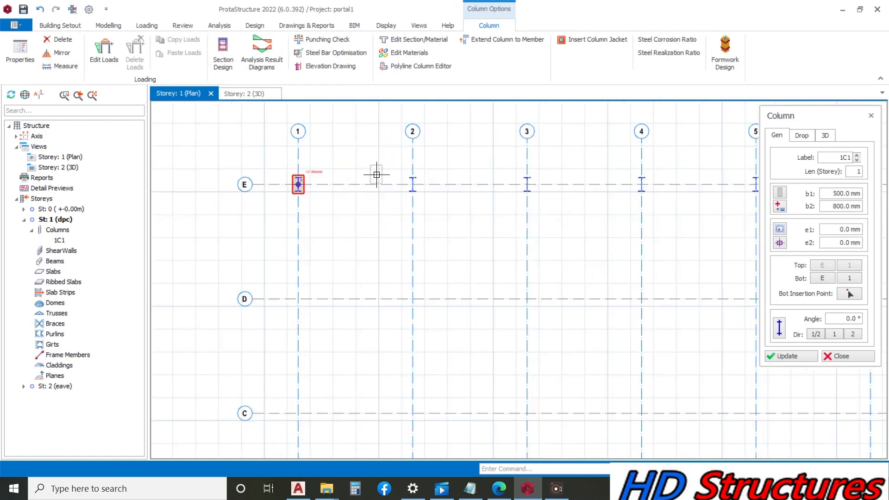
{"action": "left_click", "coordinate": [412, 184]}
{"action": "left_click", "coordinate": [528, 183]}
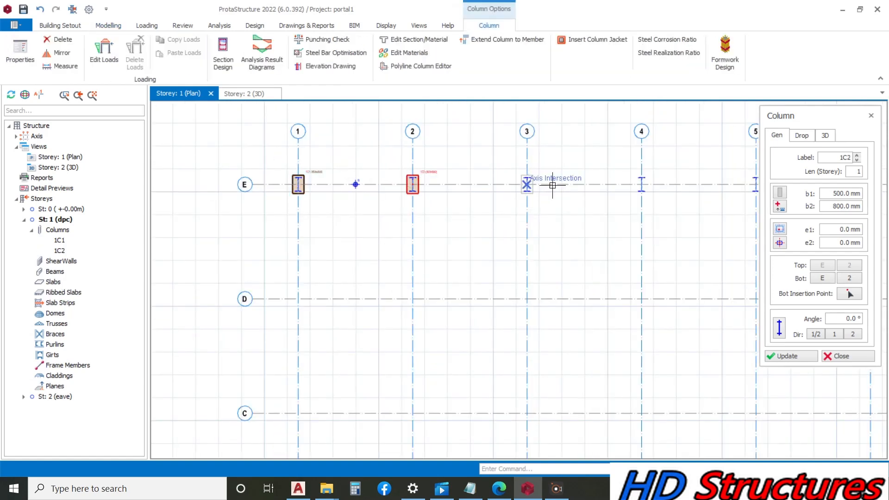
{"action": "left_click", "coordinate": [641, 184]}
{"action": "scroll", "coordinate": [422, 197], "scroll_direction": "down", "scroll_amount": 2}
{"action": "scroll", "coordinate": [625, 184], "scroll_direction": "up", "scroll_amount": 3}
{"action": "left_click", "coordinate": [589, 193]}
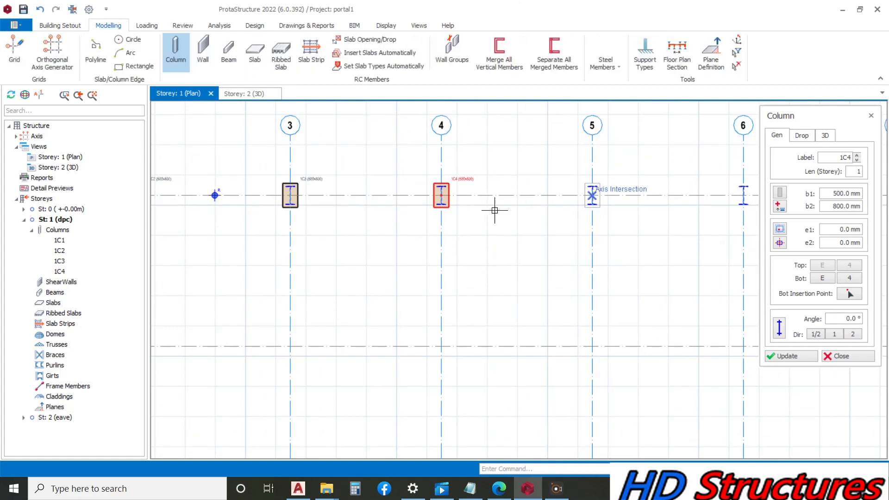
{"action": "scroll", "coordinate": [486, 206], "scroll_direction": "down", "scroll_amount": 1}
{"action": "scroll", "coordinate": [667, 206], "scroll_direction": "up", "scroll_amount": 3}
{"action": "left_click", "coordinate": [722, 187]}
{"action": "scroll", "coordinate": [373, 210], "scroll_direction": "down", "scroll_amount": 2}
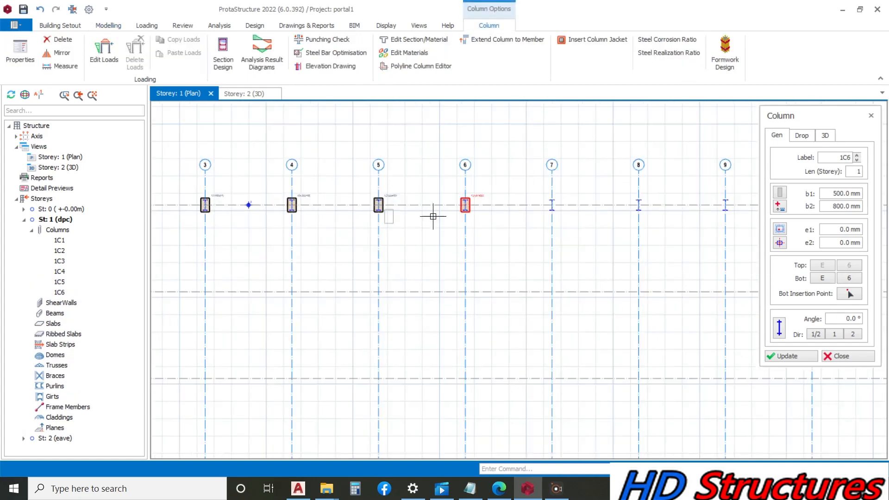
{"action": "scroll", "coordinate": [562, 207], "scroll_direction": "up", "scroll_amount": 3}
{"action": "left_click", "coordinate": [526, 199]}
{"action": "scroll", "coordinate": [371, 210], "scroll_direction": "down", "scroll_amount": 2}
{"action": "scroll", "coordinate": [606, 206], "scroll_direction": "up", "scroll_amount": 3}
{"action": "left_click", "coordinate": [513, 196]}
{"action": "scroll", "coordinate": [383, 204], "scroll_direction": "down", "scroll_amount": 2}
{"action": "scroll", "coordinate": [583, 194], "scroll_direction": "up", "scroll_amount": 3}
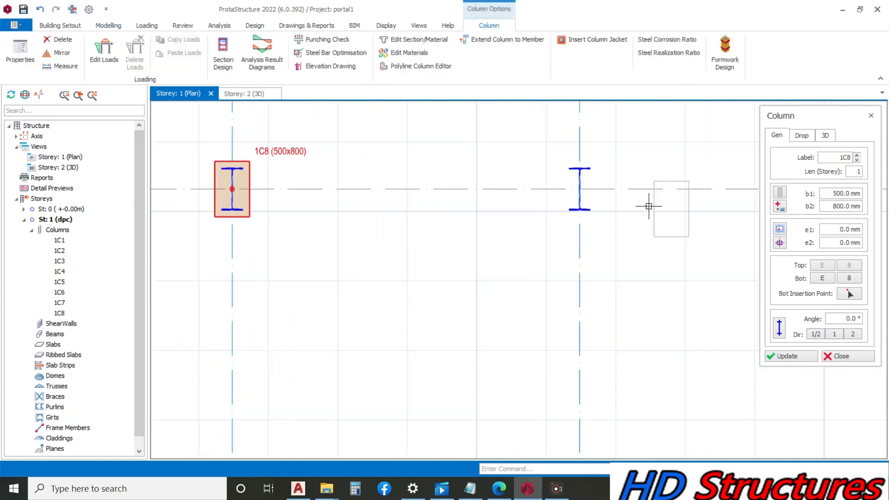
{"action": "left_click", "coordinate": [583, 194]}
{"action": "scroll", "coordinate": [348, 208], "scroll_direction": "down", "scroll_amount": 2}
{"action": "scroll", "coordinate": [529, 206], "scroll_direction": "up", "scroll_amount": 3}
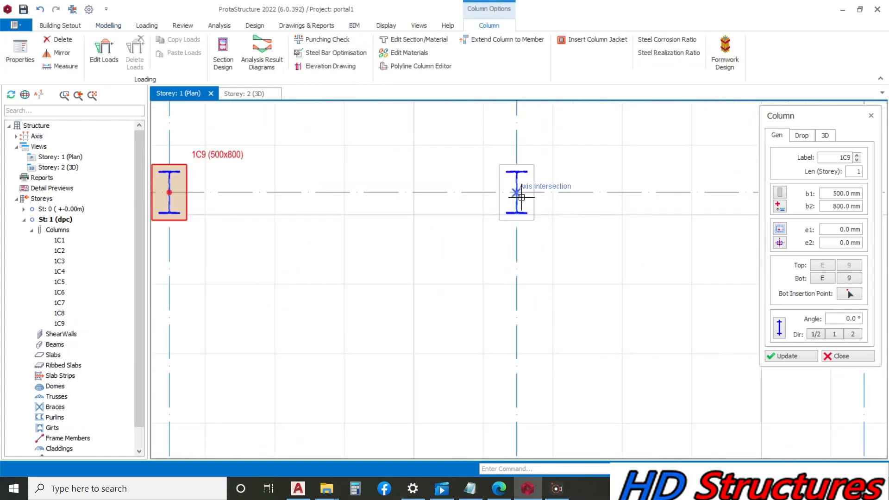
{"action": "left_click", "coordinate": [419, 193]}
{"action": "scroll", "coordinate": [387, 208], "scroll_direction": "down", "scroll_amount": 2}
{"action": "scroll", "coordinate": [537, 203], "scroll_direction": "up", "scroll_amount": 3}
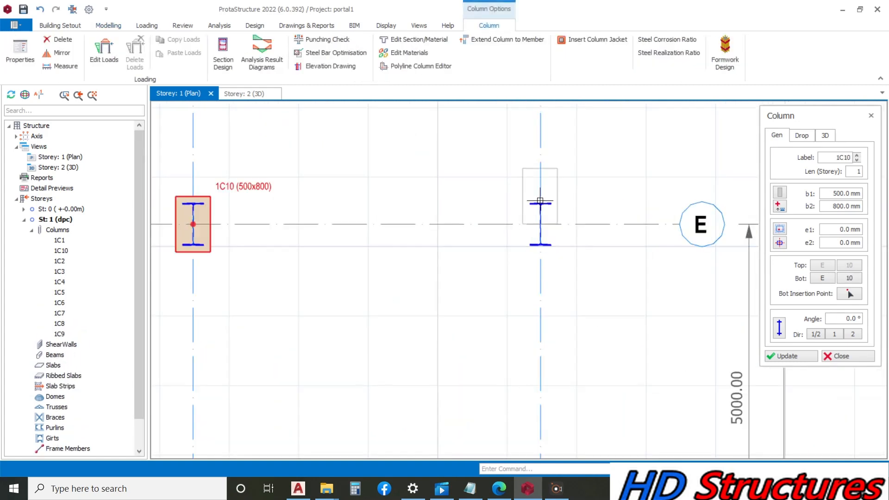
{"action": "left_click", "coordinate": [540, 225]}
Step: Place 500 x 800 mm concrete columns along axis A at every intersection from axis 1 to axis 11
{"action": "scroll", "coordinate": [540, 225], "scroll_direction": "down", "scroll_amount": 2}
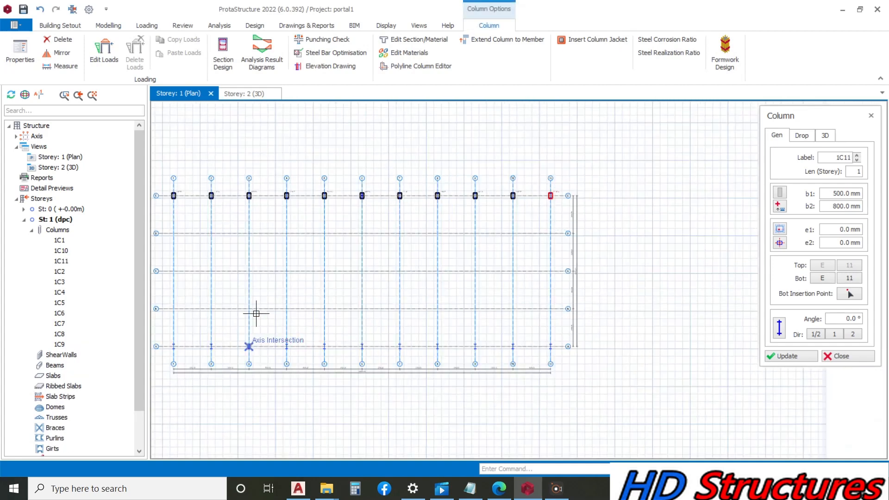
{"action": "scroll", "coordinate": [238, 298], "scroll_direction": "down", "scroll_amount": 2}
{"action": "scroll", "coordinate": [259, 292], "scroll_direction": "up", "scroll_amount": 5}
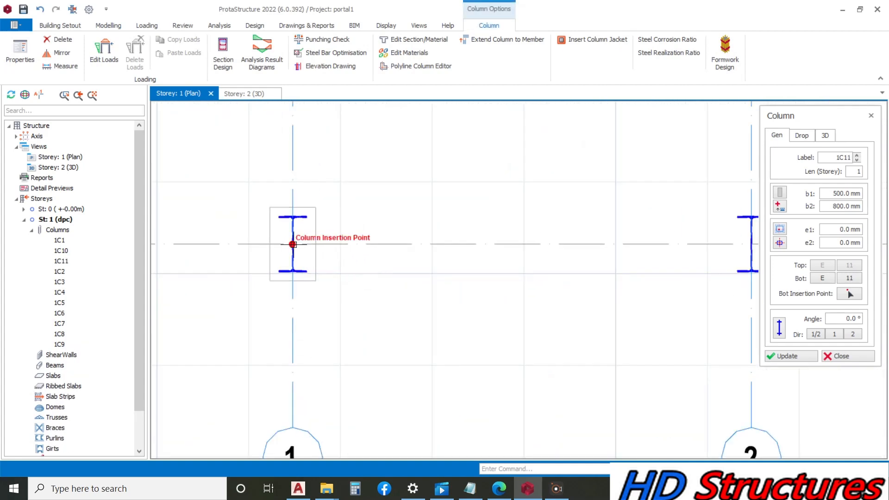
{"action": "left_click", "coordinate": [286, 180]}
{"action": "scroll", "coordinate": [287, 180], "scroll_direction": "down", "scroll_amount": 4}
{"action": "scroll", "coordinate": [384, 261], "scroll_direction": "up", "scroll_amount": 4}
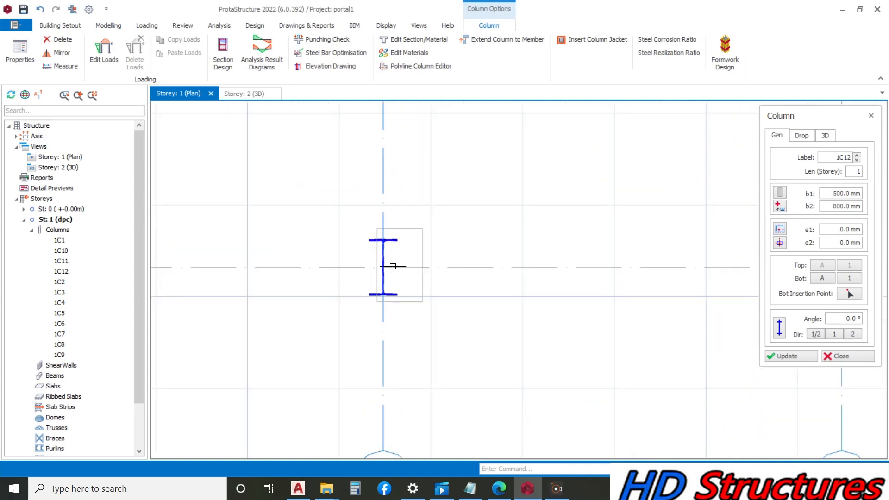
{"action": "left_click", "coordinate": [368, 261]}
{"action": "scroll", "coordinate": [368, 261], "scroll_direction": "down", "scroll_amount": 4}
{"action": "scroll", "coordinate": [319, 263], "scroll_direction": "up", "scroll_amount": 4}
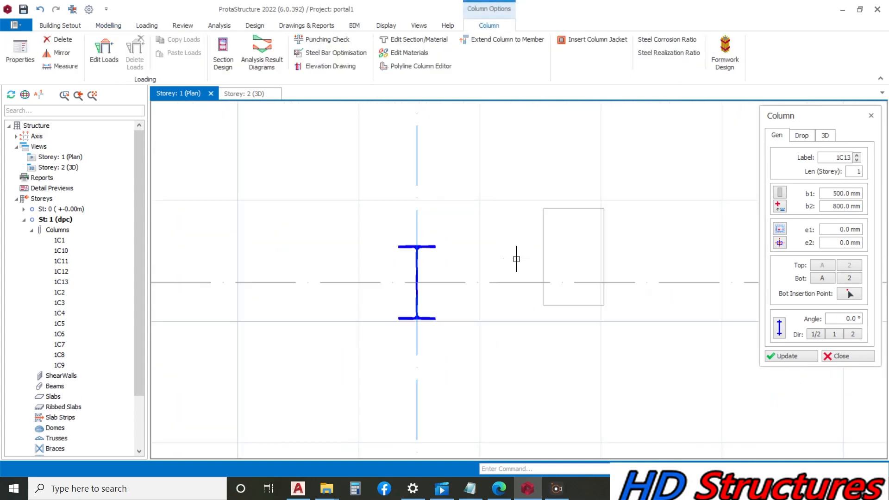
{"action": "left_click", "coordinate": [418, 277]}
{"action": "scroll", "coordinate": [347, 290], "scroll_direction": "down", "scroll_amount": 4}
{"action": "scroll", "coordinate": [571, 282], "scroll_direction": "up", "scroll_amount": 4}
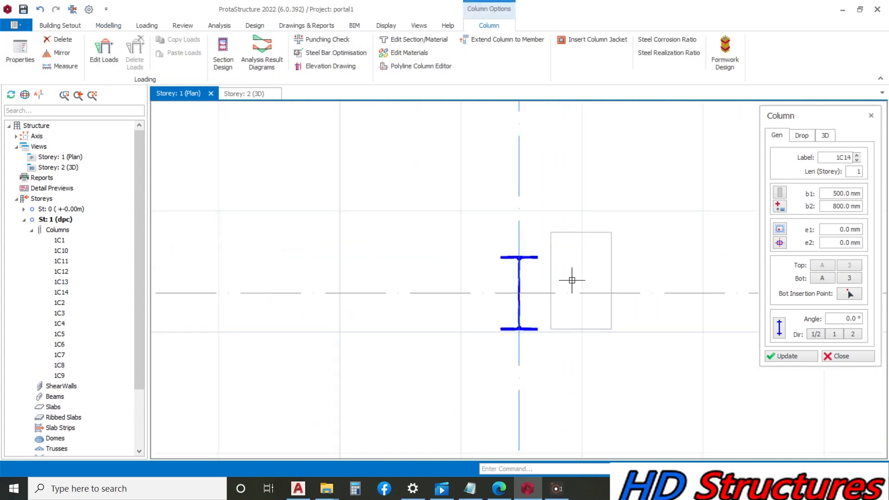
{"action": "left_click", "coordinate": [528, 289]}
{"action": "scroll", "coordinate": [528, 289], "scroll_direction": "down", "scroll_amount": 4}
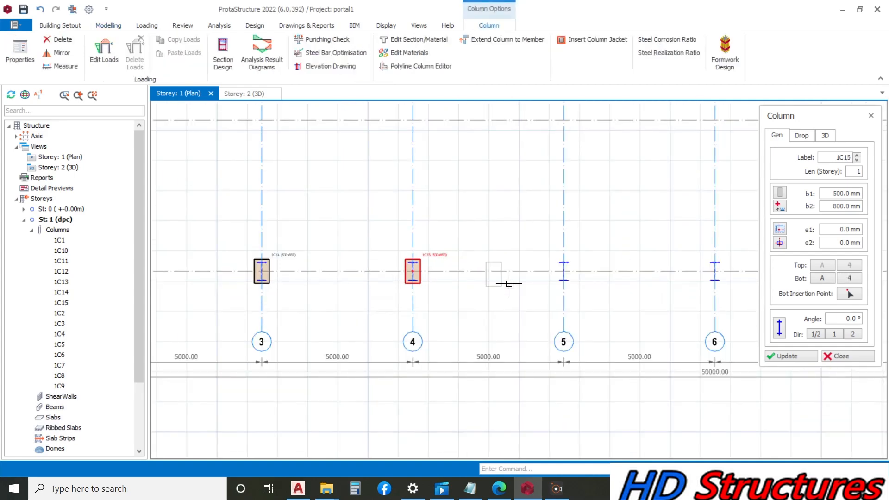
{"action": "scroll", "coordinate": [509, 283], "scroll_direction": "up", "scroll_amount": 4}
{"action": "left_click", "coordinate": [506, 252]}
{"action": "scroll", "coordinate": [506, 252], "scroll_direction": "down", "scroll_amount": 4}
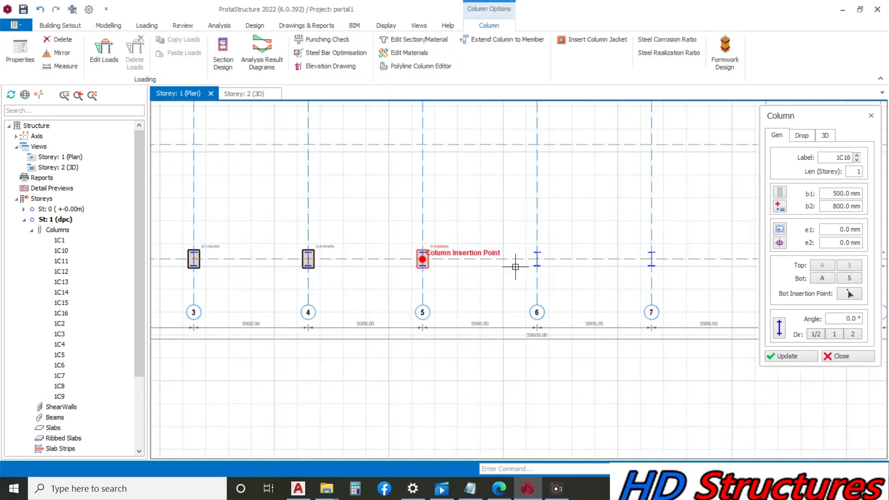
{"action": "scroll", "coordinate": [471, 261], "scroll_direction": "up", "scroll_amount": 4}
{"action": "left_click", "coordinate": [458, 265]}
{"action": "scroll", "coordinate": [457, 266], "scroll_direction": "down", "scroll_amount": 3}
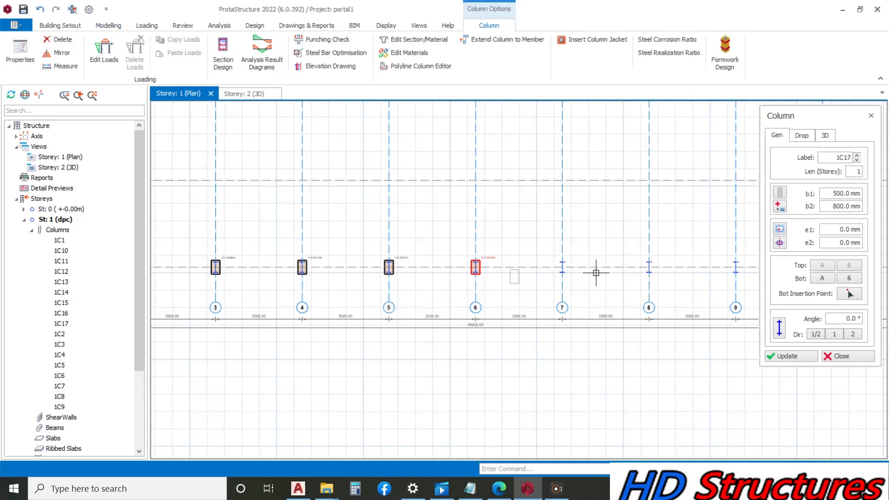
{"action": "scroll", "coordinate": [597, 272], "scroll_direction": "up", "scroll_amount": 3}
{"action": "left_click", "coordinate": [473, 279]}
{"action": "scroll", "coordinate": [618, 259], "scroll_direction": "up", "scroll_amount": 3}
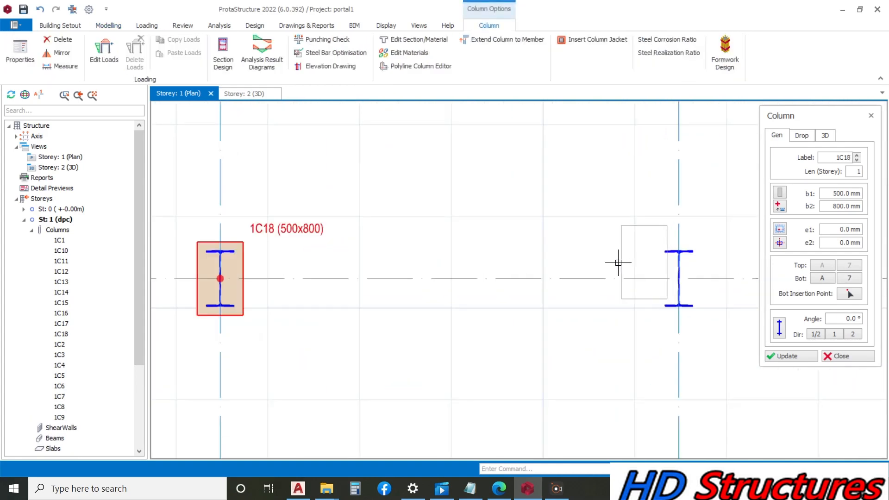
{"action": "left_click", "coordinate": [671, 278]}
{"action": "scroll", "coordinate": [461, 274], "scroll_direction": "down", "scroll_amount": 3}
{"action": "scroll", "coordinate": [729, 278], "scroll_direction": "down", "scroll_amount": 2}
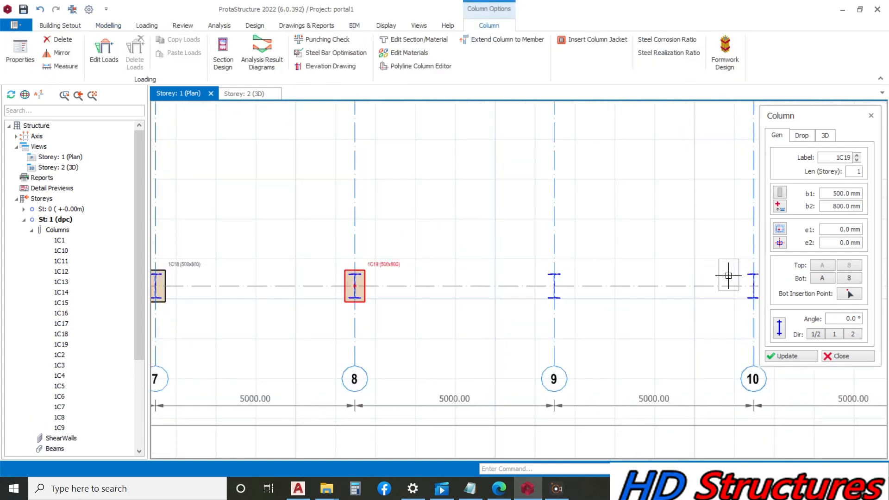
{"action": "scroll", "coordinate": [722, 278], "scroll_direction": "up", "scroll_amount": 3}
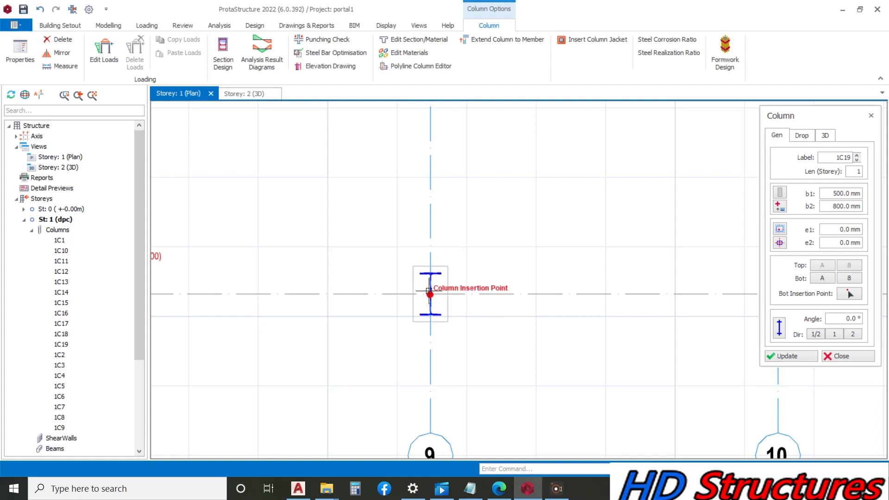
{"action": "left_click", "coordinate": [377, 293]}
{"action": "scroll", "coordinate": [278, 302], "scroll_direction": "down", "scroll_amount": 3}
{"action": "scroll", "coordinate": [373, 301], "scroll_direction": "up", "scroll_amount": 3}
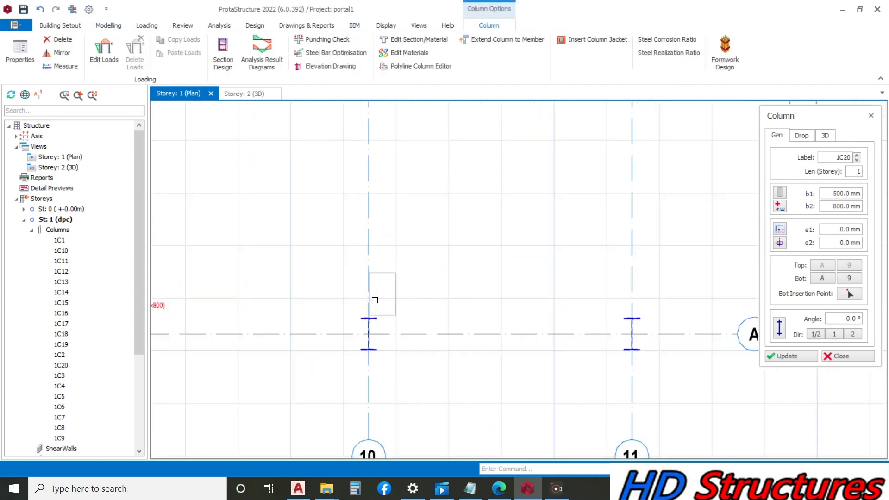
{"action": "left_click", "coordinate": [374, 327]}
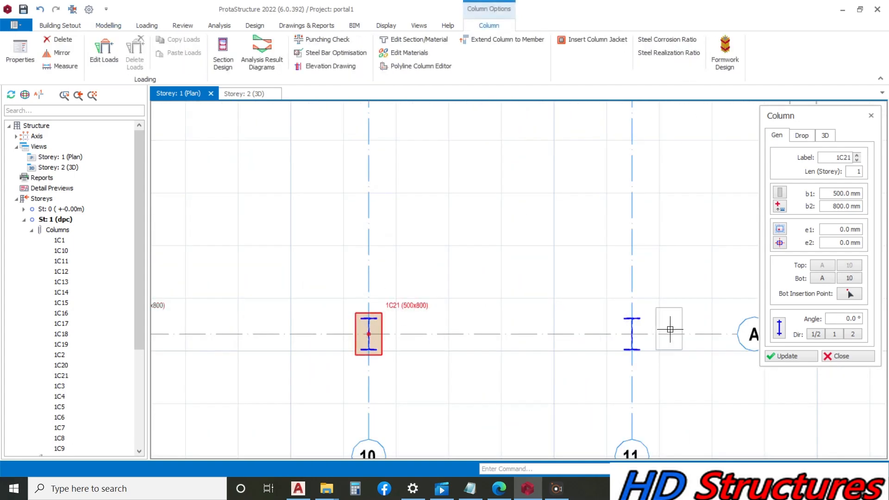
{"action": "left_click", "coordinate": [631, 332]}
Step: Switch to the storey 2 3D view and examine how the steel columns sit on the concrete columns
{"action": "scroll", "coordinate": [454, 302], "scroll_direction": "down", "scroll_amount": 2}
{"action": "scroll", "coordinate": [454, 302], "scroll_direction": "down", "scroll_amount": 2}
{"action": "scroll", "coordinate": [561, 282], "scroll_direction": "down", "scroll_amount": 2}
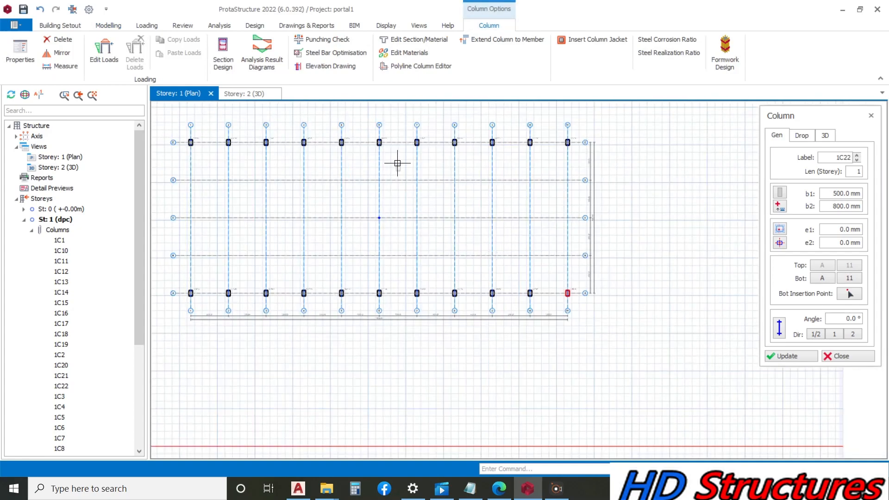
{"action": "left_click", "coordinate": [236, 94]}
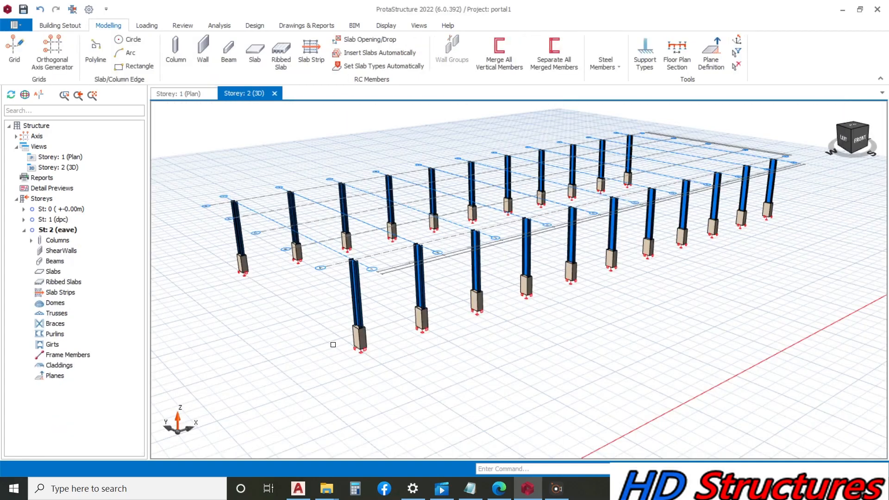
{"action": "scroll", "coordinate": [333, 345], "scroll_direction": "up", "scroll_amount": 6}
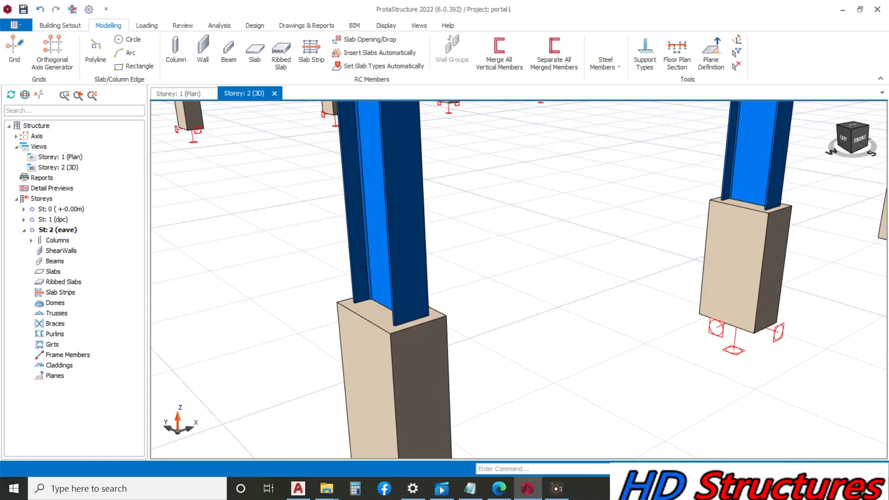
{"action": "scroll", "coordinate": [370, 276], "scroll_direction": "down", "scroll_amount": 6}
{"action": "mouse_move", "coordinate": [519, 280]}
{"action": "middle_mouse_down"}
{"action": "mouse_move", "coordinate": [363, 212]}
{"action": "mouse_move", "coordinate": [377, 212]}
{"action": "middle_mouse_up"}
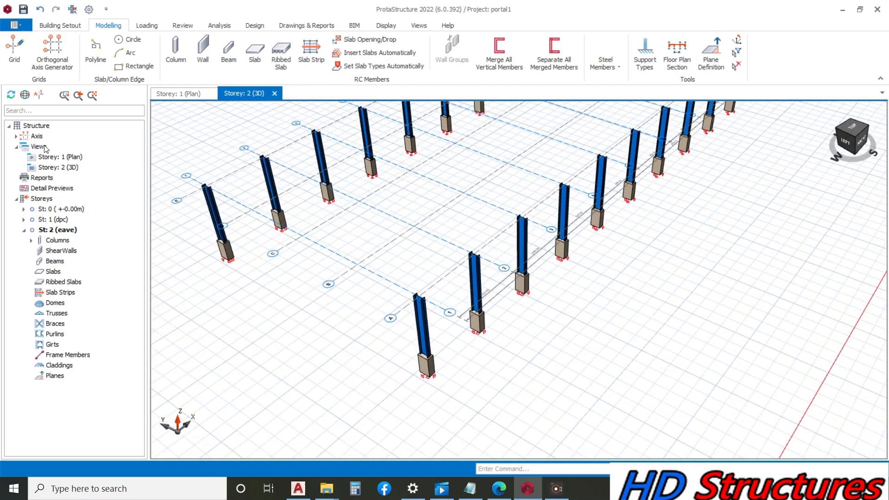
Step: Return to the plan view and make storey 2 (eave) the active storey
{"action": "left_click", "coordinate": [171, 95]}
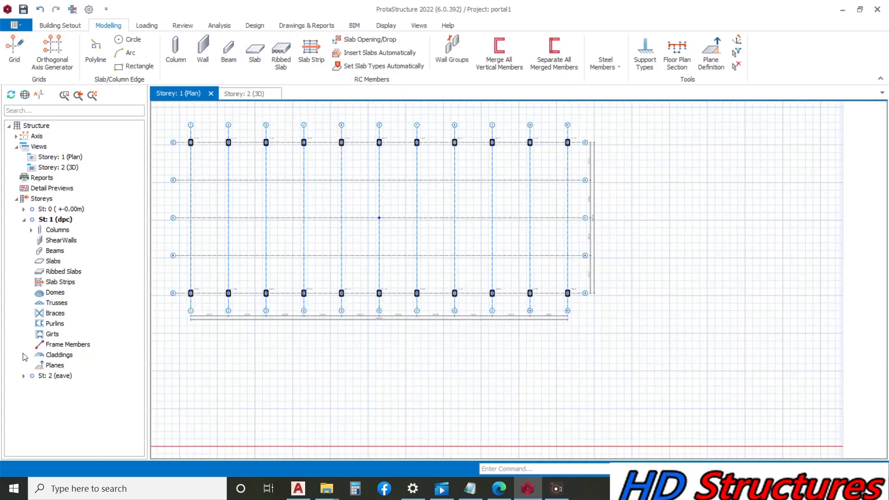
{"action": "double_click", "coordinate": [50, 376]}
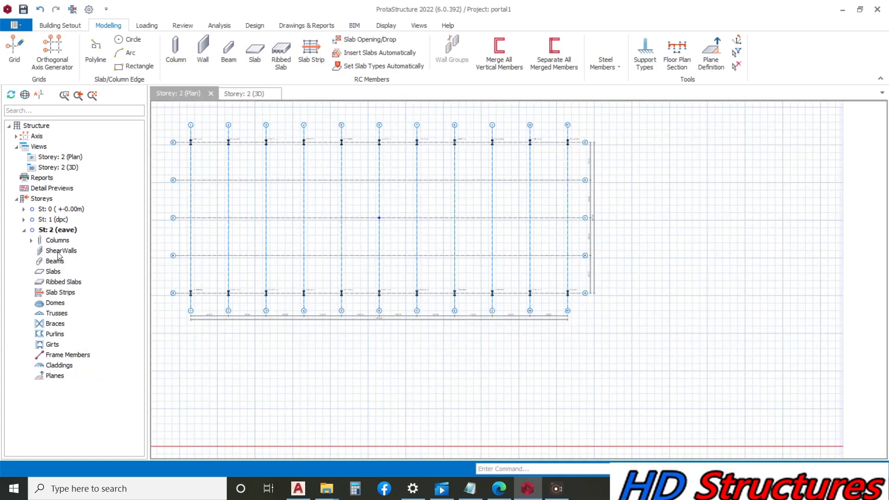
{"action": "left_click", "coordinate": [63, 231]}
Step: Set a steel beam's J-end vertical offset (delZ-J) to 1500 mm and place it along axis 1 from axis A to C
{"action": "scroll", "coordinate": [194, 153], "scroll_direction": "up", "scroll_amount": 4}
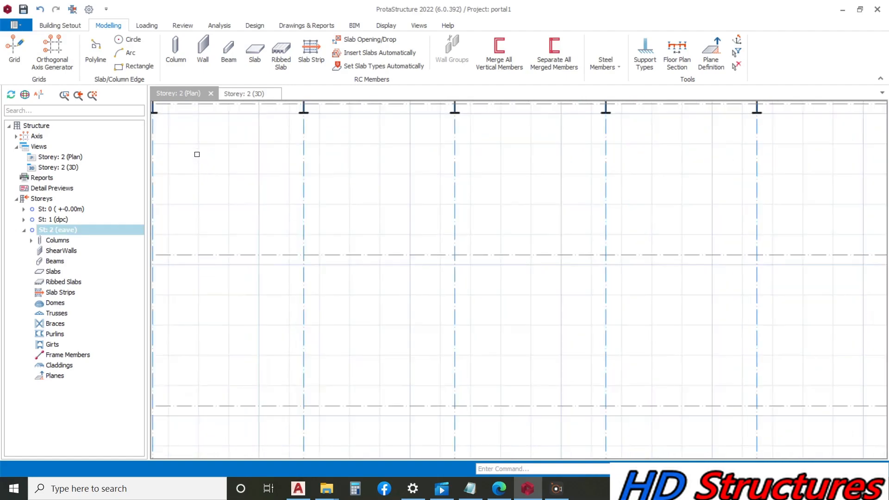
{"action": "scroll", "coordinate": [356, 237], "scroll_direction": "down", "scroll_amount": 4}
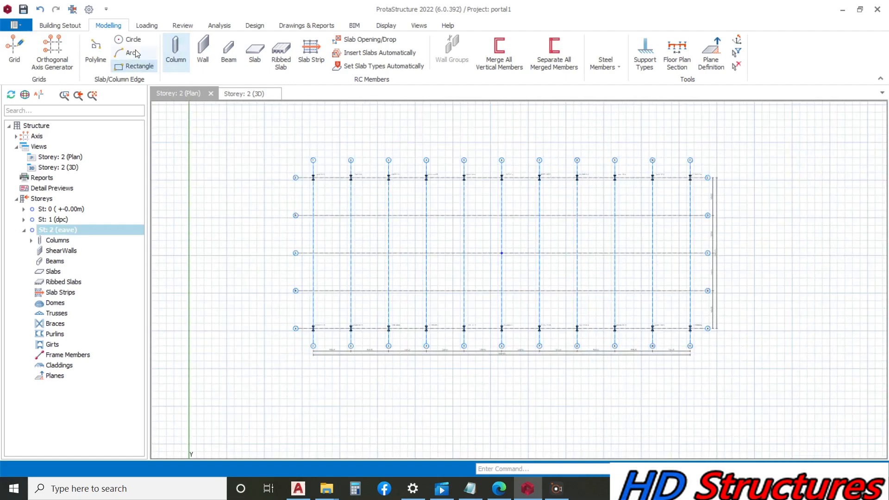
{"action": "left_click", "coordinate": [605, 63]}
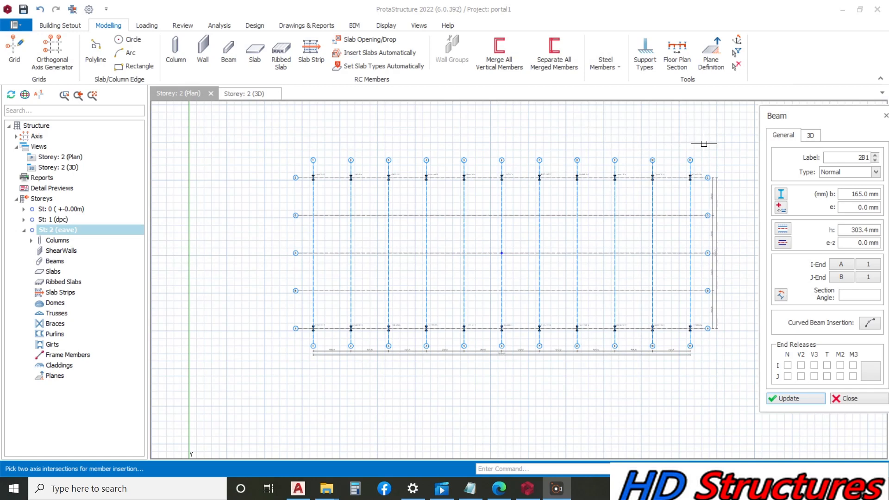
{"action": "left_click", "coordinate": [811, 137]}
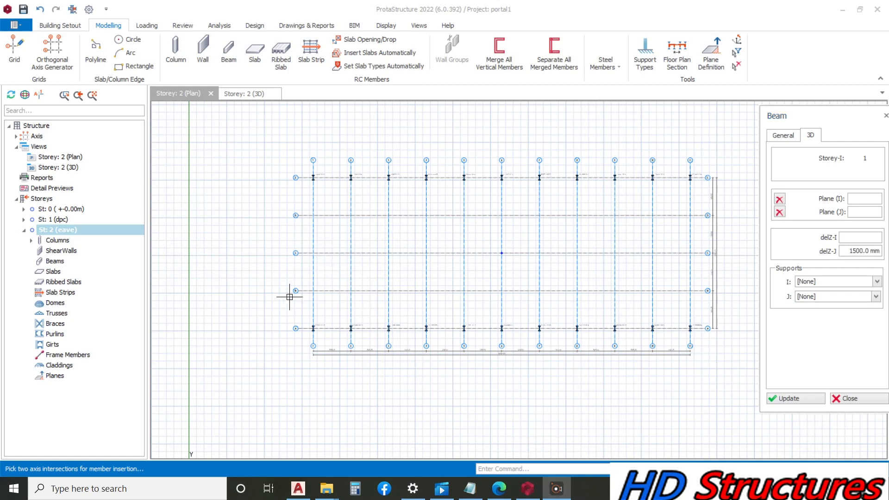
{"action": "scroll", "coordinate": [299, 310], "scroll_direction": "up", "scroll_amount": 5}
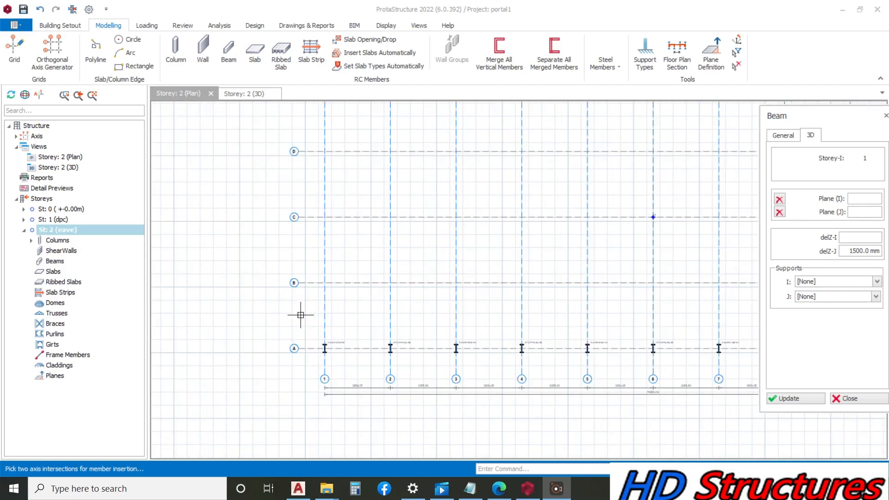
{"action": "left_click", "coordinate": [355, 393]}
{"action": "scroll", "coordinate": [350, 296], "scroll_direction": "down", "scroll_amount": 5}
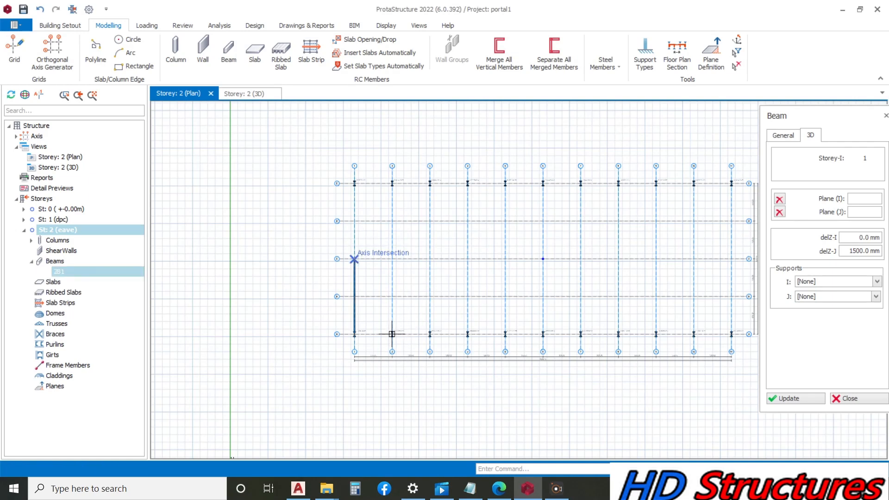
Step: Place steel beams with a 1500 mm J-end offset from axis A to axis C along axes 2, 3, 4 and 5
{"action": "scroll", "coordinate": [359, 256], "scroll_direction": "up", "scroll_amount": 3}
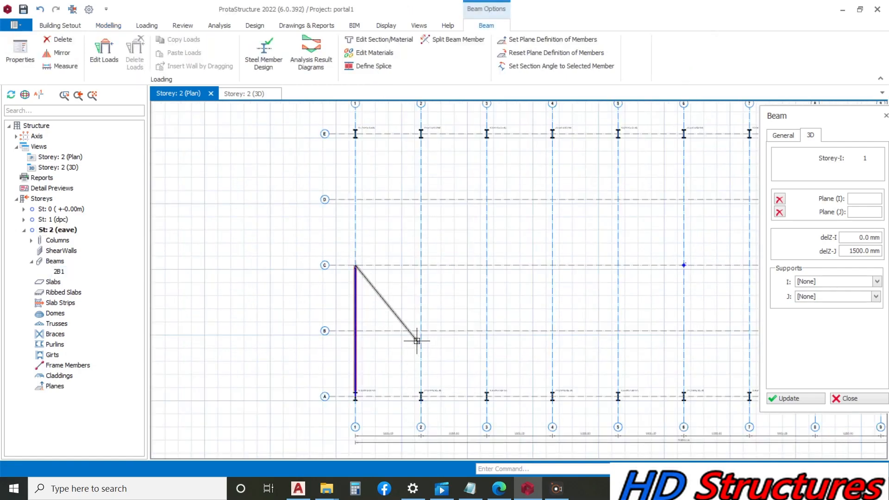
{"action": "key", "text": "Escape"}
{"action": "scroll", "coordinate": [419, 397], "scroll_direction": "up", "scroll_amount": 3}
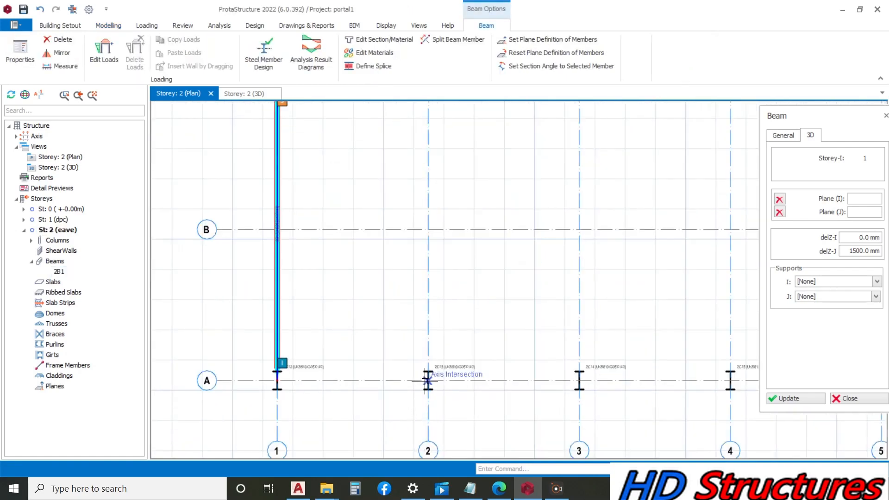
{"action": "left_click", "coordinate": [428, 362]}
{"action": "scroll", "coordinate": [428, 362], "scroll_direction": "down", "scroll_amount": 3}
{"action": "left_click", "coordinate": [420, 194]}
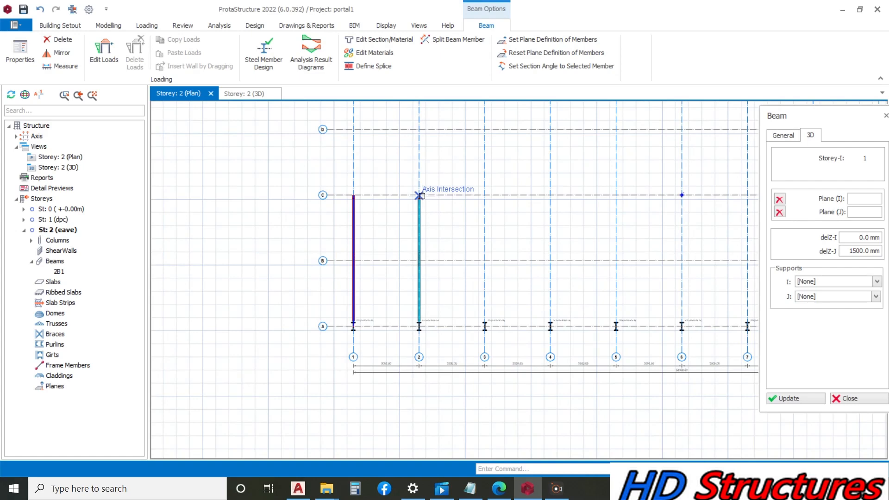
{"action": "scroll", "coordinate": [483, 326], "scroll_direction": "up", "scroll_amount": 3}
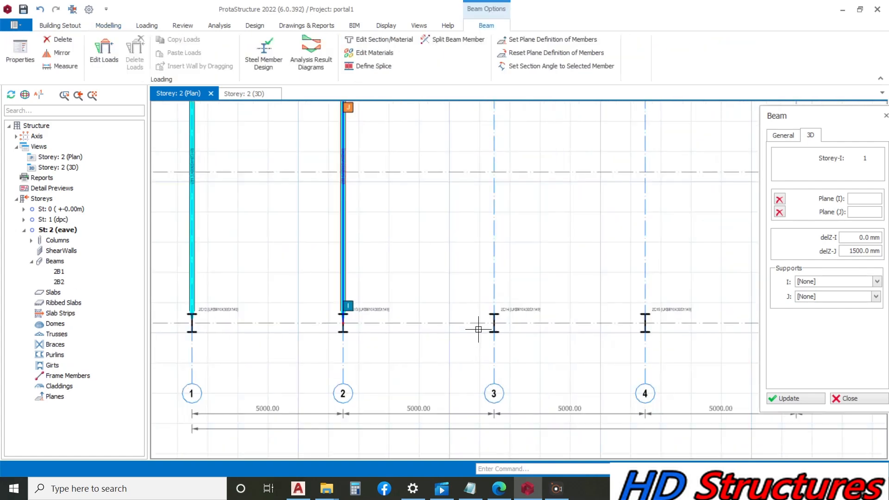
{"action": "left_click", "coordinate": [503, 326]}
{"action": "scroll", "coordinate": [503, 326], "scroll_direction": "down", "scroll_amount": 3}
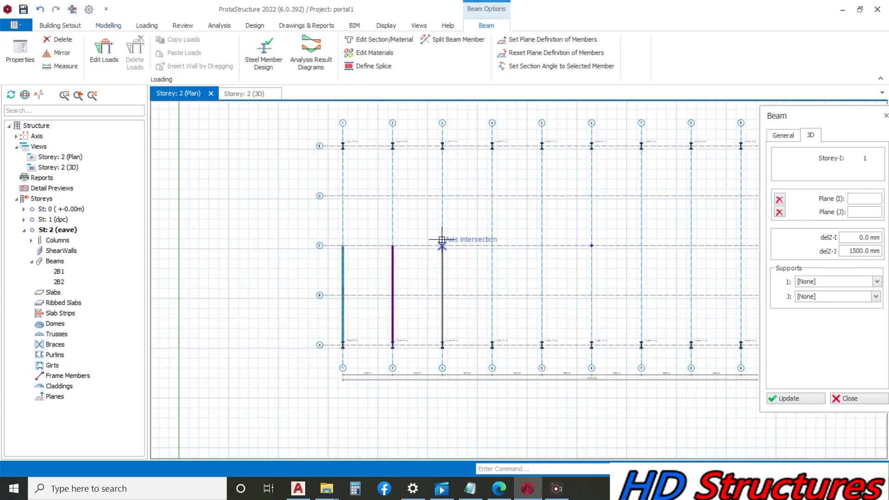
{"action": "left_click", "coordinate": [442, 244]}
{"action": "scroll", "coordinate": [479, 340], "scroll_direction": "up", "scroll_amount": 3}
{"action": "left_click", "coordinate": [518, 360]}
{"action": "scroll", "coordinate": [518, 360], "scroll_direction": "down", "scroll_amount": 3}
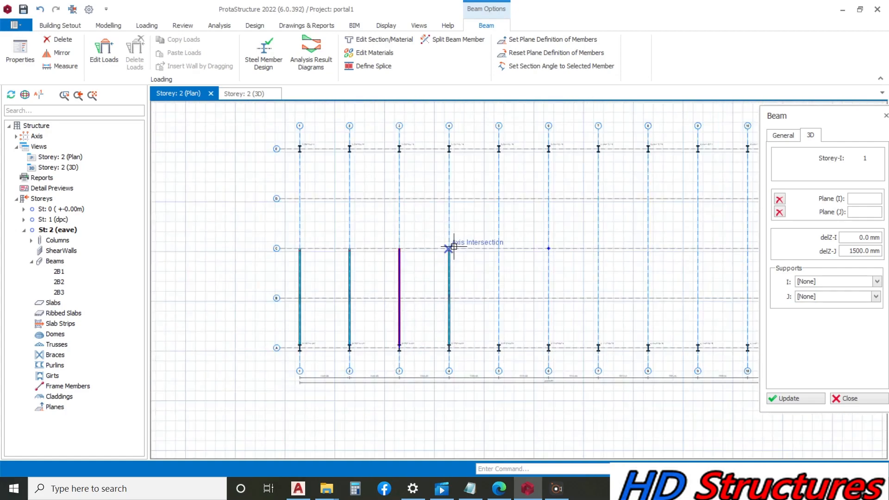
{"action": "left_click", "coordinate": [451, 248]}
{"action": "scroll", "coordinate": [515, 355], "scroll_direction": "up", "scroll_amount": 3}
{"action": "left_click", "coordinate": [477, 338]}
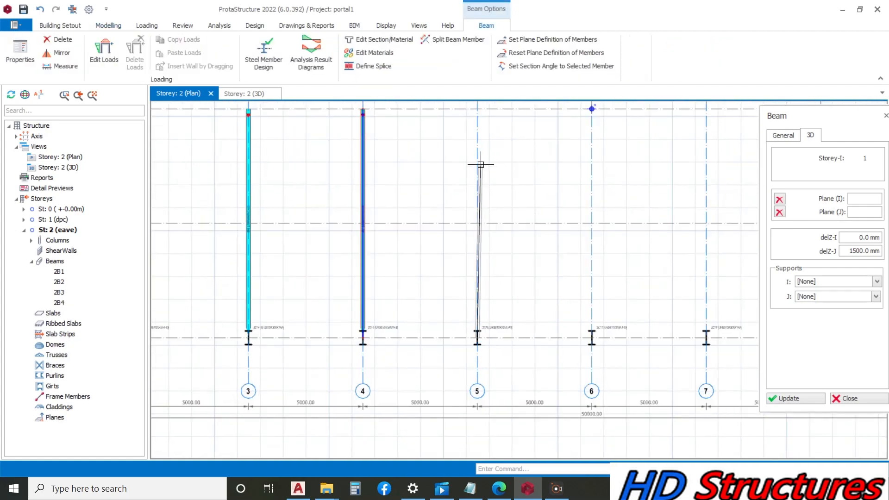
{"action": "scroll", "coordinate": [481, 164], "scroll_direction": "down", "scroll_amount": 3}
{"action": "left_click", "coordinate": [475, 161]}
Step: Place steel beams with a 1500 mm J-end offset from axis A to axis C along axes 6, 7, 8 and 9
{"action": "scroll", "coordinate": [541, 290], "scroll_direction": "up", "scroll_amount": 3}
{"action": "left_click", "coordinate": [536, 278]}
{"action": "scroll", "coordinate": [535, 278], "scroll_direction": "down", "scroll_amount": 3}
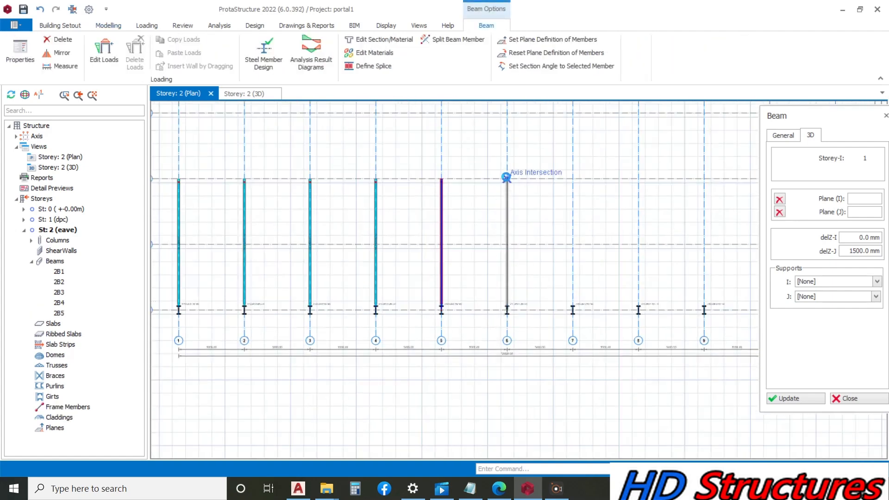
{"action": "left_click", "coordinate": [507, 178]}
{"action": "scroll", "coordinate": [507, 180], "scroll_direction": "down", "scroll_amount": 3}
{"action": "scroll", "coordinate": [397, 308], "scroll_direction": "up", "scroll_amount": 3}
{"action": "left_click", "coordinate": [386, 308]}
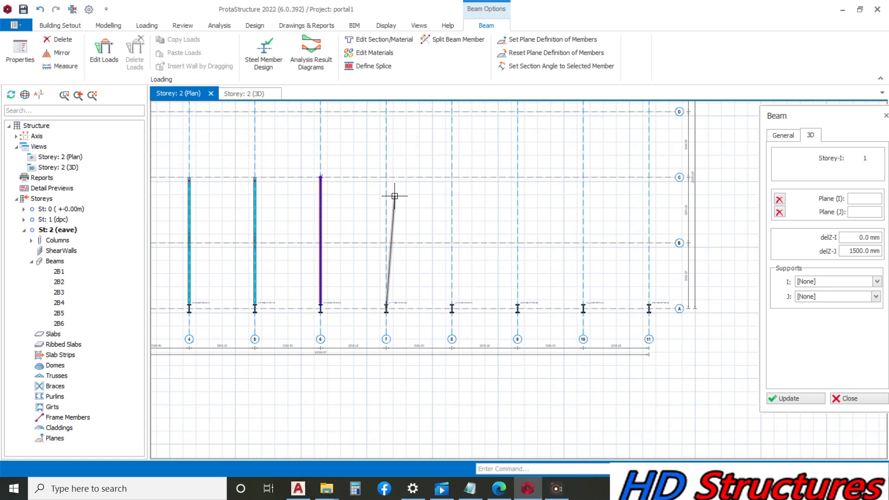
{"action": "left_click", "coordinate": [386, 178]}
{"action": "scroll", "coordinate": [472, 280], "scroll_direction": "up", "scroll_amount": 3}
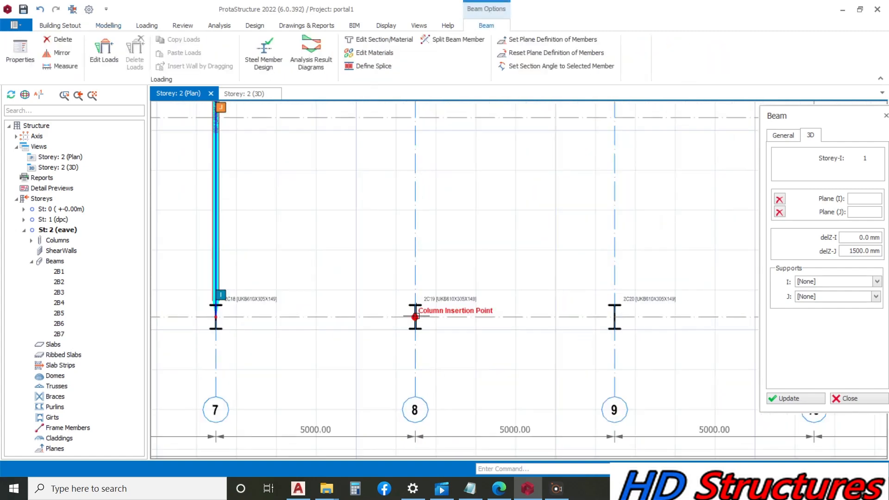
{"action": "left_click", "coordinate": [414, 311]}
{"action": "scroll", "coordinate": [415, 311], "scroll_direction": "down", "scroll_amount": 3}
{"action": "left_click", "coordinate": [417, 147]}
{"action": "scroll", "coordinate": [488, 307], "scroll_direction": "up", "scroll_amount": 3}
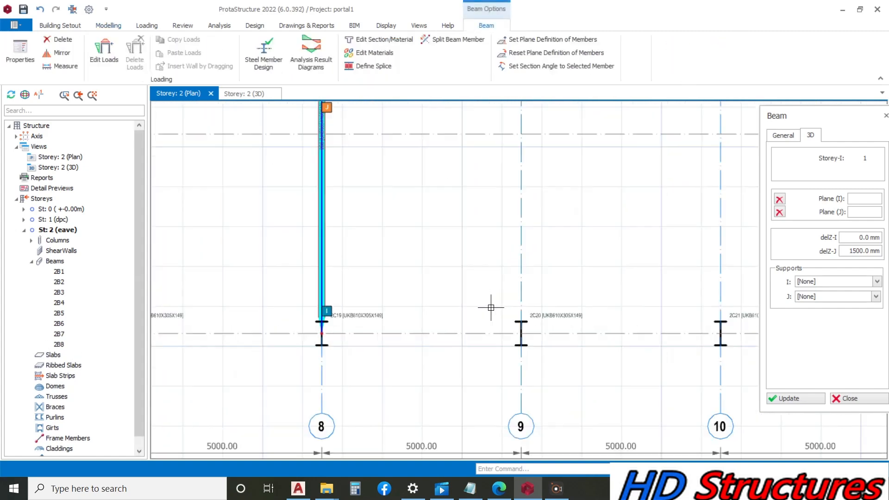
{"action": "left_click", "coordinate": [519, 333]}
{"action": "scroll", "coordinate": [509, 333], "scroll_direction": "down", "scroll_amount": 3}
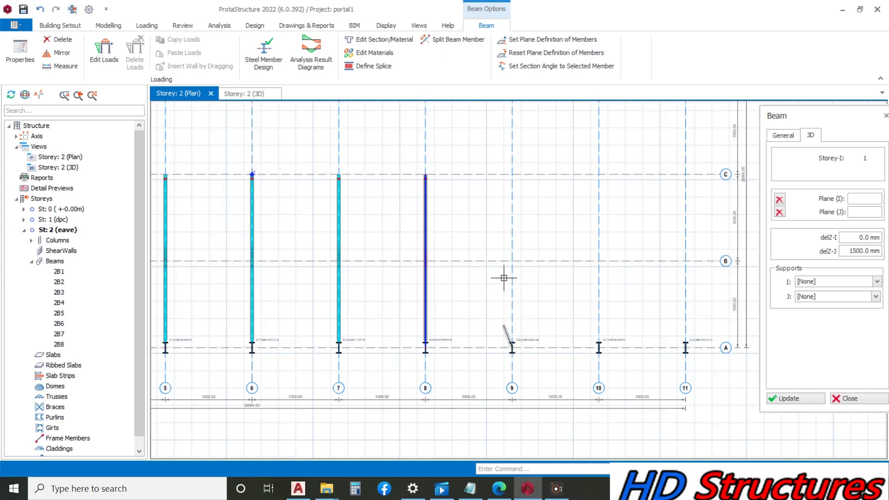
{"action": "left_click", "coordinate": [510, 178]}
Step: Abandon the beam started at A/10 and undo all the beams placed along axes 1 to 9
{"action": "scroll", "coordinate": [511, 303], "scroll_direction": "down", "scroll_amount": 3}
{"action": "scroll", "coordinate": [511, 303], "scroll_direction": "up", "scroll_amount": 3}
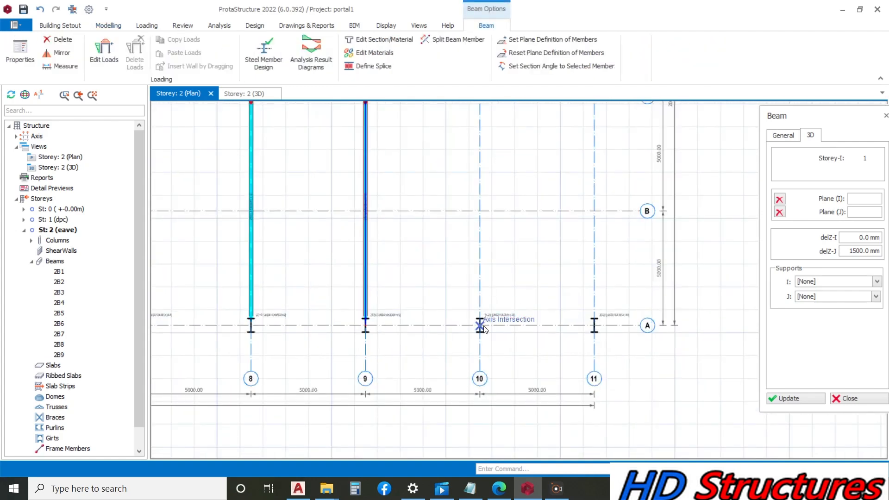
{"action": "left_click", "coordinate": [480, 324]}
{"action": "scroll", "coordinate": [480, 324], "scroll_direction": "down", "scroll_amount": 3}
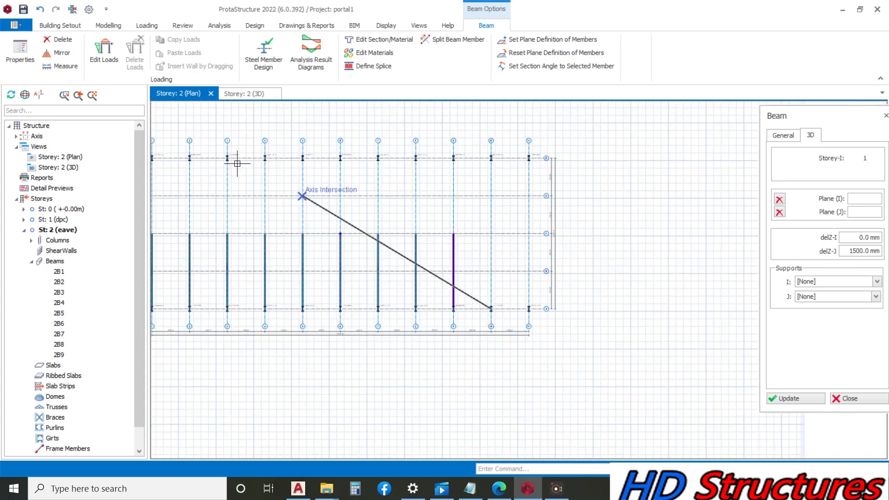
{"action": "left_click", "coordinate": [43, 12]}
{"action": "left_click", "coordinate": [42, 12]}
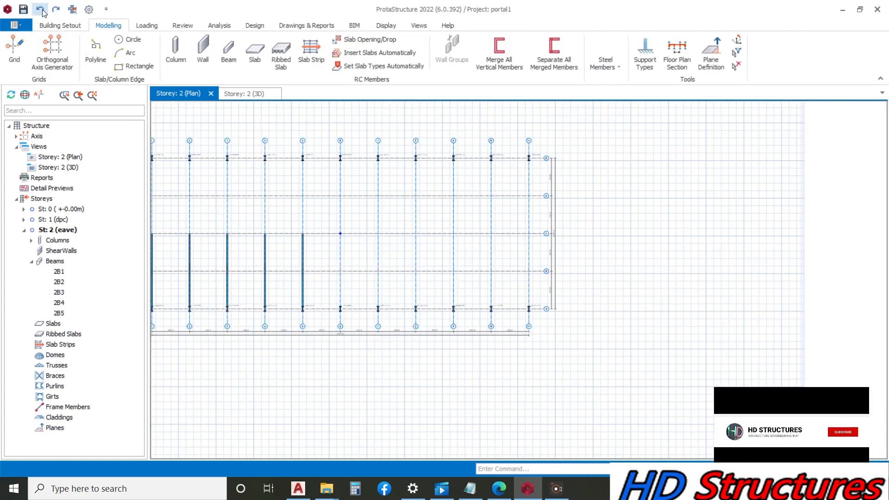
{"action": "left_click", "coordinate": [42, 12]}
{"action": "left_click", "coordinate": [42, 12]}
{"action": "left_click", "coordinate": [42, 12]}
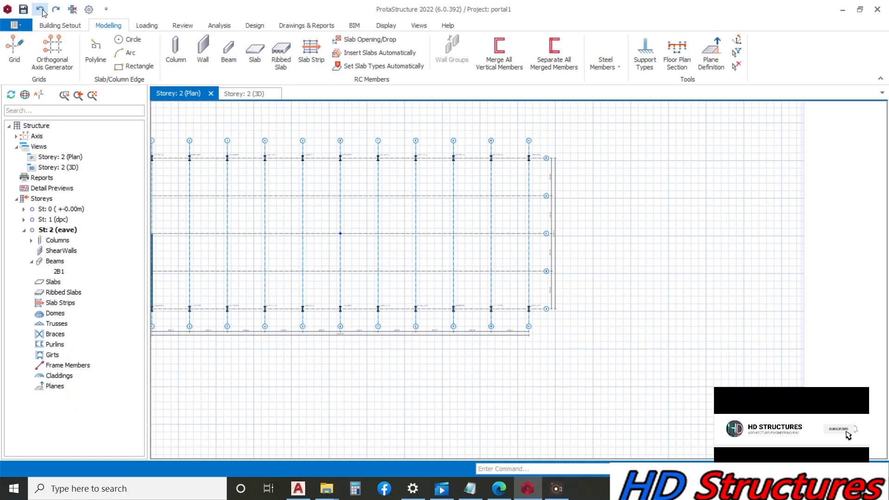
{"action": "left_click", "coordinate": [42, 12]}
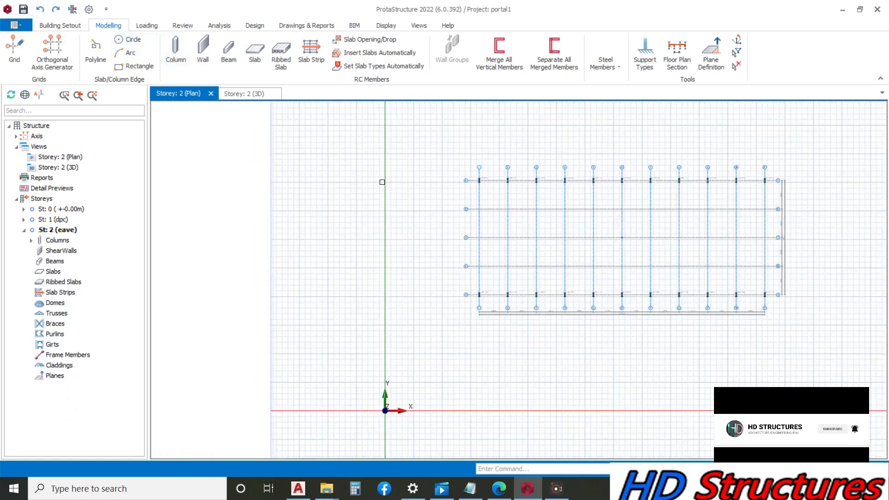
Step: Start a new steel beam and assign it the BS universal beam section UKB533X210X138
{"action": "scroll", "coordinate": [543, 222], "scroll_direction": "up", "scroll_amount": 3}
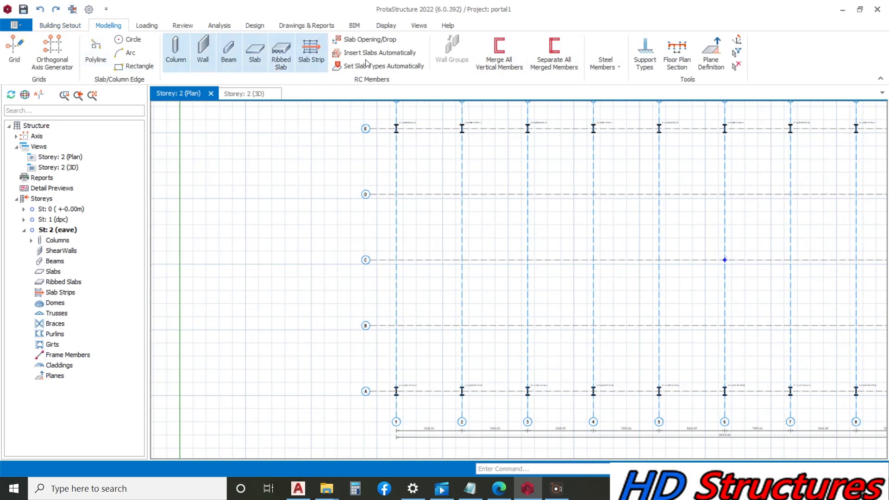
{"action": "left_click", "coordinate": [644, 55]}
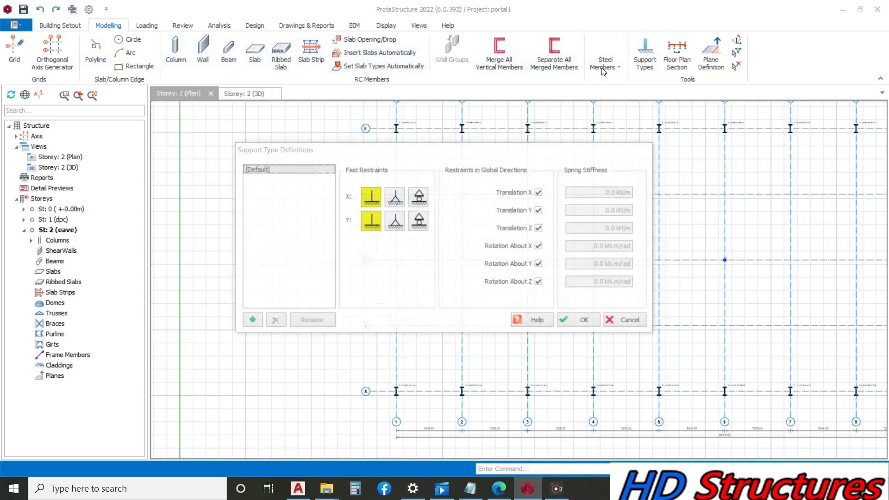
{"action": "left_click", "coordinate": [623, 319]}
{"action": "left_click", "coordinate": [605, 63]}
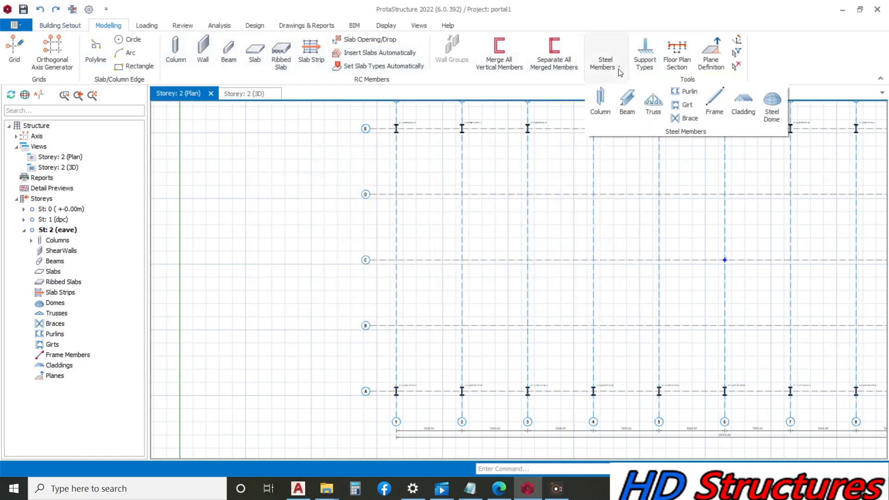
{"action": "left_click", "coordinate": [626, 101]}
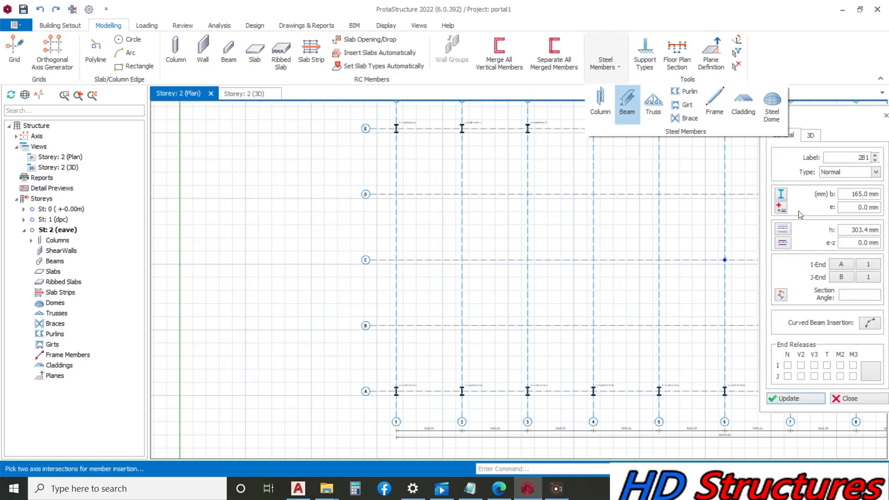
{"action": "left_click", "coordinate": [780, 195]}
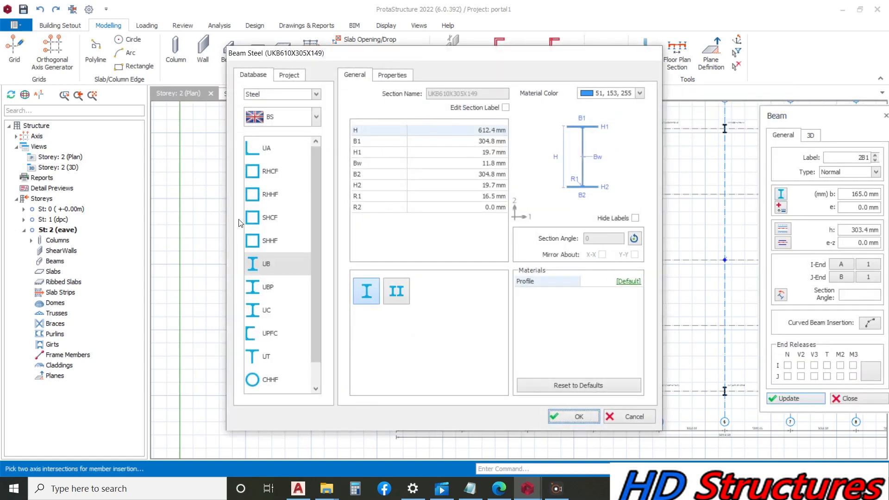
{"action": "left_click", "coordinate": [264, 267]}
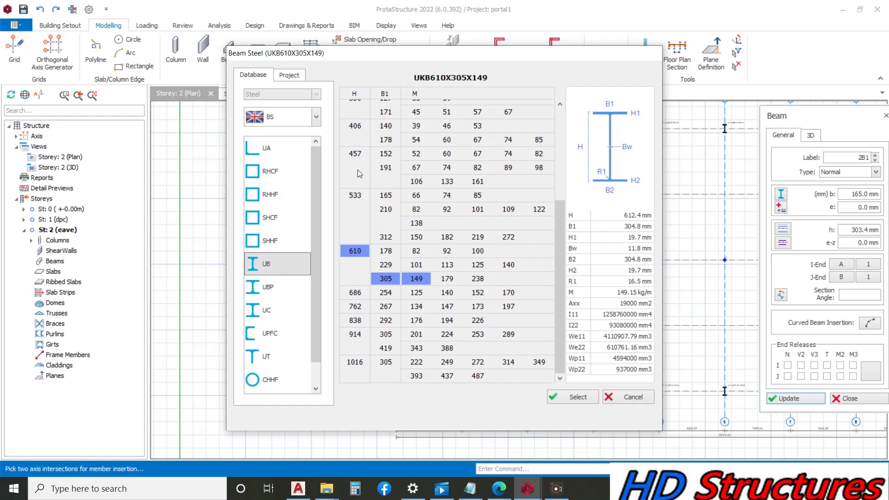
{"action": "left_click", "coordinate": [354, 195]}
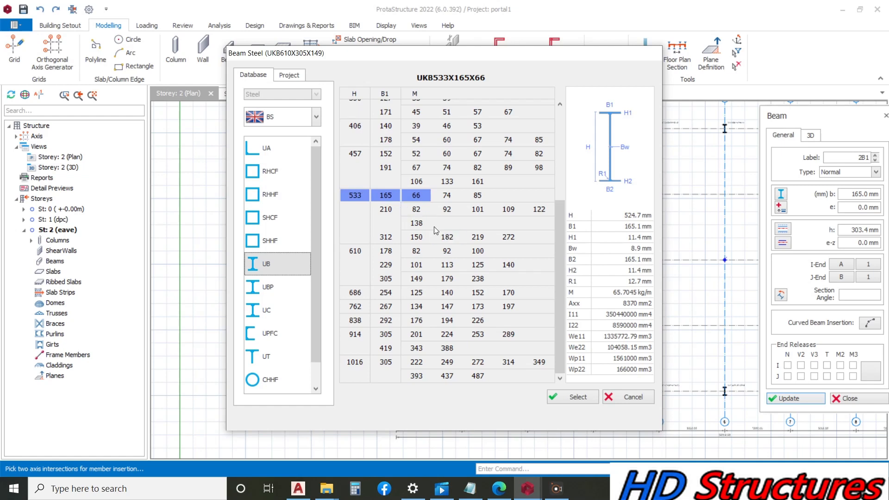
{"action": "left_click", "coordinate": [416, 222]}
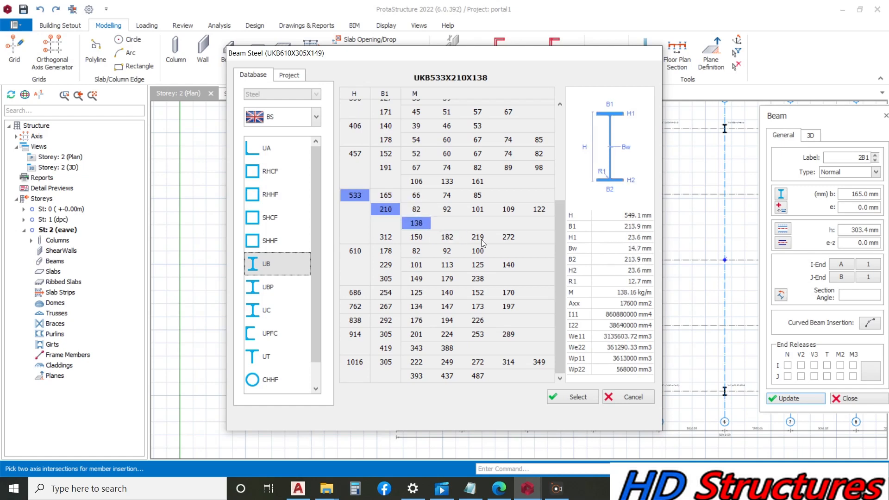
{"action": "left_click", "coordinate": [573, 396]}
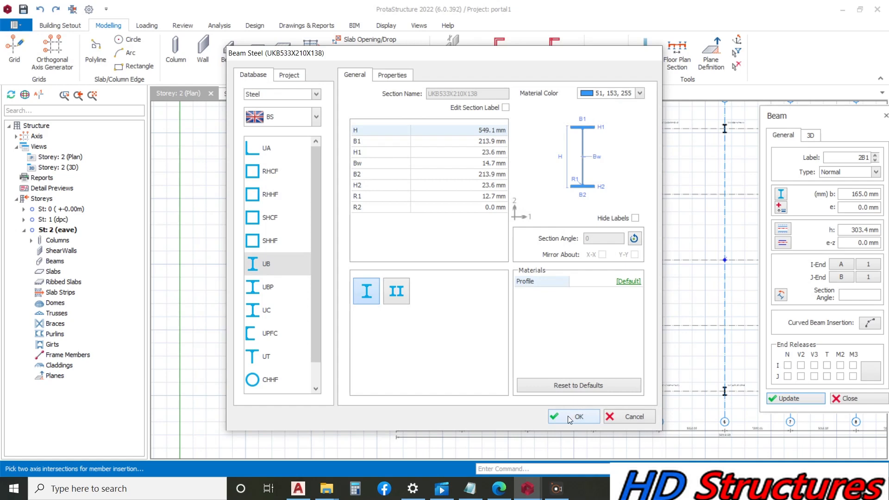
{"action": "left_click", "coordinate": [567, 415]}
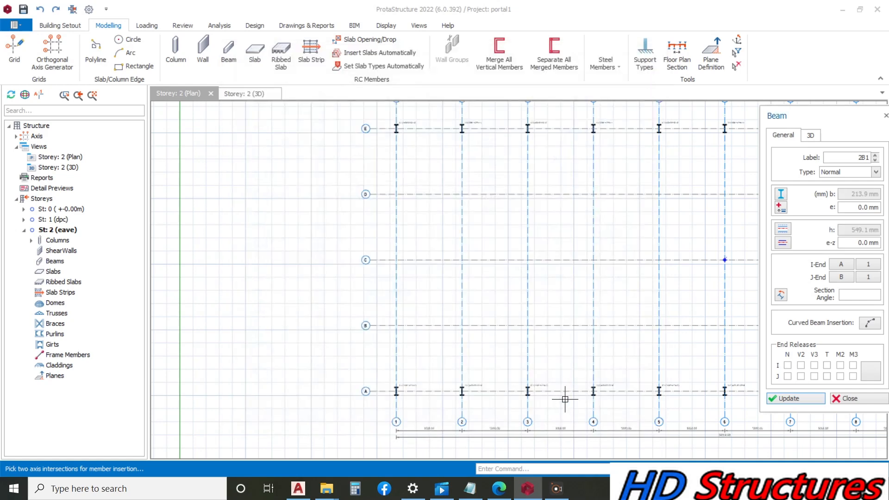
Step: Place the UKB533X210X138 beam along axis 1 from axis A to axis C and end the beam chain
{"action": "left_click", "coordinate": [401, 389]}
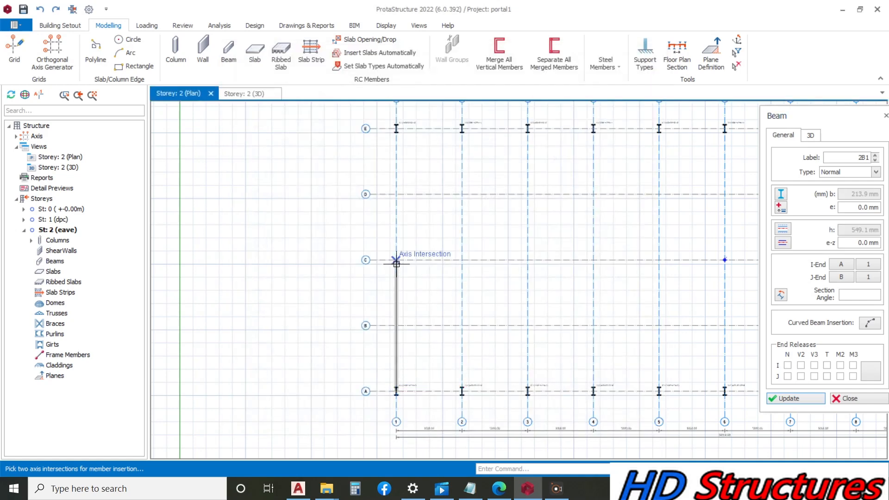
{"action": "left_click", "coordinate": [396, 260]}
{"action": "right_click", "coordinate": [457, 371]}
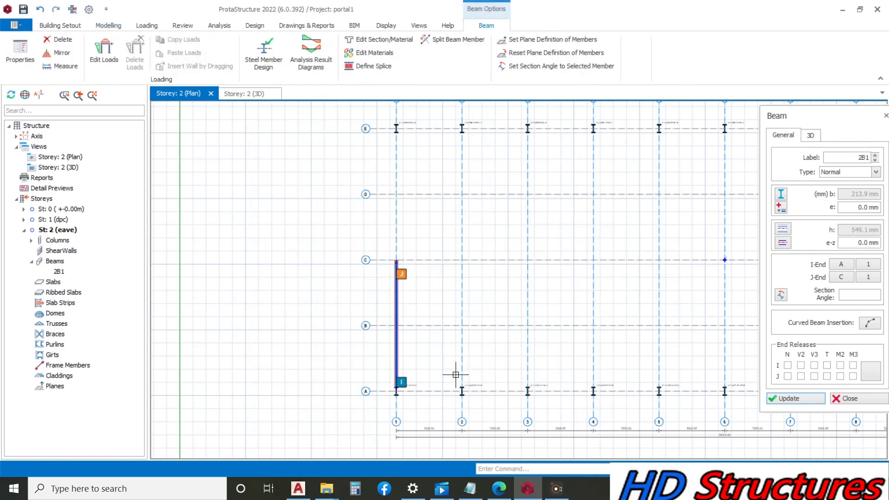
Step: Place UKB533X210X138 beams from axis A to axis C along axes 2, 3 and 4
{"action": "left_click", "coordinate": [461, 391]}
{"action": "left_click", "coordinate": [462, 260]}
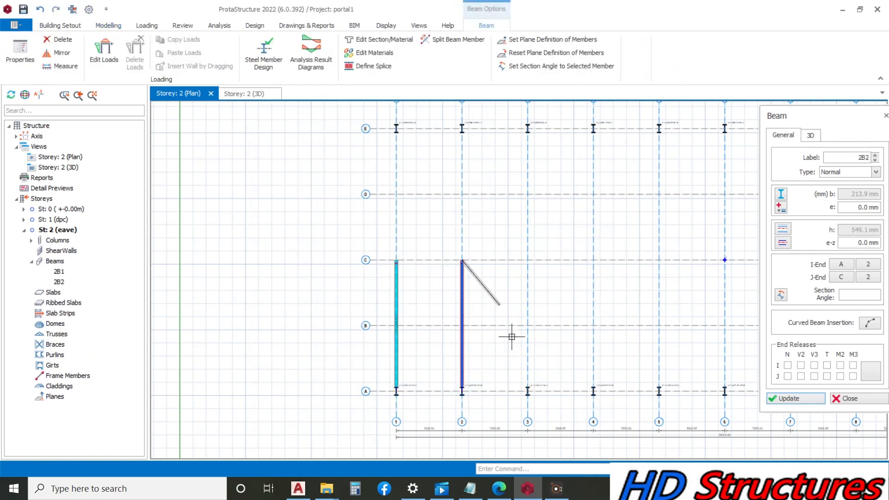
{"action": "scroll", "coordinate": [527, 391], "scroll_direction": "up", "scroll_amount": 3}
{"action": "left_click", "coordinate": [527, 393]}
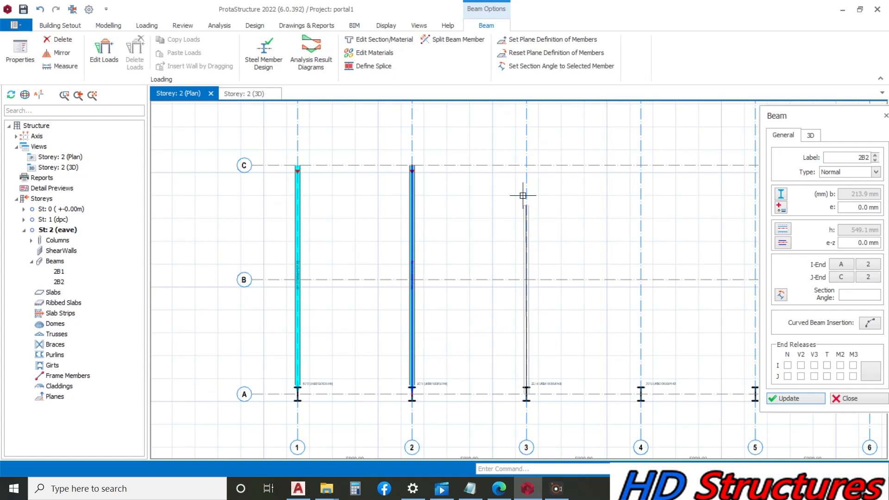
{"action": "left_click", "coordinate": [523, 166]}
{"action": "scroll", "coordinate": [557, 343], "scroll_direction": "down", "scroll_amount": 3}
{"action": "scroll", "coordinate": [558, 343], "scroll_direction": "up", "scroll_amount": 3}
{"action": "left_click", "coordinate": [549, 378]}
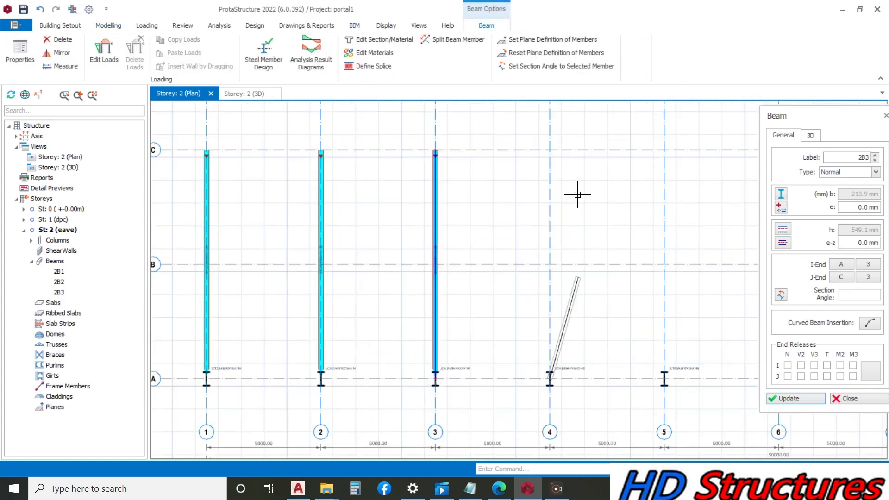
{"action": "left_click", "coordinate": [534, 156]}
{"action": "scroll", "coordinate": [545, 317], "scroll_direction": "down", "scroll_amount": 3}
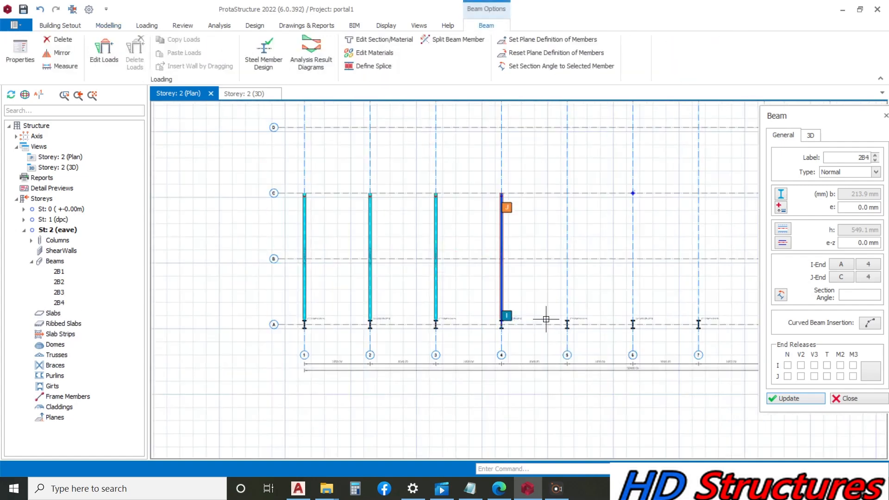
Step: Place UKB533X210X138 beams from axis A to axis C along axes 5 and 6
{"action": "scroll", "coordinate": [553, 323], "scroll_direction": "down", "scroll_amount": 1}
{"action": "left_click", "coordinate": [569, 190]}
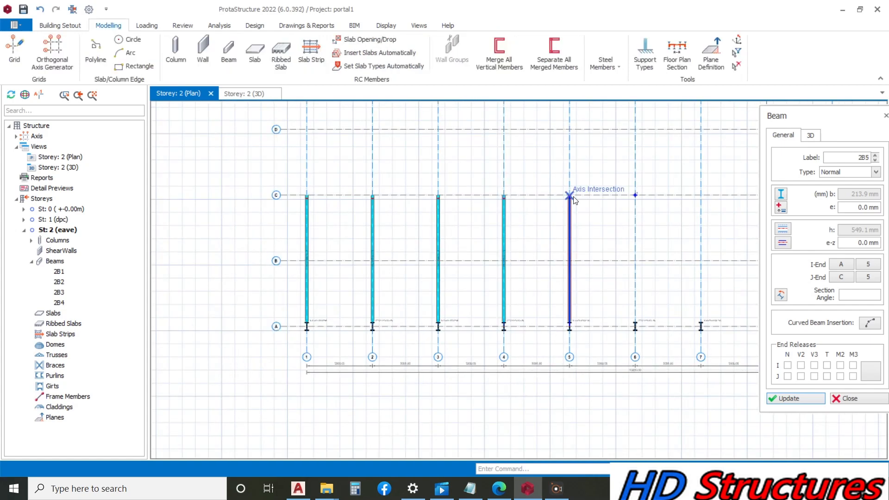
{"action": "scroll", "coordinate": [537, 264], "scroll_direction": "down", "scroll_amount": 2}
{"action": "scroll", "coordinate": [583, 290], "scroll_direction": "up", "scroll_amount": 3}
{"action": "left_click", "coordinate": [581, 286]}
{"action": "scroll", "coordinate": [578, 283], "scroll_direction": "down", "scroll_amount": 2}
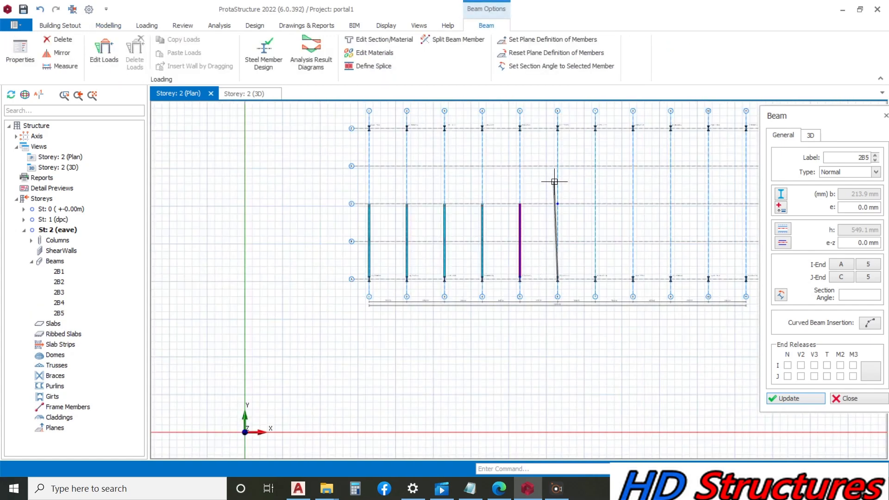
{"action": "left_click", "coordinate": [560, 201]}
{"action": "scroll", "coordinate": [597, 283], "scroll_direction": "up", "scroll_amount": 3}
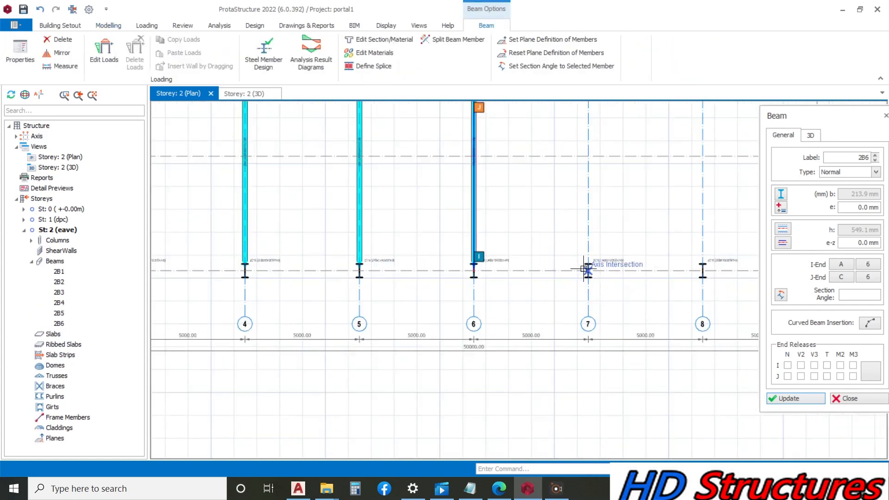
Step: Place UKB533X210X138 beams from axis A to axis C along axes 7 and 8
{"action": "left_click", "coordinate": [586, 272]}
{"action": "scroll", "coordinate": [586, 271], "scroll_direction": "down", "scroll_amount": 2}
{"action": "left_click", "coordinate": [586, 174]}
{"action": "scroll", "coordinate": [586, 175], "scroll_direction": "down", "scroll_amount": 2}
{"action": "scroll", "coordinate": [533, 261], "scroll_direction": "up", "scroll_amount": 4}
{"action": "left_click", "coordinate": [562, 261]}
{"action": "scroll", "coordinate": [562, 261], "scroll_direction": "down", "scroll_amount": 3}
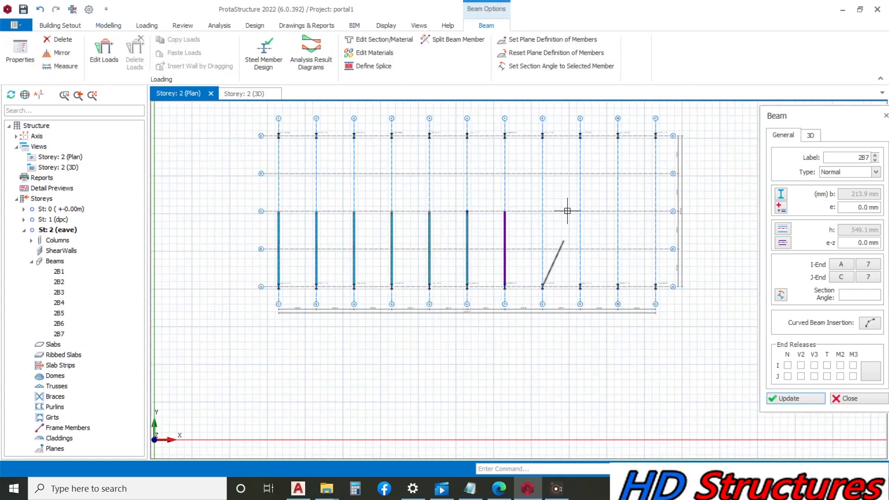
{"action": "left_click", "coordinate": [556, 220]}
{"action": "scroll", "coordinate": [578, 278], "scroll_direction": "up", "scroll_amount": 3}
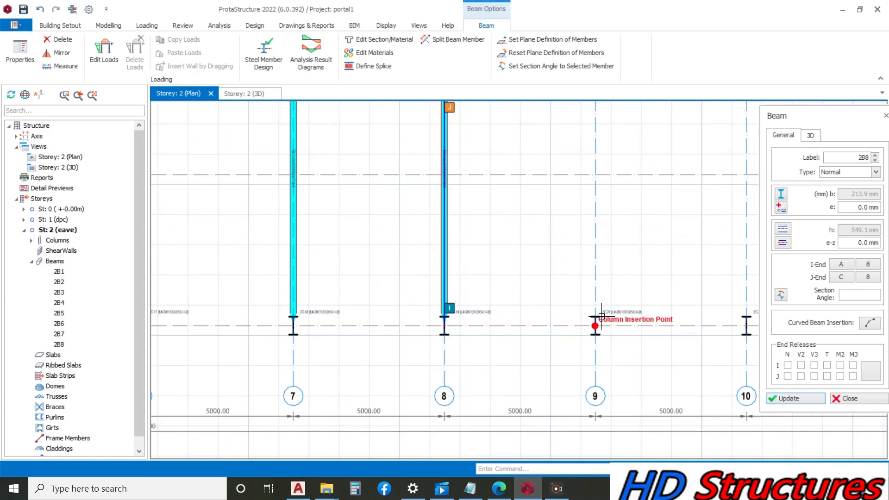
Step: Place UKB533X210X138 beams from axis A to axis C along axes 9 and 10
{"action": "left_click", "coordinate": [548, 326]}
{"action": "scroll", "coordinate": [548, 326], "scroll_direction": "down", "scroll_amount": 3}
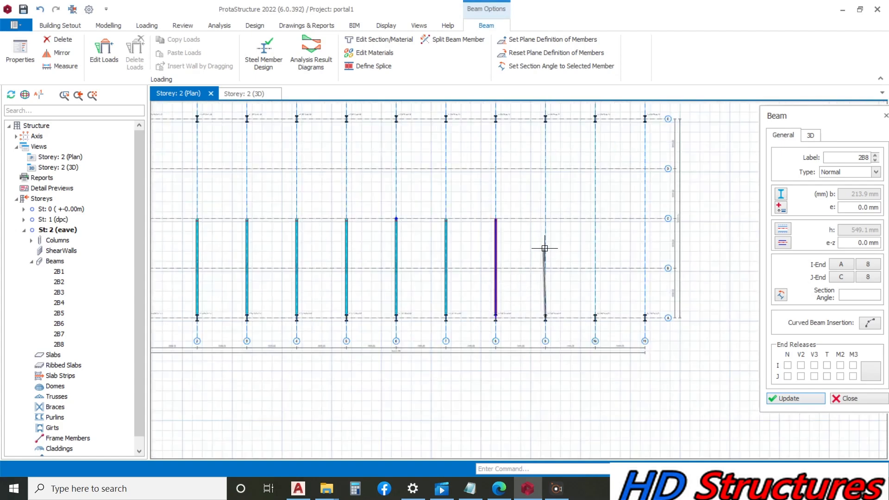
{"action": "left_click", "coordinate": [547, 218]}
{"action": "scroll", "coordinate": [618, 307], "scroll_direction": "up", "scroll_amount": 3}
{"action": "left_click", "coordinate": [630, 292]}
{"action": "scroll", "coordinate": [630, 291], "scroll_direction": "down", "scroll_amount": 3}
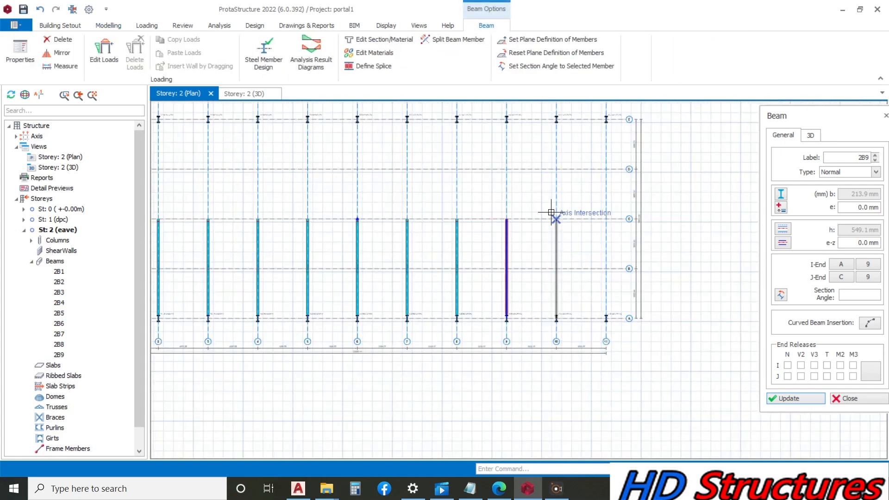
{"action": "left_click", "coordinate": [563, 227]}
{"action": "scroll", "coordinate": [610, 308], "scroll_direction": "up", "scroll_amount": 3}
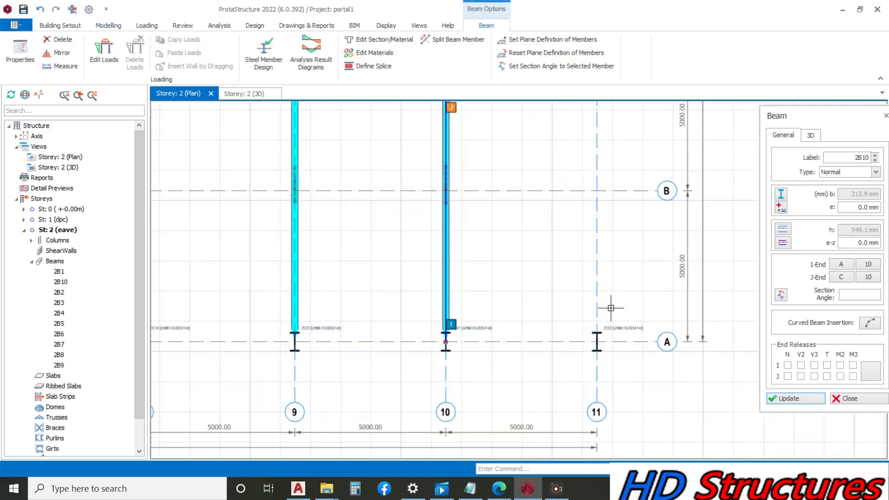
Step: Place the UKB533X210X138 beam along axis 11 from axis A to axis C and abandon the beam started at E/1
{"action": "left_click", "coordinate": [591, 343]}
{"action": "scroll", "coordinate": [590, 344], "scroll_direction": "down", "scroll_amount": 3}
{"action": "left_click", "coordinate": [591, 198]}
{"action": "scroll", "coordinate": [602, 218], "scroll_direction": "down", "scroll_amount": 3}
{"action": "scroll", "coordinate": [429, 234], "scroll_direction": "up", "scroll_amount": 3}
{"action": "left_click", "coordinate": [401, 155]}
{"action": "scroll", "coordinate": [293, 200], "scroll_direction": "down", "scroll_amount": 3}
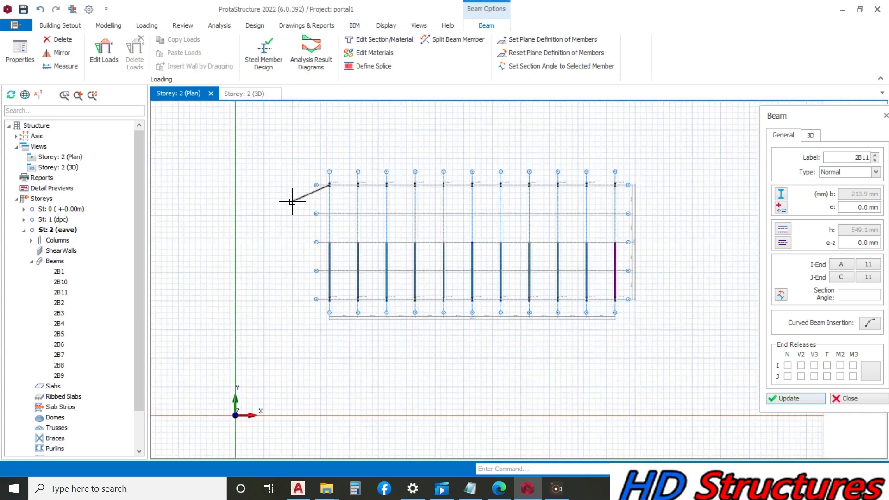
{"action": "left_click", "coordinate": [837, 396]}
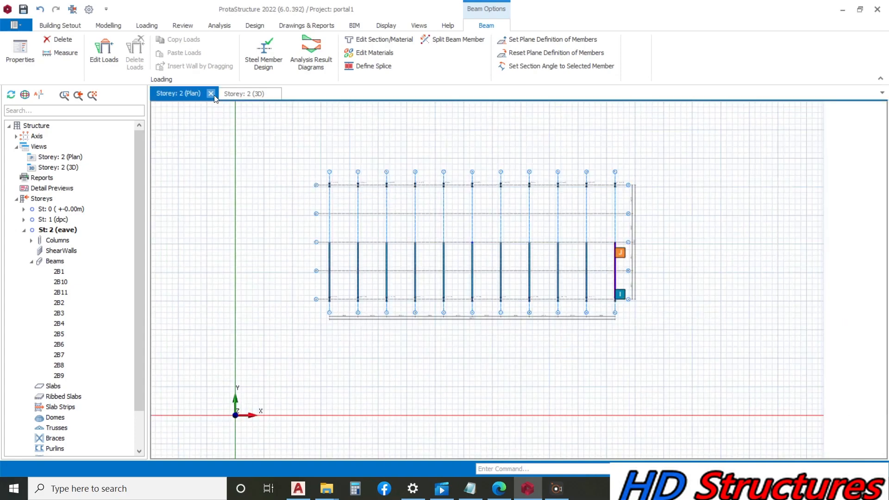
Step: Examine the beams between axes A and C in the 3D view of storey 2 to check their slope
{"action": "left_click", "coordinate": [244, 93]}
{"action": "middle_click_drag", "start_coordinate": [401, 227], "coordinate": [426, 205]}
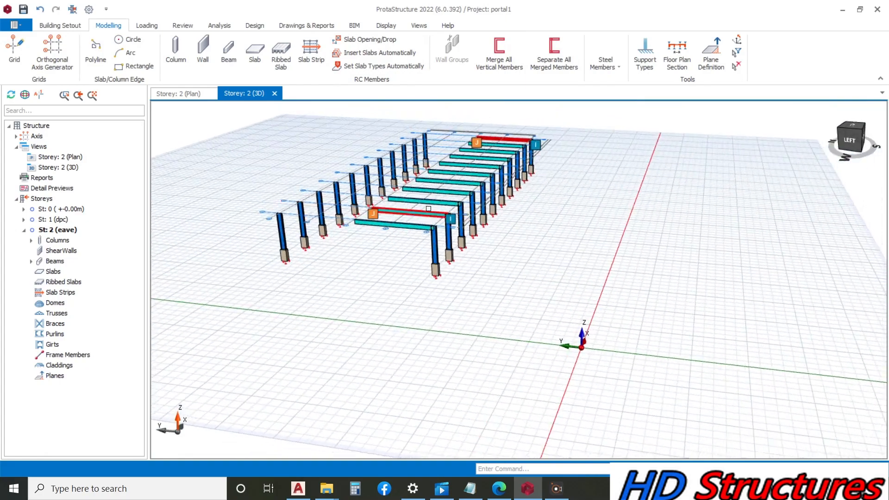
{"action": "scroll", "coordinate": [425, 205], "scroll_direction": "up", "scroll_amount": 3}
{"action": "scroll", "coordinate": [461, 250], "scroll_direction": "down", "scroll_amount": 2}
{"action": "left_click", "coordinate": [394, 265]}
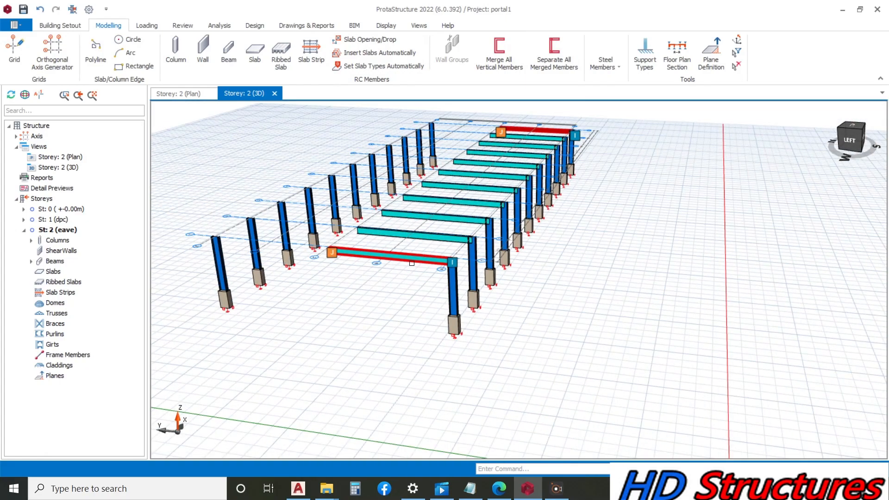
{"action": "scroll", "coordinate": [412, 263], "scroll_direction": "down", "scroll_amount": 2}
{"action": "scroll", "coordinate": [411, 263], "scroll_direction": "down", "scroll_amount": 1}
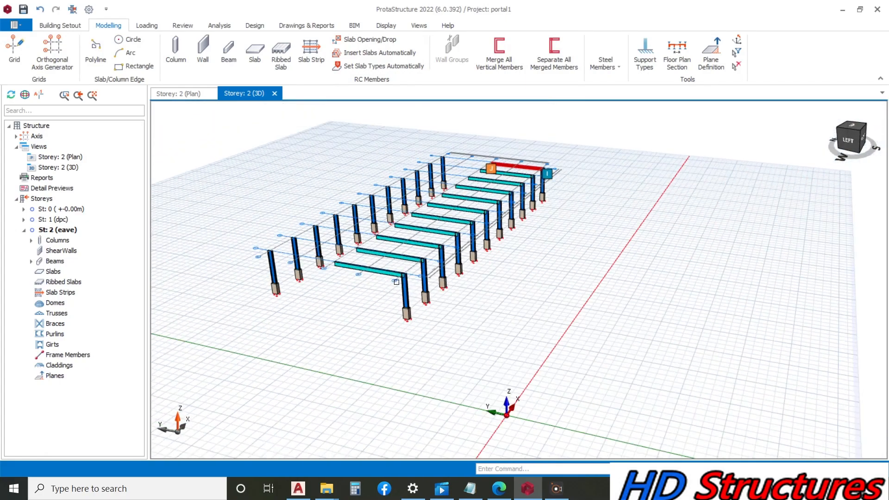
{"action": "scroll", "coordinate": [447, 277], "scroll_direction": "down", "scroll_amount": 2}
{"action": "scroll", "coordinate": [431, 262], "scroll_direction": "up", "scroll_amount": 2}
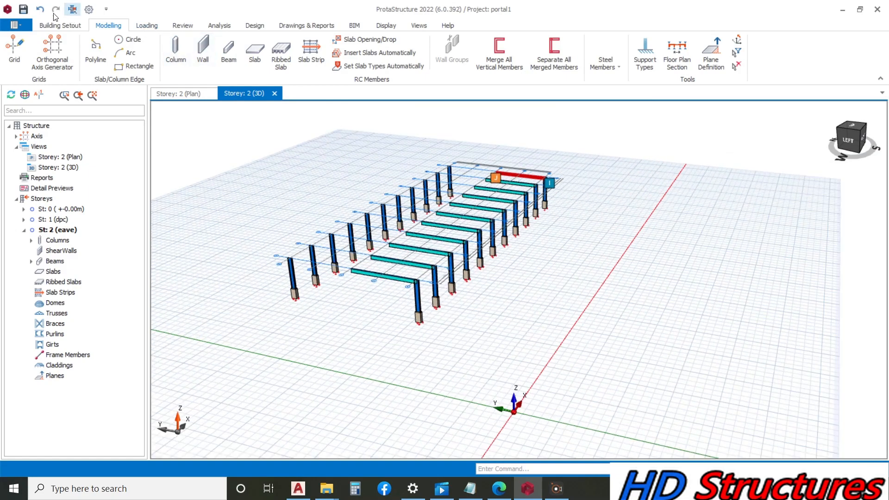
Step: Undo all the beams placed between axes A and C along axes 1 to 11
{"action": "left_click", "coordinate": [39, 9]}
{"action": "left_click", "coordinate": [40, 9]}
{"action": "left_click", "coordinate": [40, 9]}
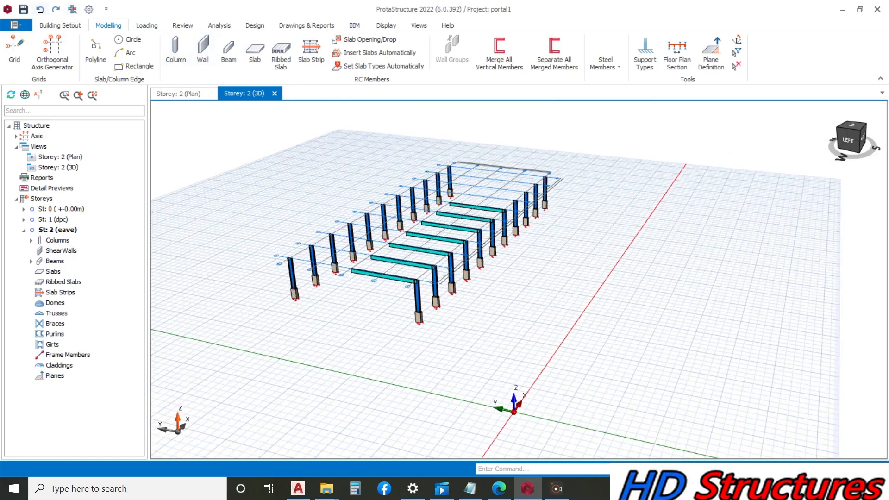
{"action": "left_click", "coordinate": [40, 9]}
{"action": "left_click", "coordinate": [39, 9]}
{"action": "left_click", "coordinate": [39, 9]}
{"action": "left_click", "coordinate": [40, 9]}
{"action": "left_click", "coordinate": [40, 9]}
{"action": "left_click", "coordinate": [39, 9]}
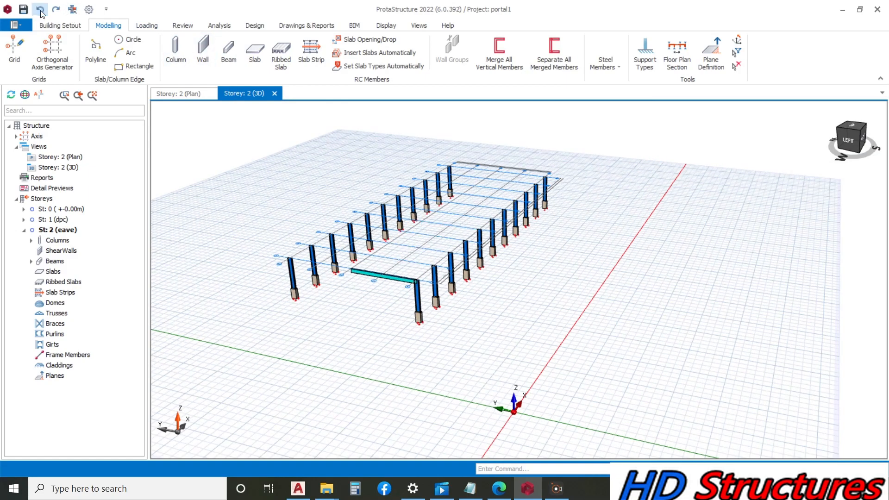
{"action": "left_click", "coordinate": [400, 281]}
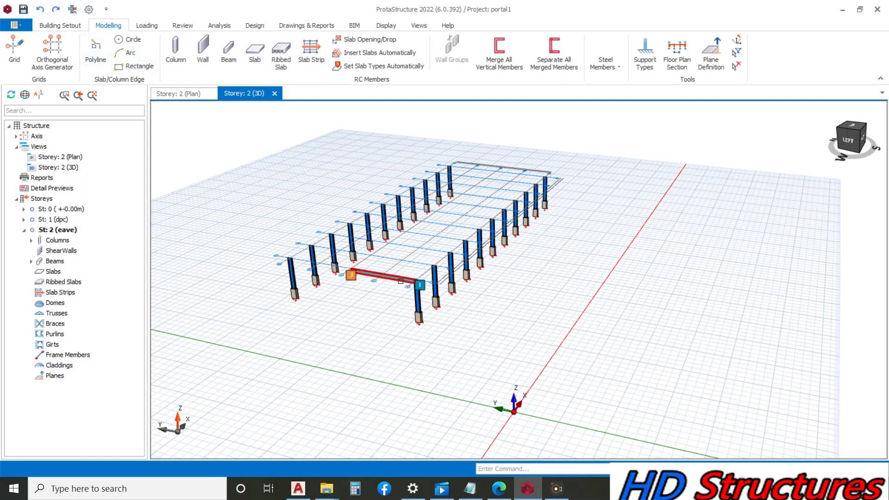
{"action": "left_click", "coordinate": [40, 9]}
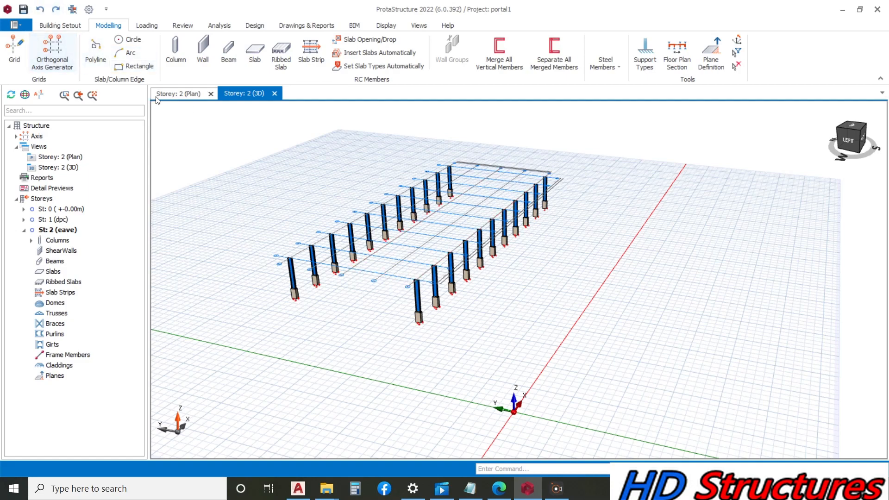
Step: Place a steel beam with a 1500 mm J-end vertical offset (delZ-J) along axis 1 from axis A to axis C in plan
{"action": "left_click", "coordinate": [178, 93]}
{"action": "left_click", "coordinate": [605, 63]}
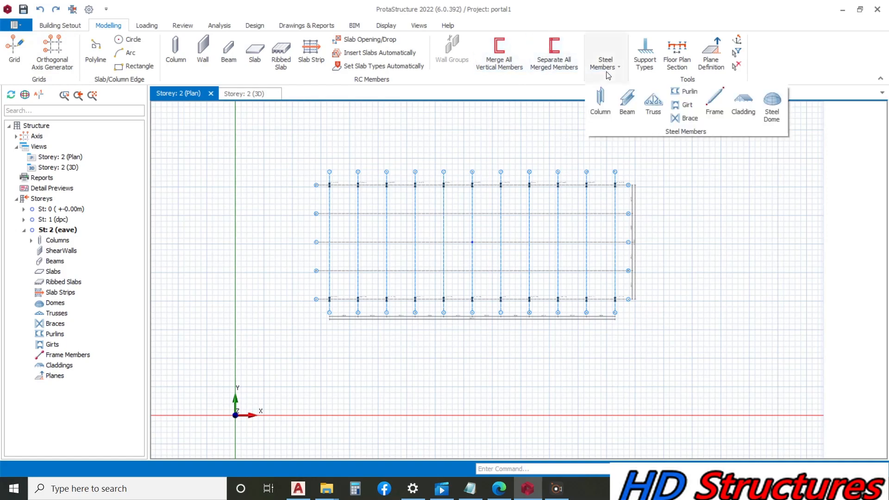
{"action": "scroll", "coordinate": [279, 281], "scroll_direction": "up", "scroll_amount": 3}
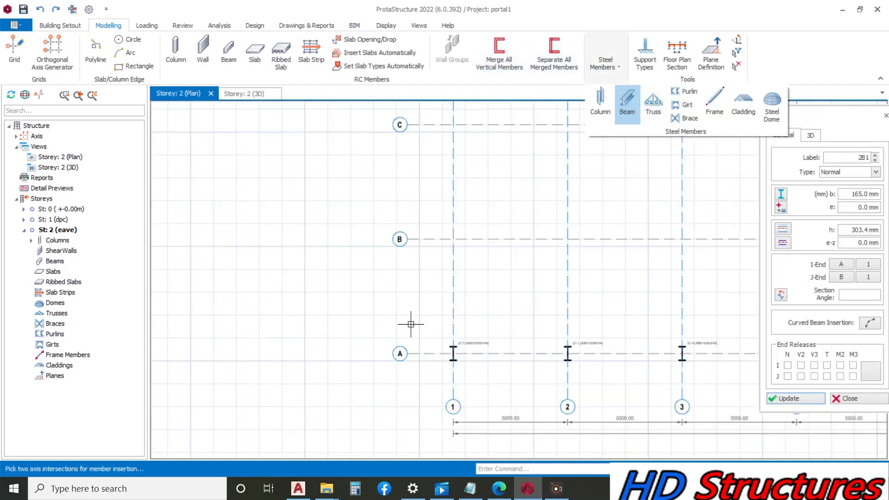
{"action": "left_click", "coordinate": [816, 137]}
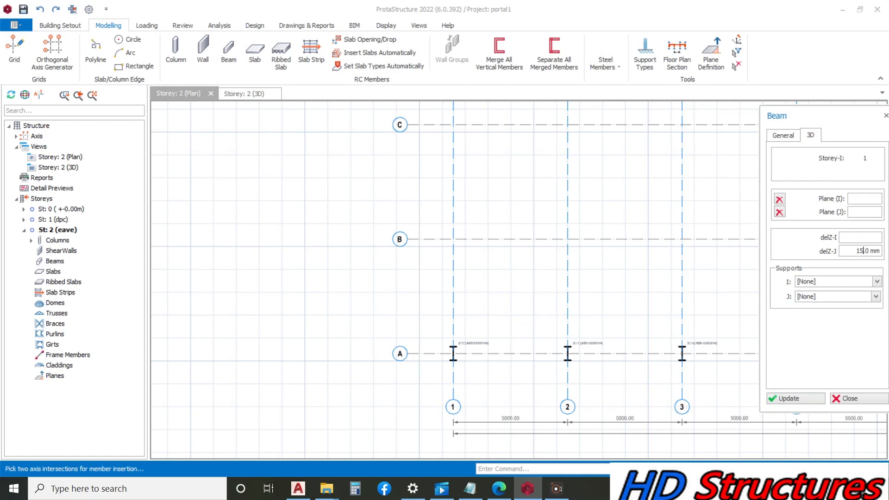
{"action": "left_click", "coordinate": [453, 353]}
{"action": "scroll", "coordinate": [429, 321], "scroll_direction": "down", "scroll_amount": 2}
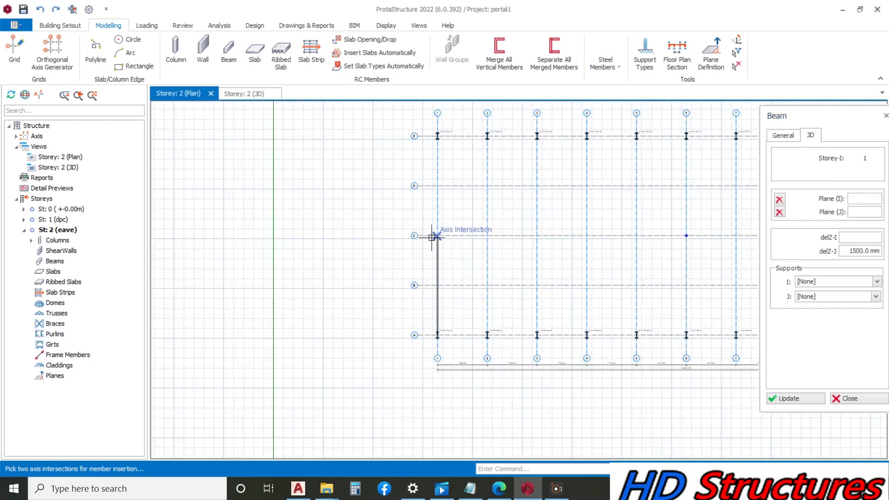
{"action": "left_click", "coordinate": [437, 235]}
Step: Place steel beams with the 1500 mm J-end offset from axis A to axis C along axes 2 and 3
{"action": "left_click", "coordinate": [486, 335]}
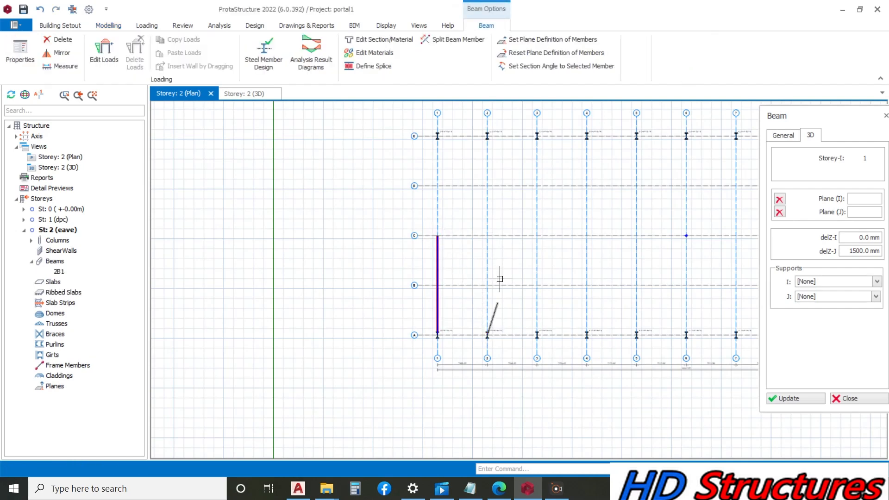
{"action": "left_click", "coordinate": [487, 236]}
{"action": "scroll", "coordinate": [538, 319], "scroll_direction": "up", "scroll_amount": 2}
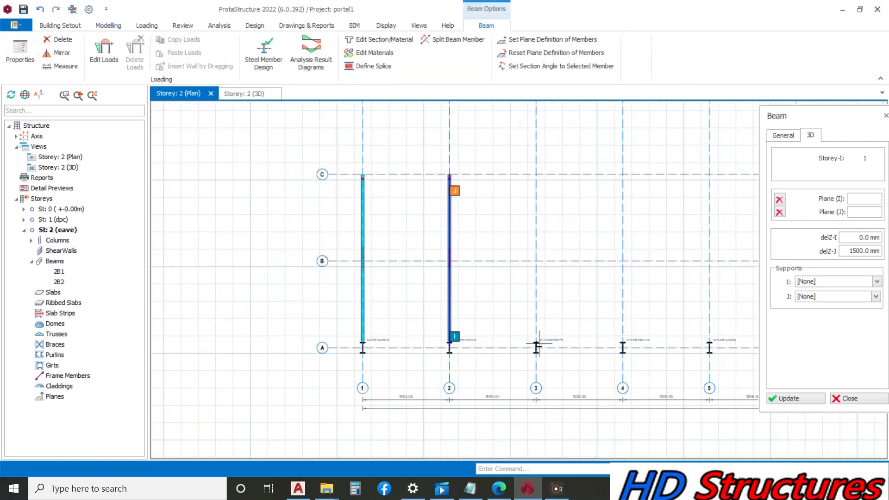
{"action": "left_click", "coordinate": [536, 347]}
{"action": "left_click", "coordinate": [536, 174]}
{"action": "scroll", "coordinate": [415, 234], "scroll_direction": "down", "scroll_amount": 3}
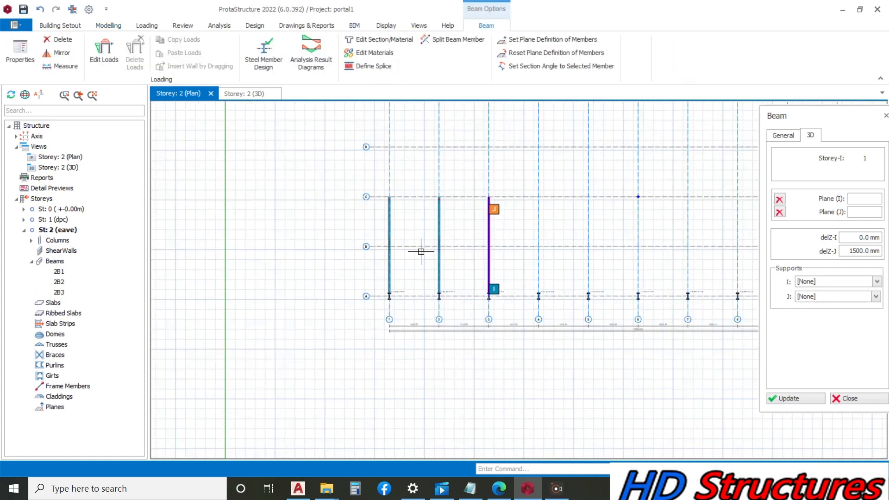
Step: Place steel beams with the 1500 mm J-end offset from axis A to axis C along axes 4 and 5
{"action": "scroll", "coordinate": [546, 291], "scroll_direction": "up", "scroll_amount": 4}
{"action": "left_click", "coordinate": [567, 316]}
{"action": "scroll", "coordinate": [521, 314], "scroll_direction": "down", "scroll_amount": 4}
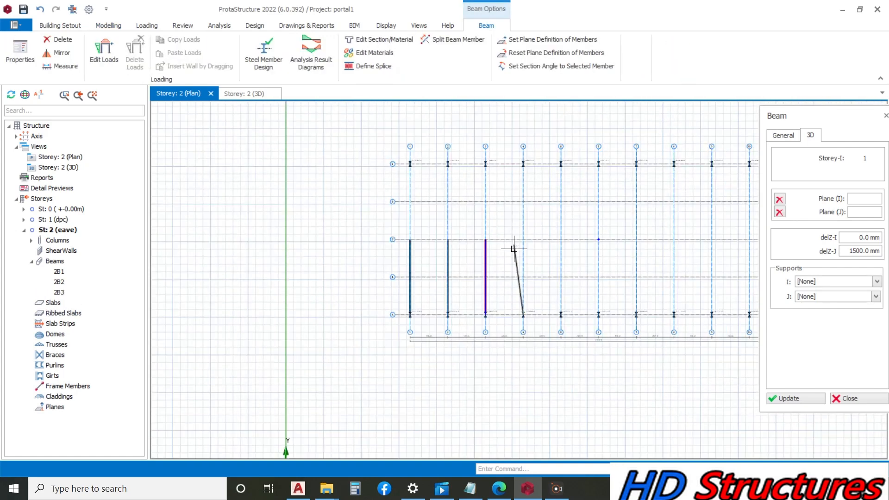
{"action": "left_click", "coordinate": [519, 239]}
{"action": "scroll", "coordinate": [559, 327], "scroll_direction": "up", "scroll_amount": 3}
{"action": "left_click", "coordinate": [563, 297]}
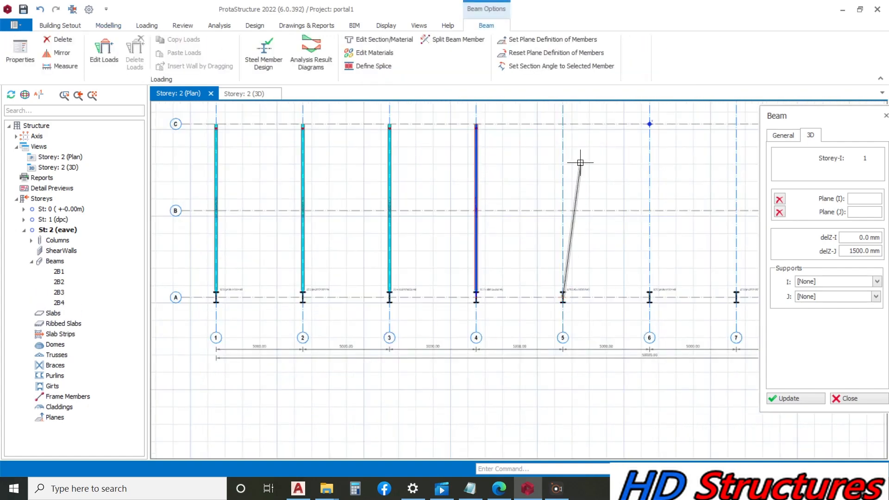
{"action": "left_click", "coordinate": [563, 124]}
{"action": "scroll", "coordinate": [423, 229], "scroll_direction": "down", "scroll_amount": 3}
Step: Place steel beams with the 1500 mm J-end offset from axis A to axis C along axes 6 and 7
{"action": "scroll", "coordinate": [546, 249], "scroll_direction": "up", "scroll_amount": 3}
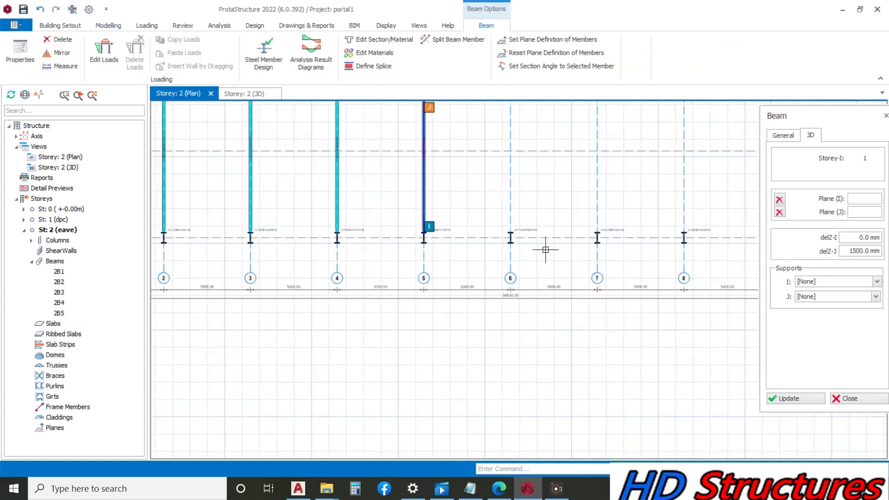
{"action": "left_click", "coordinate": [509, 236]}
{"action": "scroll", "coordinate": [507, 235], "scroll_direction": "down", "scroll_amount": 3}
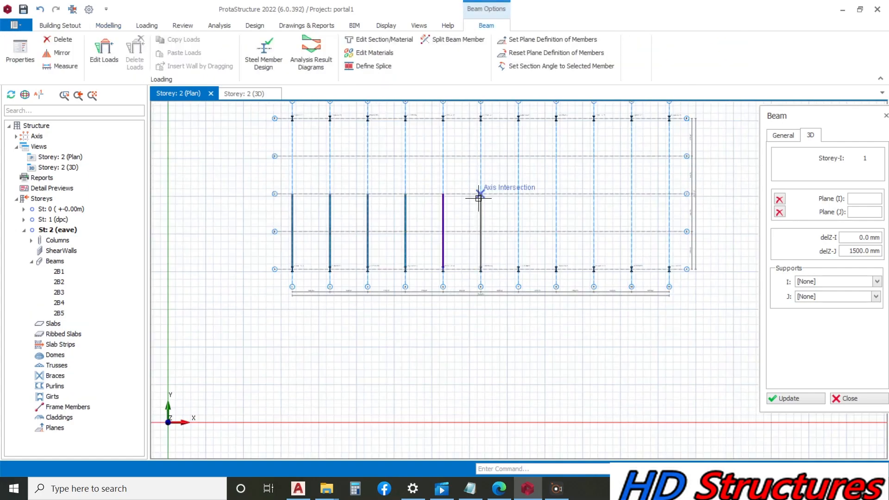
{"action": "left_click", "coordinate": [478, 199]}
{"action": "scroll", "coordinate": [505, 266], "scroll_direction": "up", "scroll_amount": 3}
{"action": "left_click", "coordinate": [544, 287]}
{"action": "scroll", "coordinate": [519, 259], "scroll_direction": "down", "scroll_amount": 3}
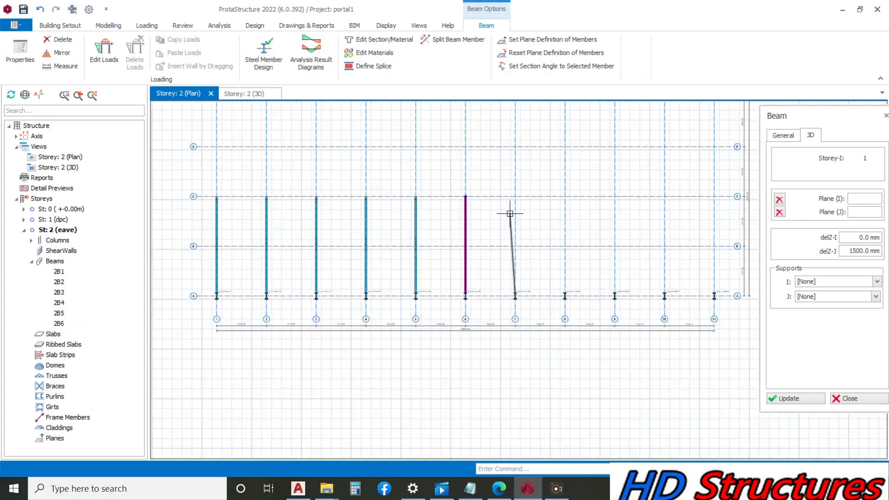
{"action": "left_click", "coordinate": [512, 193]}
Step: Place steel beams with the 1500 mm J-end offset from axis A to axis C along axes 8 and 9
{"action": "scroll", "coordinate": [569, 284], "scroll_direction": "up", "scroll_amount": 1}
{"action": "scroll", "coordinate": [569, 285], "scroll_direction": "up", "scroll_amount": 3}
{"action": "left_click", "coordinate": [557, 317]}
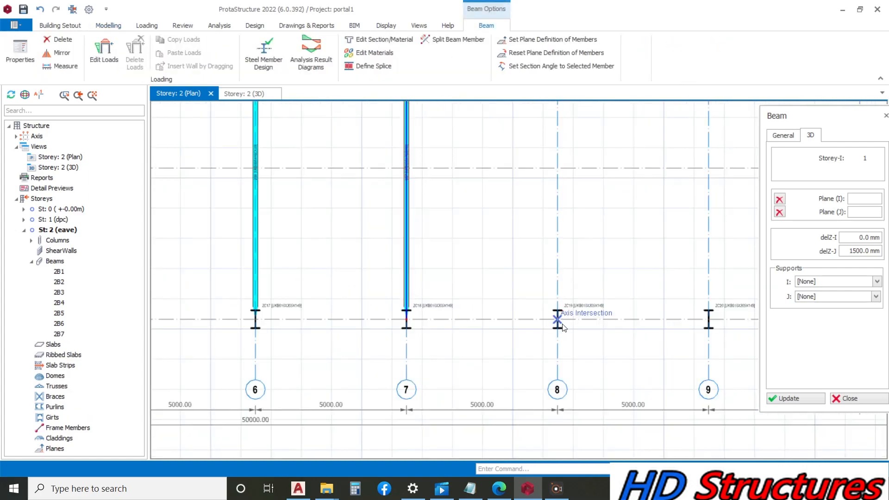
{"action": "scroll", "coordinate": [546, 296], "scroll_direction": "down", "scroll_amount": 3}
{"action": "left_click", "coordinate": [507, 195]}
{"action": "scroll", "coordinate": [618, 328], "scroll_direction": "up", "scroll_amount": 3}
{"action": "left_click", "coordinate": [519, 319]}
{"action": "scroll", "coordinate": [472, 324], "scroll_direction": "down", "scroll_amount": 3}
{"action": "left_click", "coordinate": [493, 196]}
Step: Place steel beams with the 1500 mm J-end offset from axis A to axis C along axes 10 and 11
{"action": "scroll", "coordinate": [569, 334], "scroll_direction": "up", "scroll_amount": 3}
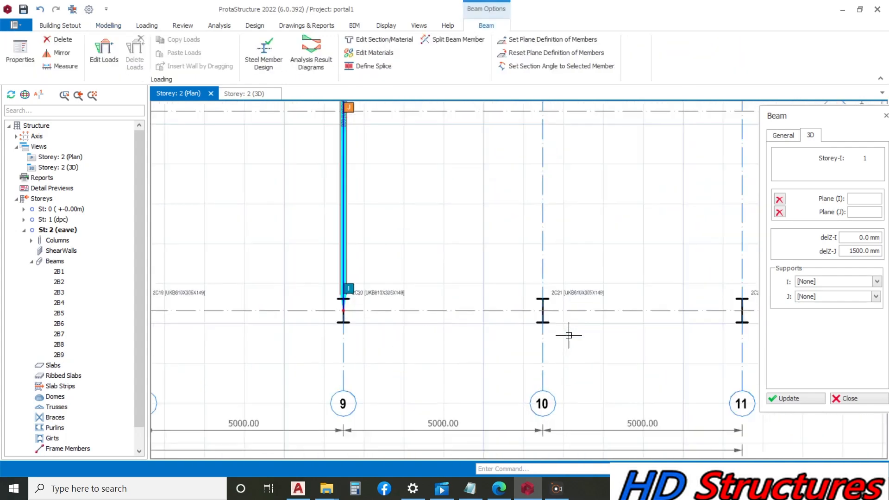
{"action": "left_click", "coordinate": [542, 310]}
{"action": "scroll", "coordinate": [492, 302], "scroll_direction": "down", "scroll_amount": 3}
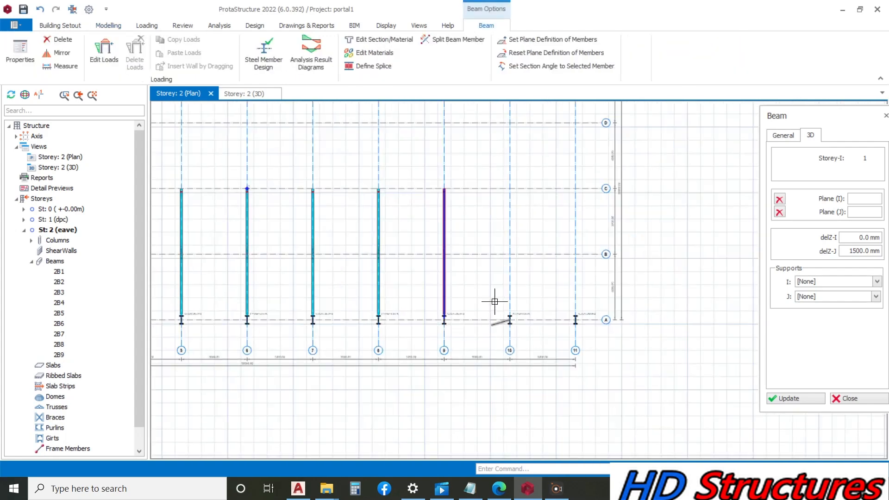
{"action": "left_click", "coordinate": [510, 183]}
{"action": "scroll", "coordinate": [575, 322], "scroll_direction": "up", "scroll_amount": 3}
{"action": "left_click", "coordinate": [579, 355]}
{"action": "scroll", "coordinate": [561, 341], "scroll_direction": "down", "scroll_amount": 3}
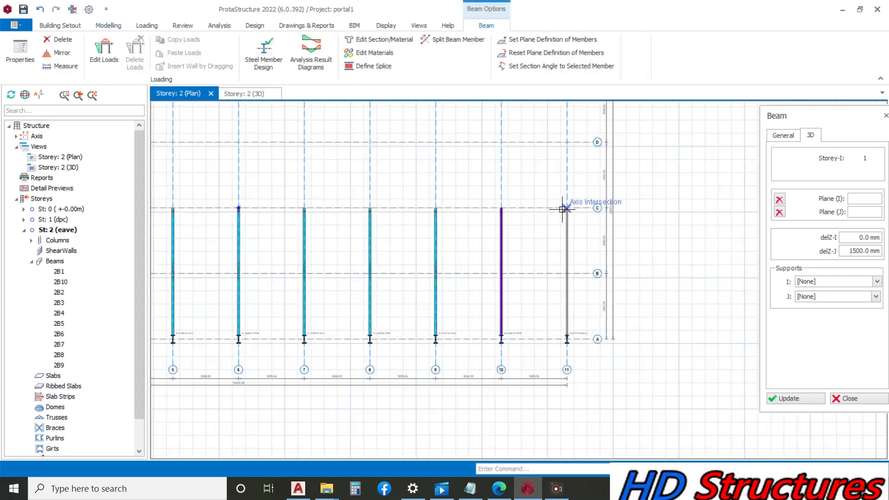
{"action": "left_click", "coordinate": [566, 209]}
{"action": "scroll", "coordinate": [387, 228], "scroll_direction": "down", "scroll_amount": 3}
{"action": "scroll", "coordinate": [337, 179], "scroll_direction": "up", "scroll_amount": 5}
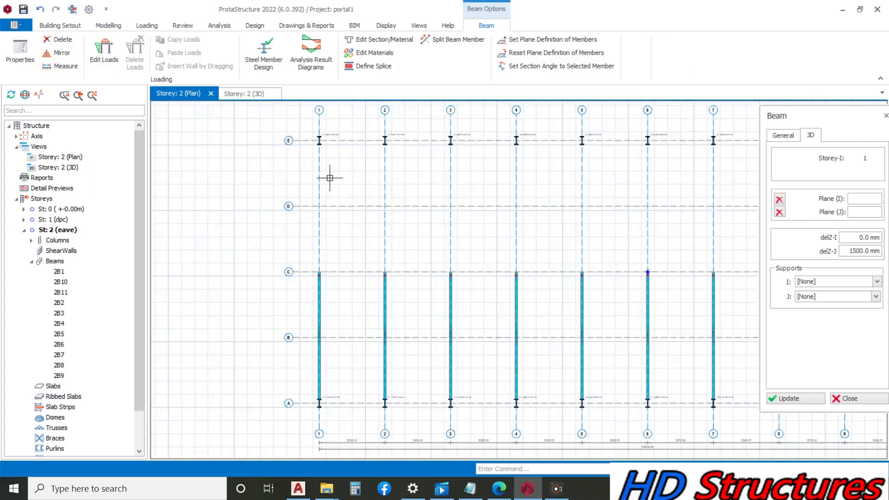
{"action": "left_click", "coordinate": [330, 139]}
{"action": "scroll", "coordinate": [330, 140], "scroll_direction": "down", "scroll_amount": 3}
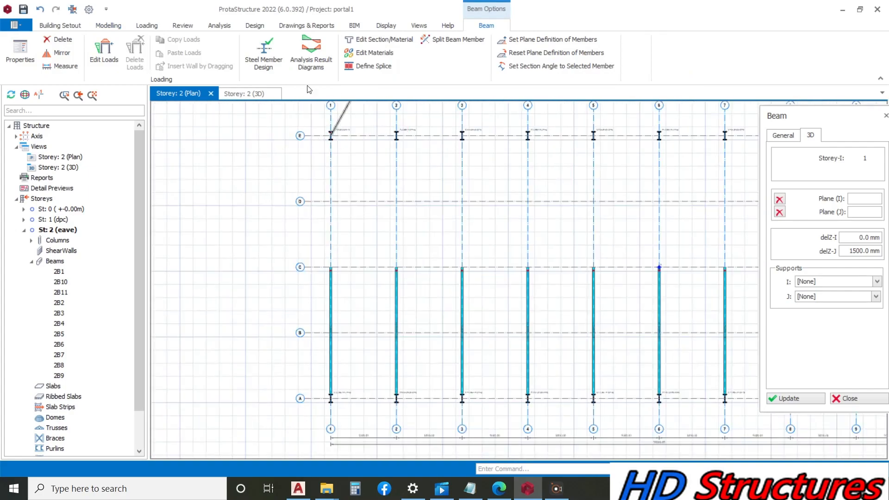
{"action": "left_click", "coordinate": [264, 94]}
{"action": "middle_click_drag", "start_coordinate": [402, 259], "coordinate": [510, 138]}
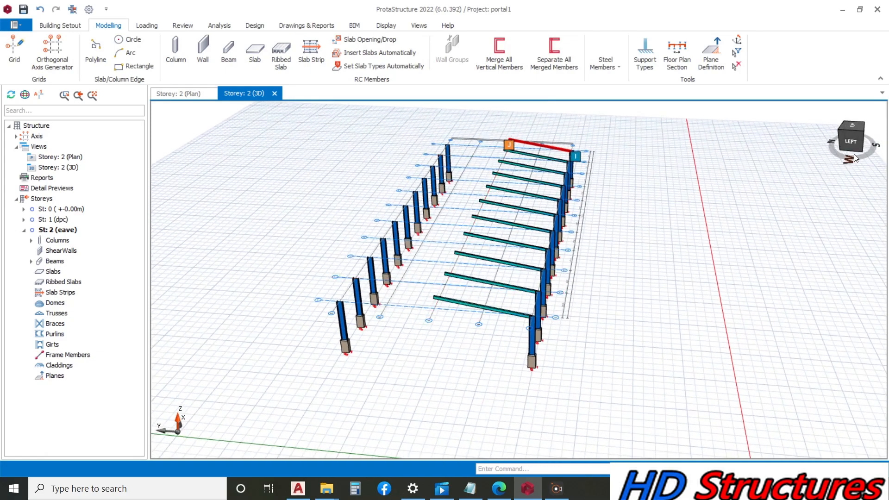
Step: Select the steel beams between axes A and C, filter out the axes, and mirror the beams about axis C with trailing letter S
{"action": "left_click", "coordinate": [182, 94]}
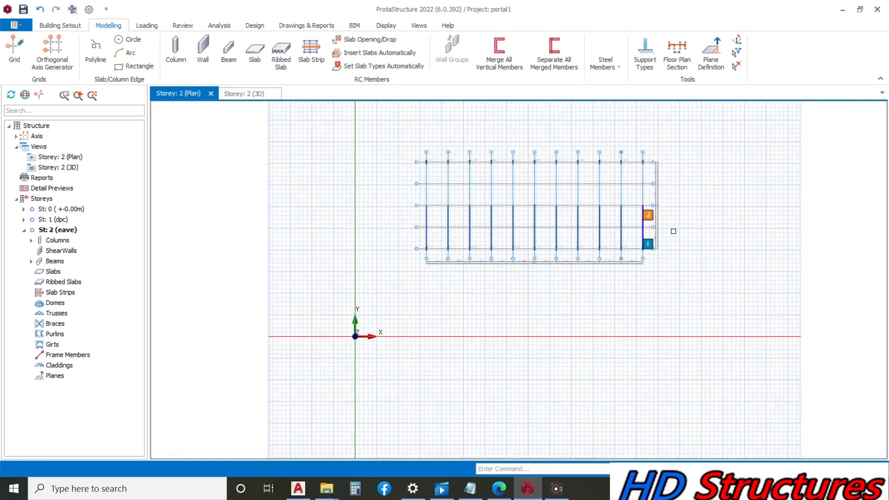
{"action": "left_click_drag", "start_coordinate": [687, 236], "coordinate": [430, 221]}
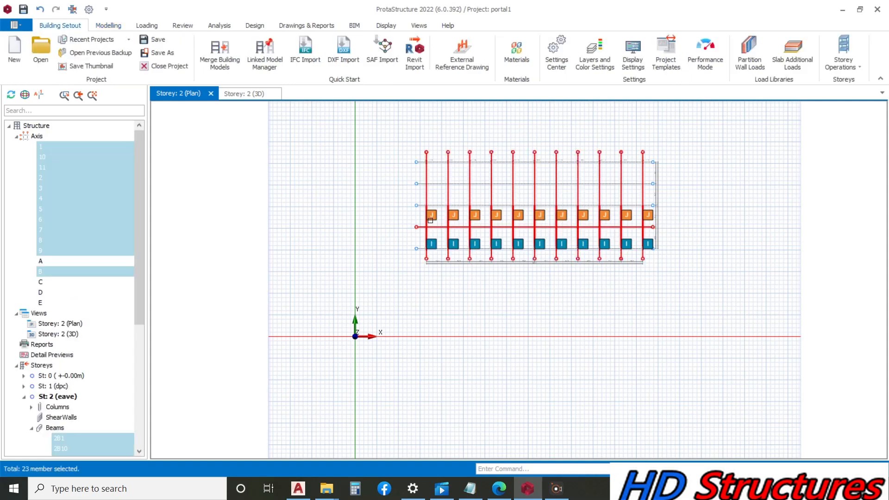
{"action": "right_click", "coordinate": [284, 192]}
{"action": "left_click", "coordinate": [324, 199]}
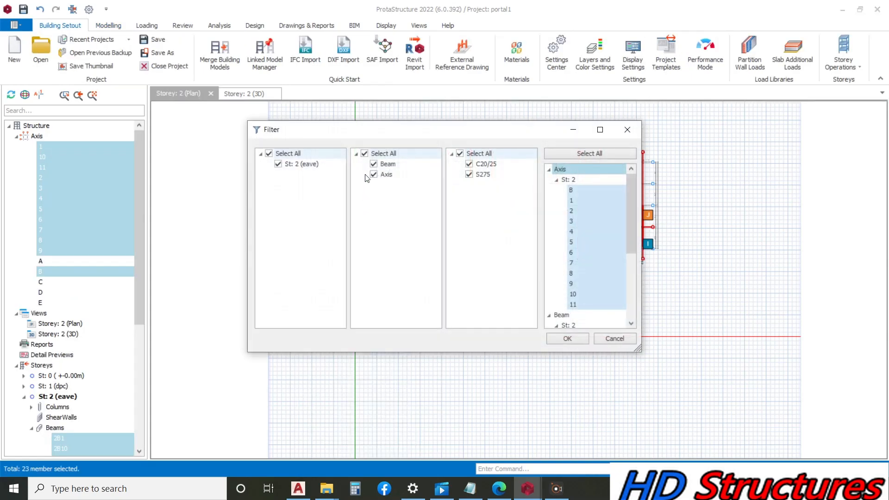
{"action": "left_click", "coordinate": [374, 174]}
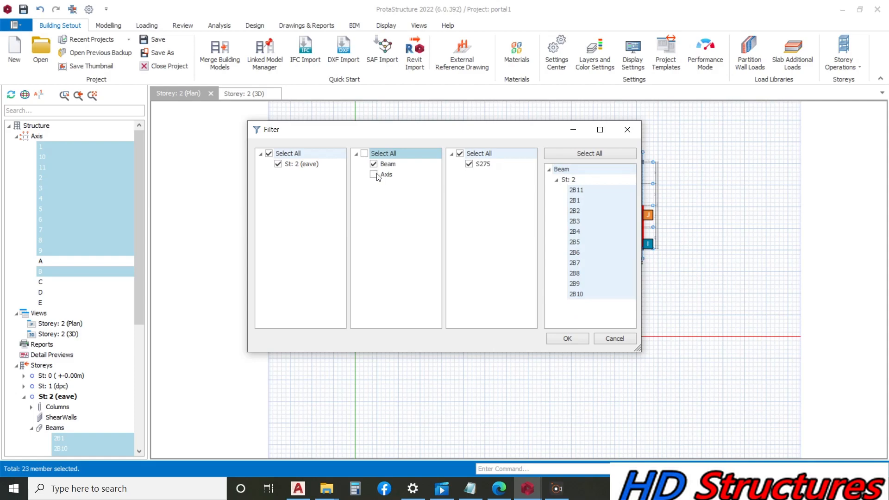
{"action": "left_click", "coordinate": [568, 341]}
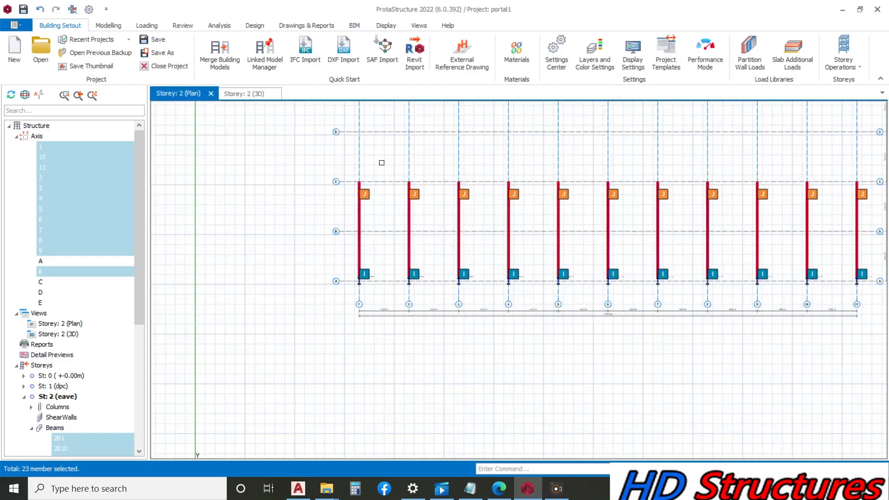
{"action": "right_click", "coordinate": [381, 163]}
{"action": "left_click", "coordinate": [409, 165]}
{"action": "left_click", "coordinate": [439, 180]}
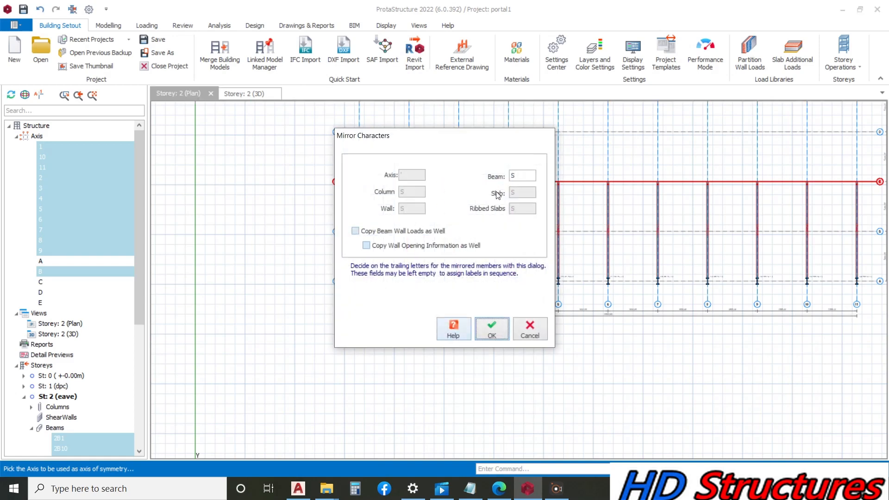
{"action": "left_click", "coordinate": [492, 335]}
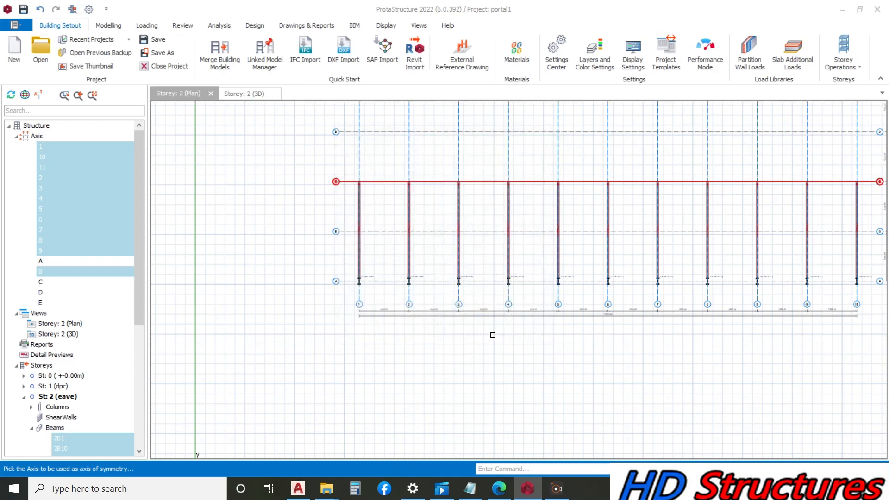
{"action": "scroll", "coordinate": [449, 344], "scroll_direction": "down", "scroll_amount": 2}
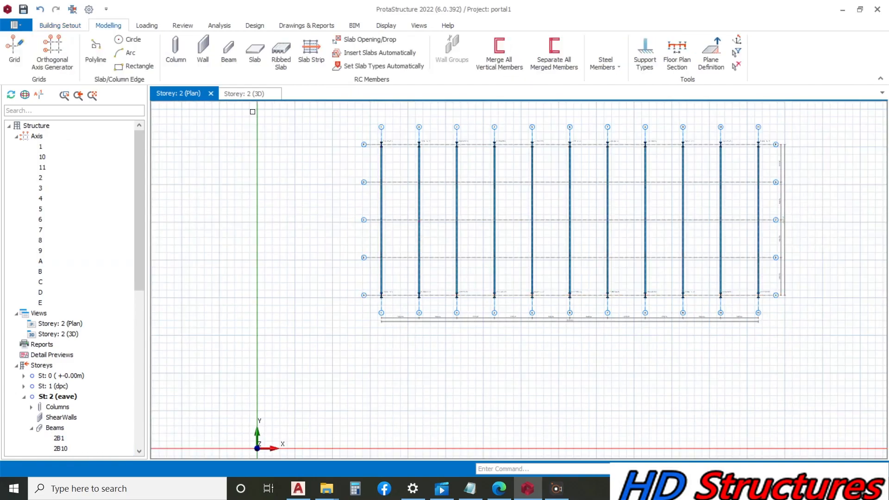
Step: Examine the mirrored rafters and the complete portal frames from several angles in the 3D view
{"action": "left_click", "coordinate": [240, 95]}
{"action": "middle_click_drag", "start_coordinate": [371, 290], "coordinate": [363, 274]}
{"action": "scroll", "coordinate": [379, 297], "scroll_direction": "up", "scroll_amount": 3}
{"action": "scroll", "coordinate": [379, 296], "scroll_direction": "down", "scroll_amount": 3}
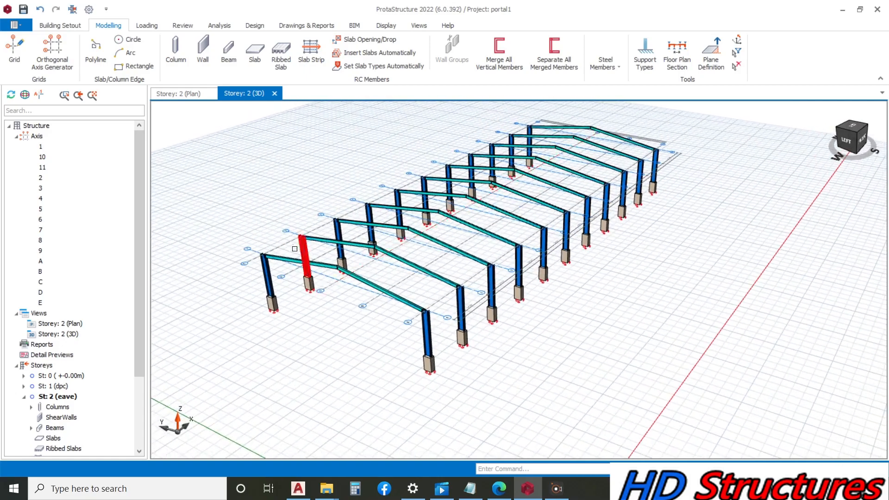
{"action": "scroll", "coordinate": [293, 250], "scroll_direction": "up", "scroll_amount": 3}
{"action": "scroll", "coordinate": [293, 250], "scroll_direction": "down", "scroll_amount": 5}
{"action": "mouse_move", "coordinate": [330, 318]}
{"action": "middle_mouse_down"}
{"action": "mouse_move", "coordinate": [386, 297]}
{"action": "mouse_move", "coordinate": [520, 311]}
{"action": "middle_mouse_up"}
{"action": "scroll", "coordinate": [386, 298], "scroll_direction": "down", "scroll_amount": 3}
{"action": "scroll", "coordinate": [230, 294], "scroll_direction": "up", "scroll_amount": 5}
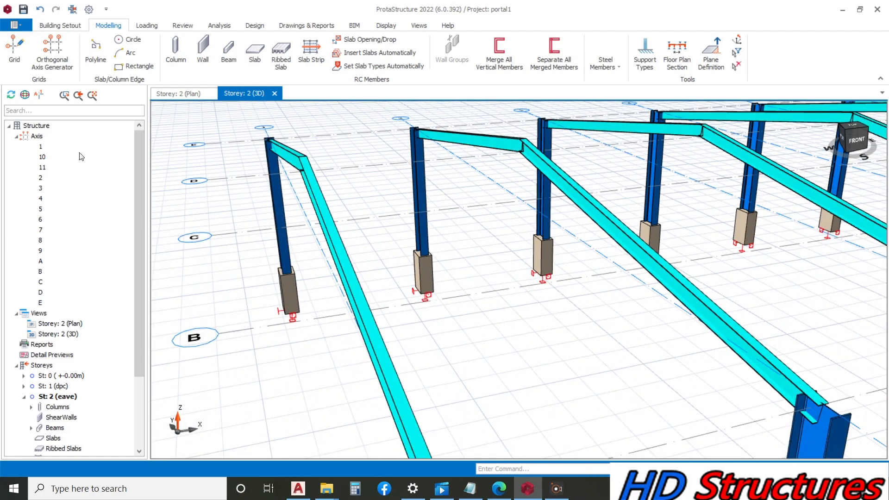
Step: Start a steel column in the eave storey plan and assign it the UB section UKB305X102X25
{"action": "left_click", "coordinate": [178, 94]}
{"action": "scroll", "coordinate": [411, 193], "scroll_direction": "up", "scroll_amount": 6}
{"action": "scroll", "coordinate": [393, 245], "scroll_direction": "up", "scroll_amount": 4}
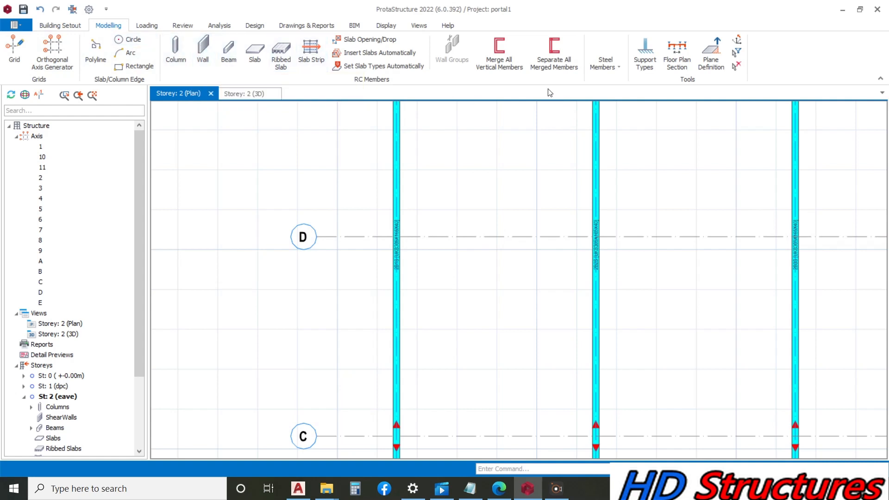
{"action": "left_click", "coordinate": [601, 73]}
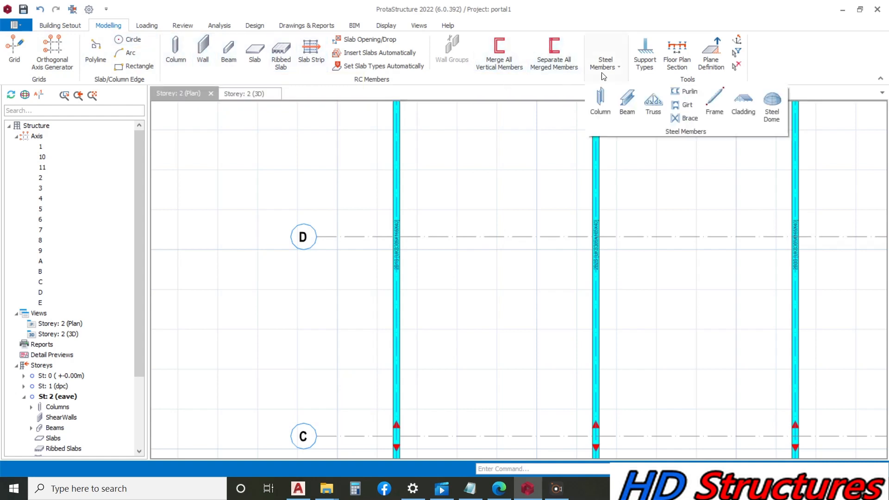
{"action": "left_click", "coordinate": [604, 100]}
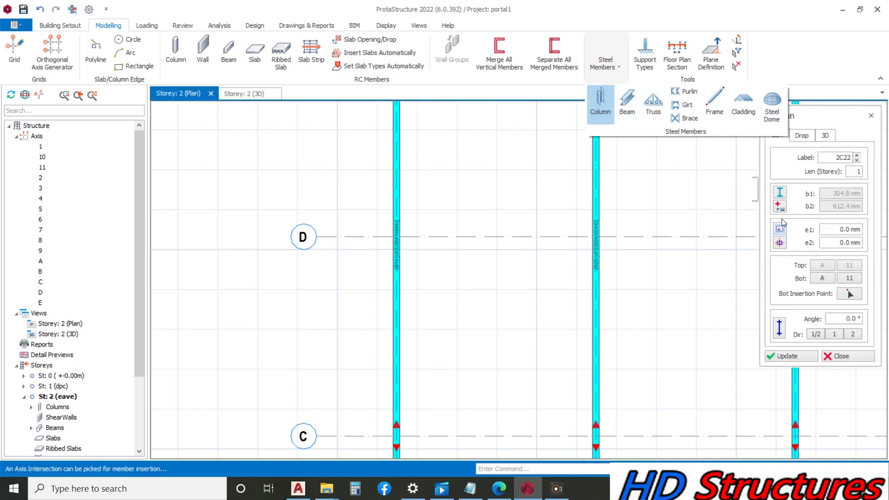
{"action": "left_click", "coordinate": [780, 193]}
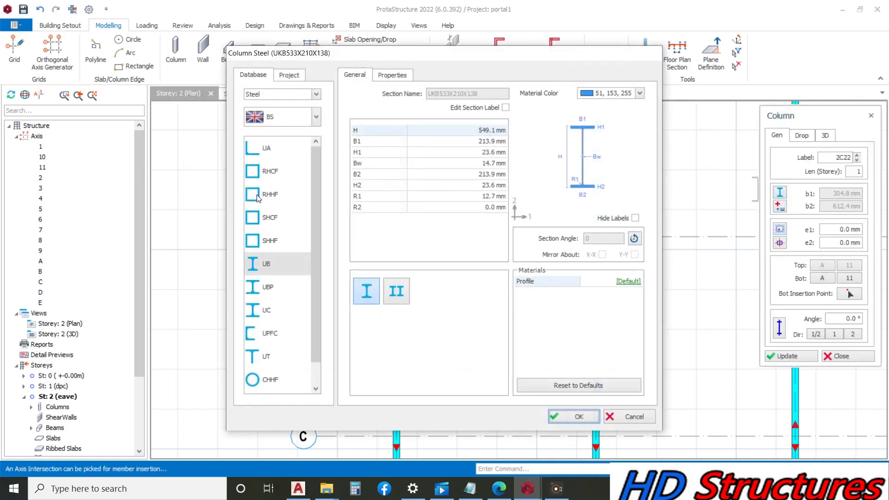
{"action": "scroll", "coordinate": [267, 281], "scroll_direction": "down", "scroll_amount": 1}
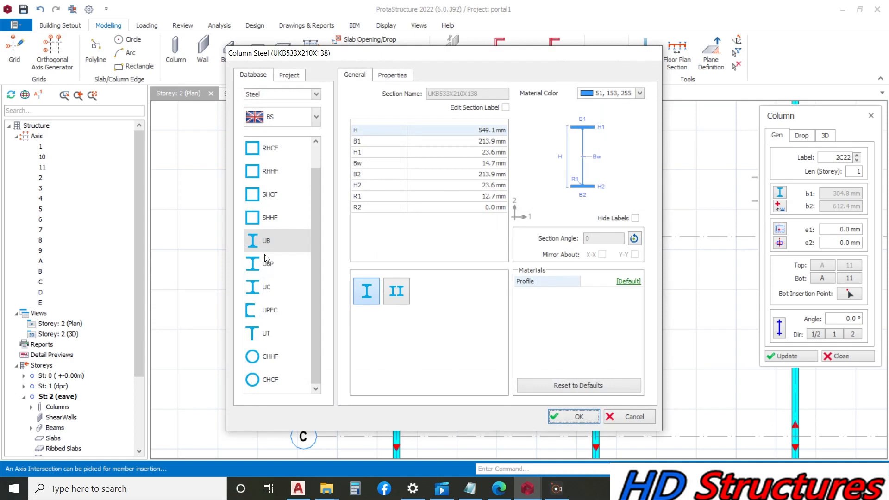
{"action": "left_click", "coordinate": [266, 241]}
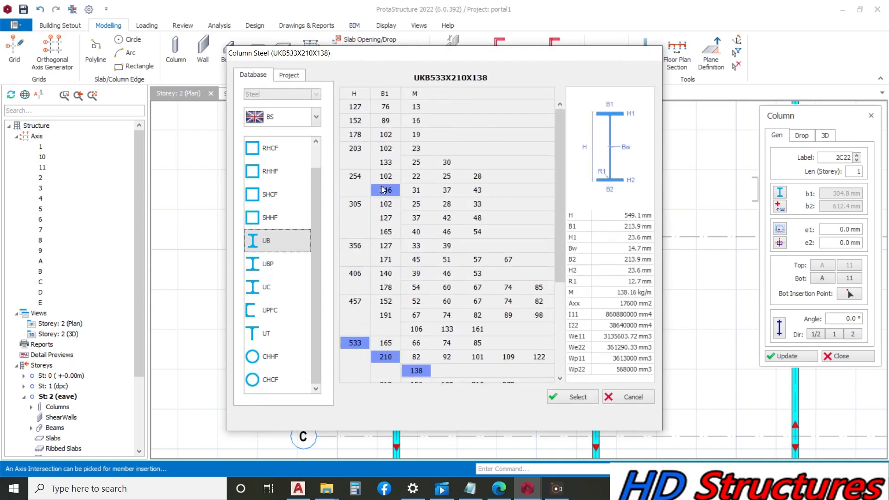
{"action": "left_click", "coordinate": [361, 207]}
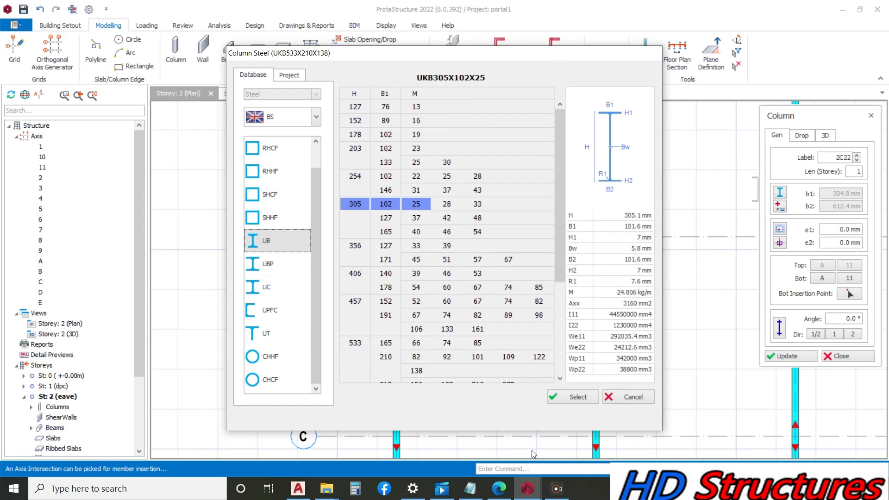
{"action": "left_click", "coordinate": [563, 396]}
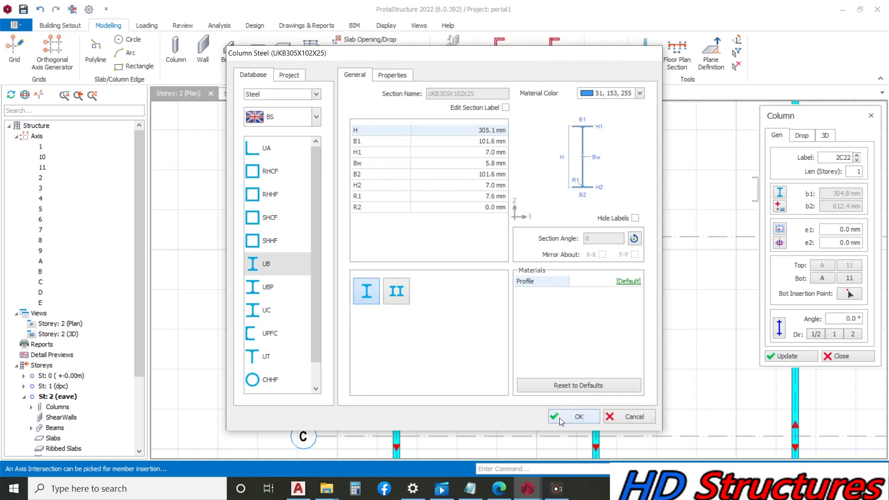
{"action": "left_click", "coordinate": [561, 419]}
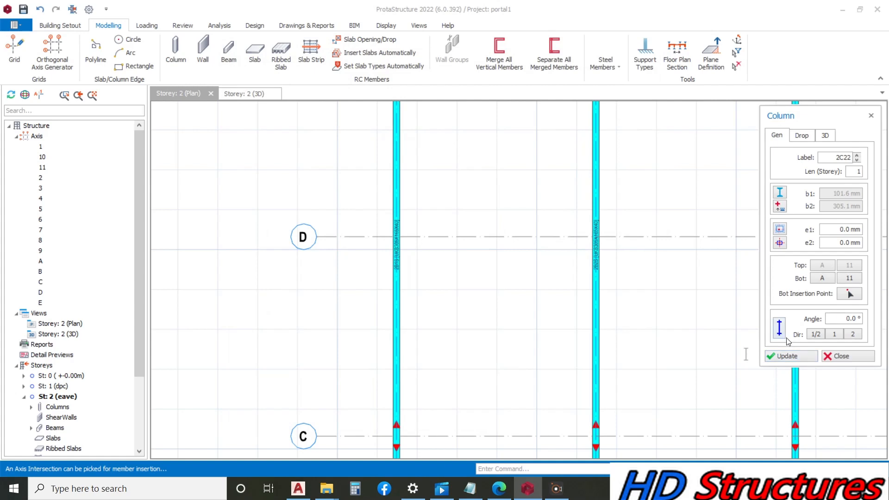
Step: Rotate the steel column's UKB305X102X25 section to a 90° section angle
{"action": "left_click", "coordinate": [780, 192]}
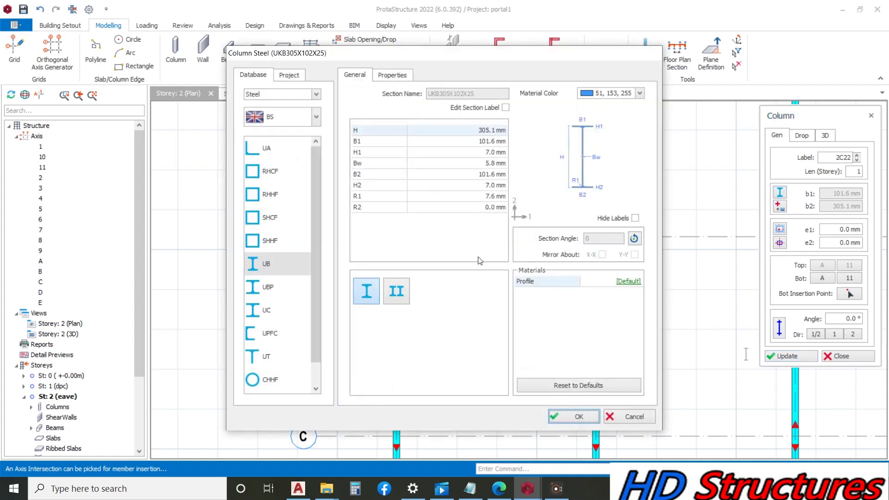
{"action": "left_click", "coordinate": [634, 239]}
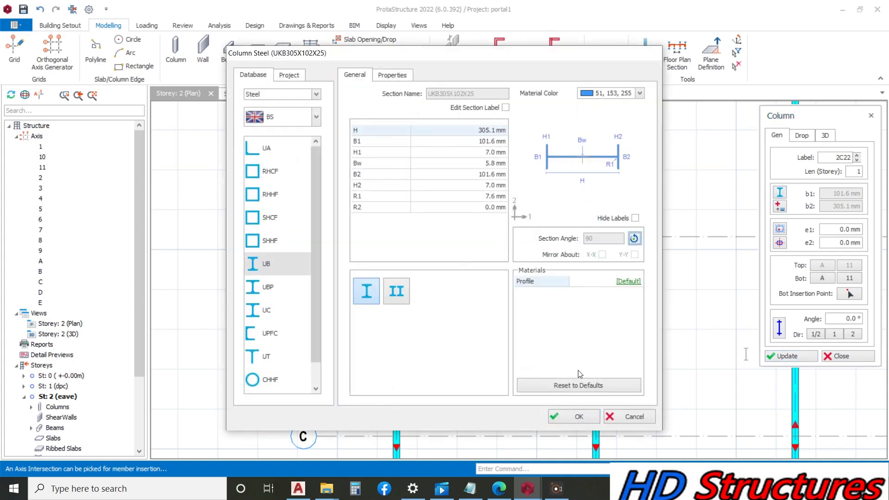
{"action": "left_click", "coordinate": [574, 417]}
Step: Place the rotated UKB305X102X25 columns on axis 1 at its intersections with axes D, C and B
{"action": "scroll", "coordinate": [687, 361], "scroll_direction": "down", "scroll_amount": 2}
{"action": "scroll", "coordinate": [450, 294], "scroll_direction": "up", "scroll_amount": 2}
{"action": "left_click", "coordinate": [444, 303]}
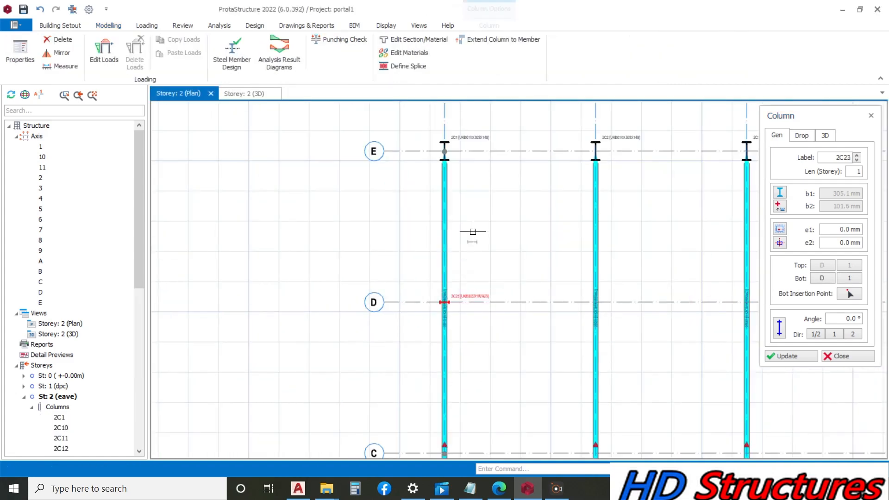
{"action": "scroll", "coordinate": [473, 232], "scroll_direction": "down", "scroll_amount": 2}
{"action": "scroll", "coordinate": [475, 308], "scroll_direction": "up", "scroll_amount": 2}
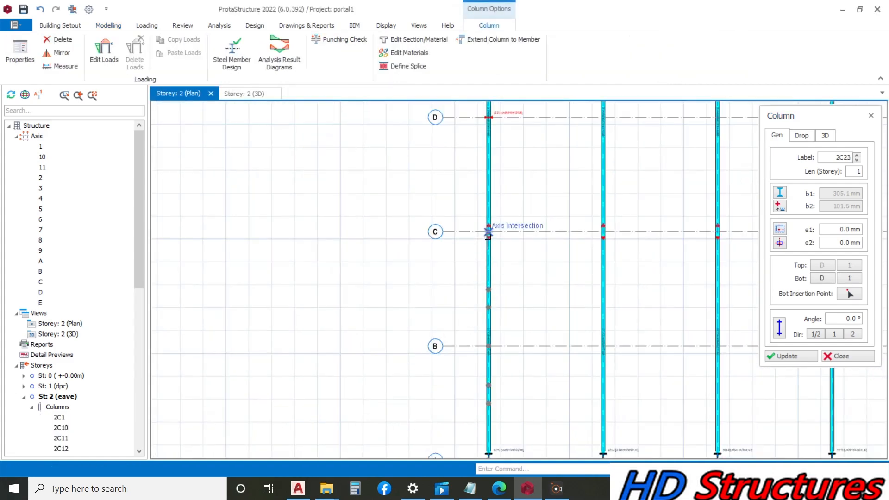
{"action": "left_click", "coordinate": [498, 313]}
{"action": "left_click", "coordinate": [491, 341]}
{"action": "scroll", "coordinate": [407, 264], "scroll_direction": "down", "scroll_amount": 3}
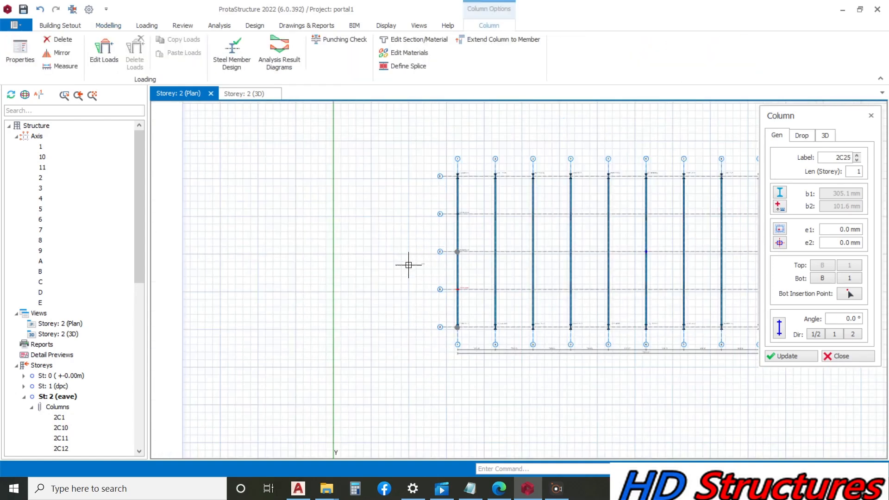
Step: Place the rotated UKB305X102X25 columns on axis 11 at its intersections with axes B, C and D
{"action": "scroll", "coordinate": [668, 306], "scroll_direction": "up", "scroll_amount": 3}
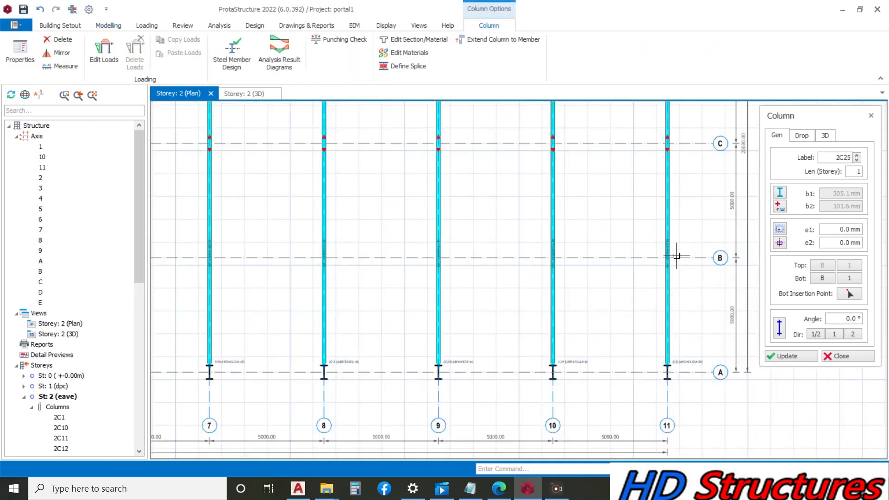
{"action": "left_click", "coordinate": [667, 257]}
{"action": "scroll", "coordinate": [660, 202], "scroll_direction": "up", "scroll_amount": 2}
{"action": "scroll", "coordinate": [613, 221], "scroll_direction": "down", "scroll_amount": 2}
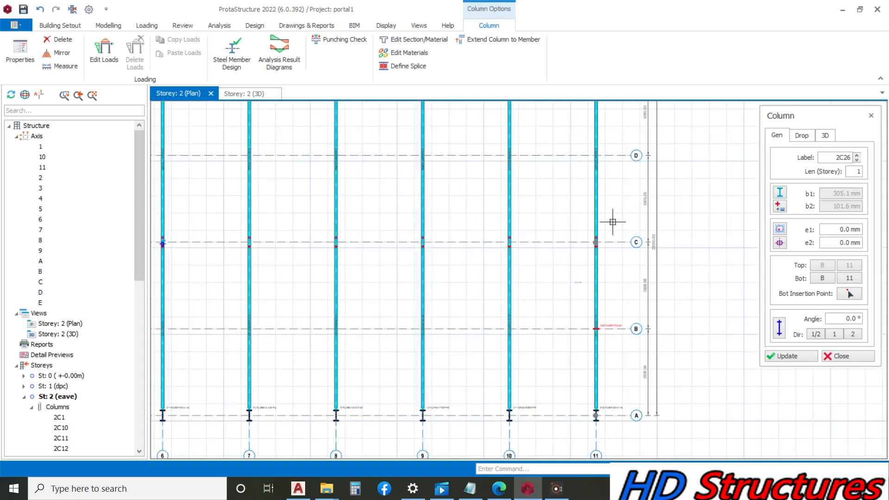
{"action": "scroll", "coordinate": [589, 287], "scroll_direction": "up", "scroll_amount": 3}
{"action": "left_click", "coordinate": [568, 304]}
{"action": "scroll", "coordinate": [523, 254], "scroll_direction": "down", "scroll_amount": 3}
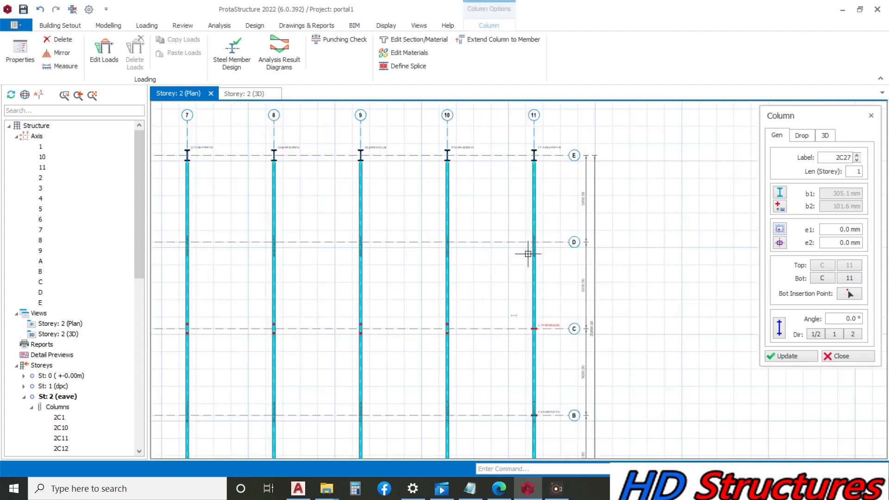
{"action": "scroll", "coordinate": [522, 268], "scroll_direction": "up", "scroll_amount": 3}
{"action": "left_click", "coordinate": [532, 335]}
{"action": "scroll", "coordinate": [565, 228], "scroll_direction": "down", "scroll_amount": 4}
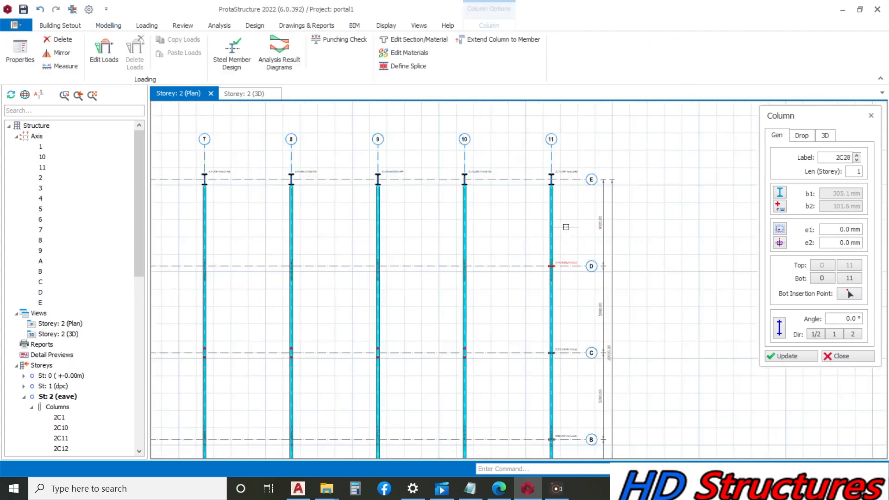
Step: Finish placing columns and examine the gable-end columns against the rafters in the Storey 2 3D view
{"action": "left_click", "coordinate": [830, 357]}
{"action": "left_click", "coordinate": [248, 94]}
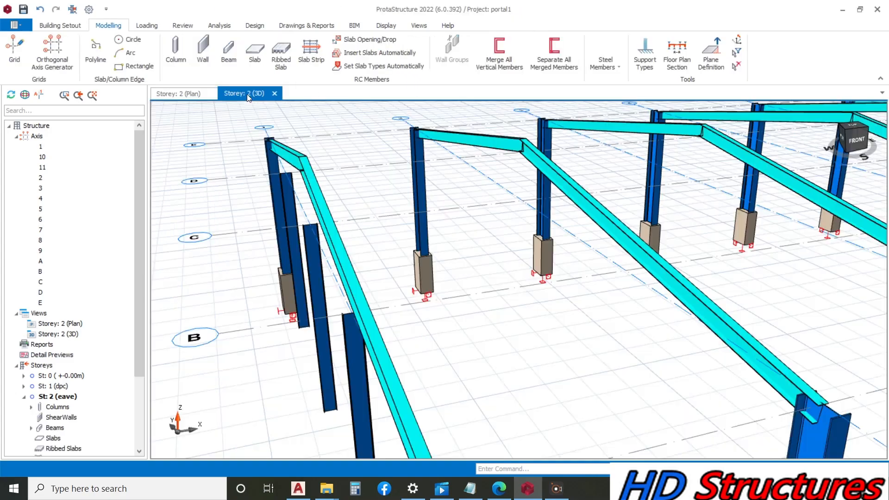
{"action": "scroll", "coordinate": [385, 238], "scroll_direction": "down", "scroll_amount": 5}
{"action": "middle_click_drag", "start_coordinate": [364, 247], "coordinate": [416, 242]}
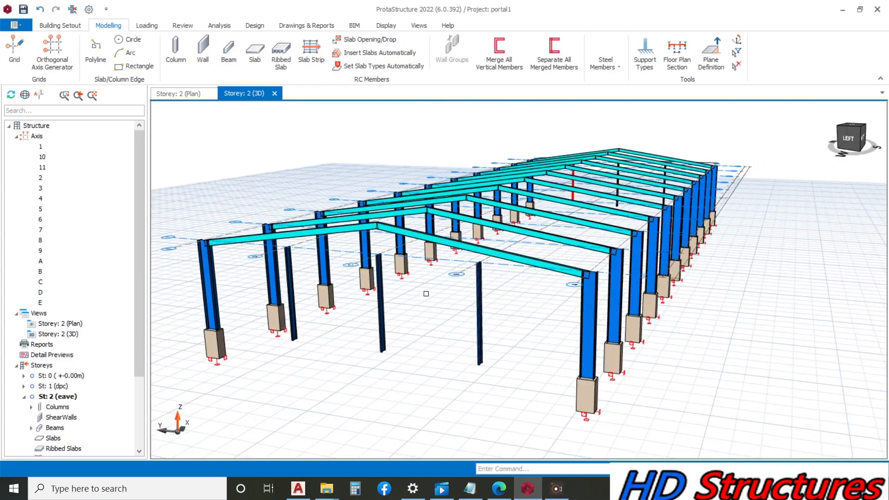
{"action": "scroll", "coordinate": [421, 277], "scroll_direction": "up", "scroll_amount": 5}
{"action": "middle_click_drag", "start_coordinate": [429, 290], "coordinate": [400, 276]}
{"action": "scroll", "coordinate": [417, 305], "scroll_direction": "down", "scroll_amount": 5}
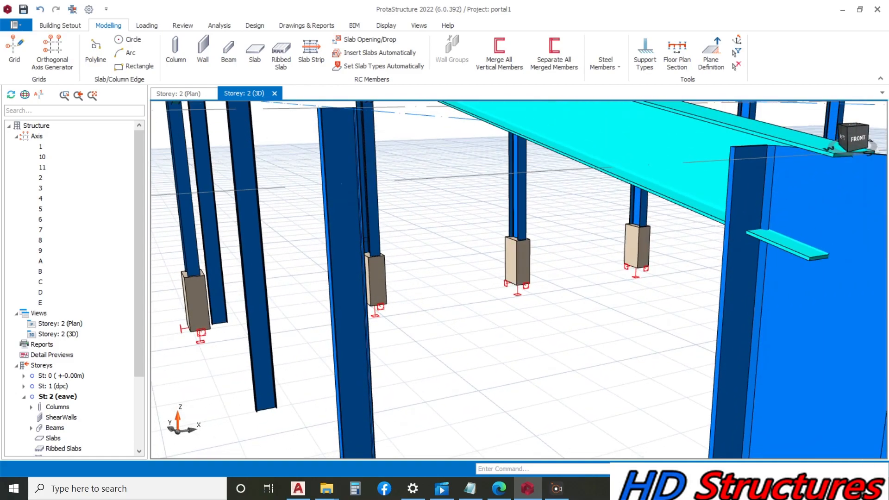
{"action": "scroll", "coordinate": [374, 243], "scroll_direction": "down", "scroll_amount": 5}
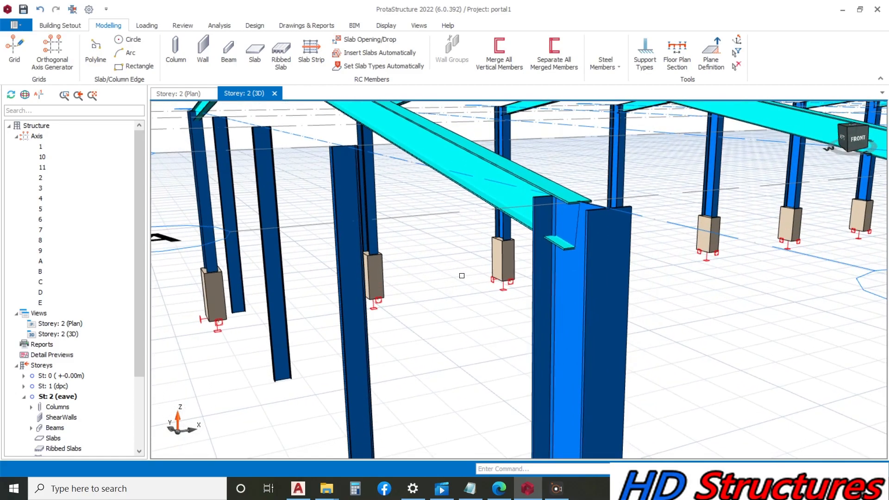
{"action": "scroll", "coordinate": [379, 217], "scroll_direction": "down", "scroll_amount": 5}
{"action": "middle_click_drag", "start_coordinate": [367, 208], "coordinate": [405, 228]}
Step: Extend the axis 1 gable columns at axes B and C up to the sloping rafter above them
{"action": "scroll", "coordinate": [405, 228], "scroll_direction": "up", "scroll_amount": 3}
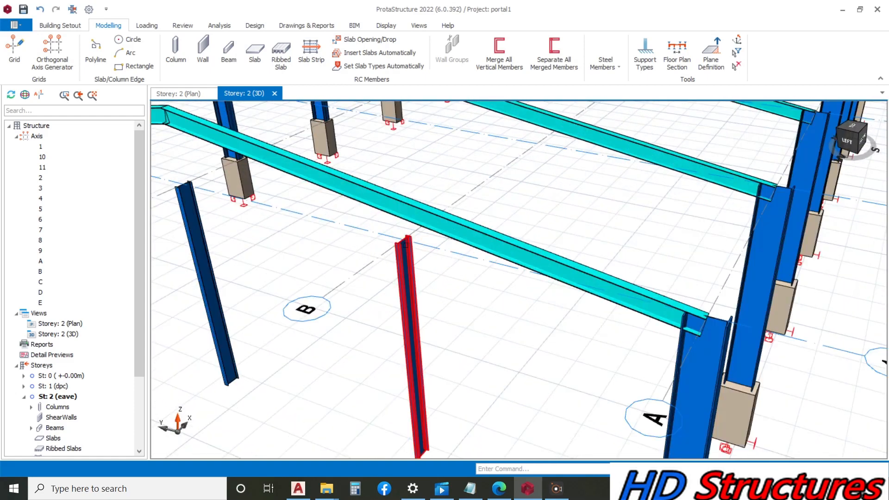
{"action": "left_click", "coordinate": [405, 245]}
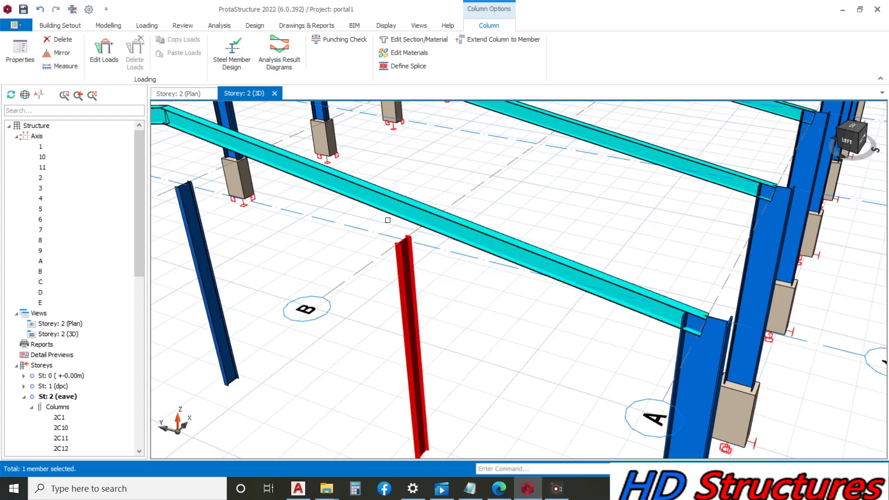
{"action": "left_click", "coordinate": [491, 41]}
{"action": "left_click", "coordinate": [411, 207]}
{"action": "scroll", "coordinate": [607, 270], "scroll_direction": "down", "scroll_amount": 6}
{"action": "scroll", "coordinate": [468, 256], "scroll_direction": "up", "scroll_amount": 6}
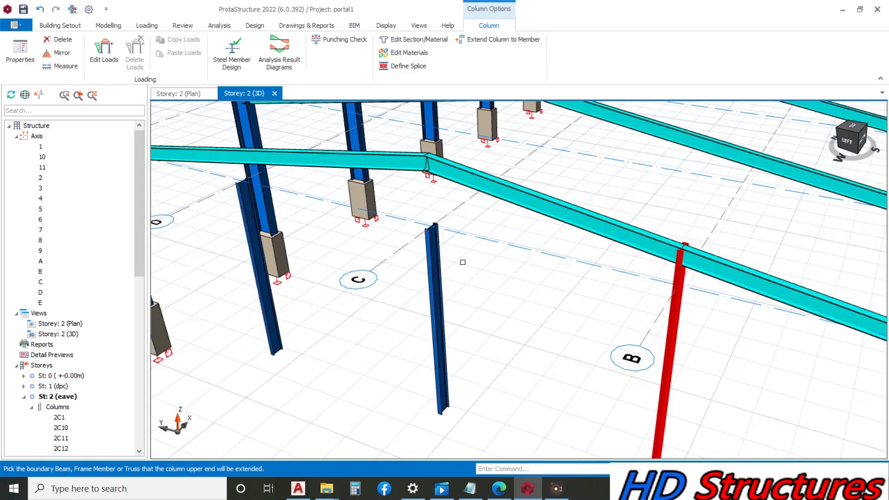
{"action": "left_click", "coordinate": [434, 260]}
{"action": "left_click", "coordinate": [483, 41]}
{"action": "left_click", "coordinate": [432, 167]}
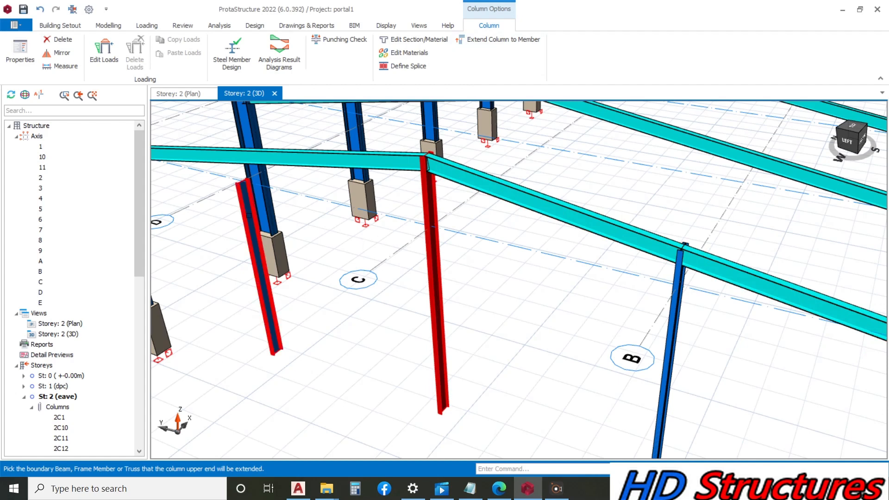
Step: Extend the axis 1 gable column at axis D up to the rafter spanning between axes C and E
{"action": "left_click", "coordinate": [291, 160]}
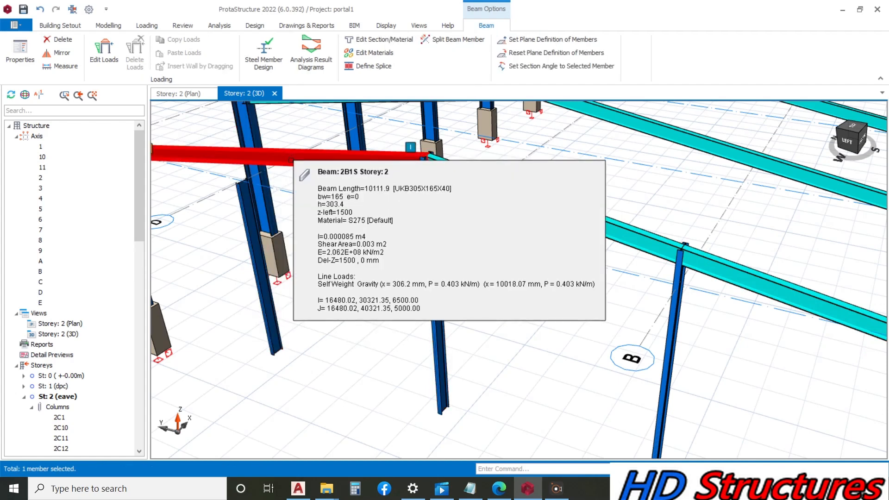
{"action": "left_click", "coordinate": [242, 223]}
{"action": "left_click", "coordinate": [484, 40]}
{"action": "left_click", "coordinate": [255, 158]}
Step: Extend the gable columns at axes B and C on axis 11 up to the end-frame rafter
{"action": "scroll", "coordinate": [271, 397], "scroll_direction": "down", "scroll_amount": 5}
{"action": "middle_click_drag", "start_coordinate": [294, 314], "coordinate": [490, 312]}
{"action": "scroll", "coordinate": [215, 322], "scroll_direction": "down", "scroll_amount": 4}
{"action": "scroll", "coordinate": [408, 293], "scroll_direction": "up", "scroll_amount": 6}
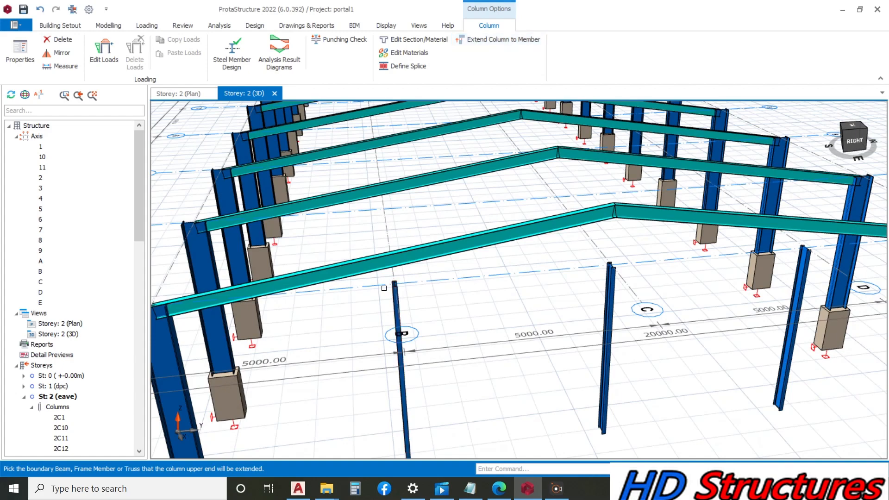
{"action": "left_click", "coordinate": [395, 260]}
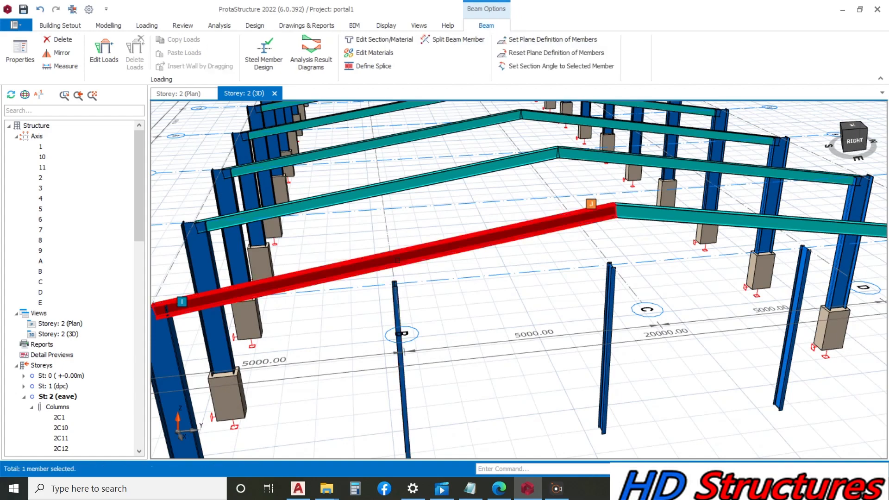
{"action": "left_click", "coordinate": [393, 294]}
{"action": "left_click", "coordinate": [498, 39]}
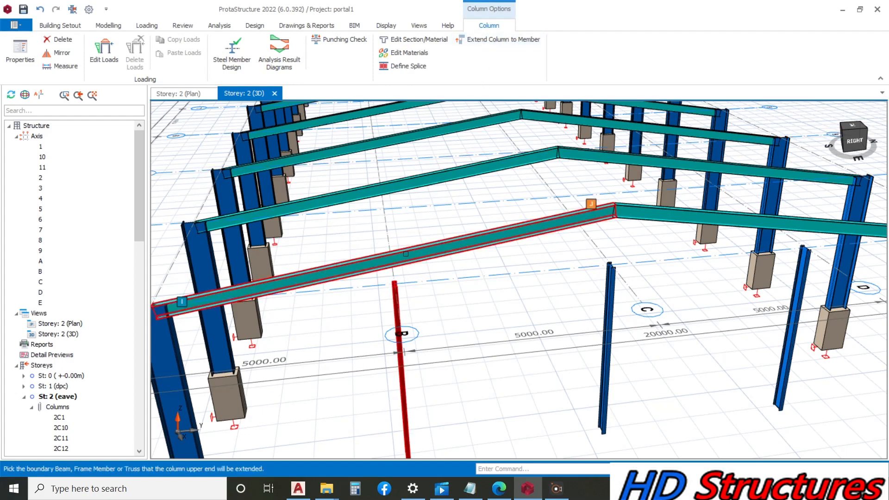
{"action": "left_click", "coordinate": [395, 274]}
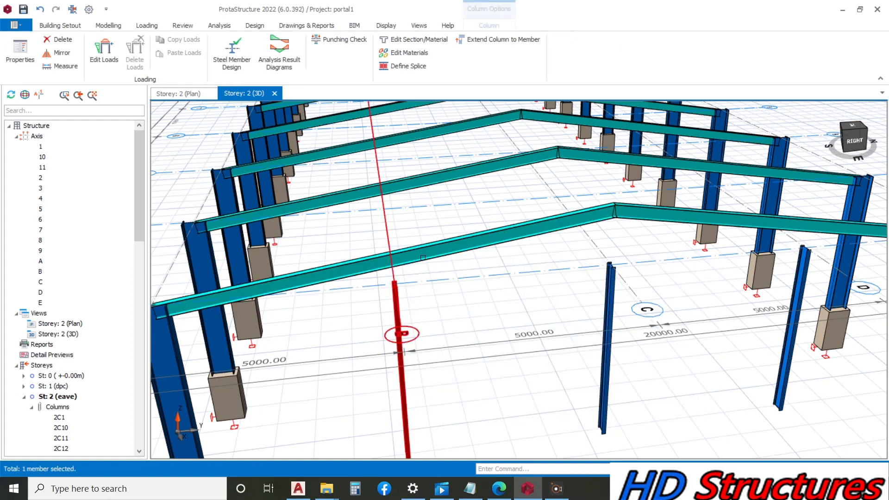
{"action": "left_click", "coordinate": [479, 39]}
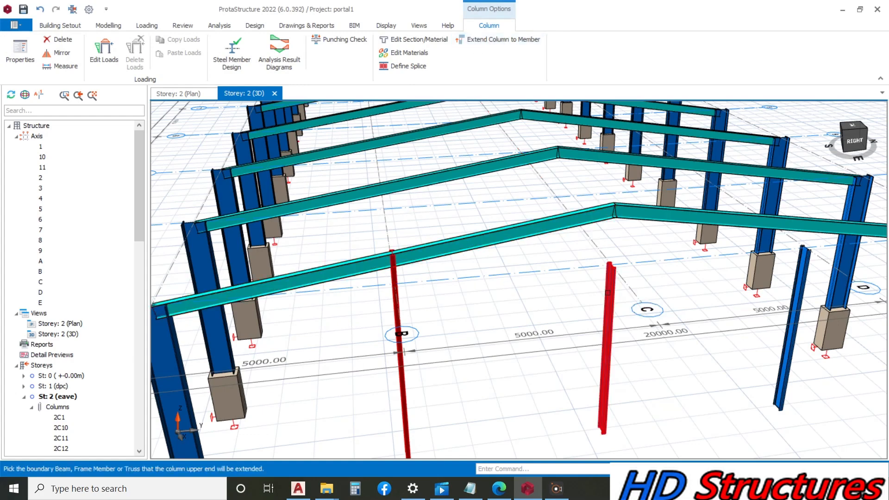
{"action": "left_click", "coordinate": [615, 272]}
{"action": "left_click", "coordinate": [504, 39]}
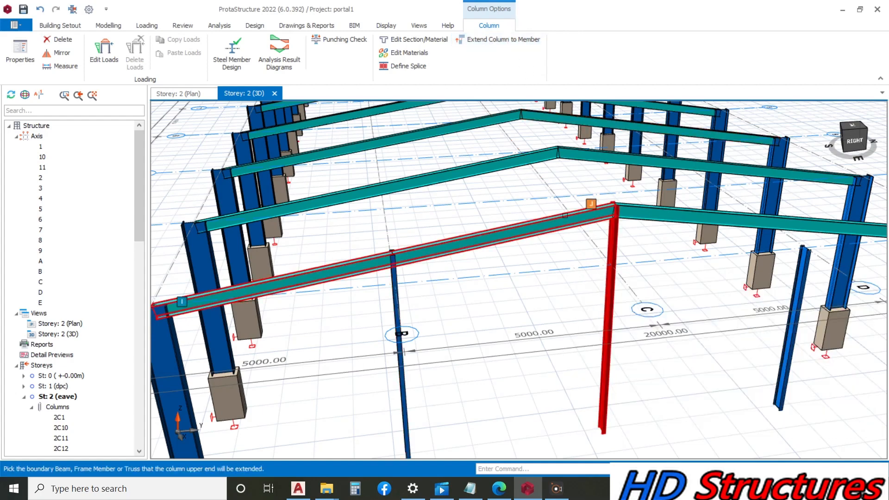
Step: Extend the gable column at axis D on axis 11 up to its rafter and check the whole frame
{"action": "scroll", "coordinate": [565, 215], "scroll_direction": "down", "scroll_amount": 5}
{"action": "scroll", "coordinate": [637, 260], "scroll_direction": "up", "scroll_amount": 5}
{"action": "left_click", "coordinate": [634, 257]}
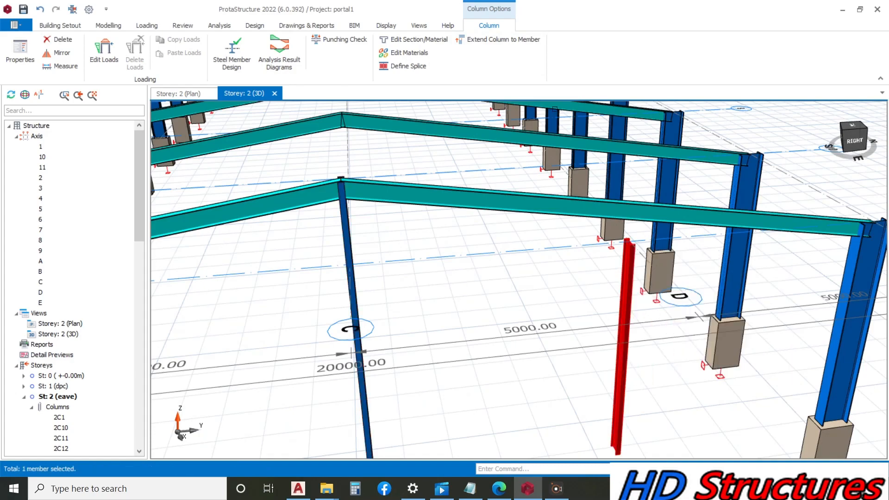
{"action": "left_click", "coordinate": [511, 41]}
{"action": "scroll", "coordinate": [579, 209], "scroll_direction": "down", "scroll_amount": 6}
{"action": "middle_click_drag", "start_coordinate": [558, 172], "coordinate": [637, 185]}
{"action": "scroll", "coordinate": [574, 186], "scroll_direction": "down", "scroll_amount": 2}
{"action": "middle_click_drag", "start_coordinate": [537, 184], "coordinate": [468, 175]}
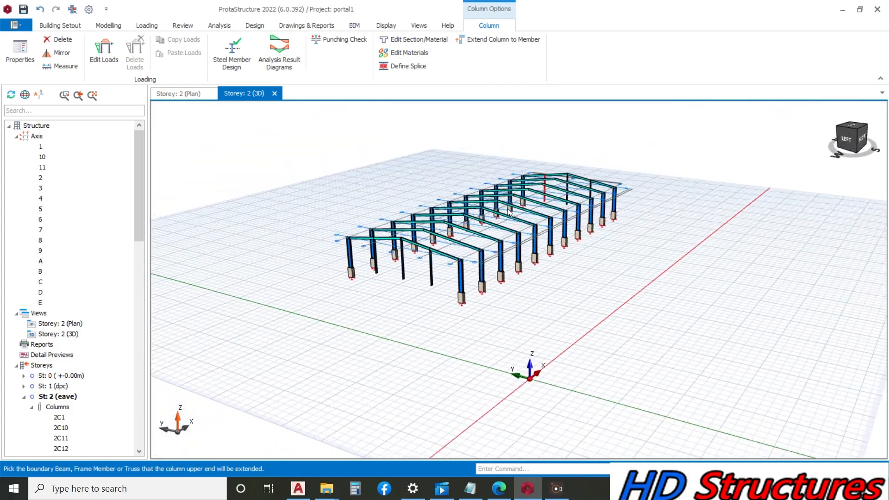
{"action": "scroll", "coordinate": [464, 223], "scroll_direction": "up", "scroll_amount": 4}
{"action": "scroll", "coordinate": [444, 162], "scroll_direction": "down", "scroll_amount": 1}
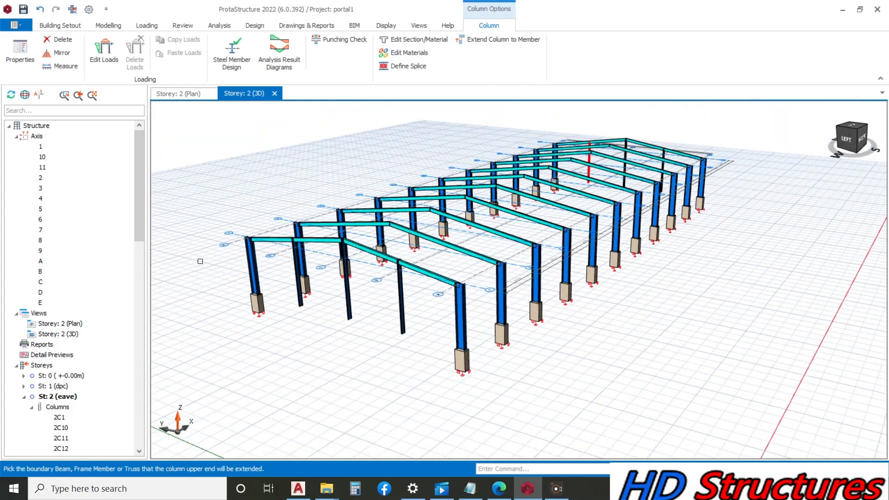
Step: Show the plan of storey 1 (dpc) in place of the eave storey plan
{"action": "left_click", "coordinate": [177, 95]}
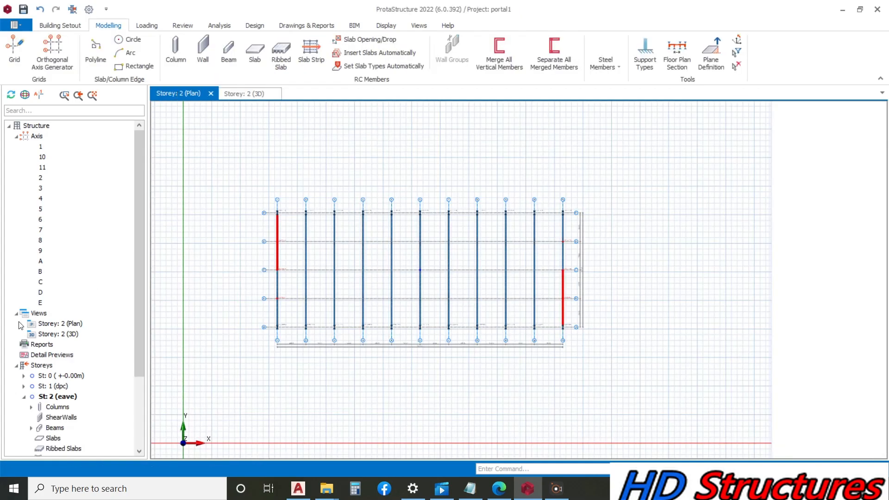
{"action": "left_click", "coordinate": [49, 387]}
{"action": "double_click", "coordinate": [49, 387]}
{"action": "scroll", "coordinate": [250, 221], "scroll_direction": "up", "scroll_amount": 3}
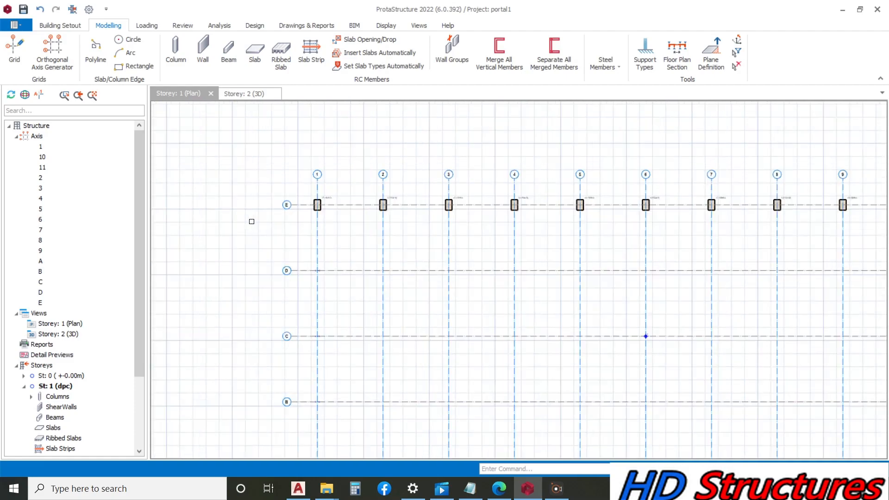
Step: Start a new concrete column based on the one at axes E and 1, with b2 set to 500 mm
{"action": "left_click", "coordinate": [355, 191]}
{"action": "scroll", "coordinate": [355, 190], "scroll_direction": "up", "scroll_amount": 1}
{"action": "right_click", "coordinate": [354, 190]}
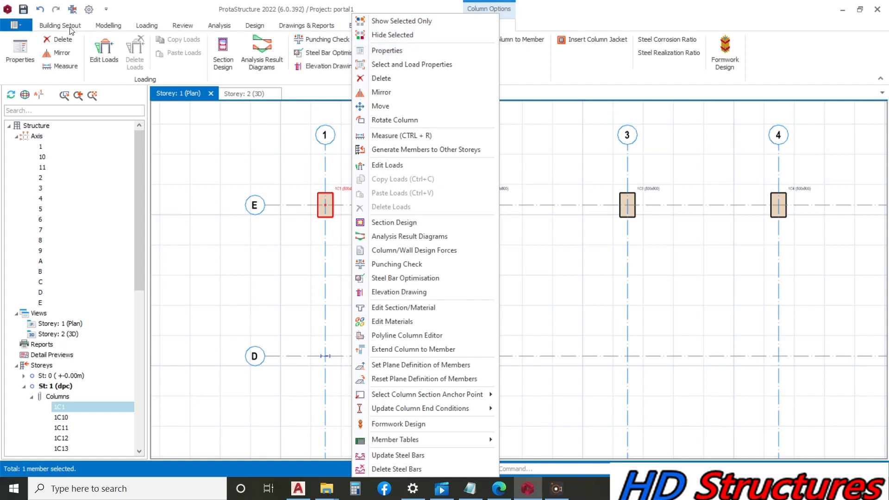
{"action": "left_click", "coordinate": [98, 29]}
{"action": "left_click", "coordinate": [99, 29]}
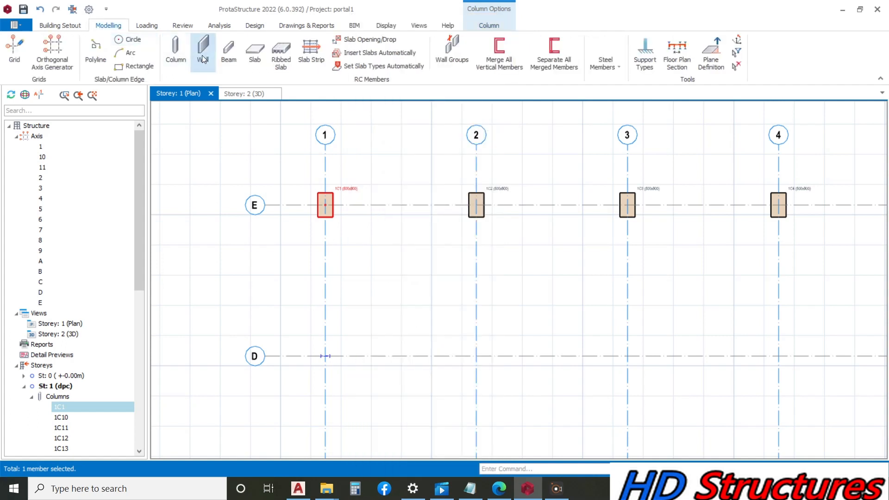
{"action": "left_click", "coordinate": [172, 56]}
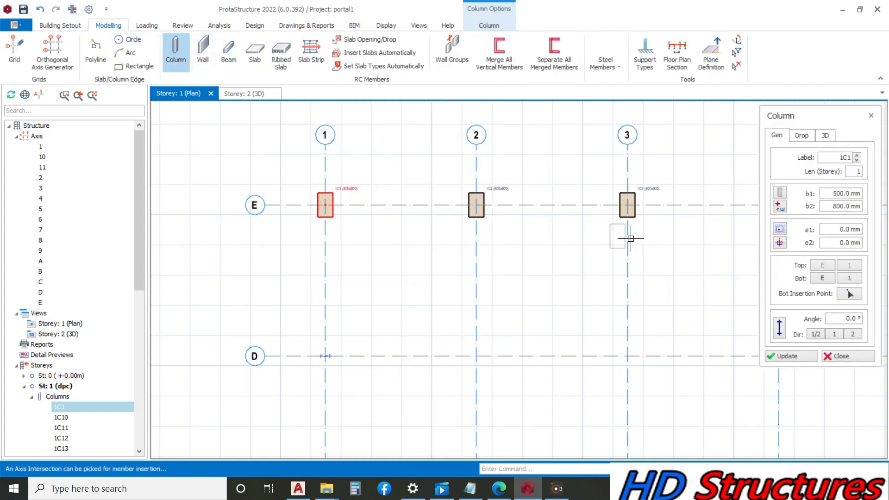
{"action": "scroll", "coordinate": [314, 355], "scroll_direction": "up", "scroll_amount": 3}
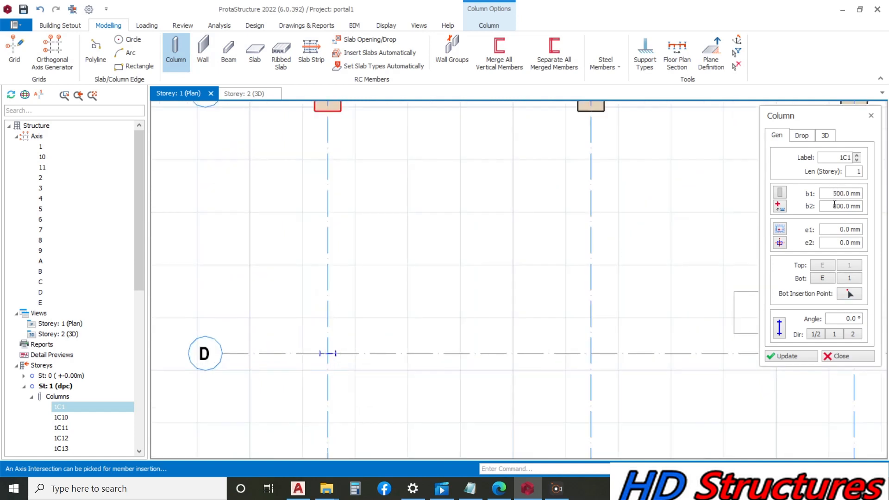
{"action": "left_click_drag", "start_coordinate": [832, 206], "coordinate": [860, 209]}
{"action": "type", "text": "5"}
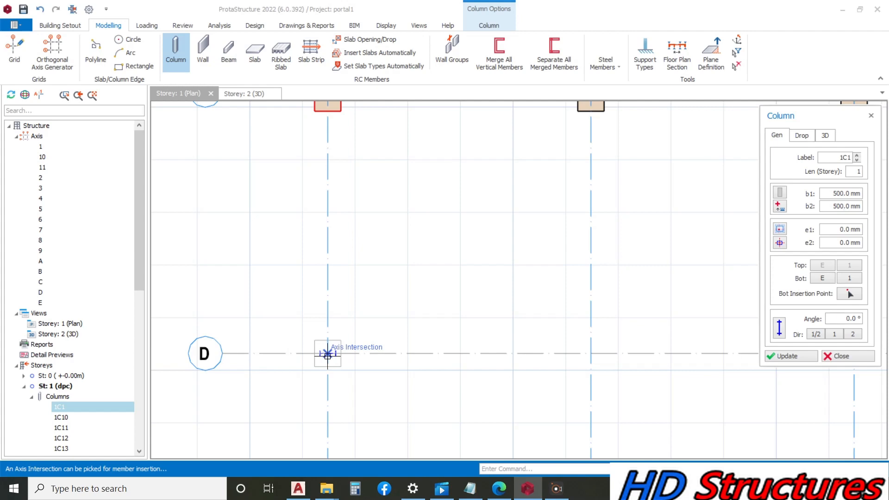
Step: Place 500x500 concrete columns on axis 1 at its intersections with axes D, C and B
{"action": "left_click", "coordinate": [328, 354]}
{"action": "scroll", "coordinate": [338, 278], "scroll_direction": "down", "scroll_amount": 3}
{"action": "scroll", "coordinate": [341, 338], "scroll_direction": "up", "scroll_amount": 5}
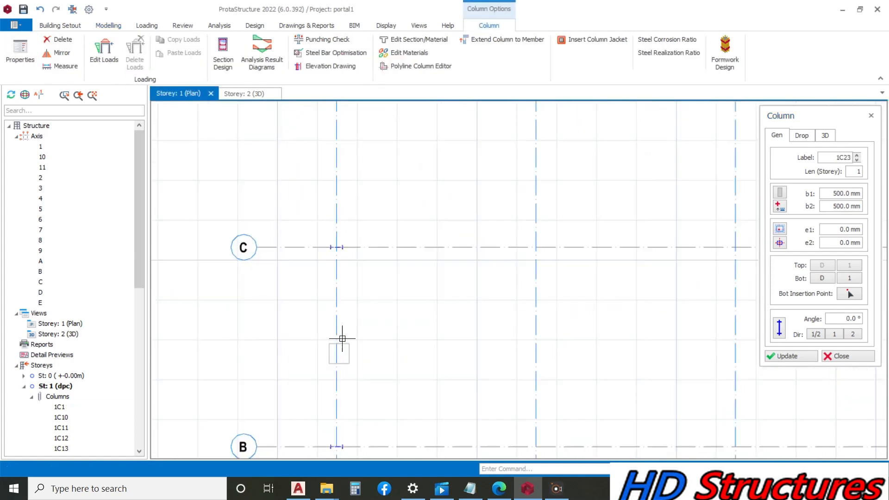
{"action": "left_click", "coordinate": [321, 247]}
{"action": "scroll", "coordinate": [314, 341], "scroll_direction": "down", "scroll_amount": 3}
{"action": "scroll", "coordinate": [364, 222], "scroll_direction": "up", "scroll_amount": 4}
{"action": "scroll", "coordinate": [366, 209], "scroll_direction": "down", "scroll_amount": 3}
{"action": "scroll", "coordinate": [363, 232], "scroll_direction": "up", "scroll_amount": 4}
{"action": "left_click", "coordinate": [362, 232]}
Step: Place 500x500 concrete columns on axis 11 at its intersections with axes B, C and D, and end column placement
{"action": "scroll", "coordinate": [255, 283], "scroll_direction": "down", "scroll_amount": 5}
{"action": "scroll", "coordinate": [495, 296], "scroll_direction": "down", "scroll_amount": 3}
{"action": "scroll", "coordinate": [532, 311], "scroll_direction": "up", "scroll_amount": 6}
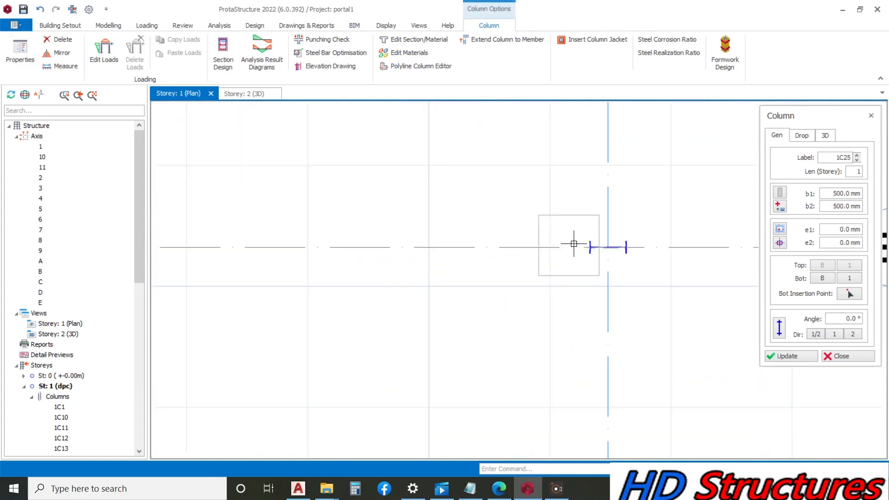
{"action": "left_click", "coordinate": [618, 249]}
{"action": "scroll", "coordinate": [506, 313], "scroll_direction": "down", "scroll_amount": 5}
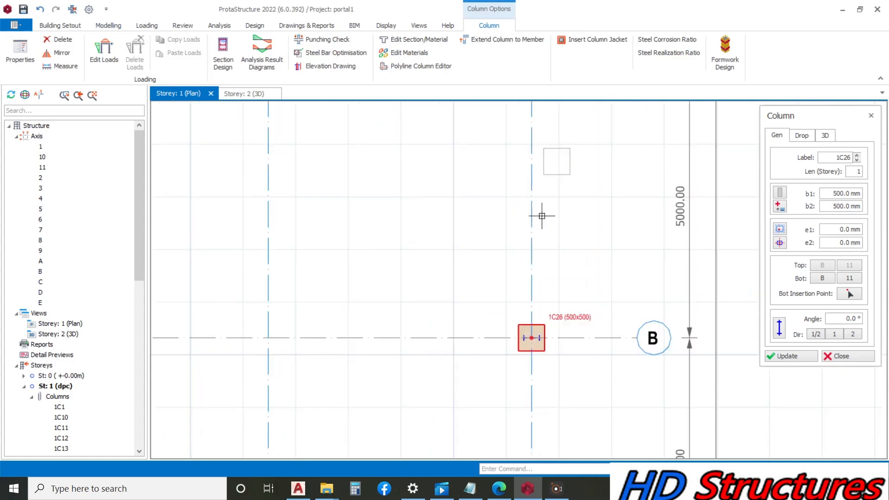
{"action": "scroll", "coordinate": [537, 208], "scroll_direction": "up", "scroll_amount": 3}
{"action": "left_click", "coordinate": [540, 252]}
{"action": "scroll", "coordinate": [487, 242], "scroll_direction": "down", "scroll_amount": 5}
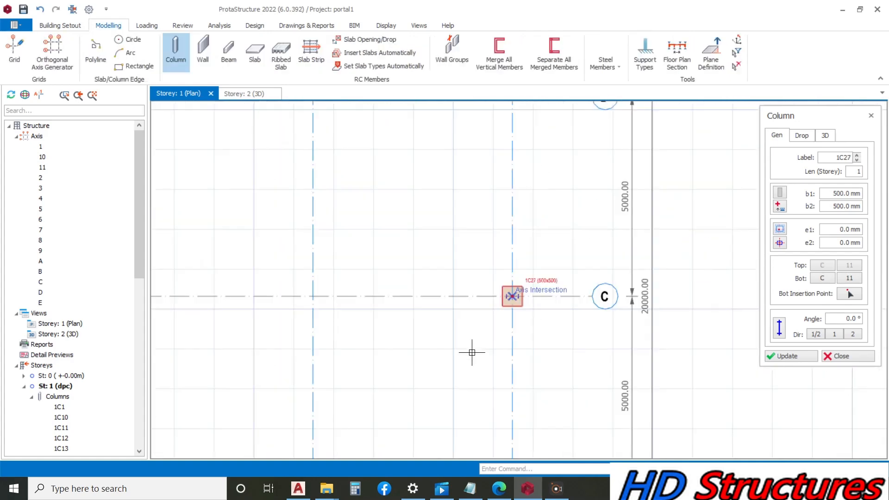
{"action": "scroll", "coordinate": [487, 242], "scroll_direction": "up", "scroll_amount": 5}
{"action": "left_click", "coordinate": [492, 333]}
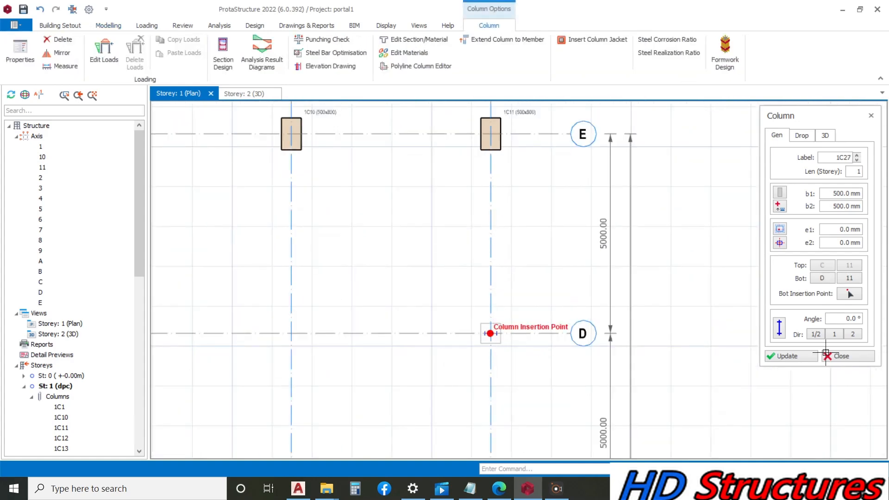
{"action": "left_click", "coordinate": [840, 355]}
{"action": "scroll", "coordinate": [691, 298], "scroll_direction": "down", "scroll_amount": 4}
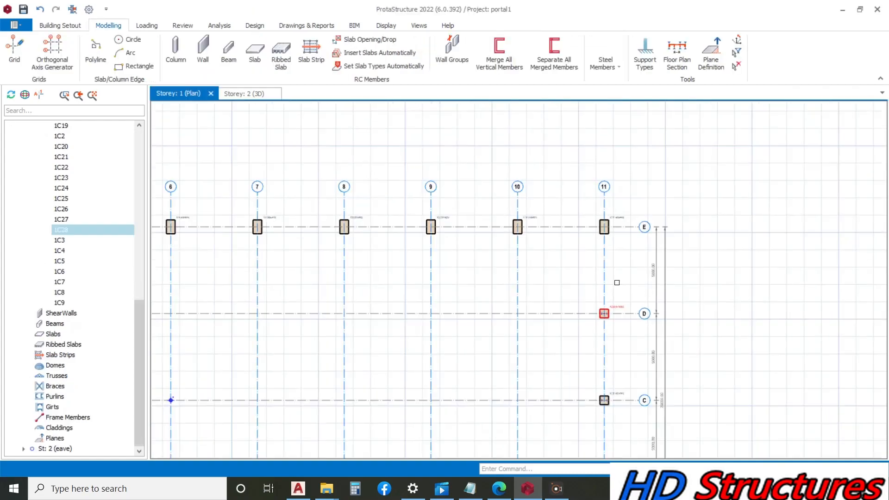
Step: Examine the frame in the 3D view, checking the concrete columns beneath the gable-end steel columns
{"action": "left_click", "coordinate": [244, 94]}
{"action": "mouse_move", "coordinate": [383, 297]}
{"action": "middle_mouse_down"}
{"action": "mouse_move", "coordinate": [354, 295]}
{"action": "mouse_move", "coordinate": [360, 301]}
{"action": "mouse_move", "coordinate": [369, 287]}
{"action": "mouse_move", "coordinate": [388, 298]}
{"action": "middle_mouse_up"}
{"action": "scroll", "coordinate": [303, 271], "scroll_direction": "up", "scroll_amount": 4}
{"action": "scroll", "coordinate": [310, 273], "scroll_direction": "down", "scroll_amount": 3}
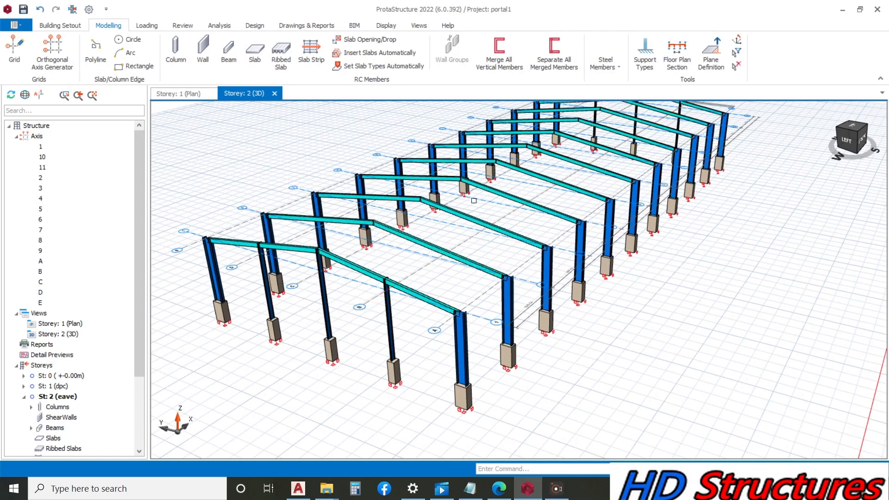
{"action": "mouse_move", "coordinate": [505, 332]}
{"action": "middle_mouse_down"}
{"action": "mouse_move", "coordinate": [482, 283]}
{"action": "mouse_move", "coordinate": [504, 290]}
{"action": "mouse_move", "coordinate": [442, 285]}
{"action": "middle_mouse_up"}
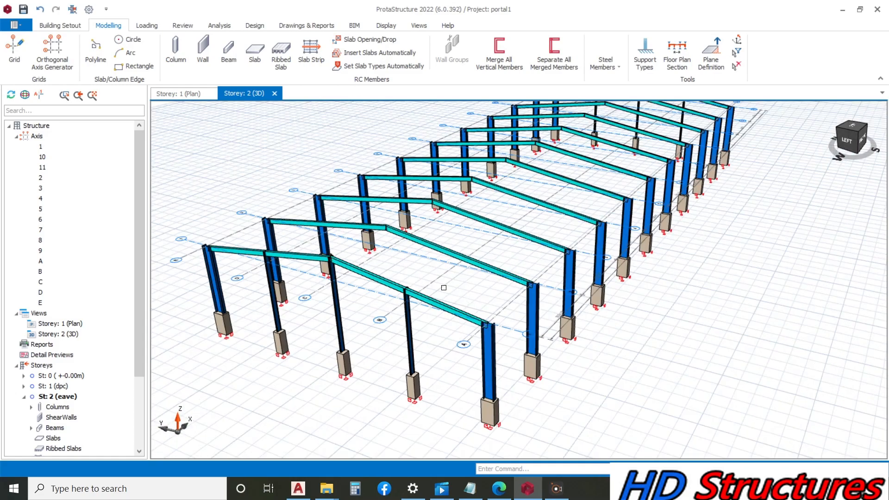
{"action": "scroll", "coordinate": [439, 284], "scroll_direction": "up", "scroll_amount": 2}
{"action": "scroll", "coordinate": [438, 284], "scroll_direction": "down", "scroll_amount": 2}
{"action": "middle_click_drag", "start_coordinate": [438, 285], "coordinate": [435, 281]}
{"action": "scroll", "coordinate": [433, 282], "scroll_direction": "up", "scroll_amount": 2}
{"action": "scroll", "coordinate": [434, 281], "scroll_direction": "down", "scroll_amount": 2}
{"action": "scroll", "coordinate": [438, 332], "scroll_direction": "up", "scroll_amount": 4}
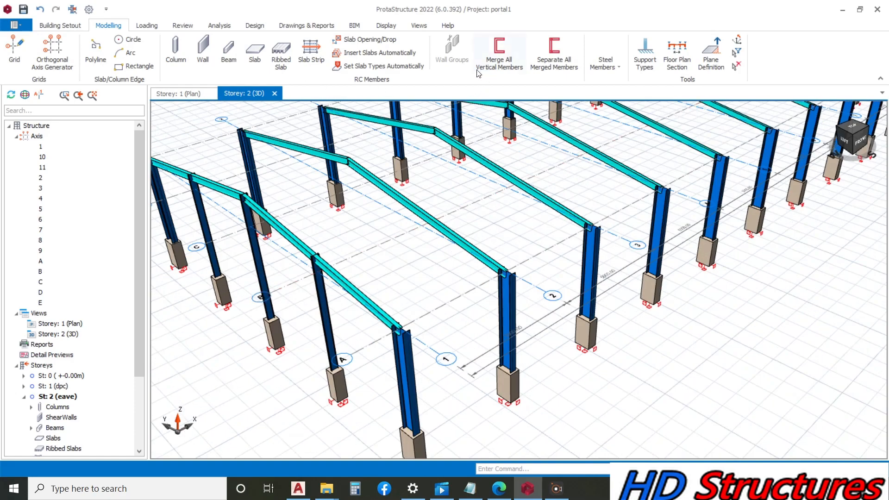
Step: Start a steel brace between the steel columns on axis A at axes 1 and 2
{"action": "left_click", "coordinate": [603, 67]}
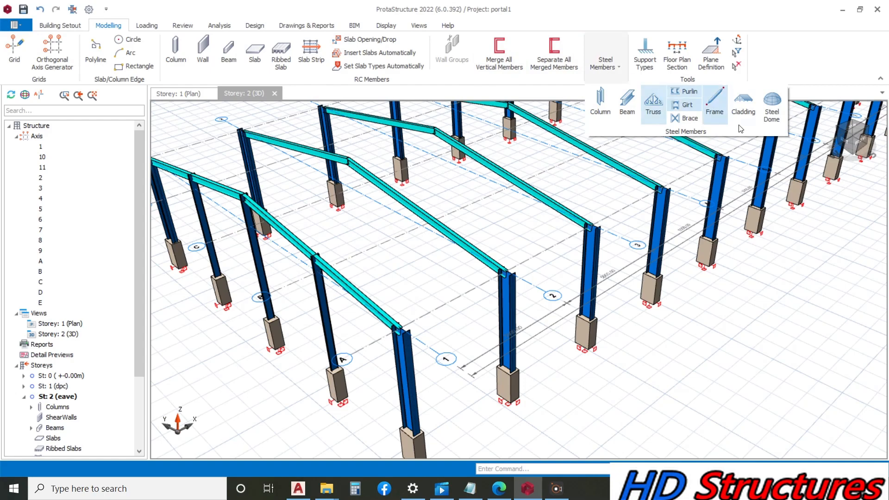
{"action": "left_click", "coordinate": [690, 119]}
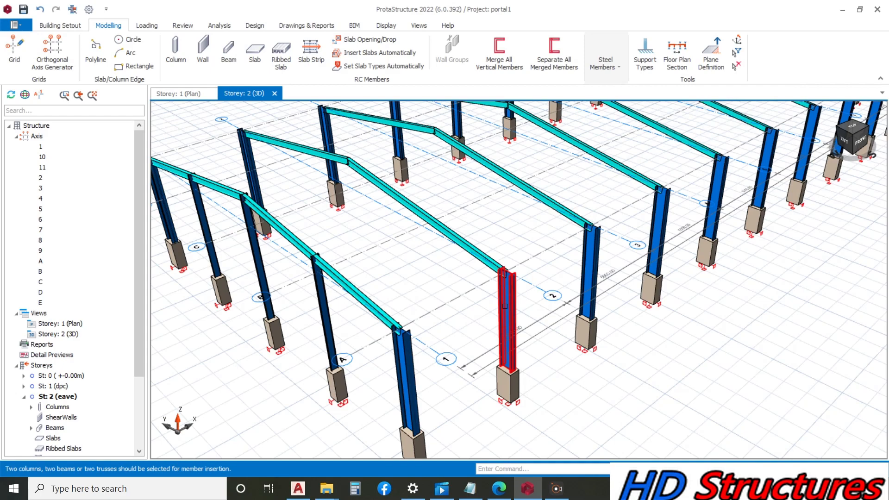
{"action": "left_click", "coordinate": [442, 279]}
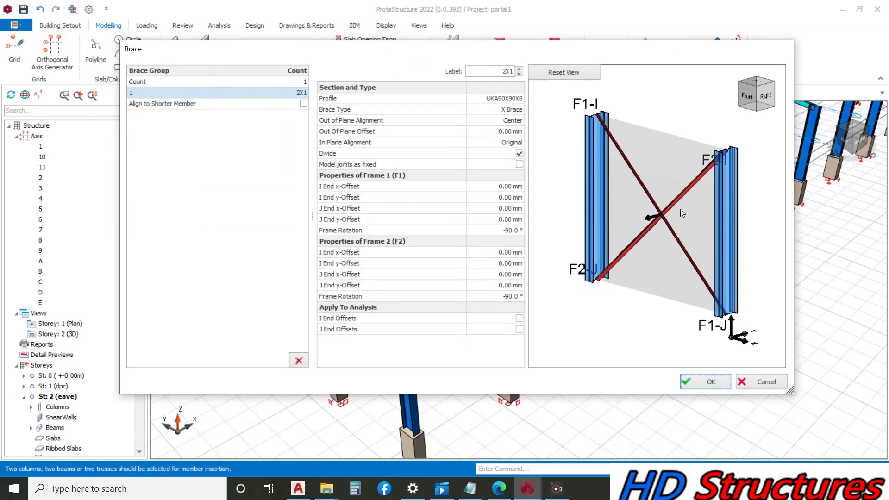
Step: Set the brace group count to 2 and check each brace in the preview, leaving the first one selected
{"action": "left_click", "coordinate": [267, 79]}
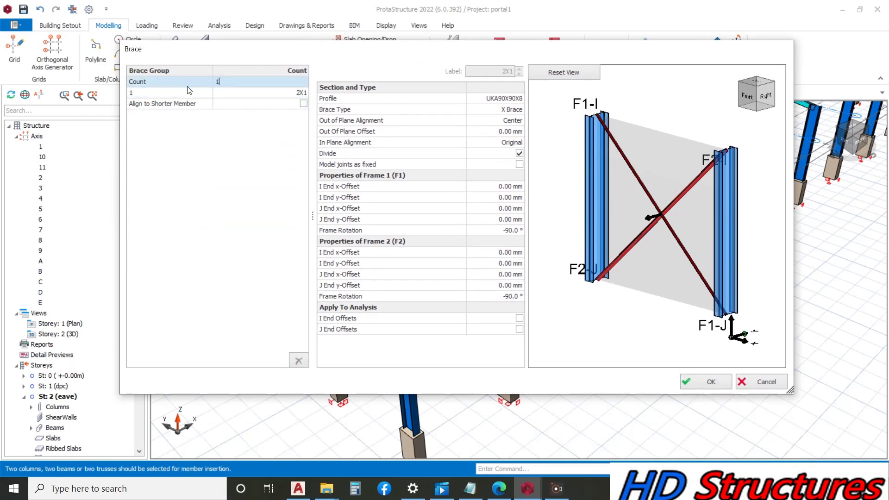
{"action": "left_click", "coordinate": [215, 82]}
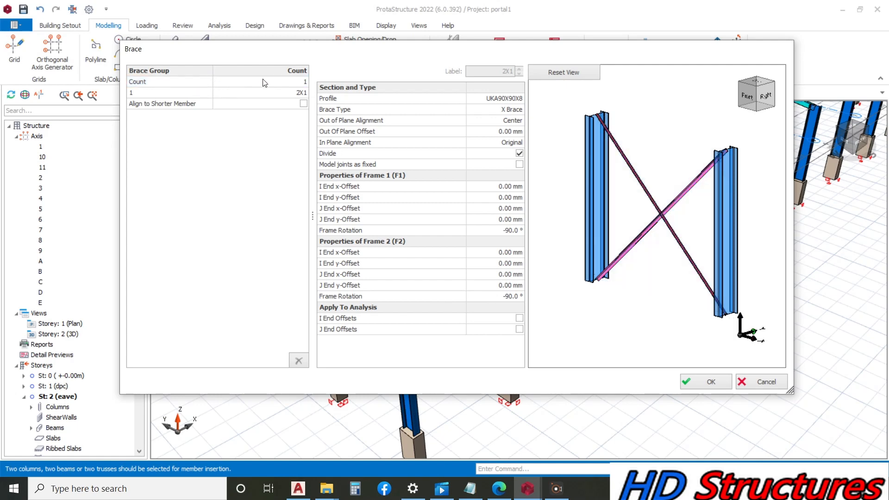
{"action": "left_click", "coordinate": [295, 82]}
{"action": "type", "text": "2"}
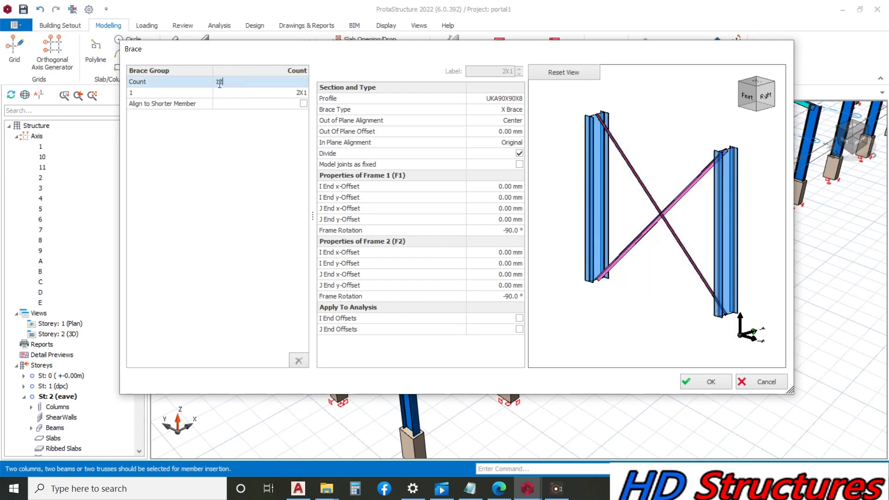
{"action": "double_click", "coordinate": [224, 83]}
{"action": "type", "text": "2"}
{"action": "left_click", "coordinate": [228, 96]}
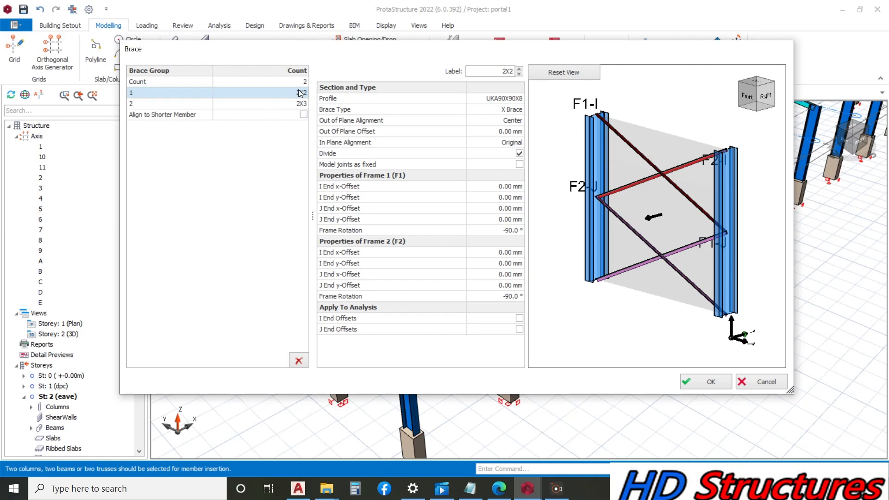
{"action": "left_click", "coordinate": [301, 105]}
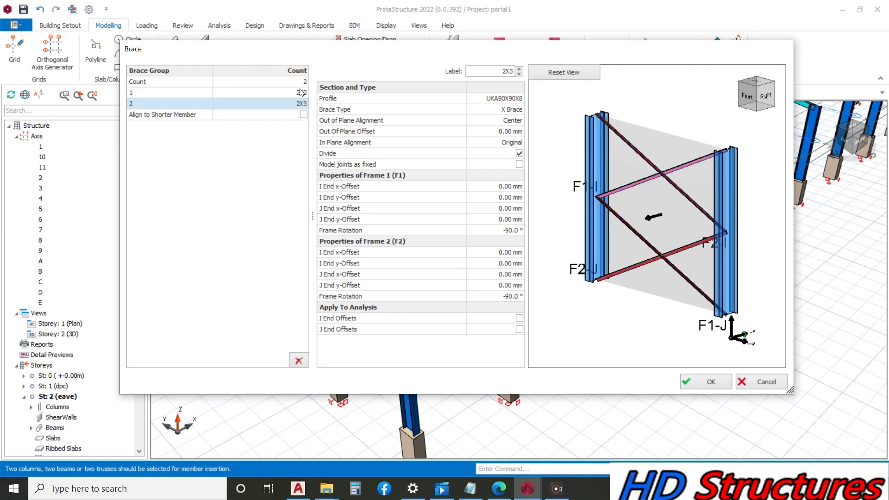
{"action": "left_click", "coordinate": [302, 92]}
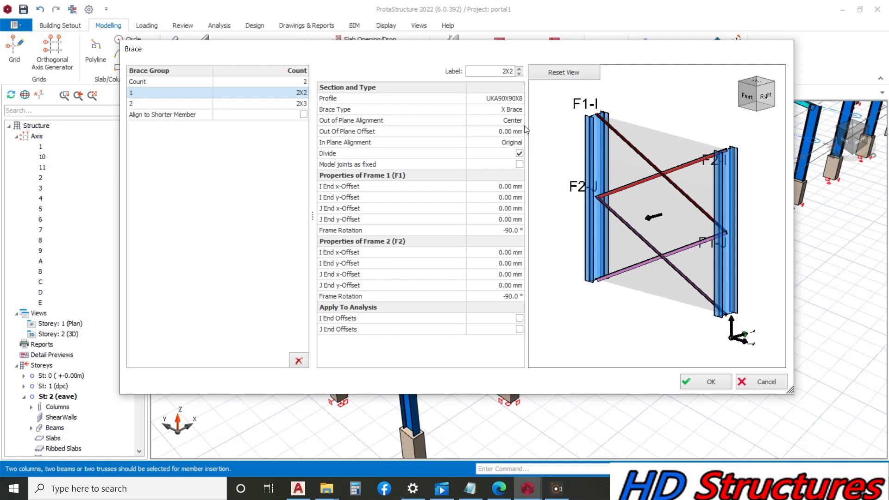
Step: Try a J End x-offset of 200 mm on Frame 1 of the first brace and reset it to 0
{"action": "left_click", "coordinate": [519, 154]}
{"action": "left_click", "coordinate": [500, 209]}
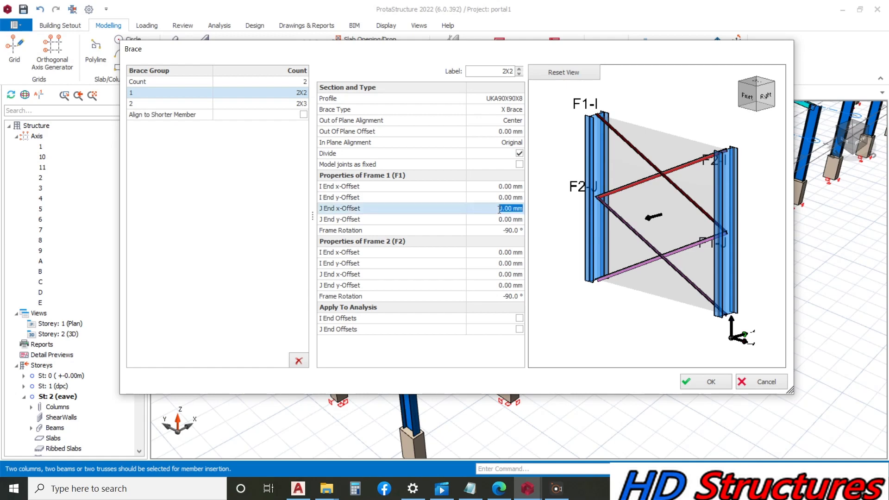
{"action": "type", "text": "200"}
{"action": "left_click", "coordinate": [500, 218]}
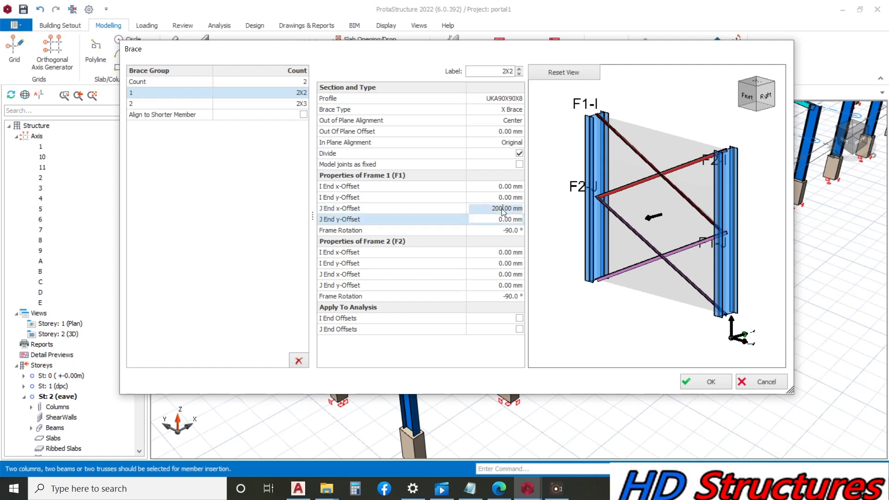
{"action": "left_click", "coordinate": [501, 208]}
{"action": "type", "text": "0"}
Step: Try a J End y-offset of 200 mm on Frame 1 of the first brace and return its J End offsets to 0
{"action": "left_click", "coordinate": [499, 219]}
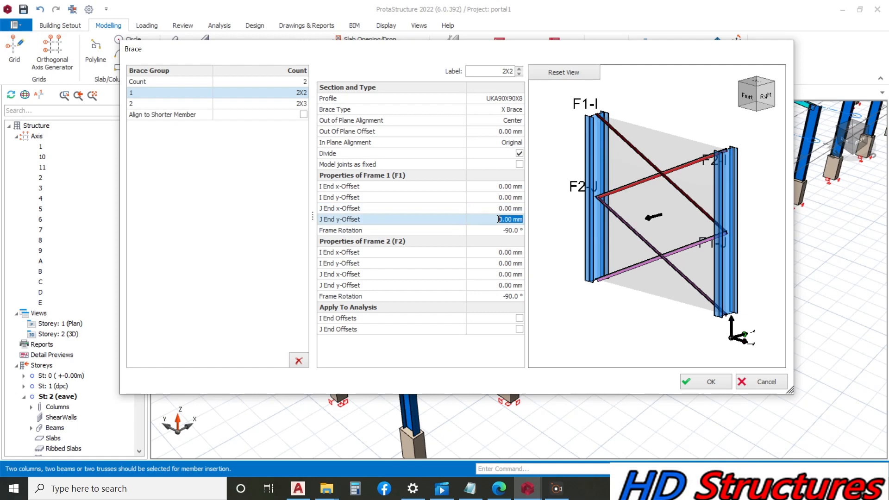
{"action": "type", "text": "2"}
{"action": "left_click", "coordinate": [512, 209]}
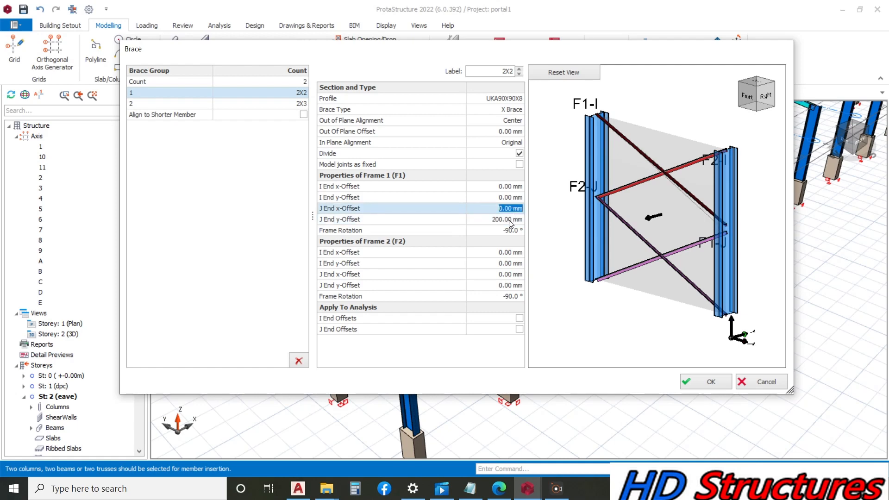
{"action": "left_click", "coordinate": [487, 218]}
{"action": "type", "text": "0"}
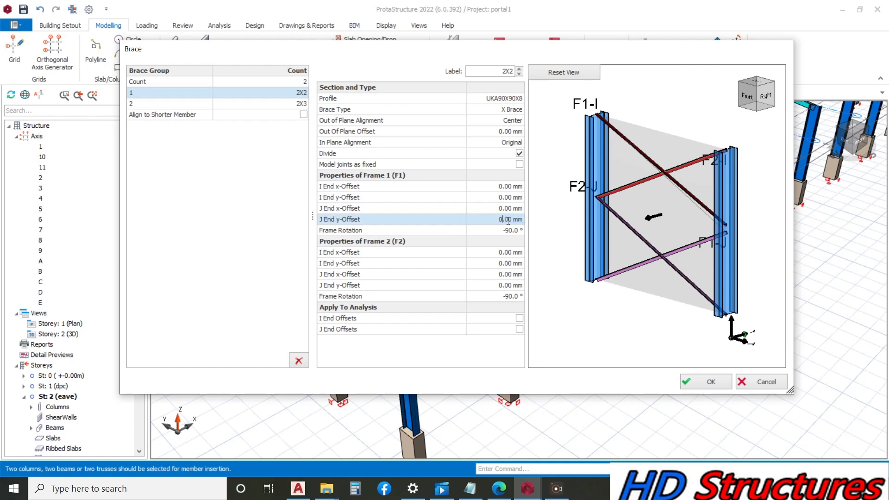
{"action": "left_click", "coordinate": [514, 209]}
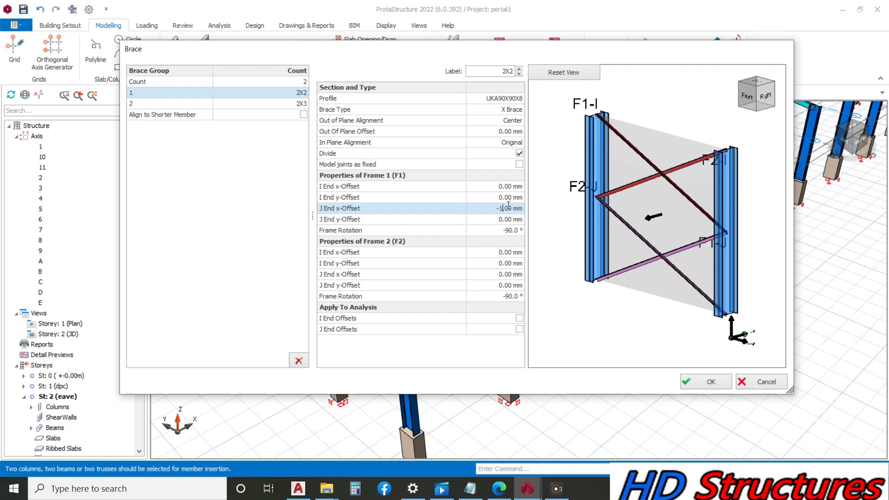
{"action": "left_click_drag", "start_coordinate": [492, 207], "coordinate": [532, 210]}
{"action": "type", "text": "0"}
Step: Set the I End y-offset of Frame 1 to 200 mm for the first brace
{"action": "left_click", "coordinate": [512, 220]}
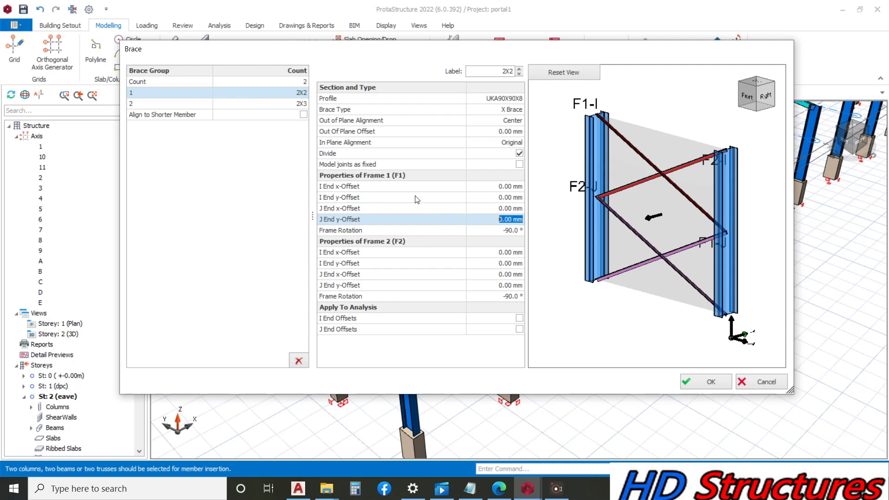
{"action": "left_click", "coordinate": [499, 198]}
{"action": "type", "text": "20"}
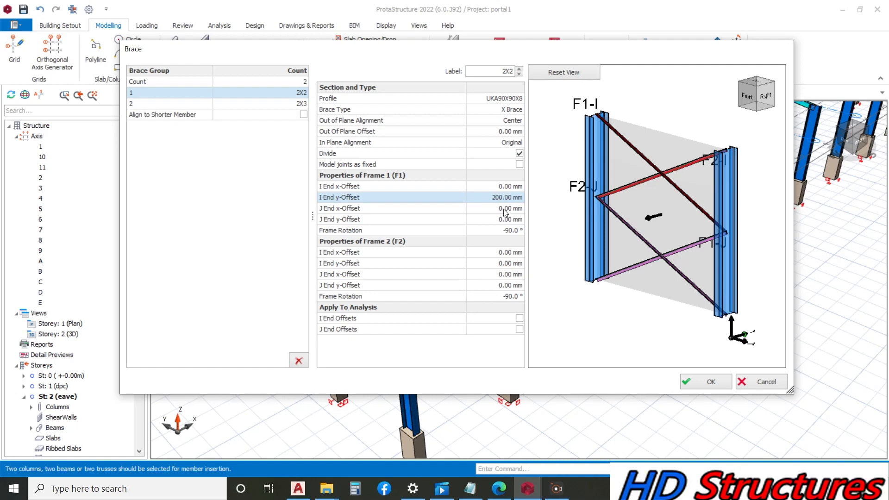
{"action": "key", "text": "Return"}
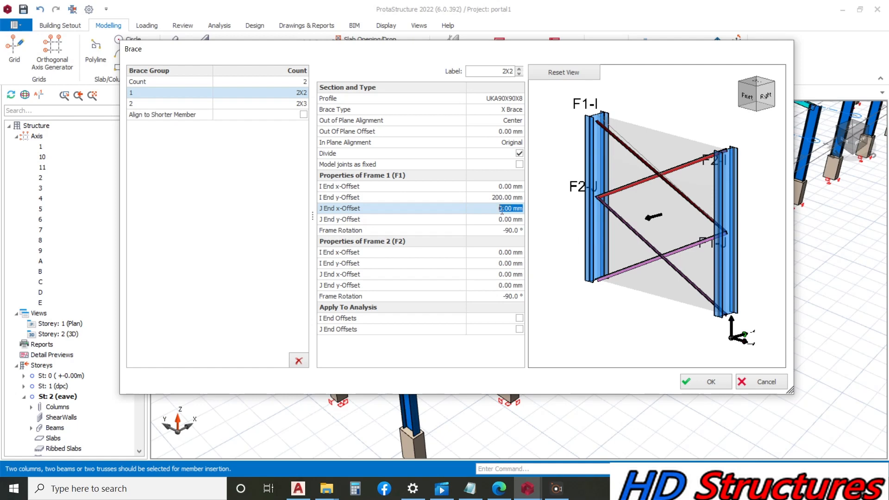
Step: Test a 200 mm J End y-offset together with the I End y-offset on Frame 1, and reset it to 0
{"action": "left_click", "coordinate": [501, 218]}
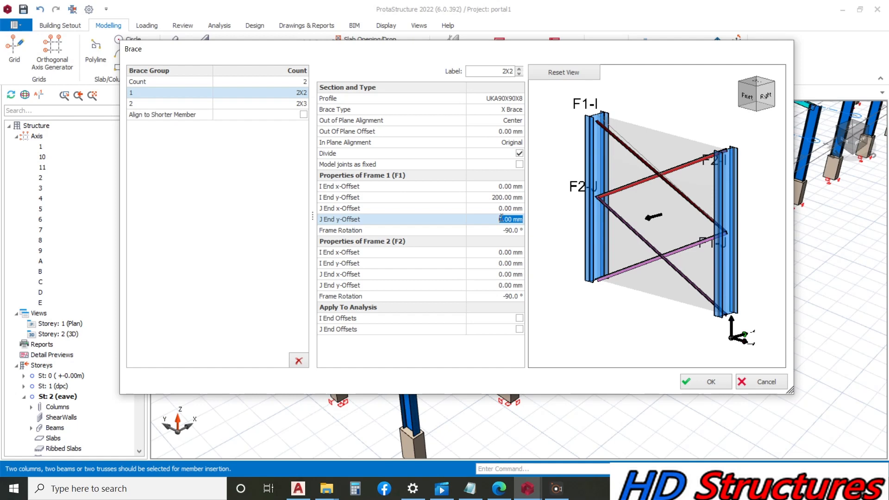
{"action": "type", "text": "20"}
{"action": "left_click", "coordinate": [504, 208]}
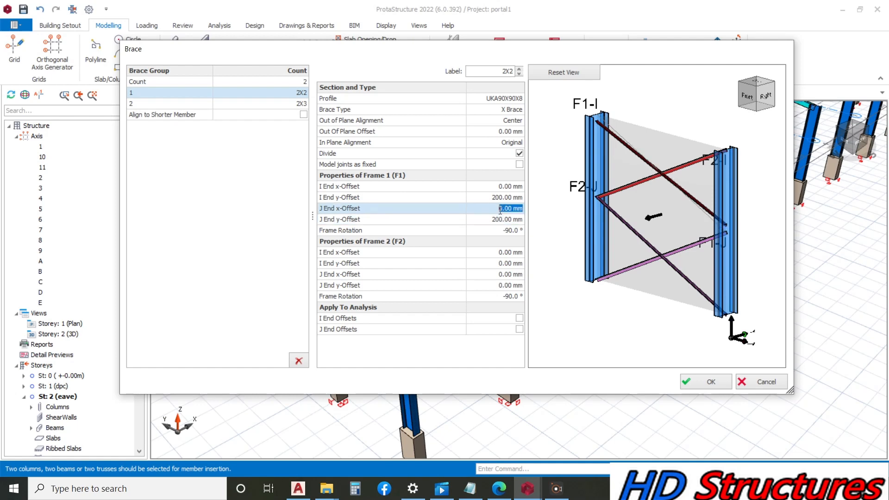
{"action": "left_click", "coordinate": [497, 220]}
{"action": "type", "text": "0"}
{"action": "left_click", "coordinate": [507, 209]}
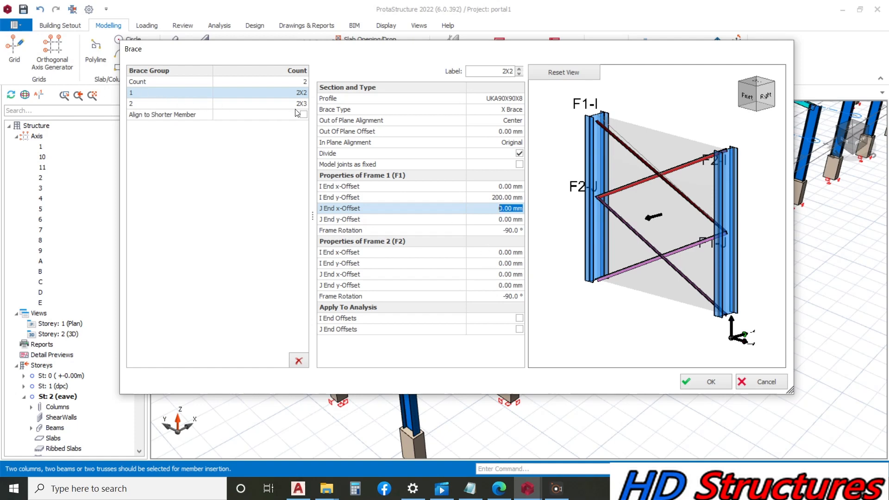
Step: Set the I End y-offset of Frame 2 to 200 mm for the first brace, checking the offsets in the preview
{"action": "left_click_drag", "start_coordinate": [760, 221], "coordinate": [709, 204]}
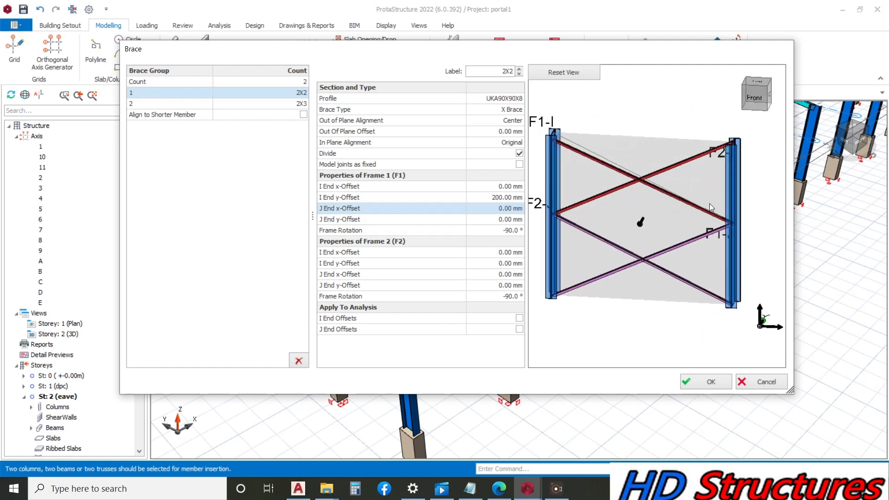
{"action": "left_click_drag", "start_coordinate": [591, 159], "coordinate": [582, 148]}
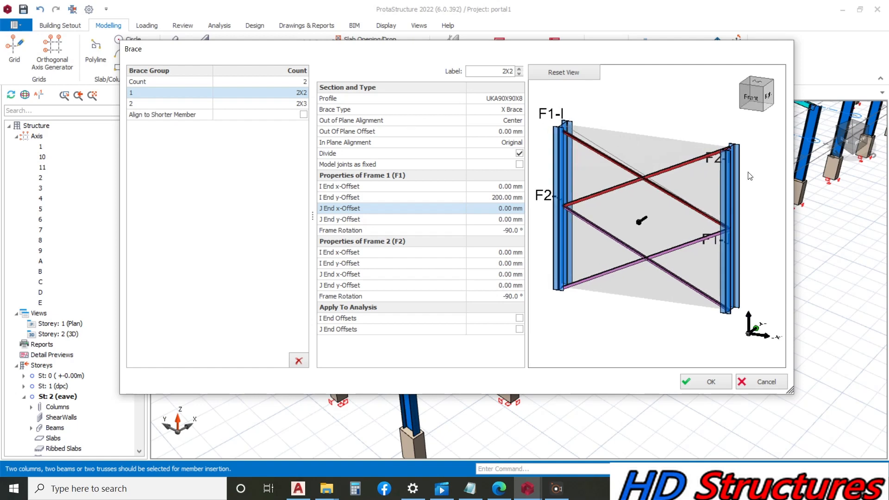
{"action": "left_click", "coordinate": [501, 264]}
{"action": "type", "text": "200"}
{"action": "left_click", "coordinate": [505, 273]}
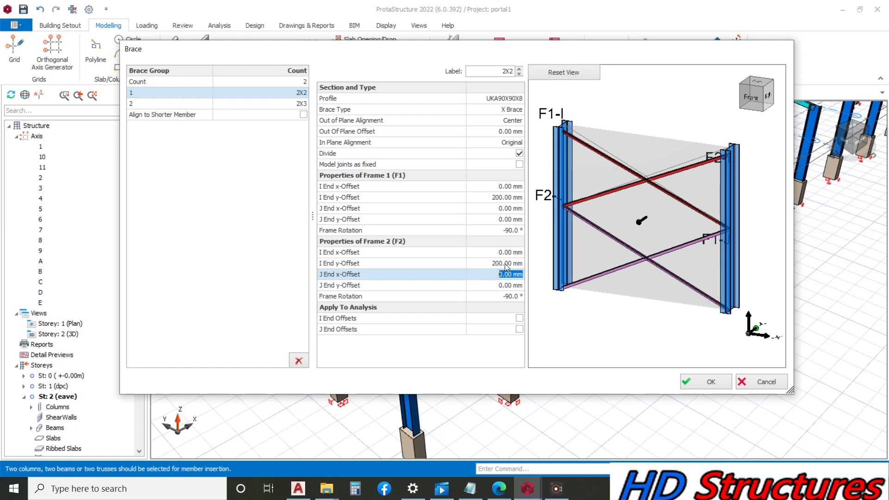
{"action": "middle_click_drag", "start_coordinate": [633, 190], "coordinate": [615, 182]}
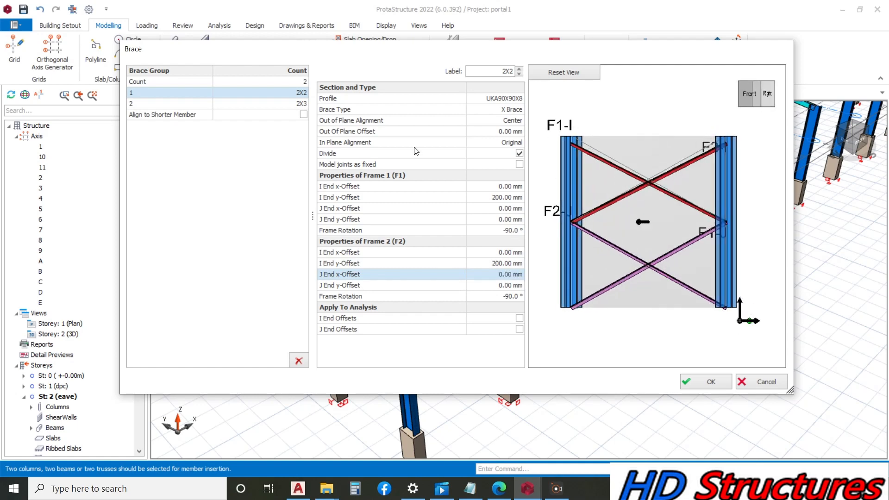
Step: Select the second brace in the group and inspect its lower frame ends in the preview
{"action": "left_click", "coordinate": [164, 104]}
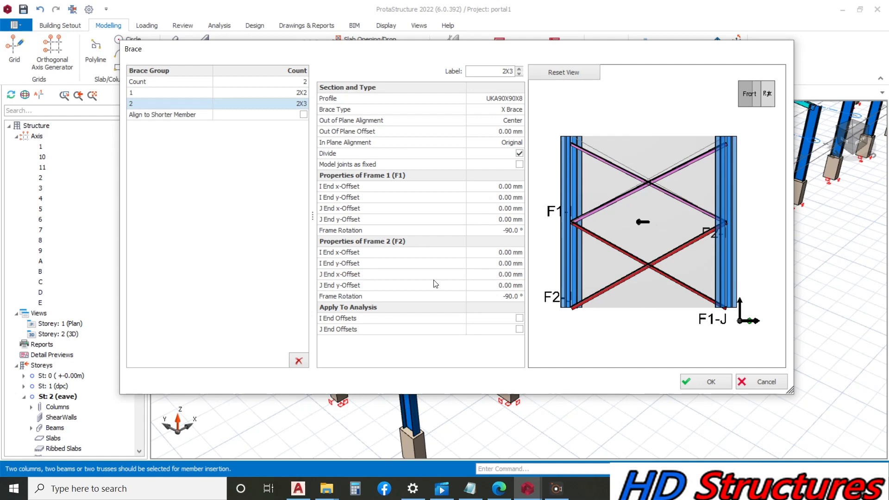
{"action": "mouse_move", "coordinate": [561, 241]}
{"action": "middle_mouse_down"}
{"action": "mouse_move", "coordinate": [577, 242]}
{"action": "mouse_move", "coordinate": [562, 245]}
{"action": "middle_mouse_up"}
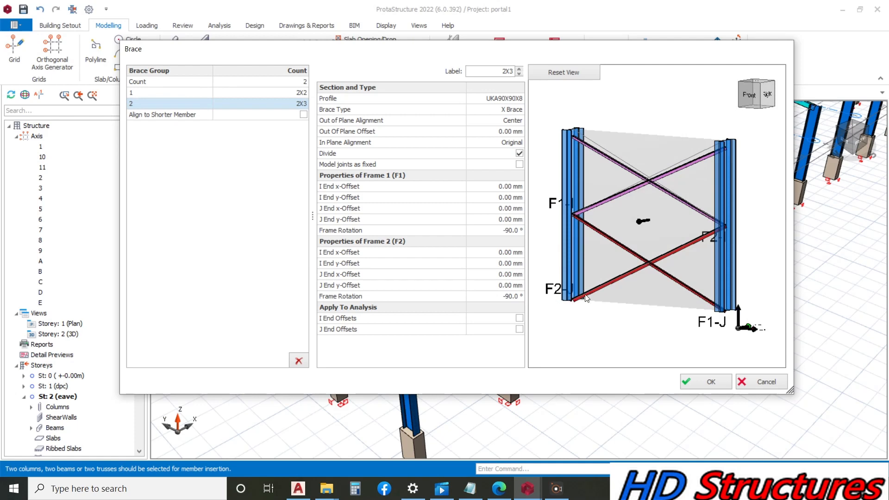
{"action": "middle_click_drag", "start_coordinate": [562, 287], "coordinate": [565, 287]}
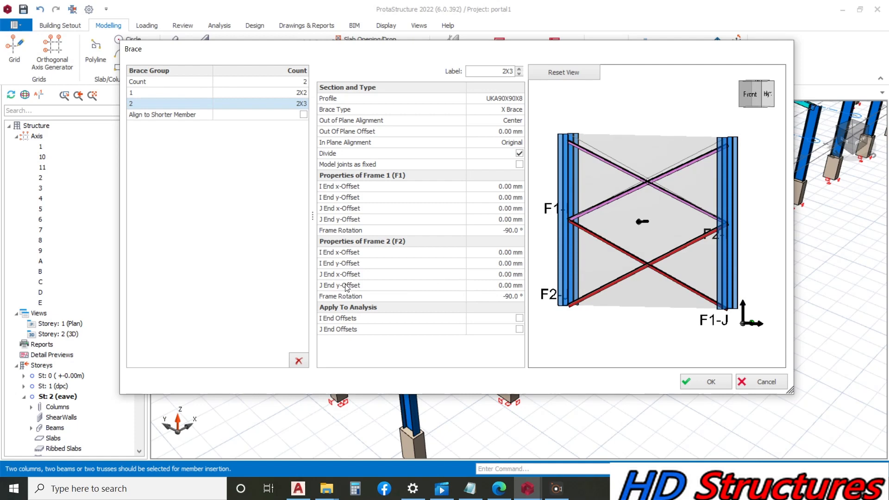
{"action": "mouse_move", "coordinate": [545, 313]}
{"action": "middle_mouse_down"}
{"action": "mouse_move", "coordinate": [590, 304]}
{"action": "mouse_move", "coordinate": [564, 301]}
{"action": "mouse_move", "coordinate": [534, 316]}
{"action": "middle_mouse_up"}
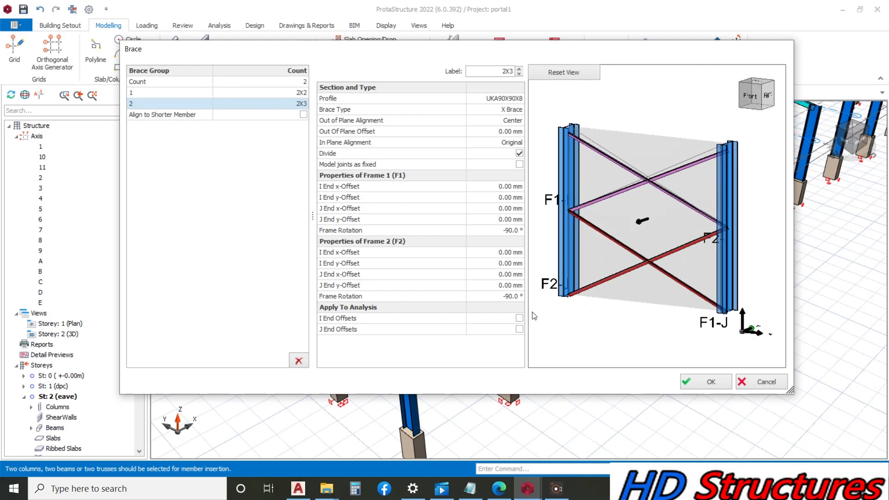
Step: Try a J End x-offset of 200 mm on Frame 2 of the second brace and reset it to 0
{"action": "left_click", "coordinate": [502, 286]}
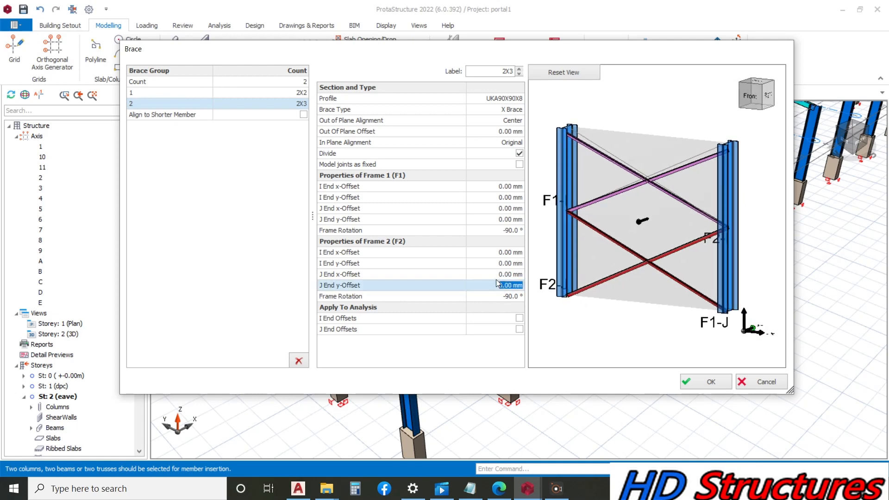
{"action": "left_click", "coordinate": [497, 266]}
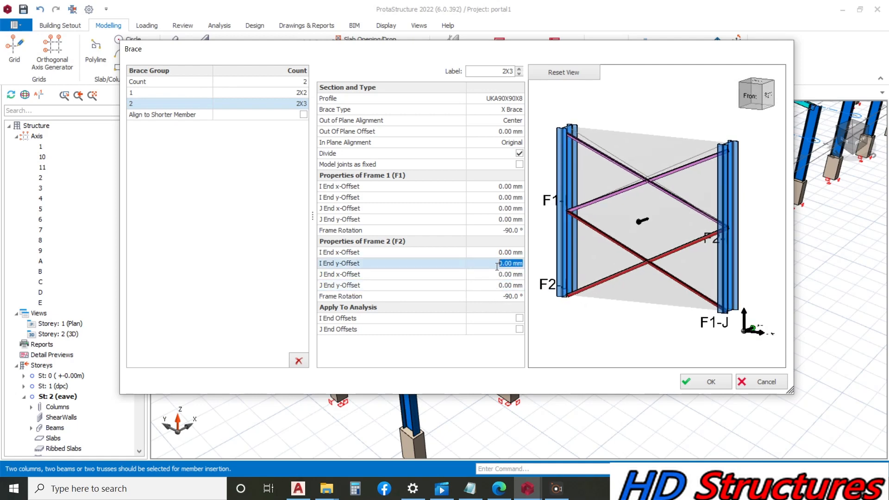
{"action": "left_click", "coordinate": [497, 274]}
{"action": "type", "text": "20"}
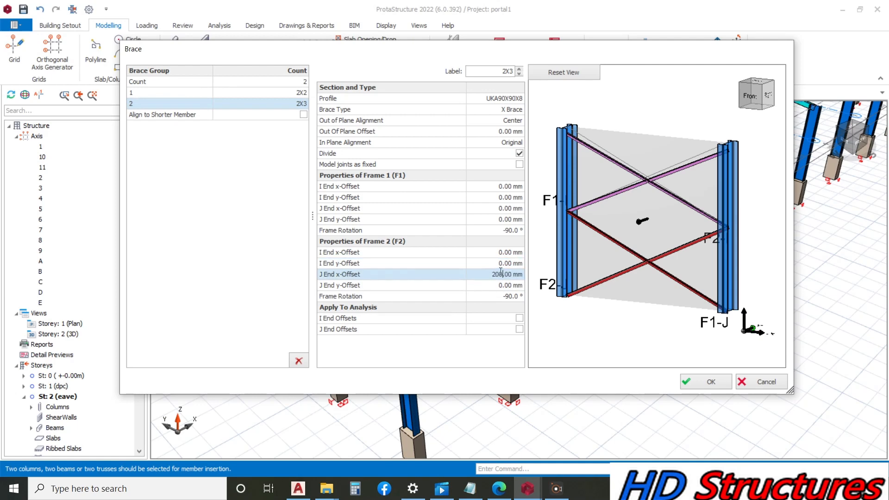
{"action": "double_click", "coordinate": [503, 274]}
{"action": "left_click", "coordinate": [500, 263]}
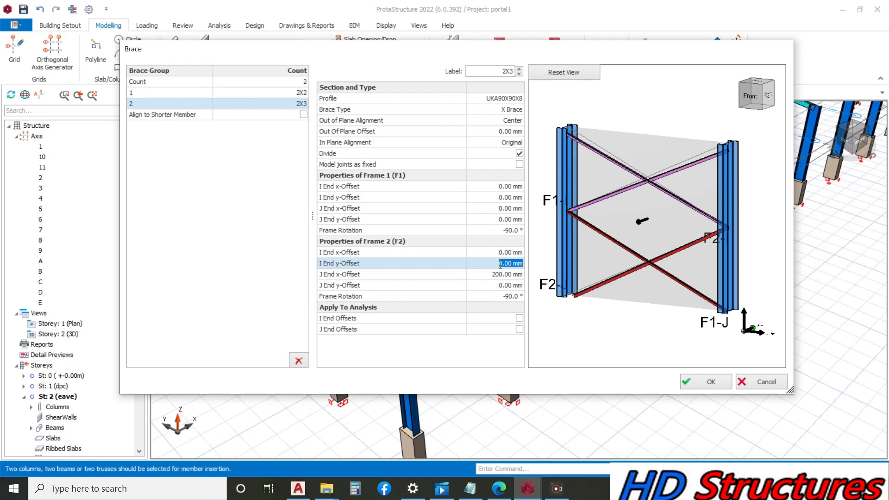
{"action": "left_click", "coordinate": [496, 275]}
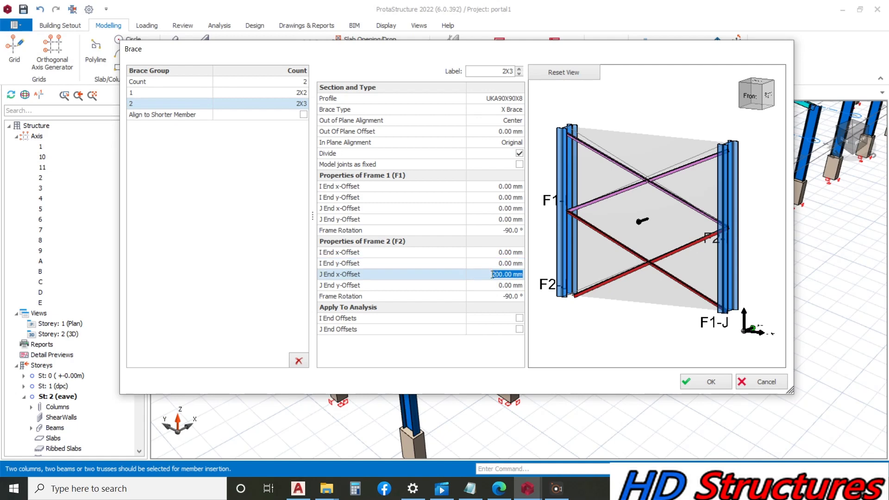
{"action": "type", "text": "0"}
Step: Set the J End y-offset of Frame 2 to 200 mm for the second brace
{"action": "left_click", "coordinate": [508, 285]}
{"action": "left_click", "coordinate": [500, 285]}
{"action": "type", "text": "20"}
{"action": "left_click", "coordinate": [509, 274]}
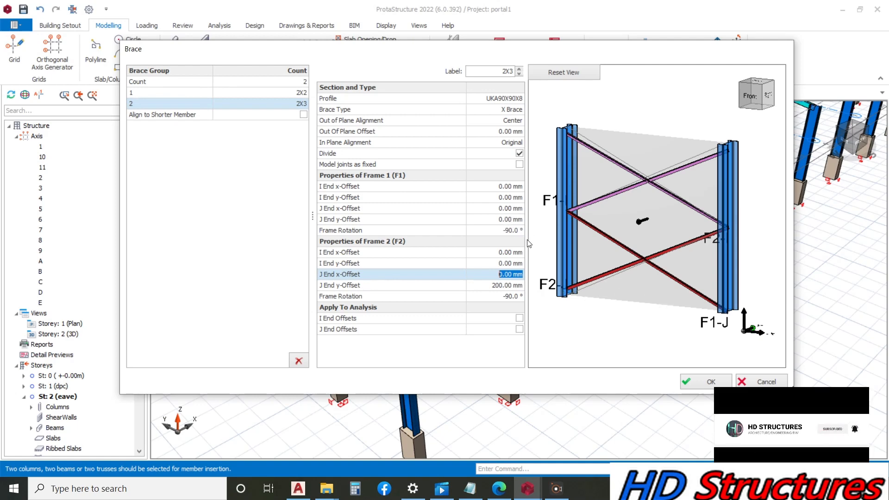
Step: Set the J End y-offset of Frame 1 to 200 mm for the second brace and accept the brace settings
{"action": "left_click", "coordinate": [510, 220]}
{"action": "type", "text": "20"}
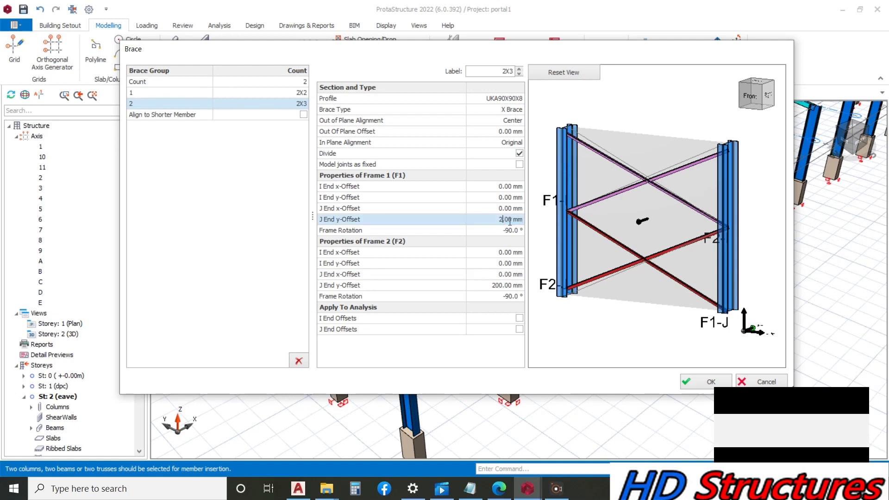
{"action": "type", "text": "0"}
{"action": "key", "text": "Up"}
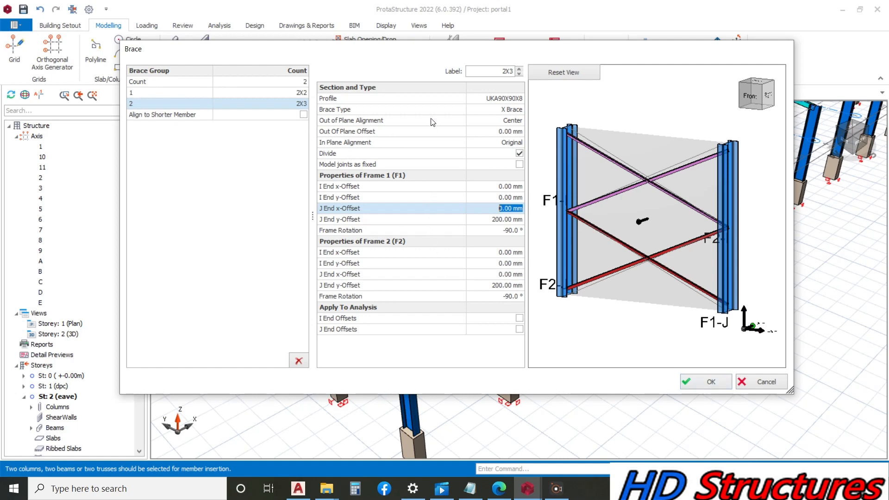
{"action": "left_click", "coordinate": [707, 381]}
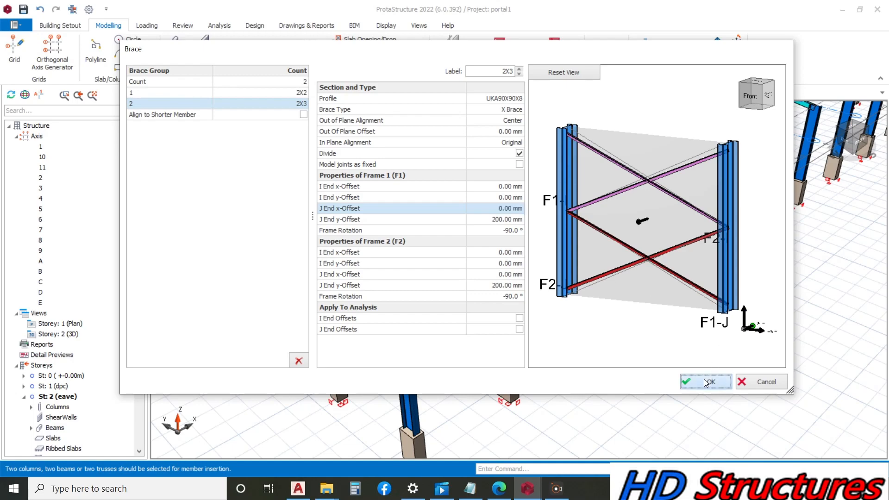
Step: Insert the two-brace UKA90X90X8 X bracing group between the front columns of the end bay between axes 10 and 11
{"action": "scroll", "coordinate": [477, 349], "scroll_direction": "down", "scroll_amount": 5}
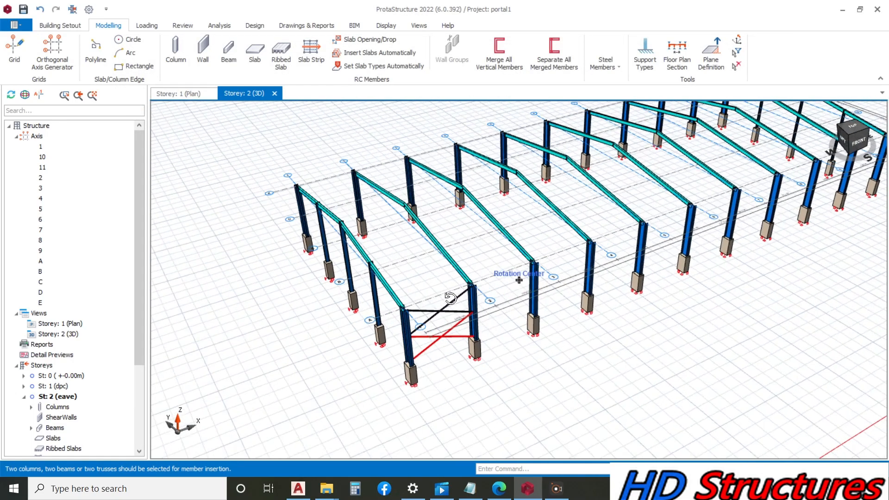
{"action": "scroll", "coordinate": [458, 294], "scroll_direction": "down", "scroll_amount": 3}
{"action": "scroll", "coordinate": [674, 271], "scroll_direction": "up", "scroll_amount": 4}
{"action": "left_click", "coordinate": [671, 241]}
{"action": "left_click", "coordinate": [719, 237]}
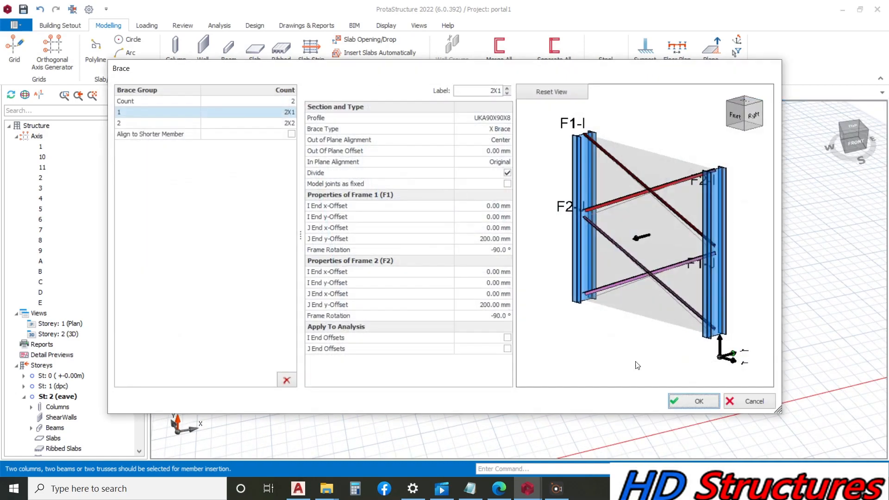
{"action": "left_click", "coordinate": [693, 401]}
Step: Insert the same two-brace X bracing group between the front columns of the middle bay between axes 6 and 7
{"action": "mouse_move", "coordinate": [657, 320]}
{"action": "middle_mouse_down"}
{"action": "mouse_move", "coordinate": [631, 310]}
{"action": "mouse_move", "coordinate": [641, 312]}
{"action": "middle_mouse_up"}
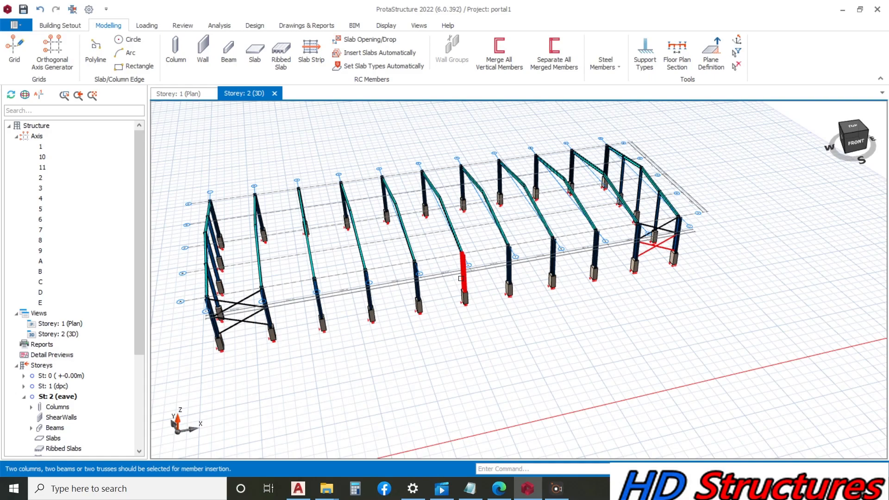
{"action": "left_click", "coordinate": [504, 278]}
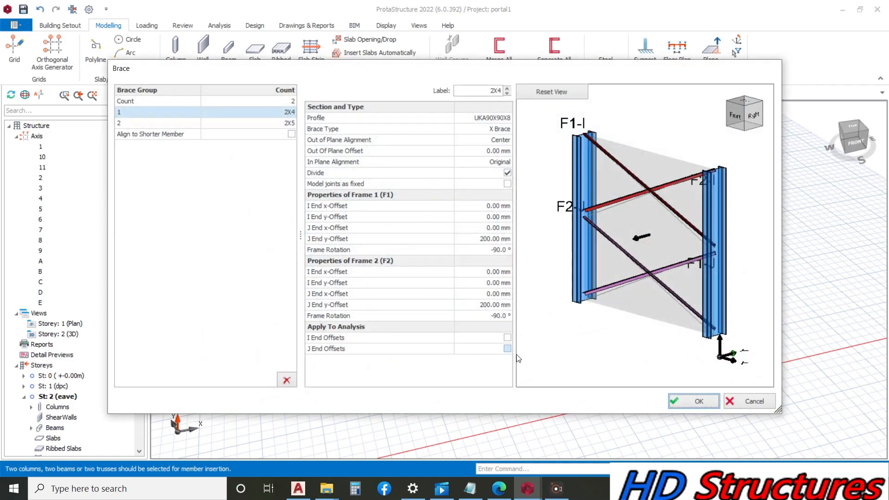
{"action": "left_click", "coordinate": [679, 400]}
Step: Insert the X bracing group between the rear columns of the end bay between axes 10 and 11
{"action": "middle_click_drag", "start_coordinate": [583, 324], "coordinate": [402, 316]}
{"action": "scroll", "coordinate": [364, 358], "scroll_direction": "up", "scroll_amount": 5}
{"action": "left_click", "coordinate": [370, 360]}
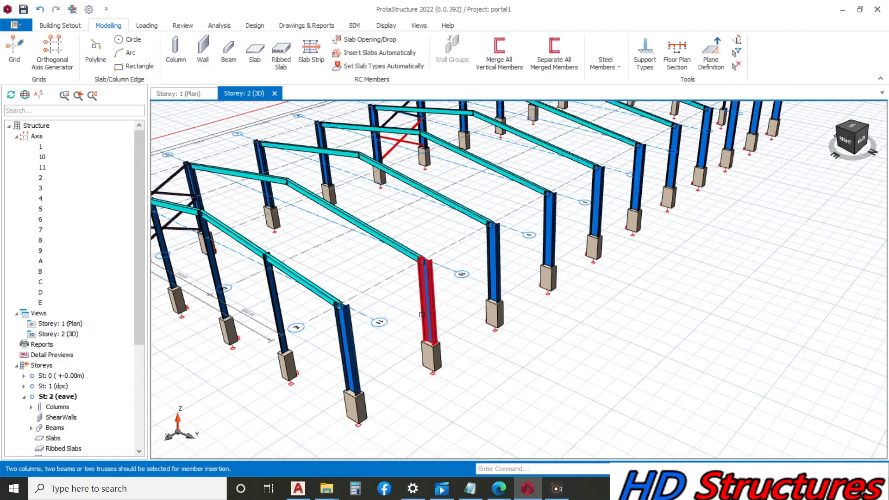
{"action": "left_click", "coordinate": [422, 322]}
{"action": "left_click", "coordinate": [710, 401]}
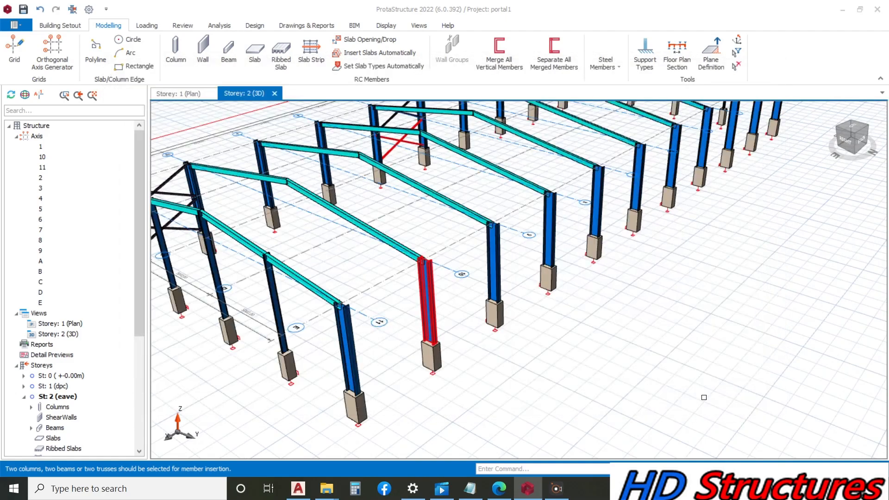
Step: Insert the X bracing group between the rear columns of the middle bay between axes 6 and 7
{"action": "scroll", "coordinate": [311, 292], "scroll_direction": "up", "scroll_amount": 5}
{"action": "scroll", "coordinate": [327, 282], "scroll_direction": "down", "scroll_amount": 8}
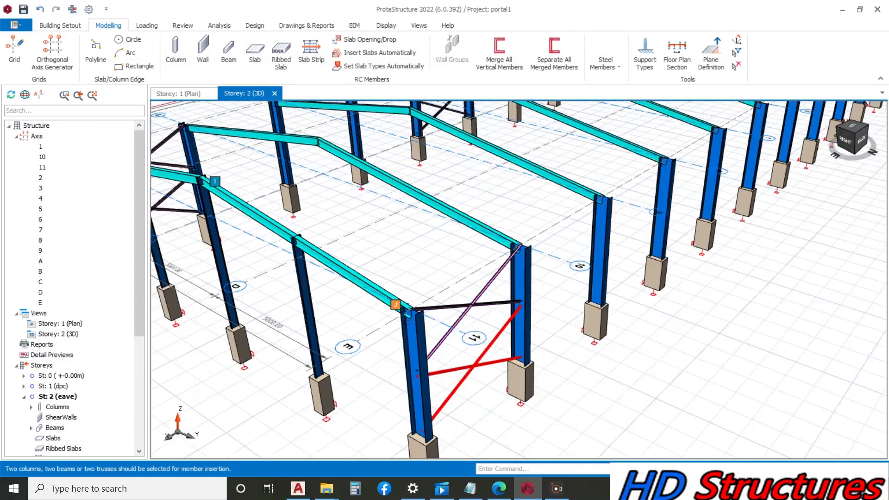
{"action": "middle_click_drag", "start_coordinate": [454, 343], "coordinate": [423, 343]}
{"action": "scroll", "coordinate": [423, 344], "scroll_direction": "down", "scroll_amount": 5}
{"action": "middle_click_drag", "start_coordinate": [654, 301], "coordinate": [631, 306]}
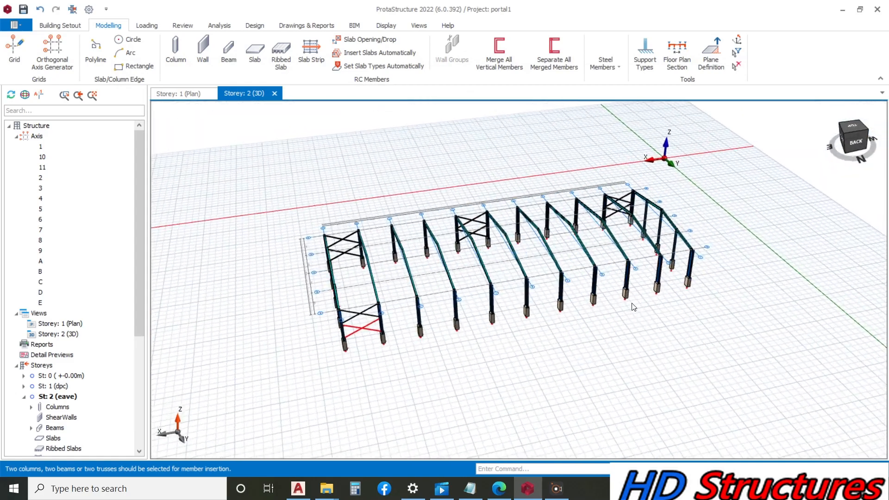
{"action": "scroll", "coordinate": [476, 326], "scroll_direction": "up", "scroll_amount": 8}
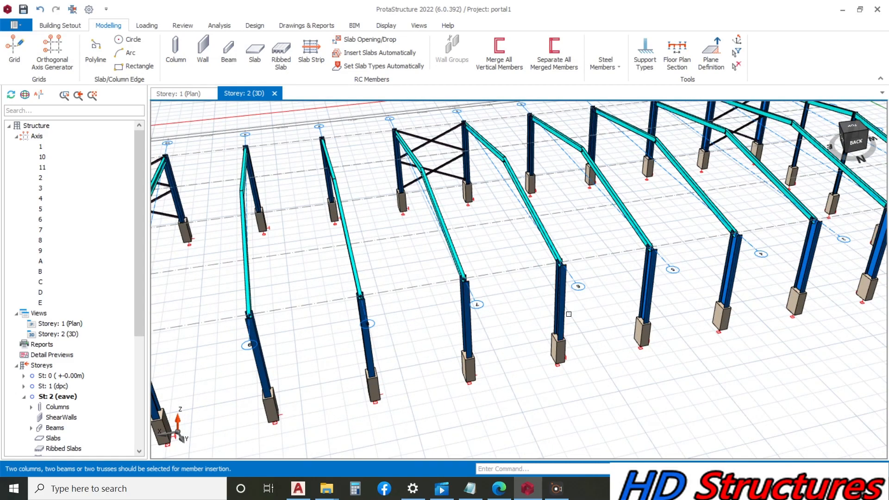
{"action": "left_click", "coordinate": [467, 315]}
{"action": "left_click", "coordinate": [558, 308]}
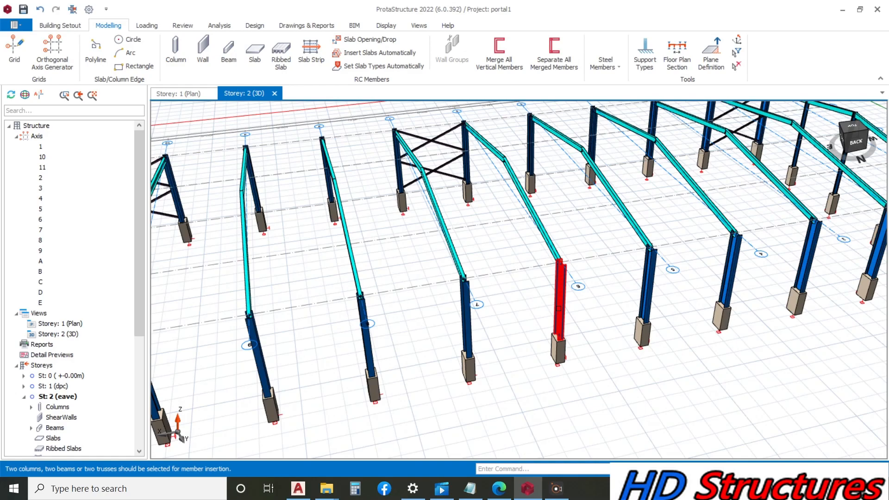
{"action": "left_click", "coordinate": [676, 398]}
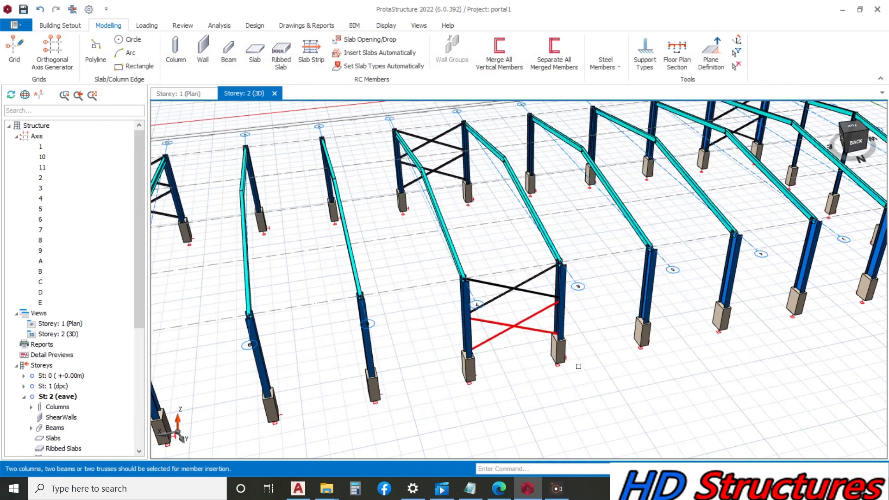
Step: Insert the X bracing group between the rear columns of the remaining end bay between axes 1 and 2
{"action": "middle_click_drag", "start_coordinate": [484, 329], "coordinate": [469, 329]}
{"action": "scroll", "coordinate": [435, 307], "scroll_direction": "down", "scroll_amount": 4}
{"action": "scroll", "coordinate": [687, 298], "scroll_direction": "up", "scroll_amount": 3}
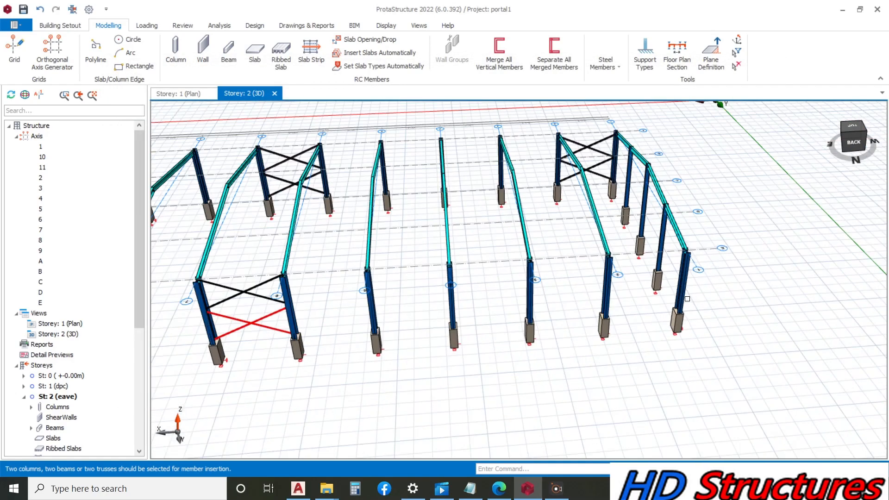
Step: Insert two stacked UKA90X90X8 X braces between the grid E side columns of the end bay on grids 1 and 2
{"action": "left_click", "coordinate": [612, 296]}
{"action": "left_click", "coordinate": [681, 293]}
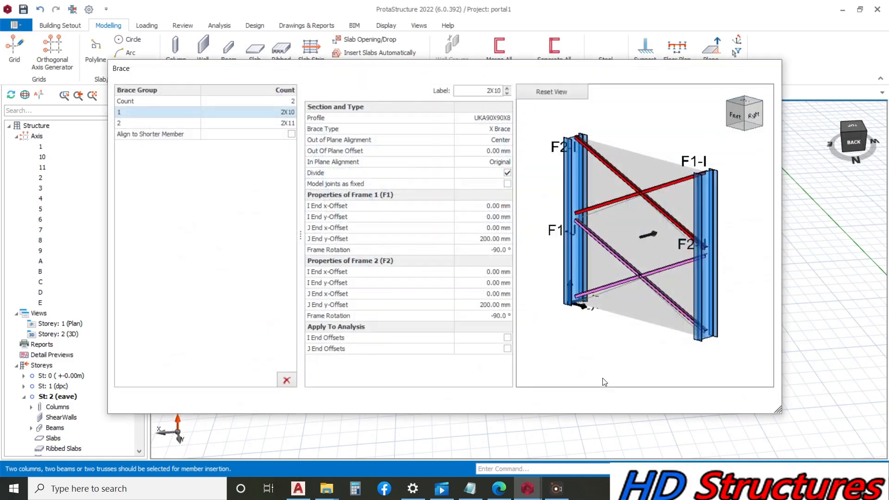
{"action": "left_click", "coordinate": [677, 398]}
Step: Start roof X bracing between the grid 10 and 11 rafters on the C–E slope, setting both J End y-Offsets of brace group 1 to 0 mm
{"action": "mouse_move", "coordinate": [597, 319]}
{"action": "middle_mouse_down"}
{"action": "mouse_move", "coordinate": [572, 316]}
{"action": "mouse_move", "coordinate": [580, 318]}
{"action": "middle_mouse_up"}
{"action": "scroll", "coordinate": [370, 310], "scroll_direction": "up", "scroll_amount": 8}
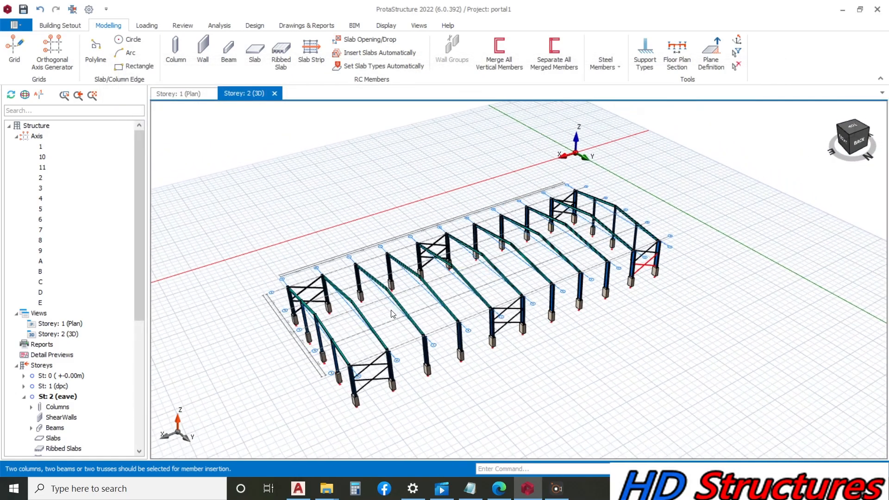
{"action": "left_click", "coordinate": [379, 301]}
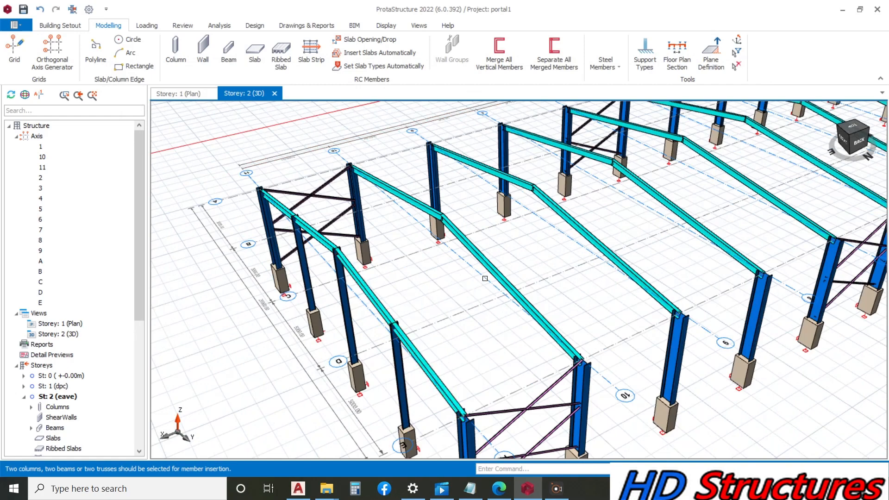
{"action": "left_click", "coordinate": [487, 272]}
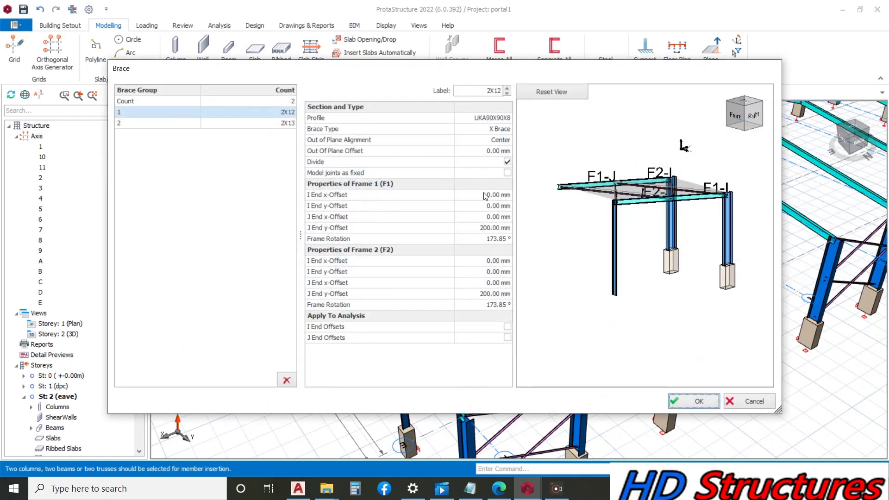
{"action": "left_click", "coordinate": [487, 226]}
{"action": "type", "text": "0"}
{"action": "key", "text": "Return"}
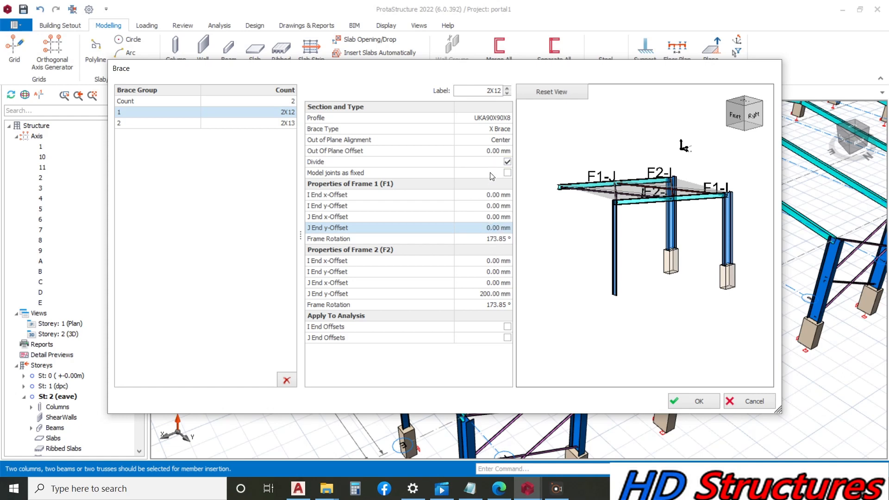
{"action": "left_click", "coordinate": [487, 295]}
{"action": "type", "text": "0"}
{"action": "key", "text": "Return"}
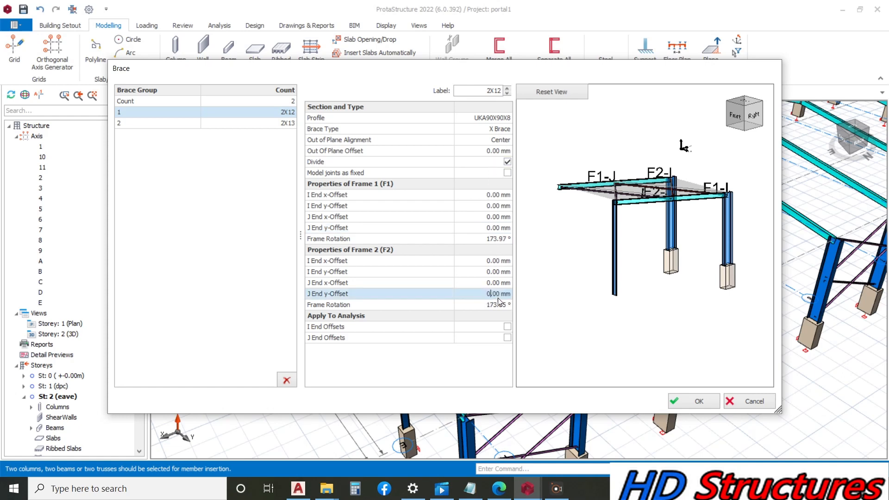
Step: Set the J End y-Offset of both frames in brace group 2 to 0 mm and insert the roof bracing
{"action": "left_click", "coordinate": [218, 123]}
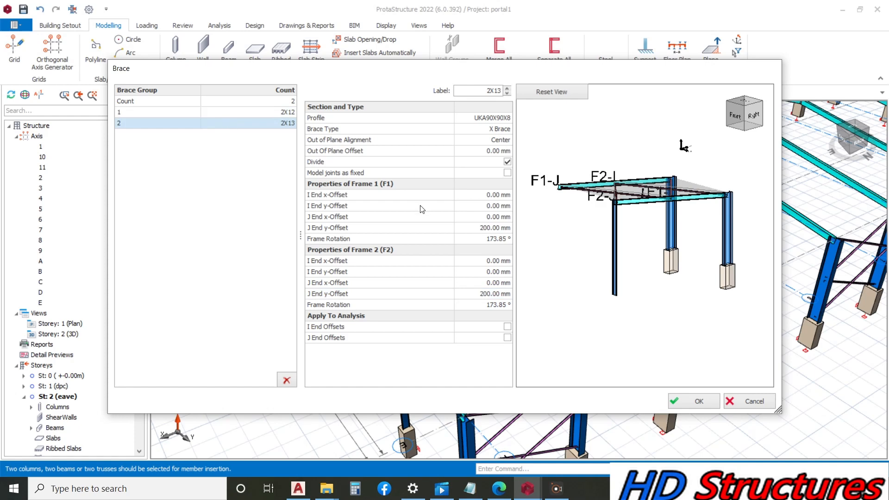
{"action": "left_click", "coordinate": [464, 294]}
{"action": "type", "text": "0"}
{"action": "left_click", "coordinate": [494, 228]}
{"action": "type", "text": "0"}
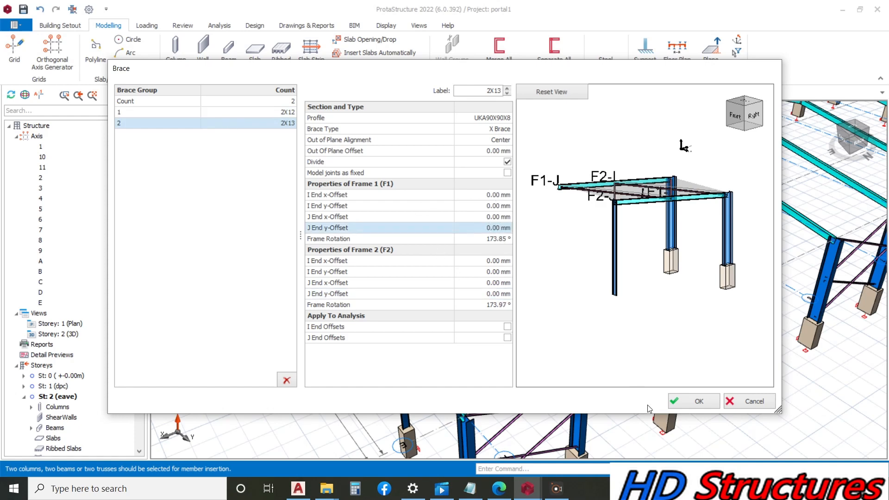
{"action": "left_click", "coordinate": [698, 401]}
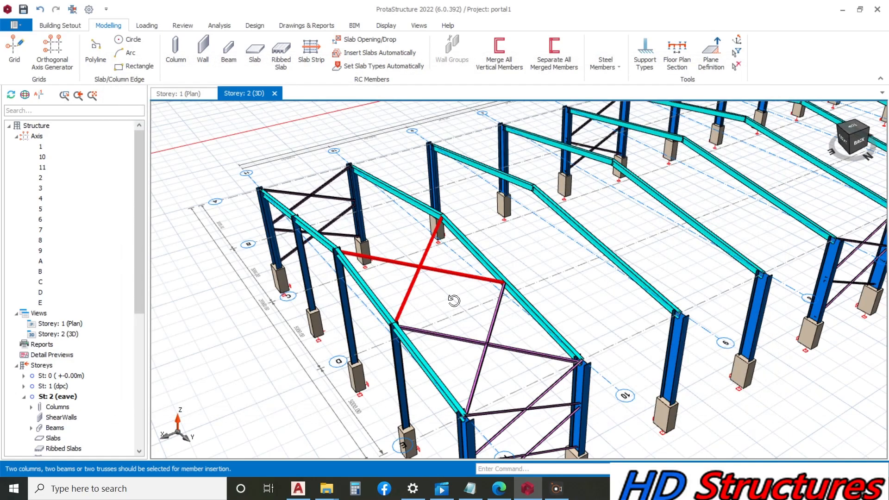
Step: Insert the matching UKA90X90X8 roof X braces between the grid 10 and 11 rafters on the A–C slope
{"action": "scroll", "coordinate": [497, 310], "scroll_direction": "up", "scroll_amount": 3}
{"action": "middle_click_drag", "start_coordinate": [497, 311], "coordinate": [483, 318]}
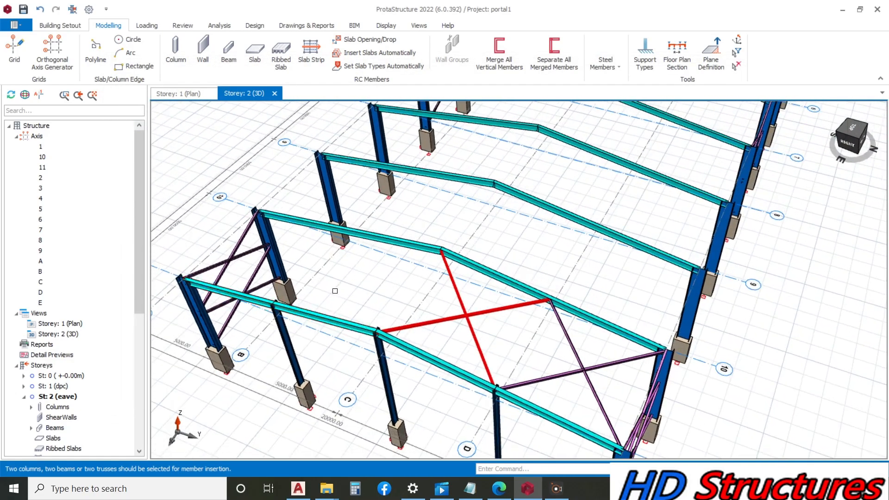
{"action": "left_click", "coordinate": [388, 245]}
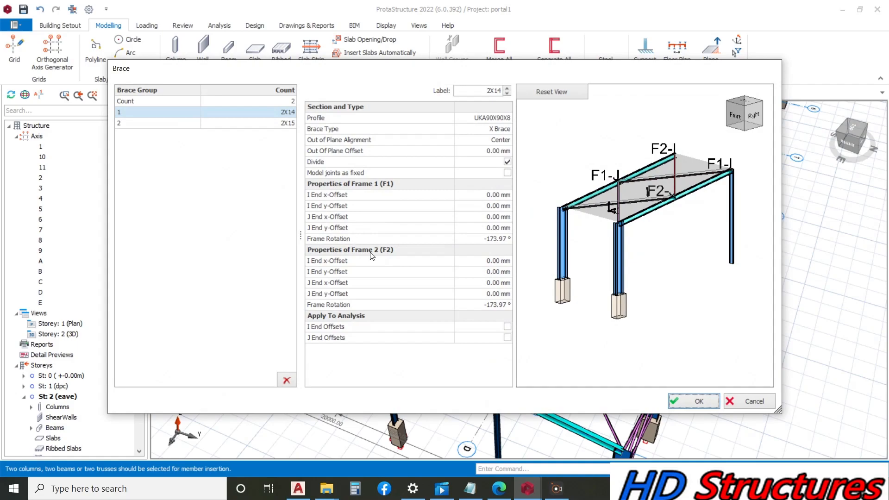
{"action": "left_click", "coordinate": [675, 402]}
Step: Insert UKA90X90X8 roof X braces between the grid 6 and 7 rafters on the C–E slope
{"action": "scroll", "coordinate": [441, 333], "scroll_direction": "down", "scroll_amount": 5}
{"action": "middle_click_drag", "start_coordinate": [441, 333], "coordinate": [384, 335]}
{"action": "scroll", "coordinate": [384, 335], "scroll_direction": "down", "scroll_amount": 2}
{"action": "scroll", "coordinate": [609, 330], "scroll_direction": "up", "scroll_amount": 3}
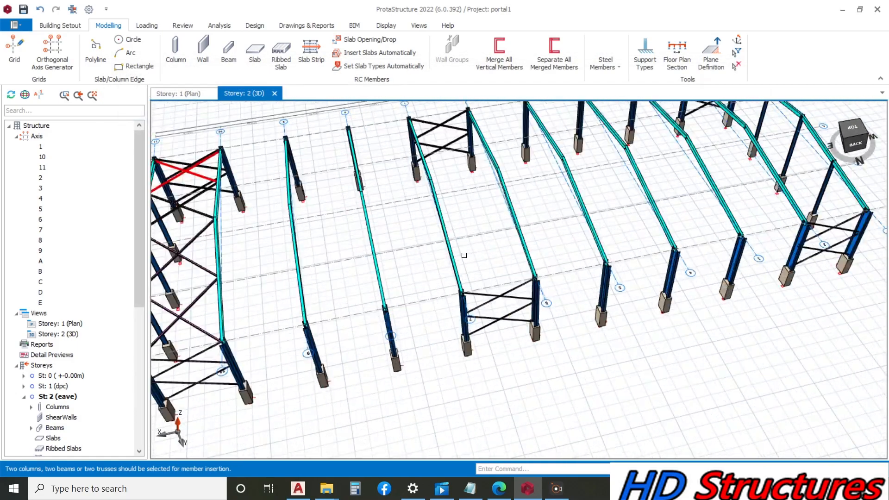
{"action": "left_click", "coordinate": [528, 246]}
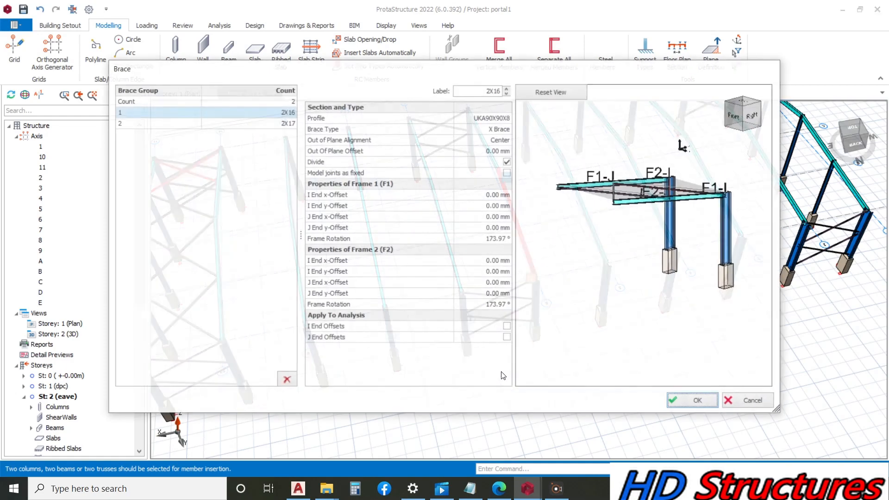
{"action": "left_click", "coordinate": [687, 402]}
Step: Insert UKA90X90X8 roof X braces between the grid 6 and 7 rafters on the A–C slope
{"action": "scroll", "coordinate": [416, 213], "scroll_direction": "up", "scroll_amount": 3}
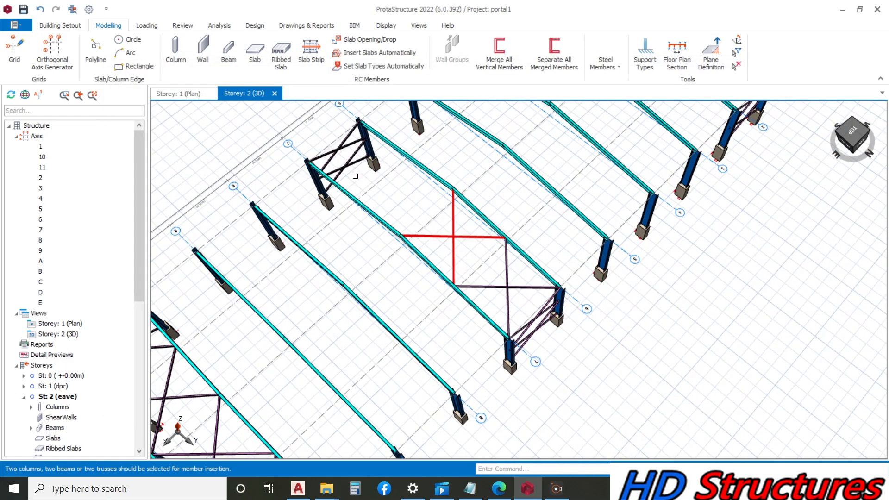
{"action": "left_click", "coordinate": [413, 165]}
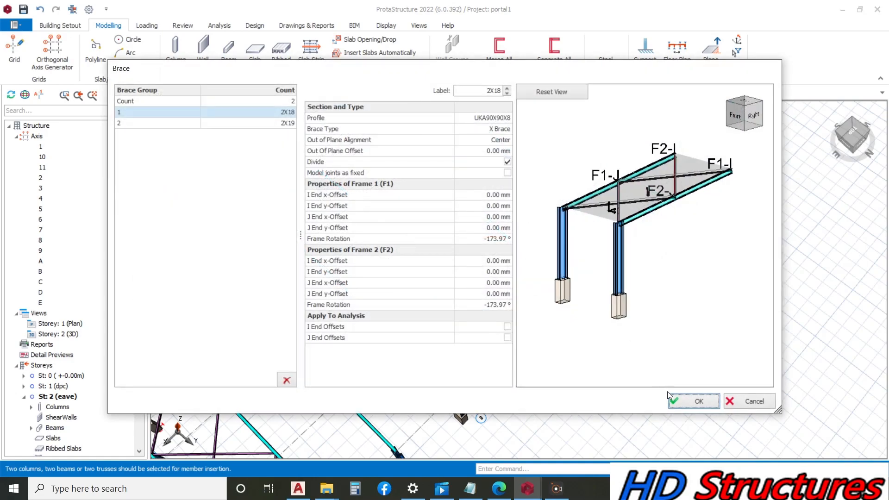
{"action": "left_click", "coordinate": [670, 397]}
Step: Insert roof X braces between the grid 1 and 2 rafters on the C–E slope, keeping the current brace settings
{"action": "middle_click_drag", "start_coordinate": [546, 348], "coordinate": [396, 271]}
{"action": "middle_click_drag", "start_coordinate": [549, 185], "coordinate": [602, 211]}
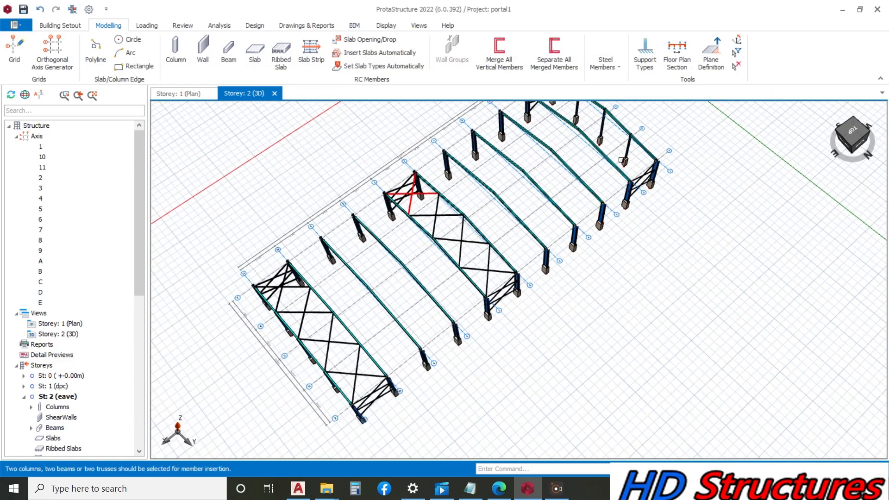
{"action": "scroll", "coordinate": [453, 357], "scroll_direction": "down", "scroll_amount": 2}
{"action": "scroll", "coordinate": [557, 227], "scroll_direction": "up", "scroll_amount": 6}
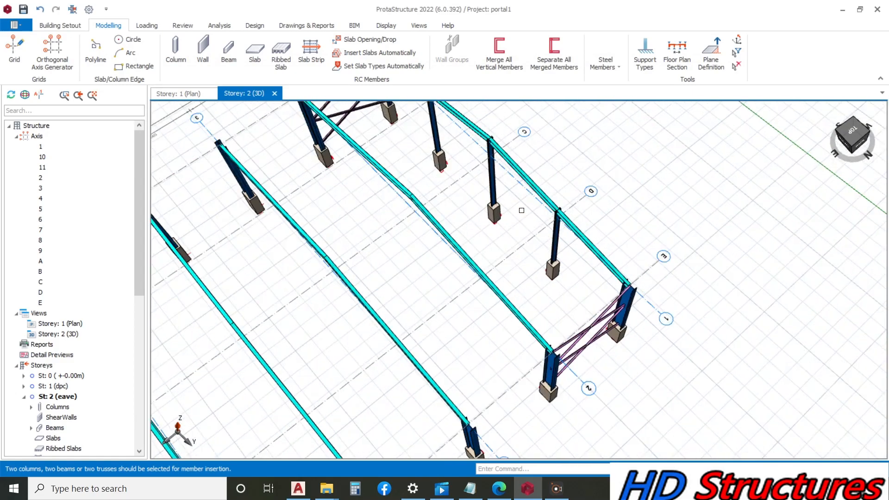
{"action": "left_click", "coordinate": [545, 191]}
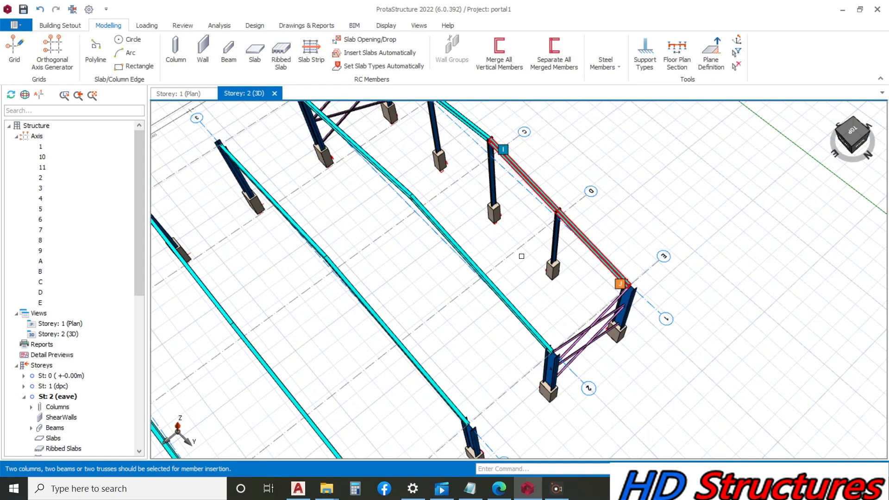
{"action": "left_click", "coordinate": [503, 300]}
{"action": "left_click", "coordinate": [682, 396]}
Step: Complete the grid 1 to 2 end bay with roof X braces between the rafters on the A–C slope
{"action": "scroll", "coordinate": [528, 301], "scroll_direction": "down", "scroll_amount": 3}
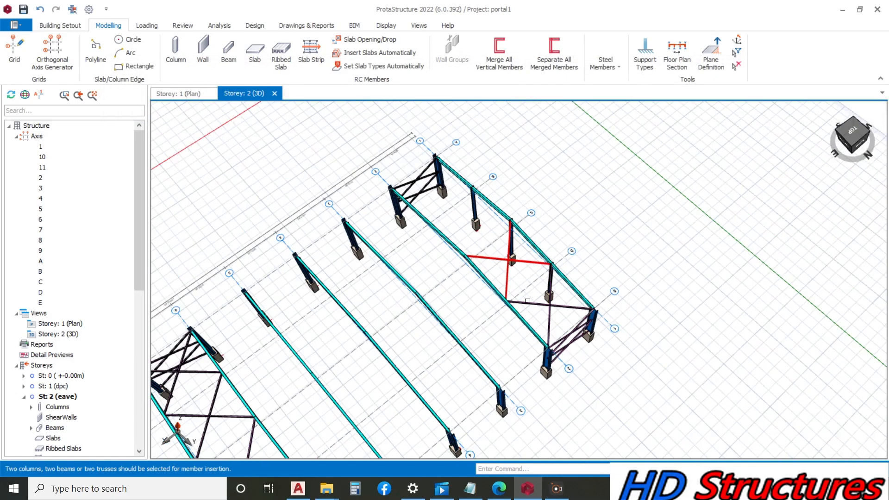
{"action": "left_click", "coordinate": [467, 201]}
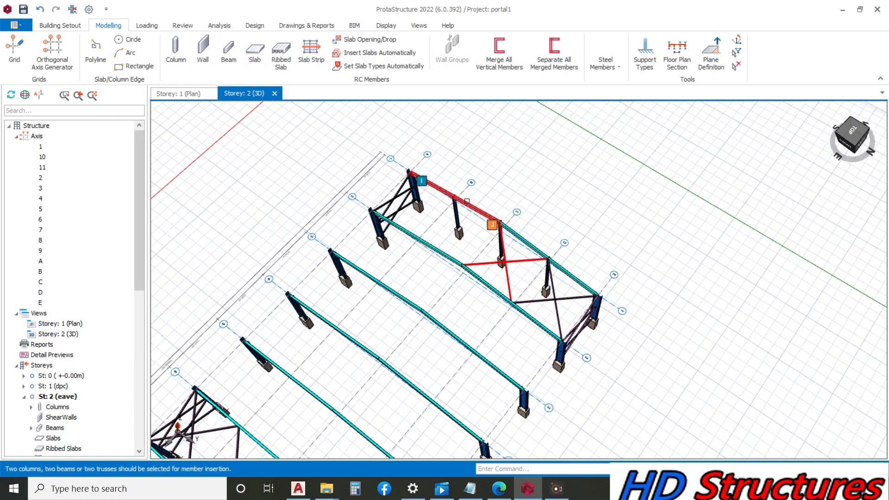
{"action": "left_click", "coordinate": [511, 306]}
{"action": "left_click", "coordinate": [682, 405]}
{"action": "mouse_move", "coordinate": [600, 337]}
{"action": "middle_mouse_down"}
{"action": "mouse_move", "coordinate": [498, 300]}
{"action": "mouse_move", "coordinate": [478, 304]}
{"action": "mouse_move", "coordinate": [561, 284]}
{"action": "mouse_move", "coordinate": [502, 304]}
{"action": "mouse_move", "coordinate": [458, 303]}
{"action": "mouse_move", "coordinate": [519, 314]}
{"action": "middle_mouse_up"}
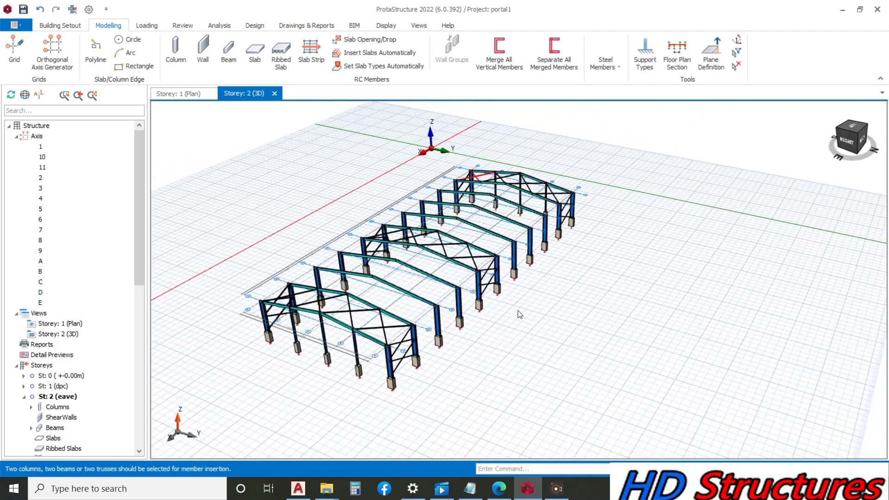
{"action": "scroll", "coordinate": [395, 273], "scroll_direction": "up", "scroll_amount": 5}
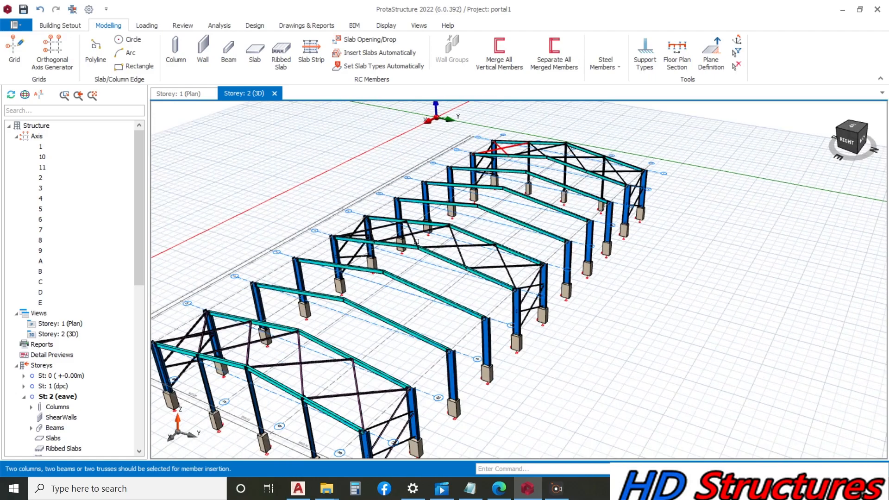
{"action": "mouse_move", "coordinate": [429, 225]}
{"action": "middle_mouse_down"}
{"action": "mouse_move", "coordinate": [460, 223]}
{"action": "mouse_move", "coordinate": [431, 244]}
{"action": "middle_mouse_up"}
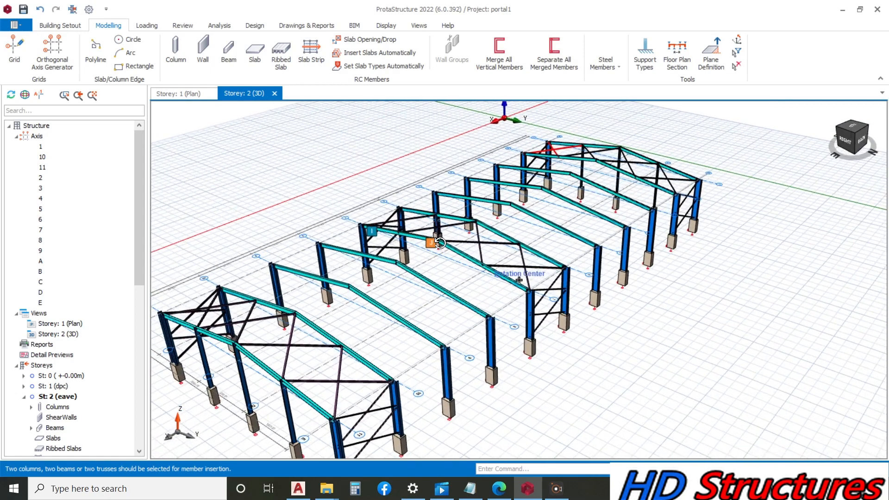
{"action": "right_click", "coordinate": [489, 236]}
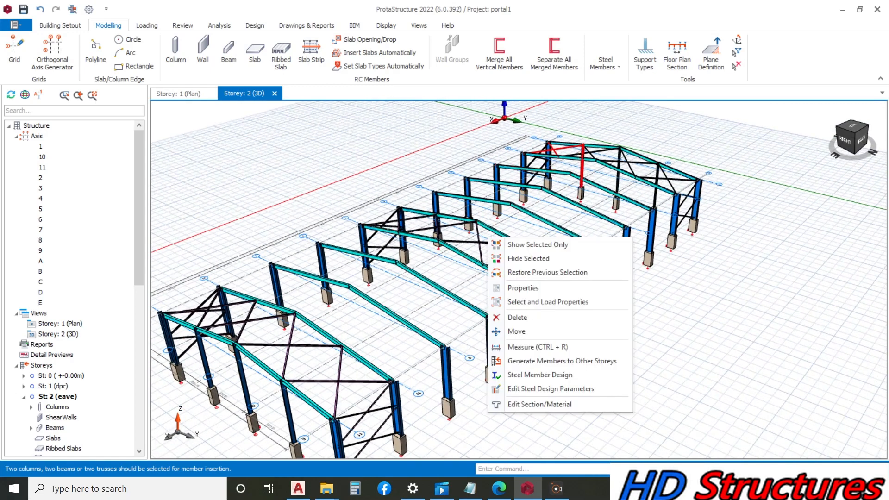
{"action": "left_click", "coordinate": [622, 131]}
{"action": "left_click", "coordinate": [593, 69]}
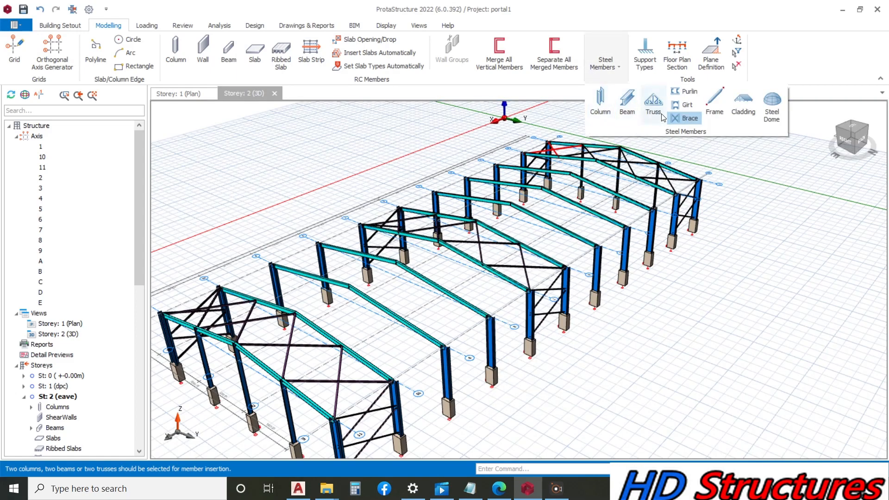
{"action": "left_click", "coordinate": [682, 93]}
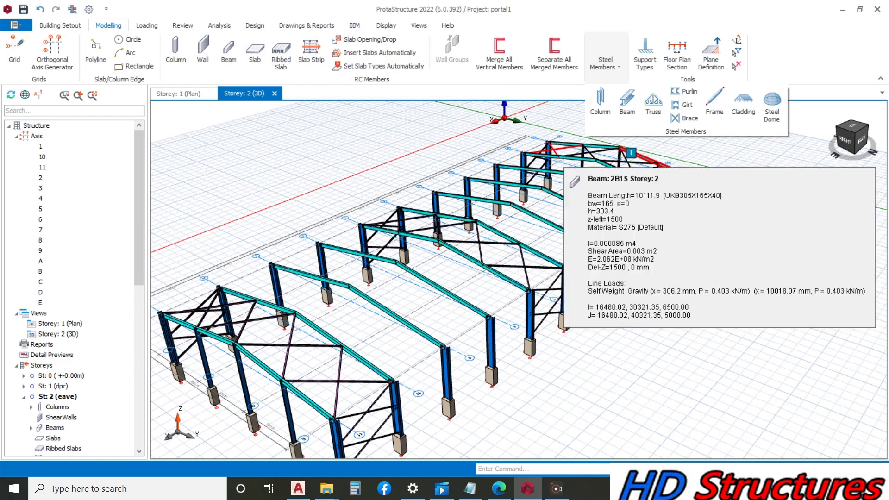
{"action": "left_click", "coordinate": [655, 165]}
{"action": "left_click", "coordinate": [265, 371]}
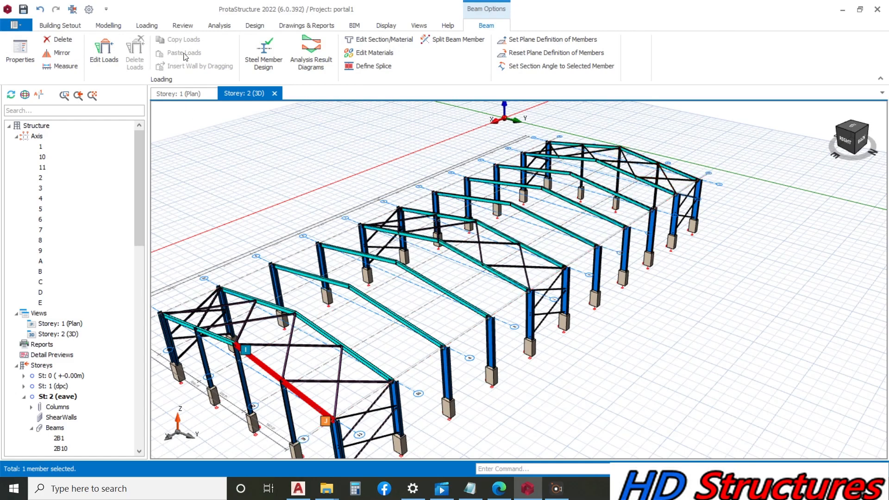
Step: Start a steel purlin layout spanning between the end-frame rafters on the C–E roof slope
{"action": "left_click", "coordinate": [106, 26]}
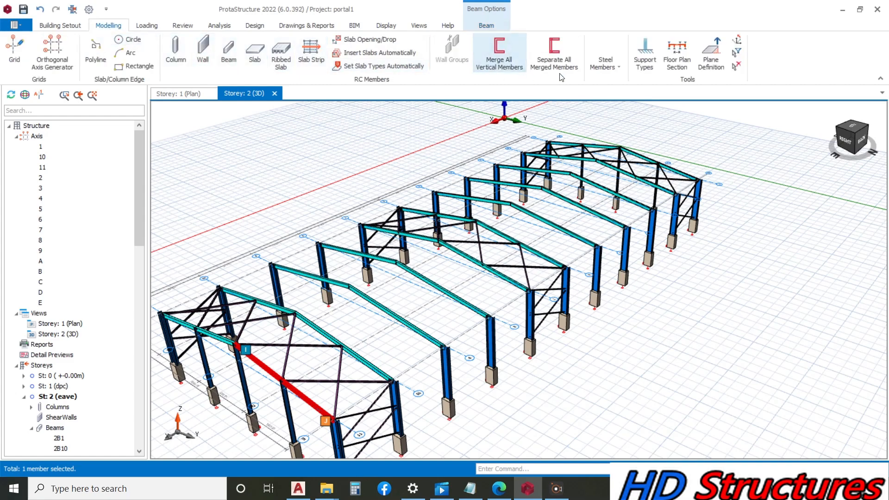
{"action": "left_click", "coordinate": [622, 74]}
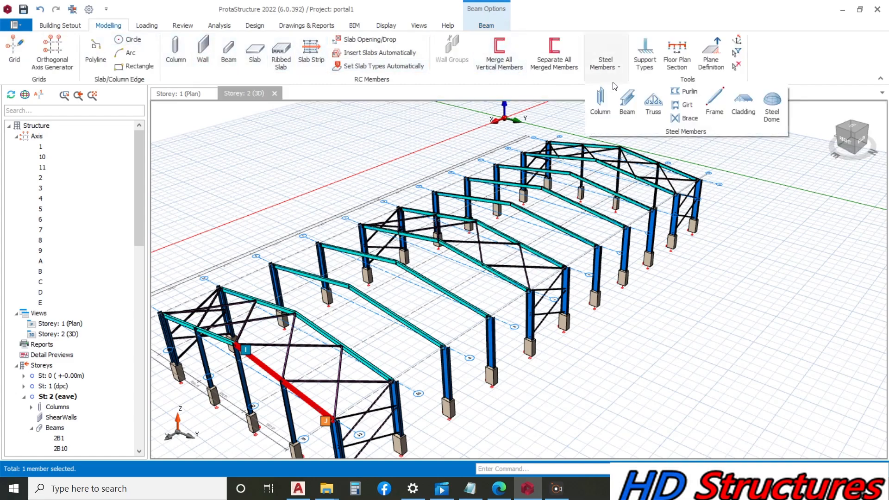
{"action": "left_click", "coordinate": [678, 96]}
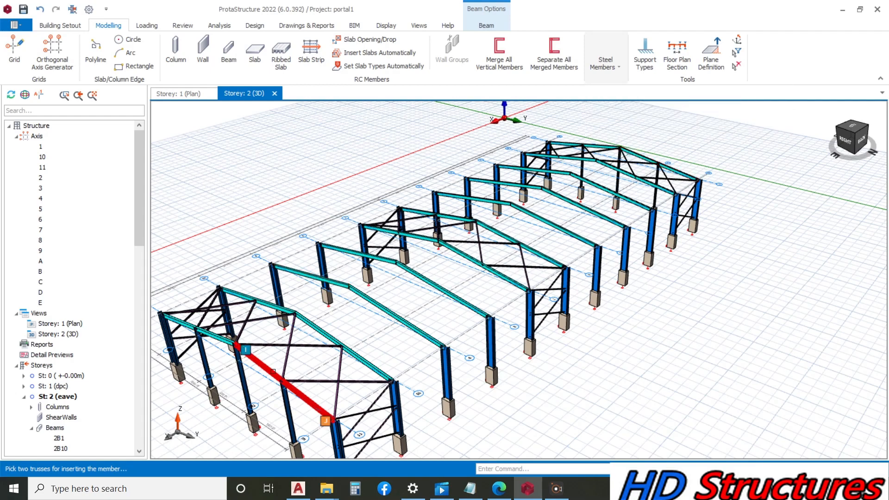
{"action": "left_click", "coordinate": [363, 219]}
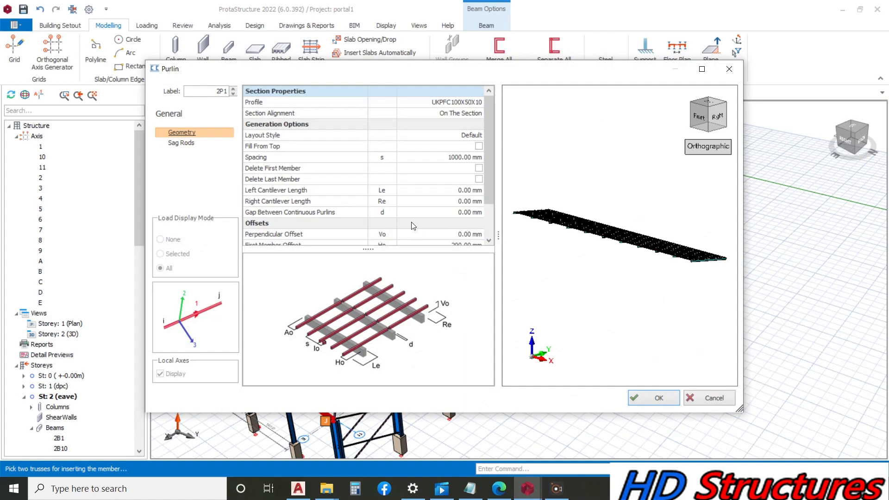
{"action": "scroll", "coordinate": [587, 203], "scroll_direction": "up", "scroll_amount": 5}
{"action": "scroll", "coordinate": [587, 201], "scroll_direction": "down", "scroll_amount": 5}
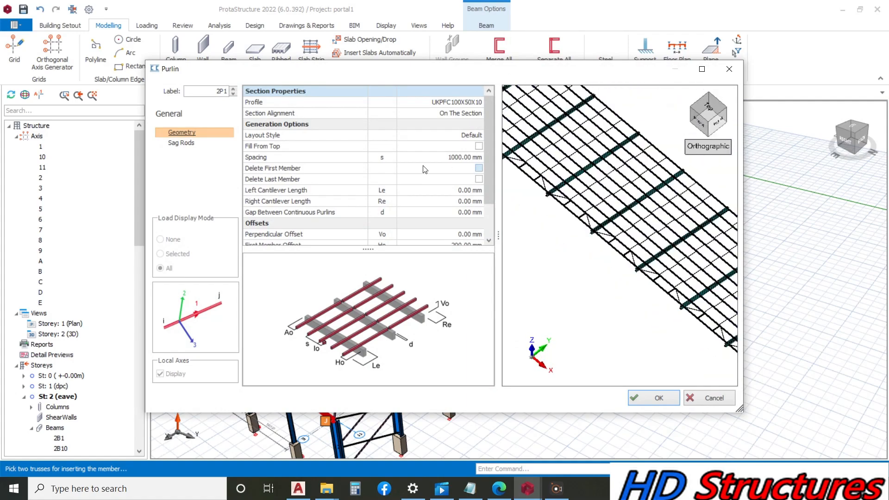
Step: Set the purlin profile to the LOGZ200x25 section from the Malaysian steel database
{"action": "left_click", "coordinate": [440, 103]}
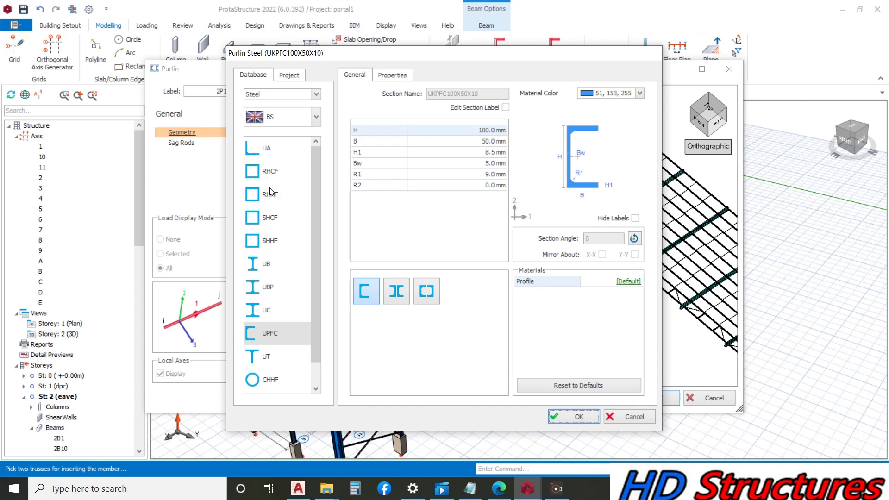
{"action": "scroll", "coordinate": [271, 191], "scroll_direction": "down", "scroll_amount": 1}
{"action": "left_click", "coordinate": [316, 118]}
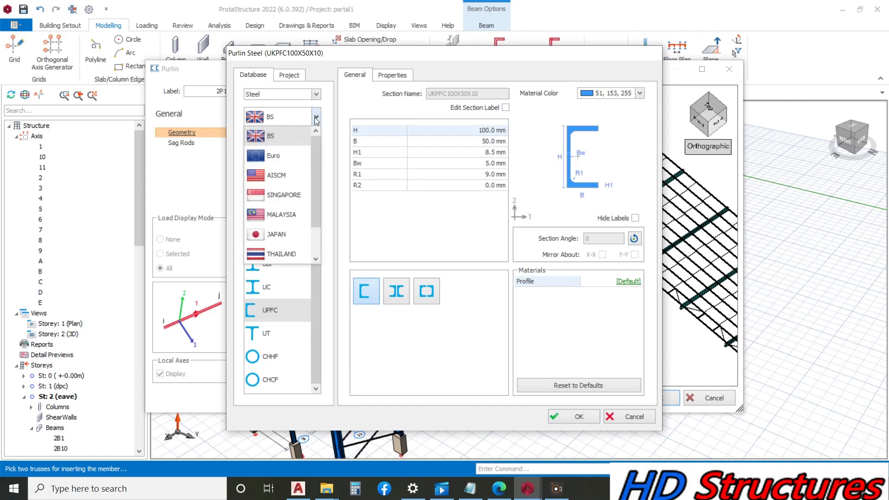
{"action": "left_click", "coordinate": [287, 215]}
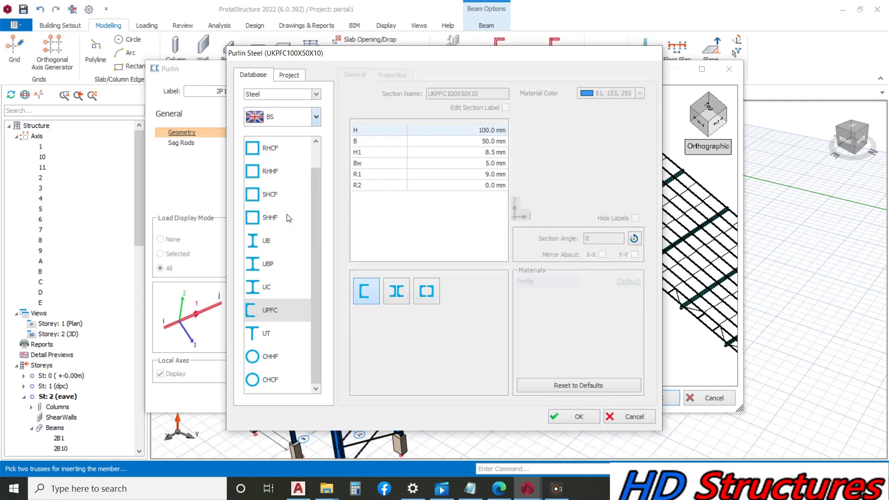
{"action": "scroll", "coordinate": [281, 226], "scroll_direction": "down", "scroll_amount": 3}
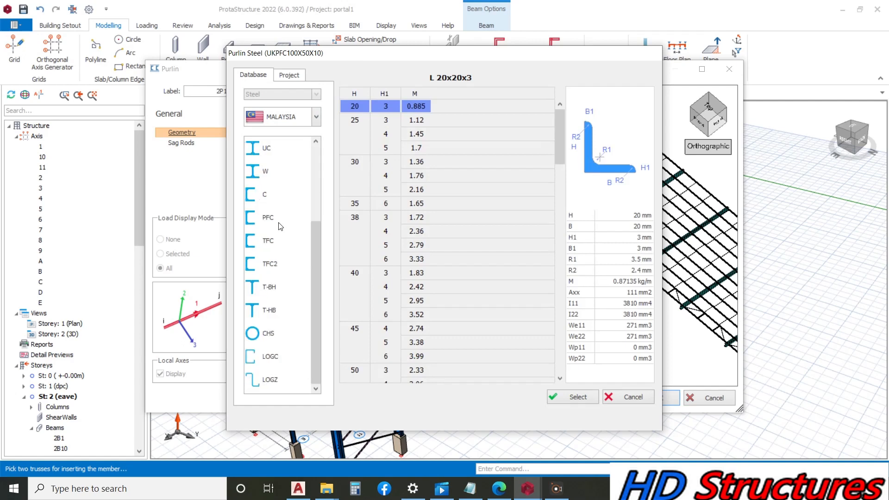
{"action": "left_click", "coordinate": [267, 382]}
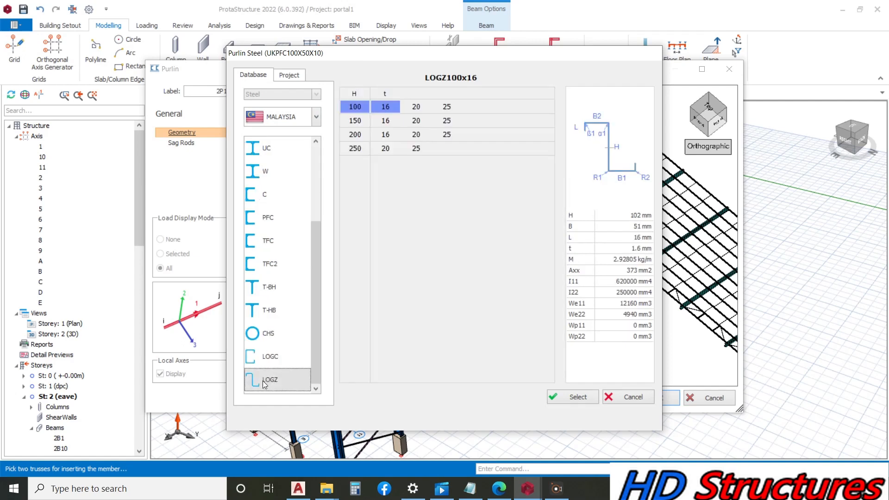
{"action": "left_click", "coordinate": [358, 135]}
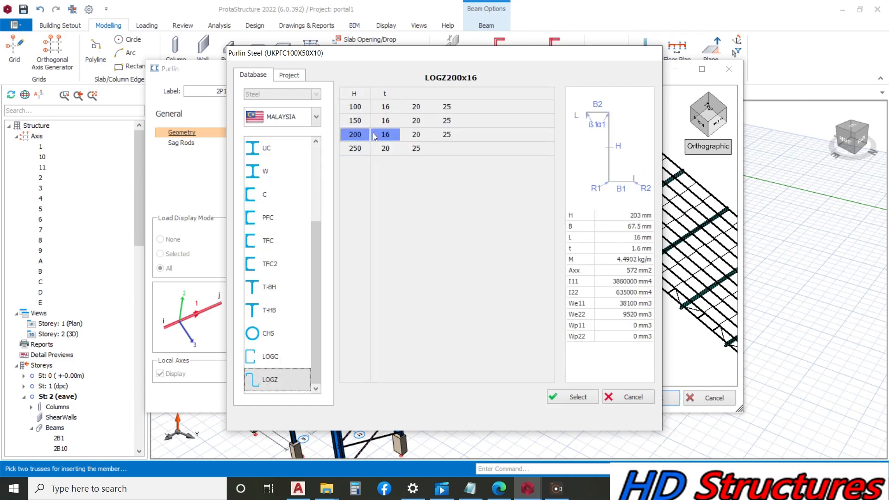
{"action": "left_click", "coordinate": [414, 134]}
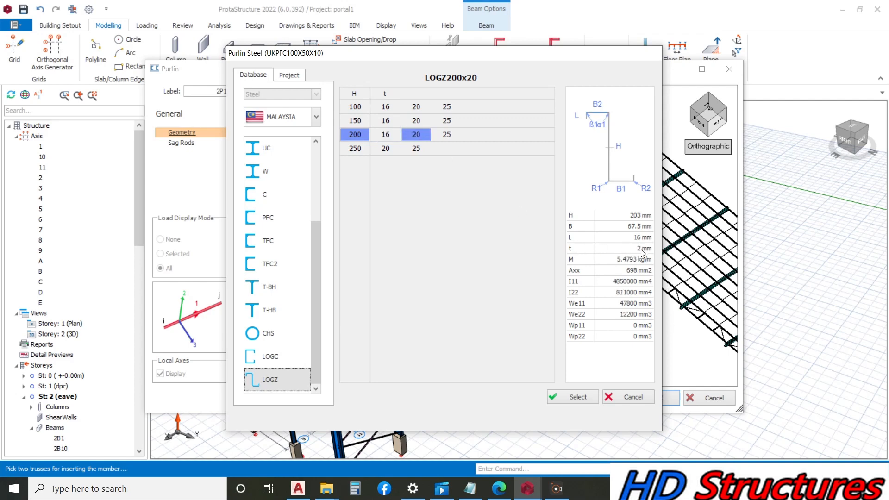
{"action": "left_click", "coordinate": [446, 135]}
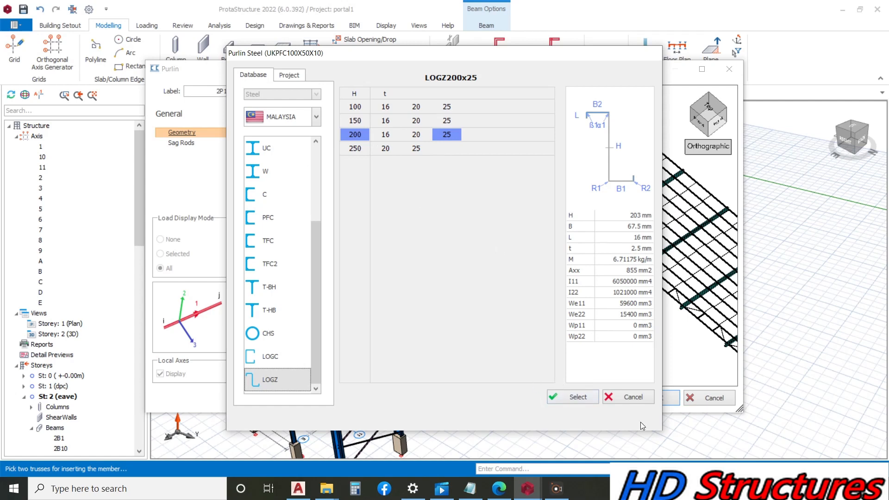
{"action": "left_click", "coordinate": [578, 395]}
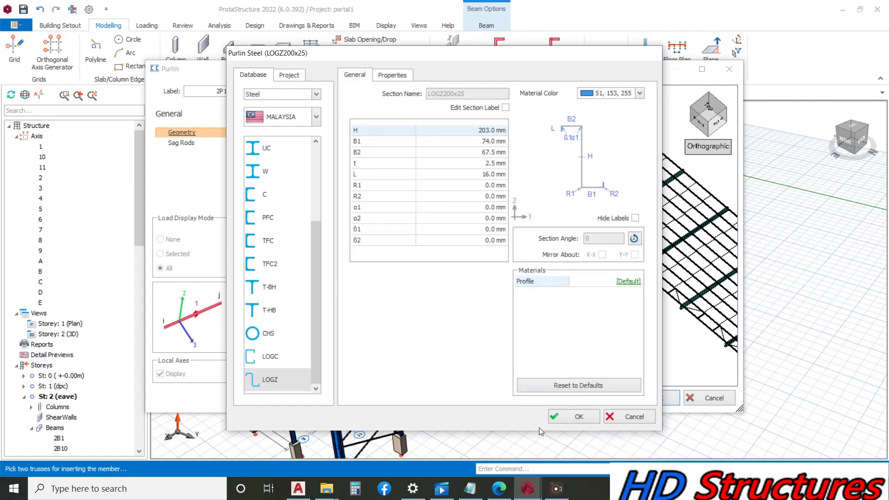
{"action": "left_click", "coordinate": [554, 416]}
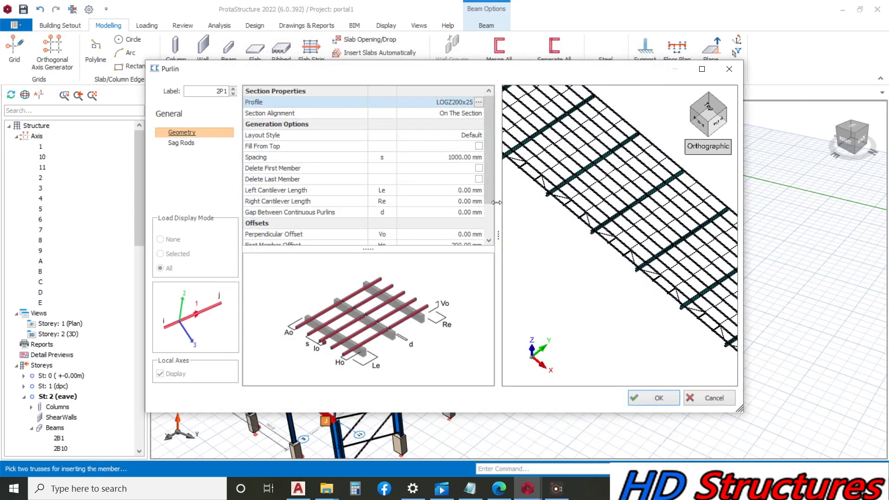
Step: Turn off the profile hanger and the ridge rod for the purlin sag rods
{"action": "left_click", "coordinate": [457, 157]}
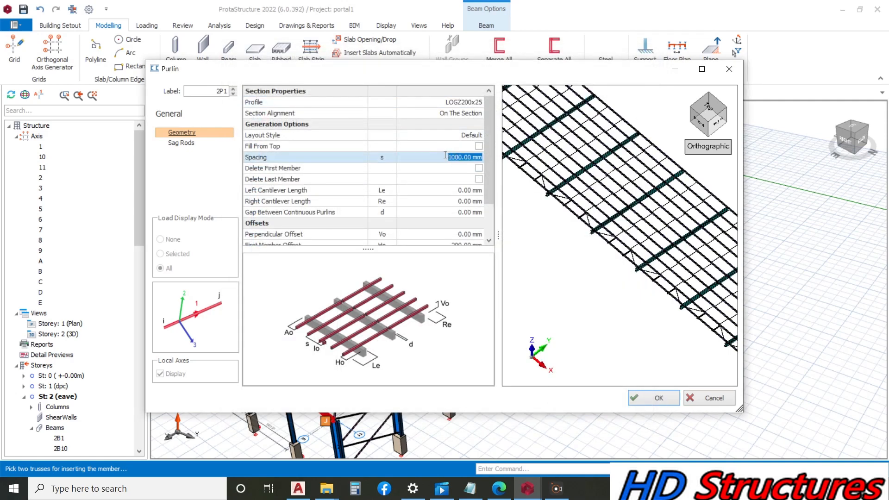
{"action": "left_click_drag", "start_coordinate": [490, 177], "coordinate": [491, 198]}
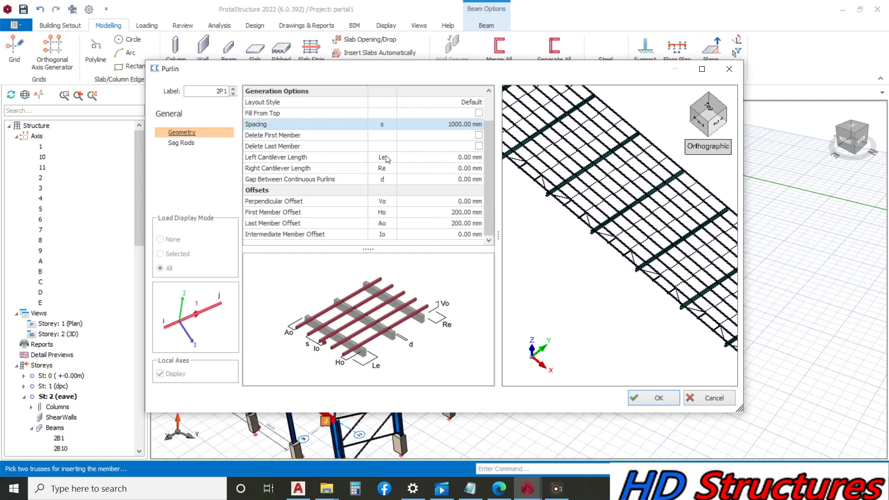
{"action": "left_click", "coordinate": [182, 144]}
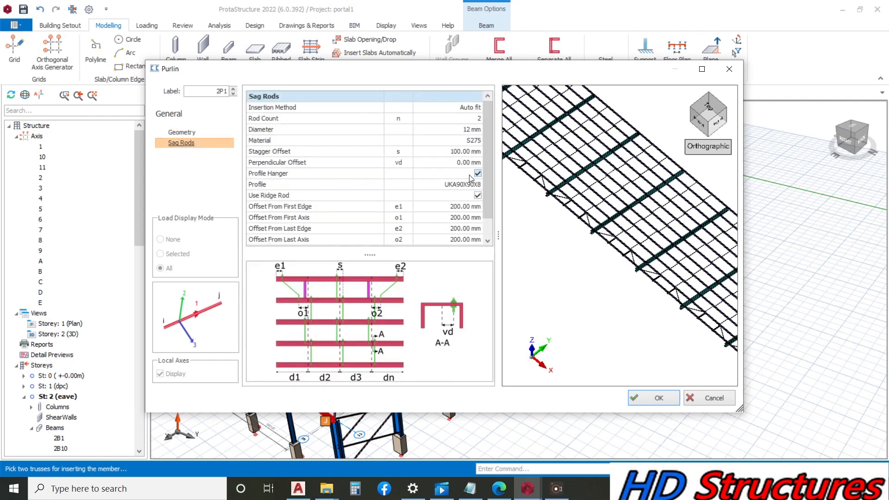
{"action": "left_click", "coordinate": [477, 173]}
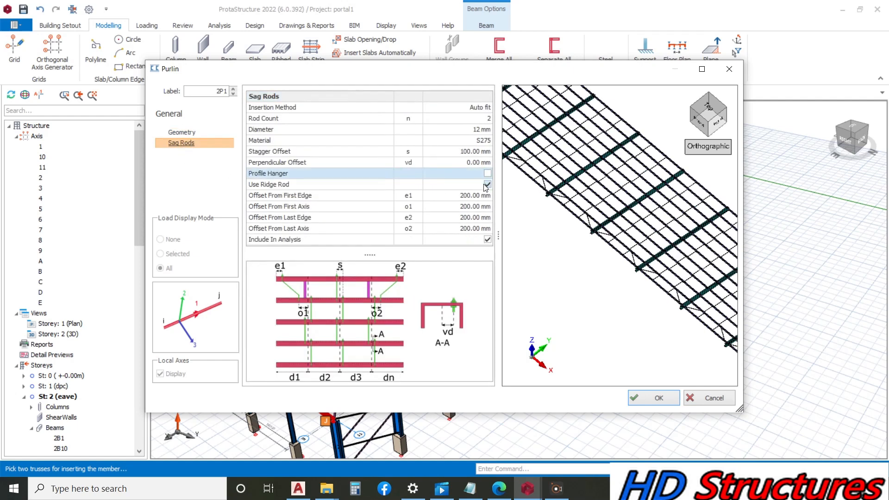
{"action": "left_click", "coordinate": [486, 185]}
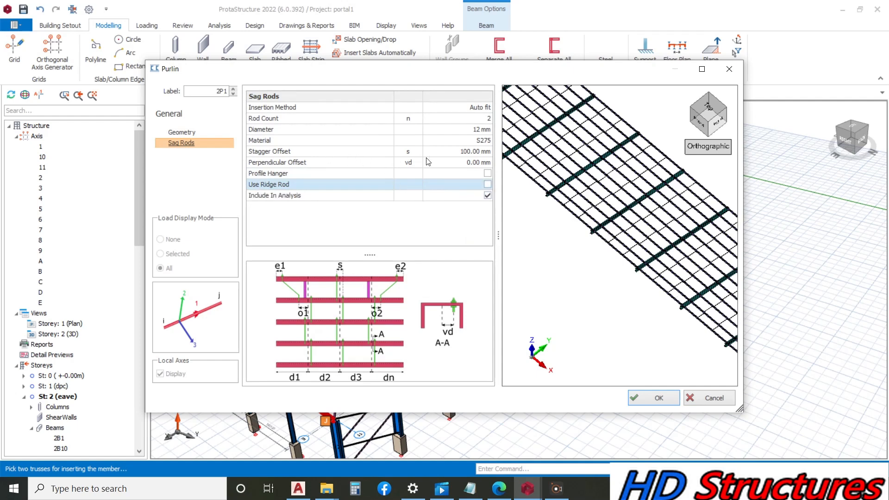
{"action": "scroll", "coordinate": [536, 171], "scroll_direction": "up", "scroll_amount": 3}
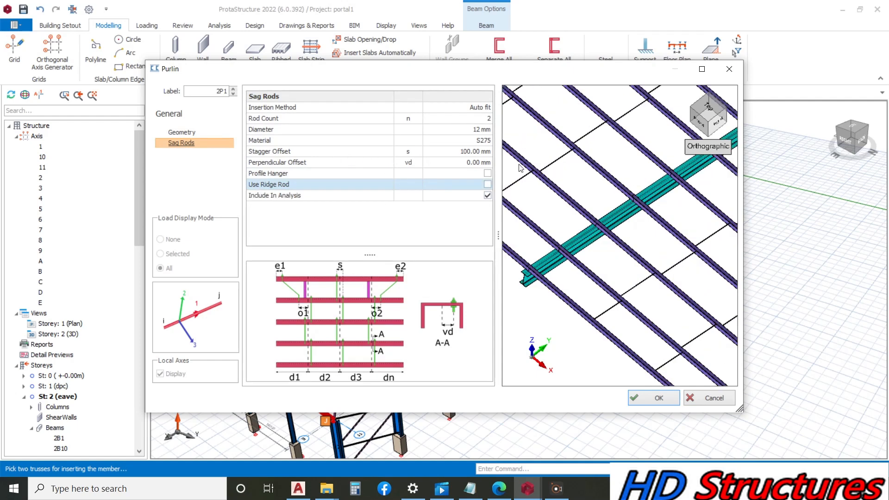
Step: Set the sag rod stagger offset to 0 mm and insert the purlins on the C–E roof slope
{"action": "left_click", "coordinate": [455, 153]}
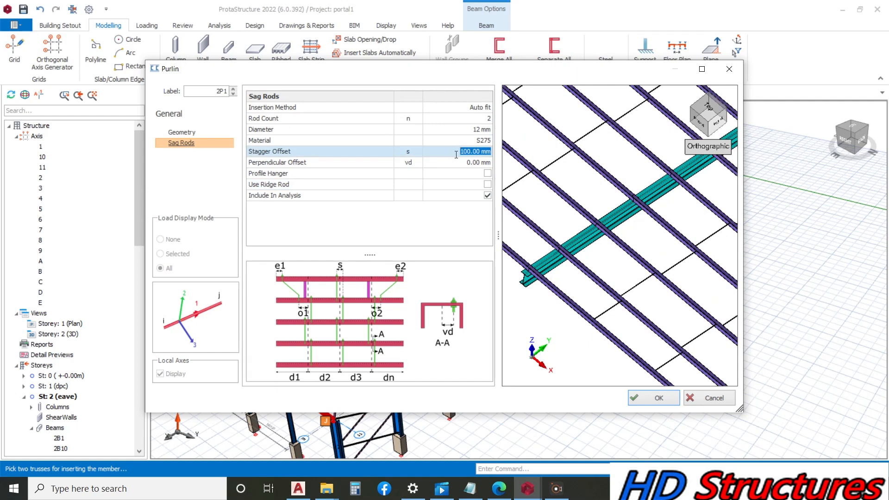
{"action": "type", "text": "0"}
{"action": "key", "text": "Return"}
{"action": "left_click", "coordinate": [475, 163]}
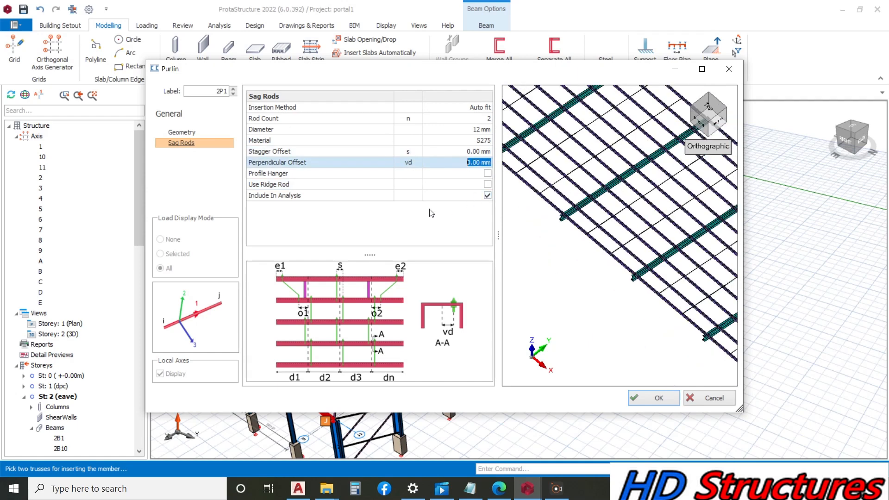
{"action": "left_click", "coordinate": [649, 398]}
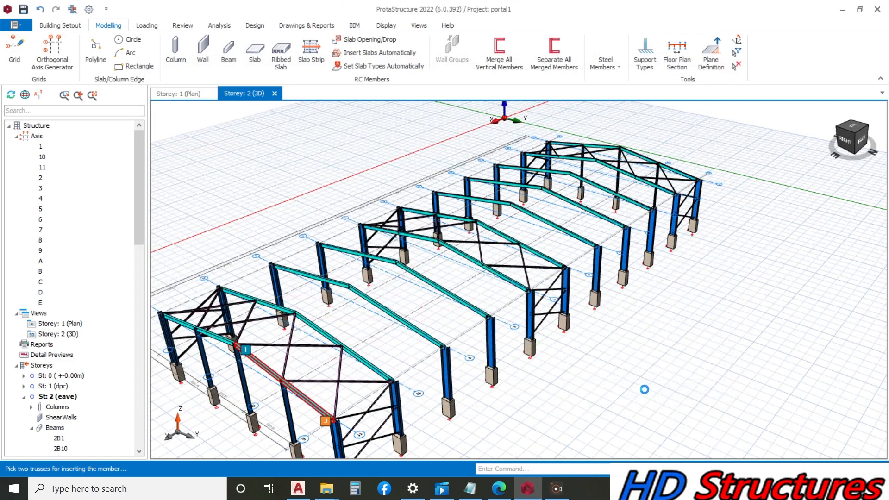
Step: Insert purlins between the end-frame rafters on the A–C roof slope with the current LOGZ200x25 settings, and save the project
{"action": "scroll", "coordinate": [346, 368], "scroll_direction": "up", "scroll_amount": 10}
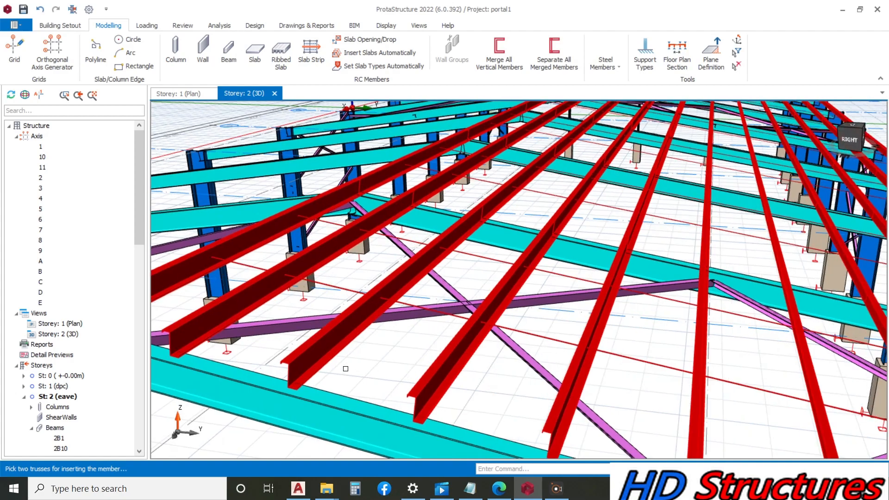
{"action": "middle_click_drag", "start_coordinate": [346, 369], "coordinate": [373, 303]}
{"action": "scroll", "coordinate": [376, 279], "scroll_direction": "down", "scroll_amount": 8}
{"action": "right_click", "coordinate": [372, 302]}
{"action": "left_click", "coordinate": [274, 348]}
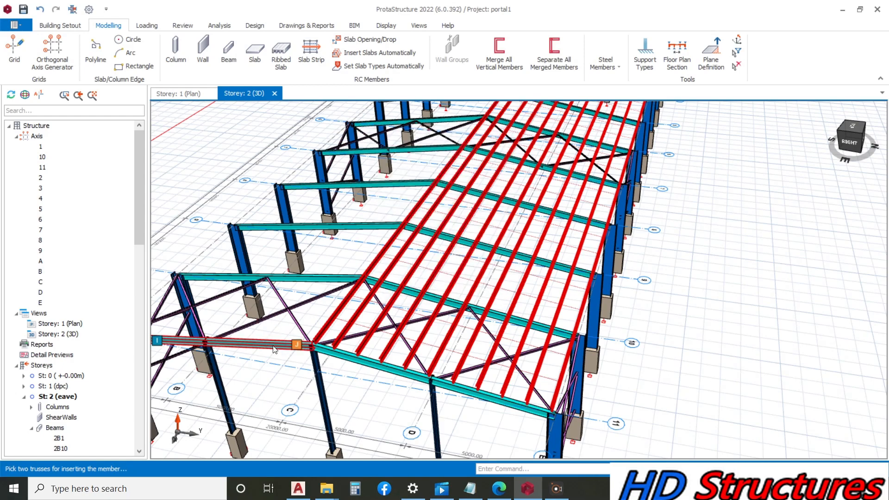
{"action": "scroll", "coordinate": [275, 346], "scroll_direction": "down", "scroll_amount": 1}
{"action": "scroll", "coordinate": [303, 335], "scroll_direction": "down", "scroll_amount": 4}
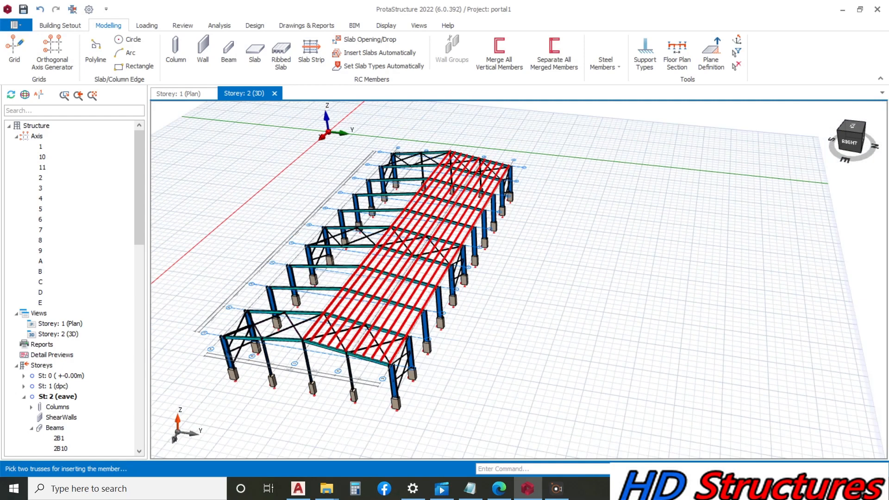
{"action": "left_click", "coordinate": [435, 154]}
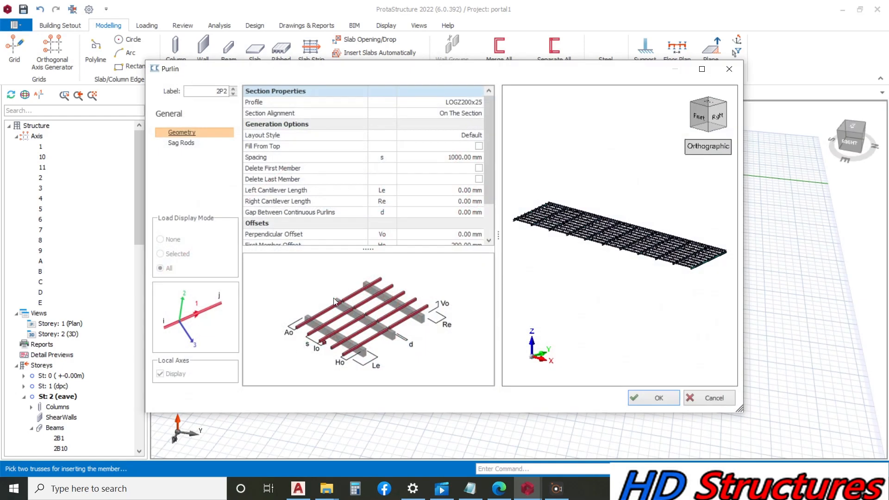
{"action": "left_click", "coordinate": [179, 142]}
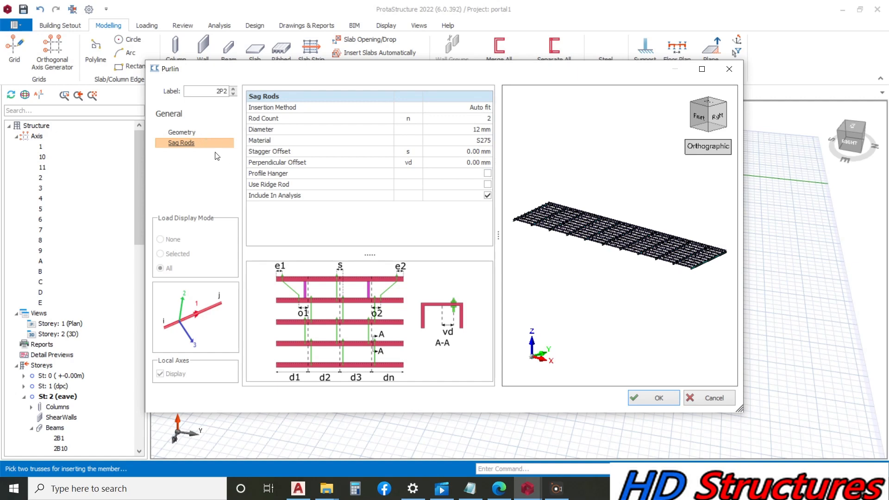
{"action": "left_click", "coordinate": [186, 133]}
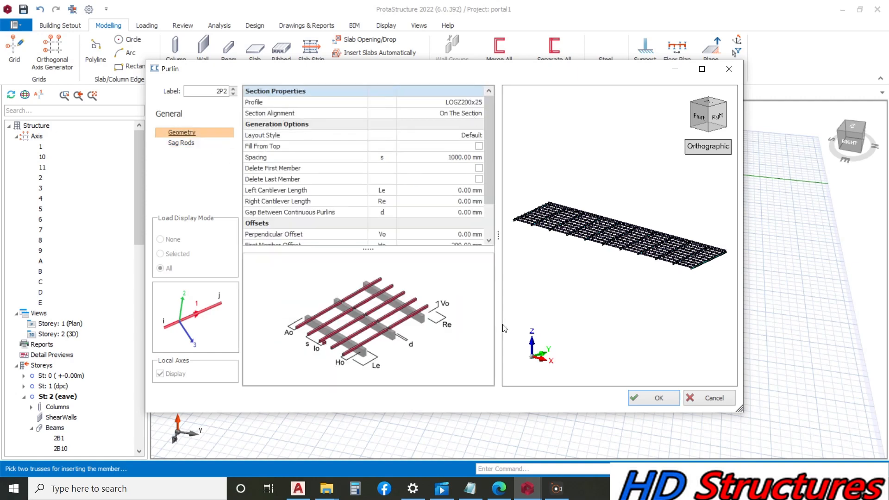
{"action": "left_click", "coordinate": [648, 396]}
{"action": "middle_click_drag", "start_coordinate": [468, 267], "coordinate": [370, 246]}
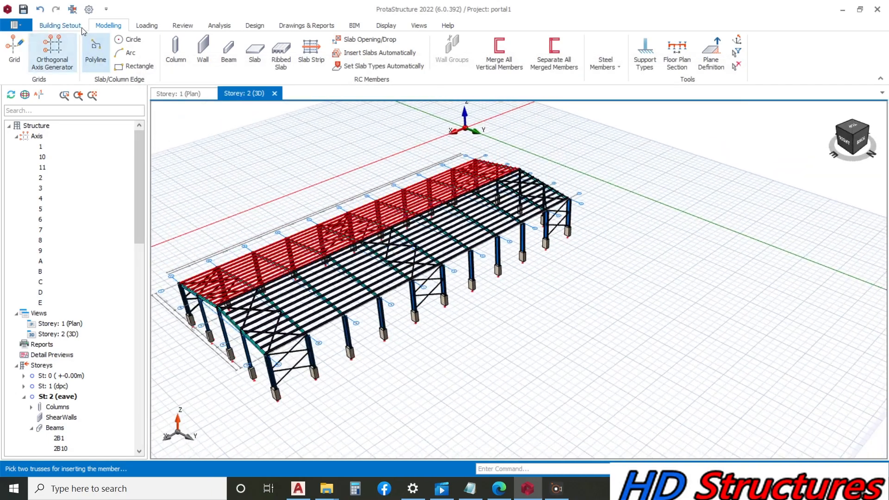
{"action": "left_click", "coordinate": [23, 8]}
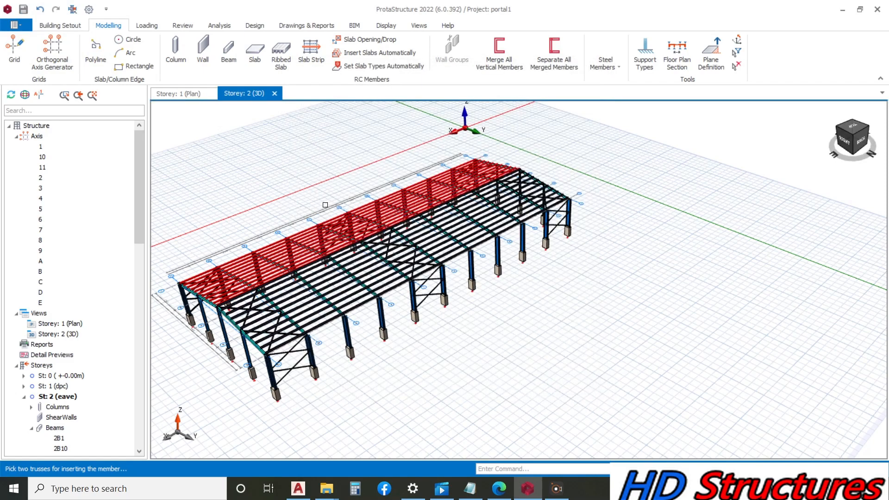
Step: Start a steel girt layout along the grid E side wall, spanning from the grid 11 column to the grid 1 column
{"action": "middle_click_drag", "start_coordinate": [267, 276], "coordinate": [393, 300]}
{"action": "middle_click_drag", "start_coordinate": [468, 277], "coordinate": [443, 284]}
{"action": "middle_click_drag", "start_coordinate": [362, 339], "coordinate": [376, 308]}
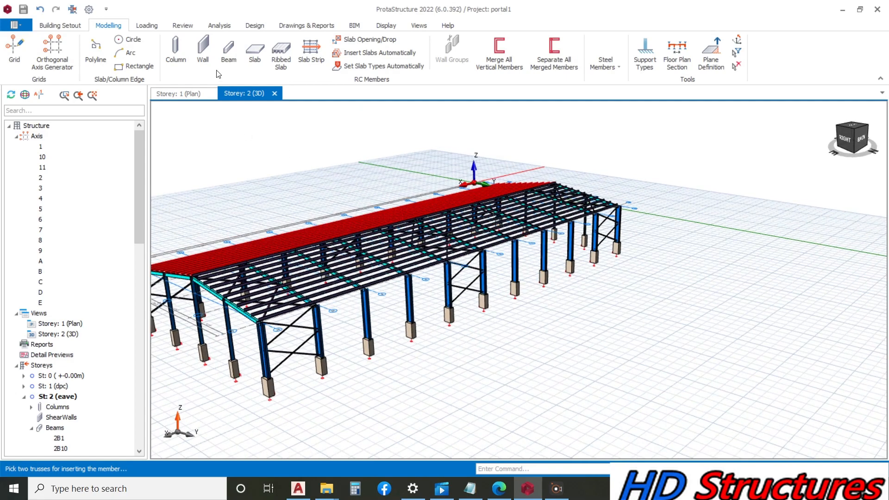
{"action": "left_click", "coordinate": [625, 68]}
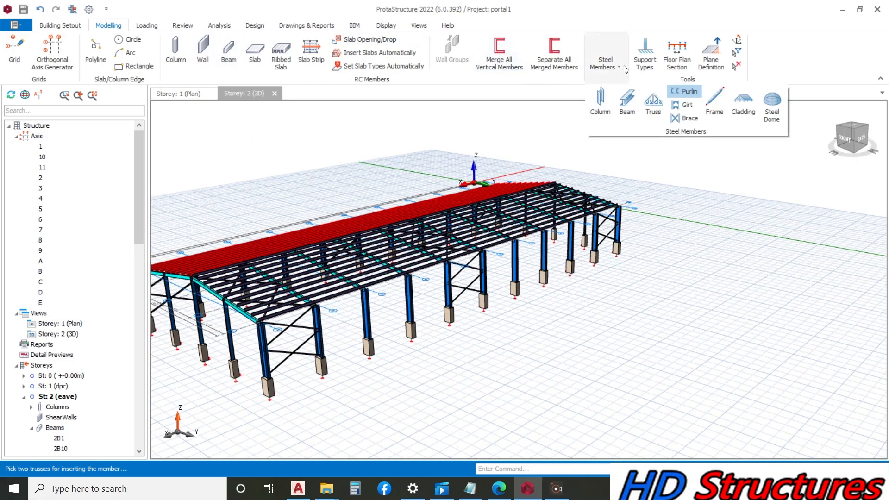
{"action": "left_click", "coordinate": [683, 106]}
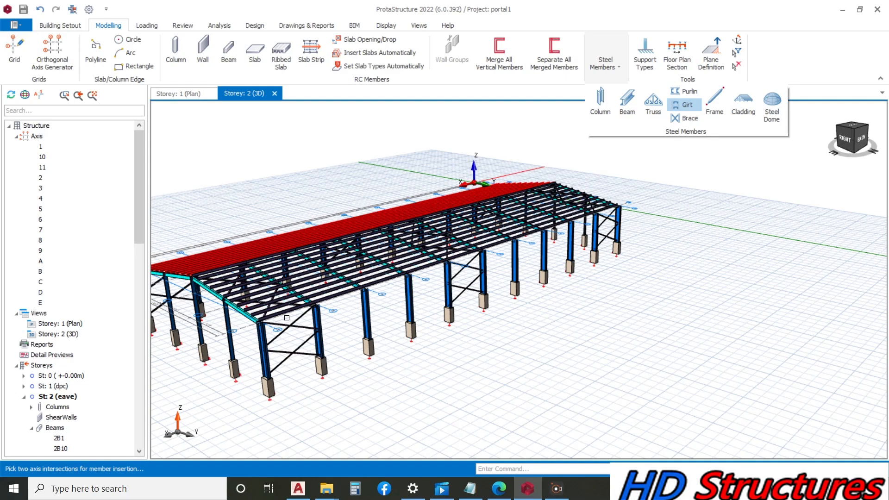
{"action": "left_click", "coordinate": [265, 345]}
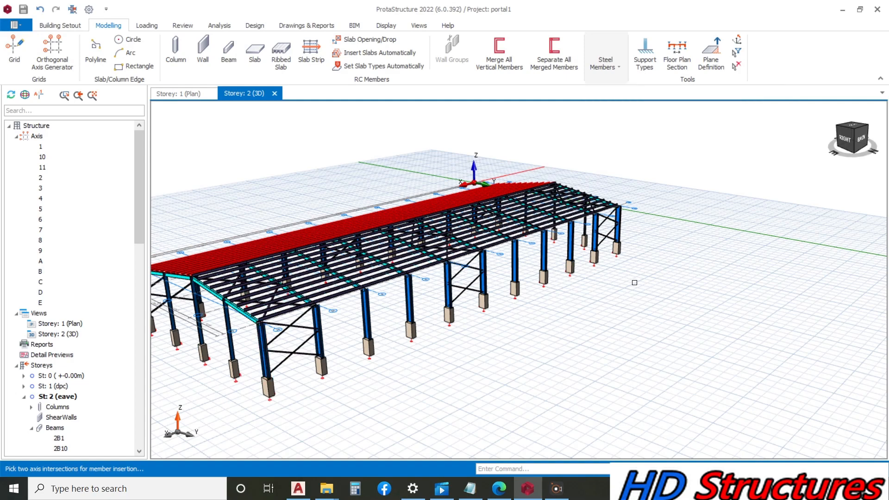
{"action": "scroll", "coordinate": [620, 217], "scroll_direction": "up", "scroll_amount": 3}
{"action": "left_click", "coordinate": [618, 218]}
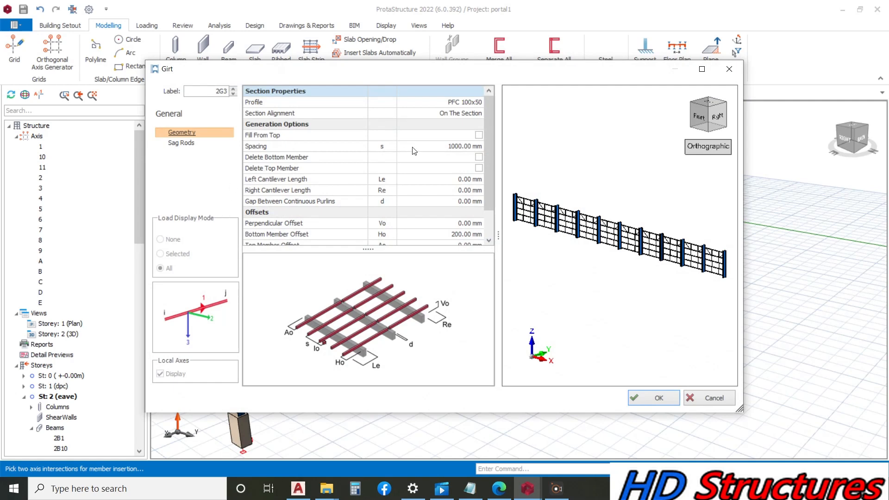
Step: Set the girt profile to LOGC150x16 from the Malaysian steel section database
{"action": "left_click", "coordinate": [469, 102]}
{"action": "left_click", "coordinate": [469, 102]}
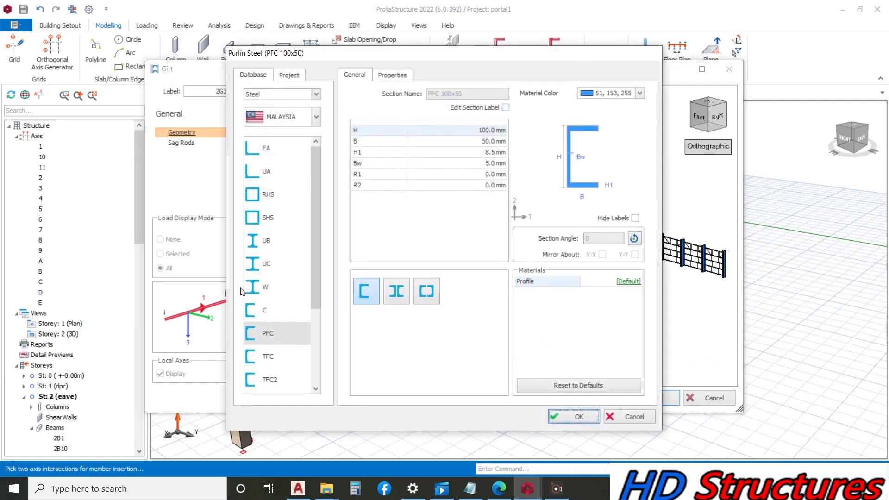
{"action": "scroll", "coordinate": [271, 365], "scroll_direction": "down", "scroll_amount": 2}
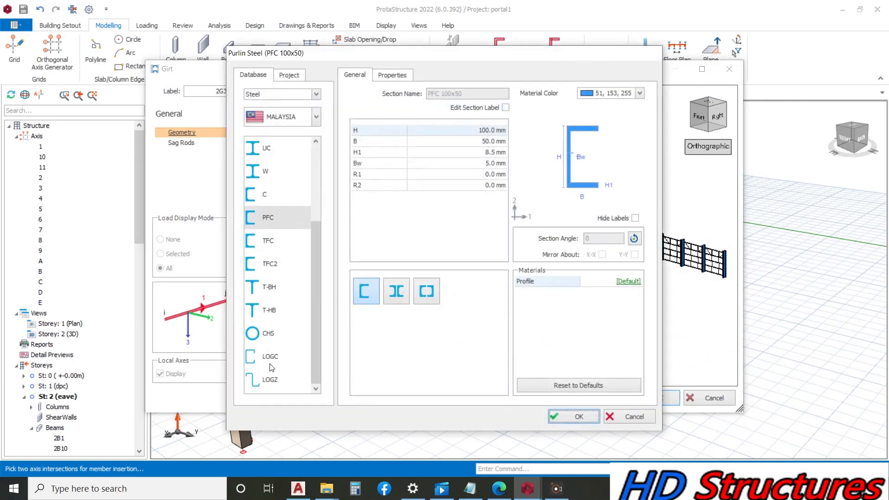
{"action": "left_click", "coordinate": [271, 356]}
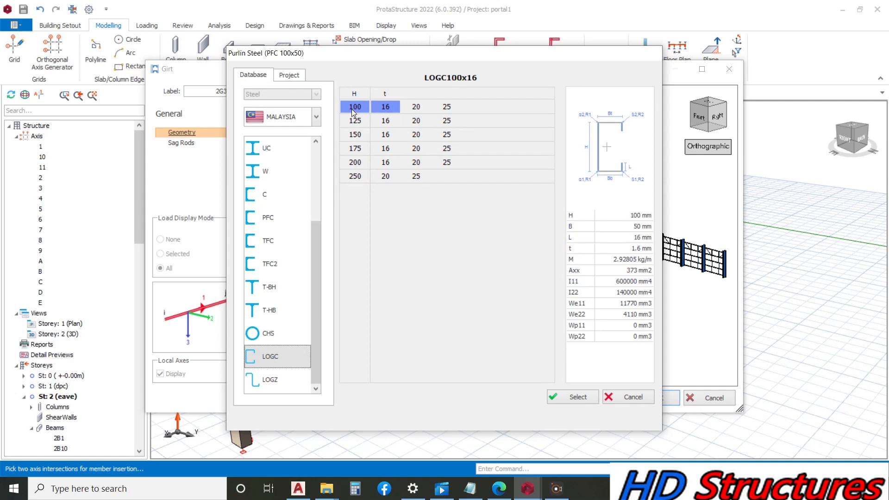
{"action": "left_click", "coordinate": [360, 132]}
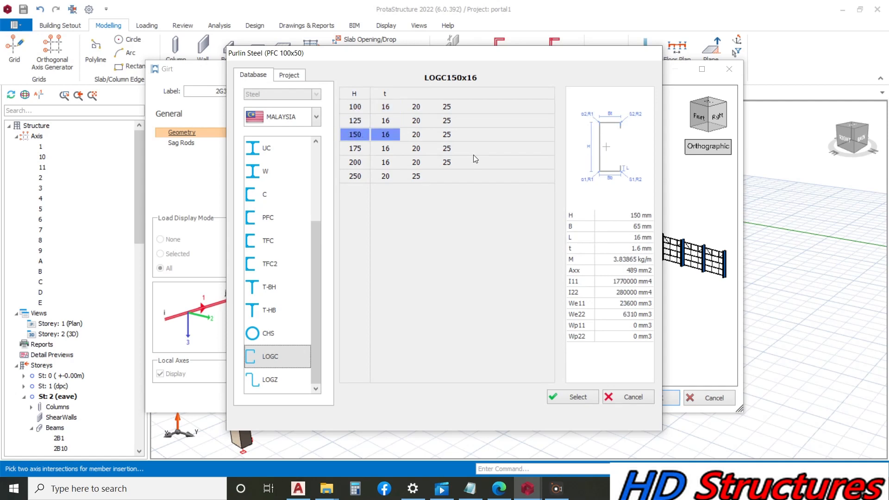
{"action": "left_click", "coordinate": [567, 397]}
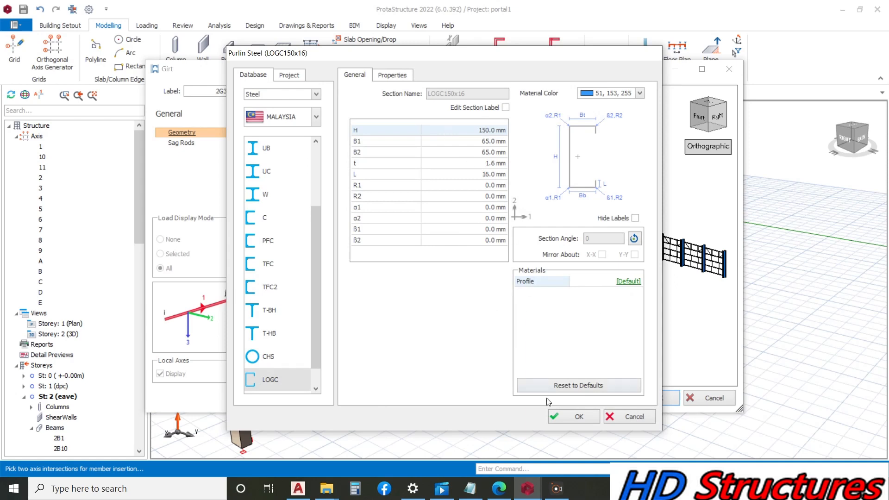
{"action": "left_click", "coordinate": [560, 416]}
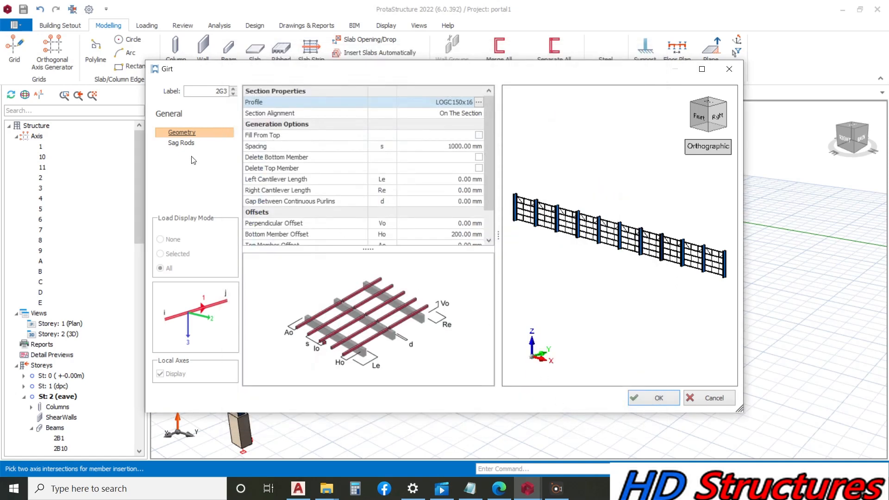
Step: Disable the girt sag rods' profile hanger and ridge rod, set their stagger offset to 0 mm, and insert the grid E side wall girts
{"action": "left_click", "coordinate": [181, 143]}
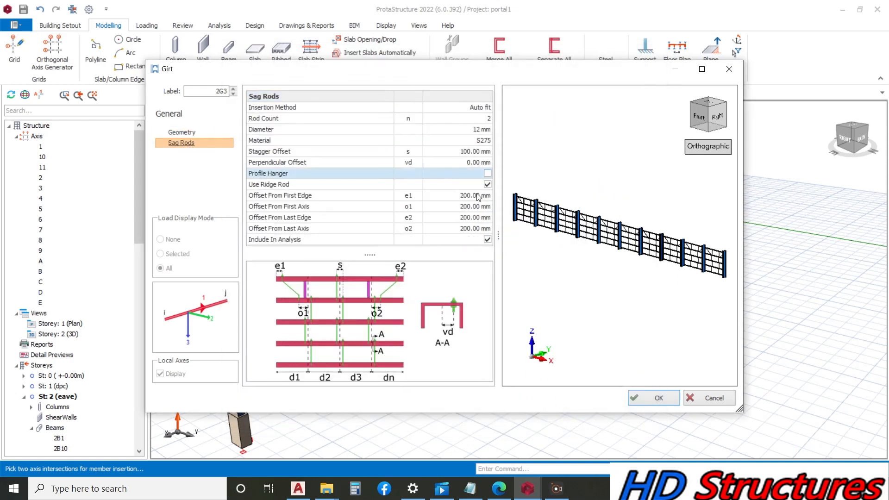
{"action": "left_click", "coordinate": [488, 184]}
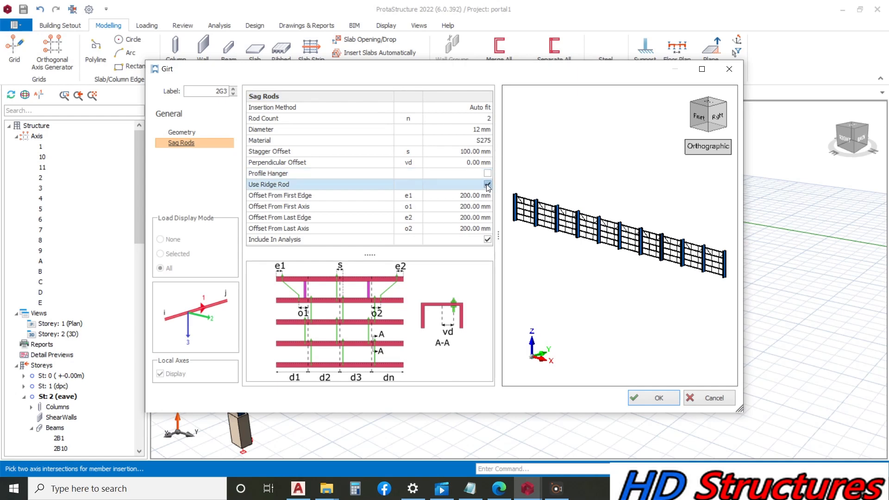
{"action": "left_click", "coordinate": [470, 153]}
{"action": "type", "text": "0"}
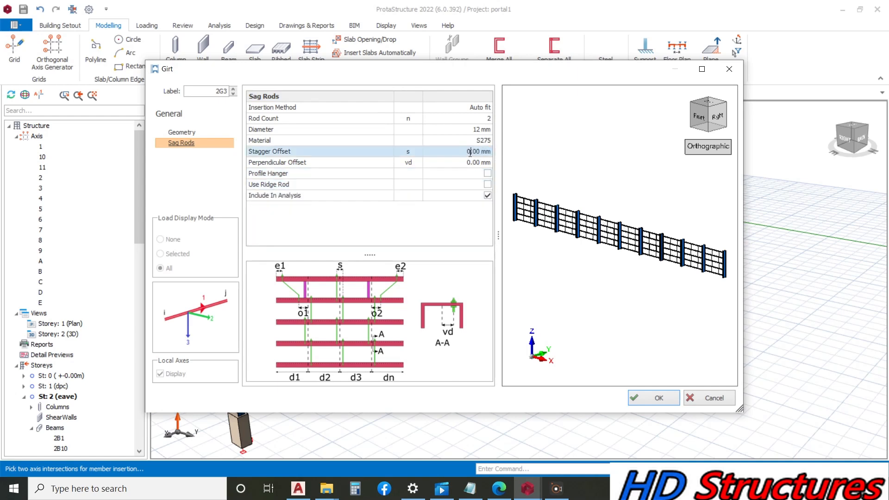
{"action": "left_click", "coordinate": [471, 166]}
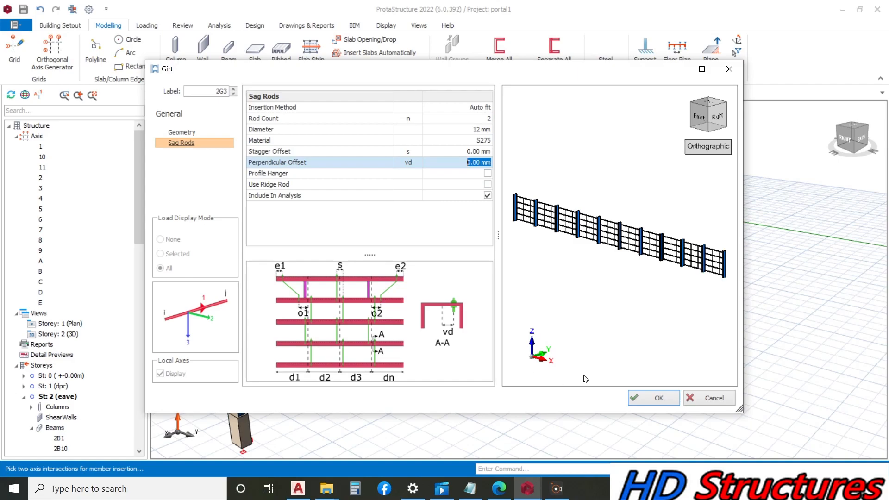
{"action": "left_click", "coordinate": [646, 399]}
Step: Insert LOGC150x16 girts at 1000 mm spacing across the gable end wall on grid 11, between the corner columns
{"action": "middle_click_drag", "start_coordinate": [609, 260], "coordinate": [648, 235]}
{"action": "scroll", "coordinate": [649, 234], "scroll_direction": "down", "scroll_amount": 3}
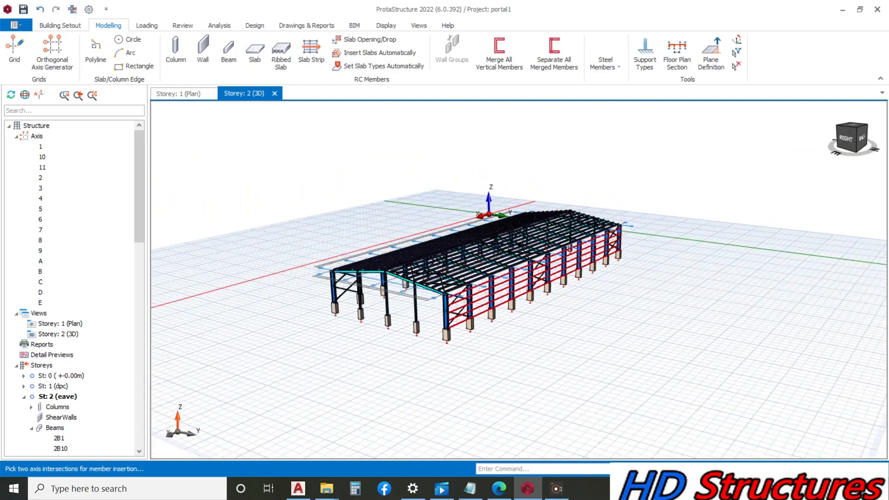
{"action": "middle_click_drag", "start_coordinate": [461, 279], "coordinate": [497, 284]}
{"action": "scroll", "coordinate": [383, 301], "scroll_direction": "up", "scroll_amount": 3}
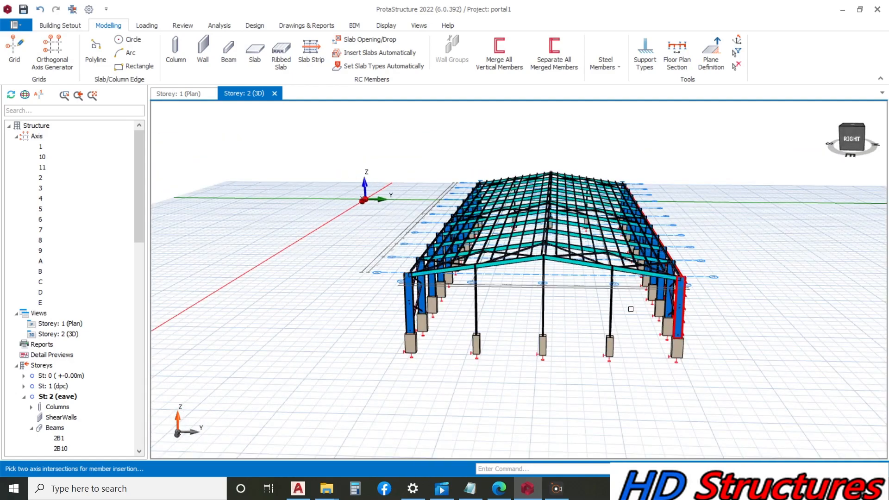
{"action": "left_click", "coordinate": [651, 309]}
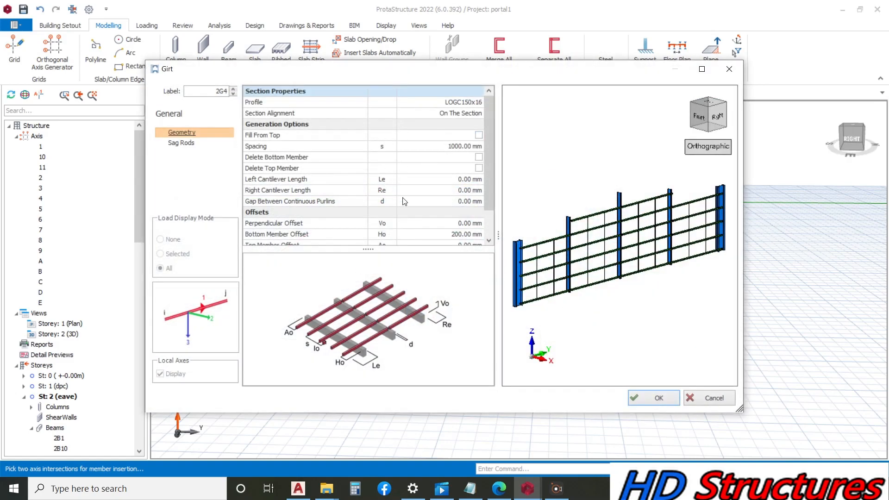
{"action": "left_click", "coordinate": [646, 397]}
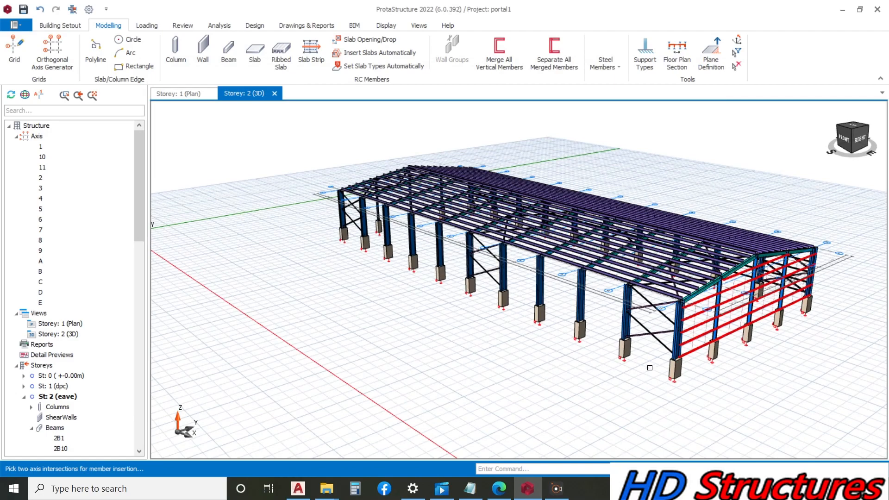
Step: Insert LOGC150x16 girts along the full grid A side wall, keeping the sag rod stagger offset at 0 mm
{"action": "scroll", "coordinate": [650, 367], "scroll_direction": "up", "scroll_amount": 5}
{"action": "scroll", "coordinate": [530, 315], "scroll_direction": "down", "scroll_amount": 8}
{"action": "middle_click_drag", "start_coordinate": [419, 289], "coordinate": [505, 300]}
{"action": "scroll", "coordinate": [340, 324], "scroll_direction": "up", "scroll_amount": 5}
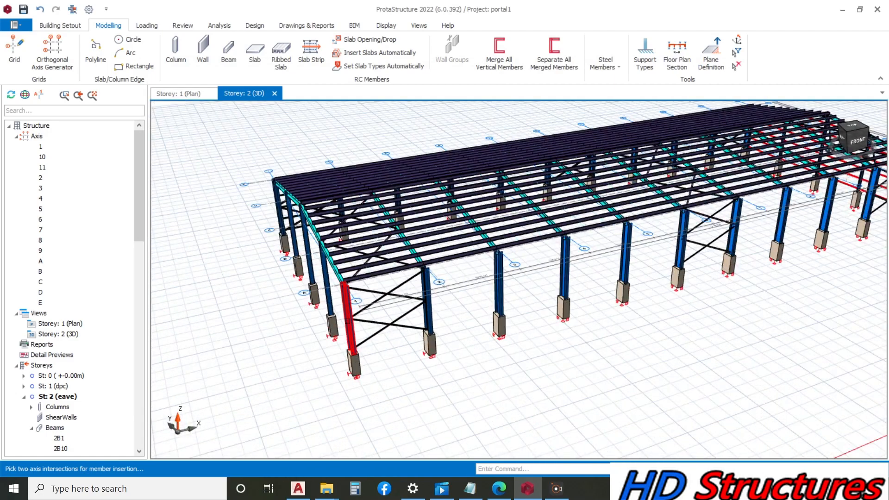
{"action": "left_click", "coordinate": [348, 319]}
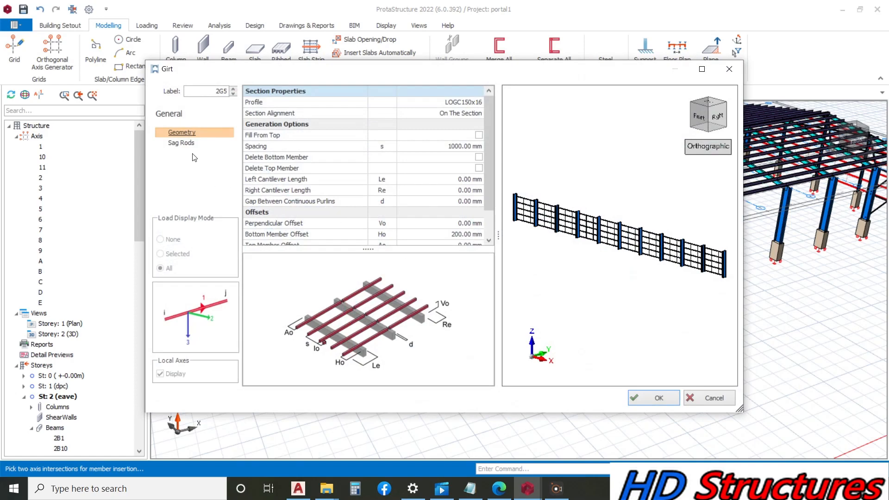
{"action": "left_click", "coordinate": [181, 143]}
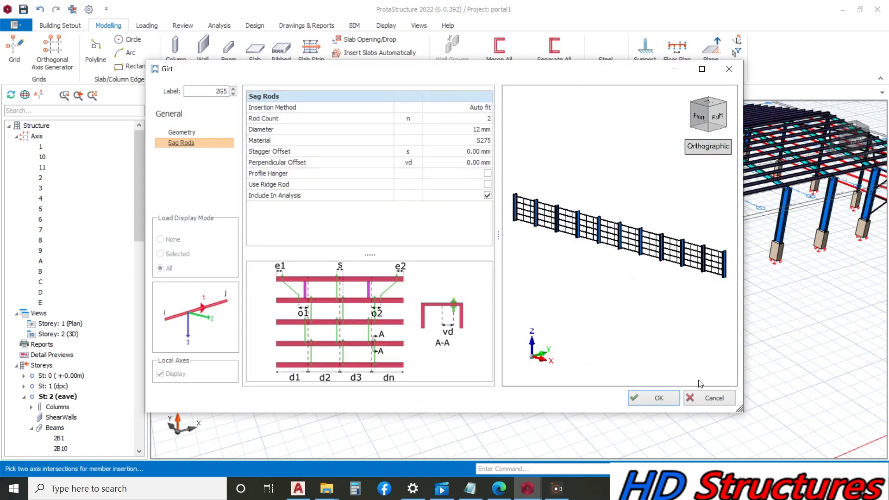
{"action": "left_click", "coordinate": [661, 398]}
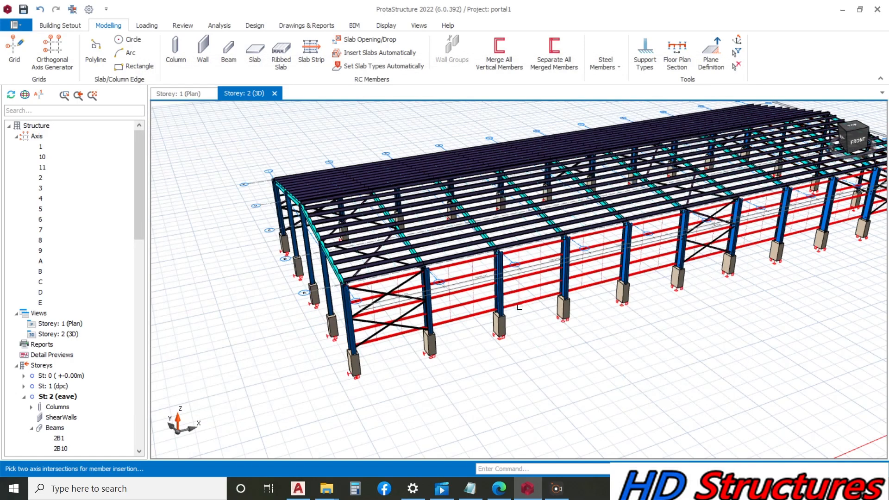
Step: Insert LOGC150x16 girts across the grid 1 gable end wall between its corner columns, keeping the current sag rod settings
{"action": "scroll", "coordinate": [519, 308], "scroll_direction": "down", "scroll_amount": 4}
{"action": "middle_click_drag", "start_coordinate": [431, 305], "coordinate": [509, 300]}
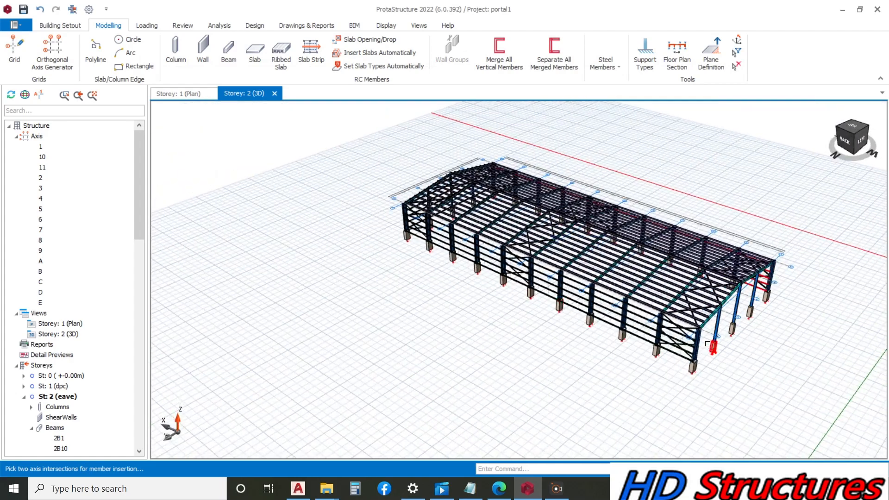
{"action": "middle_click_drag", "start_coordinate": [646, 319], "coordinate": [617, 344]}
{"action": "scroll", "coordinate": [617, 344], "scroll_direction": "up", "scroll_amount": 5}
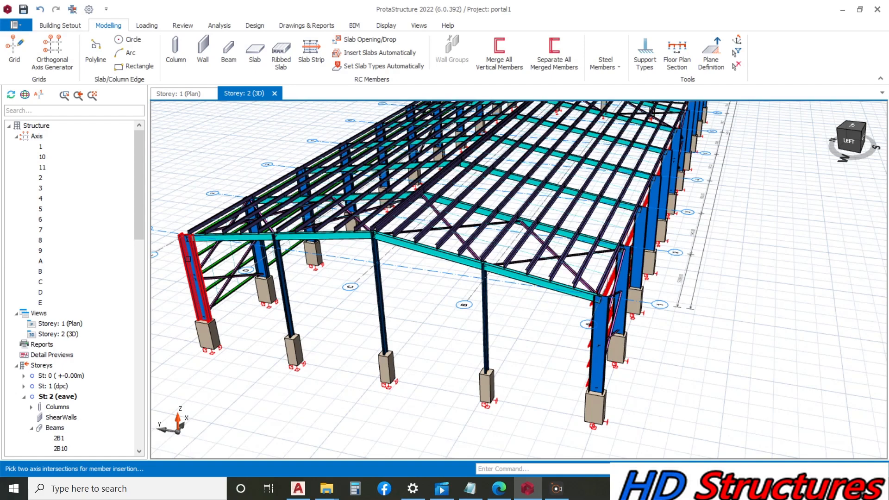
{"action": "left_click", "coordinate": [188, 259]}
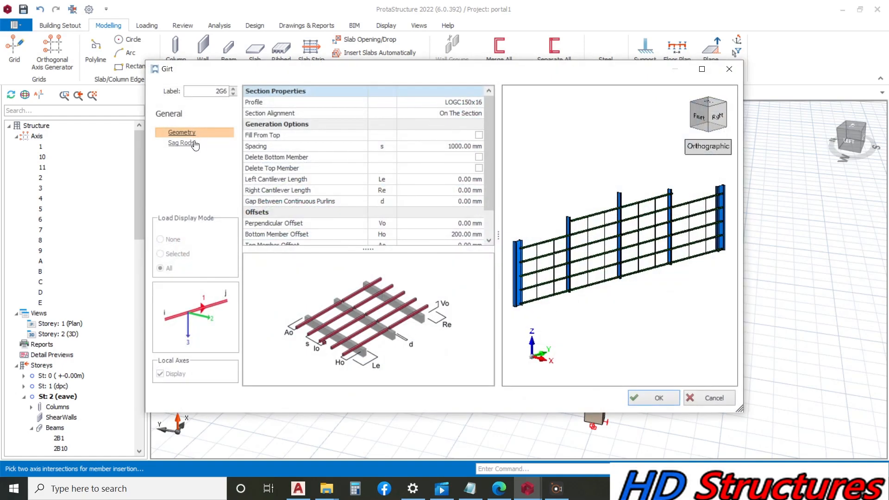
{"action": "left_click", "coordinate": [194, 143]}
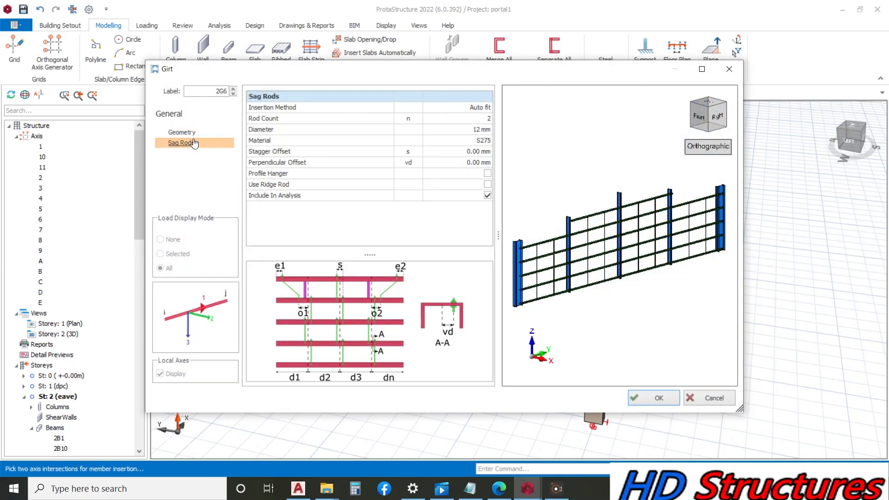
{"action": "left_click", "coordinate": [653, 398]}
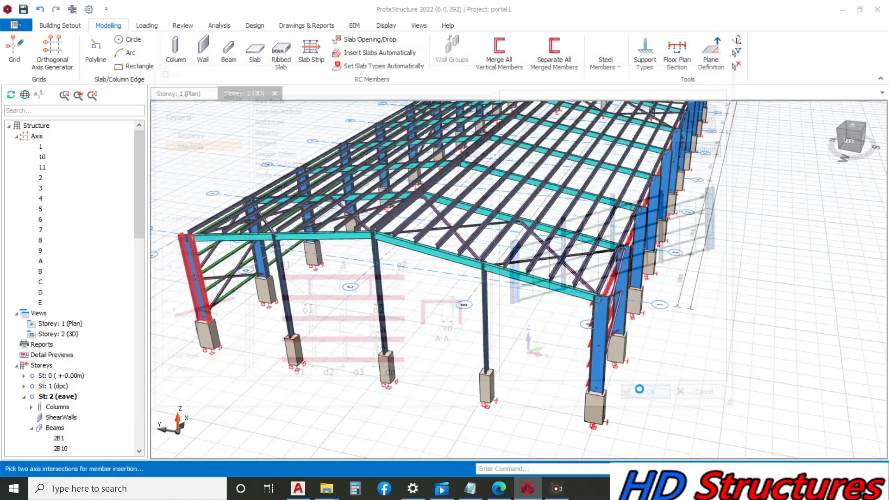
Step: Examine the girts, sag rods and roof purlins around the grid 1 gable end up close and from a distance
{"action": "scroll", "coordinate": [472, 288], "scroll_direction": "down", "scroll_amount": 5}
{"action": "mouse_move", "coordinate": [473, 289]}
{"action": "middle_mouse_down"}
{"action": "mouse_move", "coordinate": [416, 270]}
{"action": "mouse_move", "coordinate": [445, 276]}
{"action": "middle_mouse_up"}
{"action": "scroll", "coordinate": [394, 263], "scroll_direction": "up", "scroll_amount": 5}
{"action": "scroll", "coordinate": [449, 269], "scroll_direction": "up", "scroll_amount": 6}
{"action": "scroll", "coordinate": [468, 244], "scroll_direction": "down", "scroll_amount": 8}
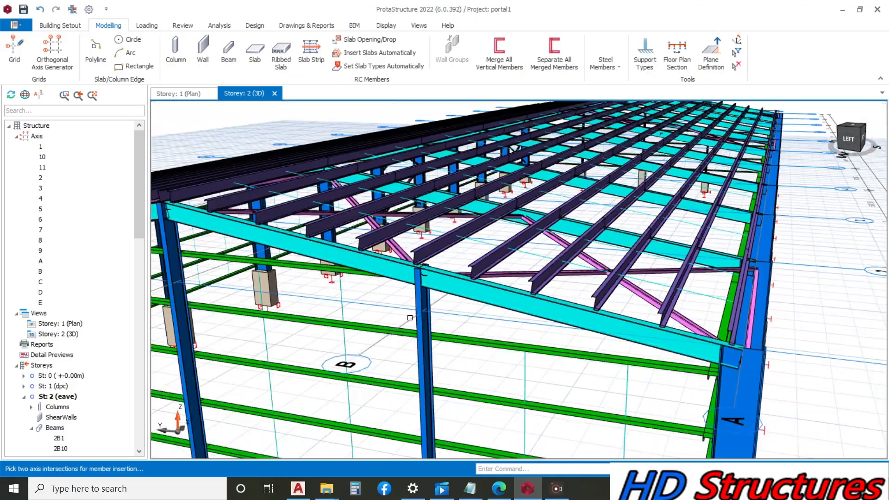
{"action": "scroll", "coordinate": [564, 244], "scroll_direction": "up", "scroll_amount": 3}
{"action": "middle_click_drag", "start_coordinate": [563, 244], "coordinate": [575, 216]}
{"action": "scroll", "coordinate": [456, 277], "scroll_direction": "down", "scroll_amount": 8}
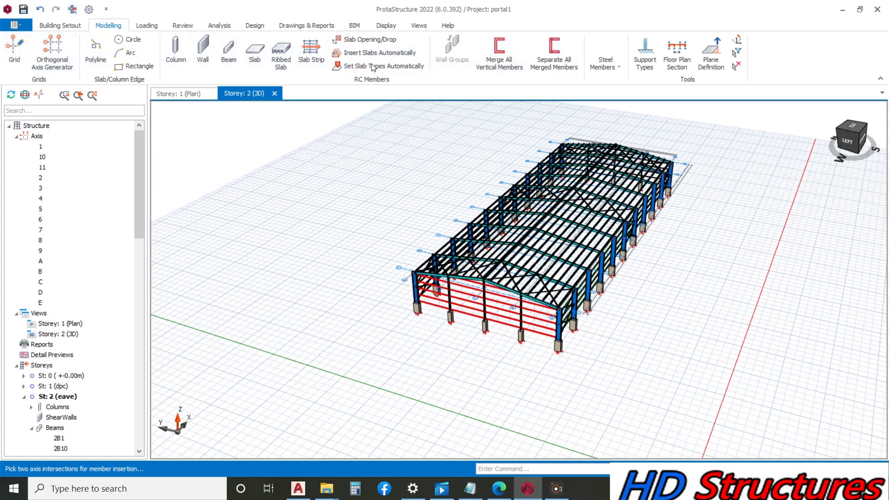
Step: Run the building model check with all check types enabled for all storeys, and close the check
{"action": "left_click", "coordinate": [41, 26]}
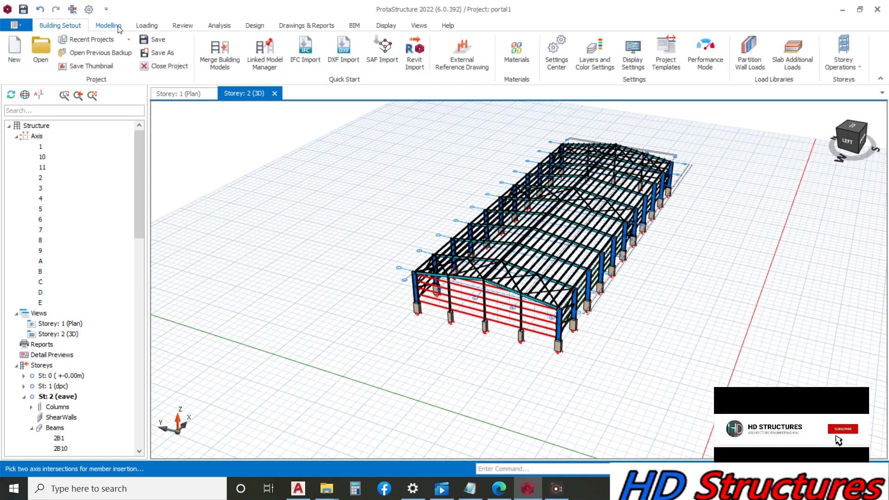
{"action": "left_click", "coordinate": [182, 25]}
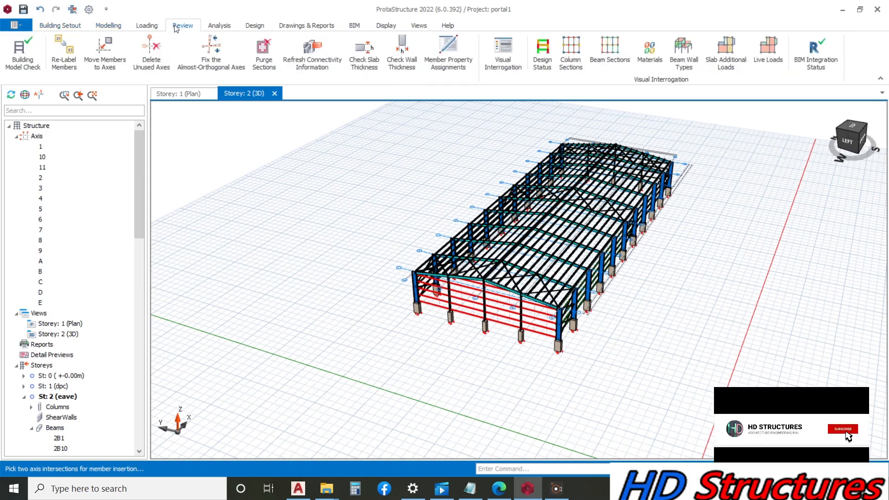
{"action": "left_click", "coordinate": [29, 36]}
{"action": "left_click", "coordinate": [482, 396]}
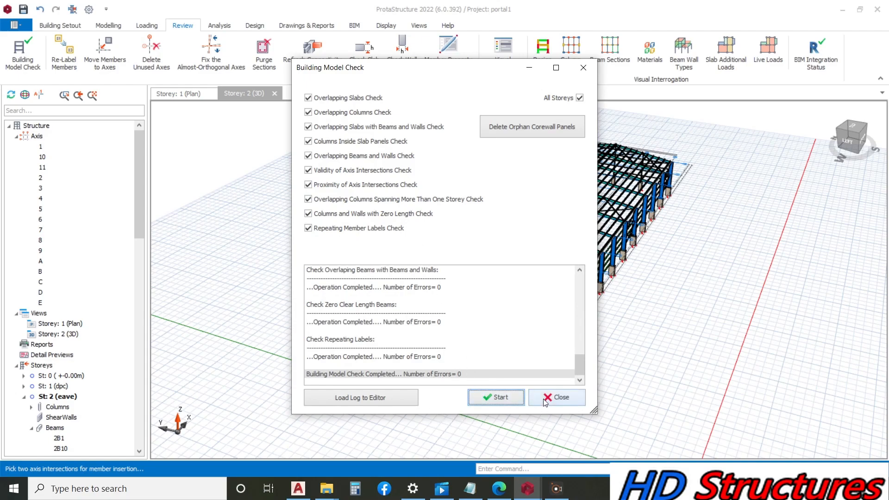
{"action": "left_click", "coordinate": [556, 397]}
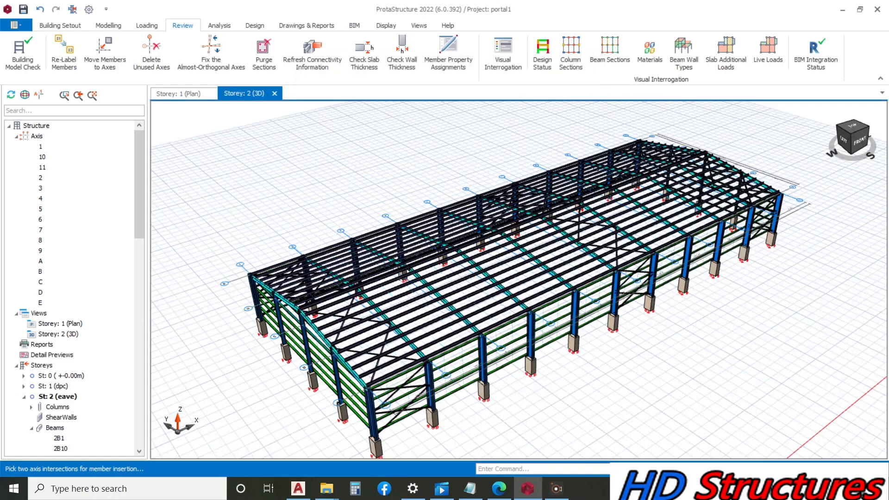
Step: Insert cladding over the roof purlin group on the grid A side slope, keeping the default geometry
{"action": "middle_click_drag", "start_coordinate": [596, 167], "coordinate": [547, 220]}
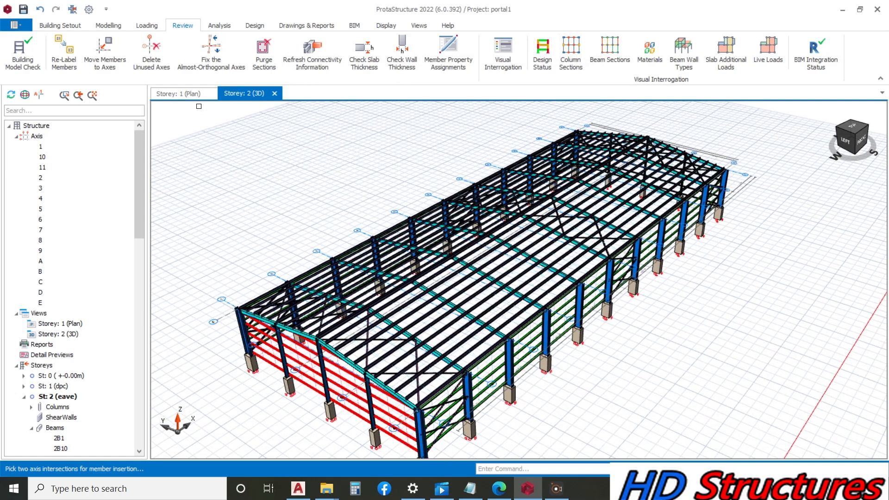
{"action": "left_click", "coordinate": [107, 25]}
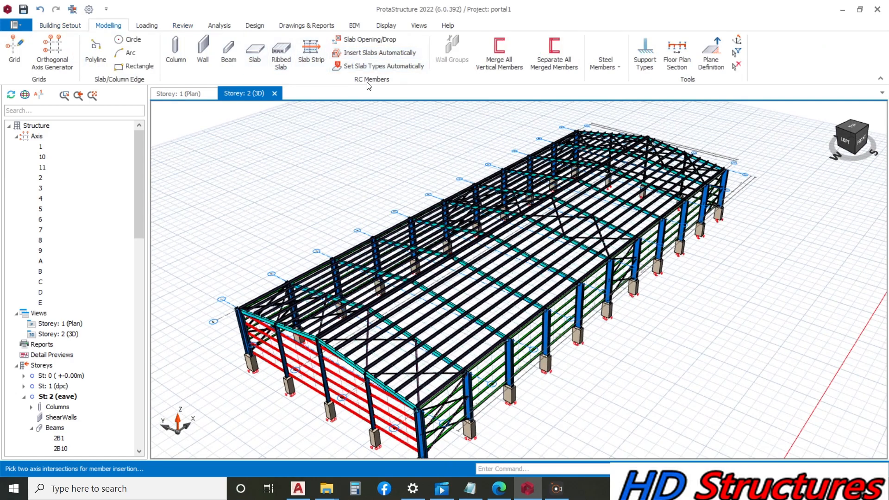
{"action": "left_click", "coordinate": [620, 70]}
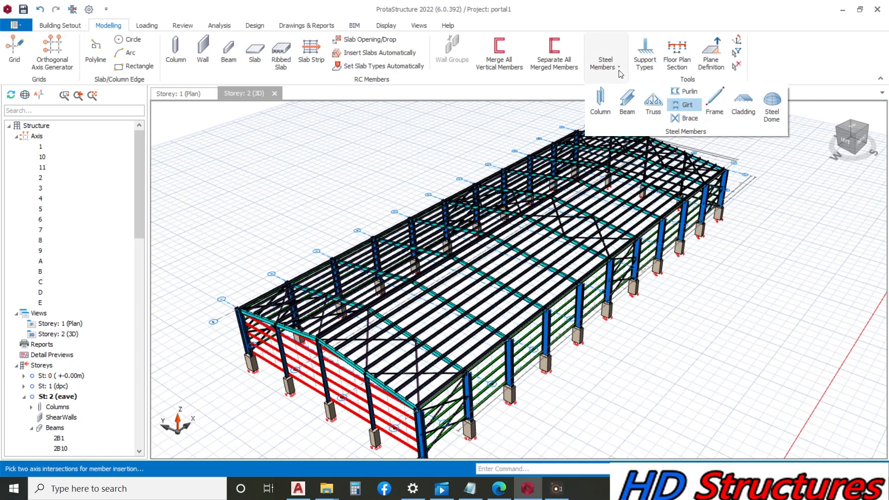
{"action": "left_click", "coordinate": [749, 113]}
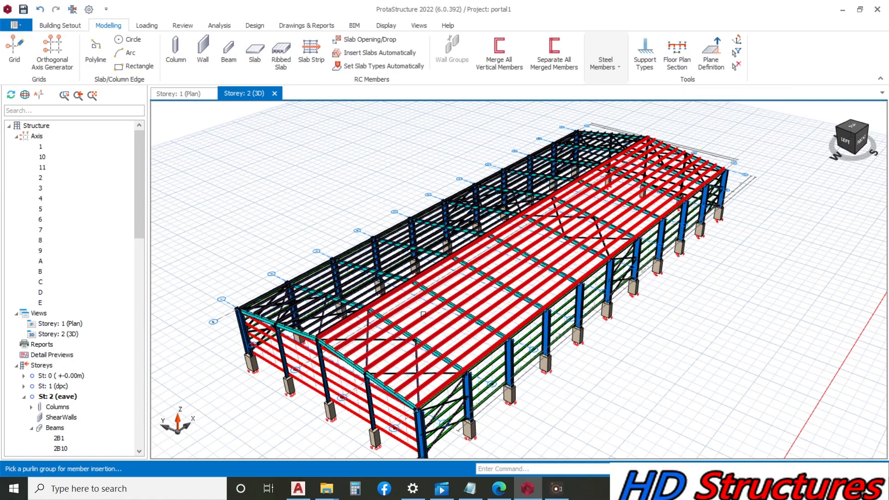
{"action": "left_click", "coordinate": [423, 326]}
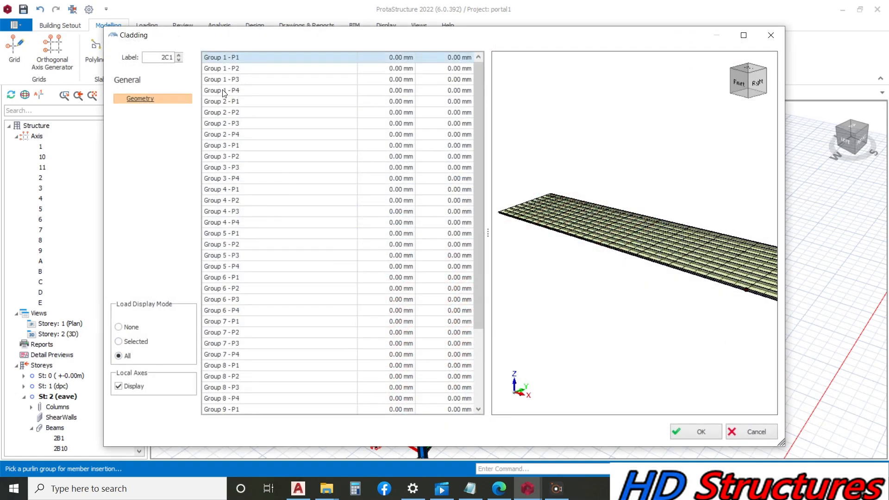
{"action": "scroll", "coordinate": [275, 166], "scroll_direction": "down", "scroll_amount": 3}
{"action": "scroll", "coordinate": [328, 292], "scroll_direction": "up", "scroll_amount": 3}
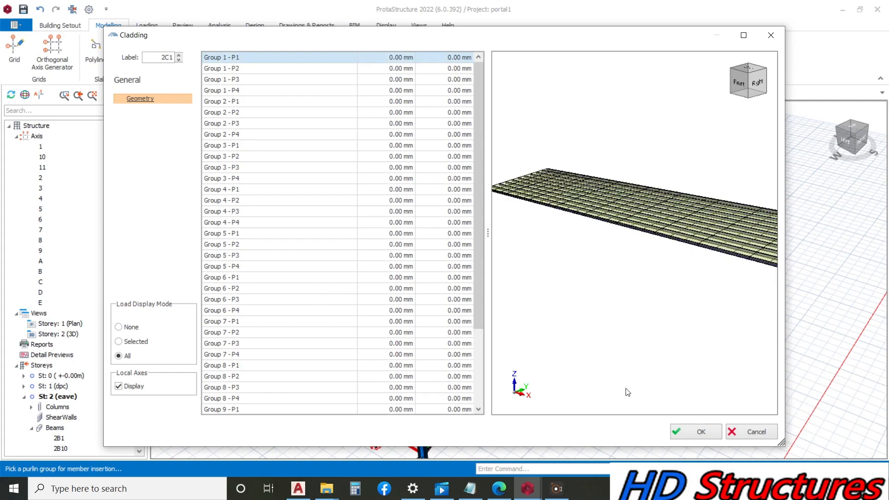
{"action": "middle_click_drag", "start_coordinate": [604, 238], "coordinate": [629, 351]}
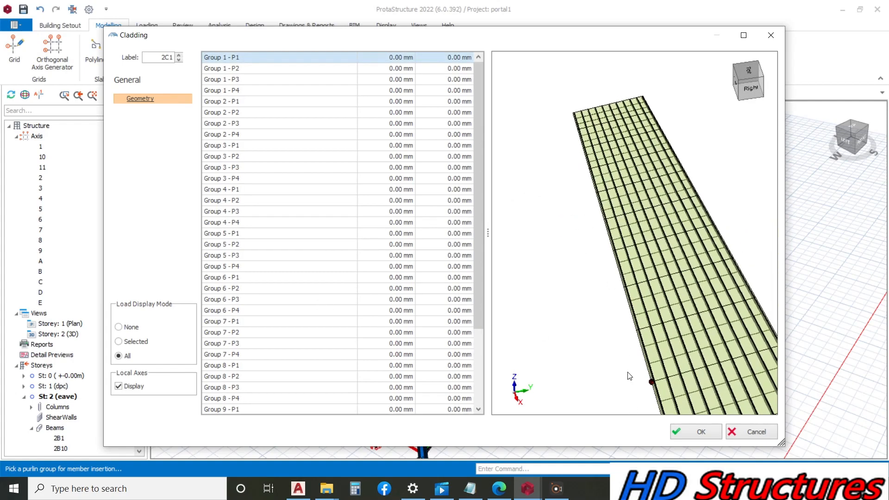
{"action": "left_click", "coordinate": [692, 432]}
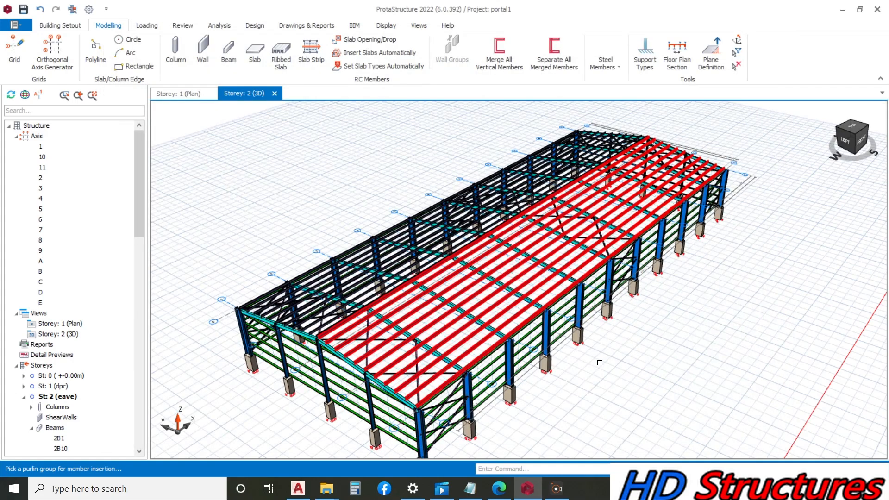
Step: Insert cladding over the roof purlin group on the grid E side slope
{"action": "middle_click_drag", "start_coordinate": [603, 348], "coordinate": [625, 343]}
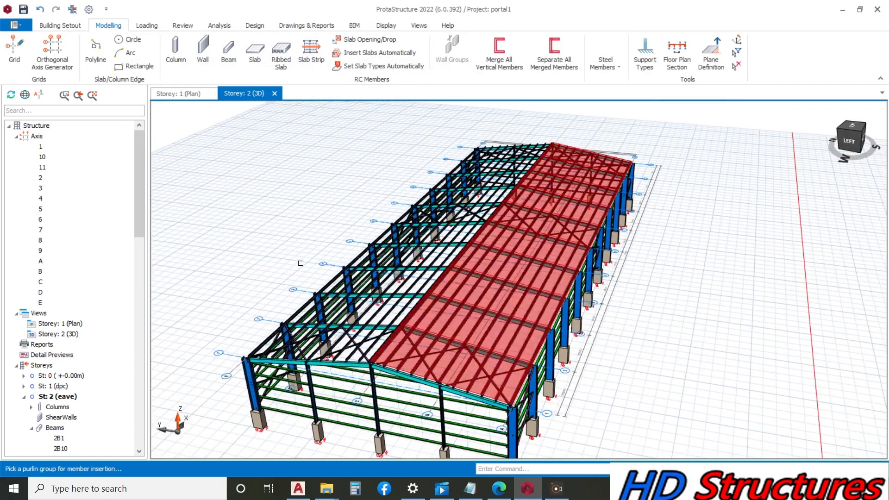
{"action": "scroll", "coordinate": [377, 282], "scroll_direction": "up", "scroll_amount": 5}
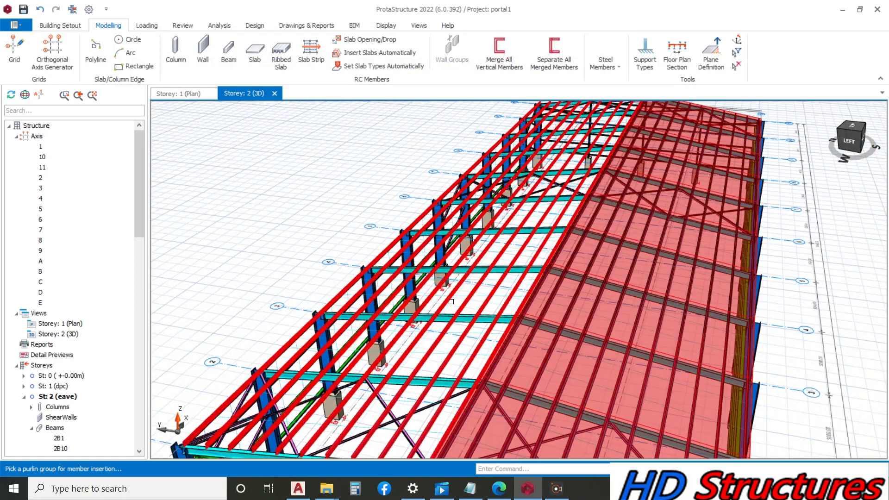
{"action": "left_click", "coordinate": [449, 302]}
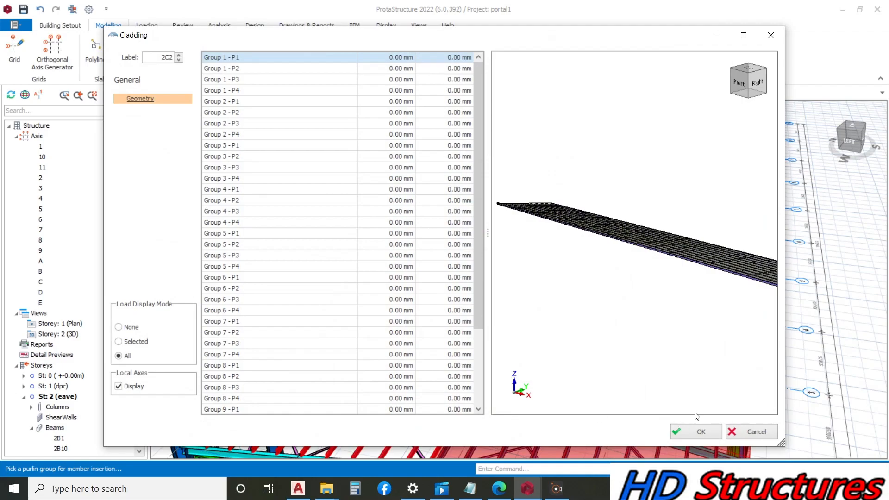
{"action": "left_click", "coordinate": [683, 431]}
Step: Insert cladding over the girt groups of the grid A side wall and the grid 1 gable end wall
{"action": "scroll", "coordinate": [555, 296], "scroll_direction": "down", "scroll_amount": 6}
{"action": "middle_click_drag", "start_coordinate": [597, 320], "coordinate": [541, 300]}
{"action": "scroll", "coordinate": [541, 300], "scroll_direction": "up", "scroll_amount": 3}
{"action": "left_click", "coordinate": [541, 286]}
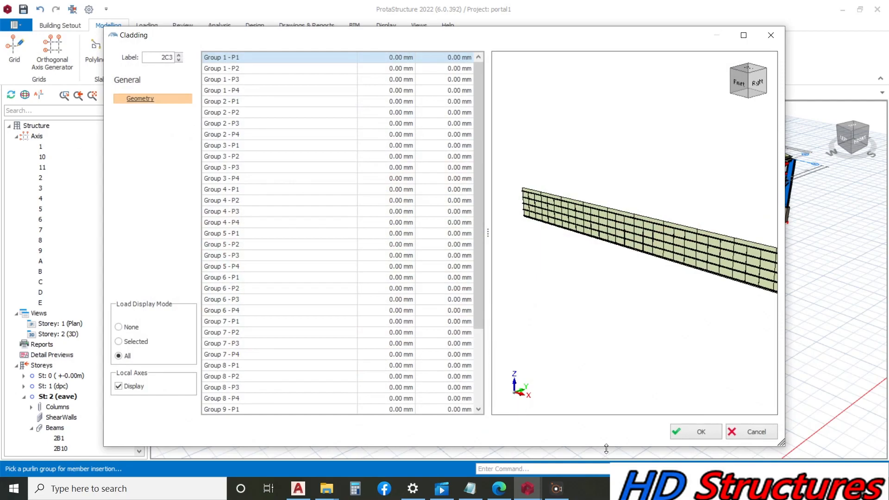
{"action": "left_click", "coordinate": [685, 432]}
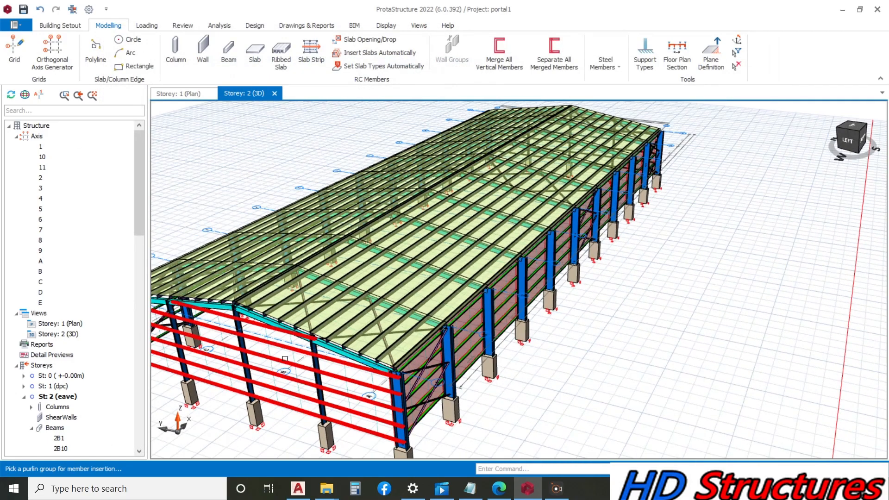
{"action": "left_click", "coordinate": [285, 358]}
{"action": "left_click", "coordinate": [699, 429]}
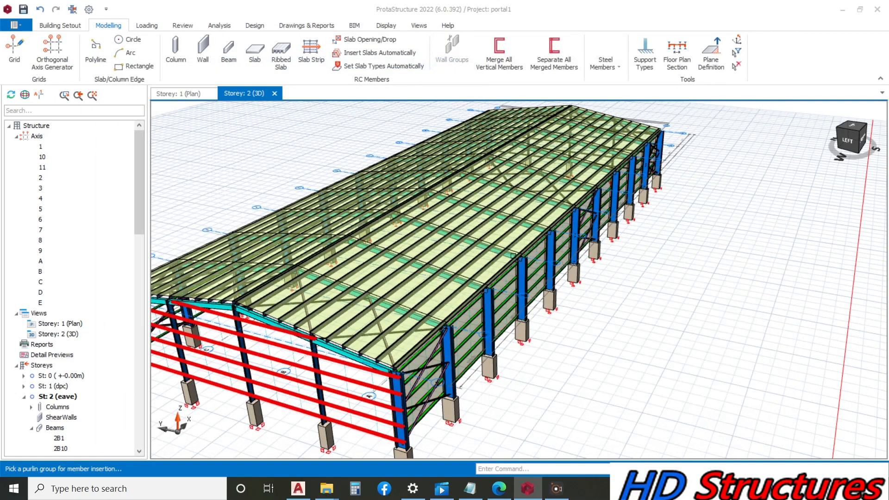
Step: Insert cladding over the girt group of the grid E side wall, keeping the default geometry
{"action": "scroll", "coordinate": [513, 255], "scroll_direction": "down", "scroll_amount": 3}
{"action": "middle_click_drag", "start_coordinate": [329, 315], "coordinate": [430, 307]}
{"action": "scroll", "coordinate": [431, 307], "scroll_direction": "up", "scroll_amount": 5}
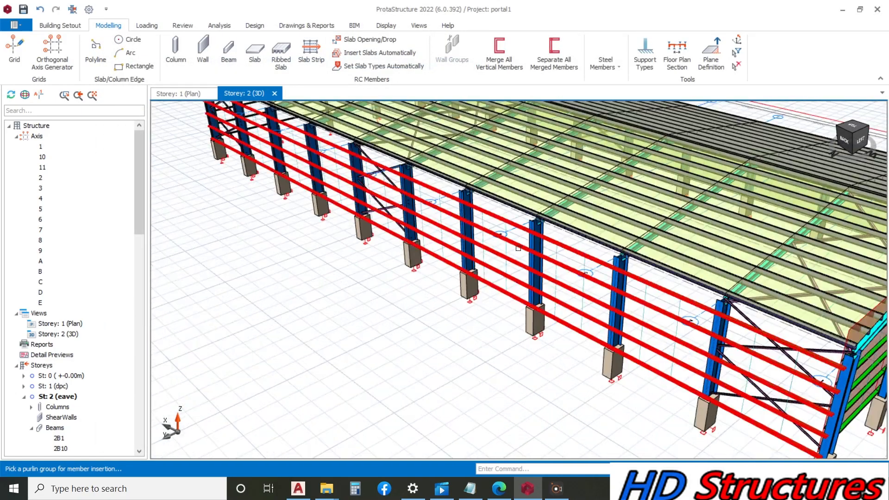
{"action": "left_click", "coordinate": [426, 317]}
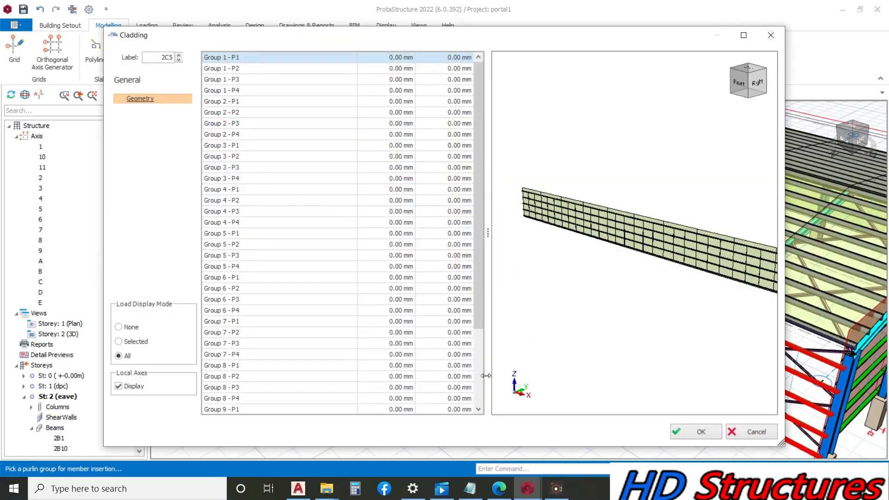
{"action": "left_click", "coordinate": [677, 426]}
Step: Insert cladding over the girt group of the grid 11 gable end wall
{"action": "middle_click_drag", "start_coordinate": [674, 427], "coordinate": [411, 333]}
{"action": "scroll", "coordinate": [503, 309], "scroll_direction": "down", "scroll_amount": 3}
{"action": "scroll", "coordinate": [411, 334], "scroll_direction": "up", "scroll_amount": 4}
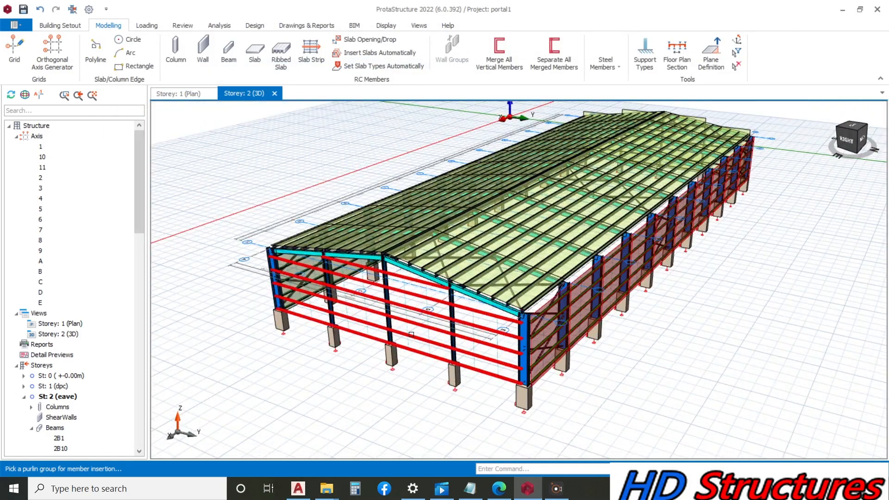
{"action": "left_click", "coordinate": [329, 318]}
{"action": "left_click", "coordinate": [699, 432]}
Step: Examine the cladding on the roof slopes, side walls and gable ends up close and from a distance
{"action": "middle_click_drag", "start_coordinate": [569, 407], "coordinate": [574, 341]}
{"action": "scroll", "coordinate": [482, 329], "scroll_direction": "down", "scroll_amount": 5}
{"action": "scroll", "coordinate": [574, 342], "scroll_direction": "up", "scroll_amount": 4}
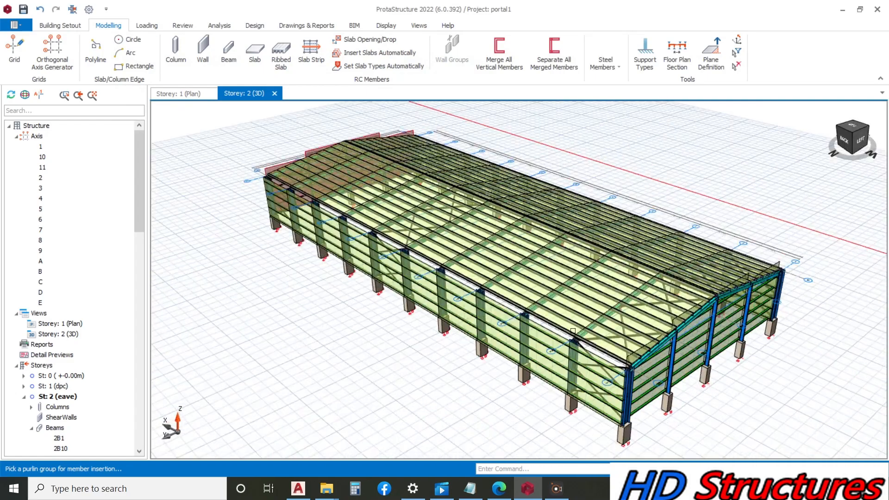
{"action": "middle_click_drag", "start_coordinate": [559, 271], "coordinate": [463, 282]}
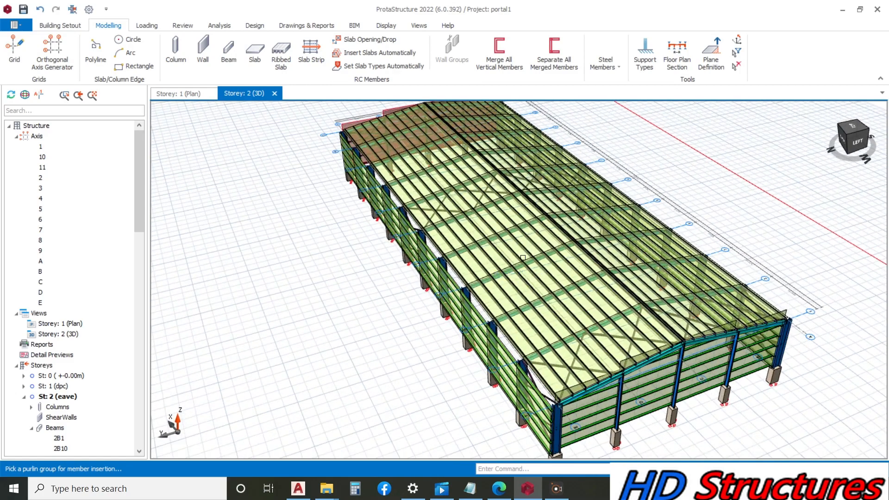
{"action": "scroll", "coordinate": [522, 257], "scroll_direction": "up", "scroll_amount": 3}
{"action": "scroll", "coordinate": [313, 193], "scroll_direction": "down", "scroll_amount": 5}
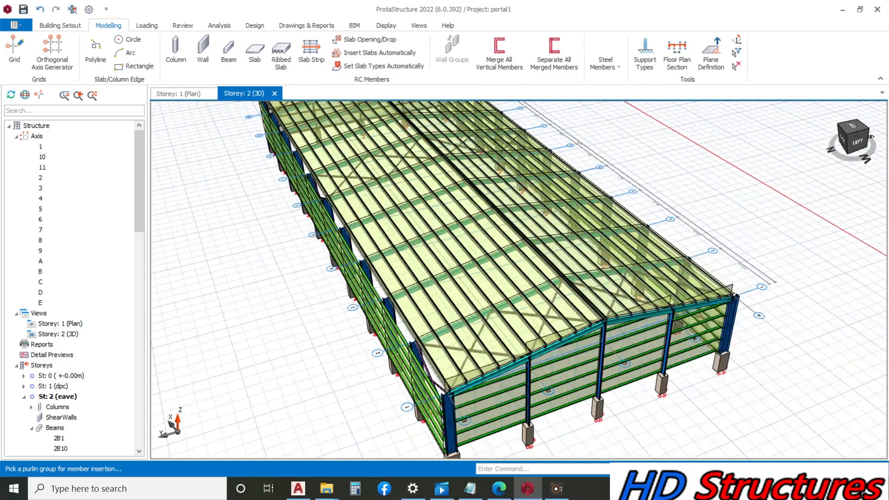
{"action": "scroll", "coordinate": [299, 153], "scroll_direction": "up", "scroll_amount": 5}
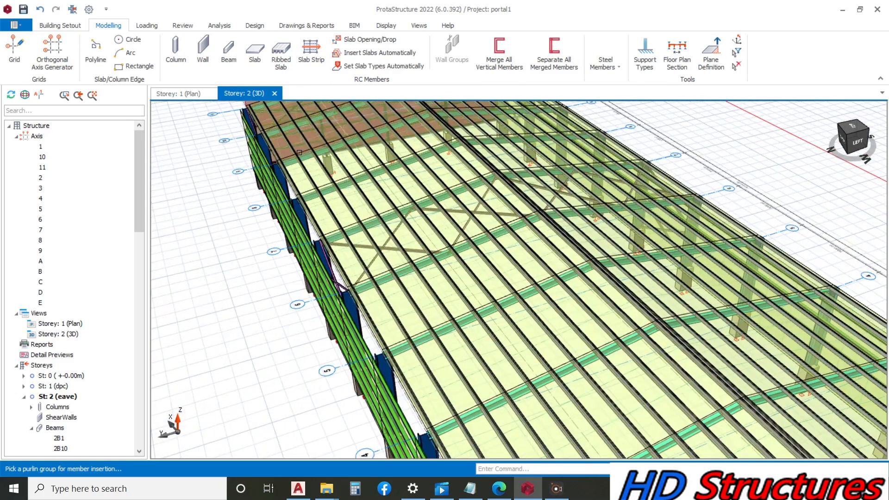
{"action": "left_click", "coordinate": [147, 25]}
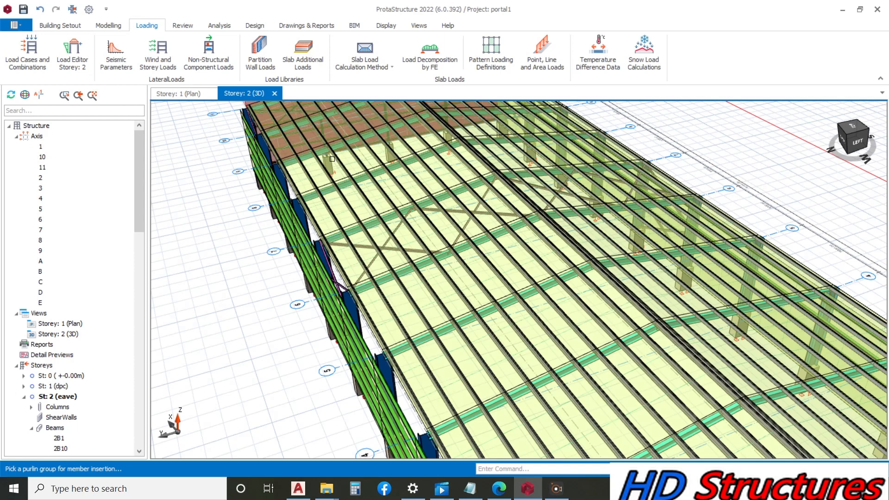
{"action": "scroll", "coordinate": [373, 245], "scroll_direction": "down", "scroll_amount": 3}
{"action": "scroll", "coordinate": [390, 336], "scroll_direction": "up", "scroll_amount": 4}
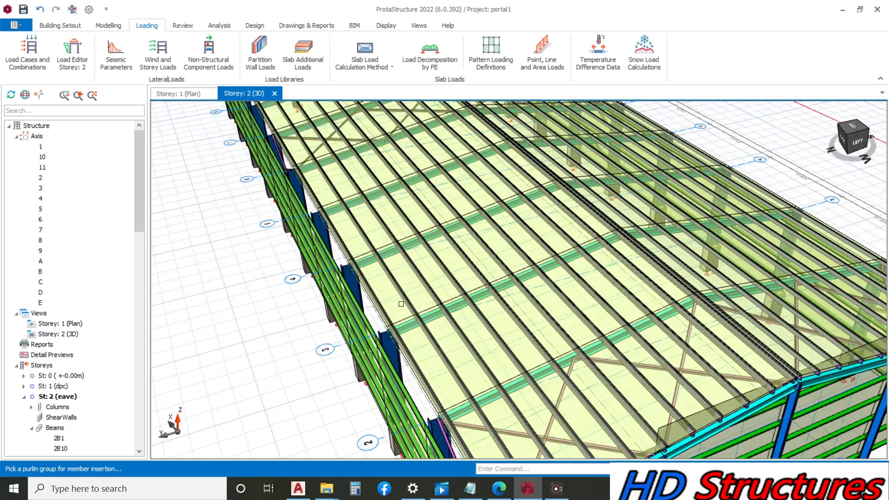
{"action": "scroll", "coordinate": [389, 297], "scroll_direction": "down", "scroll_amount": 4}
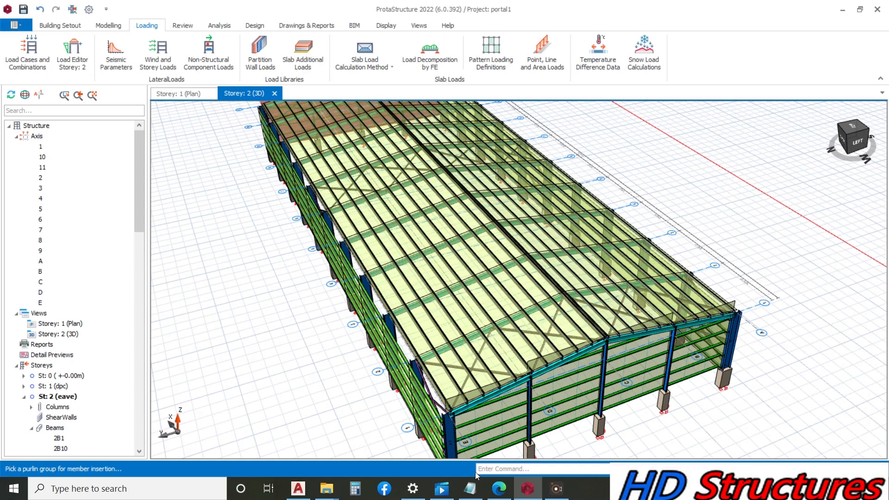
{"action": "left_click", "coordinate": [556, 488]}
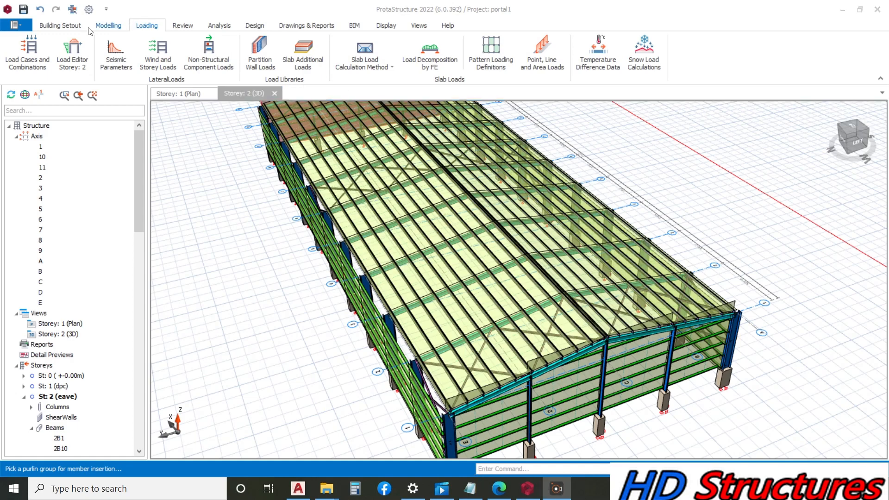
Step: Open the automatic load combination generator and enable wind loading with the G+1.3Q+1.3W and 0.9G+1.3W combinations
{"action": "left_click", "coordinate": [37, 56]}
{"action": "left_click", "coordinate": [39, 64]}
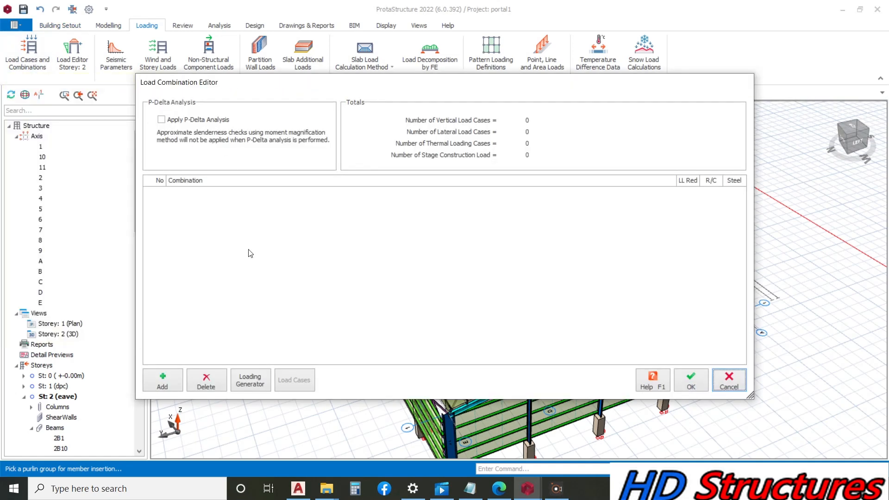
{"action": "left_click", "coordinate": [253, 383]}
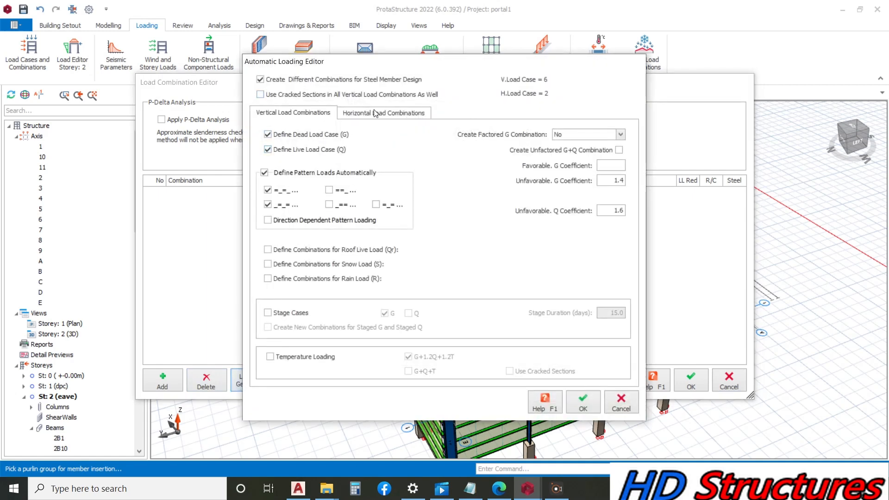
{"action": "left_click", "coordinate": [360, 115]}
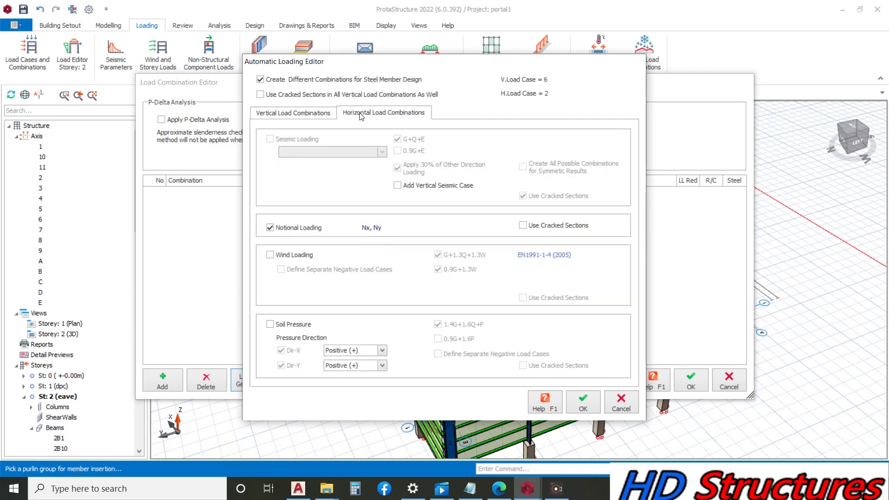
{"action": "left_click", "coordinate": [270, 255]}
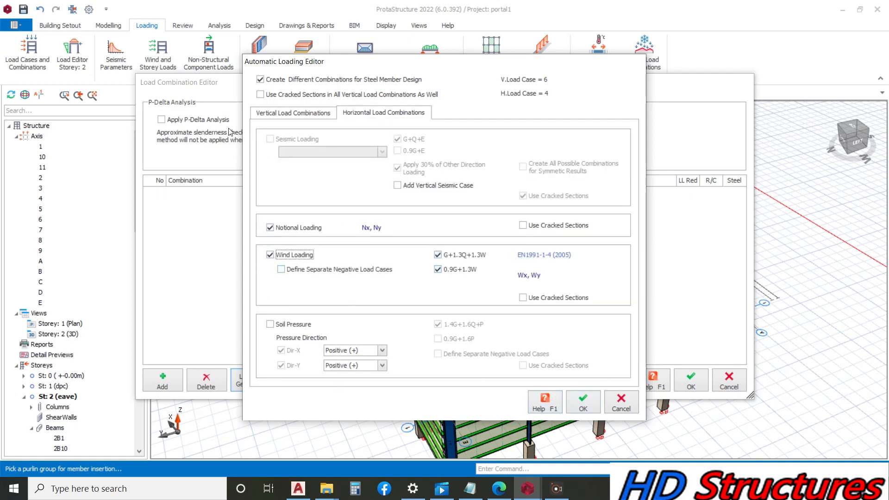
Step: Generate the load combinations with the default vertical load settings and accept the resulting list
{"action": "left_click", "coordinate": [289, 114]}
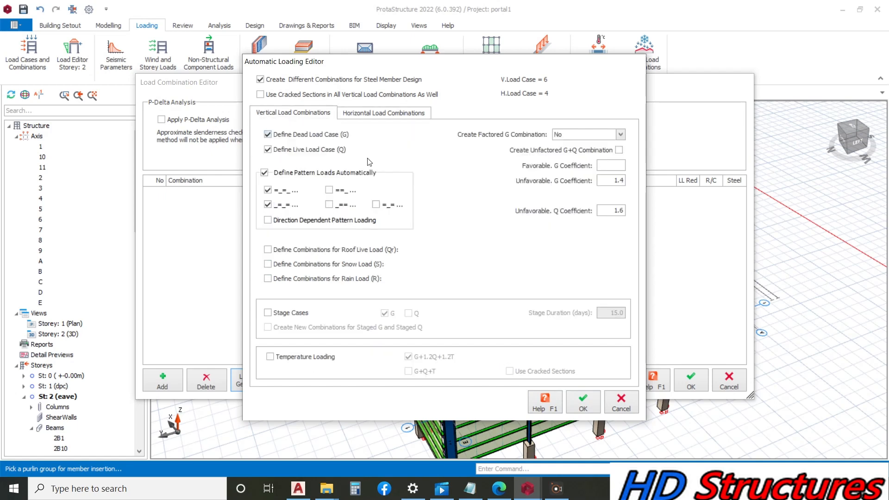
{"action": "left_click", "coordinate": [582, 400]}
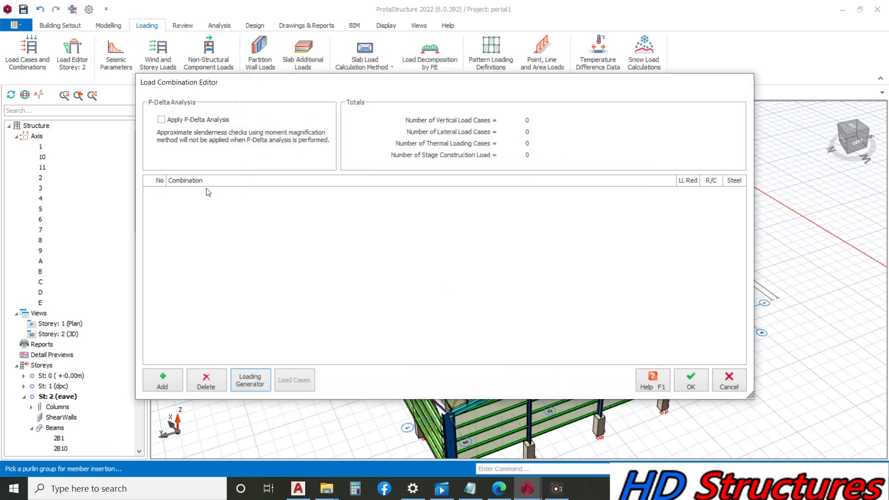
{"action": "scroll", "coordinate": [439, 269], "scroll_direction": "down", "scroll_amount": 1}
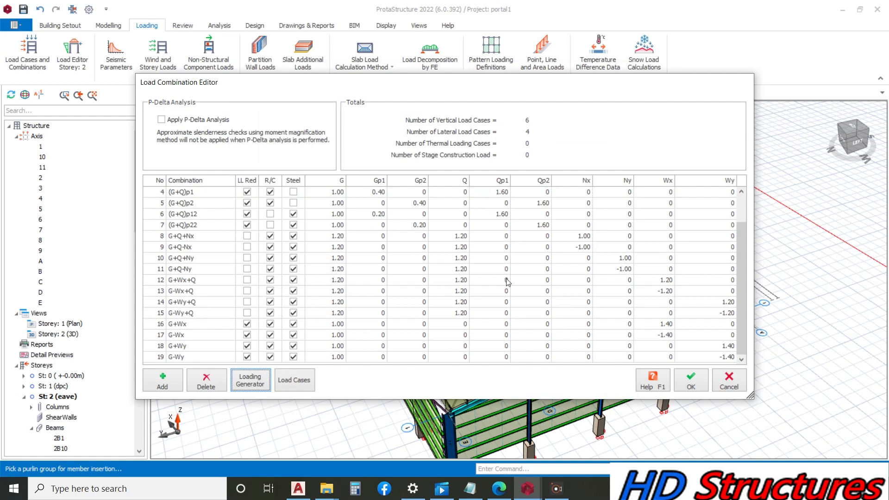
{"action": "left_click", "coordinate": [685, 378]}
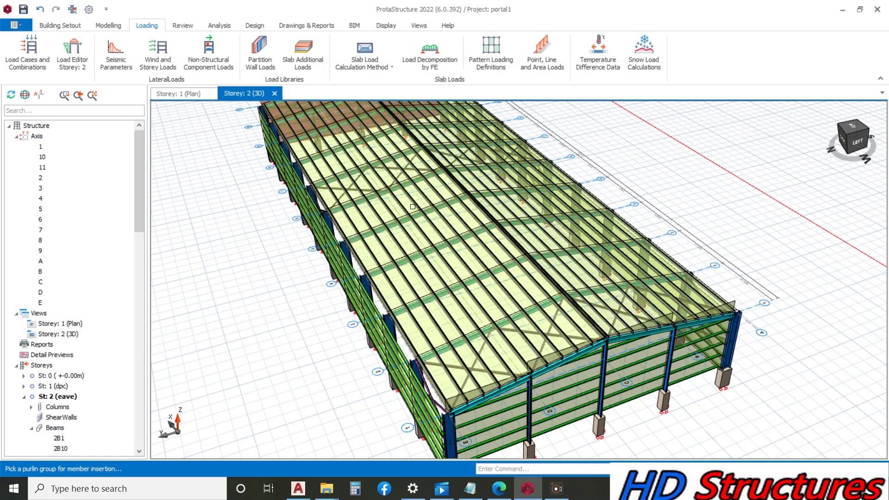
{"action": "left_click", "coordinate": [556, 489]}
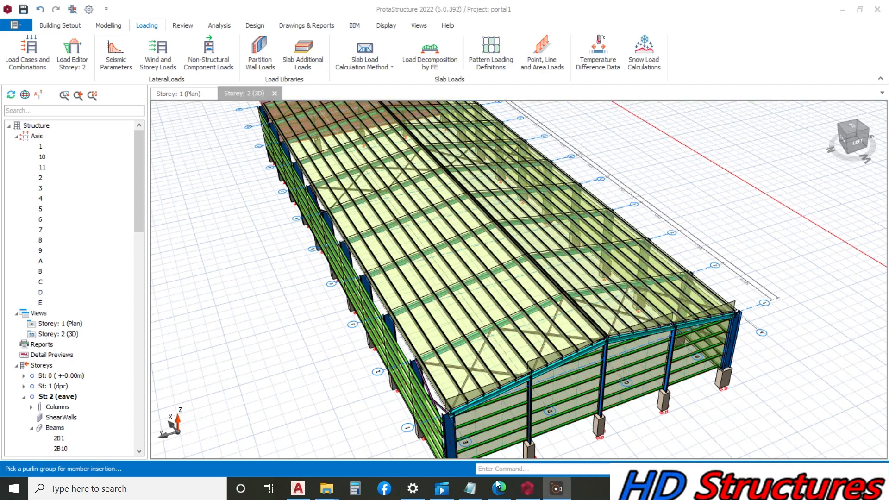
{"action": "left_click", "coordinate": [151, 27]}
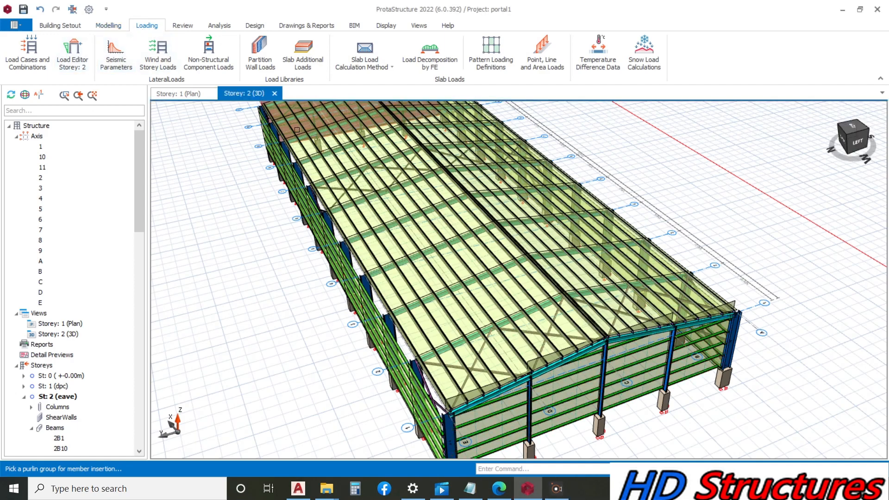
Step: Open the load editor for Storey 2 and examine the existing load case G loads on the roof frames
{"action": "left_click", "coordinate": [80, 58]}
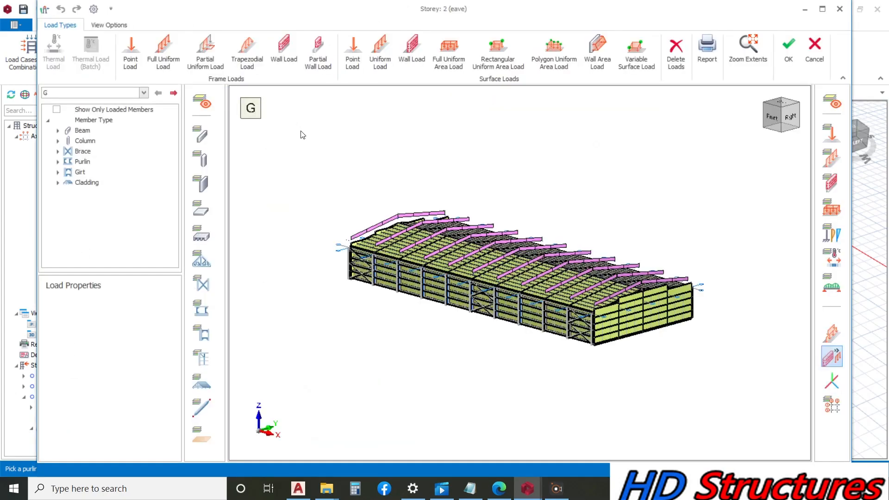
{"action": "middle_click_drag", "start_coordinate": [401, 193], "coordinate": [449, 251]}
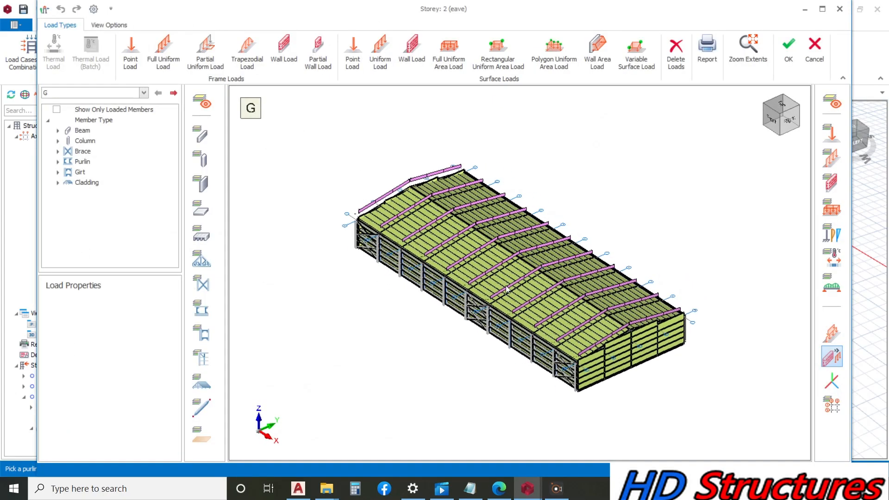
{"action": "scroll", "coordinate": [584, 318], "scroll_direction": "up", "scroll_amount": 3}
{"action": "scroll", "coordinate": [584, 319], "scroll_direction": "up", "scroll_amount": 2}
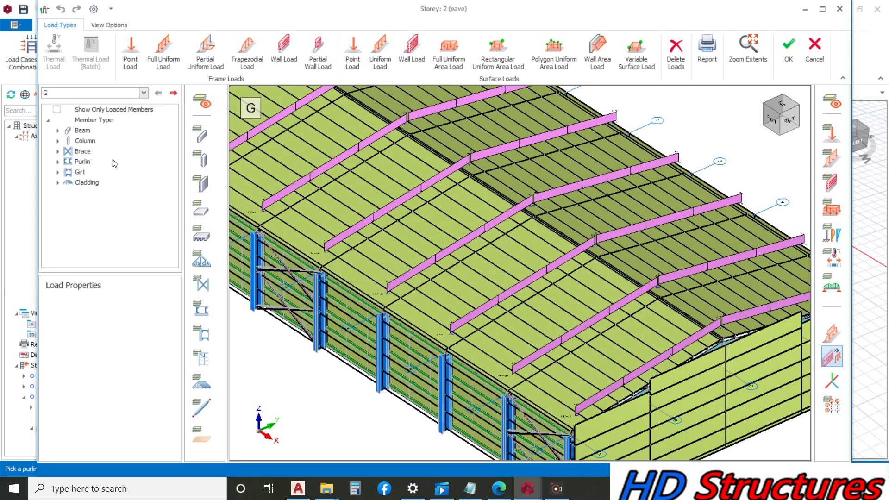
Step: Start a Full Uniform Area Load in case G and isolate roof cladding 2C1 in top view
{"action": "left_click", "coordinate": [457, 62]}
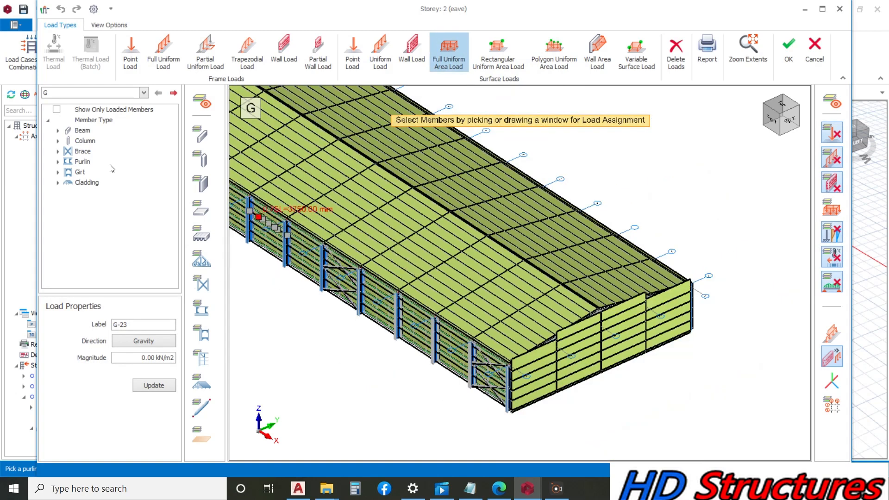
{"action": "left_click", "coordinate": [58, 182]}
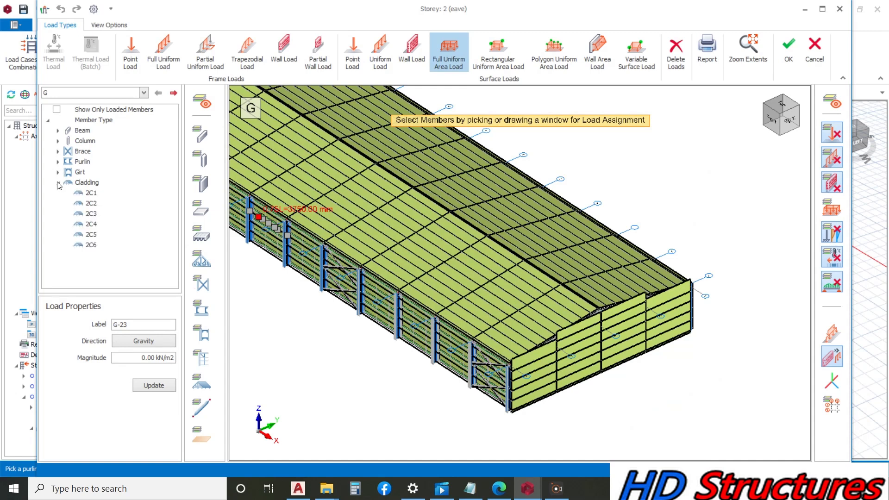
{"action": "left_click", "coordinate": [86, 193]}
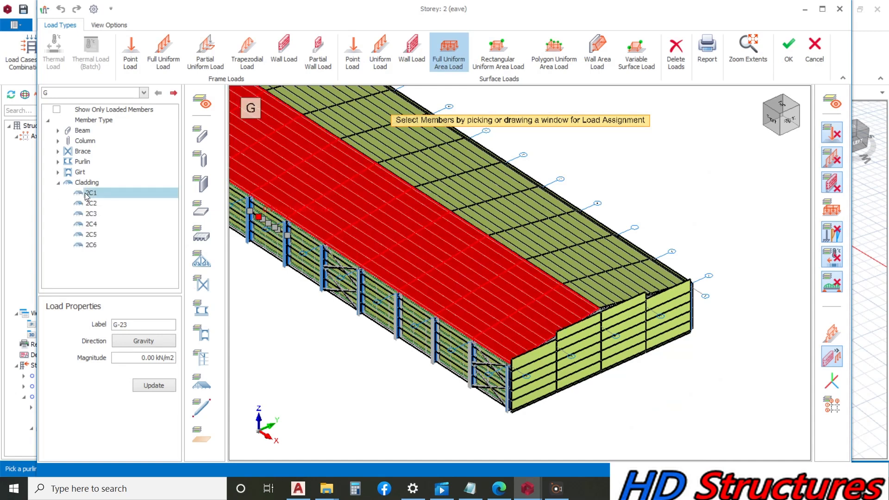
{"action": "right_click", "coordinate": [87, 193]}
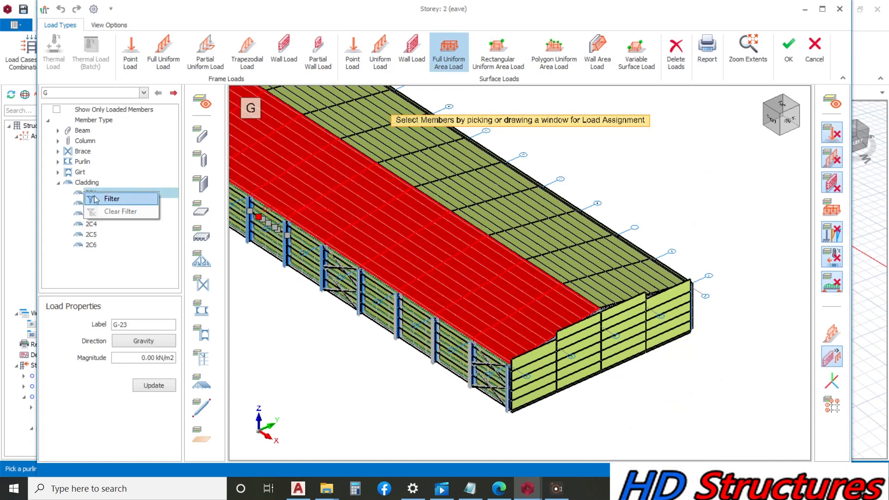
{"action": "left_click", "coordinate": [93, 196]}
{"action": "middle_click_drag", "start_coordinate": [398, 281], "coordinate": [489, 274]}
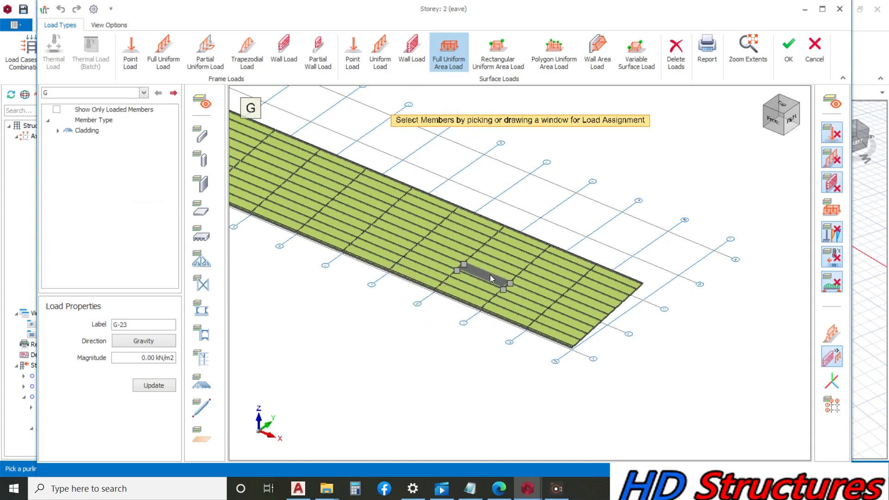
{"action": "left_click", "coordinate": [782, 104]}
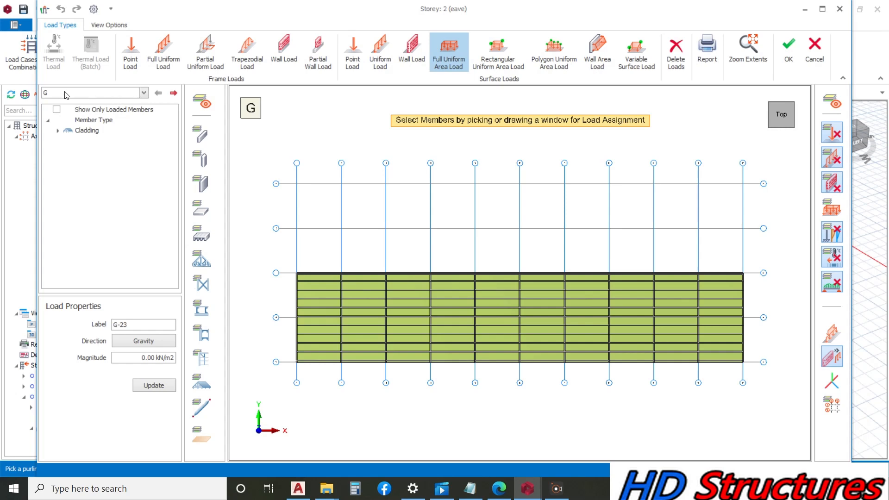
Step: Set the area load magnitude to 0.20 kN/m2 and assign it to the 2C1 panels between grids 1 and 2, from grid C towards grid B
{"action": "left_click", "coordinate": [147, 357]}
{"action": "scroll", "coordinate": [315, 279], "scroll_direction": "up", "scroll_amount": 6}
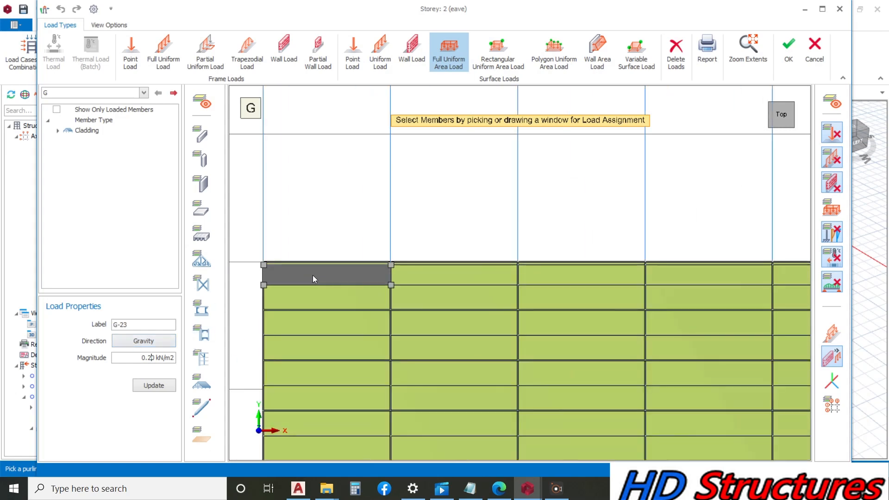
{"action": "left_click", "coordinate": [336, 258]}
{"action": "scroll", "coordinate": [430, 224], "scroll_direction": "down", "scroll_amount": 3}
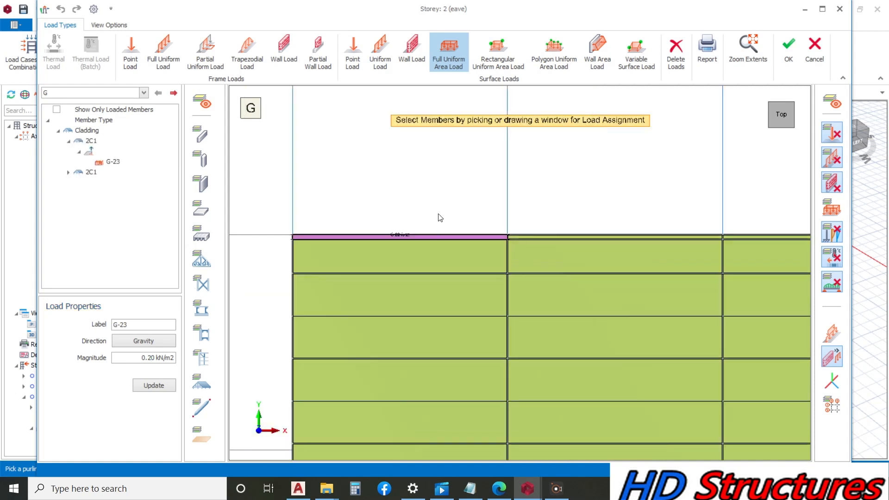
{"action": "scroll", "coordinate": [422, 229], "scroll_direction": "down", "scroll_amount": 3}
{"action": "scroll", "coordinate": [421, 229], "scroll_direction": "up", "scroll_amount": 2}
{"action": "left_click", "coordinate": [422, 229]}
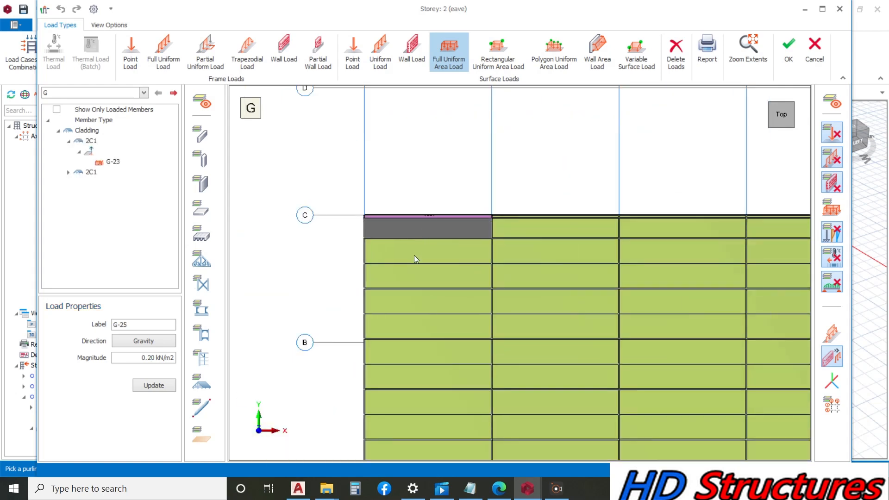
{"action": "left_click", "coordinate": [413, 283]}
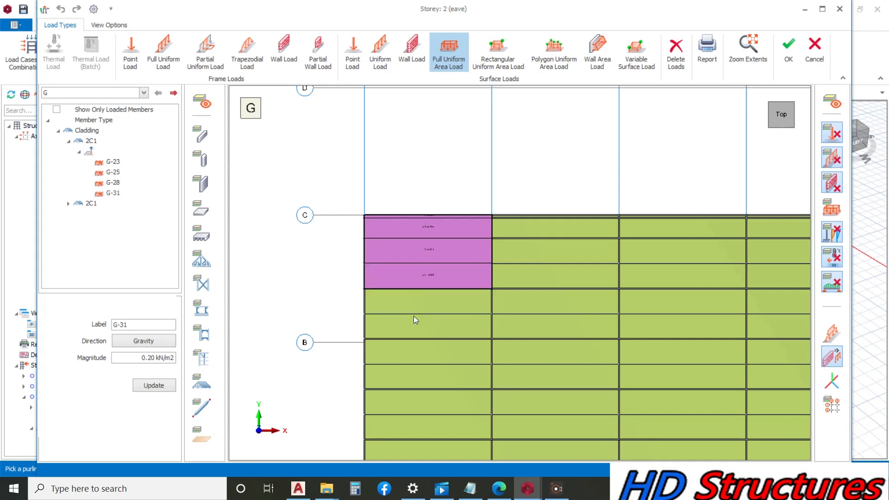
{"action": "left_click", "coordinate": [406, 334]}
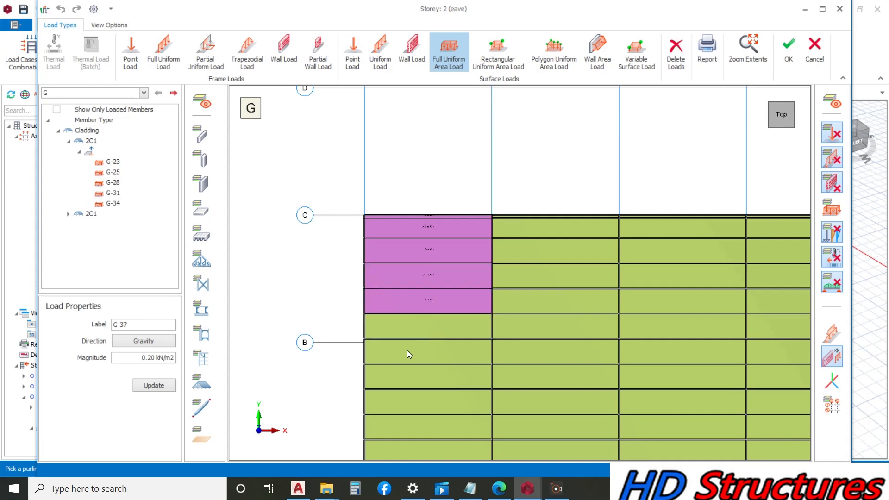
Step: Assign the 0.20 kN/m2 area load to the remaining 2C1 panels between grids 1 and 2, down to grid A
{"action": "left_click", "coordinate": [401, 377]}
{"action": "scroll", "coordinate": [387, 306], "scroll_direction": "down", "scroll_amount": 3}
{"action": "scroll", "coordinate": [387, 305], "scroll_direction": "up", "scroll_amount": 3}
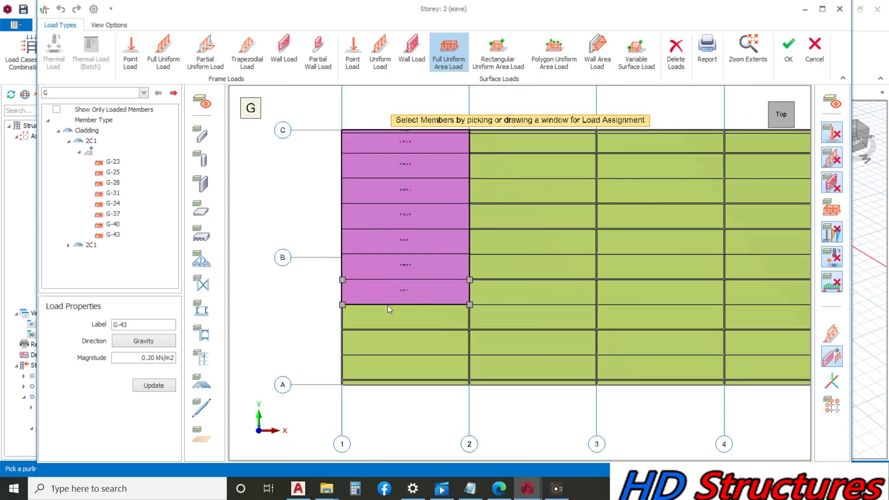
{"action": "left_click", "coordinate": [385, 323]}
{"action": "left_click", "coordinate": [382, 349]}
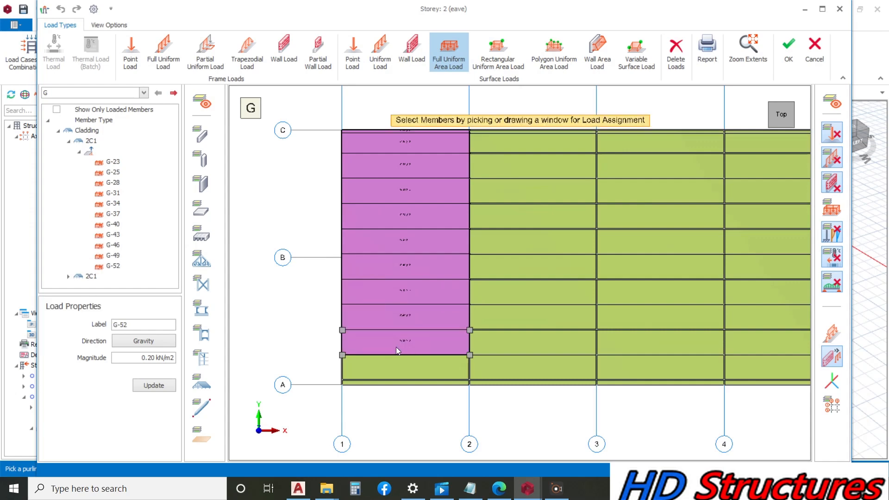
{"action": "left_click", "coordinate": [396, 367]}
{"action": "left_click", "coordinate": [397, 383]}
Step: Assign the 0.20 kN/m2 area load to the 2C1 panels between grids 2 and 3, from grid A up towards grid C
{"action": "left_click", "coordinate": [538, 380]}
{"action": "left_click", "coordinate": [533, 366]}
{"action": "left_click", "coordinate": [531, 346]}
{"action": "left_click", "coordinate": [531, 319]}
{"action": "left_click", "coordinate": [530, 290]}
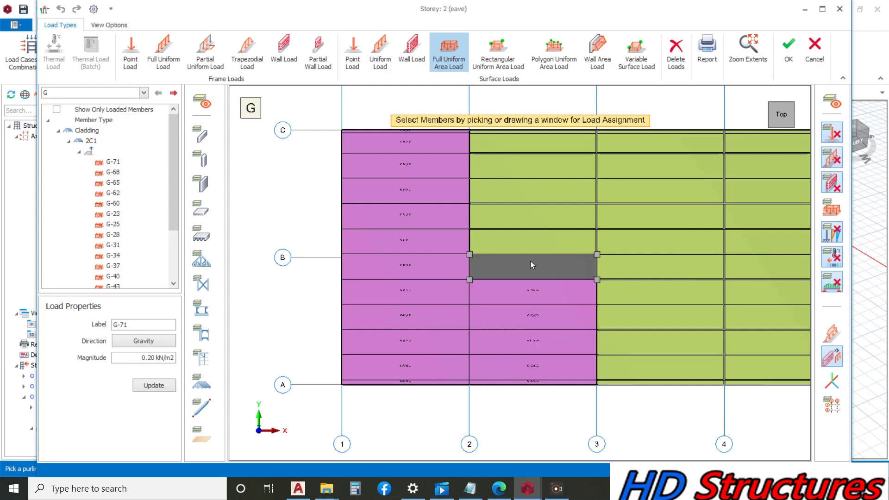
{"action": "left_click", "coordinate": [530, 240]}
{"action": "left_click", "coordinate": [526, 217]}
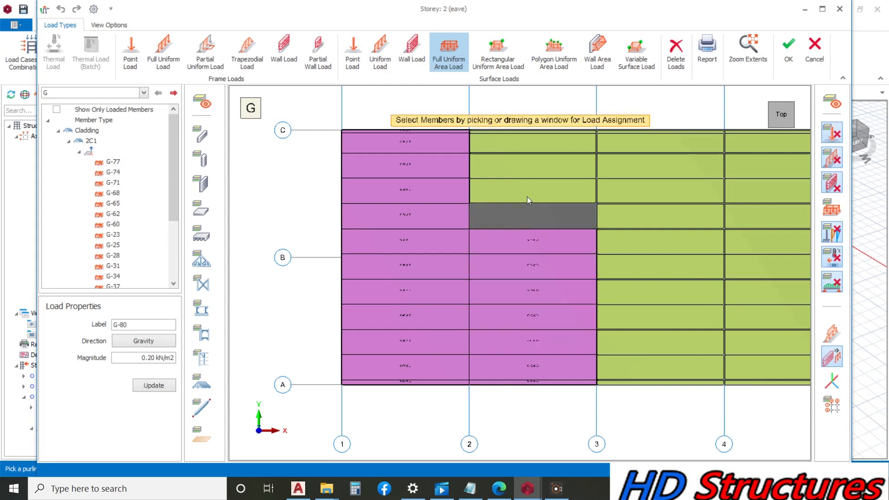
{"action": "left_click", "coordinate": [526, 182]}
{"action": "left_click", "coordinate": [523, 163]}
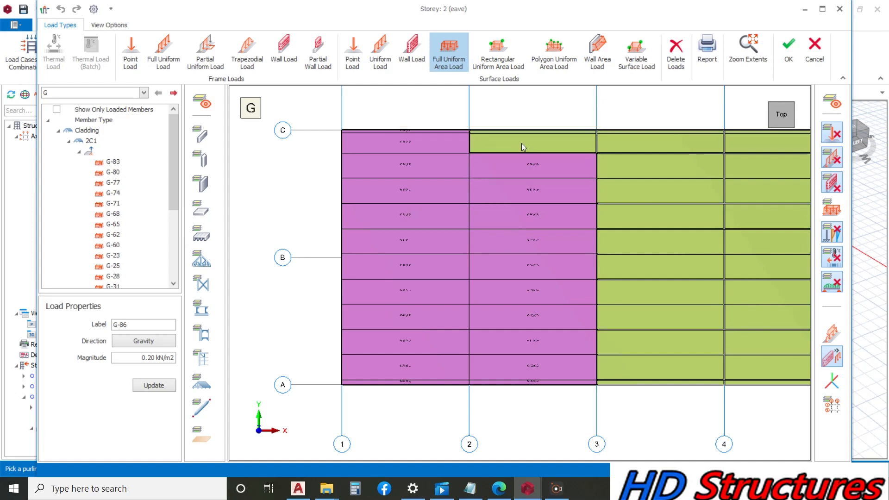
{"action": "left_click", "coordinate": [521, 143]}
Step: Assign the 0.20 kN/m2 area load to the lower 2C1 panels between grids 3 and 4, starting at grid A
{"action": "scroll", "coordinate": [325, 231], "scroll_direction": "down", "scroll_amount": 5}
{"action": "scroll", "coordinate": [423, 233], "scroll_direction": "up", "scroll_amount": 5}
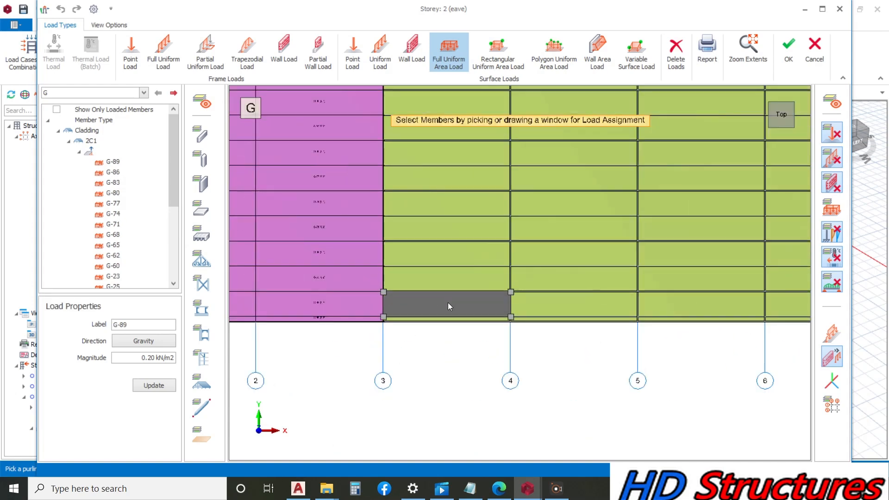
{"action": "left_click", "coordinate": [430, 301]}
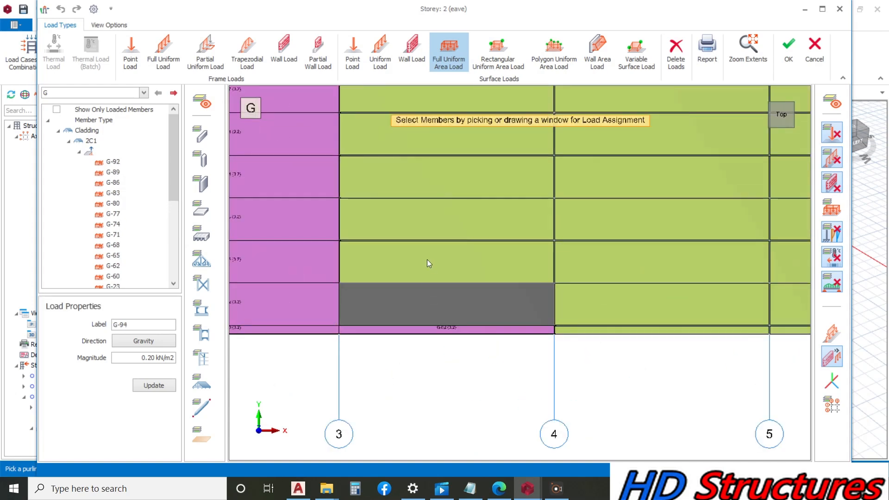
{"action": "left_click", "coordinate": [426, 257]}
{"action": "left_click", "coordinate": [420, 209]}
{"action": "left_click", "coordinate": [415, 162]}
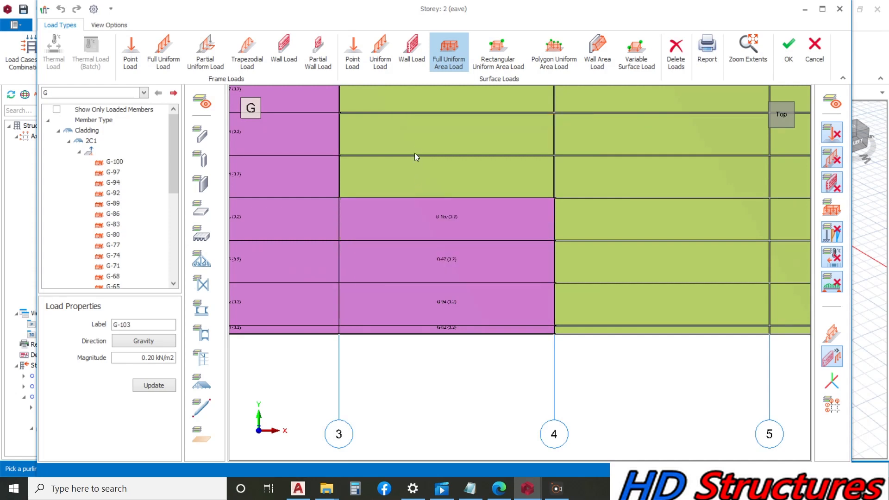
Step: Load the remaining 2C1 panels between grids 3 and 4 with 0.20 kN/m2, including the narrow ridge strips of bays 3-4 and 2-3
{"action": "scroll", "coordinate": [460, 234], "scroll_direction": "up", "scroll_amount": 3}
{"action": "left_click", "coordinate": [439, 144]}
{"action": "scroll", "coordinate": [448, 288], "scroll_direction": "down", "scroll_amount": 5}
{"action": "left_click", "coordinate": [438, 192]}
{"action": "left_click", "coordinate": [440, 157]}
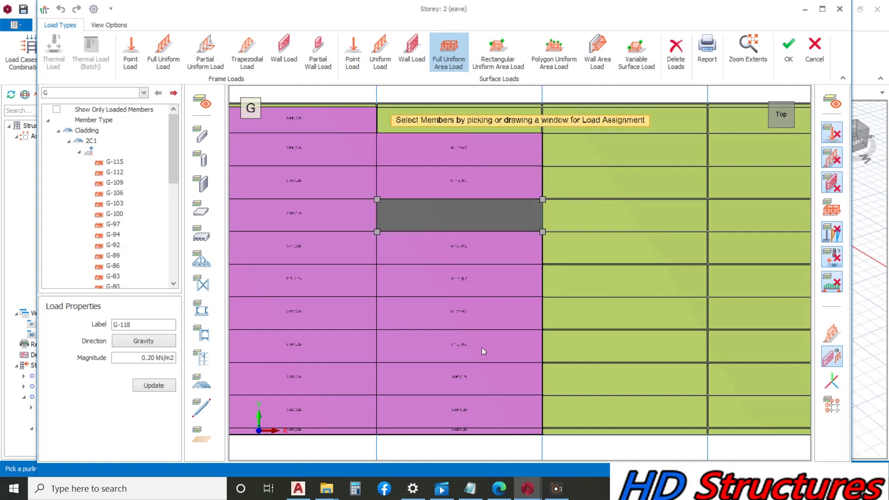
{"action": "left_click", "coordinate": [456, 213]}
{"action": "left_click", "coordinate": [432, 206]}
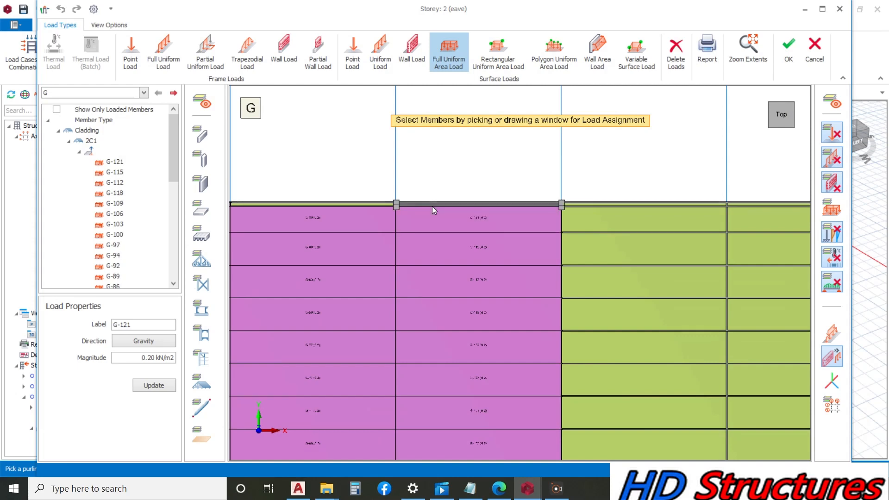
{"action": "left_click", "coordinate": [353, 207]}
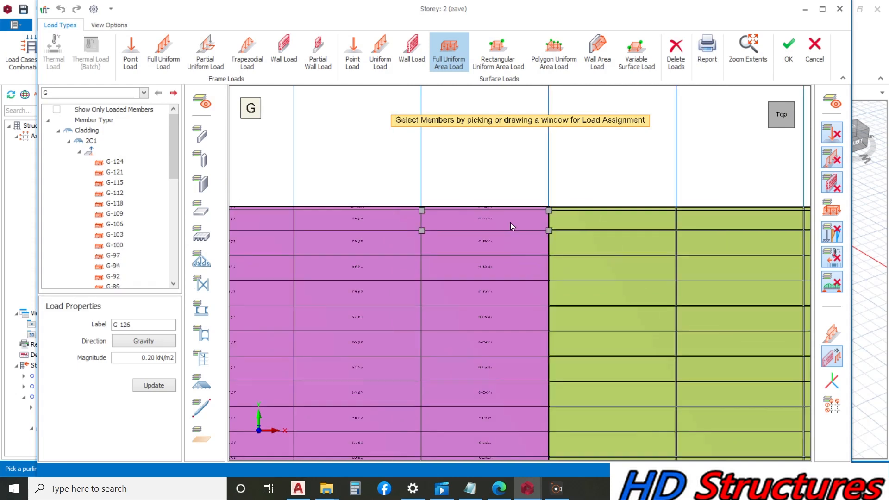
Step: Assign the 0.20 kN/m2 area load to the lower and middle 2C1 panels between grids 4 and 5
{"action": "scroll", "coordinate": [532, 366], "scroll_direction": "up", "scroll_amount": 3}
{"action": "left_click", "coordinate": [502, 327]}
{"action": "left_click", "coordinate": [479, 220]}
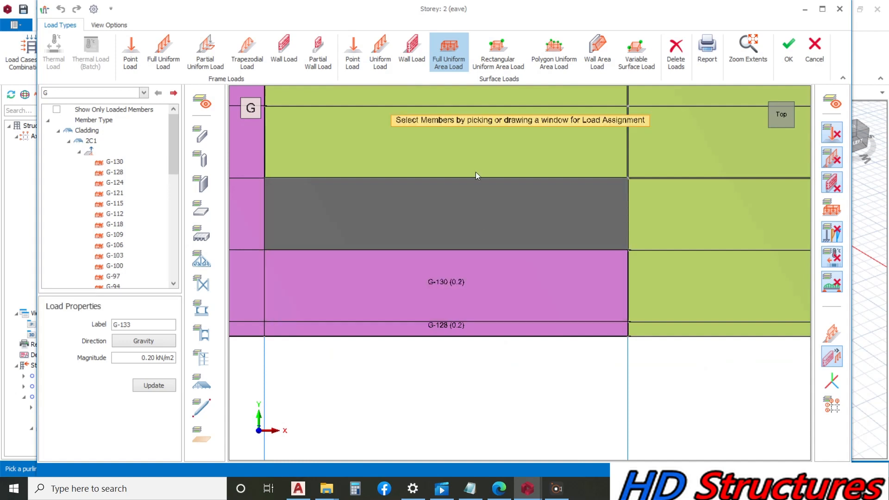
{"action": "left_click", "coordinate": [470, 169]}
{"action": "scroll", "coordinate": [563, 358], "scroll_direction": "down", "scroll_amount": 3}
{"action": "scroll", "coordinate": [521, 291], "scroll_direction": "up", "scroll_amount": 3}
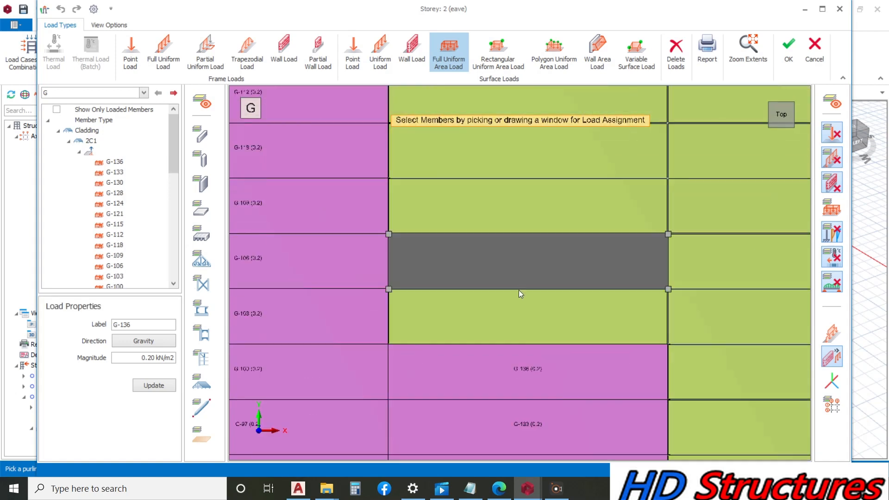
{"action": "left_click", "coordinate": [520, 306]}
{"action": "left_click", "coordinate": [518, 273]}
{"action": "left_click", "coordinate": [516, 271]}
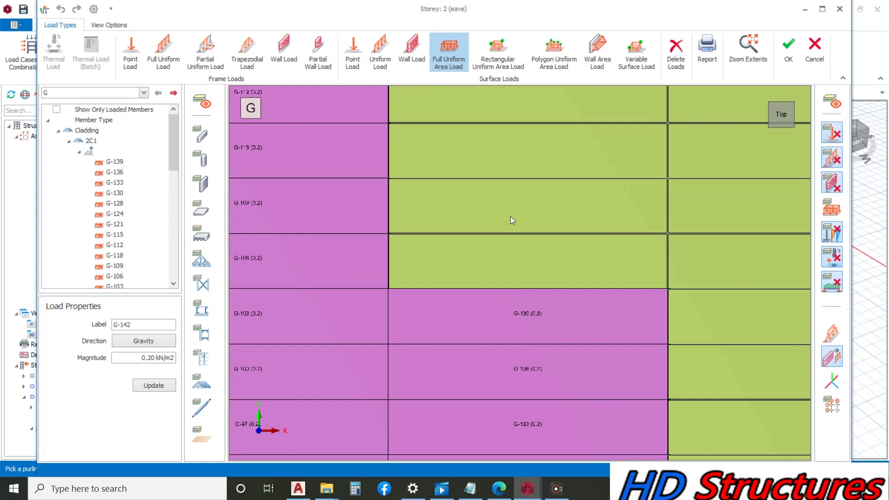
{"action": "left_click", "coordinate": [505, 160]}
{"action": "left_click", "coordinate": [505, 160]}
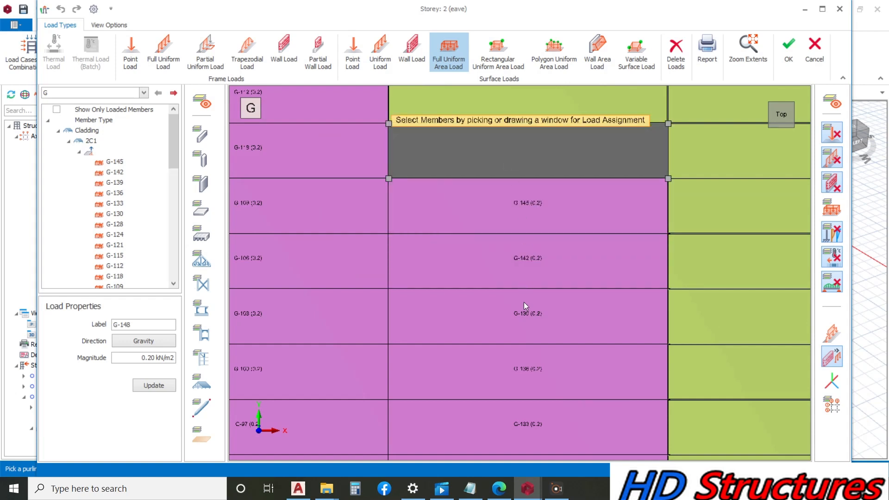
Step: Complete the 0.20 kN/m2 area load on the upper 2C1 panels and ridge strip between grids 4 and 5
{"action": "scroll", "coordinate": [516, 216], "scroll_direction": "down", "scroll_amount": 3}
{"action": "scroll", "coordinate": [518, 225], "scroll_direction": "up", "scroll_amount": 3}
{"action": "left_click", "coordinate": [512, 185]}
{"action": "left_click", "coordinate": [509, 184]}
{"action": "scroll", "coordinate": [518, 303], "scroll_direction": "down", "scroll_amount": 3}
{"action": "left_click", "coordinate": [510, 188]}
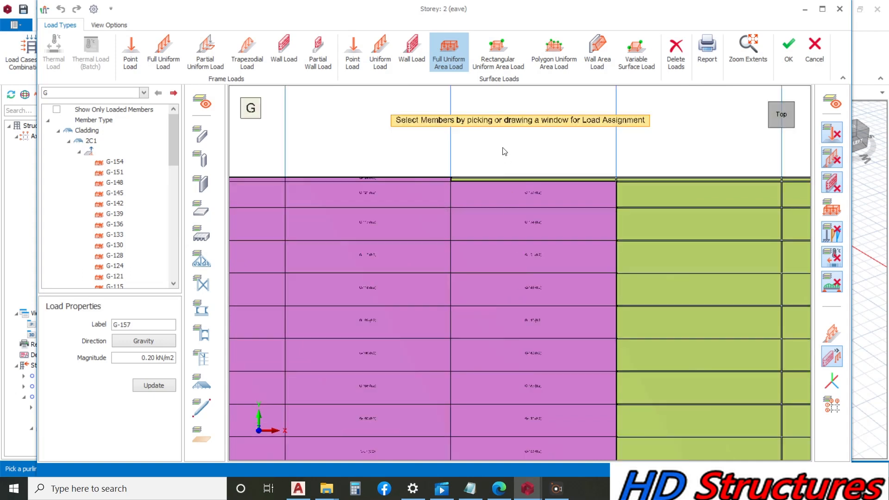
{"action": "scroll", "coordinate": [509, 188], "scroll_direction": "up", "scroll_amount": 5}
{"action": "scroll", "coordinate": [463, 240], "scroll_direction": "down", "scroll_amount": 3}
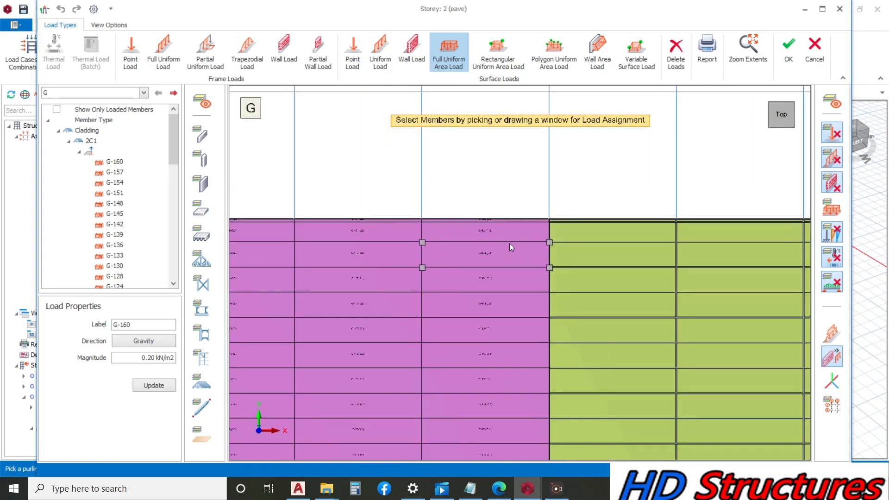
Step: Assign the 0.20 kN/m2 area load to the 2C1 panels between grids 5 and 6
{"action": "scroll", "coordinate": [546, 217], "scroll_direction": "up", "scroll_amount": 5}
{"action": "left_click", "coordinate": [565, 202]}
{"action": "left_click", "coordinate": [579, 241]}
{"action": "scroll", "coordinate": [478, 191], "scroll_direction": "down", "scroll_amount": 2}
{"action": "left_click", "coordinate": [579, 259]}
{"action": "left_click", "coordinate": [593, 300]}
Step: Assign the 0.20 kN/m2 area load to the 2C1 panels between grids 6 and 7, including the narrow strip along grid C
{"action": "scroll", "coordinate": [572, 314], "scroll_direction": "up", "scroll_amount": 3}
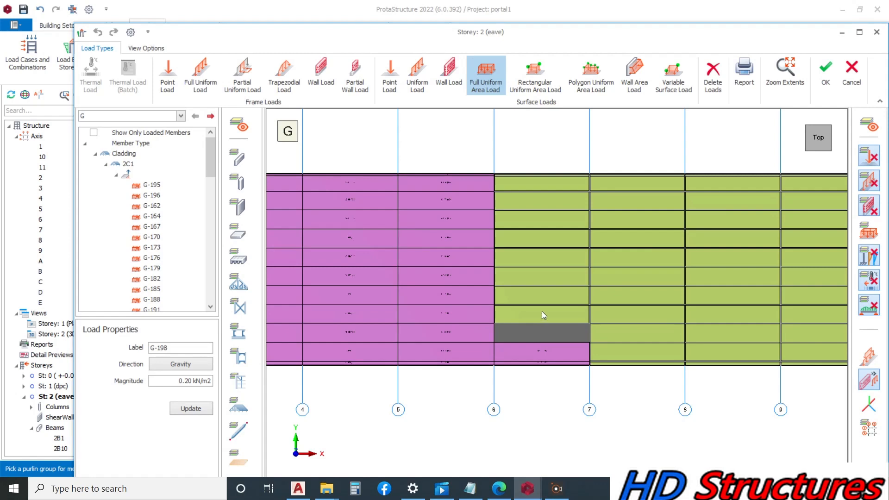
{"action": "left_click", "coordinate": [541, 312]}
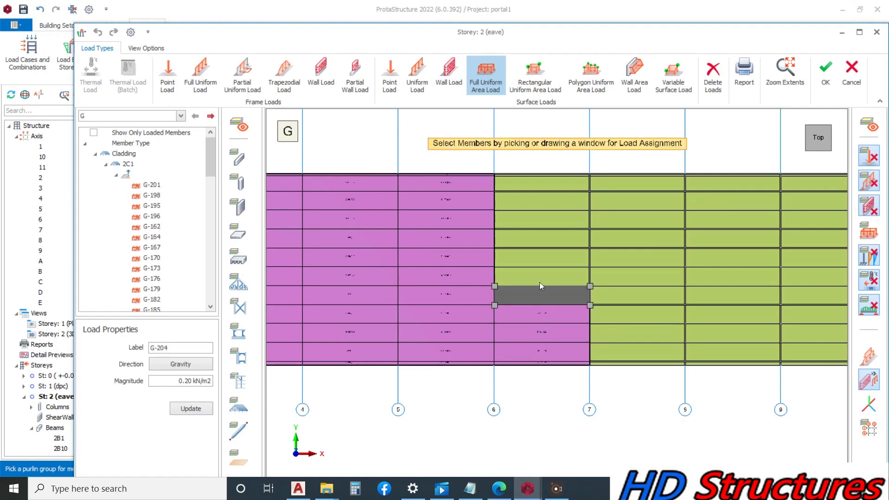
{"action": "left_click", "coordinate": [540, 289]}
{"action": "left_click", "coordinate": [540, 275]}
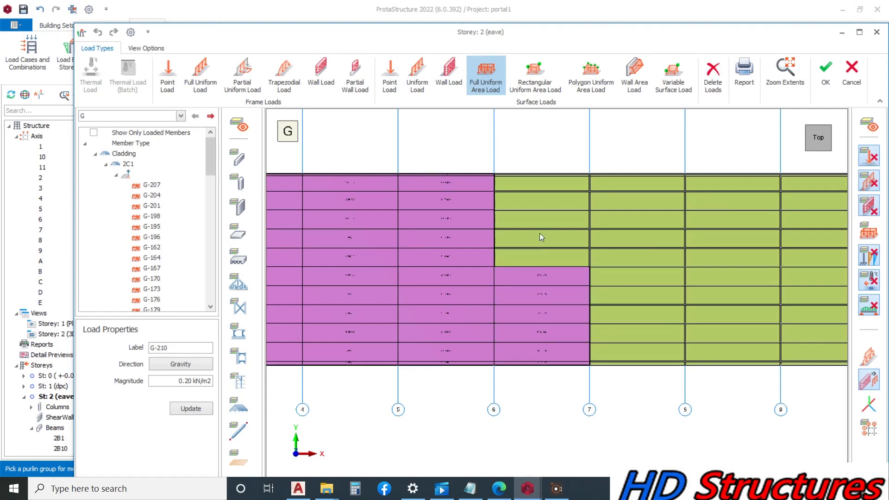
{"action": "left_click", "coordinate": [540, 235]}
{"action": "left_click", "coordinate": [539, 218]}
{"action": "left_click", "coordinate": [540, 198]}
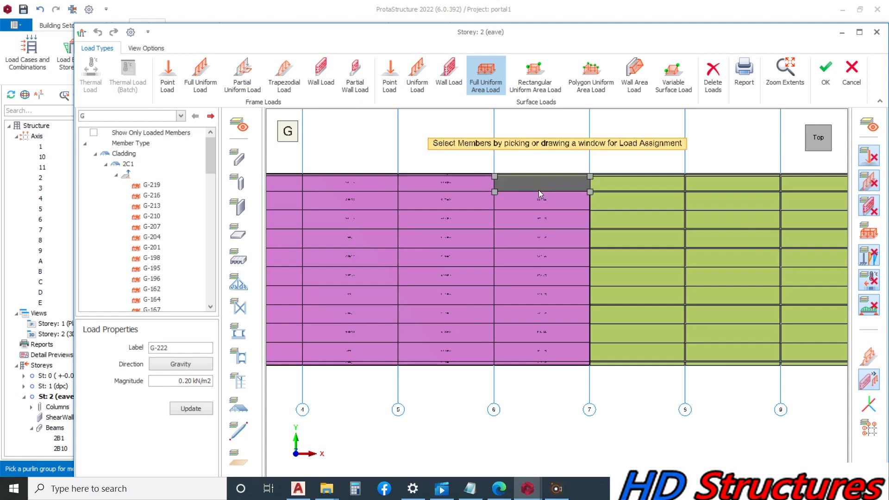
{"action": "left_click", "coordinate": [538, 190]}
{"action": "scroll", "coordinate": [547, 185], "scroll_direction": "up", "scroll_amount": 4}
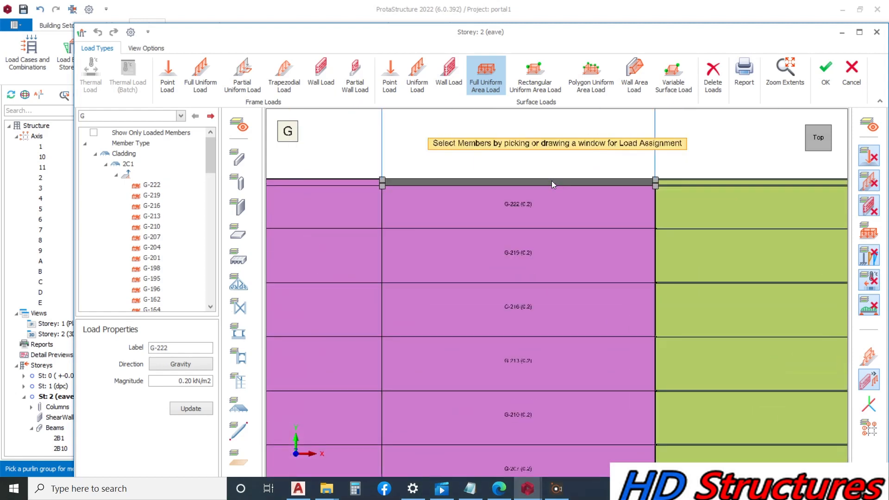
{"action": "left_click", "coordinate": [643, 183]}
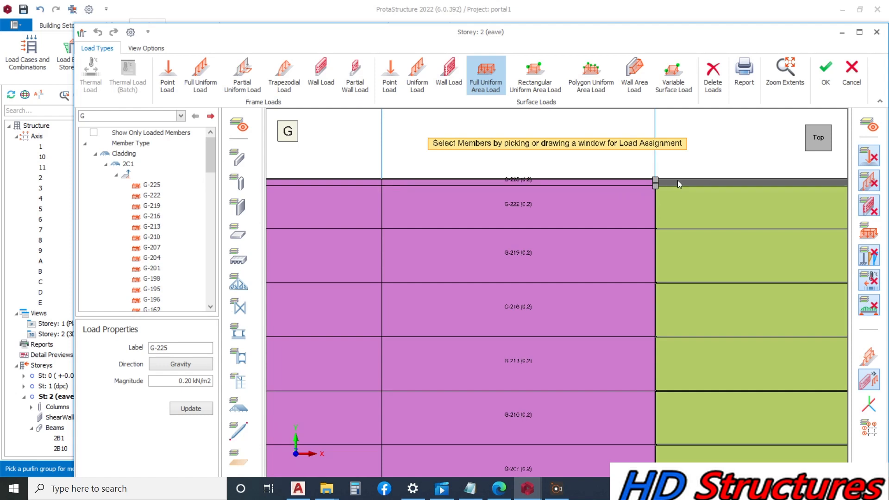
Step: Assign the 0.20 kN/m2 area load to the 2C1 panels between grids 7 and 8, from grid C to grid B
{"action": "left_click", "coordinate": [706, 217]}
{"action": "left_click", "coordinate": [705, 265]}
{"action": "left_click", "coordinate": [704, 268]}
{"action": "left_click", "coordinate": [703, 316]}
{"action": "left_click", "coordinate": [691, 378]}
{"action": "scroll", "coordinate": [431, 216], "scroll_direction": "down", "scroll_amount": 3}
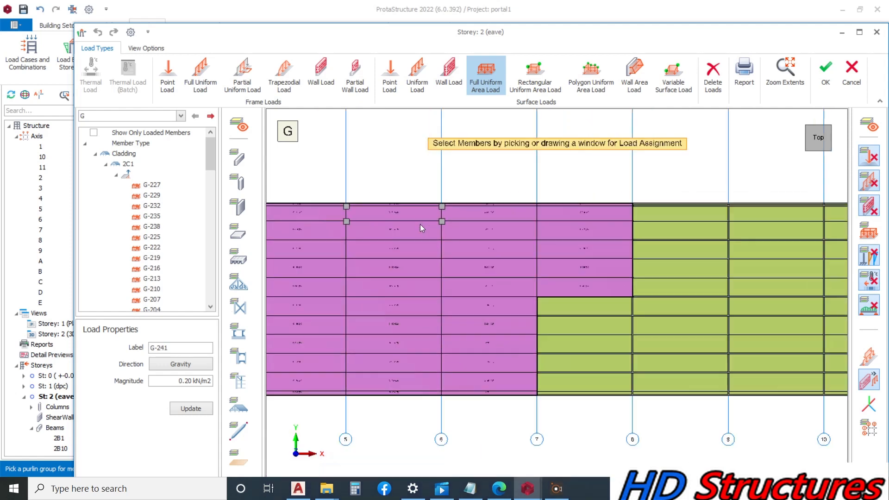
Step: Load the remaining 2C1 panels between grids 7 and 8 with 0.20 kN/m2, down to the narrow strip along grid A
{"action": "scroll", "coordinate": [579, 247], "scroll_direction": "up", "scroll_amount": 3}
{"action": "left_click", "coordinate": [579, 247]}
{"action": "left_click", "coordinate": [585, 299]}
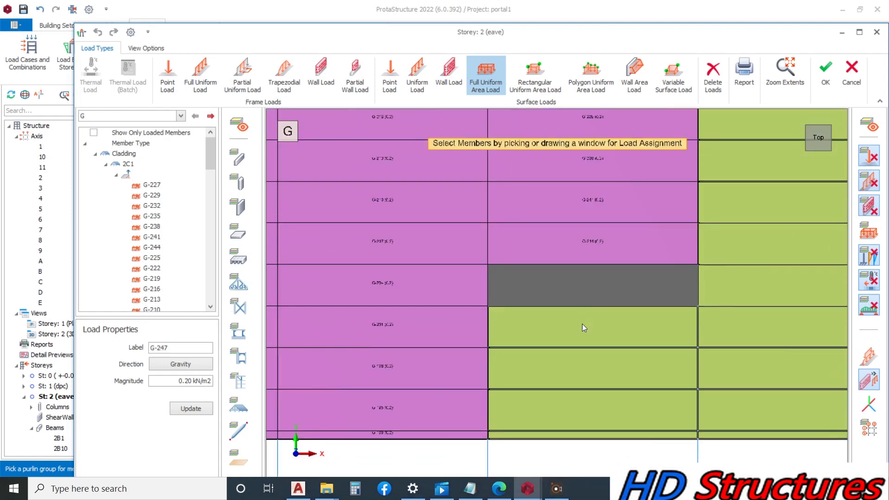
{"action": "left_click", "coordinate": [574, 373]}
{"action": "left_click", "coordinate": [533, 406]}
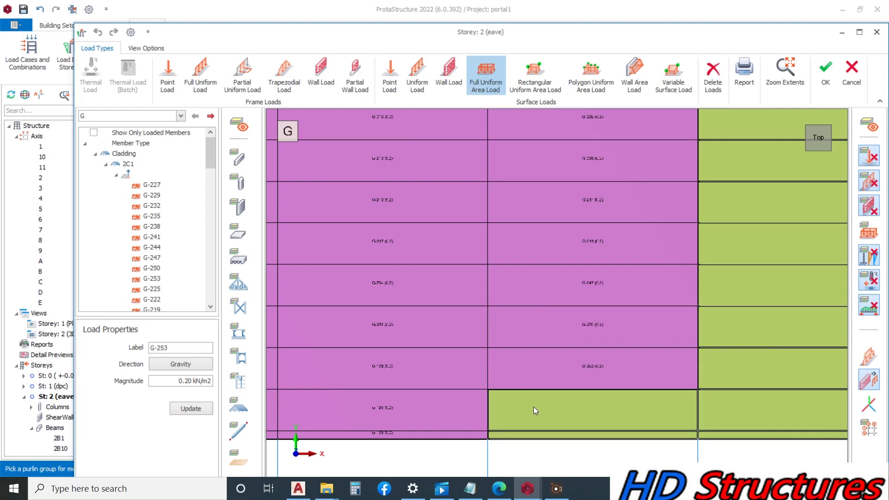
{"action": "left_click", "coordinate": [523, 438]}
Step: Assign the 0.20 kN/m2 area load to the narrow grid C strip and the upper 2C1 panels between grids 8 and 9
{"action": "scroll", "coordinate": [408, 295], "scroll_direction": "down", "scroll_amount": 3}
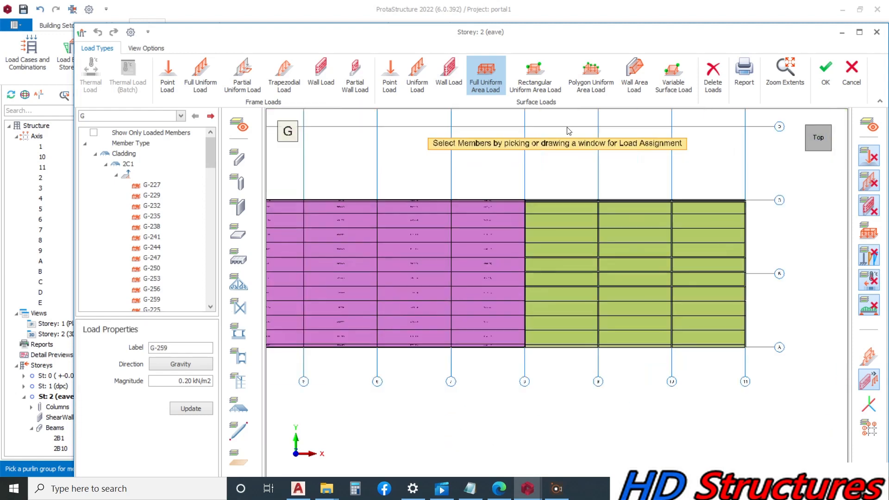
{"action": "scroll", "coordinate": [514, 259], "scroll_direction": "up", "scroll_amount": 5}
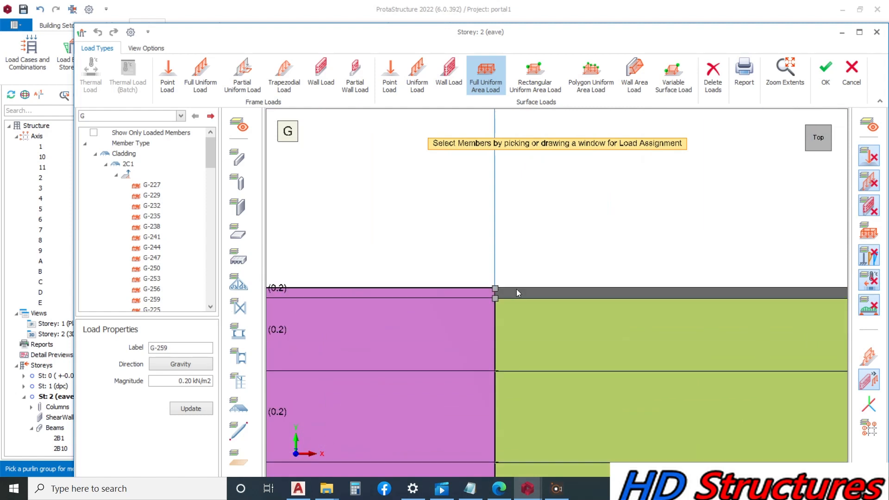
{"action": "left_click", "coordinate": [533, 347]}
{"action": "scroll", "coordinate": [490, 218], "scroll_direction": "down", "scroll_amount": 3}
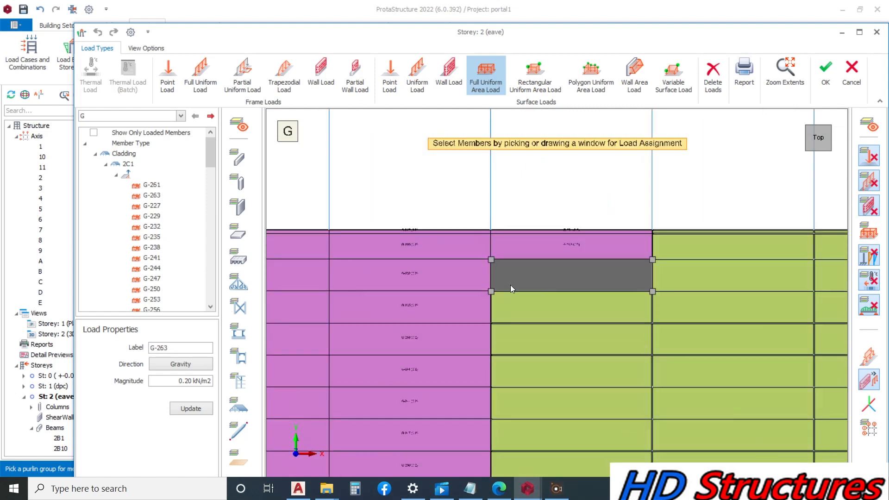
{"action": "left_click", "coordinate": [512, 283]}
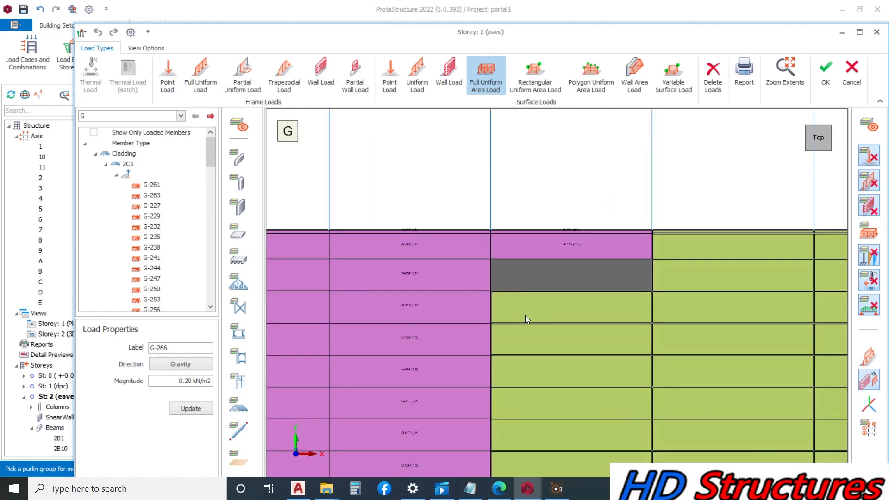
{"action": "left_click", "coordinate": [532, 348]}
{"action": "left_click", "coordinate": [532, 348]}
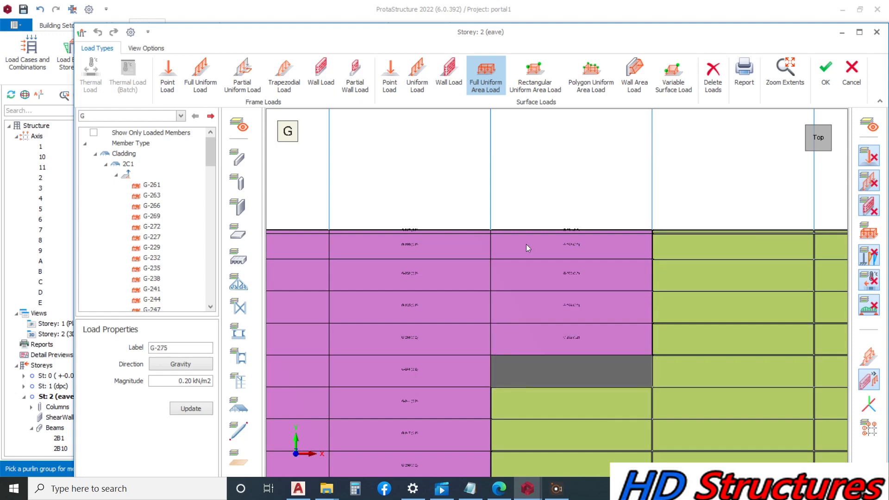
Step: Complete the 0.20 kN/m2 area load on the lower 2C1 panels and grid A strip between grids 8 and 9
{"action": "scroll", "coordinate": [526, 248], "scroll_direction": "down", "scroll_amount": 3}
{"action": "left_click", "coordinate": [517, 277]}
{"action": "scroll", "coordinate": [524, 348], "scroll_direction": "up", "scroll_amount": 5}
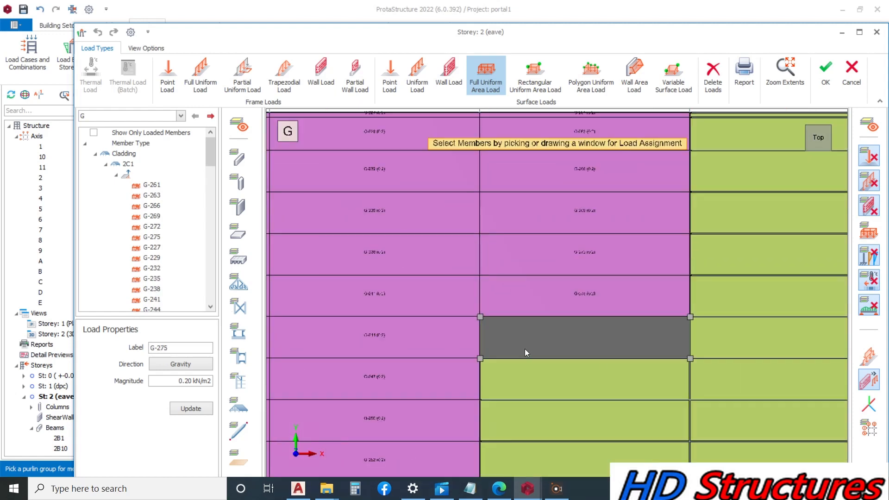
{"action": "left_click", "coordinate": [533, 384]}
{"action": "left_click", "coordinate": [536, 429]}
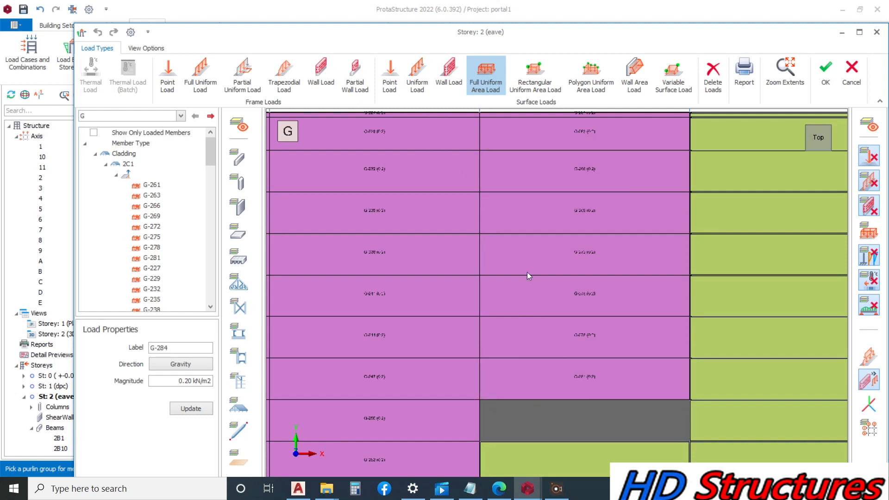
{"action": "scroll", "coordinate": [510, 183], "scroll_direction": "down", "scroll_amount": 2}
{"action": "scroll", "coordinate": [551, 401], "scroll_direction": "up", "scroll_amount": 3}
{"action": "left_click", "coordinate": [557, 289]}
{"action": "left_click", "coordinate": [537, 343]}
{"action": "left_click", "coordinate": [531, 380]}
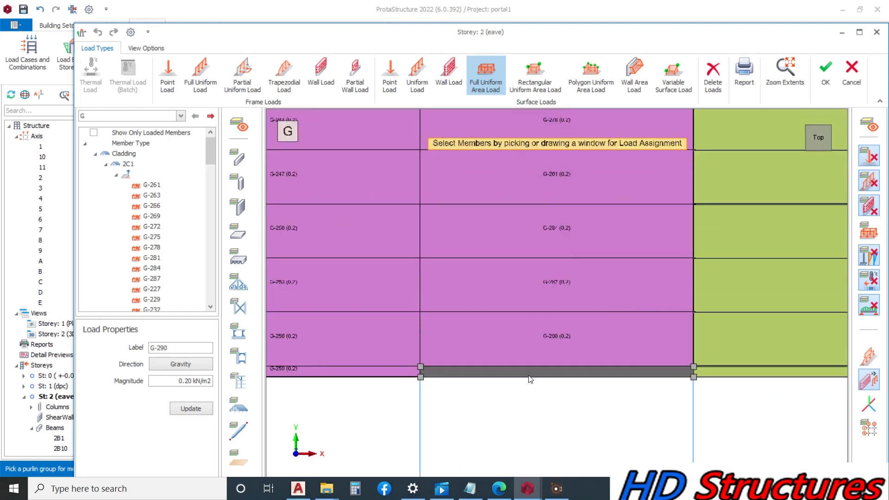
Step: Assign the 0.20 kN/m2 area load to the grid A strip and the lower 2C1 panels between grids 9 and 10
{"action": "scroll", "coordinate": [473, 241], "scroll_direction": "down", "scroll_amount": 4}
{"action": "scroll", "coordinate": [573, 306], "scroll_direction": "up", "scroll_amount": 3}
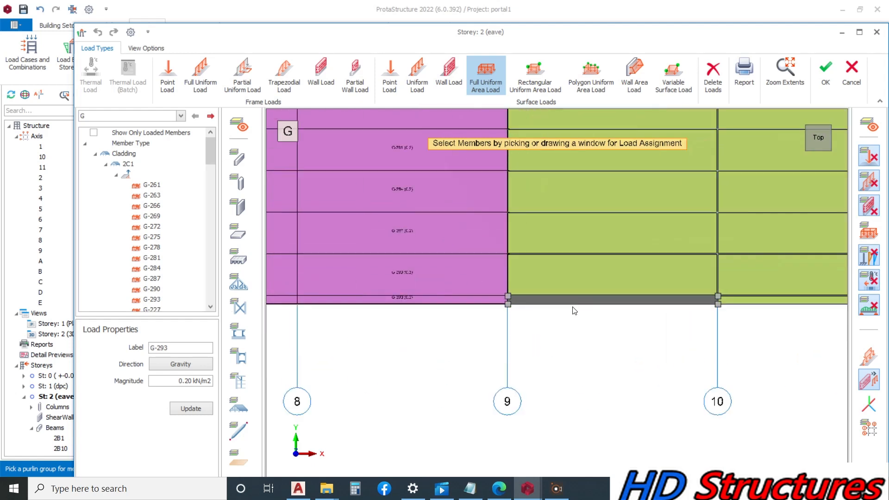
{"action": "left_click", "coordinate": [569, 300]}
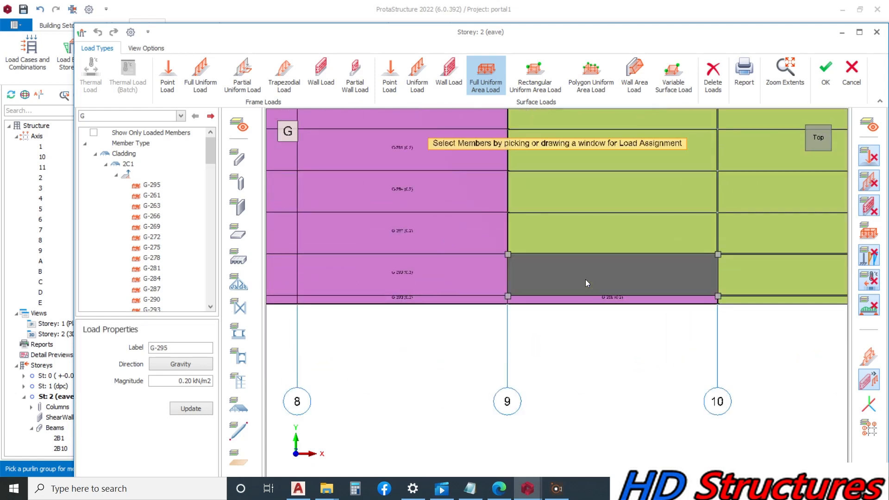
{"action": "left_click", "coordinate": [587, 250]}
{"action": "left_click", "coordinate": [587, 234]}
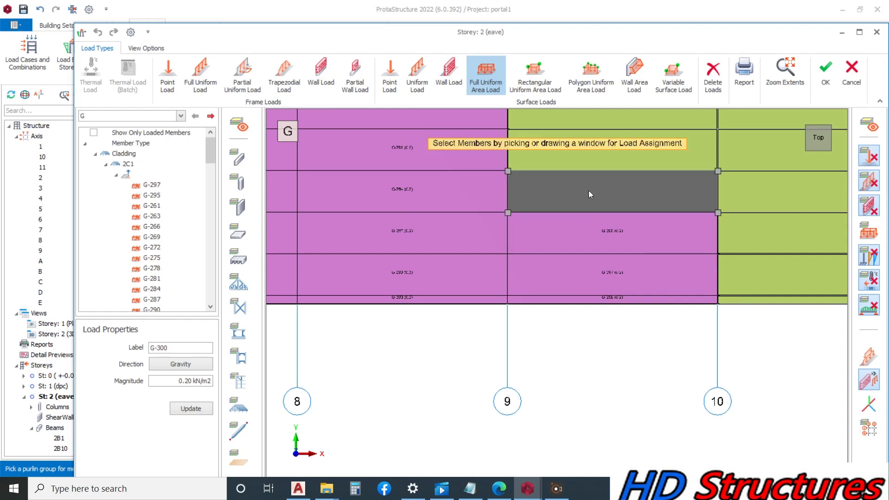
{"action": "left_click", "coordinate": [588, 157]}
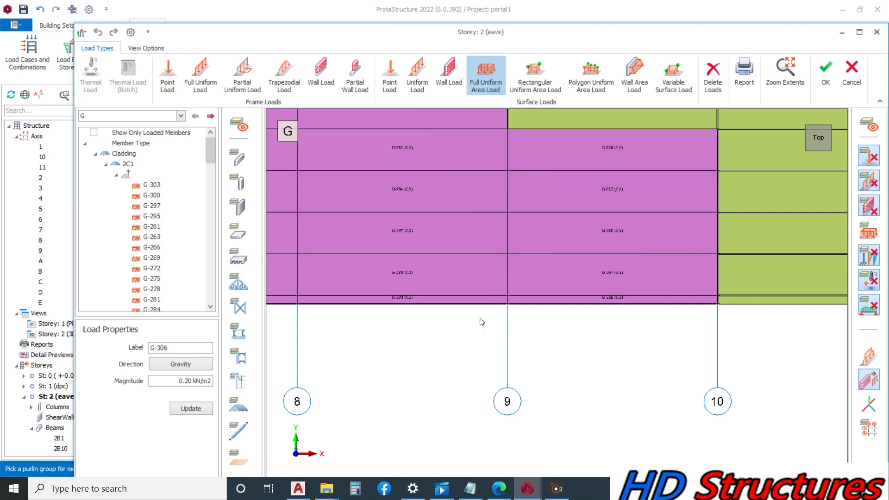
Step: Load the remaining 2C1 panels between grids 9 and 10 with 0.20 kN/m2, up to the narrow strip along grid C
{"action": "scroll", "coordinate": [478, 317], "scroll_direction": "down", "scroll_amount": 3}
{"action": "scroll", "coordinate": [537, 233], "scroll_direction": "up", "scroll_amount": 3}
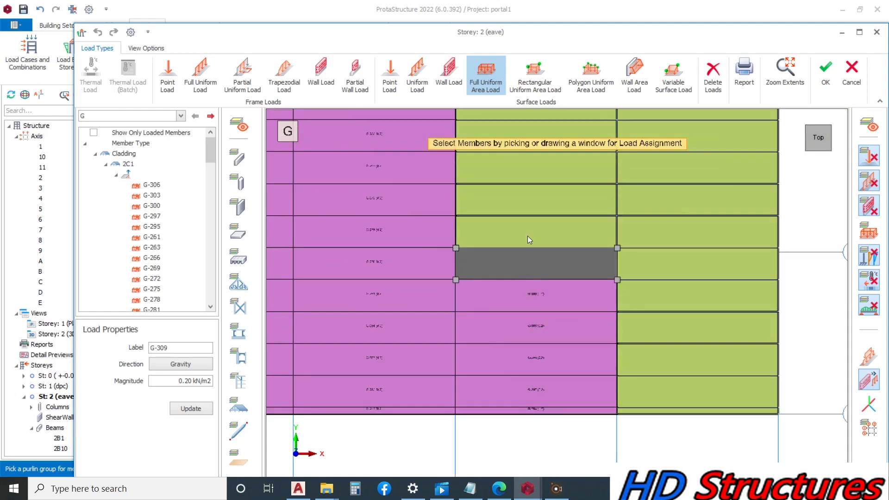
{"action": "left_click", "coordinate": [527, 235]}
{"action": "left_click", "coordinate": [530, 199]}
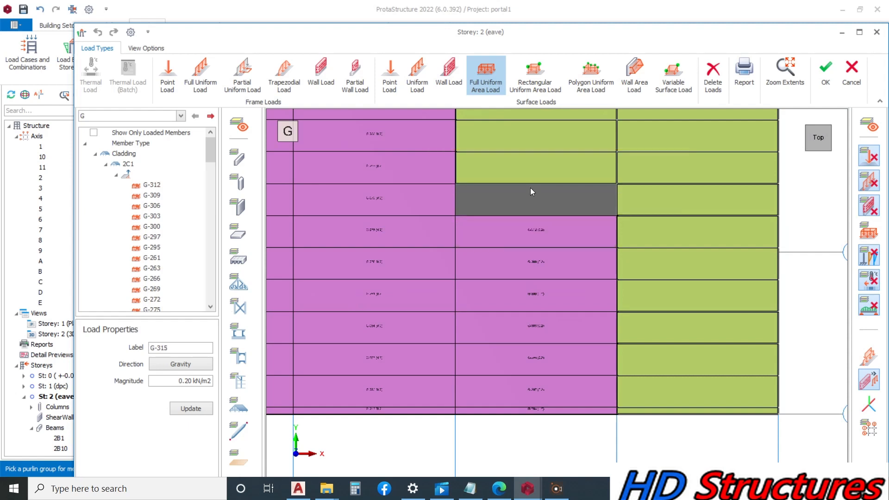
{"action": "left_click", "coordinate": [531, 198]}
{"action": "scroll", "coordinate": [473, 352], "scroll_direction": "down", "scroll_amount": 2}
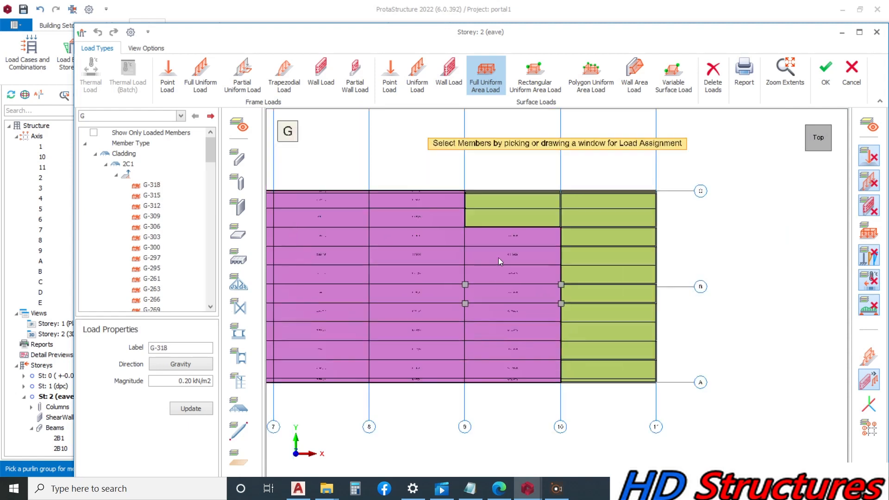
{"action": "scroll", "coordinate": [508, 195], "scroll_direction": "up", "scroll_amount": 4}
{"action": "left_click", "coordinate": [502, 252]}
{"action": "left_click", "coordinate": [501, 221]}
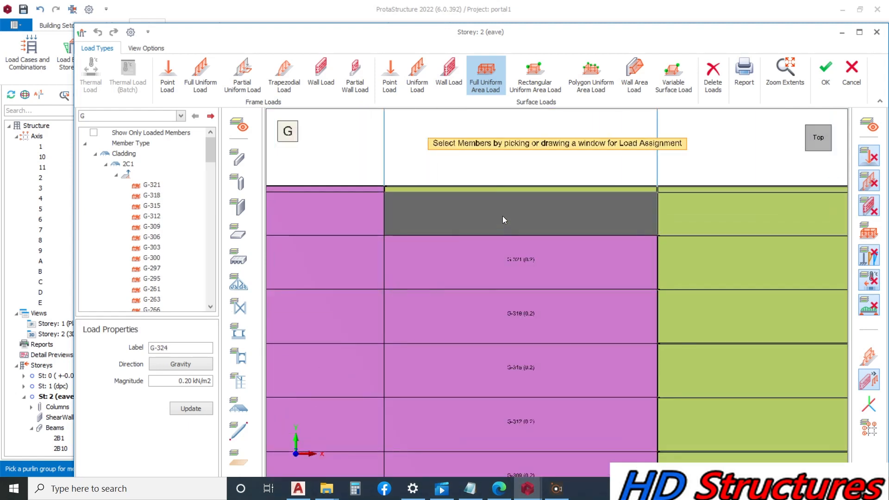
{"action": "left_click", "coordinate": [485, 195]}
{"action": "left_click", "coordinate": [487, 192]}
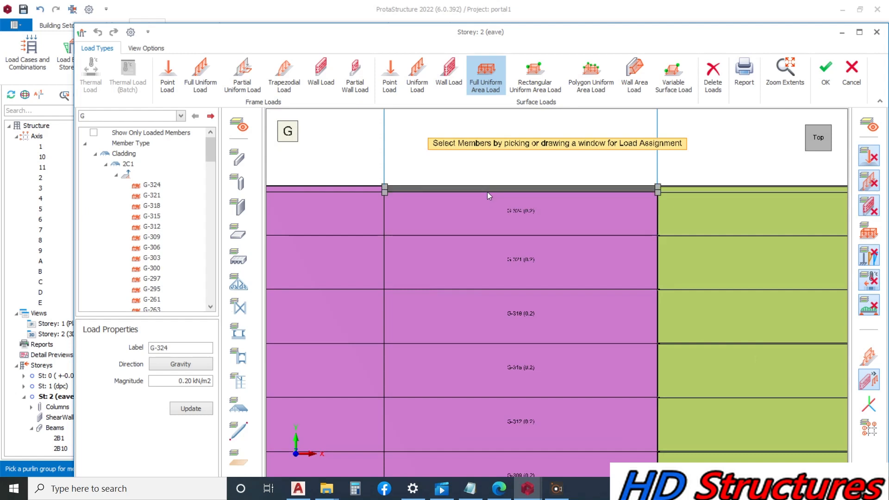
Step: Assign the 0.20 kN/m2 area load to the narrow grid C strip and the upper 2C1 panels between grids 10 and 11
{"action": "scroll", "coordinate": [399, 190], "scroll_direction": "down", "scroll_amount": 3}
{"action": "scroll", "coordinate": [494, 209], "scroll_direction": "up", "scroll_amount": 4}
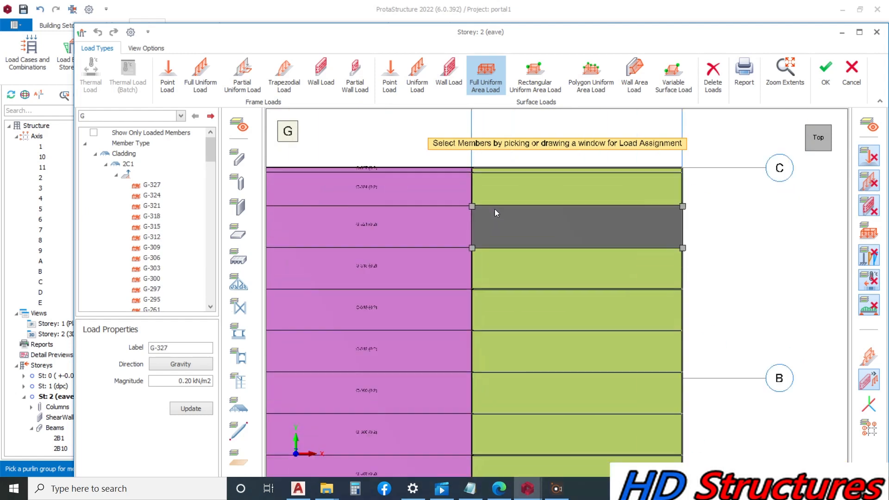
{"action": "scroll", "coordinate": [505, 179], "scroll_direction": "up", "scroll_amount": 2}
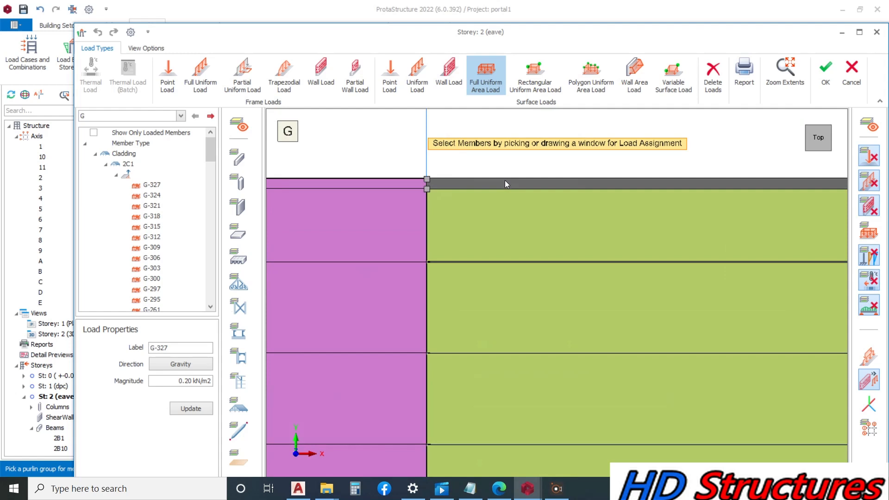
{"action": "left_click", "coordinate": [505, 183]}
{"action": "left_click", "coordinate": [501, 309]}
{"action": "scroll", "coordinate": [422, 232], "scroll_direction": "down", "scroll_amount": 2}
{"action": "left_click", "coordinate": [480, 377]}
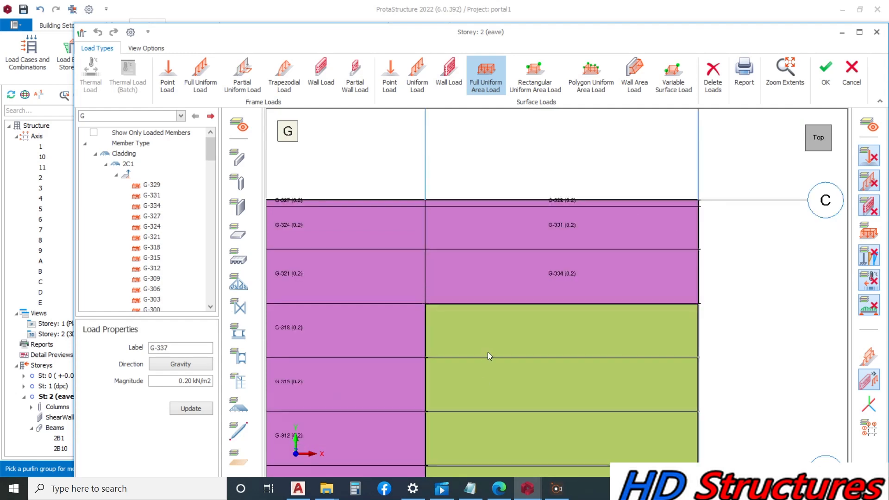
{"action": "scroll", "coordinate": [504, 241], "scroll_direction": "down", "scroll_amount": 2}
{"action": "scroll", "coordinate": [503, 271], "scroll_direction": "up", "scroll_amount": 2}
{"action": "left_click", "coordinate": [502, 270]}
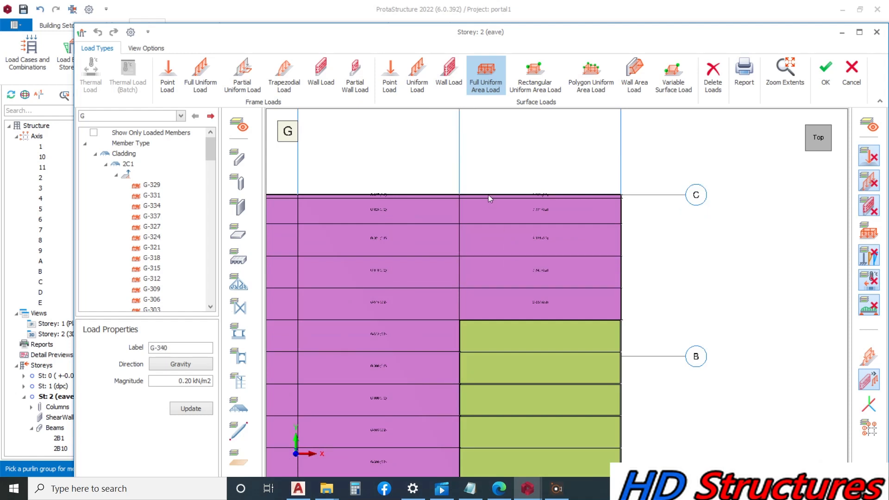
Step: Complete the 0.20 kN/m2 area load on the remaining 2C1 panels between grids 10 and 11, down to the grid A strip
{"action": "scroll", "coordinate": [499, 364], "scroll_direction": "up", "scroll_amount": 2}
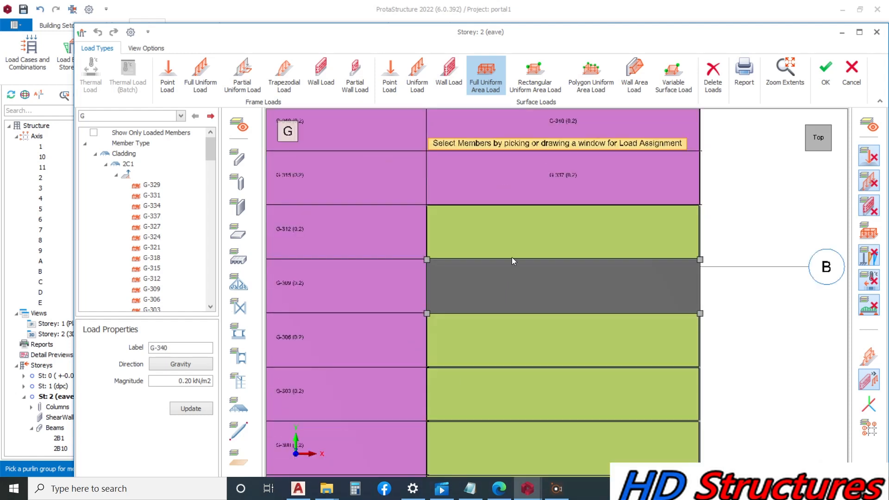
{"action": "left_click", "coordinate": [519, 298]}
{"action": "left_click", "coordinate": [499, 346]}
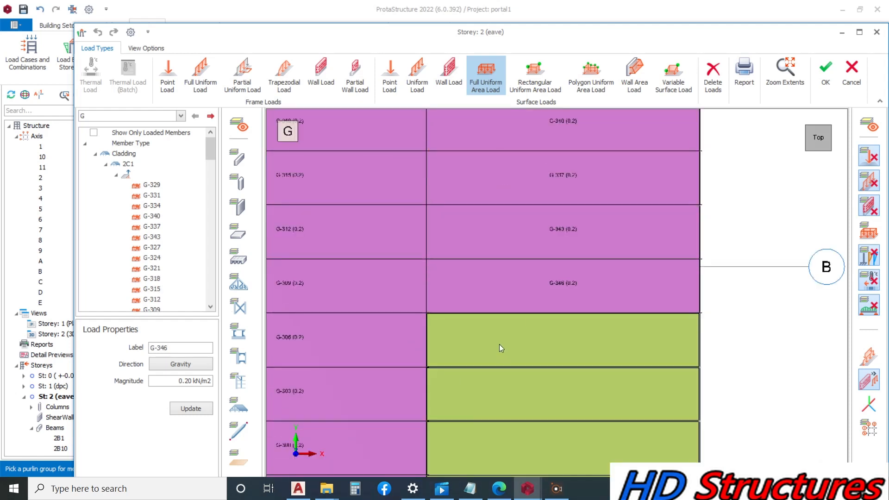
{"action": "scroll", "coordinate": [493, 218], "scroll_direction": "down", "scroll_amount": 3}
{"action": "scroll", "coordinate": [493, 340], "scroll_direction": "up", "scroll_amount": 3}
{"action": "left_click", "coordinate": [507, 259]}
{"action": "left_click", "coordinate": [506, 315]}
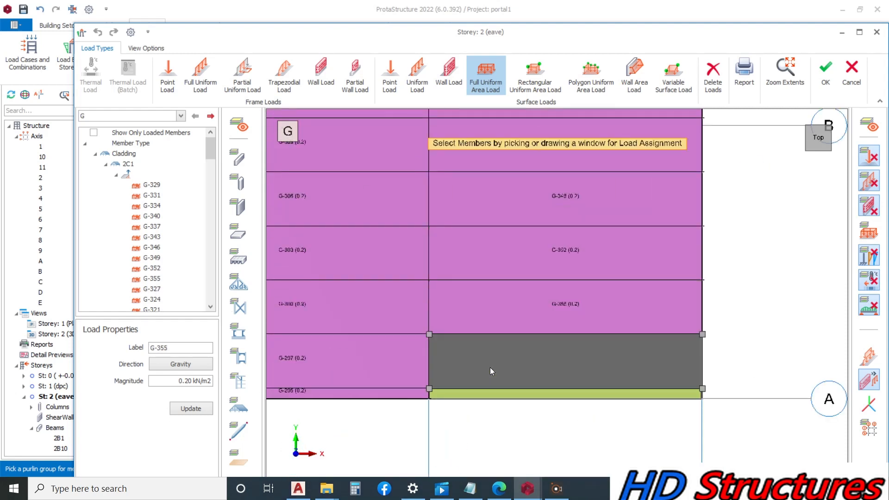
{"action": "left_click", "coordinate": [479, 395]}
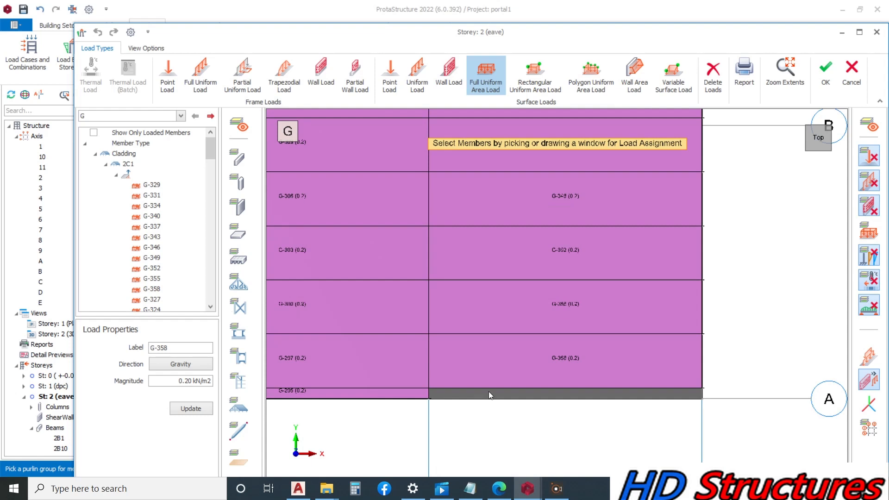
{"action": "scroll", "coordinate": [530, 318], "scroll_direction": "down", "scroll_amount": 5}
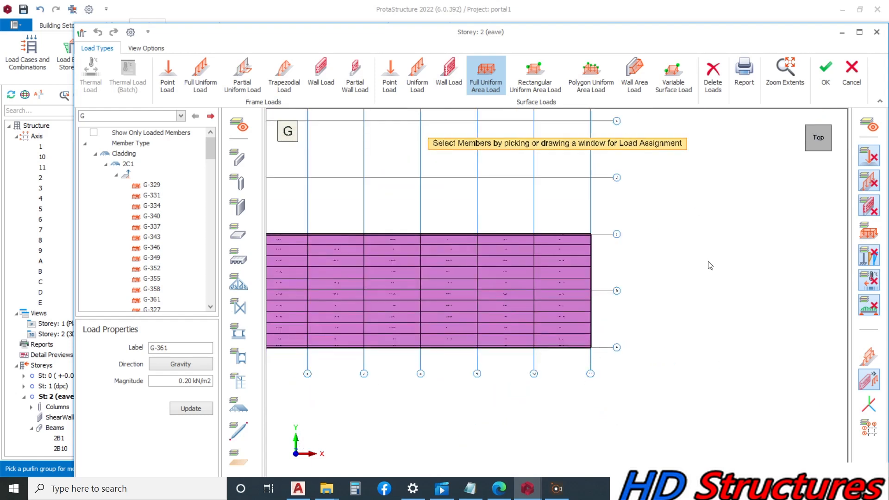
Step: Switch to load case Q and set the full uniform area load magnitude to 0.50 kN/m2
{"action": "scroll", "coordinate": [706, 272], "scroll_direction": "down", "scroll_amount": 2}
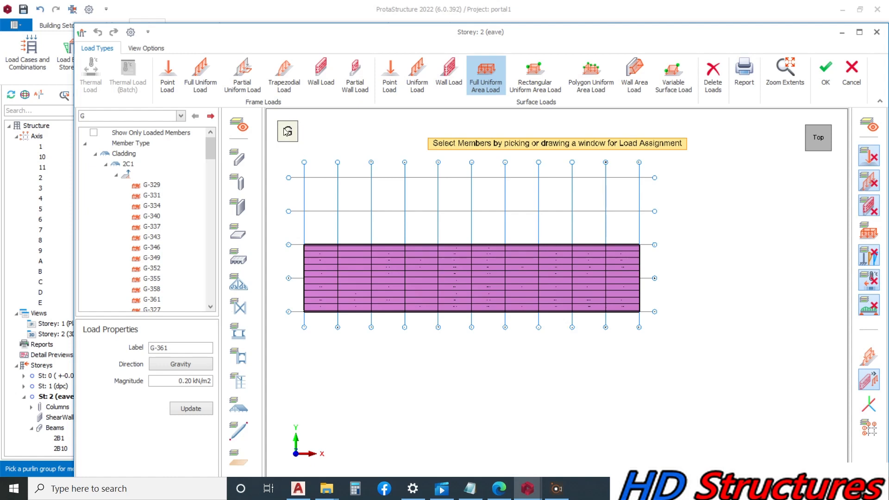
{"action": "left_click", "coordinate": [180, 116]}
{"action": "left_click", "coordinate": [103, 132]}
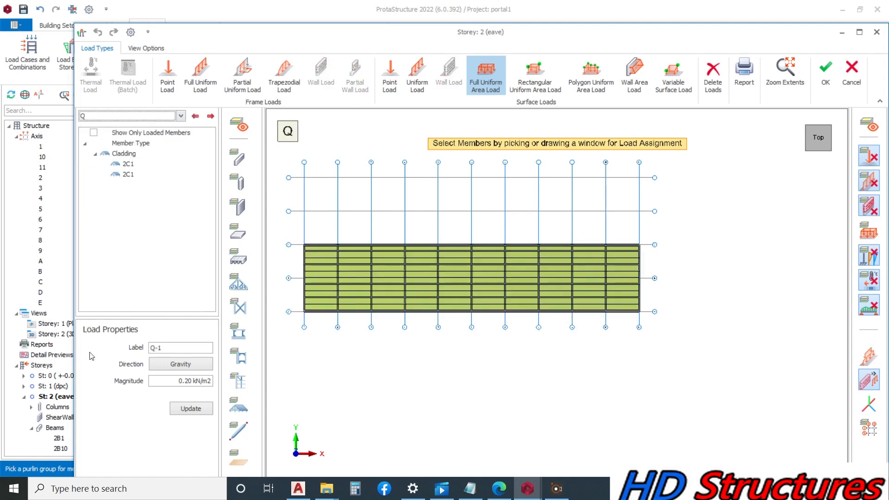
{"action": "left_click", "coordinate": [186, 380]}
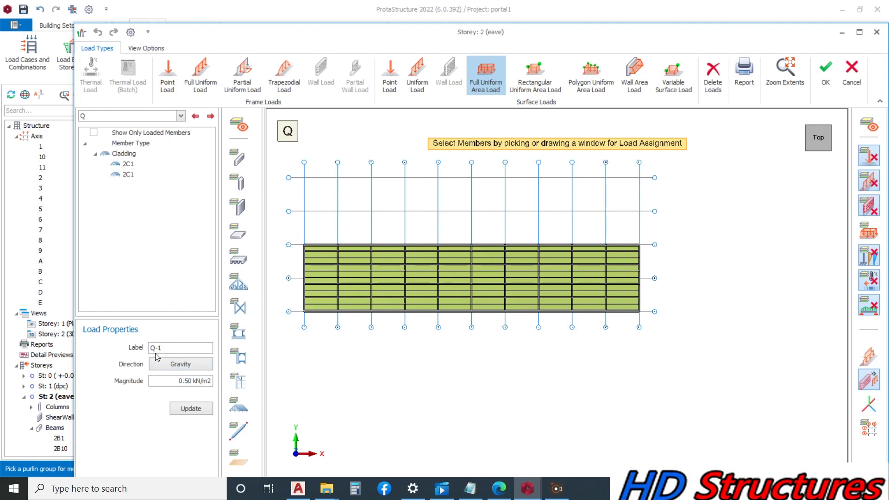
Step: Assign the 0.50 kN/m2 area load to the grid C strip and the upper 2C1 panels between grids 1 and 2
{"action": "scroll", "coordinate": [313, 249], "scroll_direction": "up", "scroll_amount": 5}
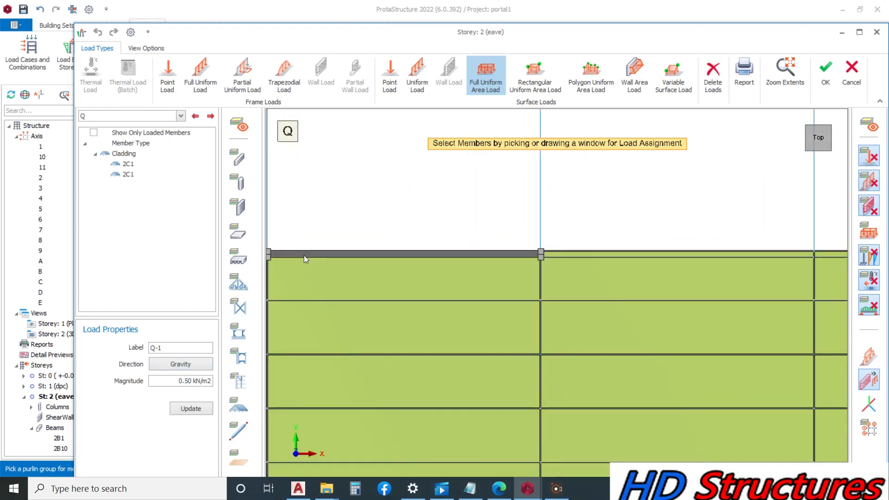
{"action": "left_click", "coordinate": [371, 284]}
{"action": "left_click", "coordinate": [392, 331]}
{"action": "scroll", "coordinate": [448, 229], "scroll_direction": "down", "scroll_amount": 3}
{"action": "scroll", "coordinate": [421, 313], "scroll_direction": "up", "scroll_amount": 2}
{"action": "left_click", "coordinate": [438, 266]}
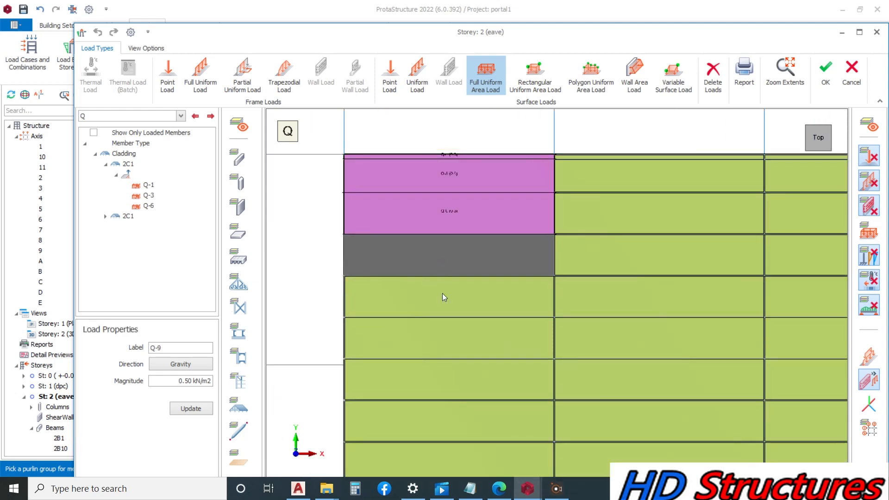
{"action": "left_click", "coordinate": [426, 353]}
{"action": "left_click", "coordinate": [407, 388]}
{"action": "scroll", "coordinate": [372, 224], "scroll_direction": "down", "scroll_amount": 2}
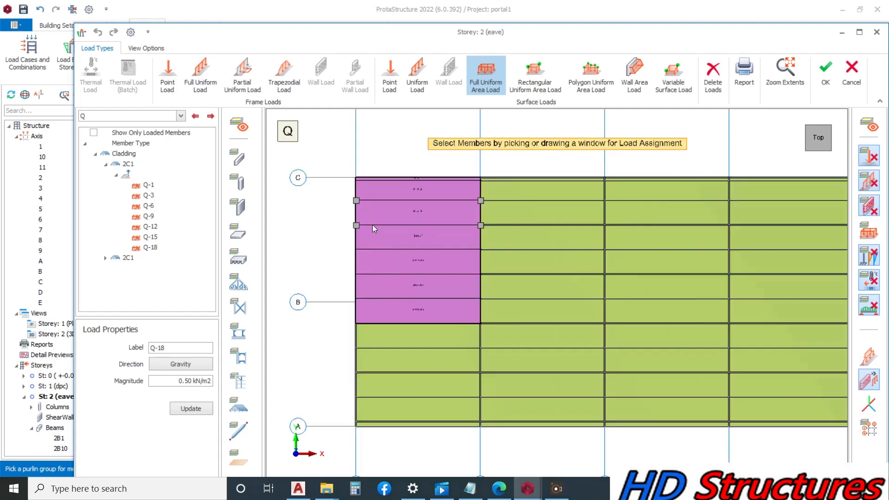
Step: Load the remaining 2C1 panels between grids 1 and 2 with 0.50 kN/m2, down to the narrow grid A strip
{"action": "left_click", "coordinate": [395, 333]}
{"action": "left_click", "coordinate": [396, 388]}
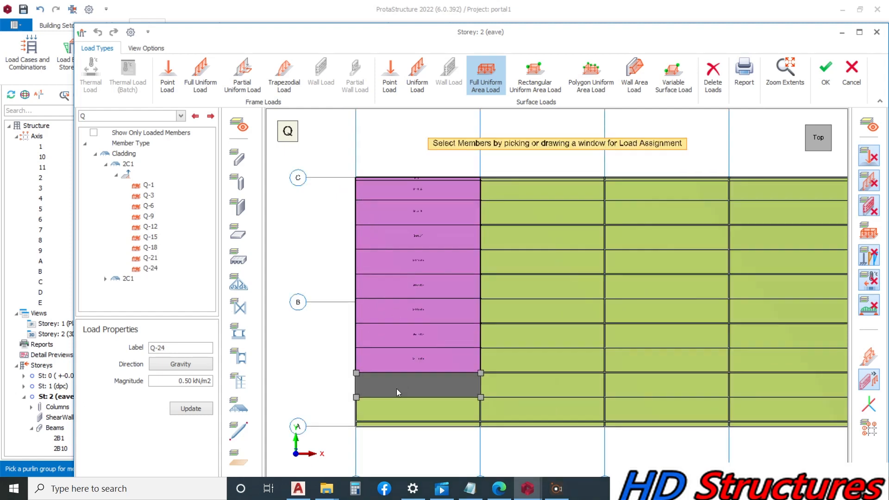
{"action": "left_click", "coordinate": [381, 413]}
{"action": "left_click", "coordinate": [411, 429]}
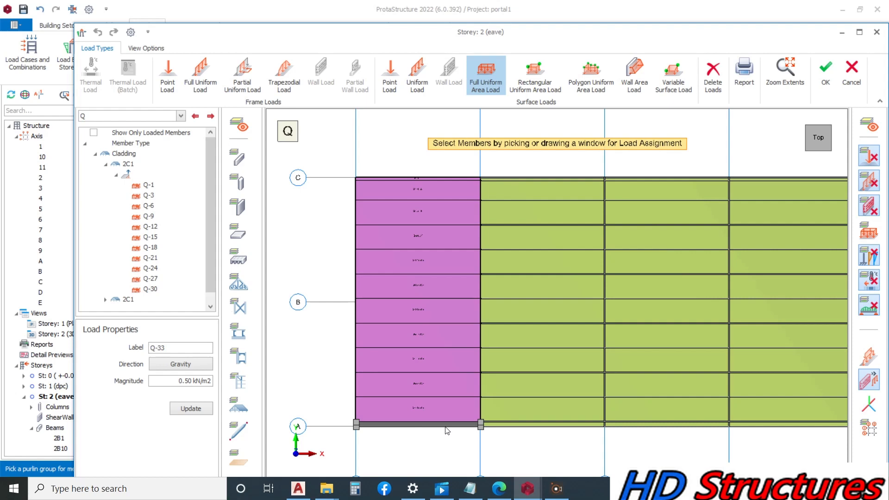
Step: Assign the 0.50 kN/m2 area load to the grid A strip and the lower 2C1 panels between grids 2 and 3
{"action": "left_click", "coordinate": [530, 424]}
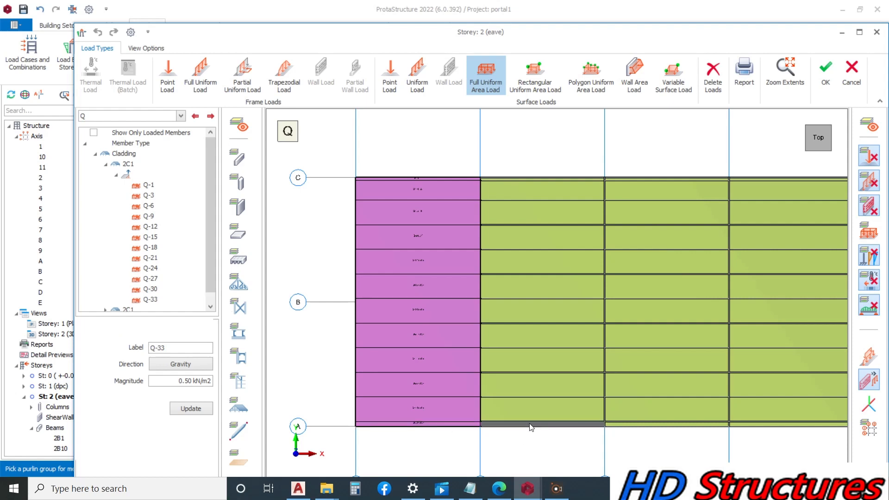
{"action": "left_click", "coordinate": [529, 386]}
{"action": "left_click", "coordinate": [528, 375]}
{"action": "left_click", "coordinate": [528, 352]}
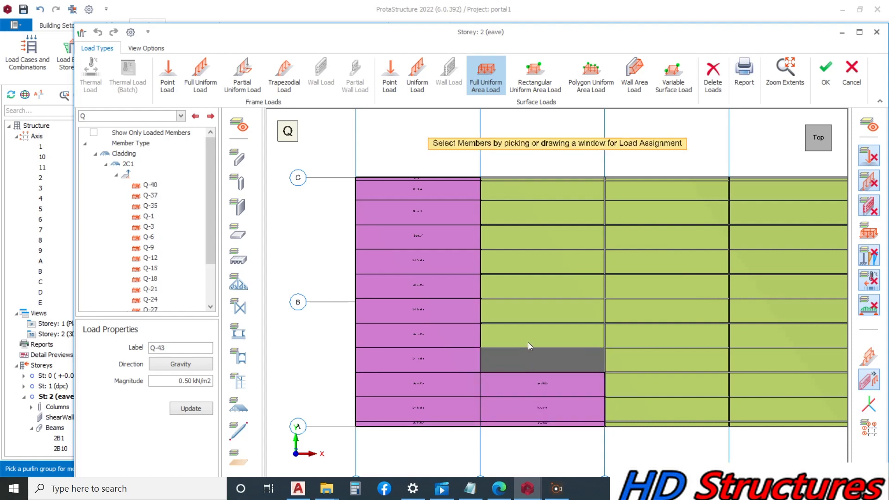
{"action": "left_click", "coordinate": [528, 336]}
{"action": "left_click", "coordinate": [534, 309]}
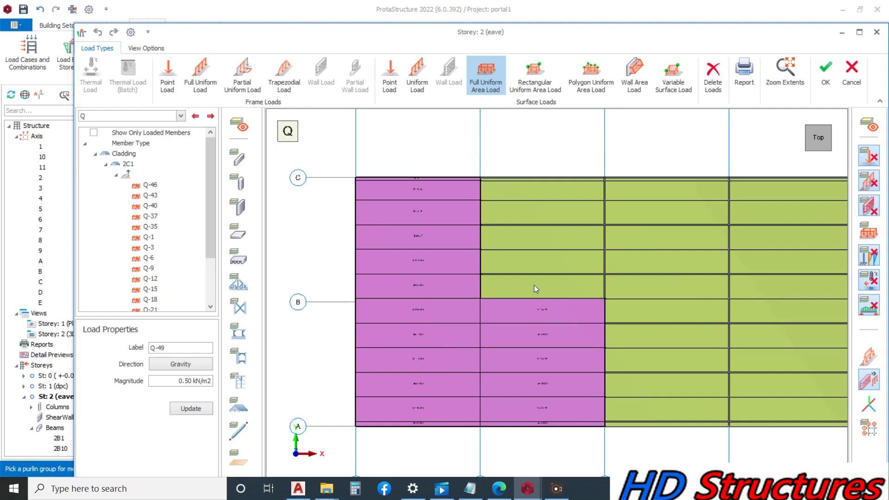
Step: Complete the 0.50 kN/m2 area load on the remaining panels between grids 2 and 3, up to the narrow grid C strip
{"action": "left_click", "coordinate": [534, 282]}
{"action": "left_click", "coordinate": [532, 263]}
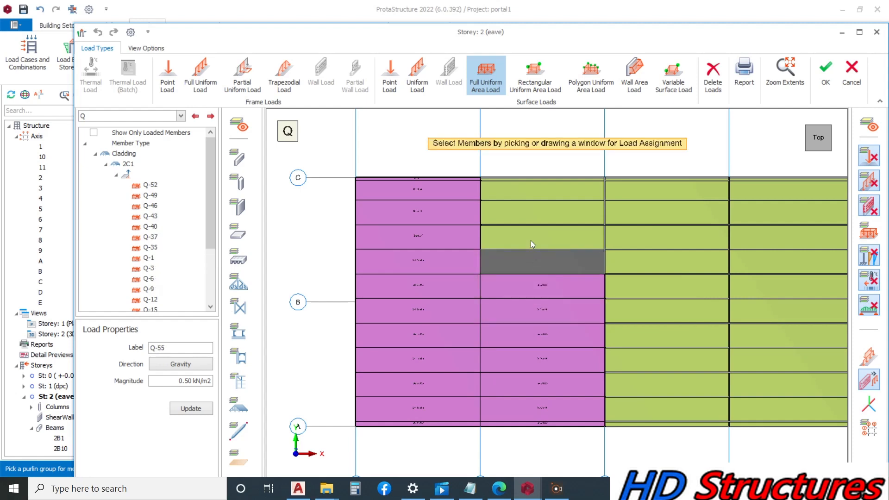
{"action": "left_click", "coordinate": [531, 239]}
{"action": "left_click", "coordinate": [541, 213]}
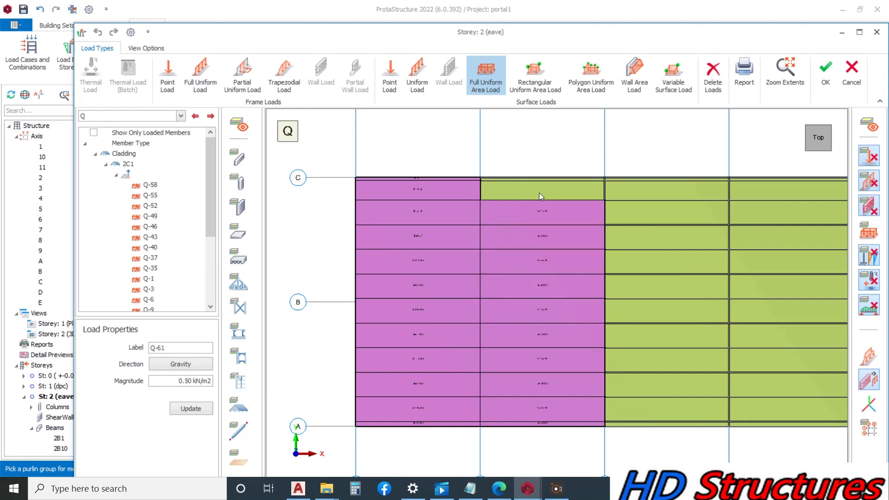
{"action": "left_click", "coordinate": [539, 192]}
{"action": "scroll", "coordinate": [522, 229], "scroll_direction": "up", "scroll_amount": 5}
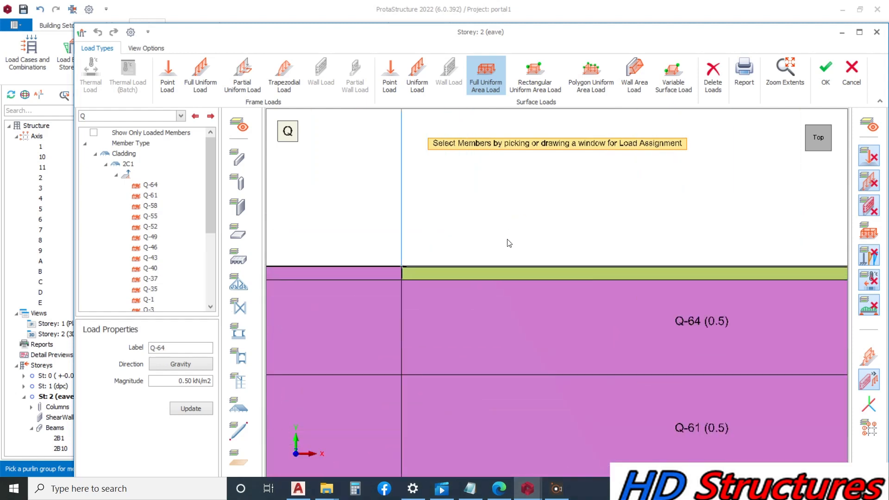
{"action": "left_click", "coordinate": [493, 278]}
{"action": "scroll", "coordinate": [453, 240], "scroll_direction": "down", "scroll_amount": 5}
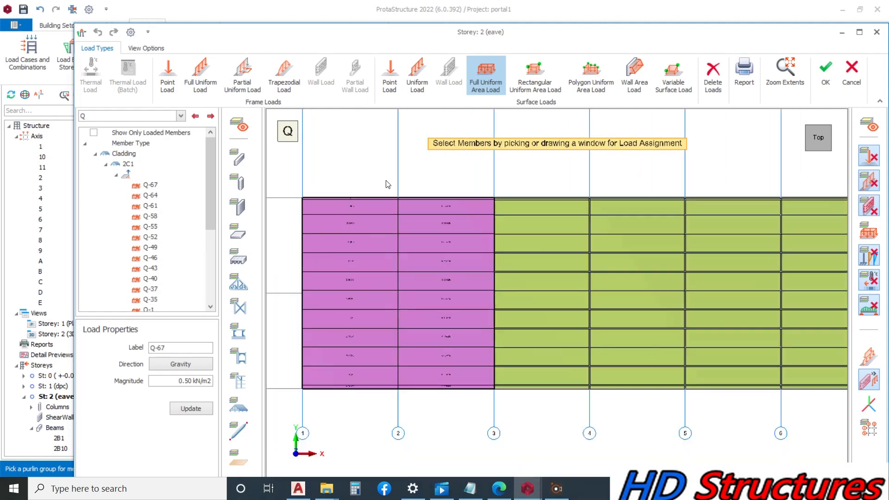
Step: Assign the 0.50 kN/m2 area load to the grid A strip and the lower 2C1 panels between grids 3 and 4
{"action": "scroll", "coordinate": [455, 301], "scroll_direction": "up", "scroll_amount": 5}
{"action": "left_click", "coordinate": [461, 267]}
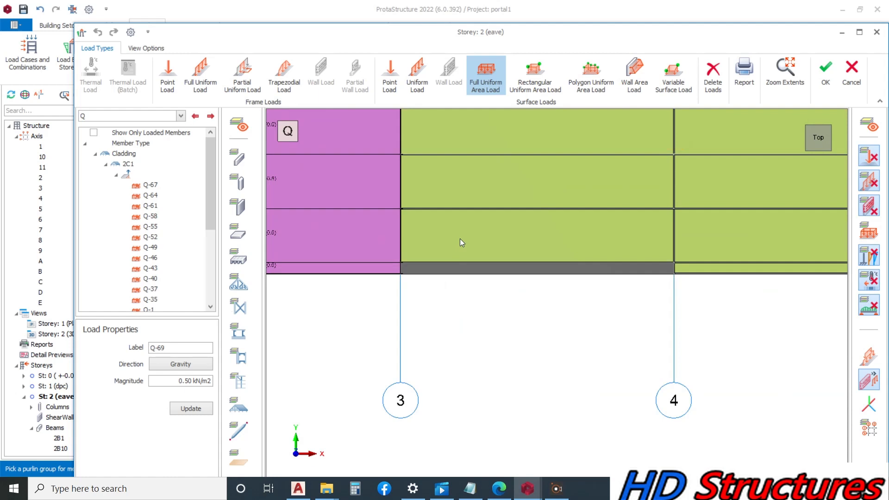
{"action": "left_click", "coordinate": [461, 247]}
{"action": "left_click", "coordinate": [465, 182]}
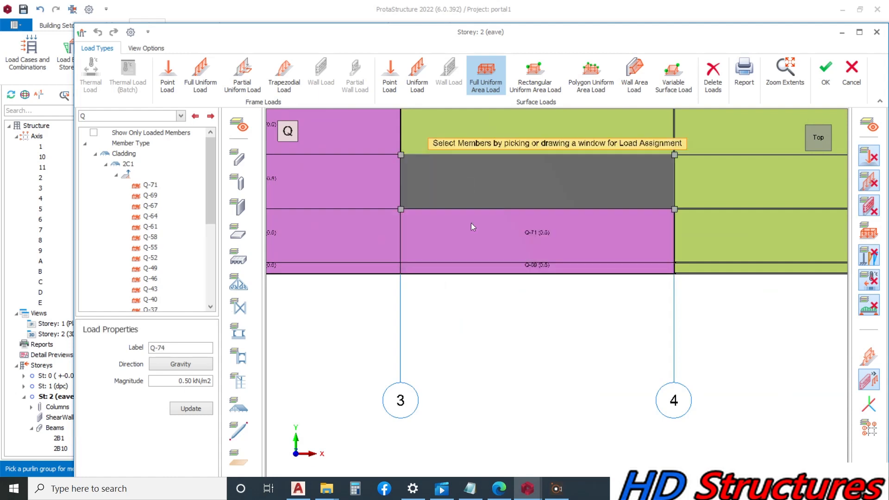
{"action": "scroll", "coordinate": [471, 213], "scroll_direction": "down", "scroll_amount": 5}
{"action": "scroll", "coordinate": [477, 234], "scroll_direction": "up", "scroll_amount": 5}
{"action": "left_click", "coordinate": [477, 235]}
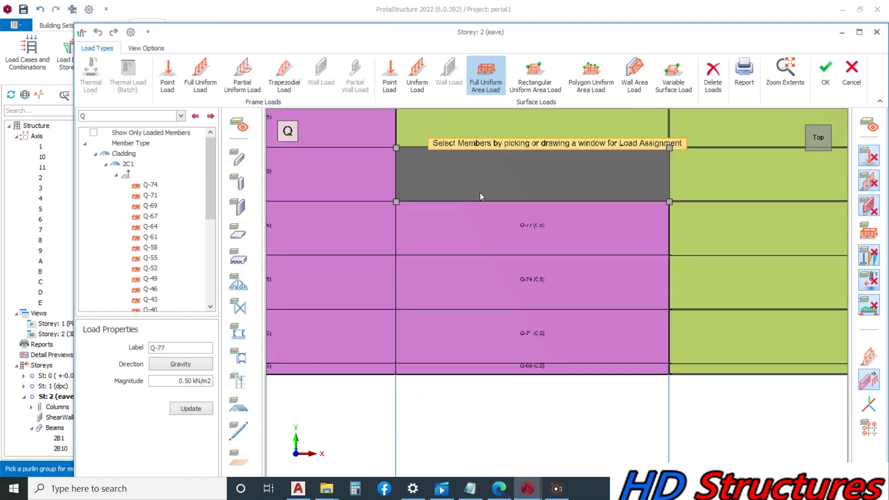
{"action": "left_click", "coordinate": [490, 174]}
Step: Load the remaining 2C1 panels between grids 3 and 4 with 0.50 kN/m2, up to the narrow strip along grid C
{"action": "scroll", "coordinate": [490, 278], "scroll_direction": "down", "scroll_amount": 5}
{"action": "scroll", "coordinate": [490, 296], "scroll_direction": "up", "scroll_amount": 4}
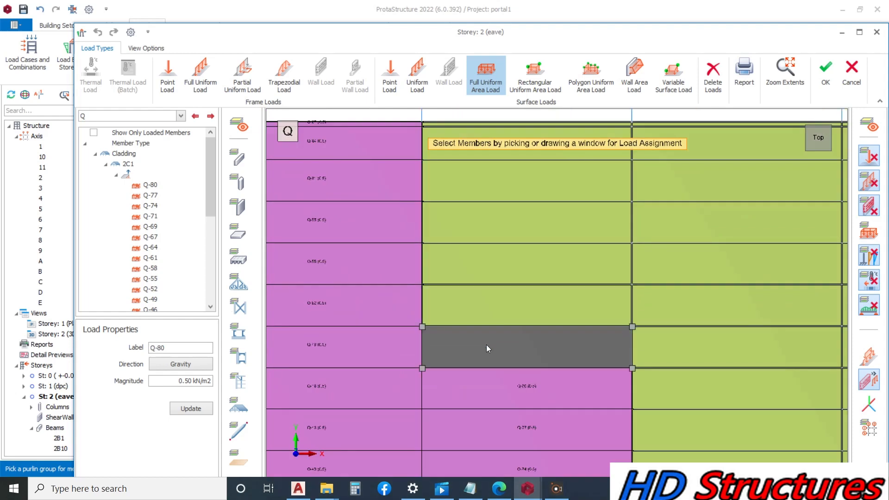
{"action": "left_click", "coordinate": [497, 303]}
{"action": "left_click", "coordinate": [499, 273]}
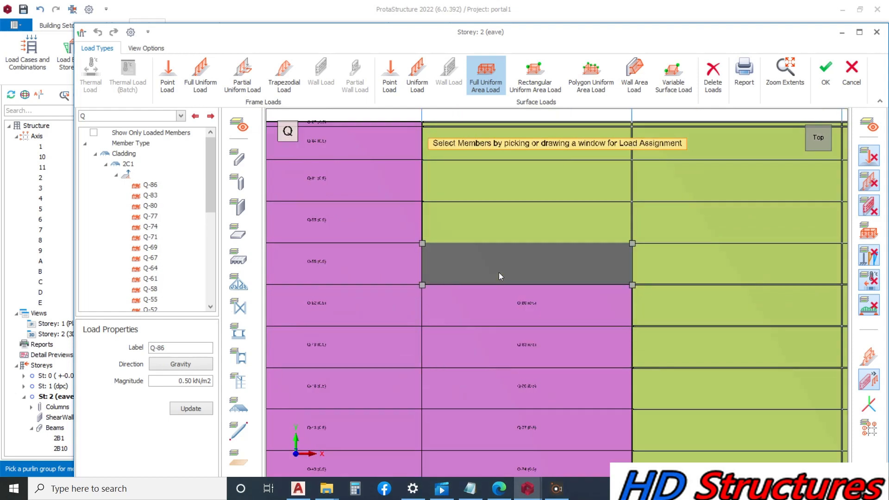
{"action": "left_click", "coordinate": [495, 224]}
{"action": "left_click", "coordinate": [501, 181]}
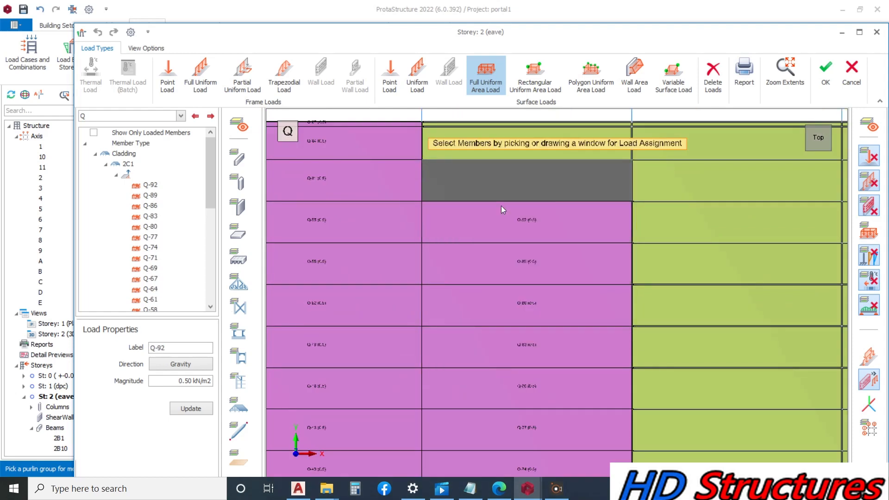
{"action": "scroll", "coordinate": [481, 259], "scroll_direction": "down", "scroll_amount": 3}
{"action": "scroll", "coordinate": [478, 293], "scroll_direction": "up", "scroll_amount": 3}
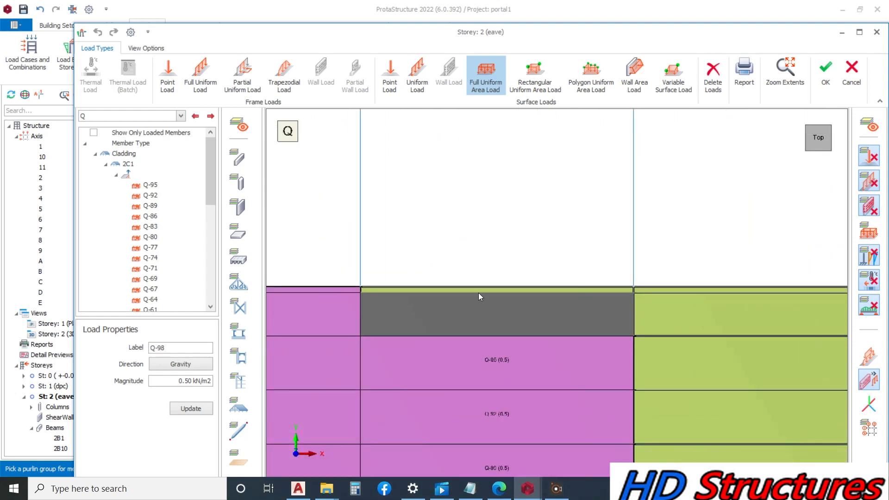
{"action": "left_click", "coordinate": [479, 290]}
Step: Assign the 0.50 kN/m2 area load to the narrow grid C strip and the upper 2C1 panels between grids 4 and 5
{"action": "scroll", "coordinate": [392, 224], "scroll_direction": "down", "scroll_amount": 3}
{"action": "scroll", "coordinate": [518, 256], "scroll_direction": "up", "scroll_amount": 3}
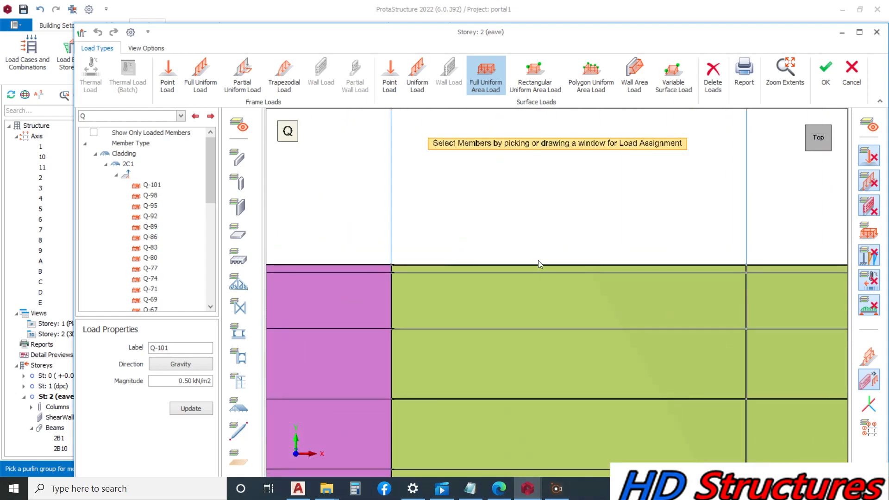
{"action": "left_click", "coordinate": [536, 268]}
{"action": "left_click", "coordinate": [521, 306]}
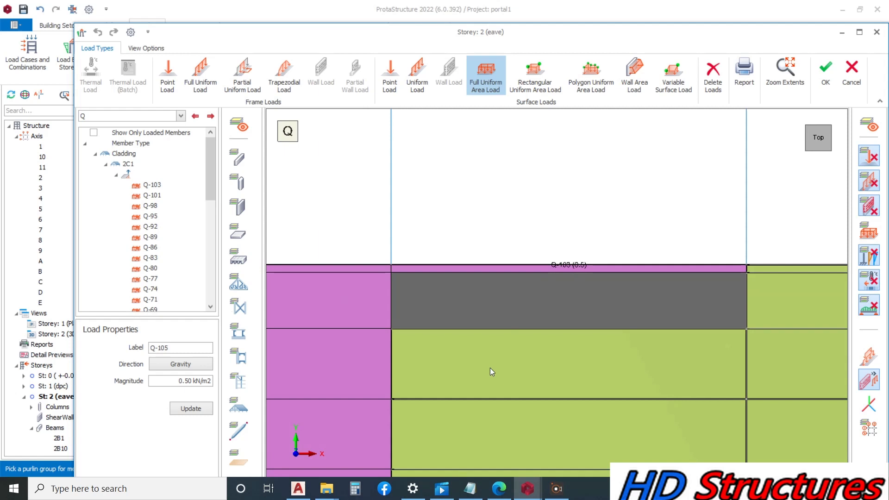
{"action": "left_click", "coordinate": [490, 356]}
{"action": "scroll", "coordinate": [512, 222], "scroll_direction": "down", "scroll_amount": 3}
{"action": "scroll", "coordinate": [511, 285], "scroll_direction": "up", "scroll_amount": 1}
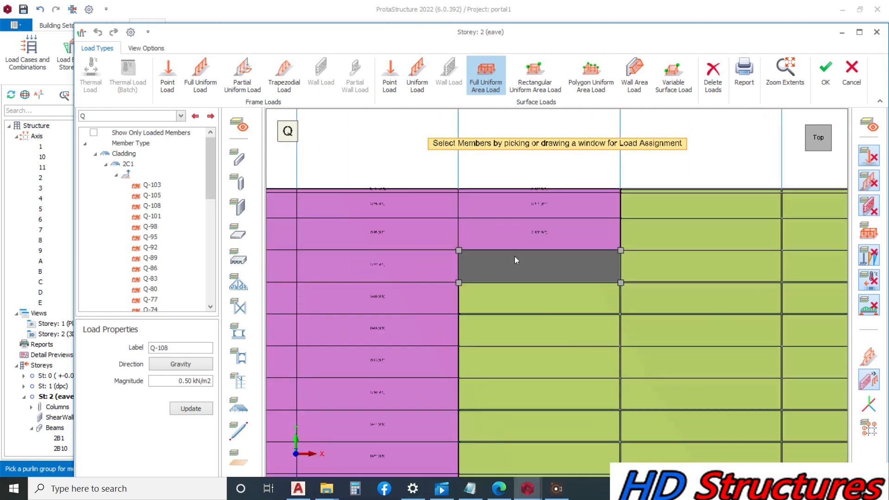
{"action": "left_click", "coordinate": [508, 305]}
{"action": "left_click", "coordinate": [507, 308]}
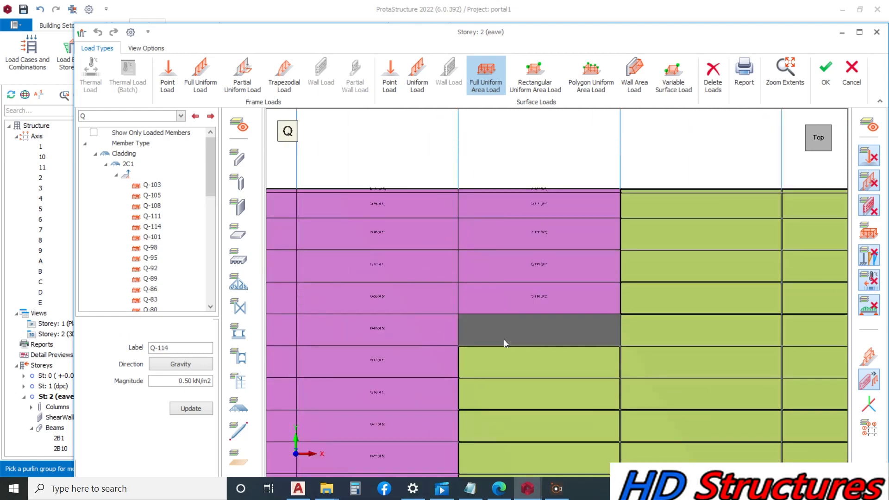
{"action": "left_click", "coordinate": [502, 365]}
Step: Complete the 0.50 kN/m2 area load on the remaining 2C1 panels between grids 4 and 5, down to the grid A strip
{"action": "scroll", "coordinate": [495, 228], "scroll_direction": "down", "scroll_amount": 4}
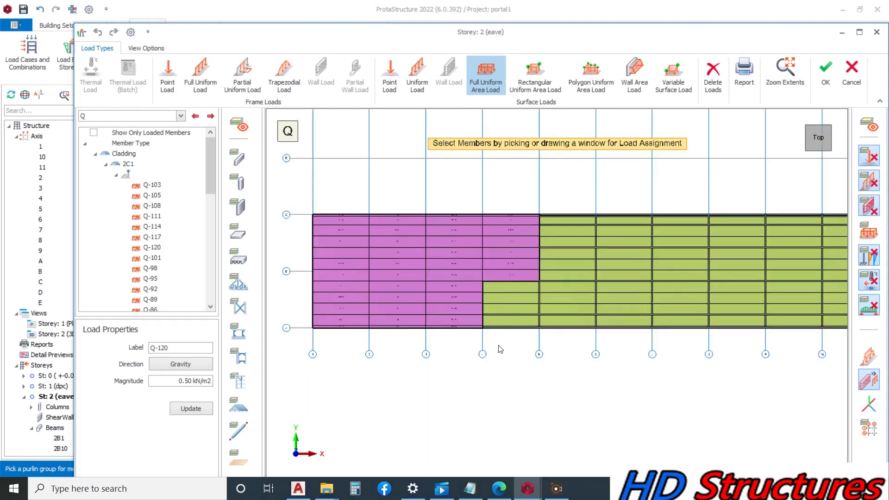
{"action": "scroll", "coordinate": [507, 310], "scroll_direction": "up", "scroll_amount": 2}
{"action": "left_click", "coordinate": [521, 271]}
{"action": "scroll", "coordinate": [518, 289], "scroll_direction": "up", "scroll_amount": 1}
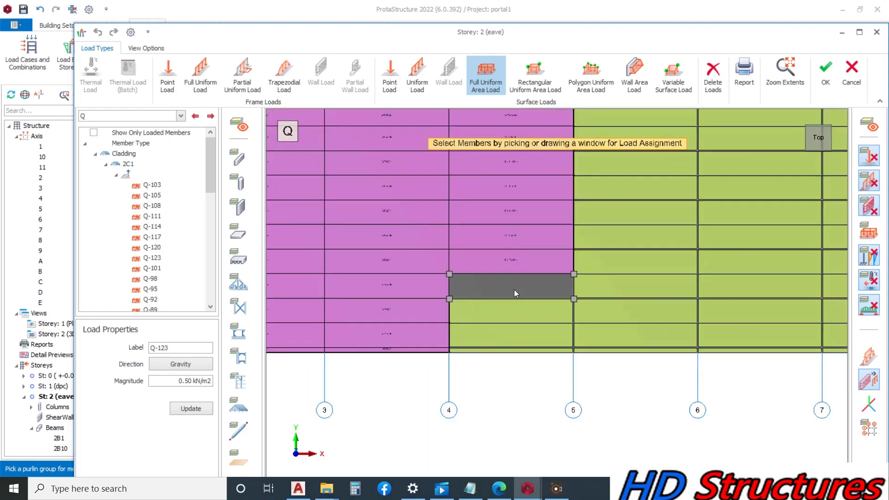
{"action": "left_click", "coordinate": [504, 313]}
{"action": "left_click", "coordinate": [485, 342]}
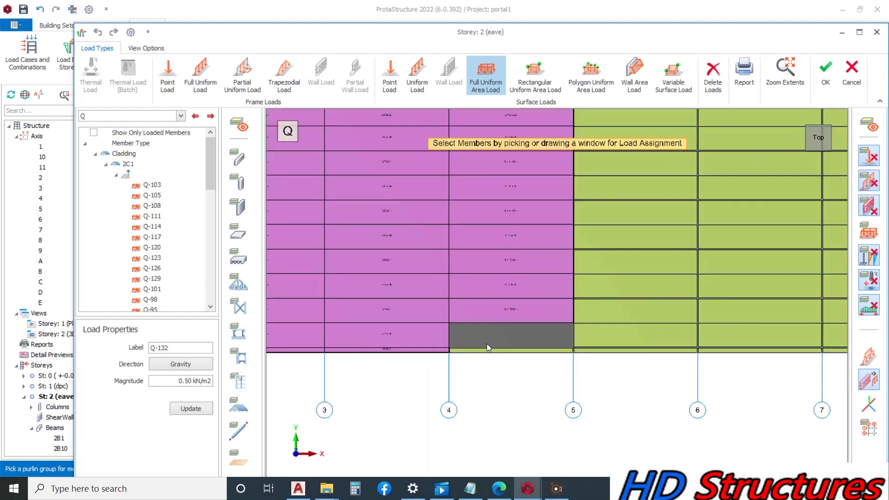
{"action": "left_click", "coordinate": [494, 352]}
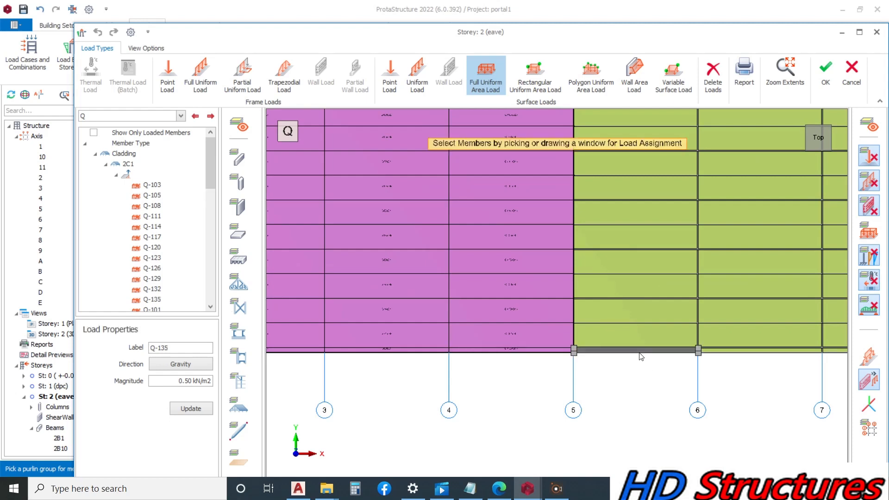
Step: Assign the 0.50 kN/m2 area load to the grid A strip and the lower 2C1 panels between grids 5 and 6
{"action": "left_click", "coordinate": [638, 334]}
{"action": "left_click", "coordinate": [636, 306]}
{"action": "left_click", "coordinate": [637, 286]}
{"action": "left_click", "coordinate": [636, 236]}
{"action": "left_click", "coordinate": [638, 236]}
{"action": "left_click", "coordinate": [640, 212]}
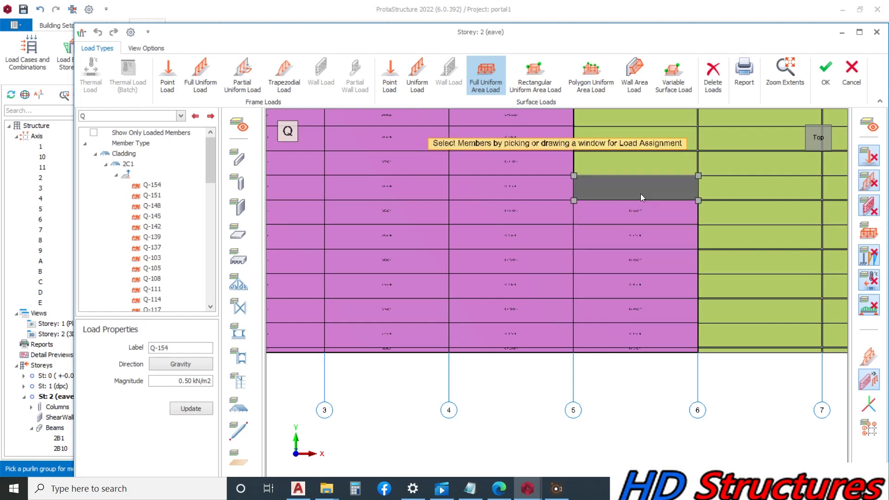
{"action": "left_click", "coordinate": [640, 164]}
Step: Load the remaining upper 2C1 panels and the narrow grid C strip between grids 5 and 6 with 0.50 kN/m2
{"action": "scroll", "coordinate": [529, 359], "scroll_direction": "down", "scroll_amount": 4}
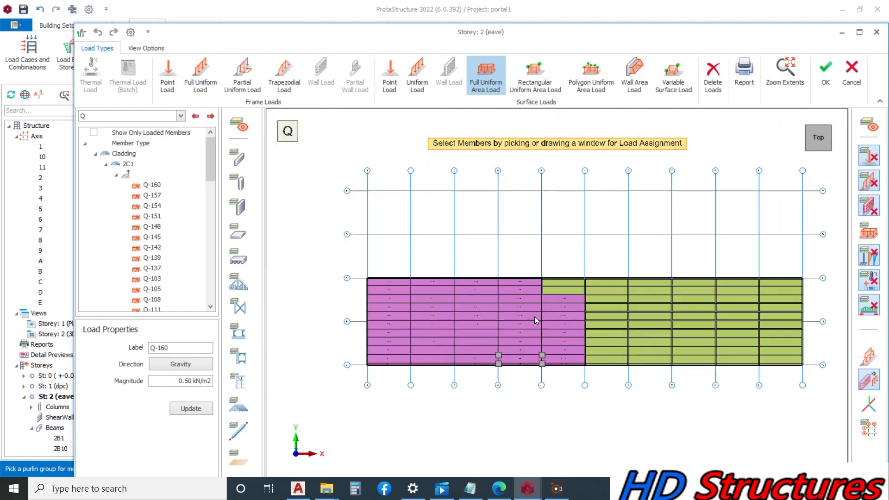
{"action": "scroll", "coordinate": [556, 262], "scroll_direction": "up", "scroll_amount": 3}
{"action": "scroll", "coordinate": [552, 330], "scroll_direction": "up", "scroll_amount": 3}
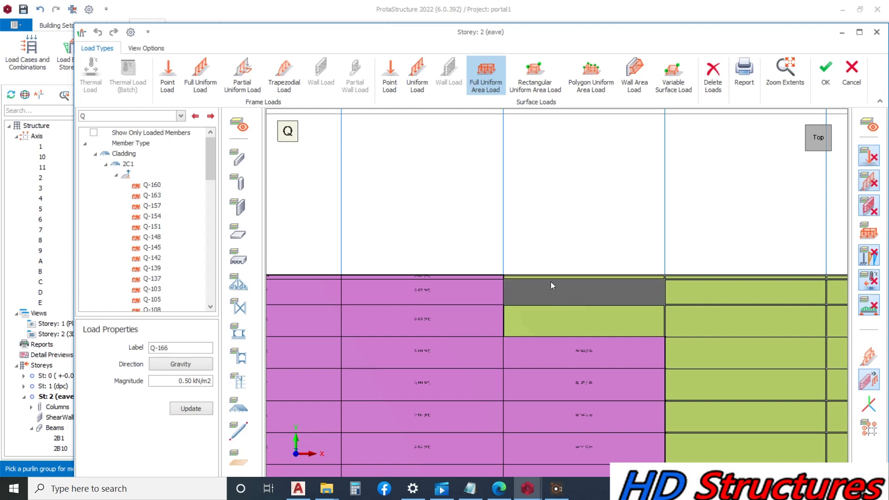
{"action": "scroll", "coordinate": [550, 278], "scroll_direction": "up", "scroll_amount": 2}
{"action": "left_click", "coordinate": [551, 275]}
{"action": "left_click", "coordinate": [562, 342]}
Step: Assign the 0.50 kN/m2 area load to the narrow grid C strip and the upper 2C1 panels between grids 6 and 7
{"action": "left_click", "coordinate": [642, 270]}
{"action": "left_click", "coordinate": [638, 306]}
{"action": "scroll", "coordinate": [539, 318], "scroll_direction": "down", "scroll_amount": 3}
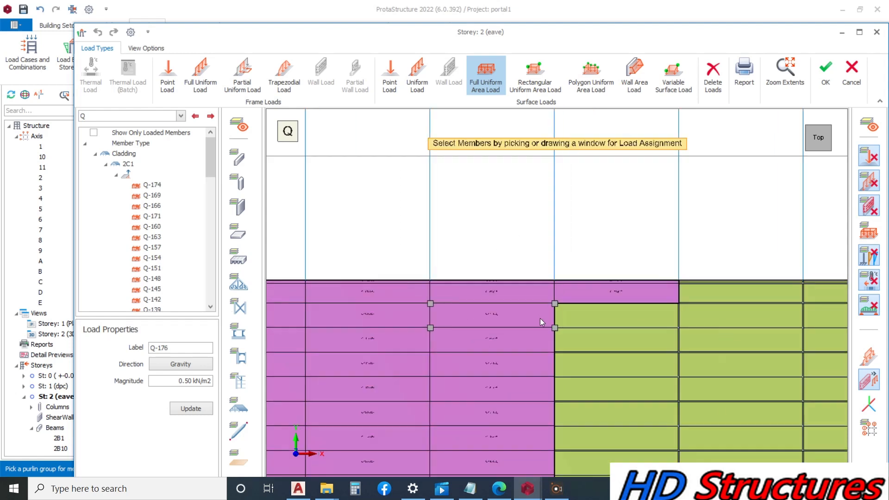
{"action": "left_click", "coordinate": [578, 343]}
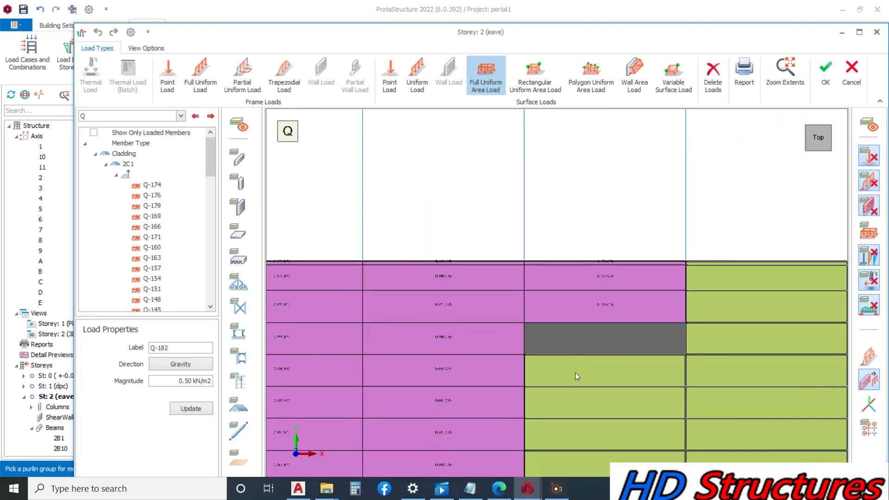
{"action": "left_click", "coordinate": [575, 372]}
{"action": "left_click", "coordinate": [574, 398]}
Step: Load the remaining lower 2C1 panels and the narrow grid A strip between grids 6 and 7 with 0.50 kN/m2
{"action": "scroll", "coordinate": [529, 387], "scroll_direction": "up", "scroll_amount": 2}
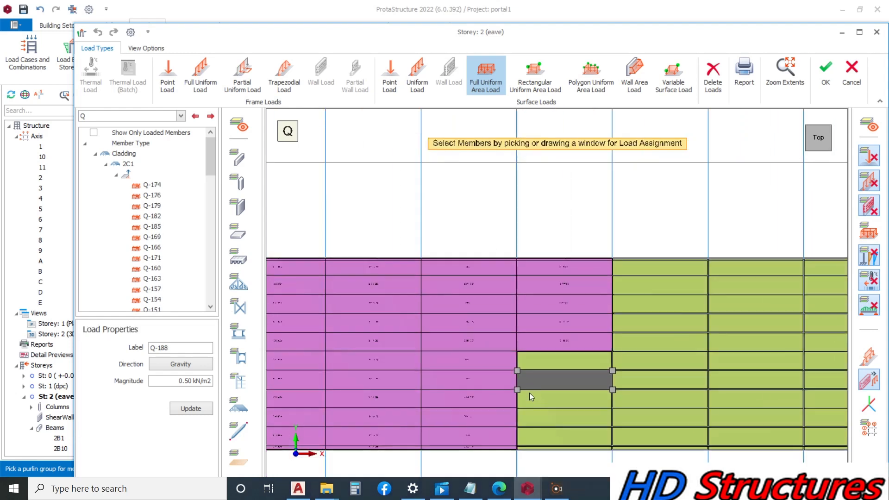
{"action": "left_click", "coordinate": [553, 349]}
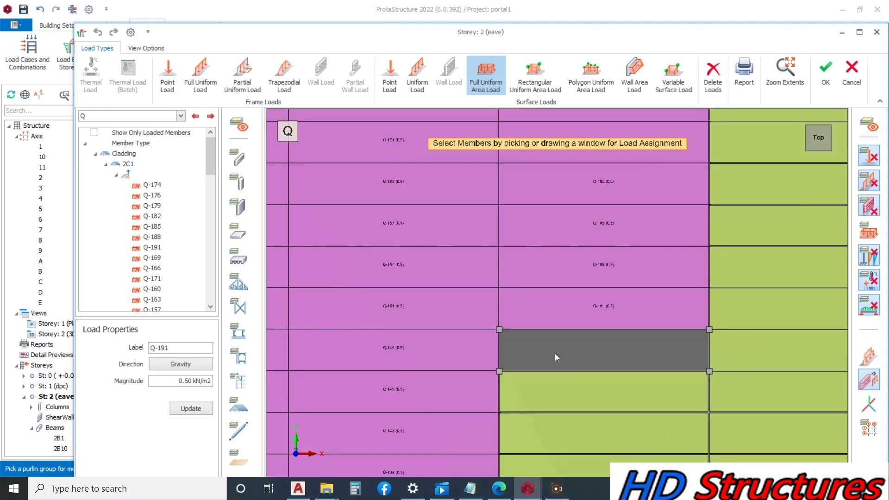
{"action": "left_click", "coordinate": [547, 396]}
{"action": "left_click", "coordinate": [549, 424]}
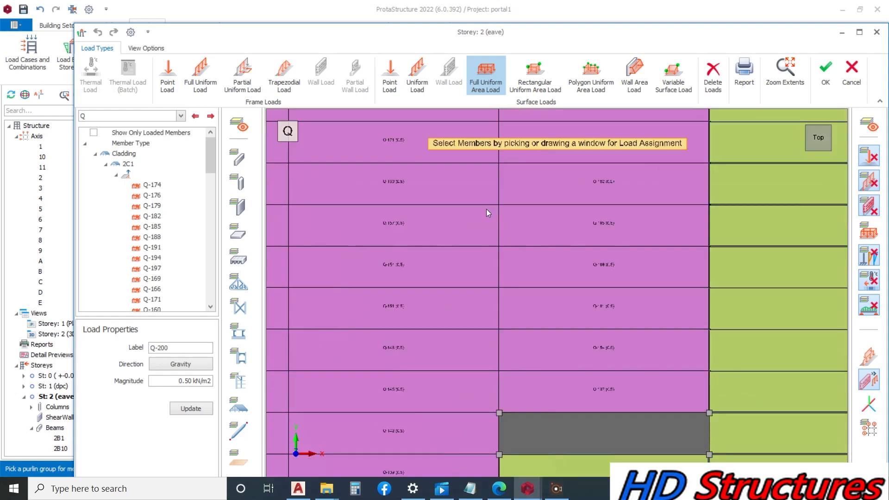
{"action": "scroll", "coordinate": [486, 213], "scroll_direction": "down", "scroll_amount": 4}
{"action": "scroll", "coordinate": [509, 274], "scroll_direction": "up", "scroll_amount": 4}
{"action": "left_click", "coordinate": [531, 288]}
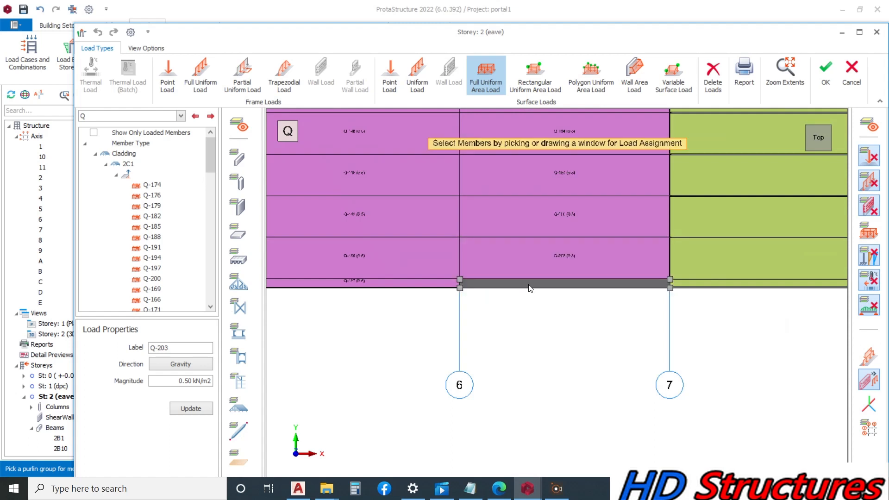
Step: Assign the 0.50 kN/m2 area load to the grid A strip and the lower 2C1 panels between grids 7 and 8
{"action": "scroll", "coordinate": [530, 301], "scroll_direction": "down", "scroll_amount": 3}
{"action": "scroll", "coordinate": [532, 340], "scroll_direction": "up", "scroll_amount": 3}
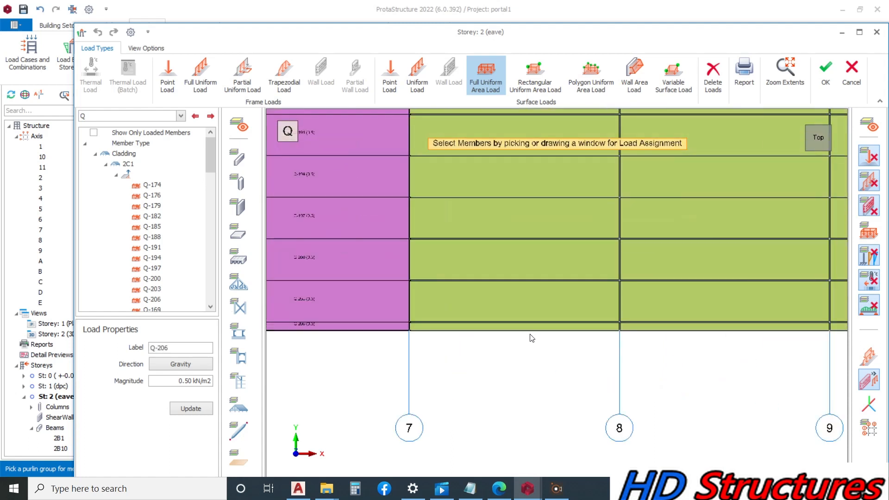
{"action": "left_click", "coordinate": [532, 326]}
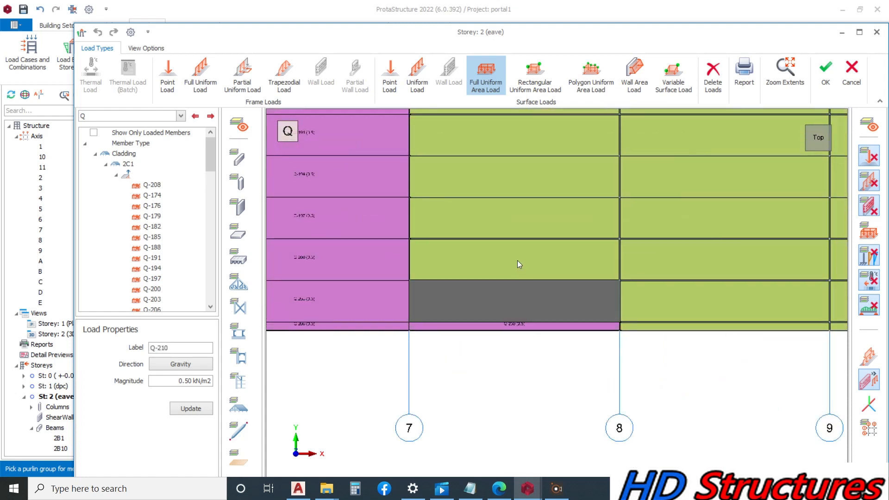
{"action": "left_click", "coordinate": [517, 260]}
{"action": "left_click", "coordinate": [517, 229]}
{"action": "left_click", "coordinate": [517, 192]}
{"action": "left_click", "coordinate": [516, 188]}
Step: Complete the 0.50 kN/m2 area load on the remaining 2C1 panels between grids 7 and 8, up to the grid C strip
{"action": "scroll", "coordinate": [526, 380], "scroll_direction": "down", "scroll_amount": 3}
{"action": "scroll", "coordinate": [519, 363], "scroll_direction": "up", "scroll_amount": 3}
{"action": "left_click", "coordinate": [516, 363]}
{"action": "left_click", "coordinate": [515, 341]}
{"action": "left_click", "coordinate": [516, 301]}
{"action": "left_click", "coordinate": [516, 270]}
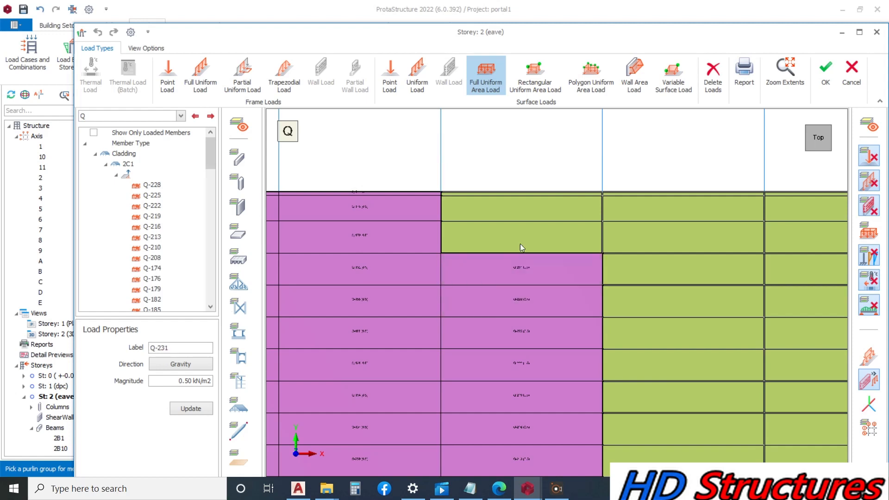
{"action": "left_click", "coordinate": [516, 215]}
{"action": "left_click", "coordinate": [515, 196]}
{"action": "scroll", "coordinate": [515, 193], "scroll_direction": "up", "scroll_amount": 2}
{"action": "left_click", "coordinate": [514, 189]}
Step: Apply the 0.50 kN/m2 area load to the grid C strip and the upper 2C1 panels between grids 8 and 9
{"action": "scroll", "coordinate": [381, 232], "scroll_direction": "down", "scroll_amount": 4}
{"action": "scroll", "coordinate": [468, 213], "scroll_direction": "up", "scroll_amount": 4}
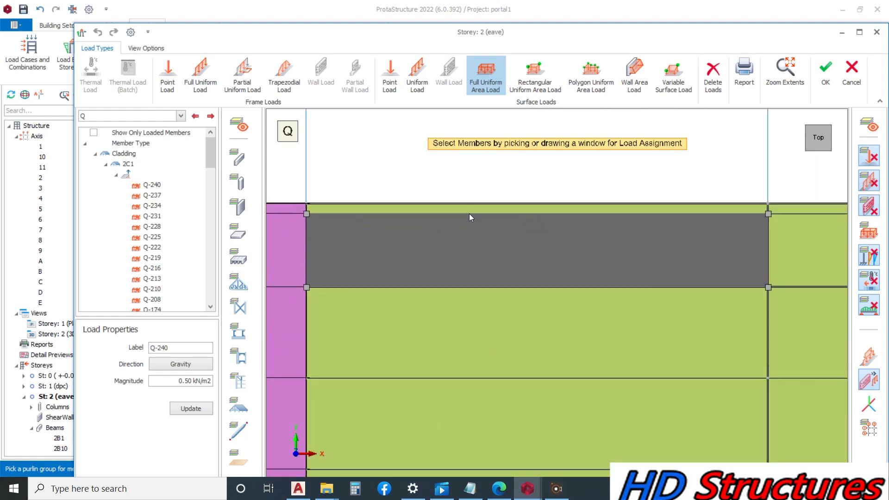
{"action": "left_click", "coordinate": [467, 209]}
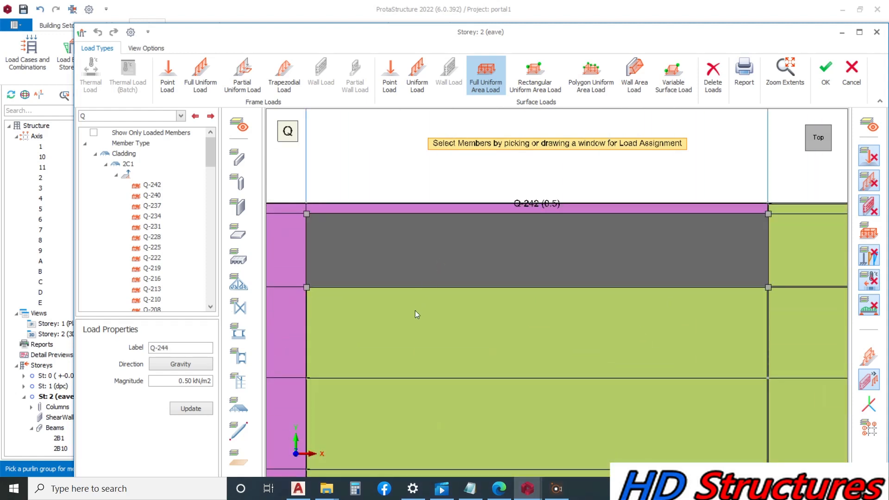
{"action": "left_click", "coordinate": [412, 340]}
{"action": "scroll", "coordinate": [421, 268], "scroll_direction": "down", "scroll_amount": 2}
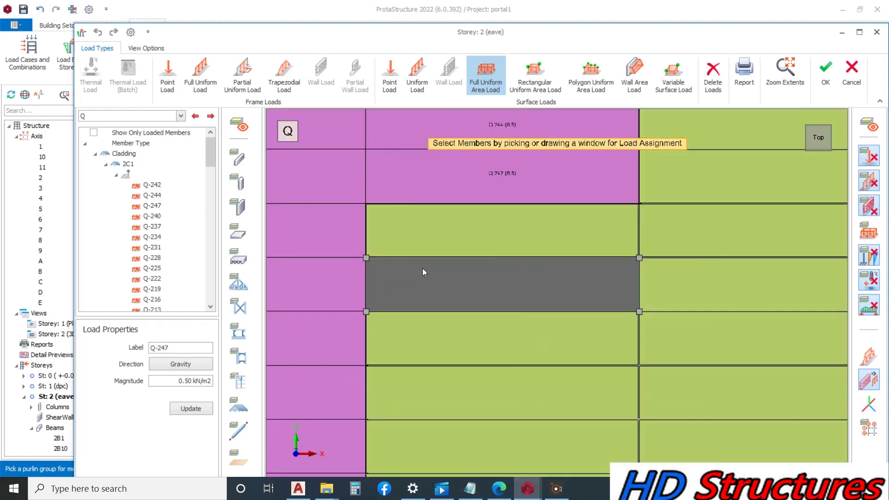
{"action": "left_click", "coordinate": [415, 295]}
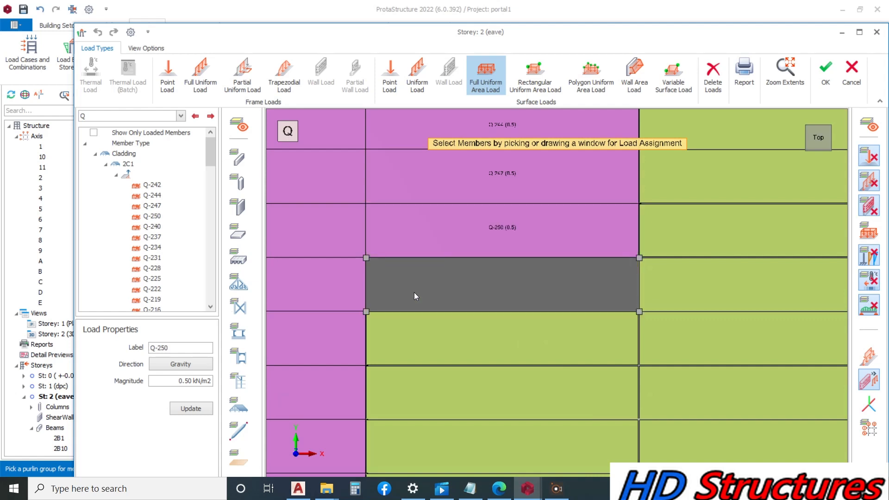
{"action": "left_click", "coordinate": [422, 348]}
{"action": "left_click", "coordinate": [441, 384]}
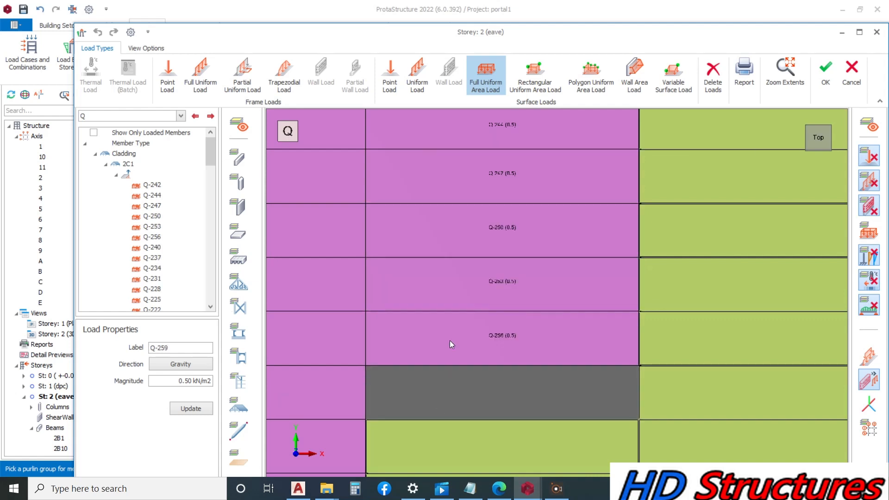
Step: Load the remaining lower 2C1 panels and the grid A strip between grids 8 and 9 with 0.50 kN/m2
{"action": "scroll", "coordinate": [449, 222], "scroll_direction": "down", "scroll_amount": 3}
{"action": "scroll", "coordinate": [452, 230], "scroll_direction": "up", "scroll_amount": 3}
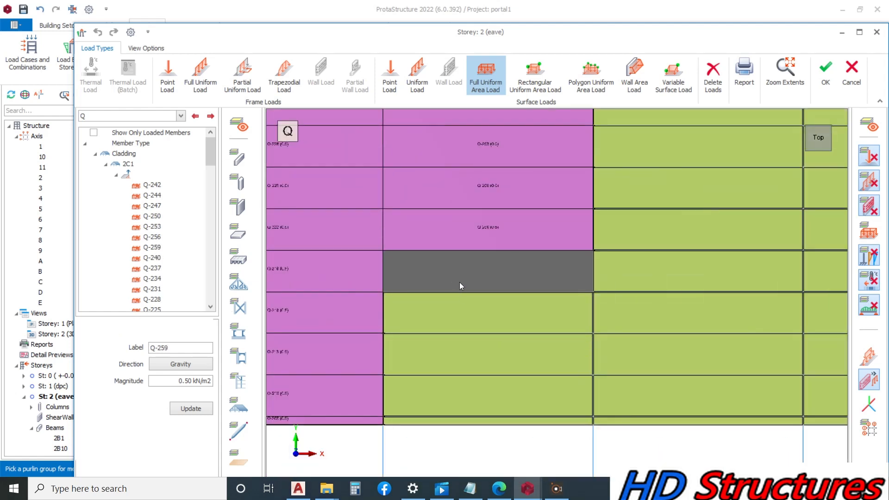
{"action": "left_click", "coordinate": [454, 323]}
{"action": "left_click", "coordinate": [439, 359]}
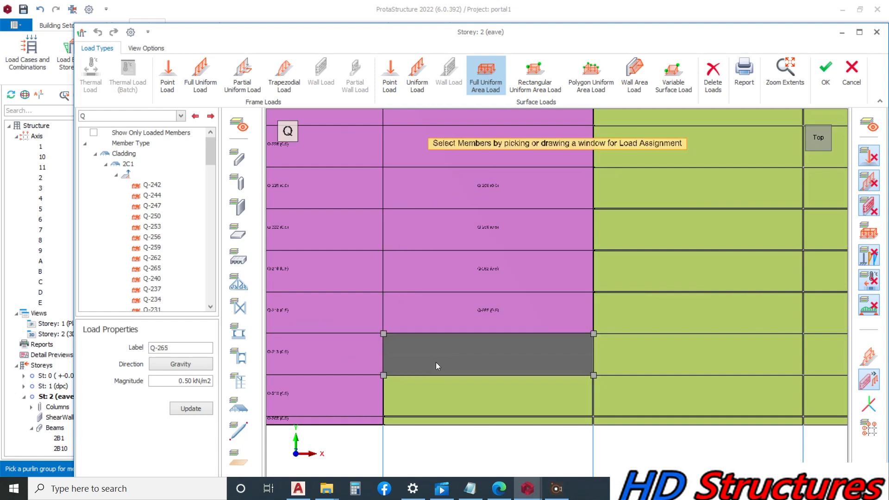
{"action": "left_click", "coordinate": [445, 410]}
{"action": "left_click", "coordinate": [452, 413]}
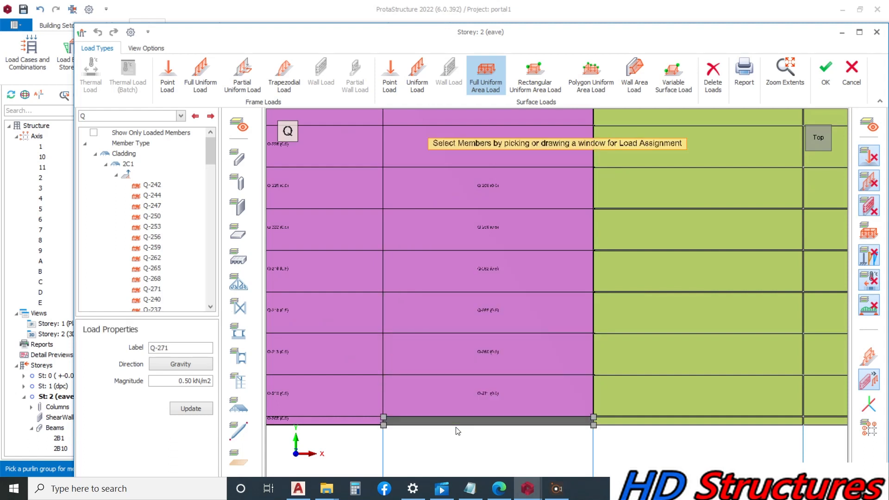
{"action": "left_click", "coordinate": [452, 420]}
Step: Assign the 0.50 kN/m2 area load to the grid A strip and the lower 2C1 panels between grids 9 and 10
{"action": "left_click", "coordinate": [659, 419]}
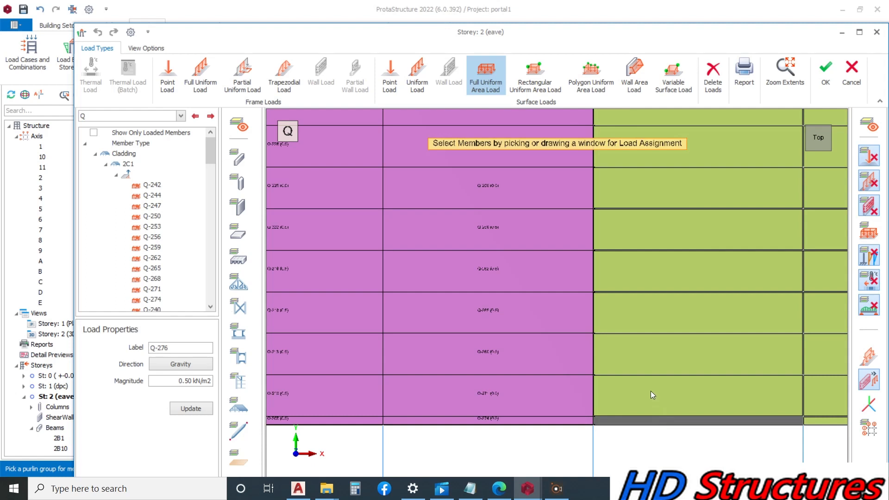
{"action": "left_click", "coordinate": [640, 355]}
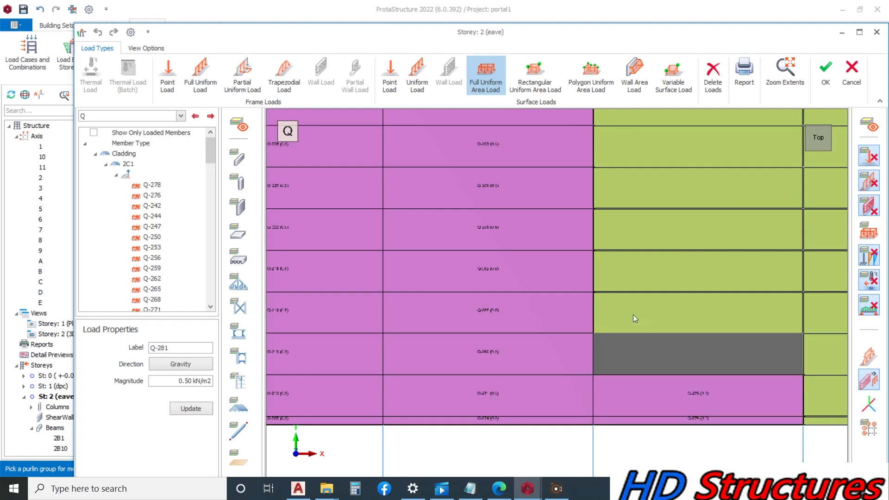
{"action": "left_click", "coordinate": [640, 276]}
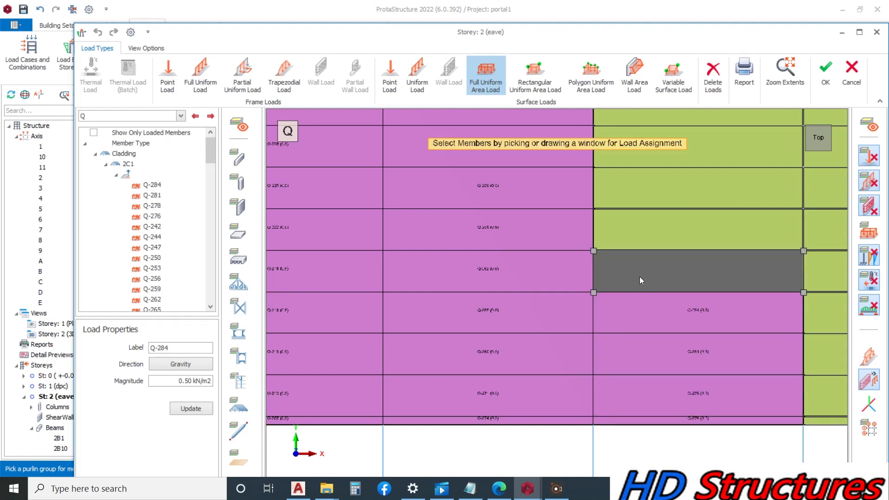
{"action": "left_click", "coordinate": [644, 227]}
{"action": "left_click", "coordinate": [644, 190]}
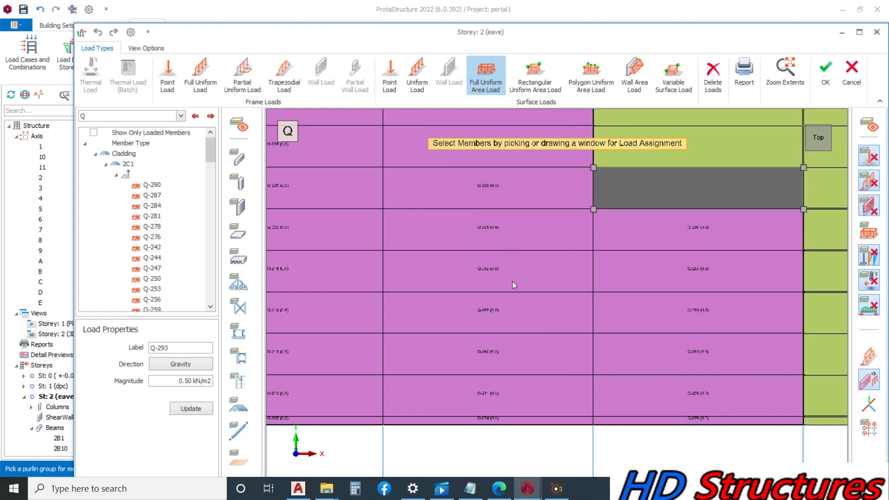
Step: Complete the 0.50 kN/m2 area load on the upper 2C1 panels and the grid C strip between grids 9 and 10
{"action": "scroll", "coordinate": [468, 337], "scroll_direction": "down", "scroll_amount": 4}
{"action": "scroll", "coordinate": [534, 249], "scroll_direction": "up", "scroll_amount": 3}
{"action": "left_click", "coordinate": [532, 291]}
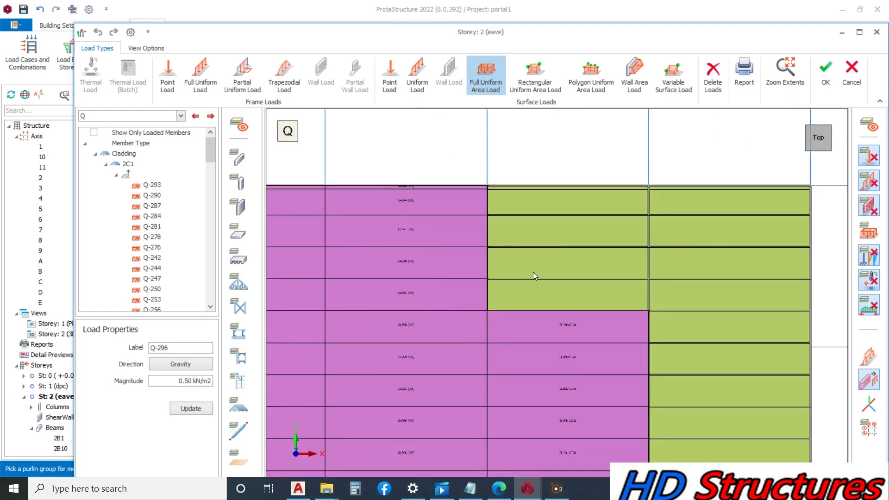
{"action": "left_click", "coordinate": [535, 263]}
{"action": "left_click", "coordinate": [537, 230]}
{"action": "left_click", "coordinate": [537, 229]}
{"action": "left_click", "coordinate": [541, 201]}
{"action": "left_click", "coordinate": [532, 189]}
Step: Apply the 0.50 kN/m2 area load to the grid C strip and the upper 2C1 panels between grids 10 and 11
{"action": "scroll", "coordinate": [512, 206], "scroll_direction": "down", "scroll_amount": 2}
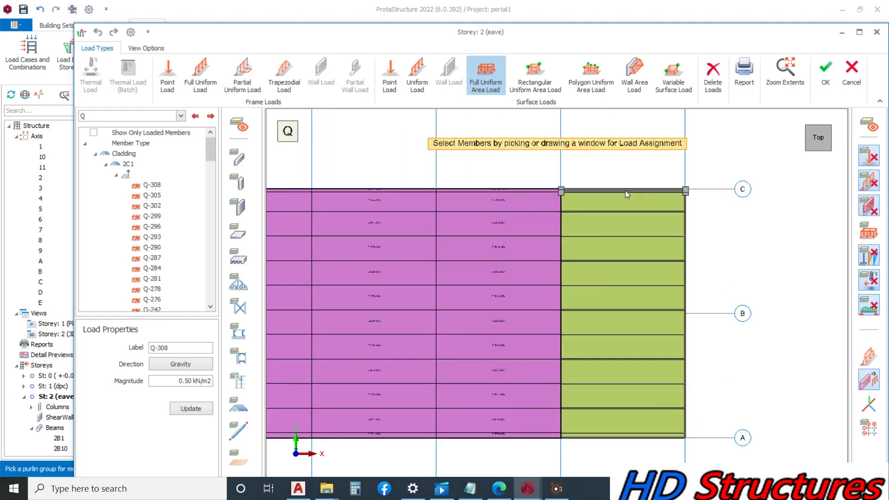
{"action": "scroll", "coordinate": [625, 191], "scroll_direction": "up", "scroll_amount": 2}
{"action": "left_click", "coordinate": [608, 190]}
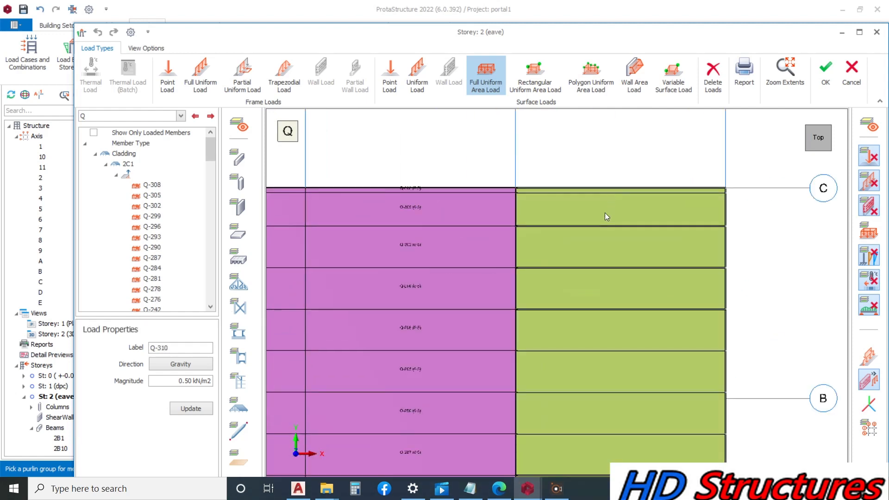
{"action": "left_click", "coordinate": [605, 252]}
{"action": "left_click", "coordinate": [594, 295]}
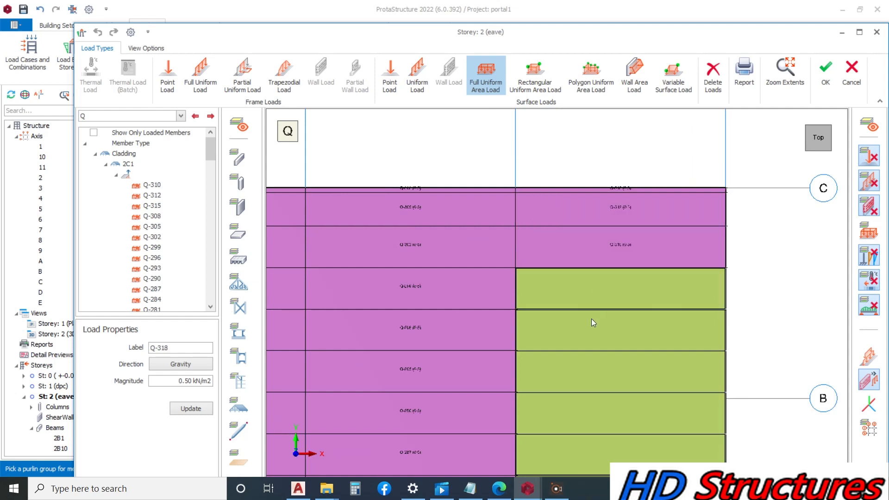
{"action": "left_click", "coordinate": [587, 329]}
{"action": "left_click", "coordinate": [586, 371]}
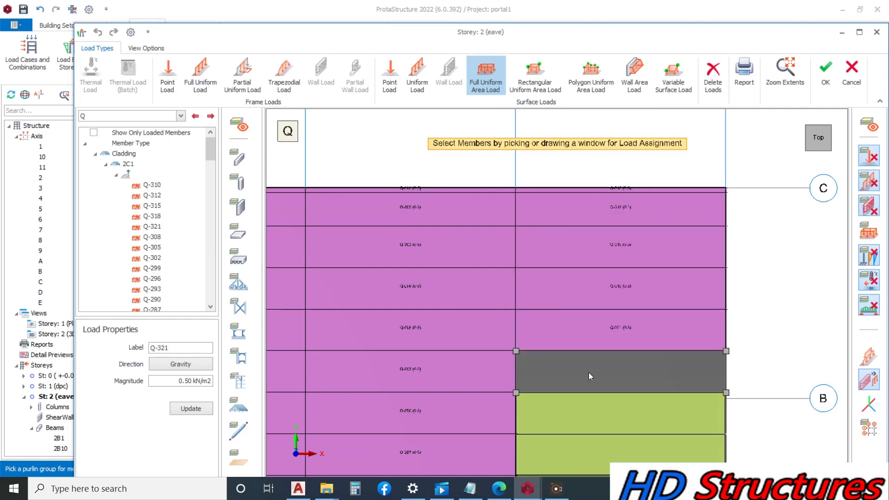
Step: Load the remaining 2C1 panels between grids 10 and 11 with 0.50 kN/m2, down to the grid A strip
{"action": "scroll", "coordinate": [582, 306], "scroll_direction": "down", "scroll_amount": 3}
{"action": "left_click", "coordinate": [578, 330]}
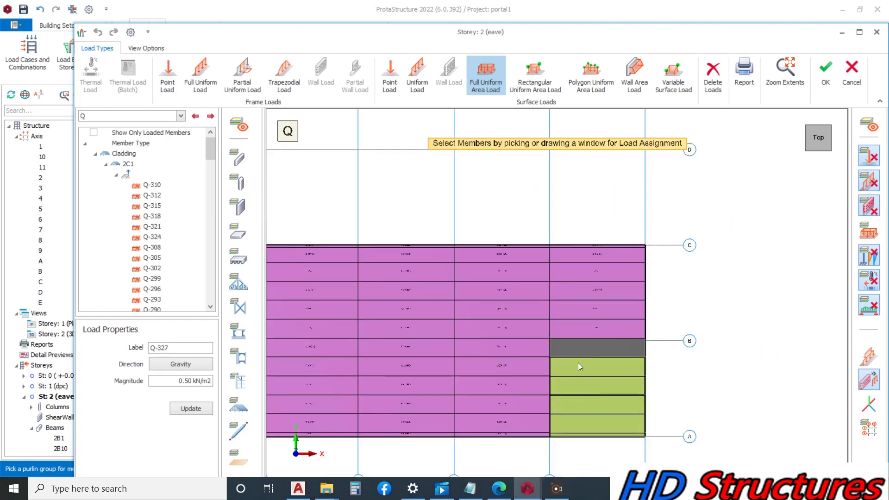
{"action": "left_click", "coordinate": [584, 368]}
{"action": "left_click", "coordinate": [577, 388]}
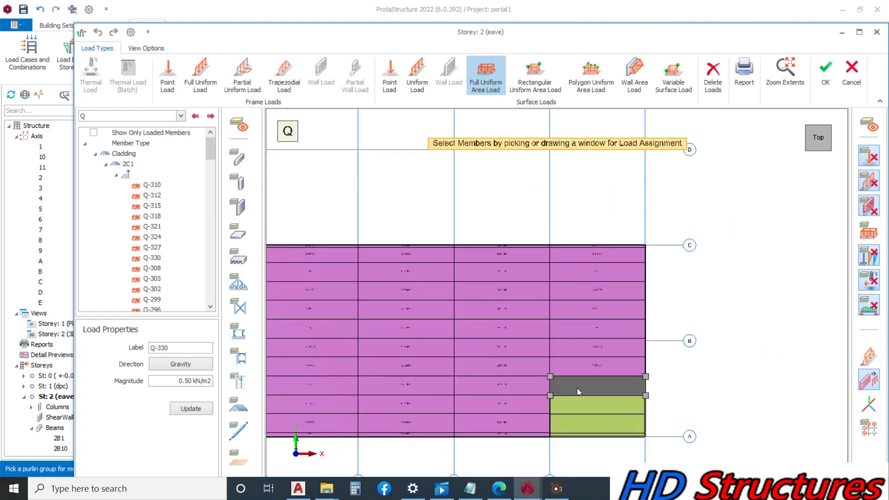
{"action": "scroll", "coordinate": [579, 398], "scroll_direction": "up", "scroll_amount": 5}
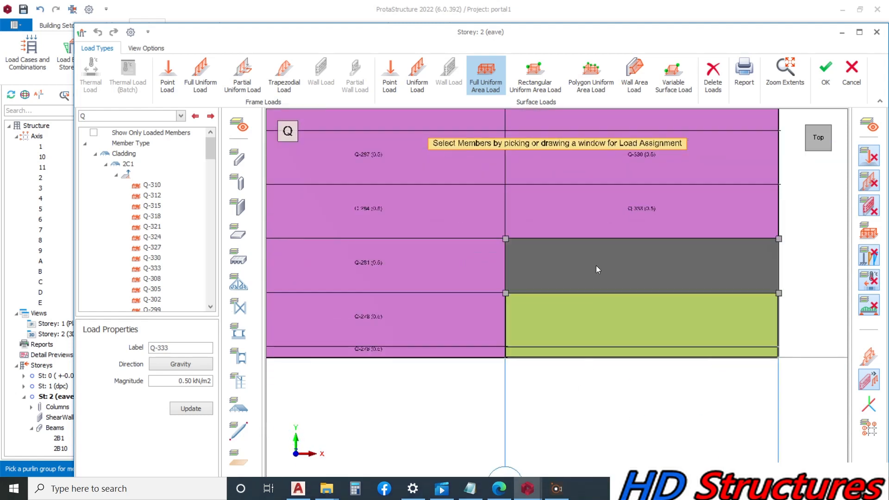
{"action": "left_click", "coordinate": [589, 323]}
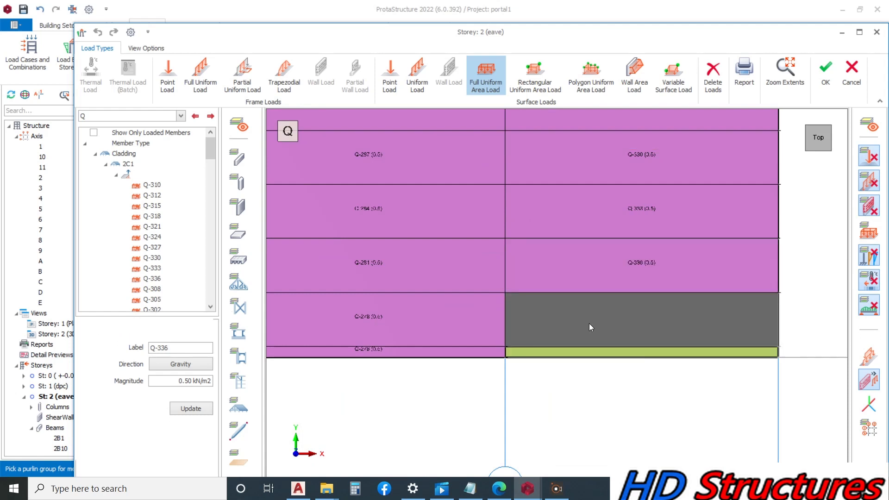
{"action": "left_click", "coordinate": [568, 360]}
Step: End the area load assignment and check the roof cladding loads in 3D, selecting one load symbol to inspect its properties
{"action": "scroll", "coordinate": [576, 279], "scroll_direction": "down", "scroll_amount": 4}
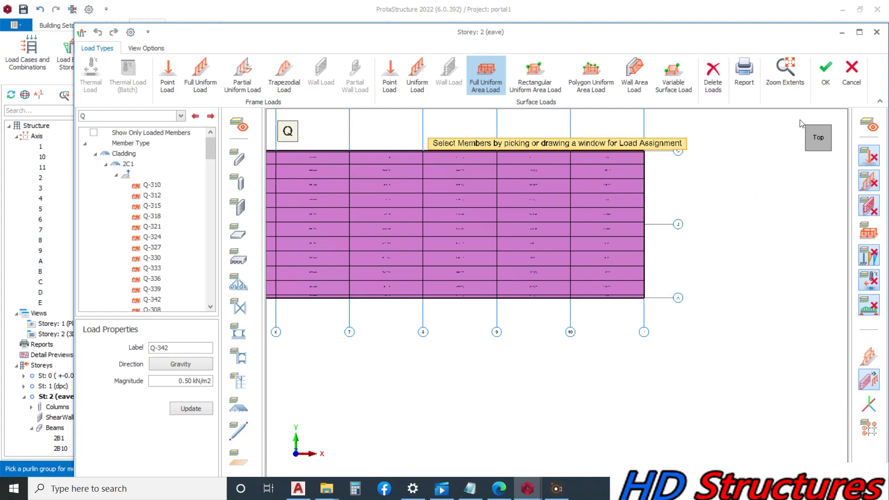
{"action": "left_click", "coordinate": [808, 128]}
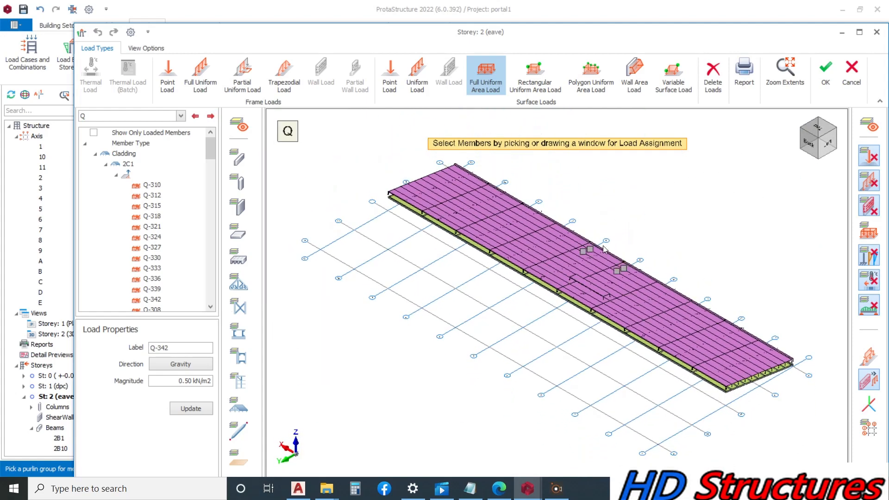
{"action": "scroll", "coordinate": [596, 287], "scroll_direction": "up", "scroll_amount": 3}
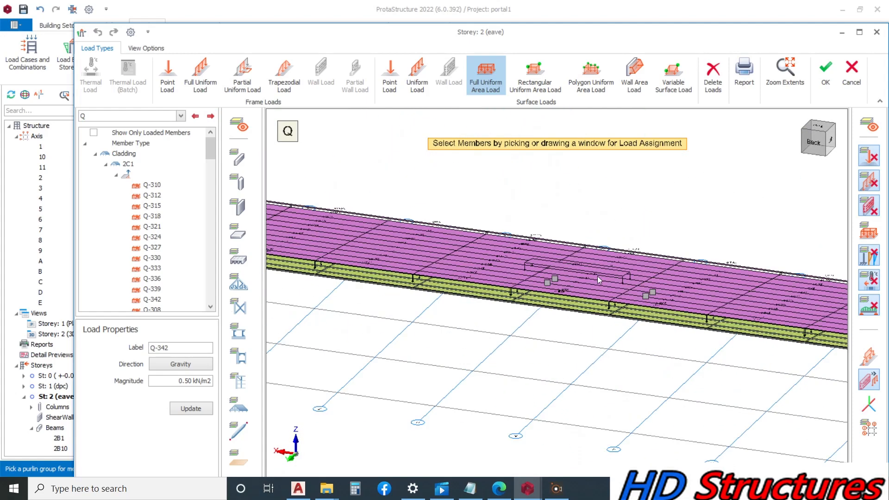
{"action": "key", "text": "Escape"}
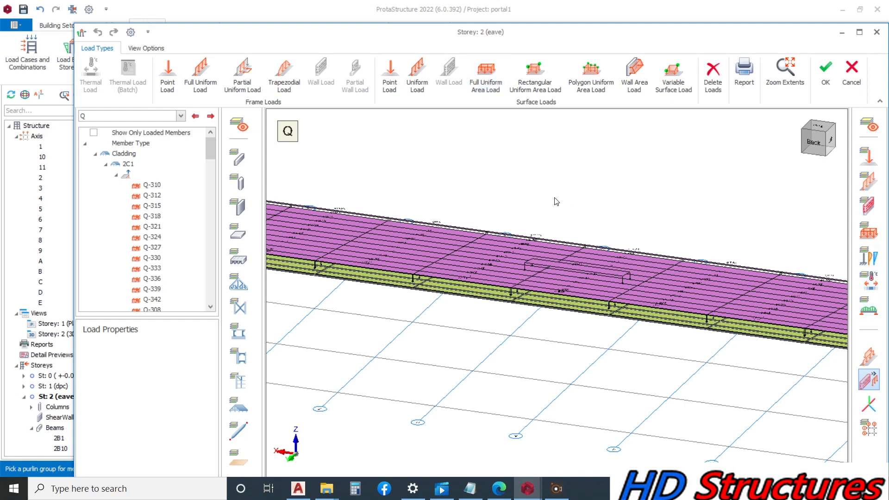
{"action": "middle_click_drag", "start_coordinate": [529, 295], "coordinate": [581, 277]}
{"action": "left_click", "coordinate": [566, 275]}
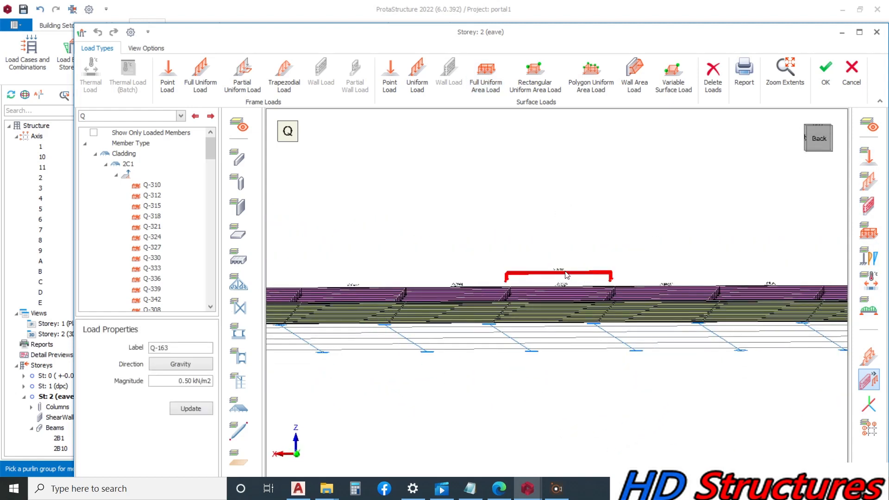
Step: Delete the selected area load Q-163 and clear the filter on the 2C1 cladding so all members are shown
{"action": "key", "text": "Delete"}
{"action": "middle_click_drag", "start_coordinate": [556, 251], "coordinate": [595, 263]}
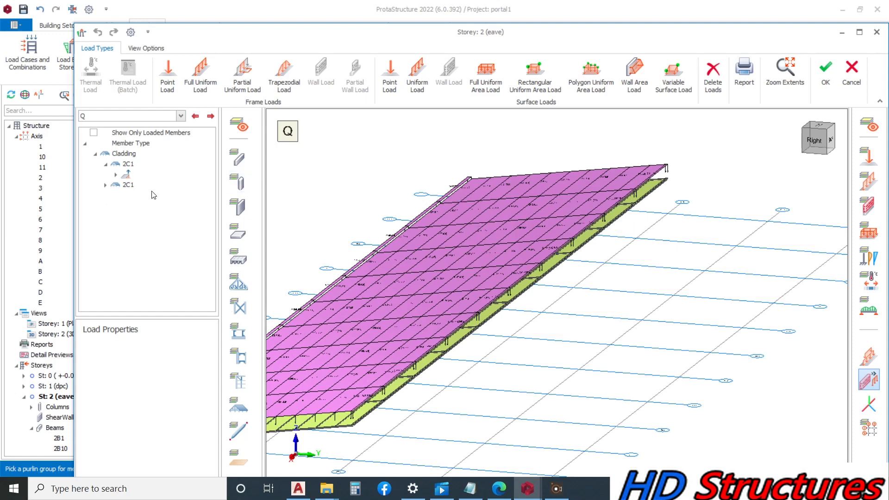
{"action": "left_click", "coordinate": [95, 155]}
{"action": "left_click", "coordinate": [96, 154]}
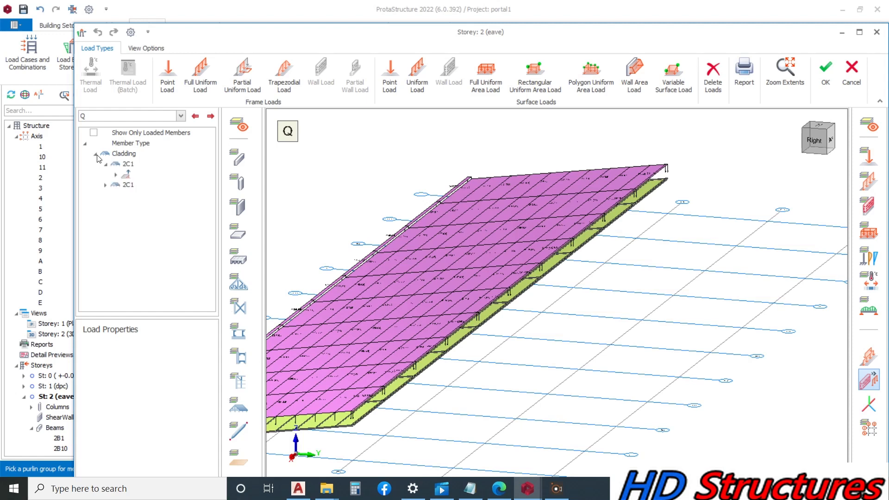
{"action": "left_click", "coordinate": [129, 164]}
{"action": "right_click", "coordinate": [130, 165]}
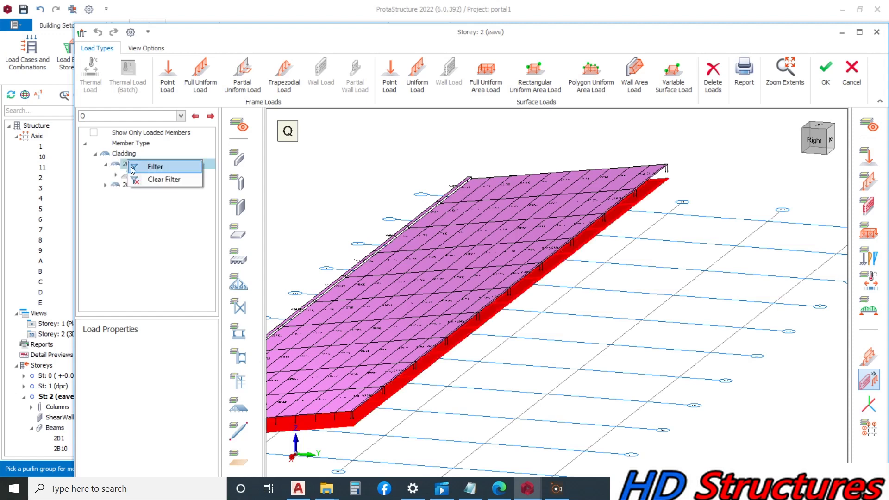
{"action": "left_click", "coordinate": [143, 180]}
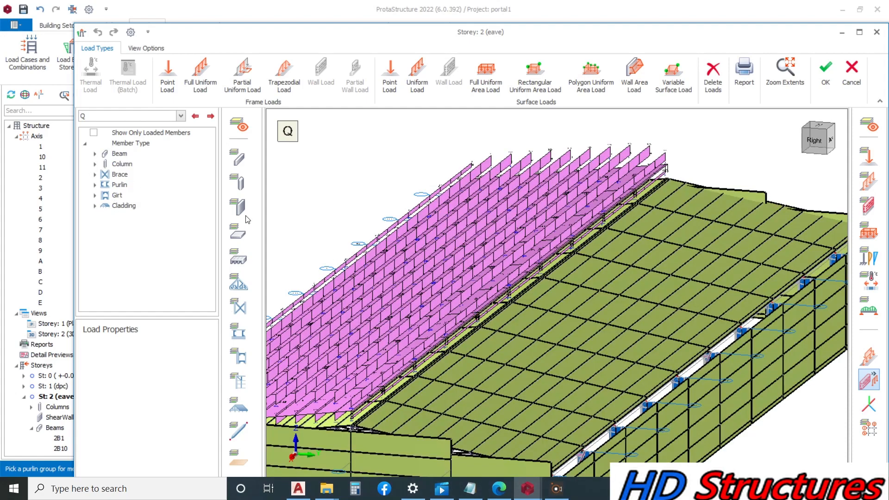
Step: Filter the member list by roof cladding 2C2 to isolate that roof slope
{"action": "scroll", "coordinate": [402, 240], "scroll_direction": "down", "scroll_amount": 5}
{"action": "middle_click_drag", "start_coordinate": [402, 239], "coordinate": [429, 232]}
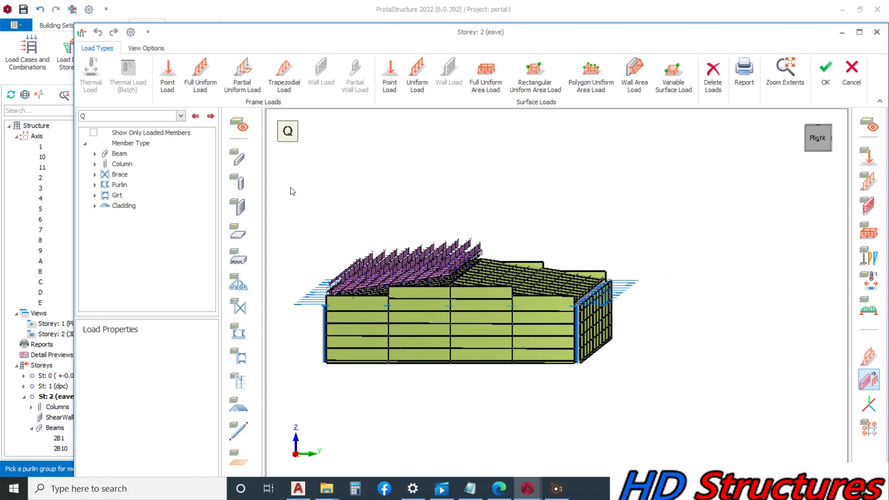
{"action": "left_click", "coordinate": [95, 206]}
{"action": "left_click", "coordinate": [116, 238]}
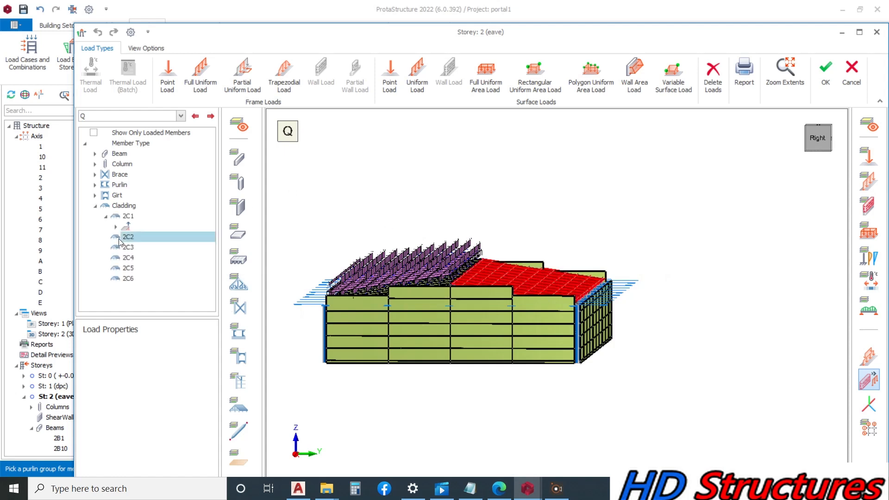
{"action": "right_click", "coordinate": [130, 238]}
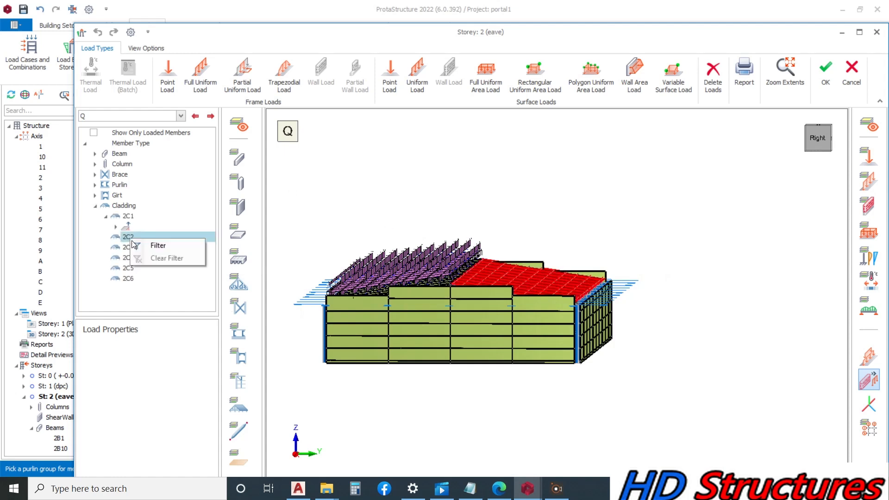
{"action": "left_click", "coordinate": [148, 243]}
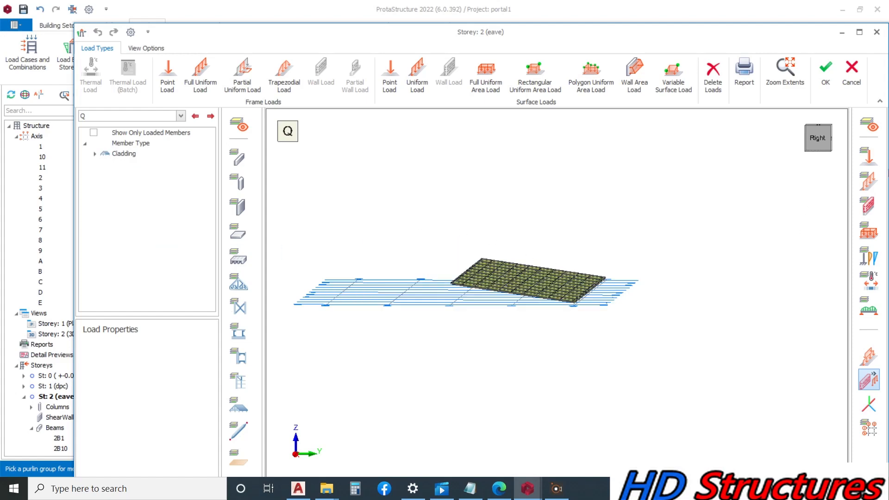
Step: Apply a 0.50 kN/m2 gravity full uniform area load to the 2C2 grid E strip and adjacent panel between grids 1 and 2, and list its loads
{"action": "left_click", "coordinate": [814, 128]}
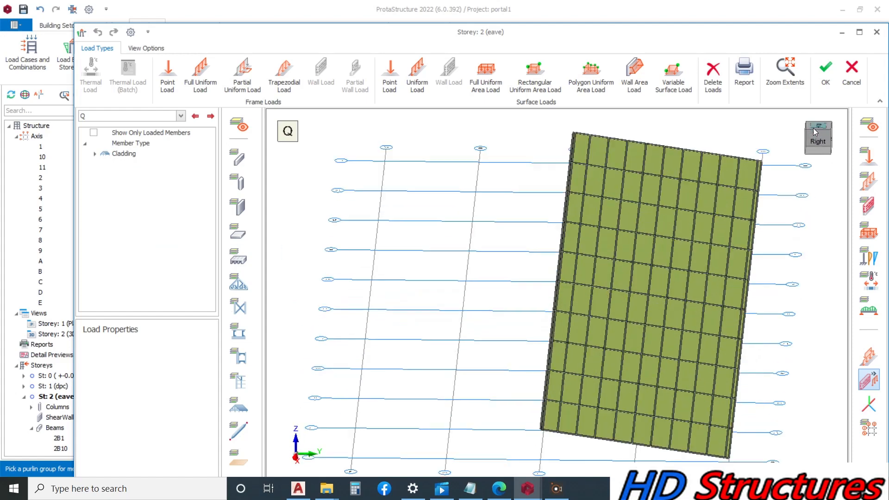
{"action": "left_click", "coordinate": [813, 130]}
{"action": "scroll", "coordinate": [313, 222], "scroll_direction": "up", "scroll_amount": 4}
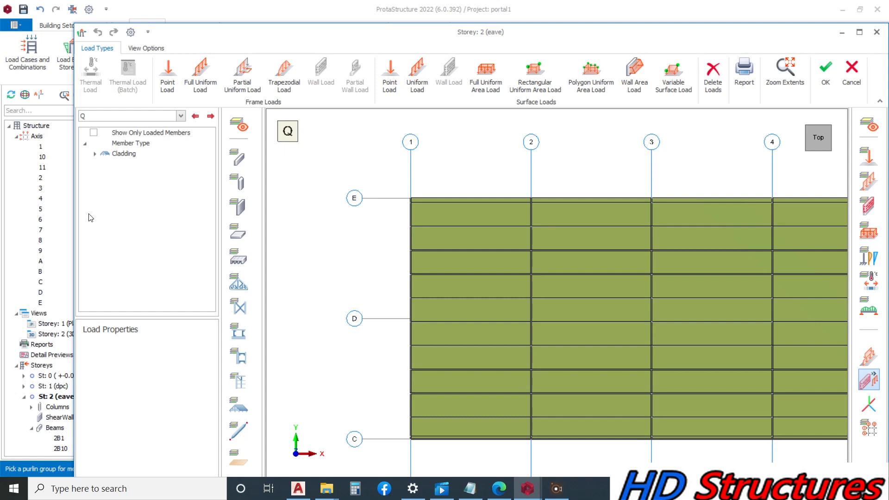
{"action": "scroll", "coordinate": [513, 194], "scroll_direction": "up", "scroll_amount": 2}
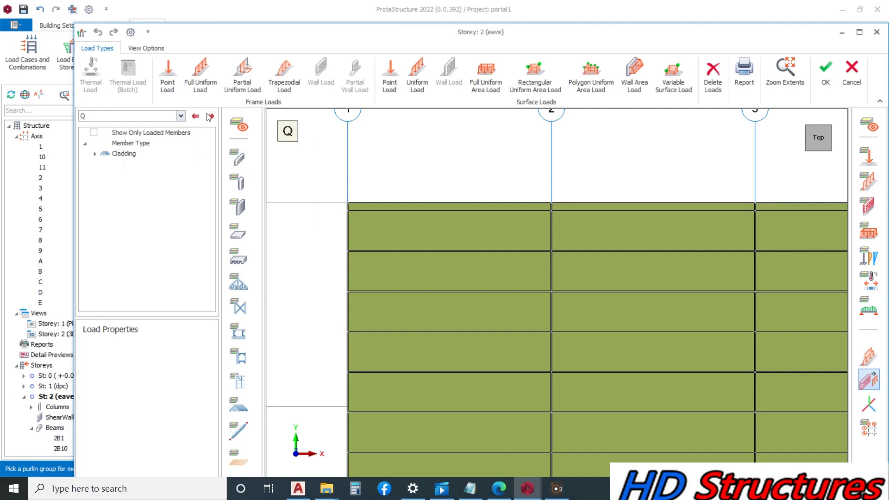
{"action": "left_click", "coordinate": [477, 87]}
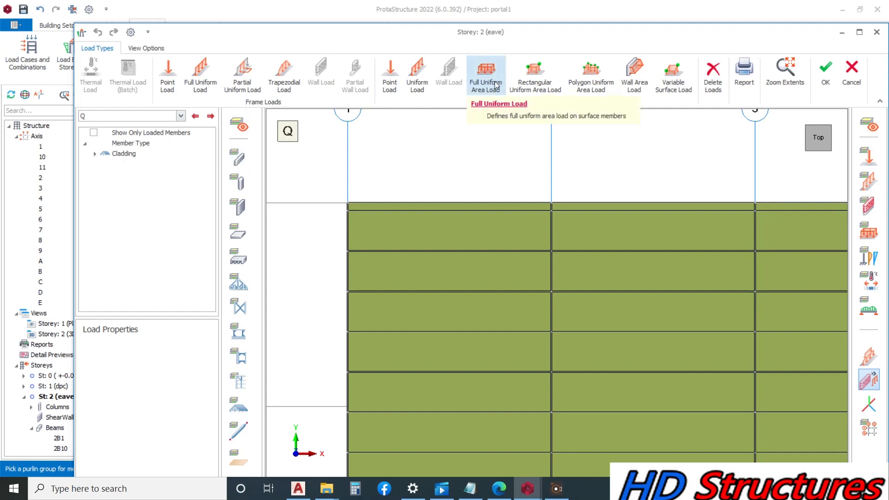
{"action": "left_click", "coordinate": [492, 86]}
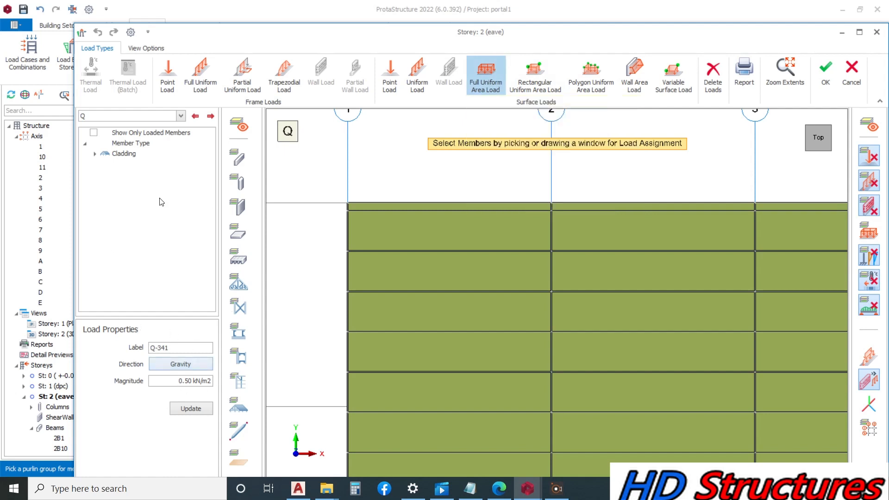
{"action": "left_click", "coordinate": [388, 204]}
{"action": "left_click", "coordinate": [415, 236]}
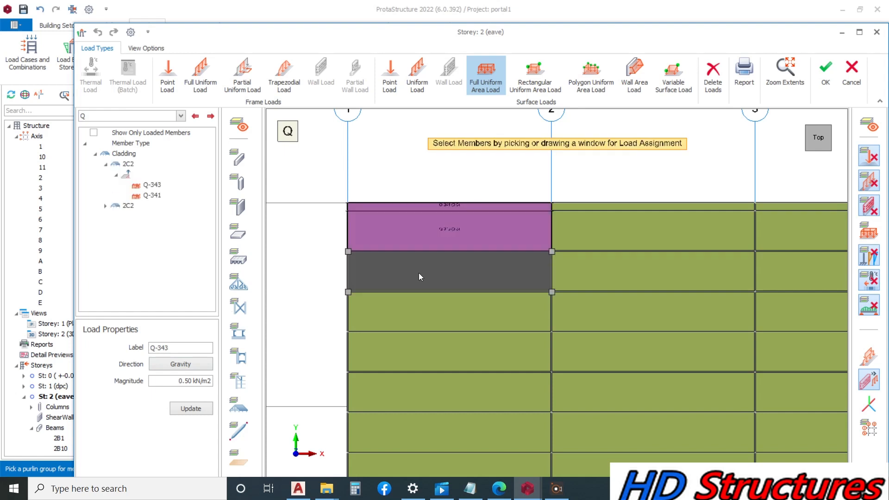
{"action": "scroll", "coordinate": [418, 273], "scroll_direction": "down", "scroll_amount": 4}
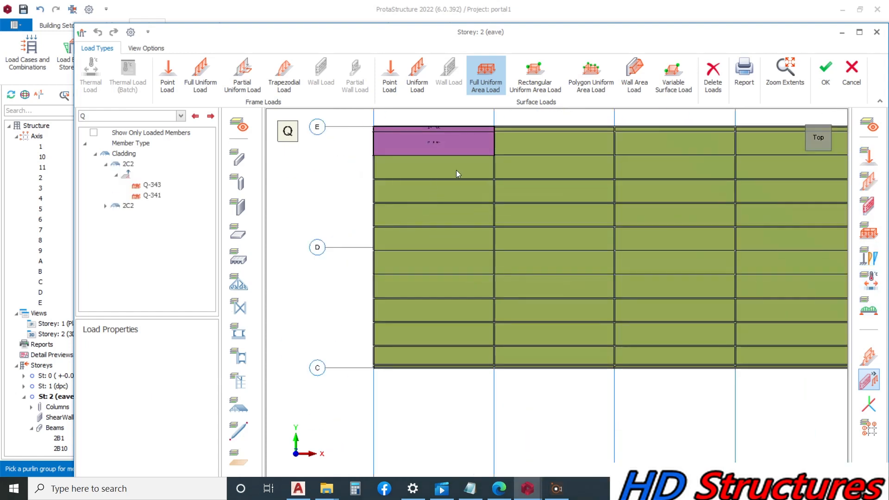
{"action": "scroll", "coordinate": [381, 166], "scroll_direction": "up", "scroll_amount": 2}
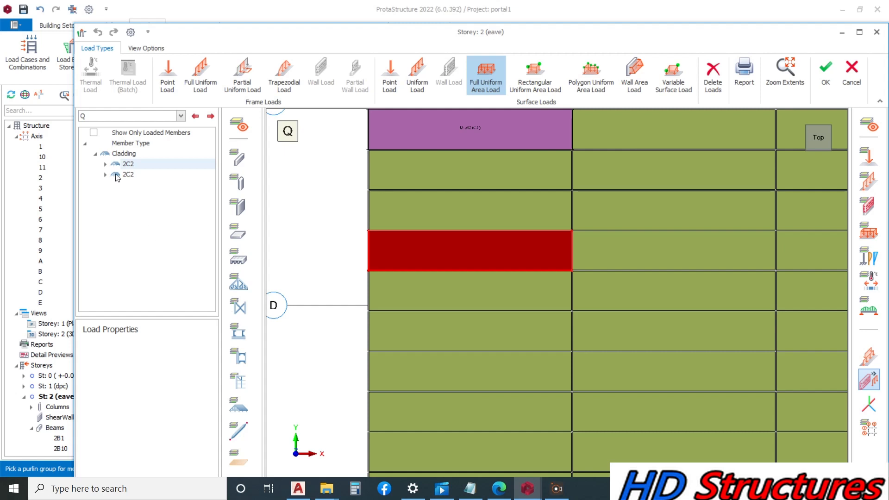
{"action": "left_click", "coordinate": [105, 165]}
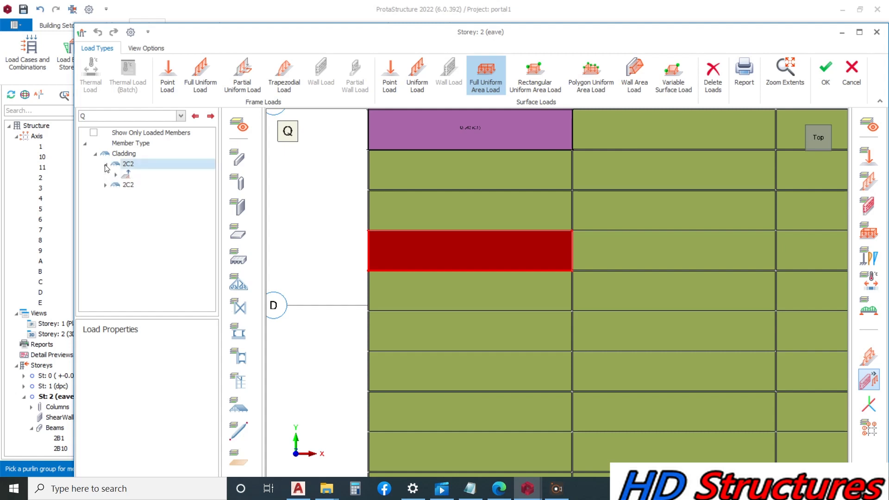
{"action": "left_click", "coordinate": [114, 175]}
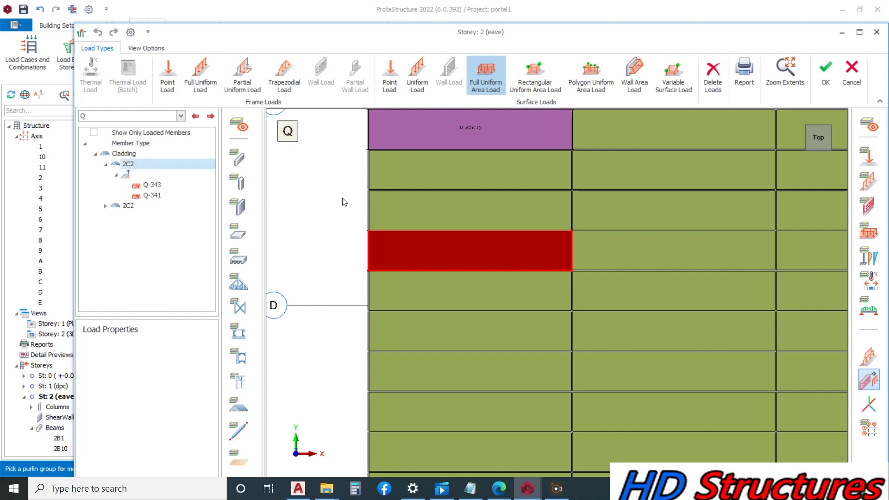
Step: Assign full uniform area loads of 0.50 kN/m2 in case Q to the cladding panels between grids 1 and 2, continuing below the loaded ones
{"action": "scroll", "coordinate": [343, 274], "scroll_direction": "down", "scroll_amount": 3}
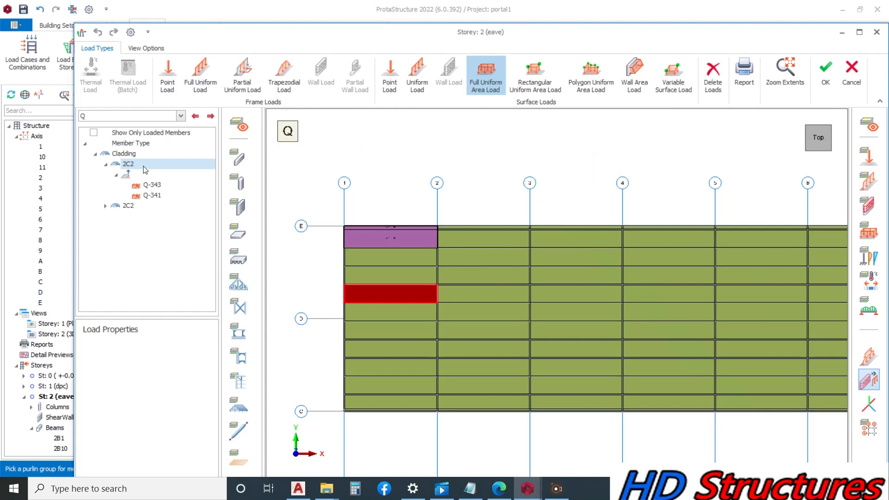
{"action": "left_click", "coordinate": [494, 75]}
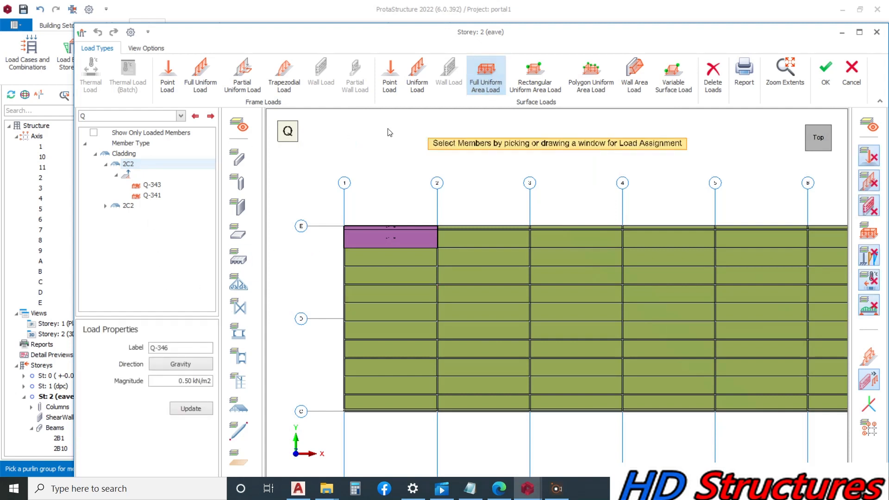
{"action": "left_click", "coordinate": [375, 262]}
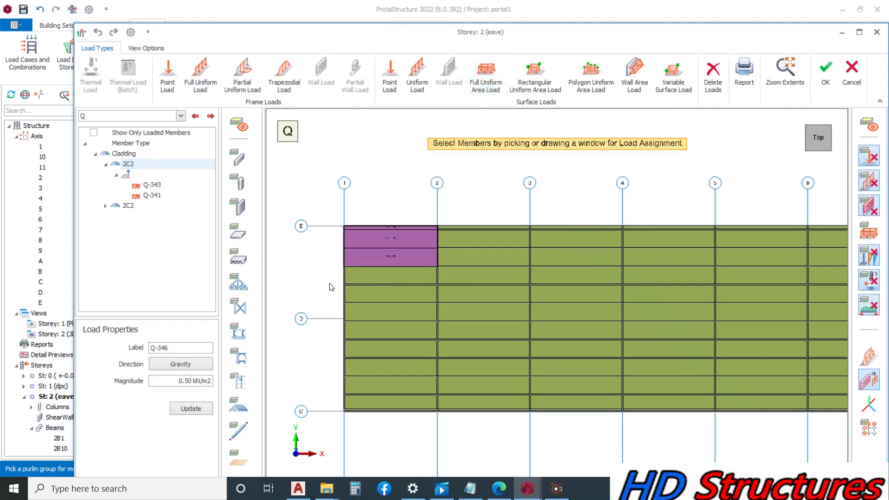
{"action": "scroll", "coordinate": [375, 264], "scroll_direction": "up", "scroll_amount": 2}
{"action": "left_click", "coordinate": [391, 286]}
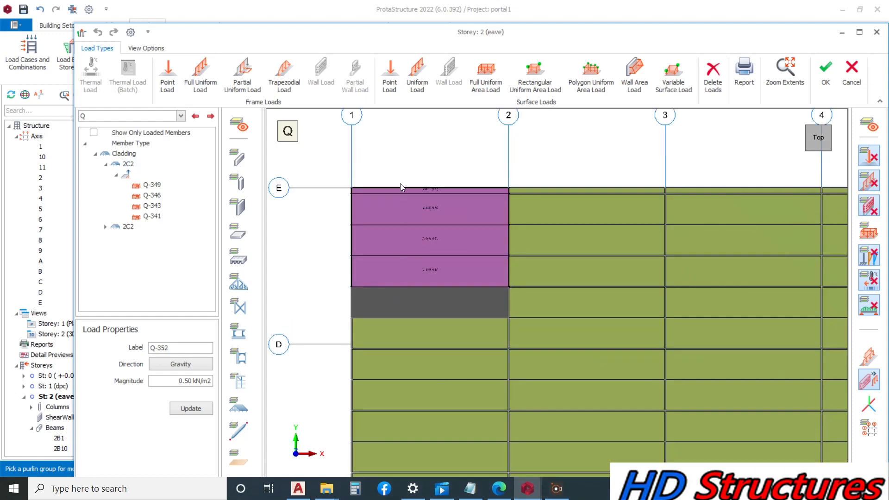
{"action": "scroll", "coordinate": [399, 333], "scroll_direction": "up", "scroll_amount": 2}
{"action": "left_click", "coordinate": [419, 262]}
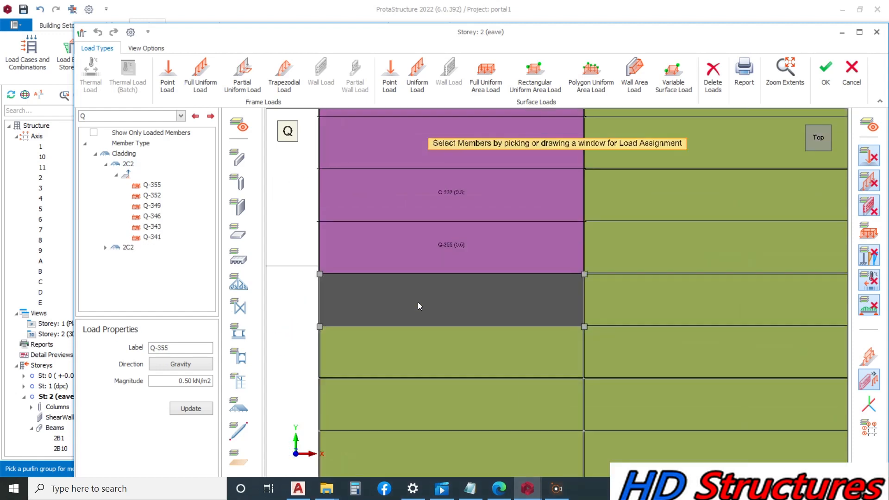
{"action": "left_click", "coordinate": [408, 359]}
{"action": "left_click", "coordinate": [409, 364]}
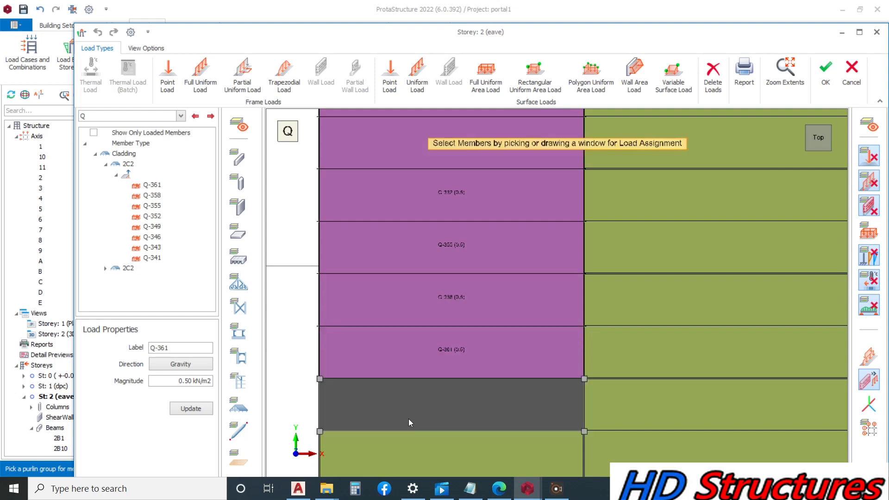
{"action": "left_click", "coordinate": [409, 401]}
Step: Load the remaining cladding panels between grids 1 and 2, down to grid C, with the 0.50 kN/m2 gravity area load
{"action": "scroll", "coordinate": [396, 227], "scroll_direction": "down", "scroll_amount": 4}
{"action": "scroll", "coordinate": [404, 371], "scroll_direction": "up", "scroll_amount": 3}
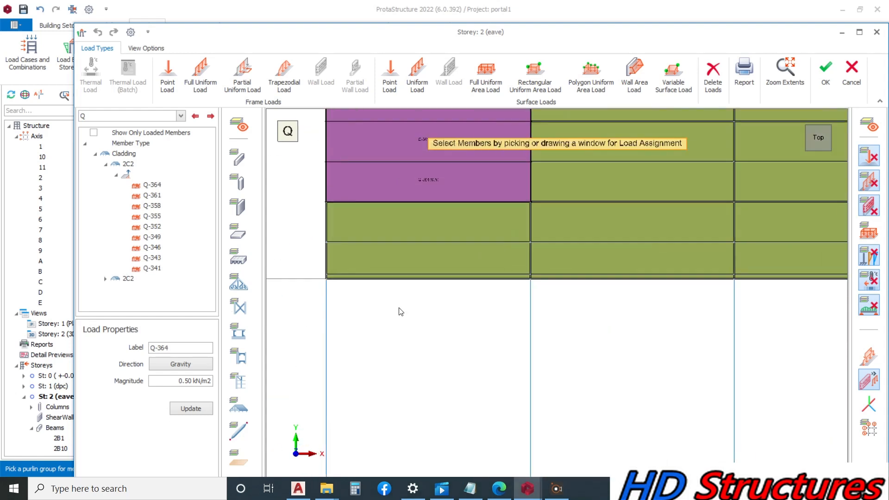
{"action": "scroll", "coordinate": [410, 256], "scroll_direction": "up", "scroll_amount": 1}
{"action": "left_click", "coordinate": [408, 220]}
{"action": "left_click", "coordinate": [385, 265]}
{"action": "left_click", "coordinate": [419, 287]}
{"action": "scroll", "coordinate": [389, 404], "scroll_direction": "down", "scroll_amount": 3}
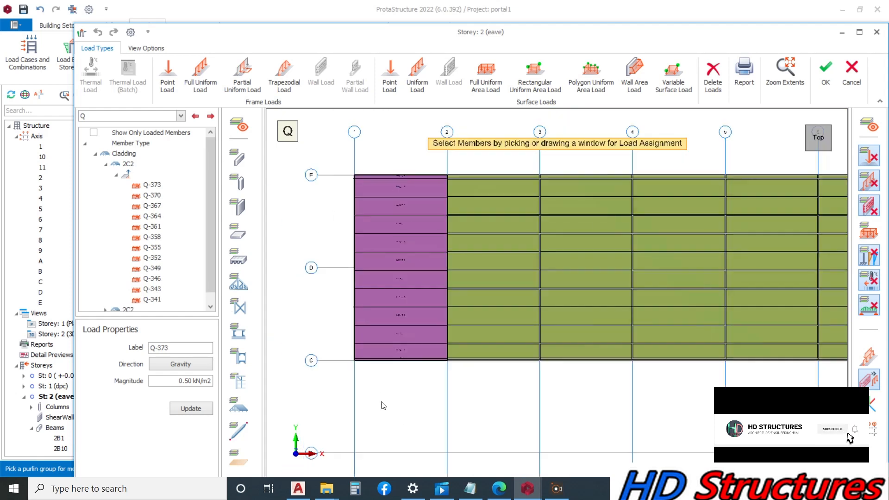
Step: Apply the 0.50 kN/m2 area load to the first four cladding panels from grid E in the bay between grids 2 and 3
{"action": "scroll", "coordinate": [463, 175], "scroll_direction": "up", "scroll_amount": 4}
{"action": "scroll", "coordinate": [465, 177], "scroll_direction": "up", "scroll_amount": 2}
{"action": "left_click", "coordinate": [465, 177]}
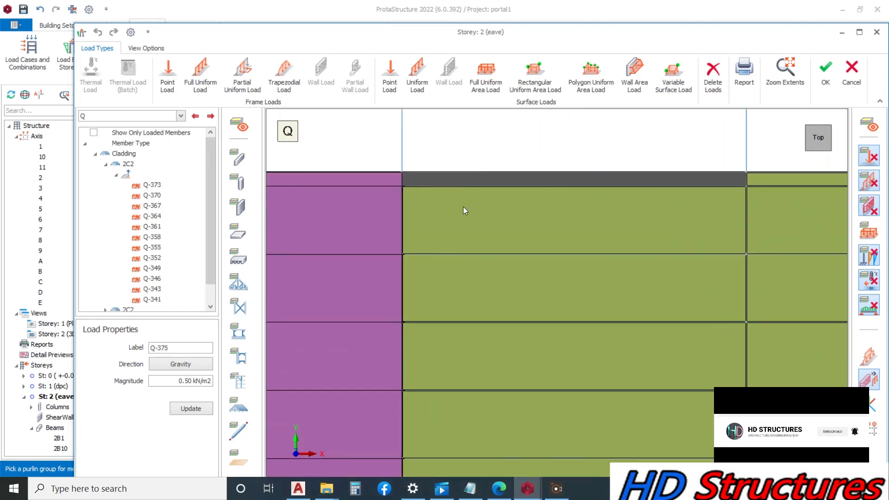
{"action": "left_click", "coordinate": [467, 291]}
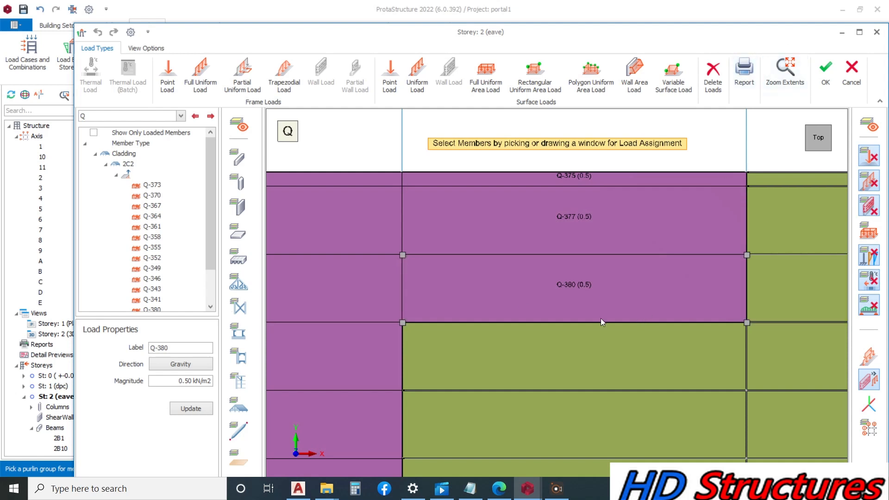
{"action": "left_click", "coordinate": [532, 356]}
Step: Apply the 0.50 kN/m2 area load to the rest of the panels between grids 2 and 3, including the narrow strip at grid C
{"action": "scroll", "coordinate": [488, 225], "scroll_direction": "down", "scroll_amount": 3}
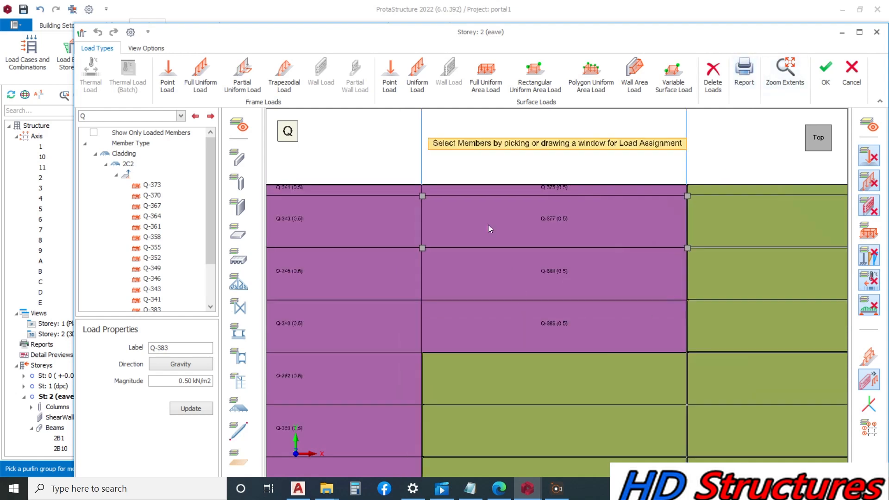
{"action": "left_click", "coordinate": [502, 276]}
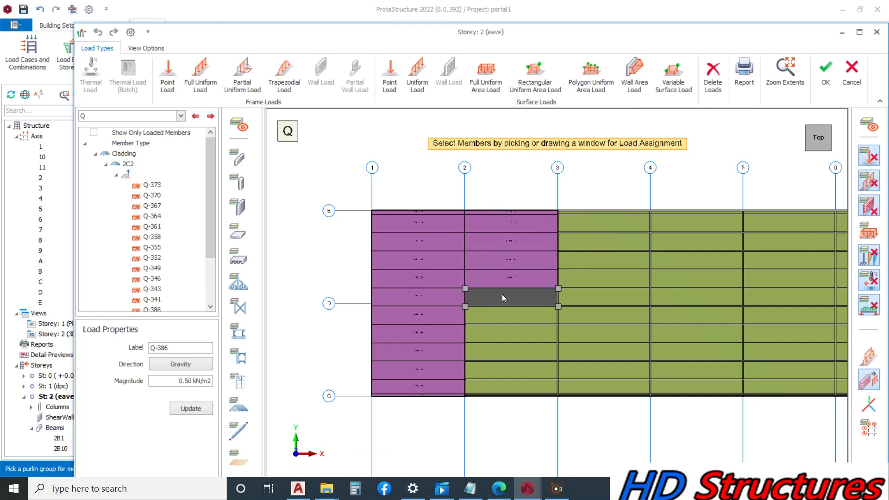
{"action": "left_click", "coordinate": [500, 299]}
{"action": "left_click", "coordinate": [496, 315]}
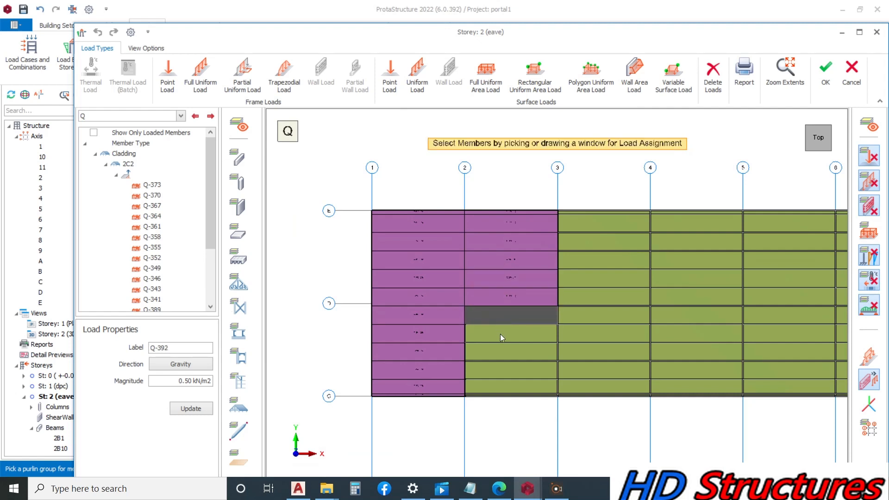
{"action": "left_click", "coordinate": [501, 354]}
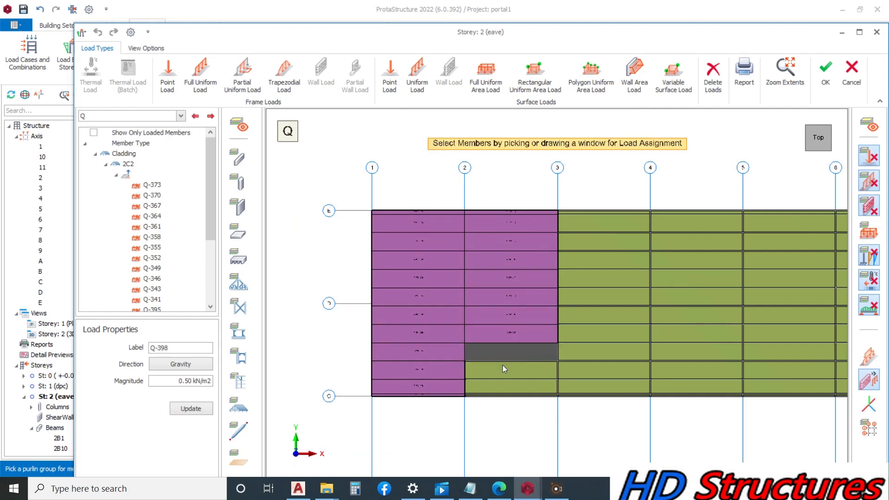
{"action": "left_click", "coordinate": [504, 371]}
{"action": "left_click", "coordinate": [505, 394]}
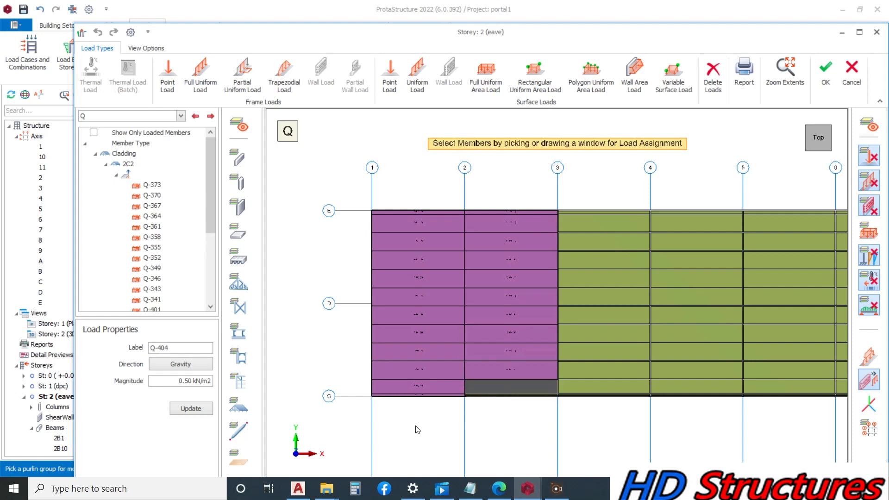
{"action": "scroll", "coordinate": [460, 424], "scroll_direction": "up", "scroll_amount": 3}
{"action": "left_click", "coordinate": [563, 322]}
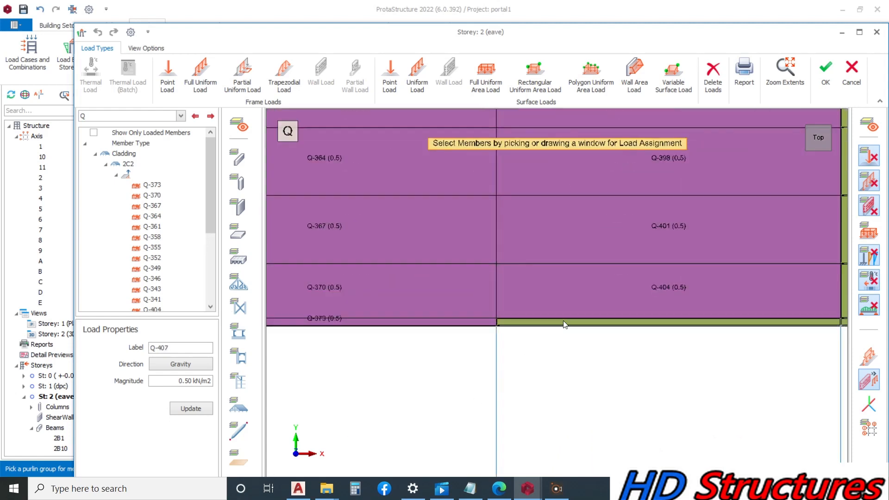
Step: Assign the 0.50 kN/m2 area load to the cladding panels between grids 3 and 4, from the narrow strip at grid E to grid D
{"action": "scroll", "coordinate": [467, 386], "scroll_direction": "down", "scroll_amount": 4}
{"action": "scroll", "coordinate": [570, 246], "scroll_direction": "up", "scroll_amount": 5}
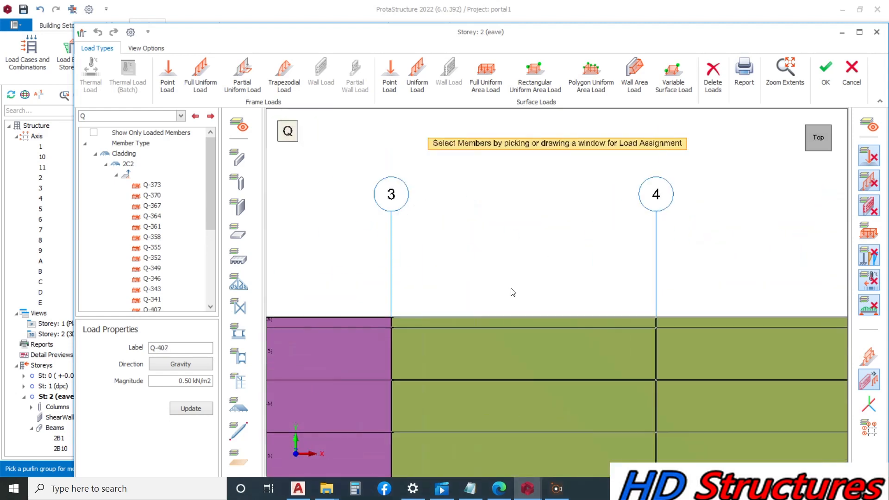
{"action": "left_click", "coordinate": [502, 327]}
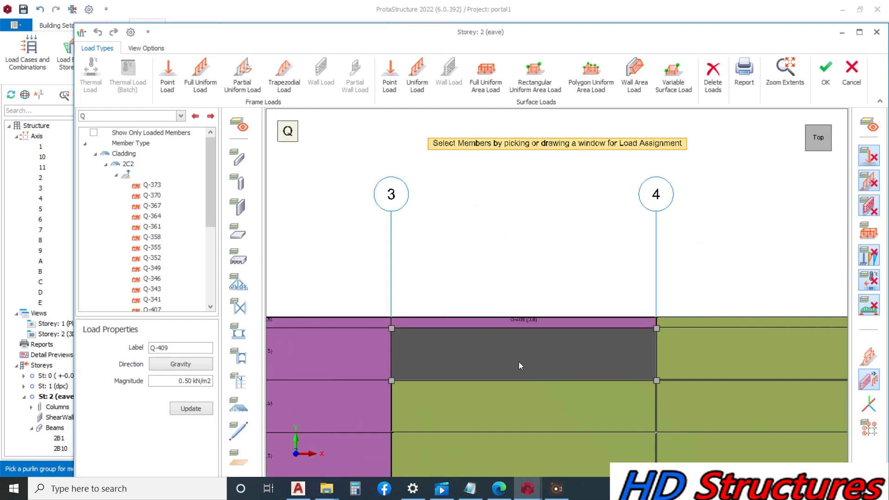
{"action": "left_click", "coordinate": [518, 362]}
{"action": "left_click", "coordinate": [529, 404]}
{"action": "scroll", "coordinate": [516, 268], "scroll_direction": "down", "scroll_amount": 3}
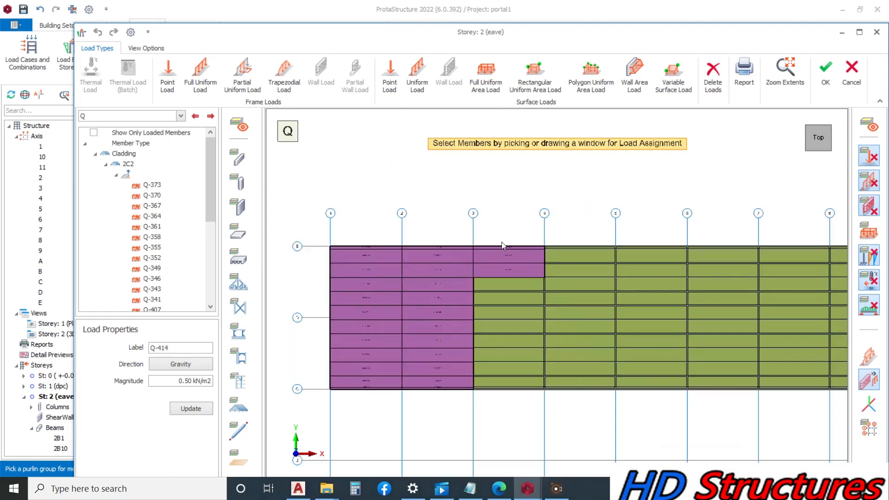
{"action": "scroll", "coordinate": [507, 327], "scroll_direction": "up", "scroll_amount": 2}
{"action": "left_click", "coordinate": [507, 329]}
{"action": "left_click", "coordinate": [507, 362]}
{"action": "left_click", "coordinate": [504, 394]}
Step: Assign the 0.50 kN/m2 area load to the panels between grids 3 and 4 from grid D down to the strip at grid C
{"action": "scroll", "coordinate": [490, 270], "scroll_direction": "down", "scroll_amount": 4}
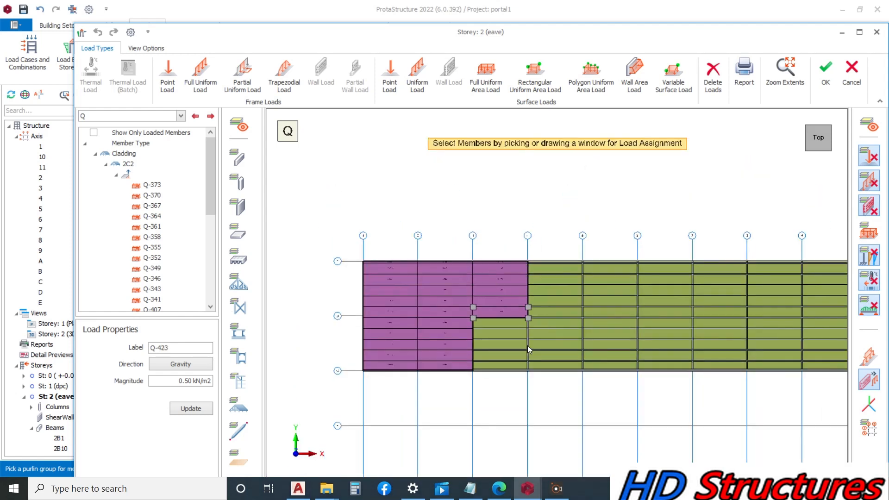
{"action": "scroll", "coordinate": [484, 350], "scroll_direction": "up", "scroll_amount": 4}
{"action": "scroll", "coordinate": [483, 308], "scroll_direction": "up", "scroll_amount": 2}
{"action": "left_click", "coordinate": [529, 260]}
{"action": "left_click", "coordinate": [535, 294]}
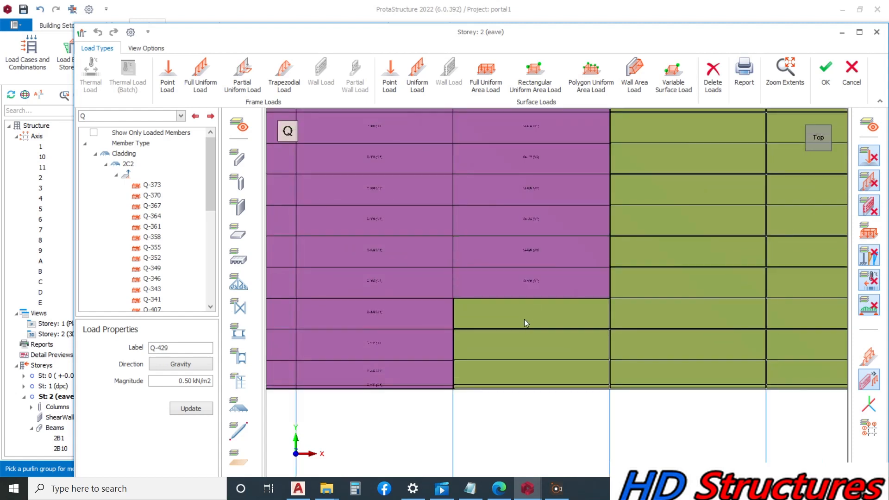
{"action": "left_click", "coordinate": [524, 318]}
{"action": "left_click", "coordinate": [501, 349]}
{"action": "left_click", "coordinate": [500, 382]}
{"action": "scroll", "coordinate": [494, 397], "scroll_direction": "up", "scroll_amount": 2}
{"action": "scroll", "coordinate": [495, 387], "scroll_direction": "up", "scroll_amount": 1}
{"action": "left_click", "coordinate": [497, 383]}
Step: Load the cladding panels between grids 4 and 5 with 0.50 kN/m2, working from grid C up past grid D
{"action": "scroll", "coordinate": [509, 378], "scroll_direction": "down", "scroll_amount": 2}
{"action": "scroll", "coordinate": [650, 375], "scroll_direction": "down", "scroll_amount": 1}
{"action": "left_click", "coordinate": [651, 375]}
{"action": "left_click", "coordinate": [646, 346]}
{"action": "left_click", "coordinate": [642, 294]}
{"action": "left_click", "coordinate": [642, 244]}
{"action": "left_click", "coordinate": [642, 209]}
{"action": "scroll", "coordinate": [605, 347], "scroll_direction": "down", "scroll_amount": 2}
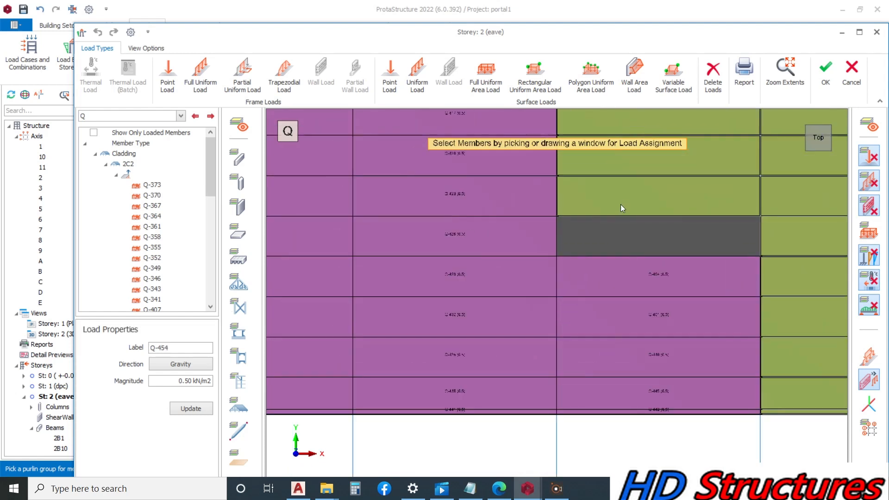
{"action": "left_click", "coordinate": [621, 198]}
{"action": "left_click", "coordinate": [618, 168]}
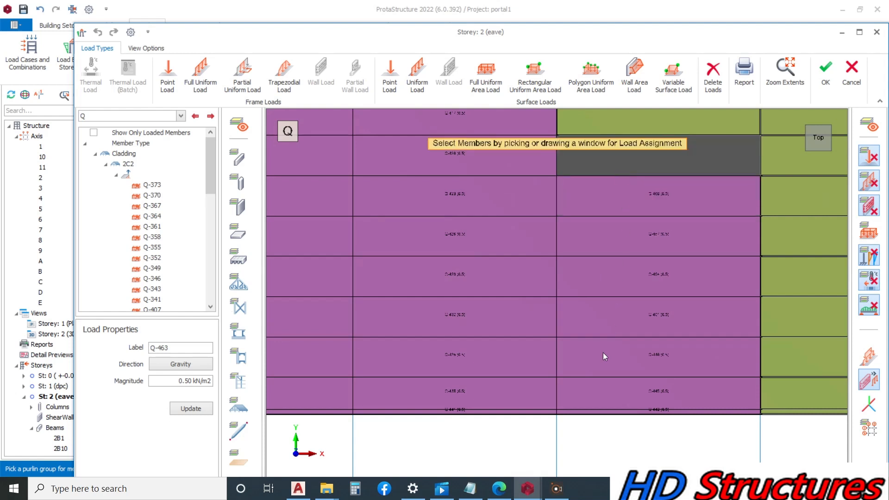
Step: Load the remaining unloaded panels between grids 4 and 5, up to the narrow strip at grid E, with 0.50 kN/m2
{"action": "scroll", "coordinate": [617, 244], "scroll_direction": "down", "scroll_amount": 2}
{"action": "scroll", "coordinate": [617, 243], "scroll_direction": "up", "scroll_amount": 3}
{"action": "left_click", "coordinate": [607, 299]}
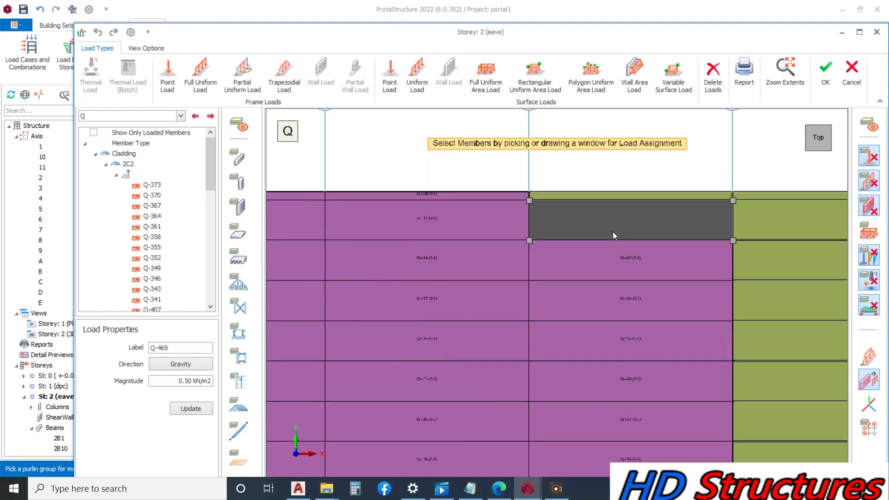
{"action": "left_click", "coordinate": [607, 204]}
{"action": "left_click", "coordinate": [604, 196]}
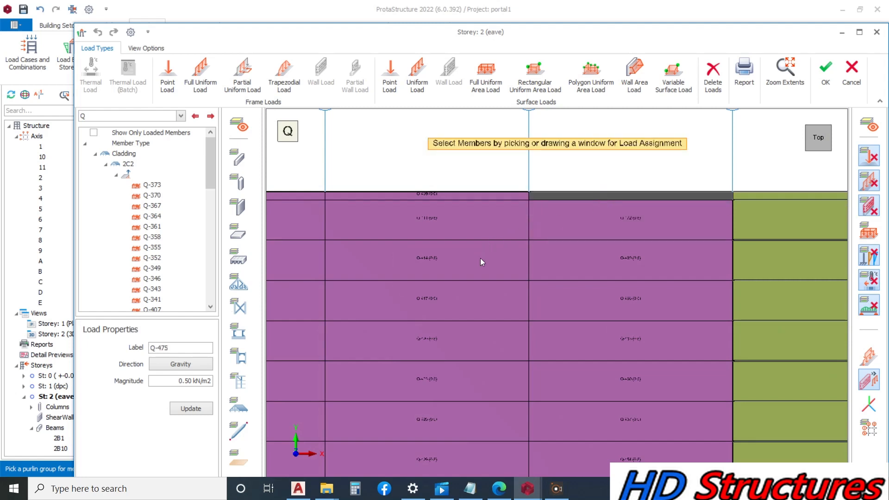
Step: Apply the 0.50 kN/m2 area load to the panels between grids 5 and 6, from the strip at grid E to just below grid D
{"action": "scroll", "coordinate": [539, 331], "scroll_direction": "down", "scroll_amount": 2}
{"action": "scroll", "coordinate": [609, 277], "scroll_direction": "up", "scroll_amount": 3}
{"action": "left_click", "coordinate": [610, 277]}
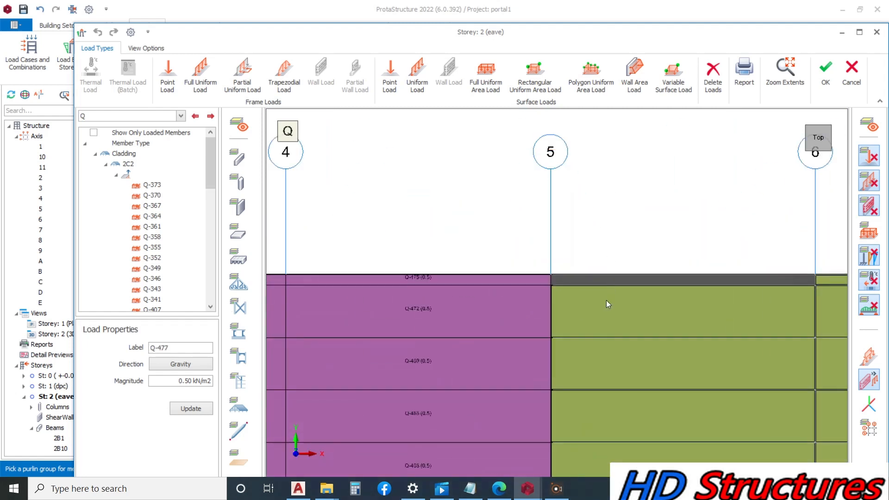
{"action": "left_click", "coordinate": [607, 320]}
{"action": "left_click", "coordinate": [613, 378]}
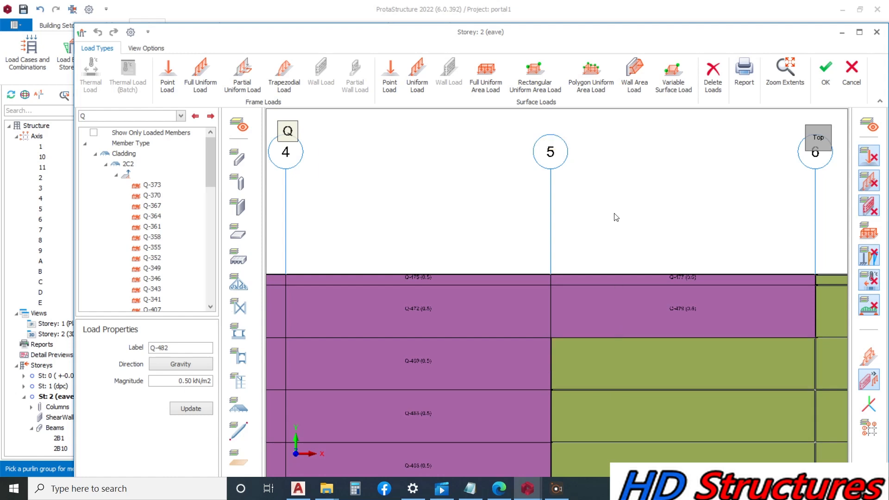
{"action": "scroll", "coordinate": [613, 333], "scroll_direction": "down", "scroll_amount": 2}
{"action": "scroll", "coordinate": [613, 291], "scroll_direction": "up", "scroll_amount": 2}
{"action": "left_click", "coordinate": [624, 248]}
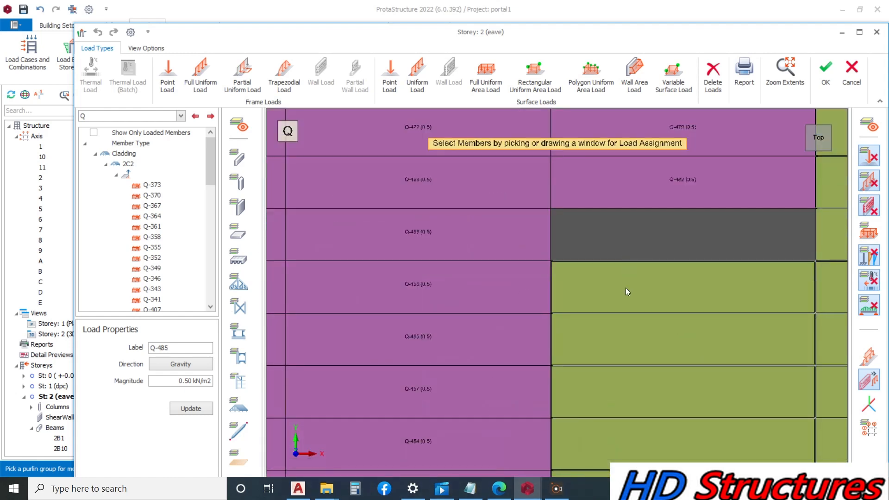
{"action": "left_click", "coordinate": [626, 288]}
{"action": "left_click", "coordinate": [616, 341]}
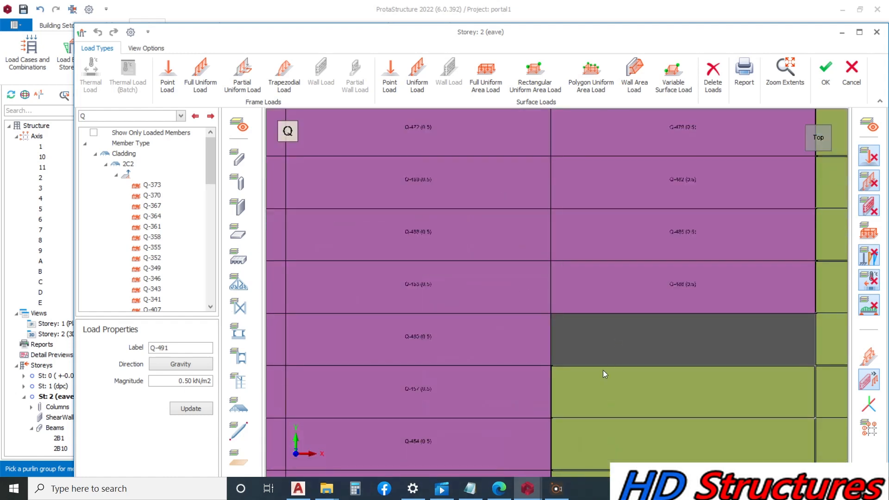
{"action": "left_click", "coordinate": [599, 400]}
Step: Apply the 0.50 kN/m2 area load to the remaining panels between grids 5 and 6, ending with the narrow strip at grid C
{"action": "scroll", "coordinate": [564, 234], "scroll_direction": "down", "scroll_amount": 2}
{"action": "scroll", "coordinate": [565, 233], "scroll_direction": "down", "scroll_amount": 2}
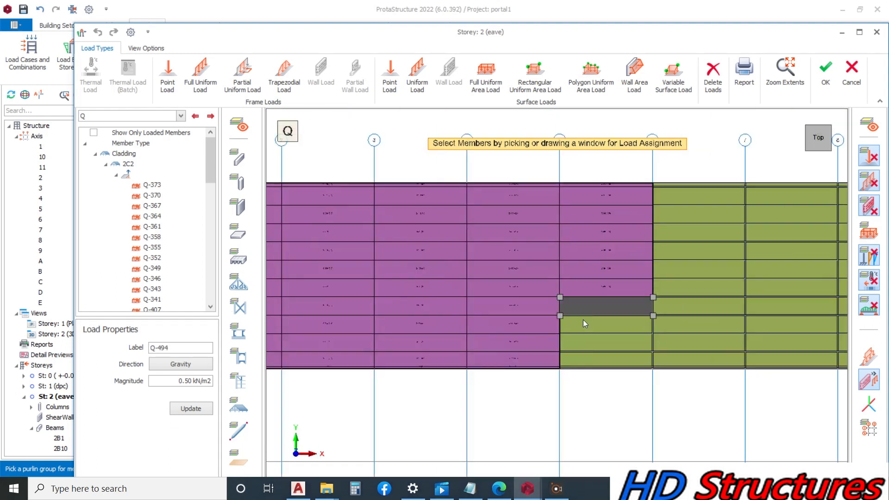
{"action": "scroll", "coordinate": [582, 301], "scroll_direction": "up", "scroll_amount": 2}
{"action": "left_click", "coordinate": [598, 337]}
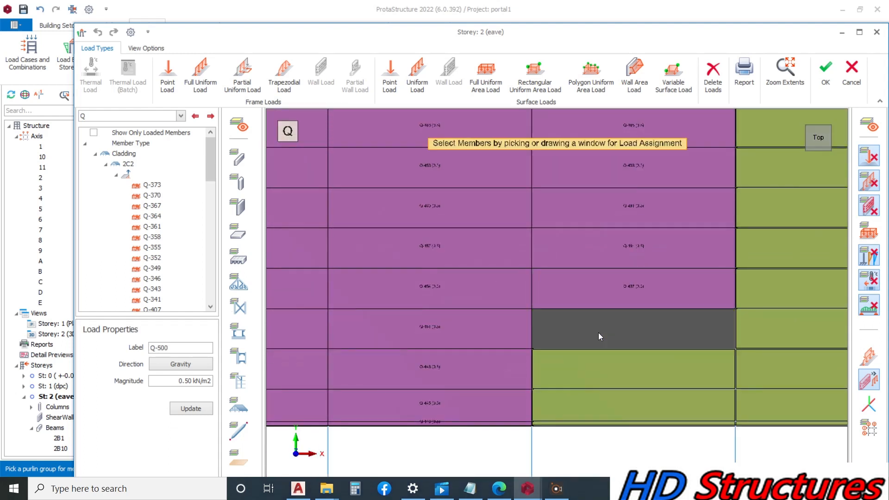
{"action": "left_click", "coordinate": [598, 333]}
{"action": "left_click", "coordinate": [595, 402]}
{"action": "left_click", "coordinate": [594, 404]}
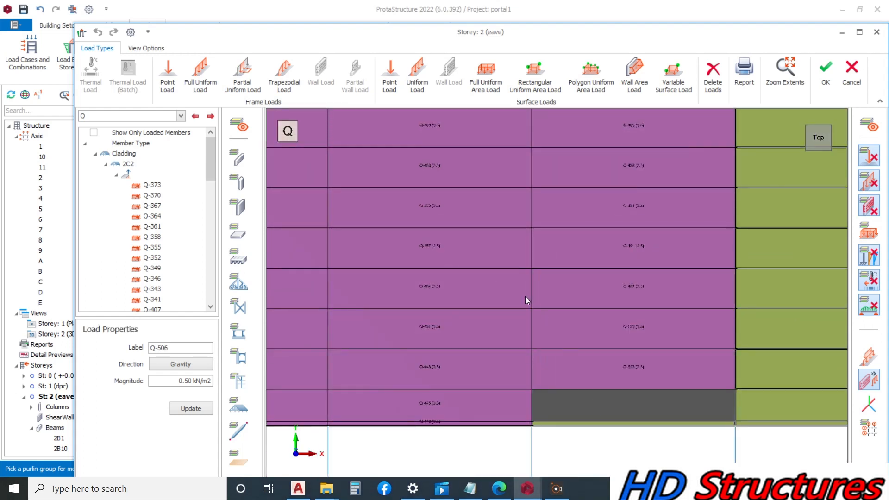
{"action": "scroll", "coordinate": [493, 292], "scroll_direction": "down", "scroll_amount": 2}
{"action": "scroll", "coordinate": [613, 377], "scroll_direction": "up", "scroll_amount": 2}
{"action": "scroll", "coordinate": [613, 377], "scroll_direction": "up", "scroll_amount": 2}
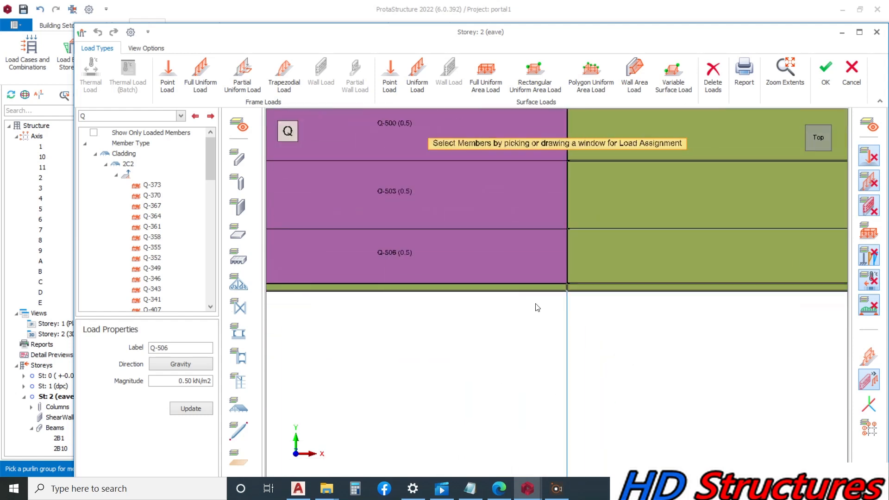
{"action": "left_click", "coordinate": [568, 289]}
Step: Apply the 0.50 kN/m2 area load to the panels between grids 6 and 7, from the narrow strip at grid C up to grid D
{"action": "left_click", "coordinate": [641, 289]}
{"action": "left_click", "coordinate": [640, 209]}
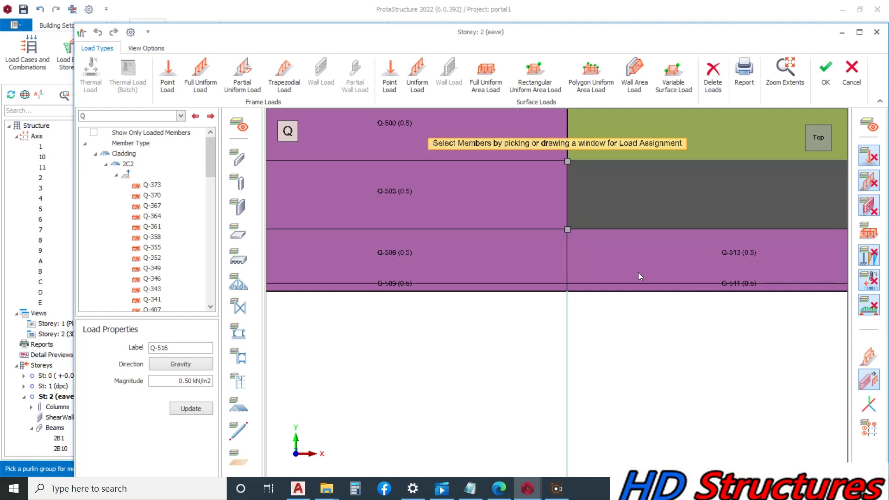
{"action": "scroll", "coordinate": [625, 337], "scroll_direction": "down", "scroll_amount": 2}
{"action": "left_click", "coordinate": [637, 307]}
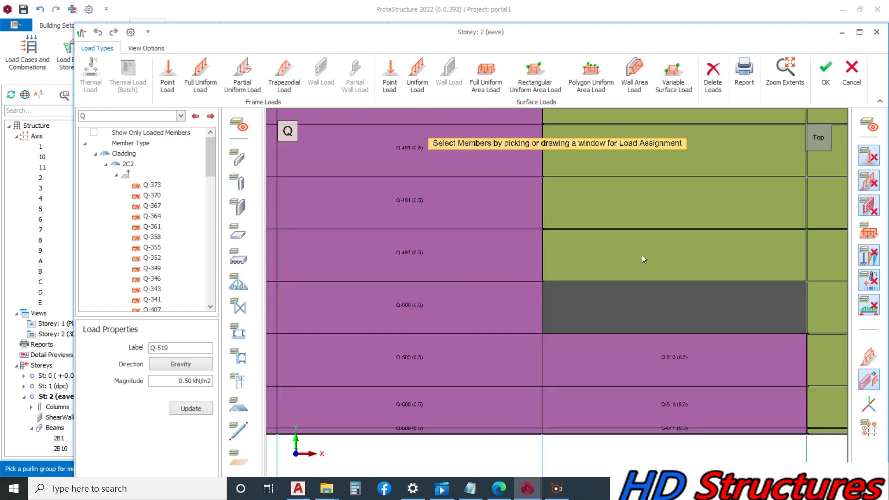
{"action": "left_click", "coordinate": [641, 255]}
{"action": "left_click", "coordinate": [644, 206]}
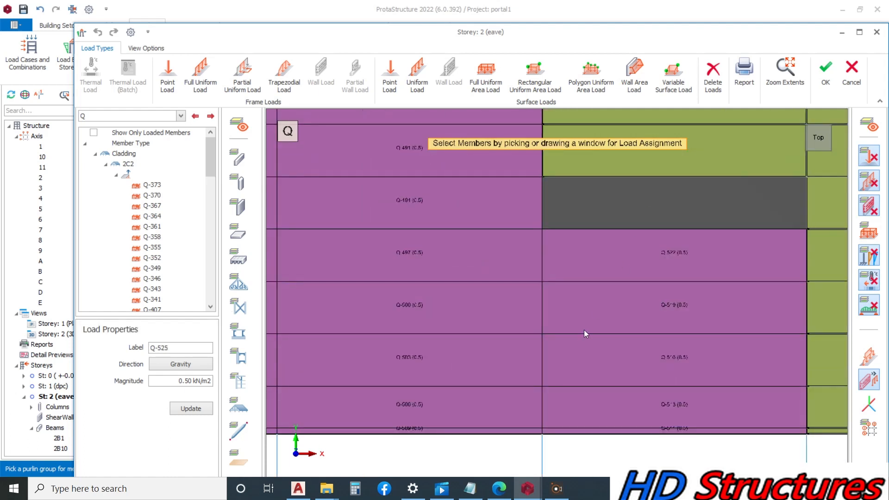
Step: Load the remaining panels between grids 6 and 7 with 0.50 kN/m2, from grid D up to the narrow strip at grid E
{"action": "scroll", "coordinate": [585, 330], "scroll_direction": "down", "scroll_amount": 4}
{"action": "scroll", "coordinate": [610, 212], "scroll_direction": "up", "scroll_amount": 3}
{"action": "left_click", "coordinate": [563, 388]}
{"action": "left_click", "coordinate": [578, 343]}
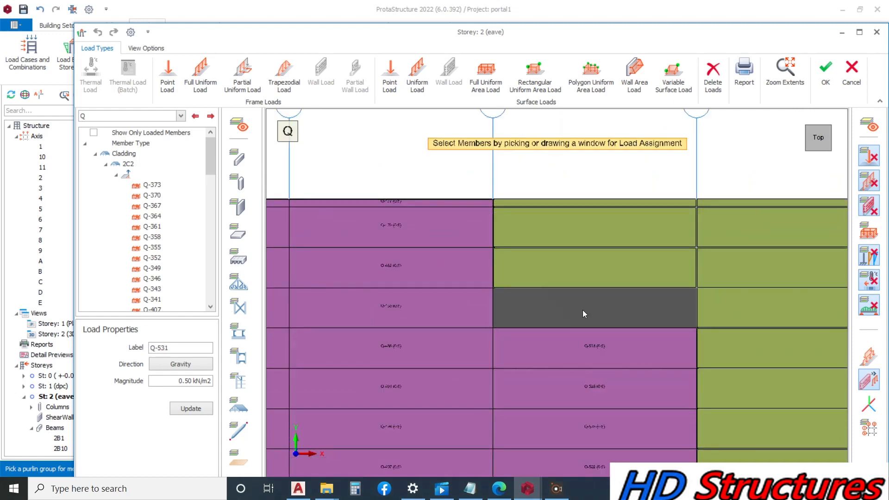
{"action": "left_click", "coordinate": [582, 274]}
{"action": "left_click", "coordinate": [587, 227]}
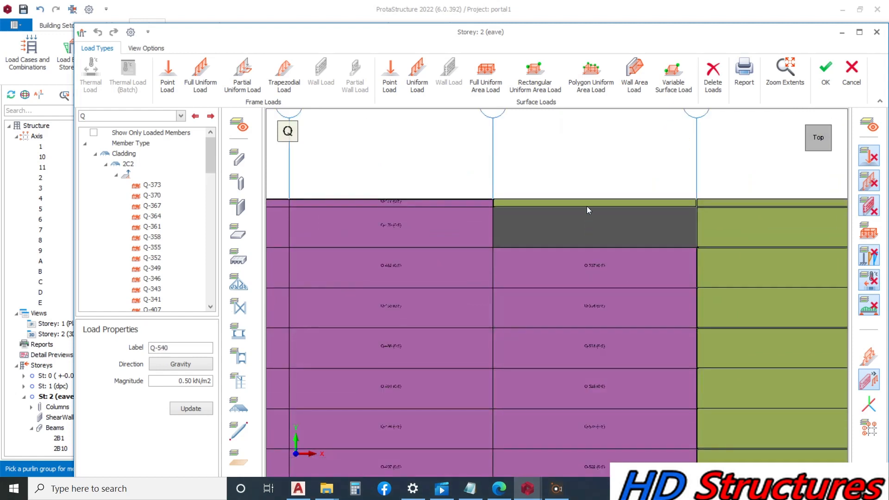
{"action": "left_click", "coordinate": [585, 209]}
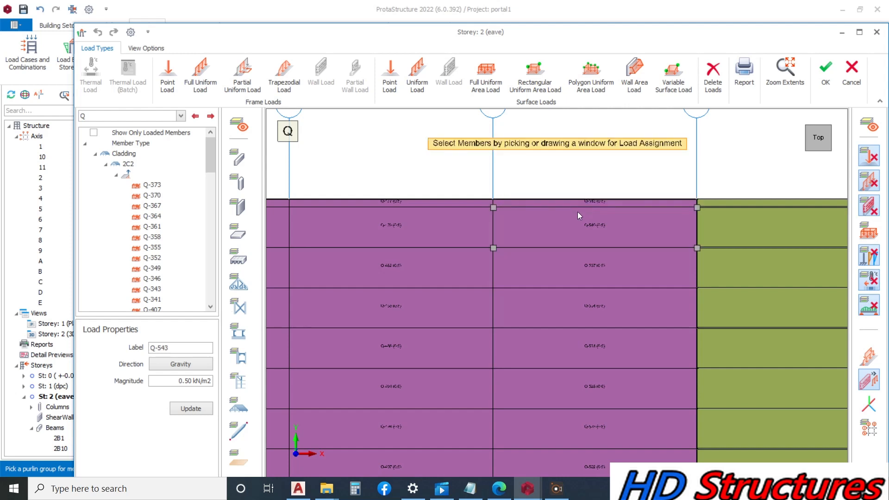
Step: Apply the 0.50 kN/m2 area load to the panels between grids 7 and 8, from the strip at grid E down to grid D
{"action": "scroll", "coordinate": [576, 212], "scroll_direction": "down", "scroll_amount": 2}
{"action": "scroll", "coordinate": [695, 202], "scroll_direction": "up", "scroll_amount": 2}
{"action": "left_click", "coordinate": [674, 227]}
{"action": "left_click", "coordinate": [670, 267]}
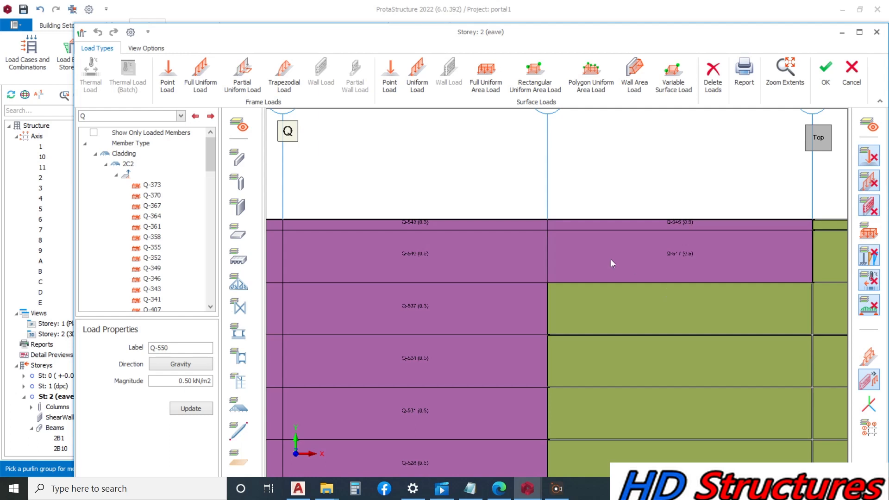
{"action": "scroll", "coordinate": [599, 258], "scroll_direction": "down", "scroll_amount": 5}
{"action": "scroll", "coordinate": [604, 276], "scroll_direction": "up", "scroll_amount": 3}
{"action": "left_click", "coordinate": [604, 244]}
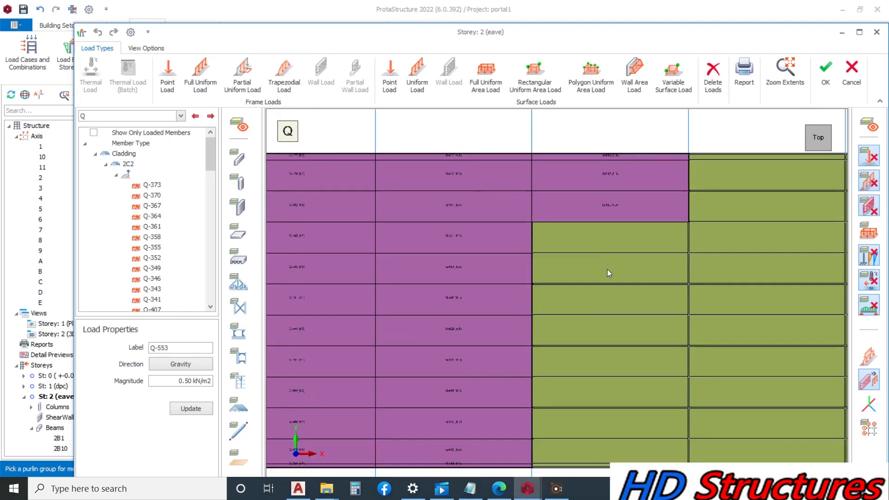
{"action": "left_click", "coordinate": [607, 270]}
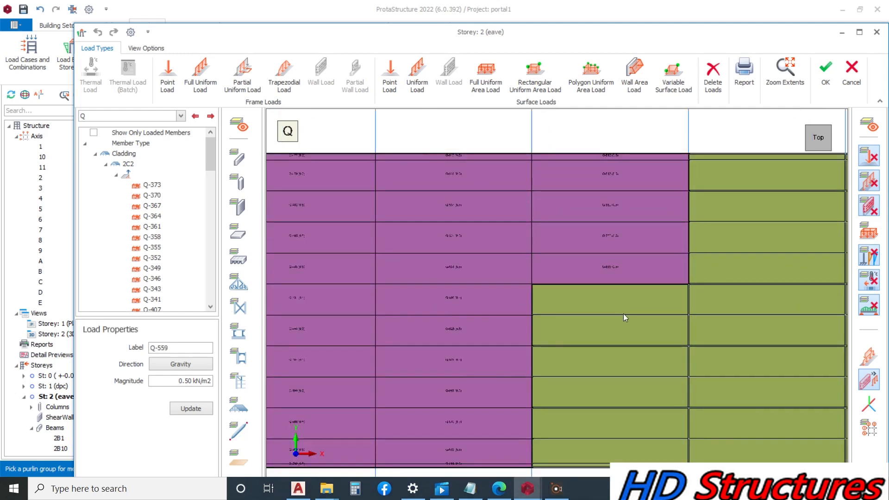
Step: Load the remaining panels between grids 7 and 8 with 0.50 kN/m2, ending with the narrow strip at grid C
{"action": "left_click", "coordinate": [625, 331]}
{"action": "left_click", "coordinate": [619, 367]}
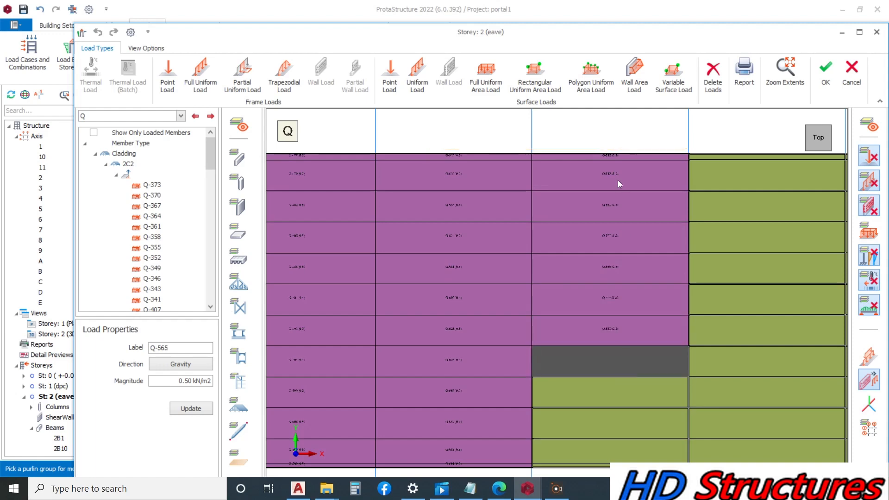
{"action": "scroll", "coordinate": [557, 116], "scroll_direction": "down", "scroll_amount": 2}
{"action": "left_click", "coordinate": [571, 260]}
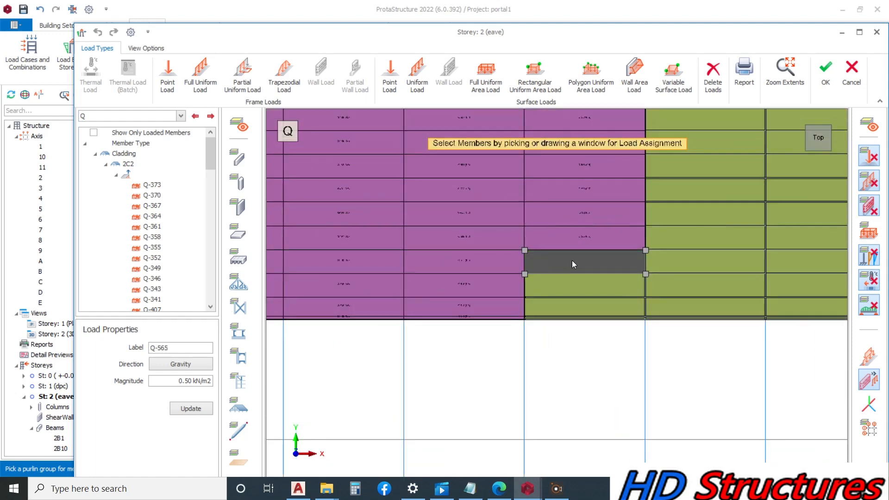
{"action": "left_click", "coordinate": [579, 288]}
{"action": "left_click", "coordinate": [581, 307]}
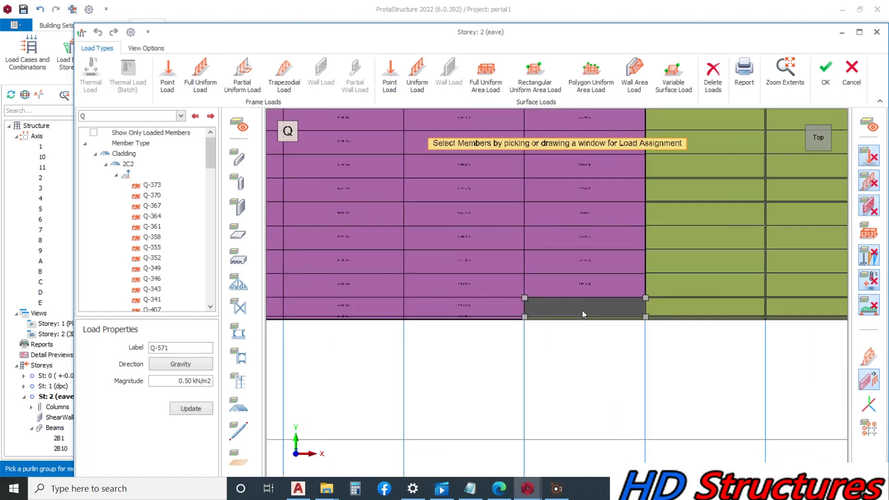
{"action": "scroll", "coordinate": [579, 315], "scroll_direction": "up", "scroll_amount": 2}
{"action": "left_click", "coordinate": [583, 327]}
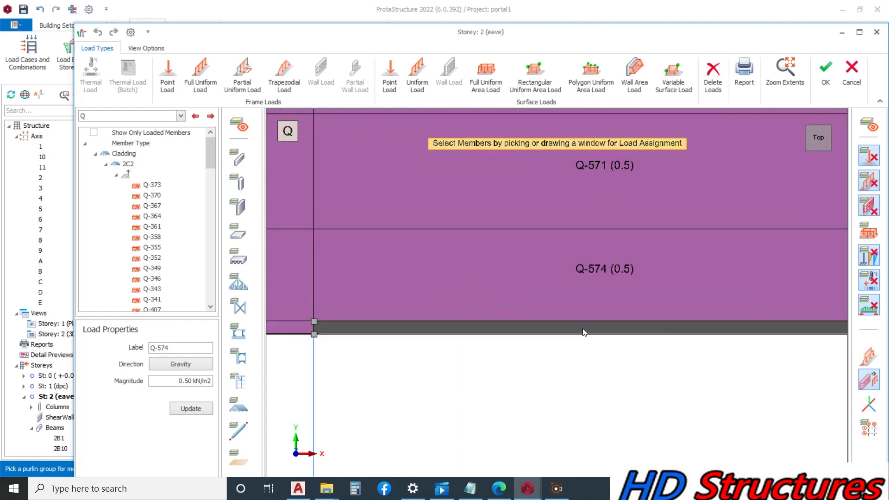
Step: Apply the 0.50 kN/m2 area load to the panels between grids 8 and 9, from the strip at grid C to just above grid D
{"action": "scroll", "coordinate": [474, 337], "scroll_direction": "down", "scroll_amount": 3}
{"action": "left_click", "coordinate": [637, 309]}
{"action": "left_click", "coordinate": [632, 260]}
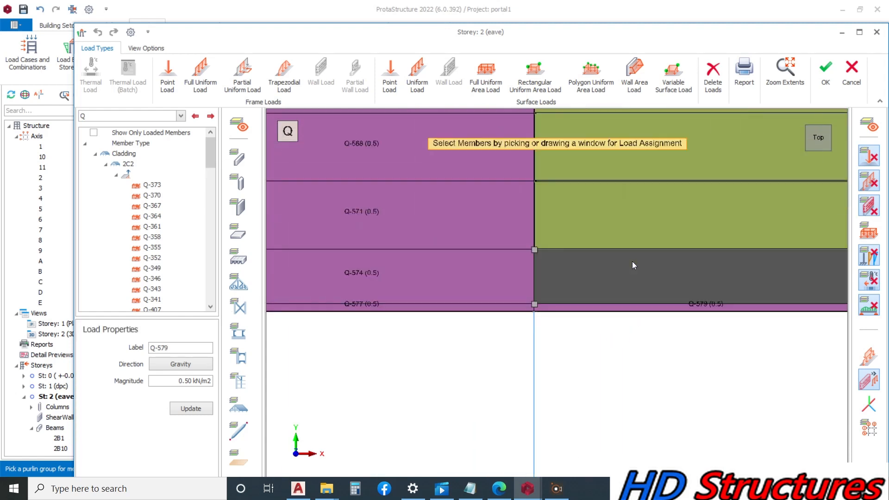
{"action": "left_click", "coordinate": [630, 224]}
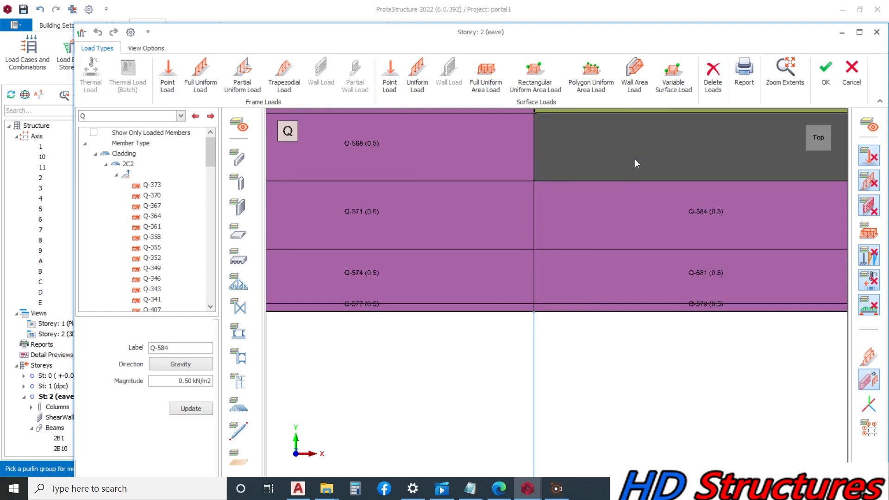
{"action": "scroll", "coordinate": [594, 338], "scroll_direction": "down", "scroll_amount": 2}
{"action": "scroll", "coordinate": [604, 221], "scroll_direction": "up", "scroll_amount": 1}
{"action": "left_click", "coordinate": [600, 268]}
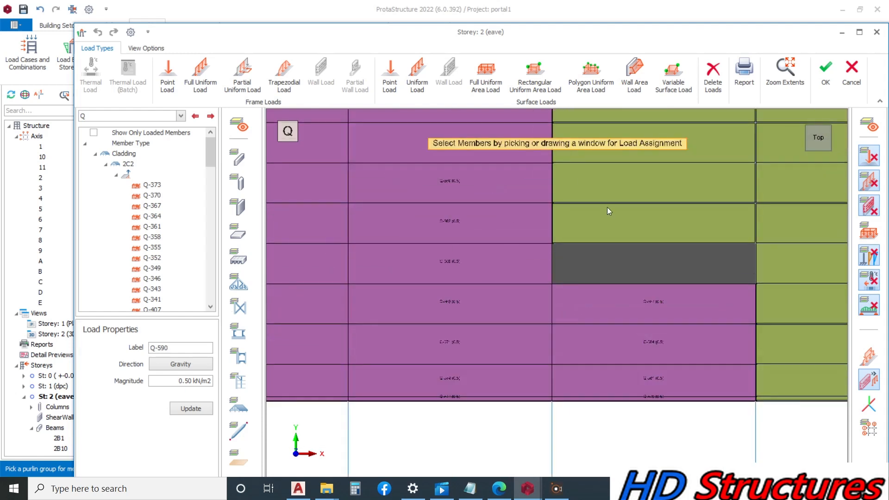
{"action": "left_click", "coordinate": [612, 224]}
{"action": "left_click", "coordinate": [615, 194]}
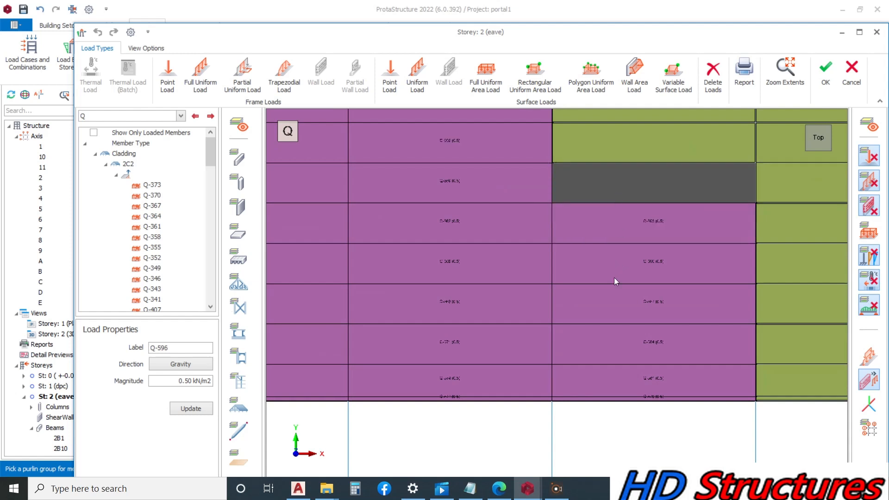
Step: Load the remaining panels between grids 8 and 9 with 0.50 kN/m2, up to the narrow strip at grid E
{"action": "scroll", "coordinate": [594, 361], "scroll_direction": "down", "scroll_amount": 3}
{"action": "scroll", "coordinate": [599, 215], "scroll_direction": "up", "scroll_amount": 3}
{"action": "left_click", "coordinate": [593, 312]}
{"action": "left_click", "coordinate": [593, 285]}
{"action": "left_click", "coordinate": [598, 251]}
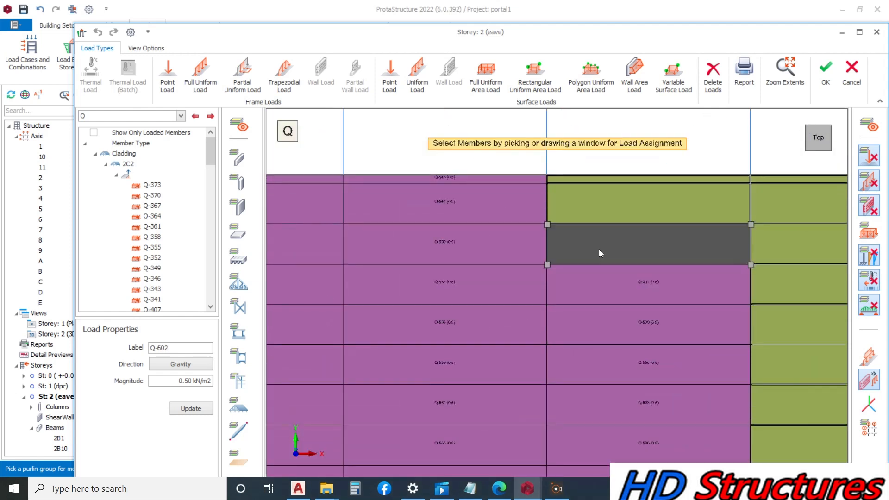
{"action": "left_click", "coordinate": [603, 206]}
{"action": "left_click", "coordinate": [607, 178]}
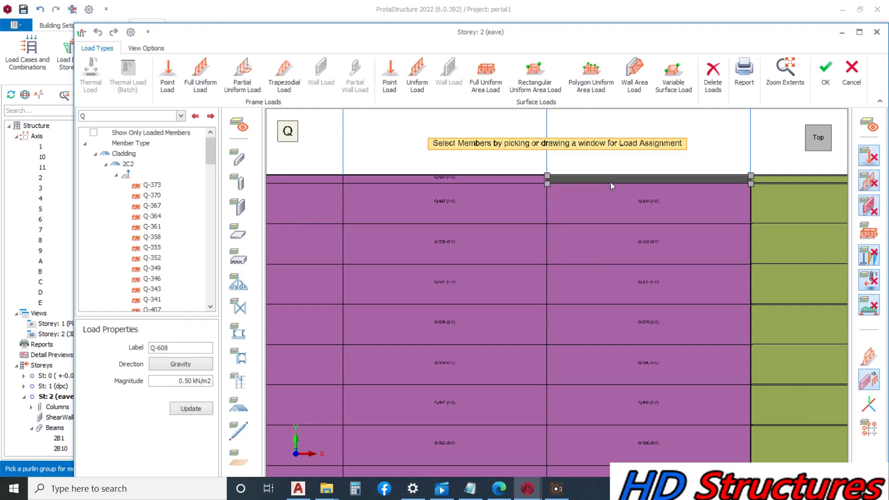
{"action": "left_click", "coordinate": [610, 181]}
Step: Apply the 0.50 kN/m2 area load to the panels between grids 9 and 10, from the strip at grid E down to grid D
{"action": "scroll", "coordinate": [481, 185], "scroll_direction": "down", "scroll_amount": 4}
{"action": "scroll", "coordinate": [601, 185], "scroll_direction": "up", "scroll_amount": 5}
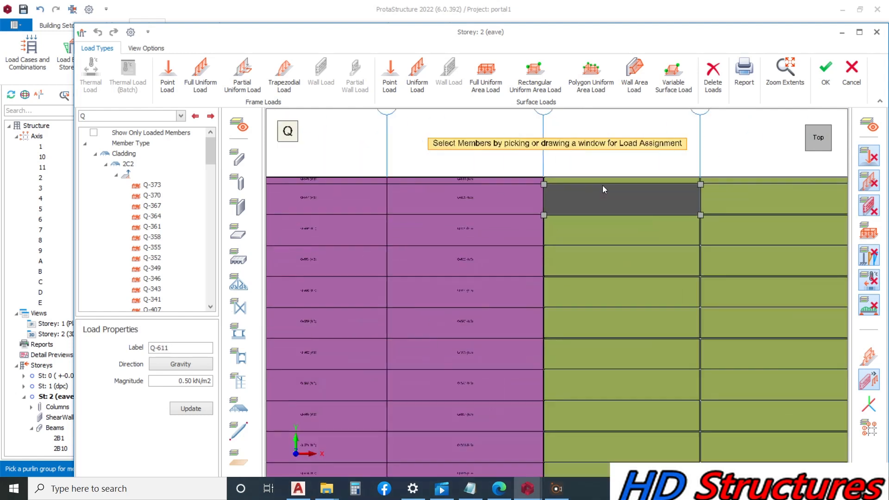
{"action": "left_click", "coordinate": [593, 179]}
{"action": "left_click", "coordinate": [590, 225]}
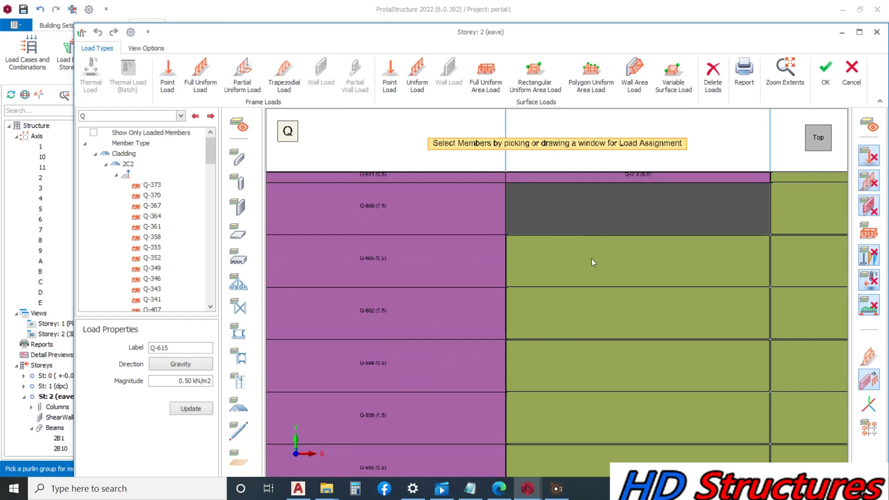
{"action": "left_click", "coordinate": [579, 324]}
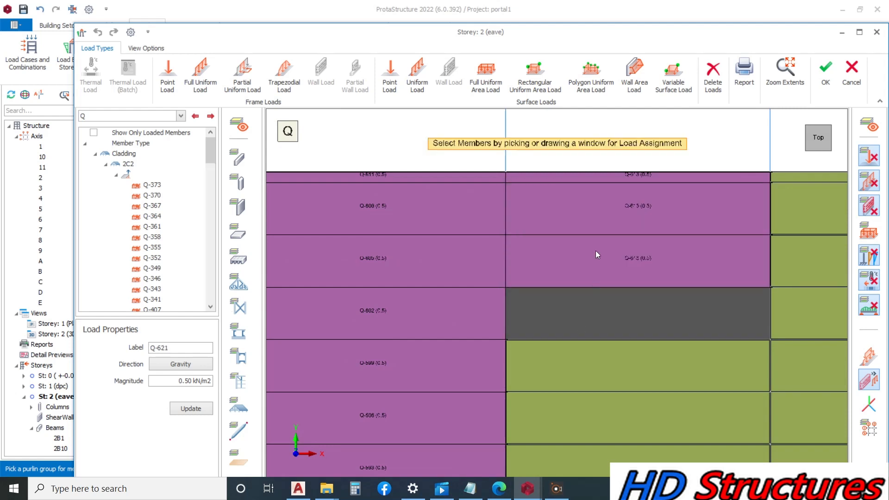
{"action": "scroll", "coordinate": [592, 278], "scroll_direction": "down", "scroll_amount": 3}
{"action": "scroll", "coordinate": [597, 299], "scroll_direction": "up", "scroll_amount": 3}
{"action": "left_click", "coordinate": [612, 213]}
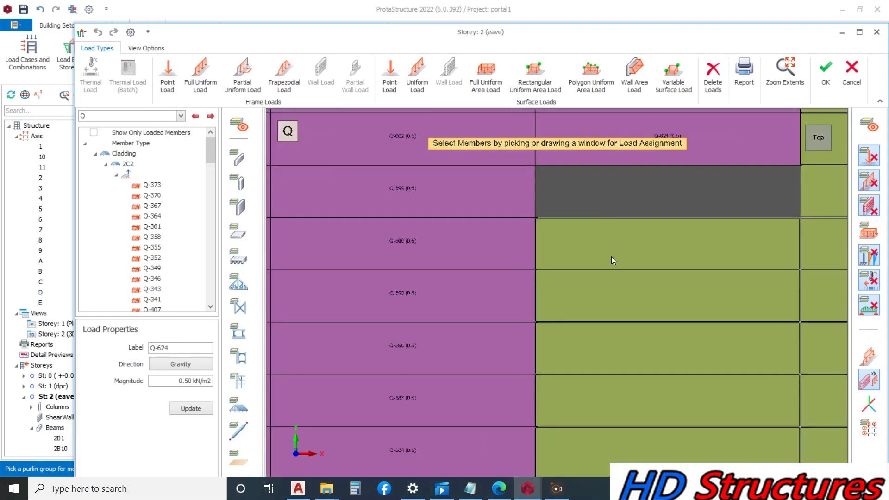
{"action": "left_click", "coordinate": [612, 250]}
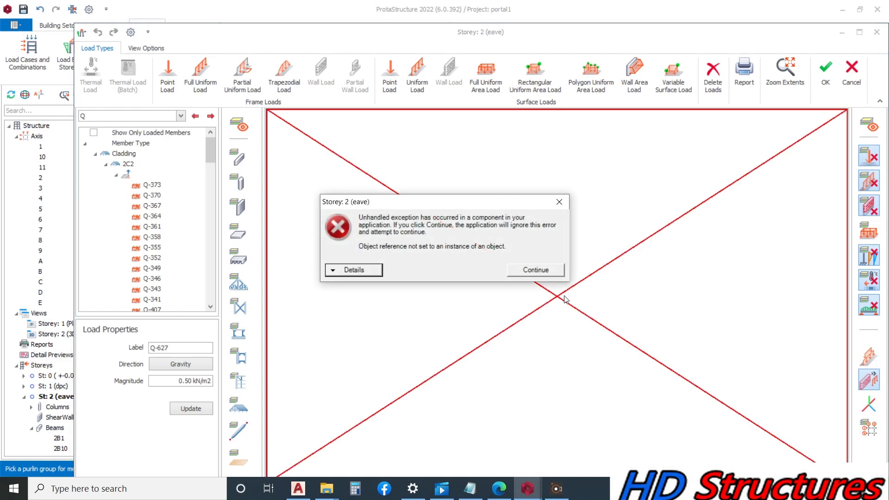
Step: Dismiss the exception, accept the assigned loads and reopen the load editor for Storey 2
{"action": "left_click", "coordinate": [535, 271]}
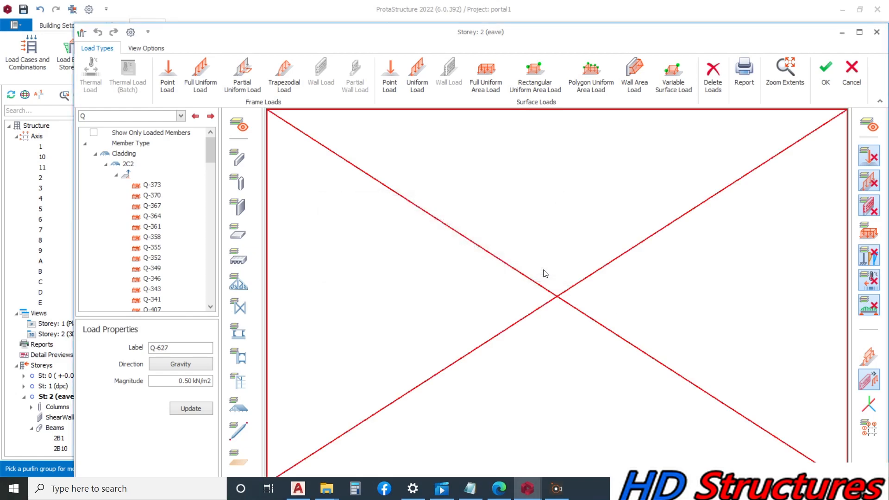
{"action": "left_click", "coordinate": [824, 73]}
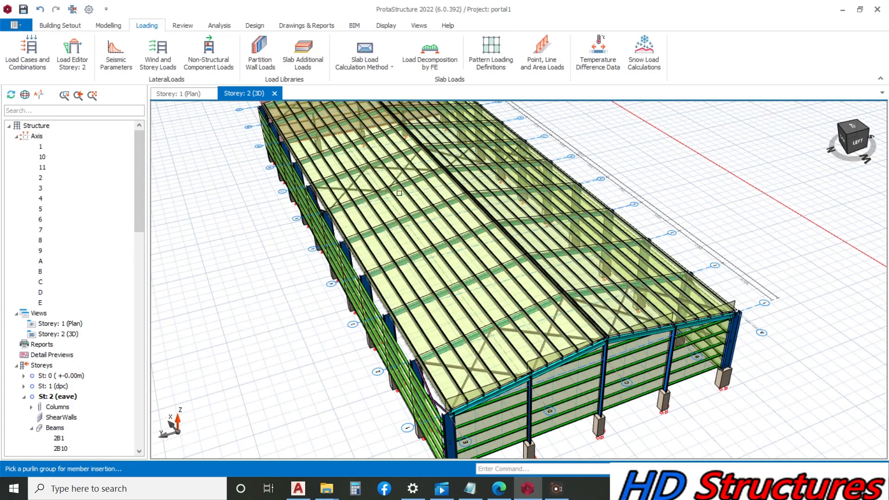
{"action": "left_click", "coordinate": [73, 56]}
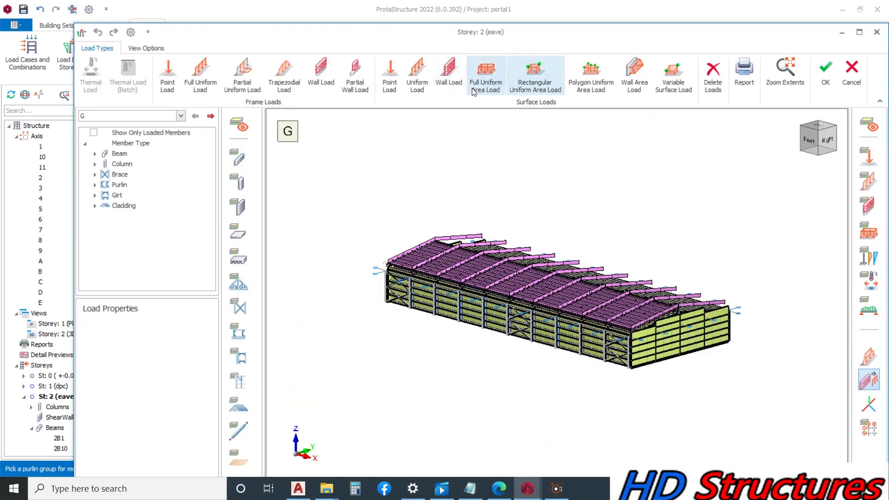
Step: Start a full uniform area load and isolate roof cladding 2C2 in a top view
{"action": "left_click", "coordinate": [496, 85]}
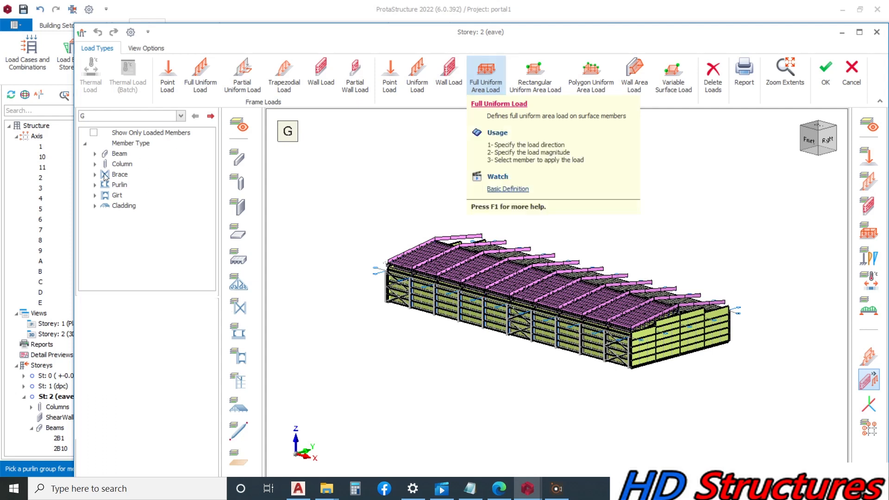
{"action": "left_click", "coordinate": [96, 195]}
{"action": "left_click", "coordinate": [96, 174]}
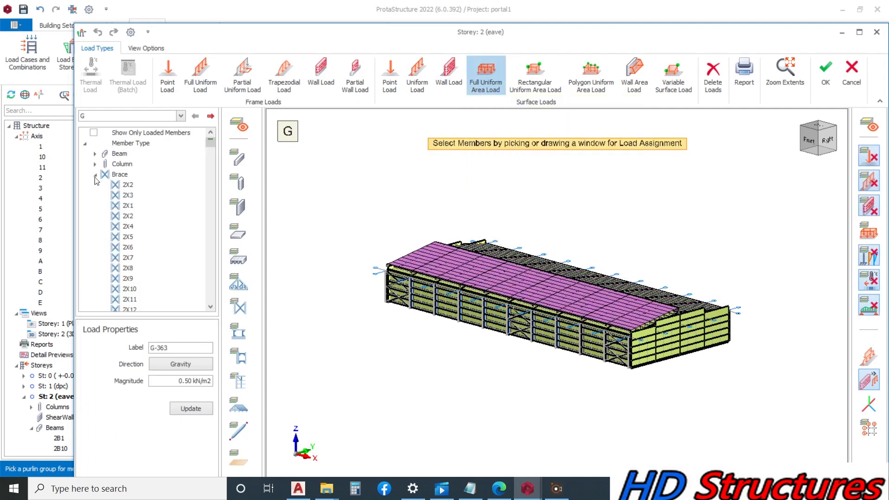
{"action": "left_click", "coordinate": [95, 174]}
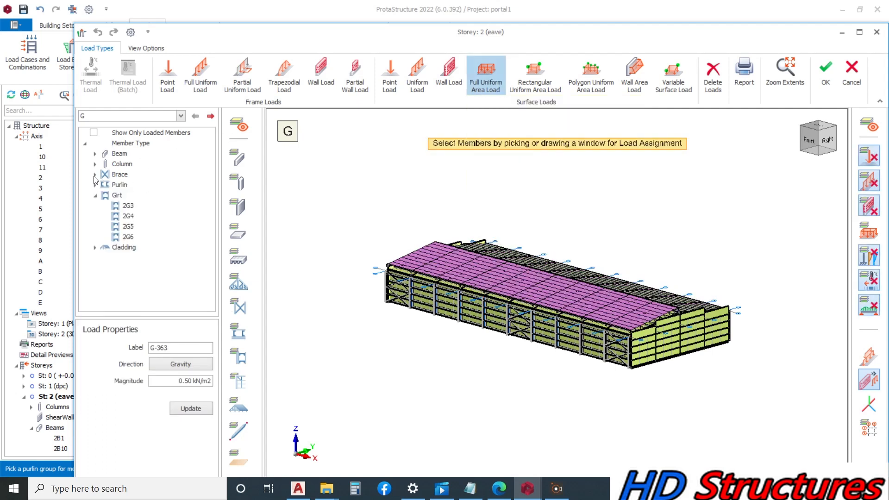
{"action": "left_click", "coordinate": [95, 248]}
{"action": "left_click", "coordinate": [124, 278]}
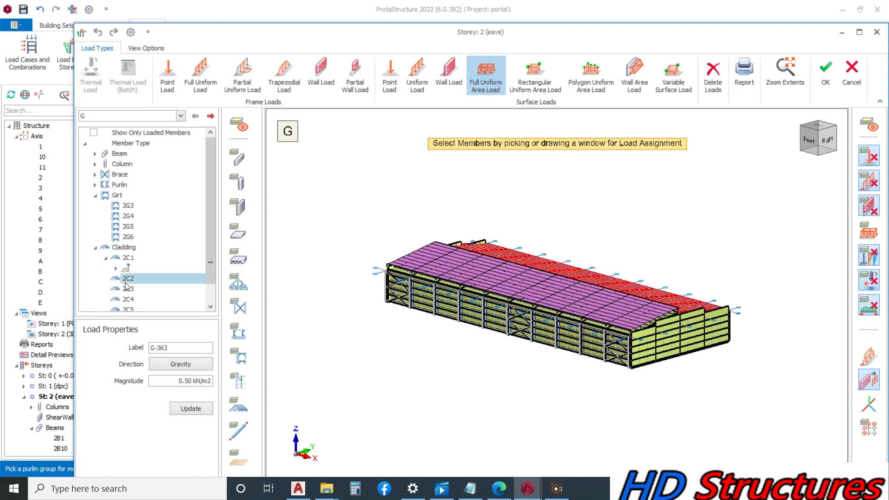
{"action": "right_click", "coordinate": [136, 280]}
{"action": "left_click", "coordinate": [161, 282]}
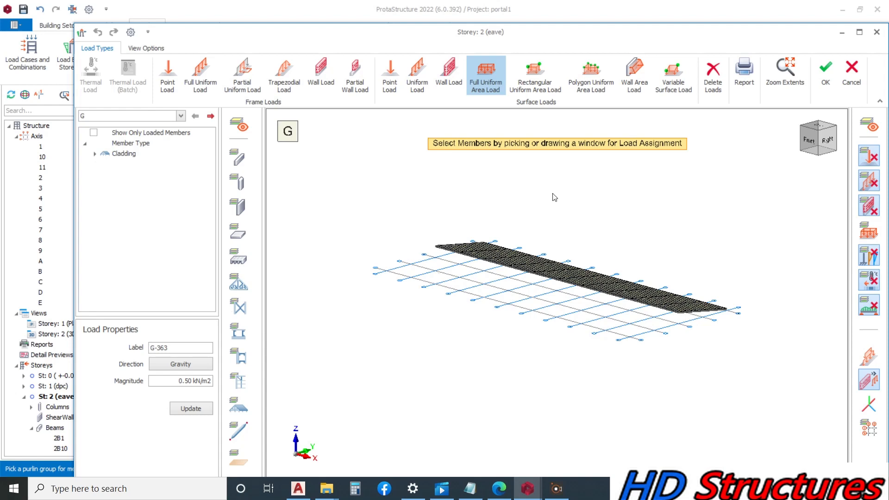
{"action": "left_click", "coordinate": [818, 127]}
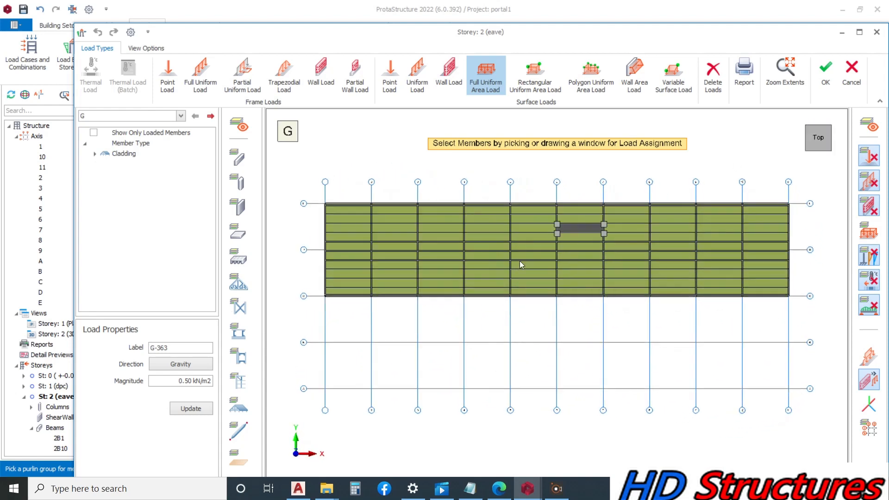
Step: Switch the active load case to Q, keeping the area load magnitude at 0.50 kN/m2
{"action": "left_click", "coordinate": [180, 116]}
{"action": "left_click", "coordinate": [142, 136]}
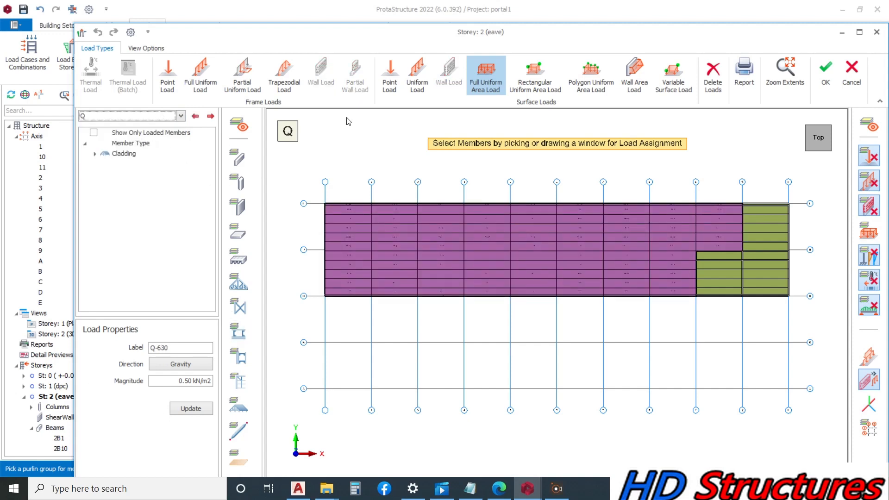
{"action": "left_click", "coordinate": [183, 383]}
{"action": "scroll", "coordinate": [720, 257], "scroll_direction": "up", "scroll_amount": 5}
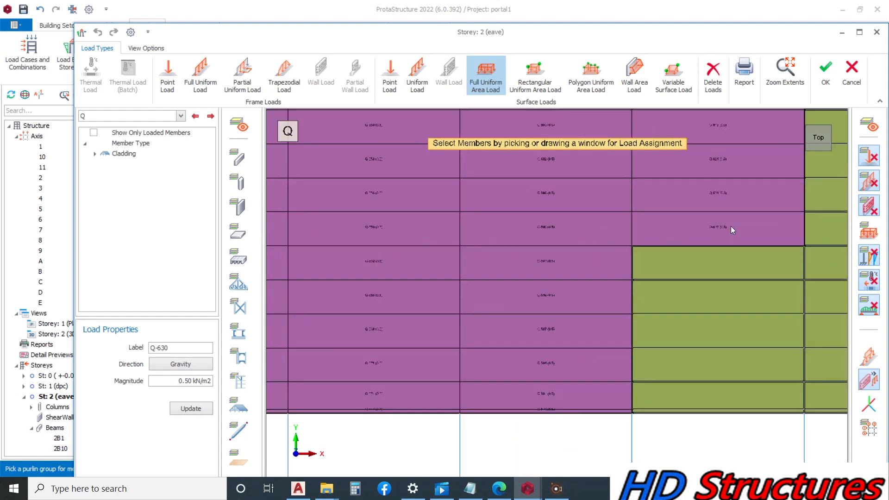
Step: Apply the 0.50 kN/m2 area load to the remaining panels between grids 9 and 10, down to the edge strip at grid C
{"action": "left_click", "coordinate": [725, 266]}
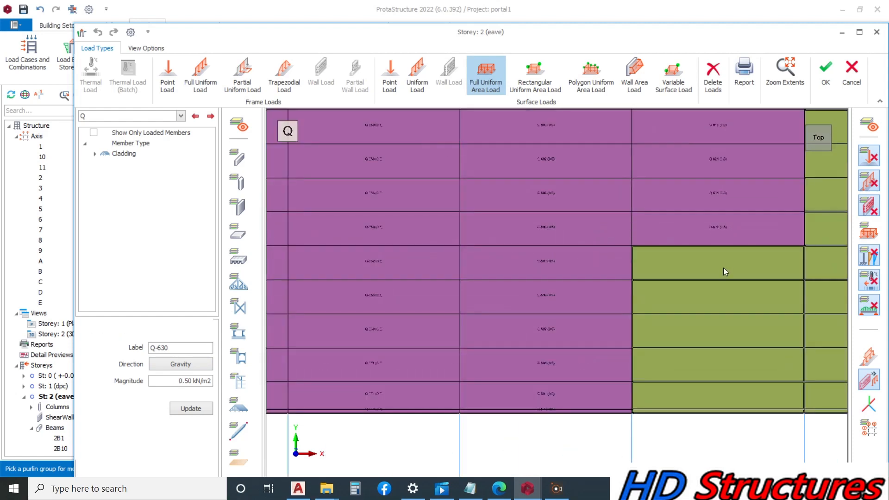
{"action": "left_click", "coordinate": [701, 313]}
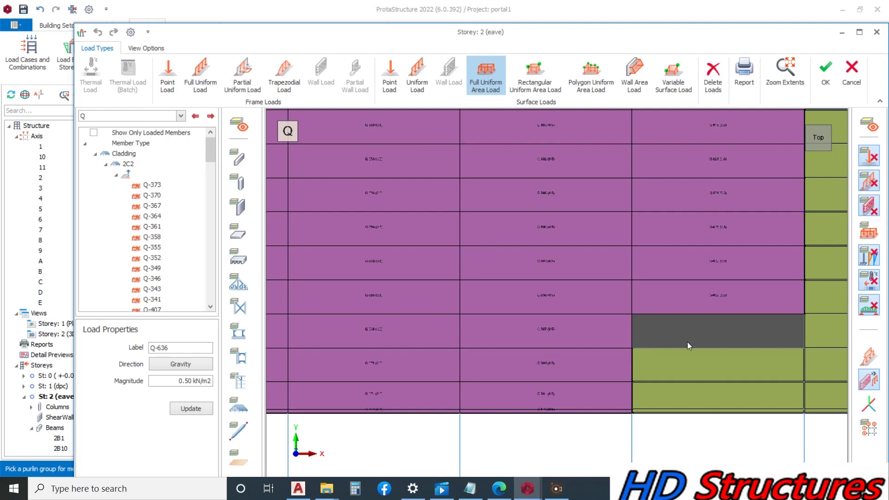
{"action": "left_click", "coordinate": [692, 339]}
{"action": "left_click", "coordinate": [687, 384]}
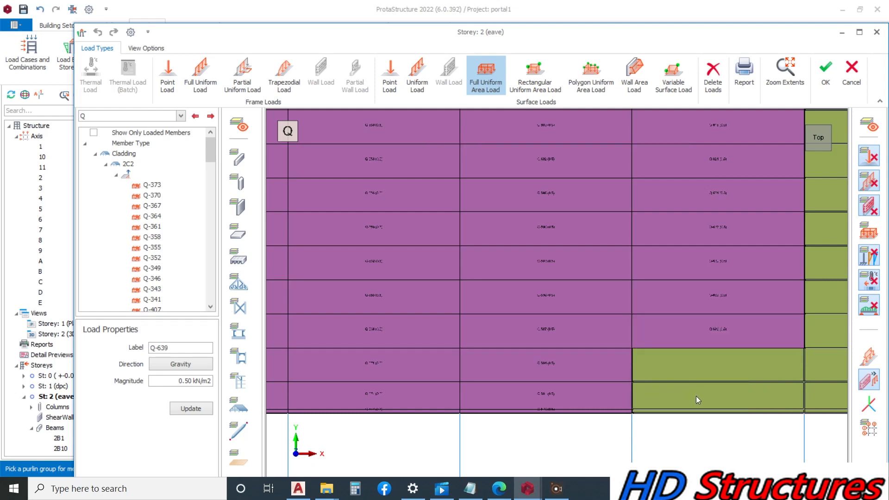
{"action": "left_click", "coordinate": [697, 396]}
{"action": "scroll", "coordinate": [657, 375], "scroll_direction": "up", "scroll_amount": 3}
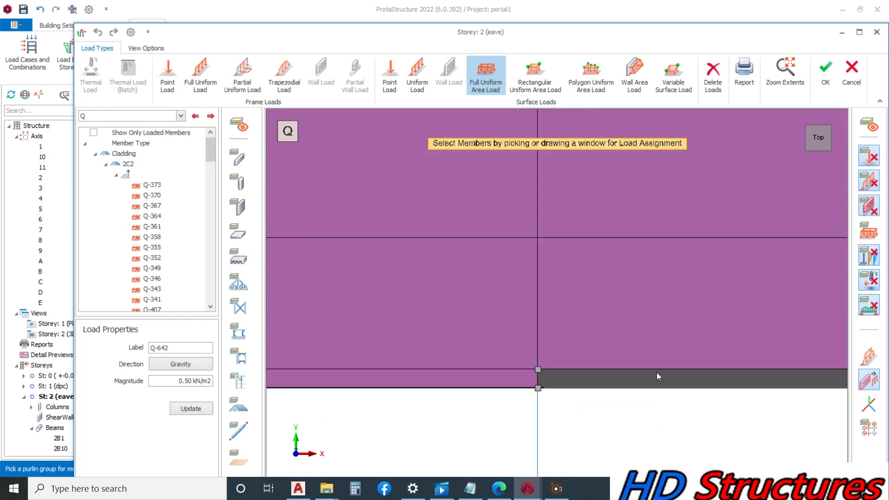
{"action": "left_click", "coordinate": [664, 387]}
{"action": "scroll", "coordinate": [551, 312], "scroll_direction": "down", "scroll_amount": 3}
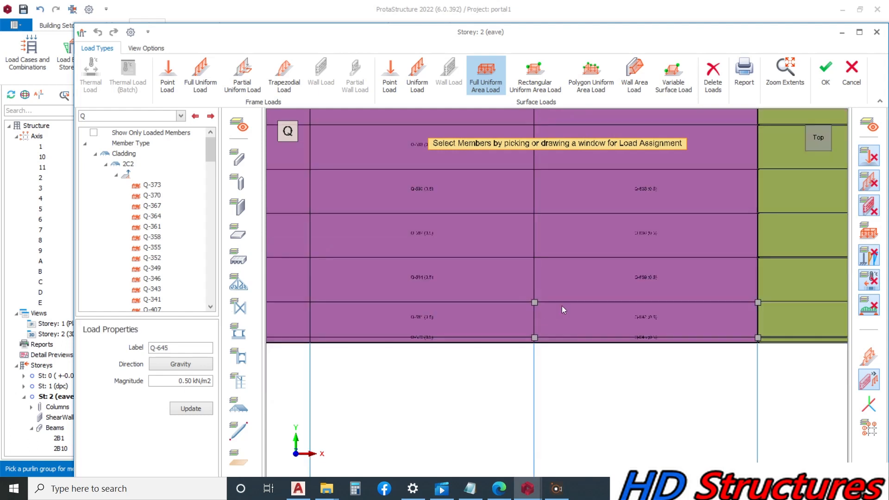
Step: Apply the 0.50 kN/m2 area load to the panels between grids 10 and 11, from the strip at grid E to just past grid D
{"action": "left_click", "coordinate": [575, 303]}
{"action": "scroll", "coordinate": [615, 259], "scroll_direction": "up", "scroll_amount": 4}
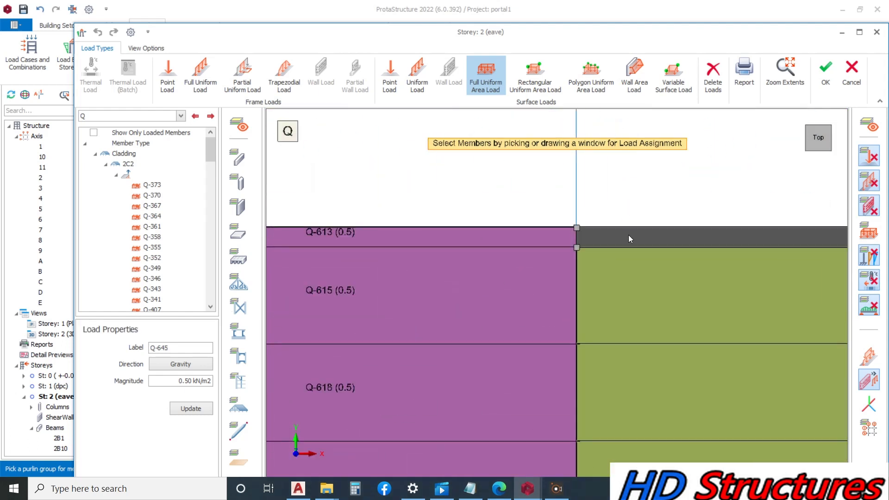
{"action": "left_click", "coordinate": [637, 306]}
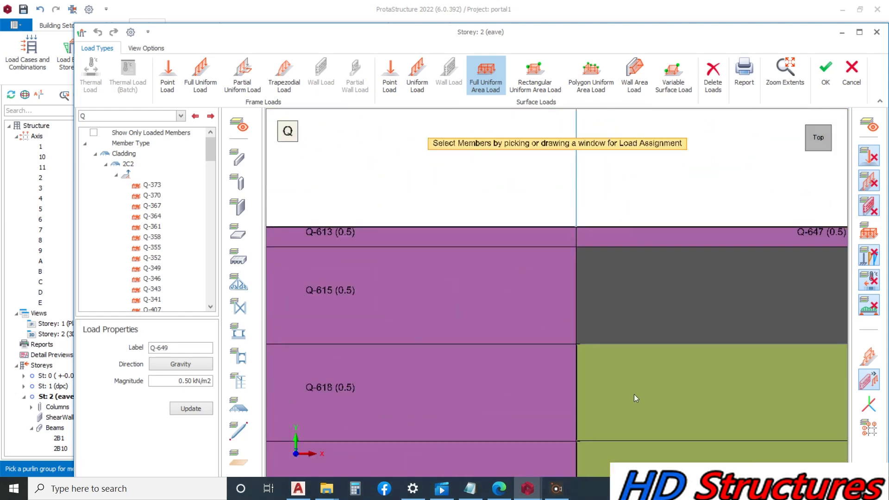
{"action": "left_click", "coordinate": [656, 368]}
{"action": "scroll", "coordinate": [586, 224], "scroll_direction": "down", "scroll_amount": 3}
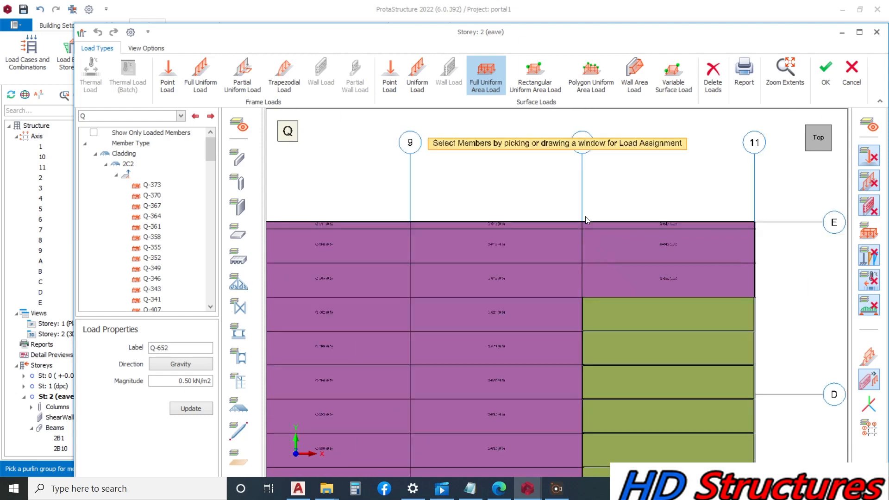
{"action": "scroll", "coordinate": [634, 321], "scroll_direction": "up", "scroll_amount": 3}
{"action": "left_click", "coordinate": [648, 224]}
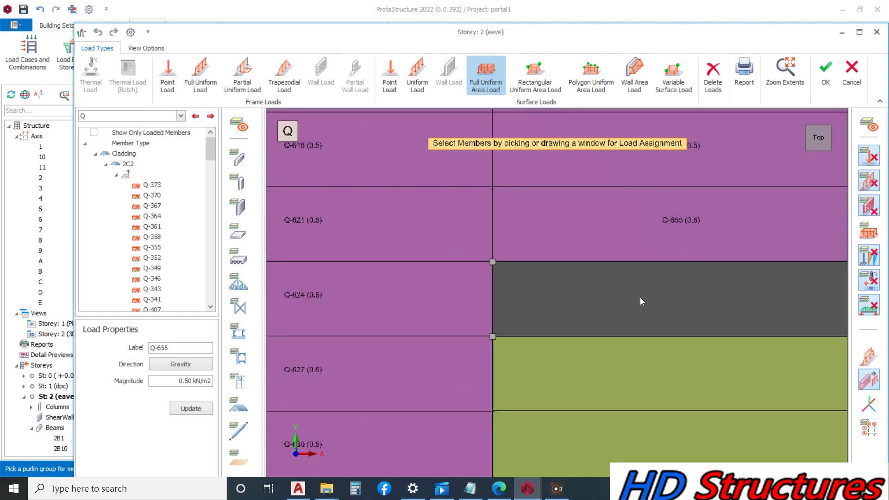
{"action": "left_click", "coordinate": [627, 273]}
{"action": "scroll", "coordinate": [594, 217], "scroll_direction": "down", "scroll_amount": 2}
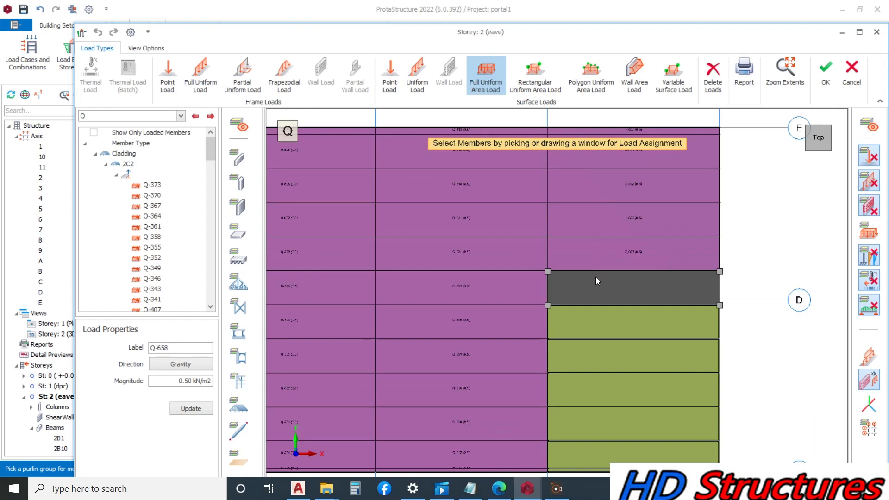
{"action": "left_click", "coordinate": [600, 325]}
{"action": "scroll", "coordinate": [578, 213], "scroll_direction": "down", "scroll_amount": 3}
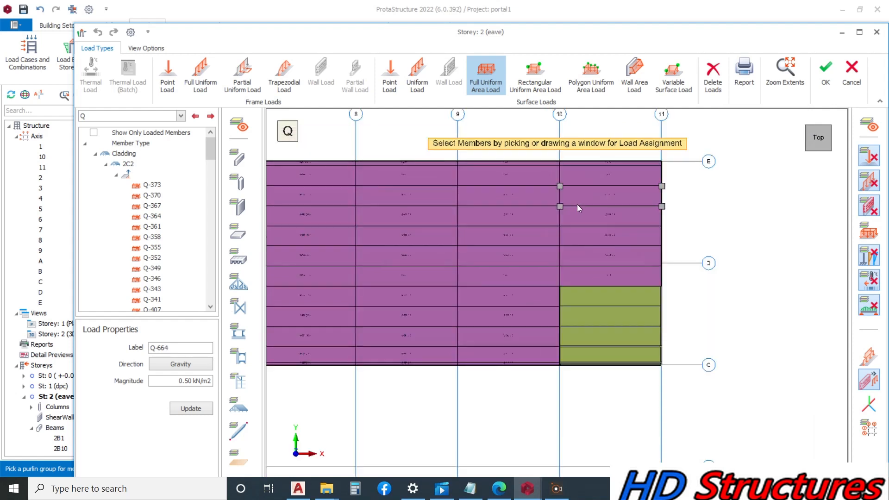
Step: Apply the 0.50 kN/m2 area load to the remaining panels between grids 10 and 11, down to the edge strip at grid C
{"action": "scroll", "coordinate": [576, 205], "scroll_direction": "up", "scroll_amount": 1}
{"action": "scroll", "coordinate": [575, 290], "scroll_direction": "up", "scroll_amount": 1}
{"action": "left_click", "coordinate": [589, 266]}
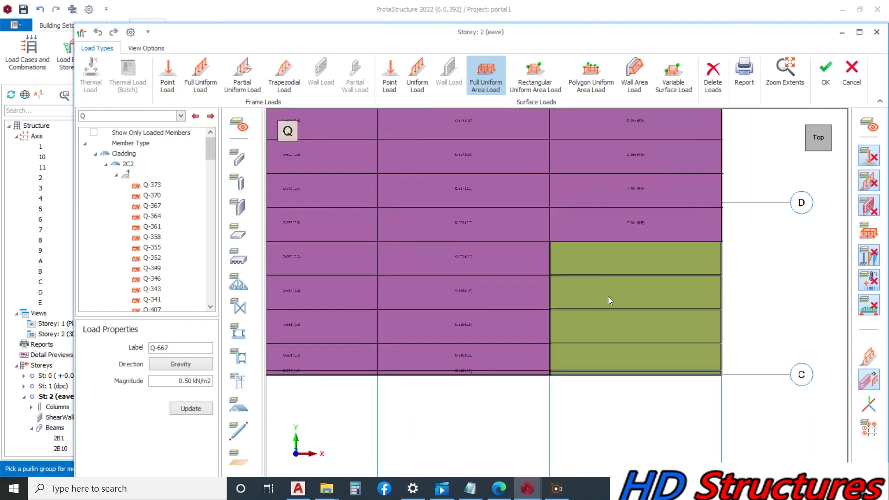
{"action": "left_click", "coordinate": [609, 296]}
{"action": "left_click", "coordinate": [595, 334]}
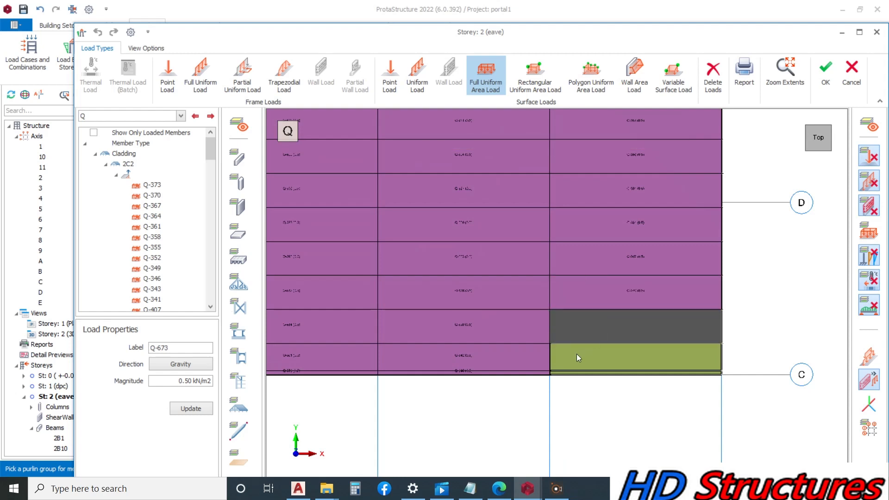
{"action": "left_click", "coordinate": [589, 347]}
{"action": "scroll", "coordinate": [584, 233], "scroll_direction": "down", "scroll_amount": 2}
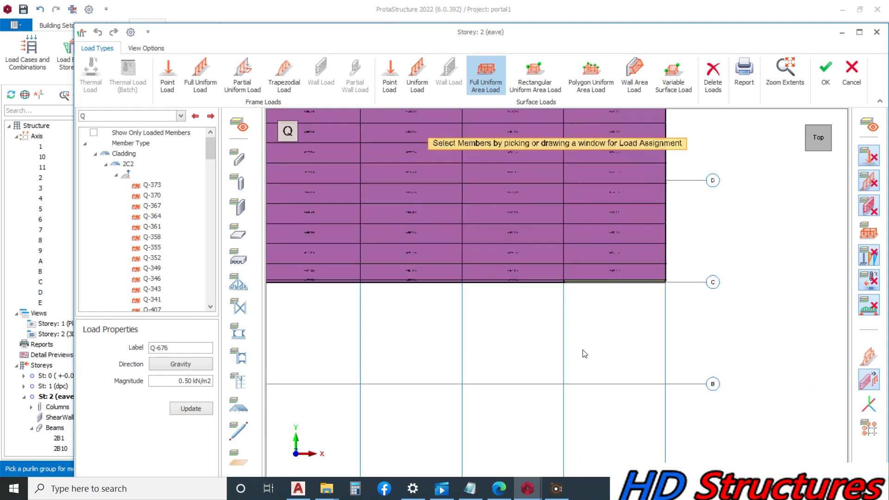
{"action": "scroll", "coordinate": [603, 254], "scroll_direction": "up", "scroll_amount": 1}
{"action": "left_click", "coordinate": [609, 202]}
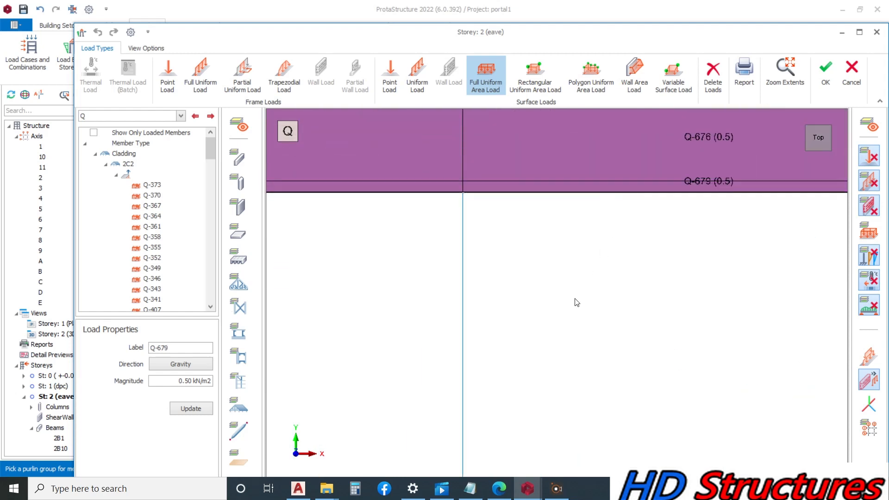
{"action": "scroll", "coordinate": [574, 305], "scroll_direction": "up", "scroll_amount": 1}
{"action": "scroll", "coordinate": [570, 308], "scroll_direction": "down", "scroll_amount": 2}
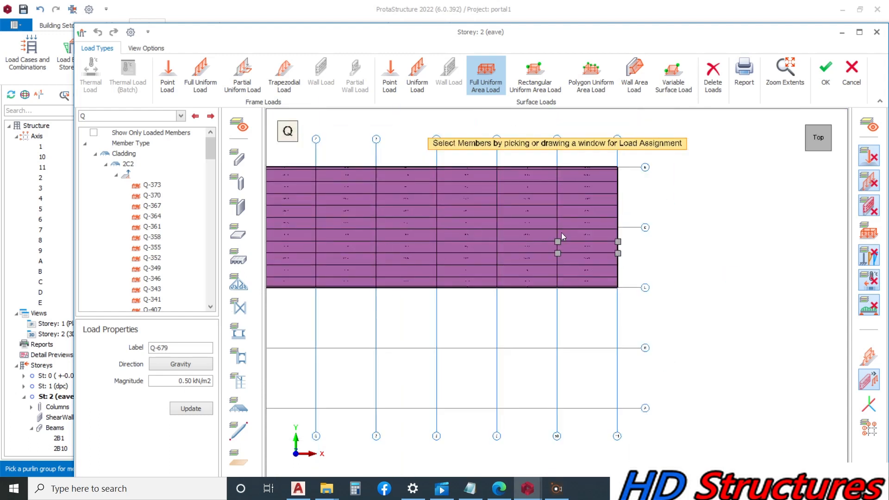
Step: Switch the active load case to G and set the area load magnitude to 0.20 kN/m2
{"action": "left_click", "coordinate": [179, 118]}
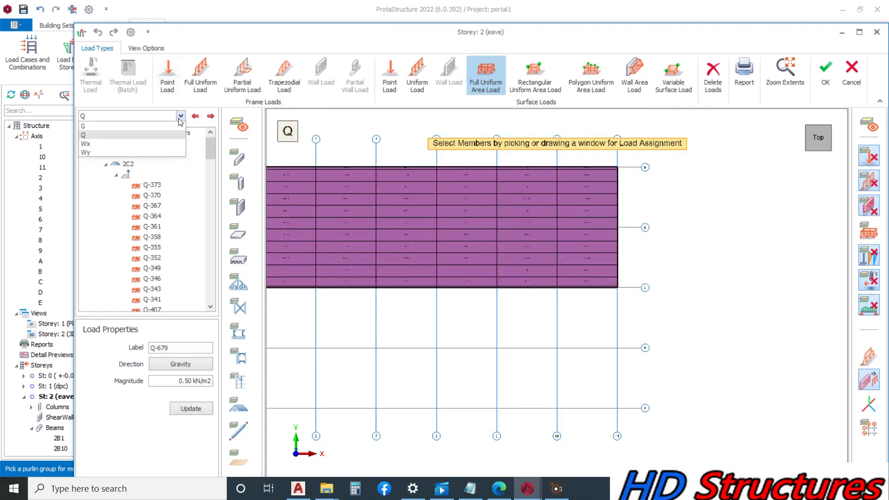
{"action": "left_click", "coordinate": [143, 137]}
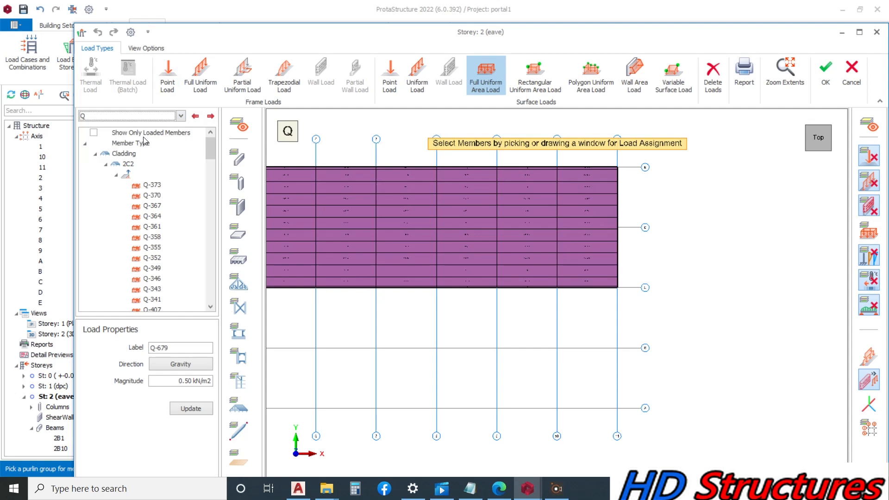
{"action": "left_click", "coordinate": [181, 116]}
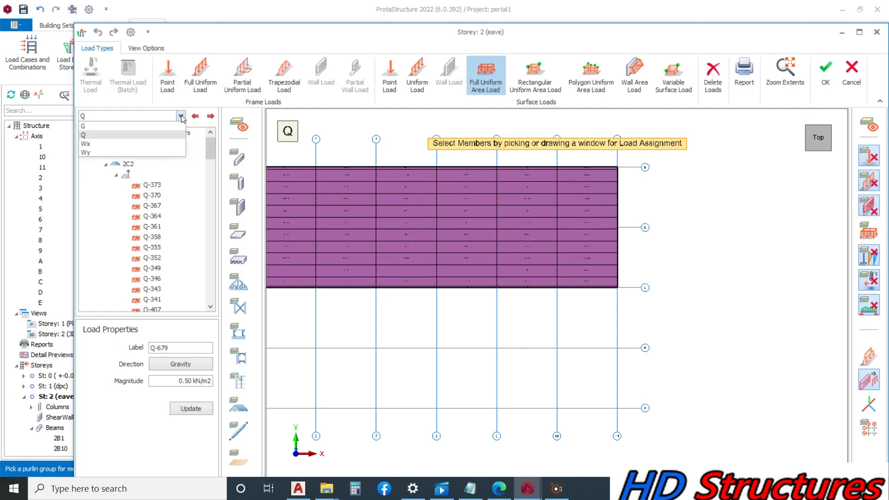
{"action": "left_click", "coordinate": [149, 126]}
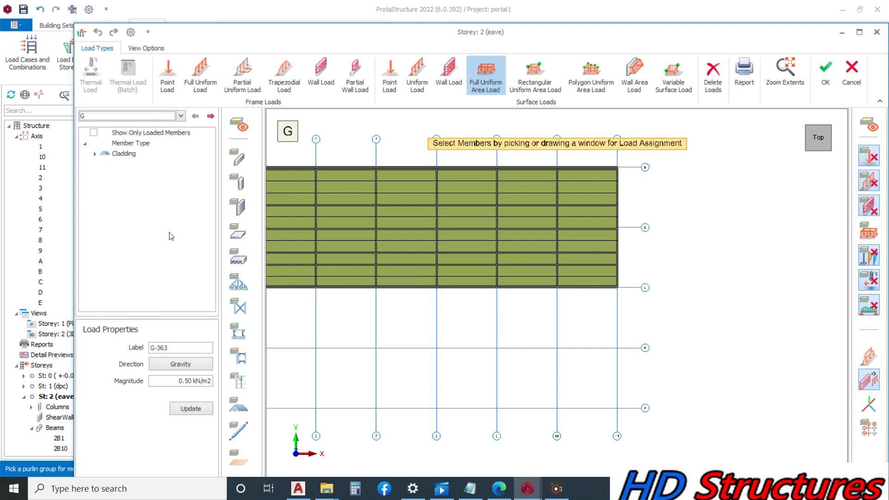
{"action": "left_click_drag", "start_coordinate": [186, 385], "coordinate": [195, 386]}
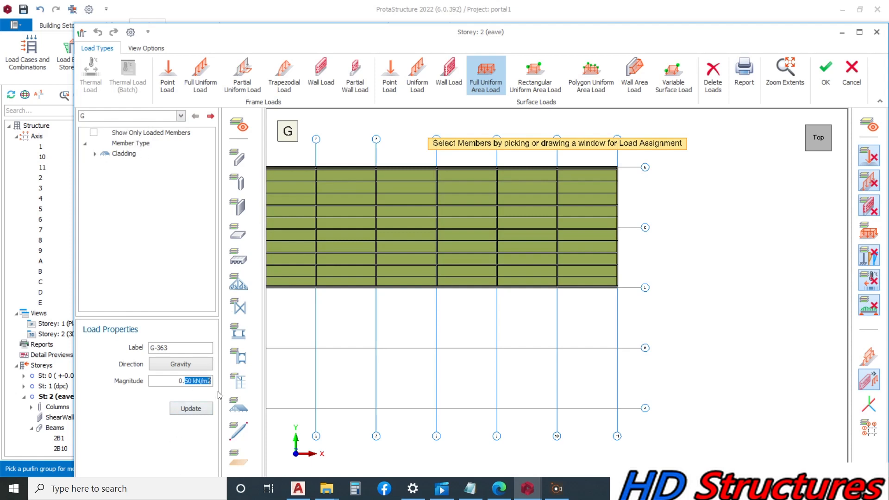
{"action": "type", "text": "2"}
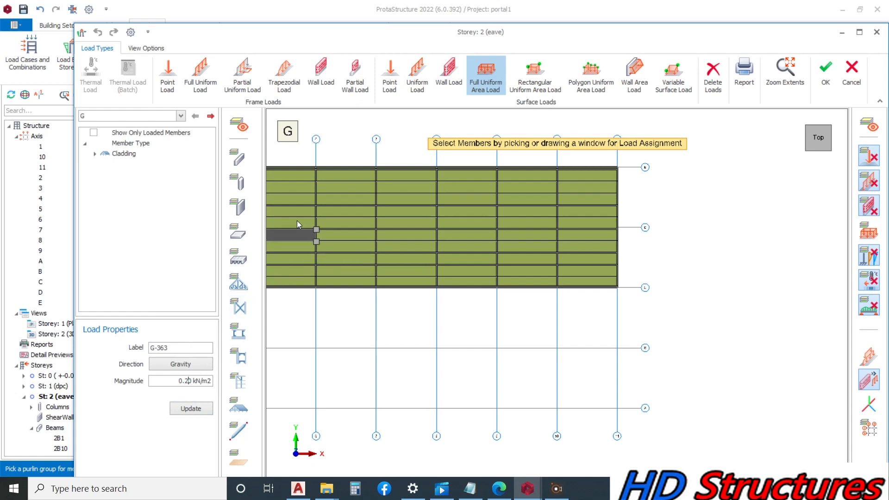
Step: Apply the 0.20 kN/m2 area load to the panels between grids 1 and 2, from the strip at grid E to just past grid D
{"action": "scroll", "coordinate": [519, 245], "scroll_direction": "down", "scroll_amount": 2}
{"action": "scroll", "coordinate": [304, 211], "scroll_direction": "up", "scroll_amount": 10}
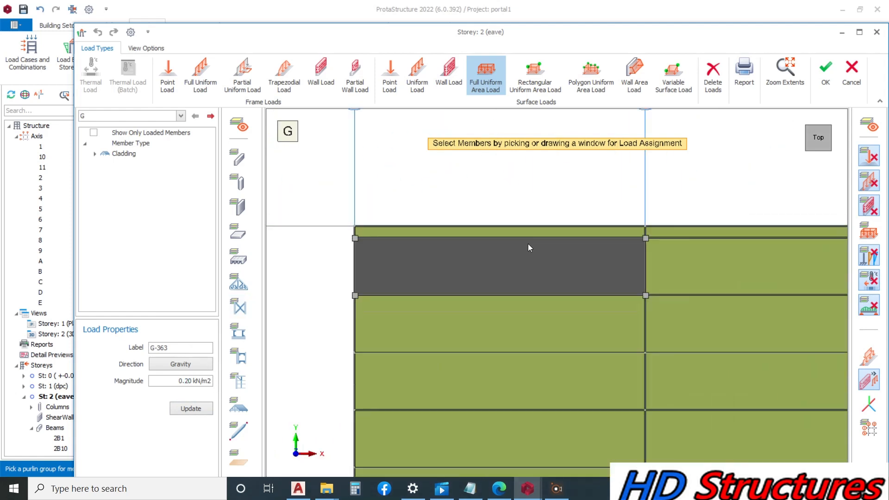
{"action": "left_click", "coordinate": [435, 239]}
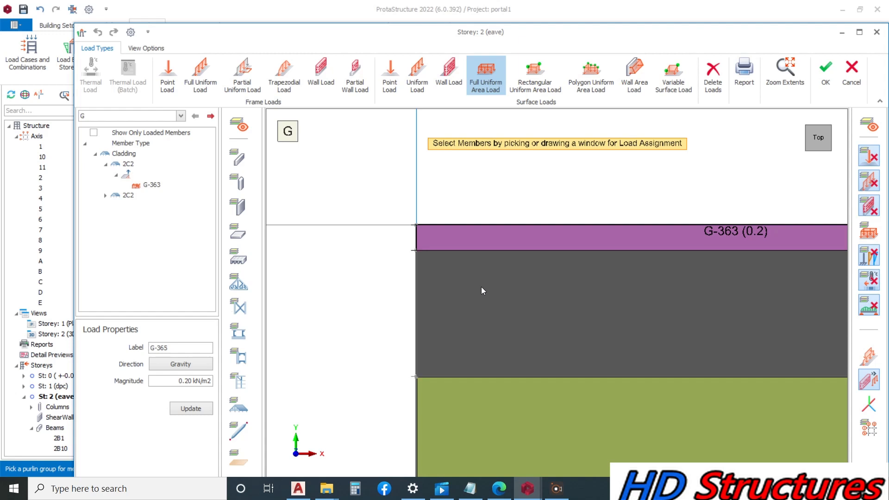
{"action": "left_click", "coordinate": [480, 291]}
{"action": "scroll", "coordinate": [421, 214], "scroll_direction": "down", "scroll_amount": 3}
{"action": "left_click", "coordinate": [461, 276]}
{"action": "left_click", "coordinate": [461, 318]}
{"action": "left_click", "coordinate": [464, 368]}
{"action": "scroll", "coordinate": [438, 211], "scroll_direction": "down", "scroll_amount": 3}
{"action": "scroll", "coordinate": [454, 378], "scroll_direction": "up", "scroll_amount": 3}
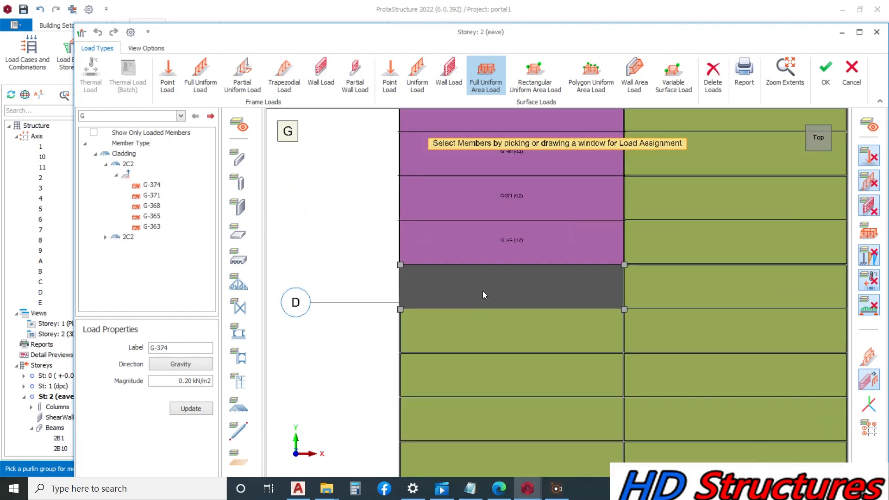
{"action": "left_click", "coordinate": [487, 343]}
{"action": "scroll", "coordinate": [427, 202], "scroll_direction": "down", "scroll_amount": 3}
{"action": "scroll", "coordinate": [425, 330], "scroll_direction": "up", "scroll_amount": 3}
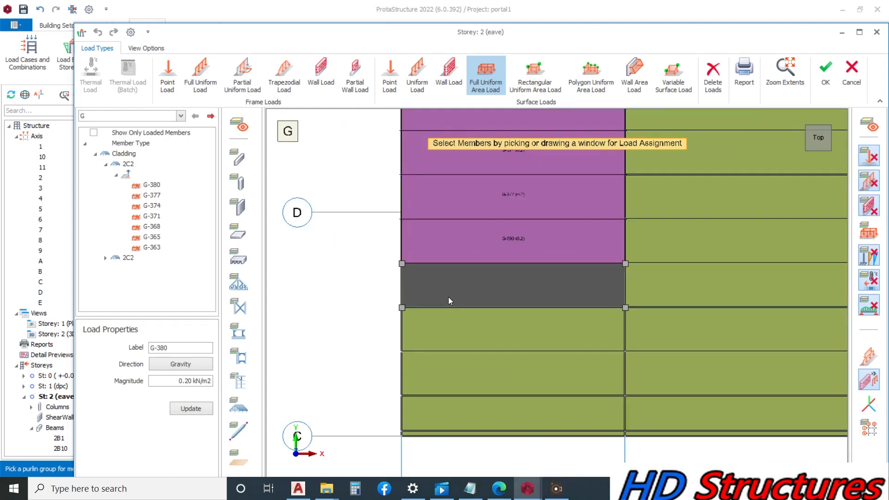
Step: Apply the 0.20 kN/m2 area load to the remaining panels between grids 1 and 2, down to the edge strip at grid C
{"action": "left_click", "coordinate": [448, 296]}
{"action": "left_click", "coordinate": [450, 332]}
{"action": "left_click", "coordinate": [445, 381]}
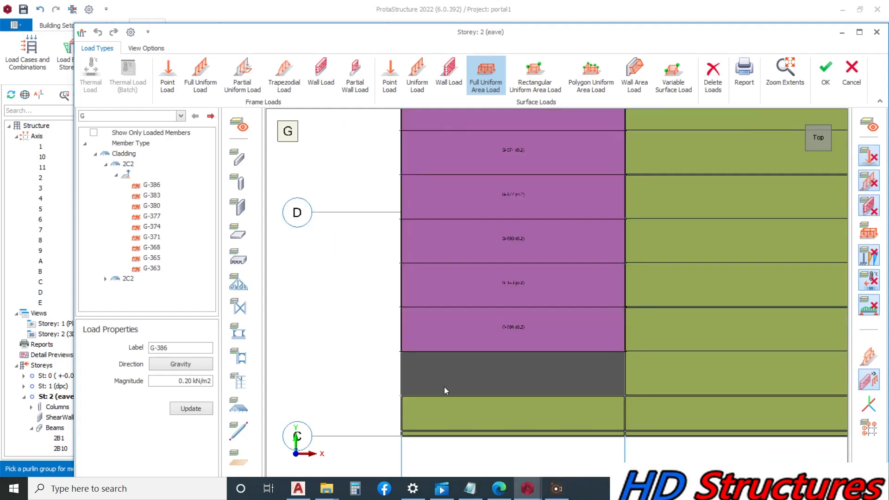
{"action": "left_click", "coordinate": [442, 414]}
{"action": "scroll", "coordinate": [422, 346], "scroll_direction": "down", "scroll_amount": 3}
{"action": "scroll", "coordinate": [470, 293], "scroll_direction": "up", "scroll_amount": 3}
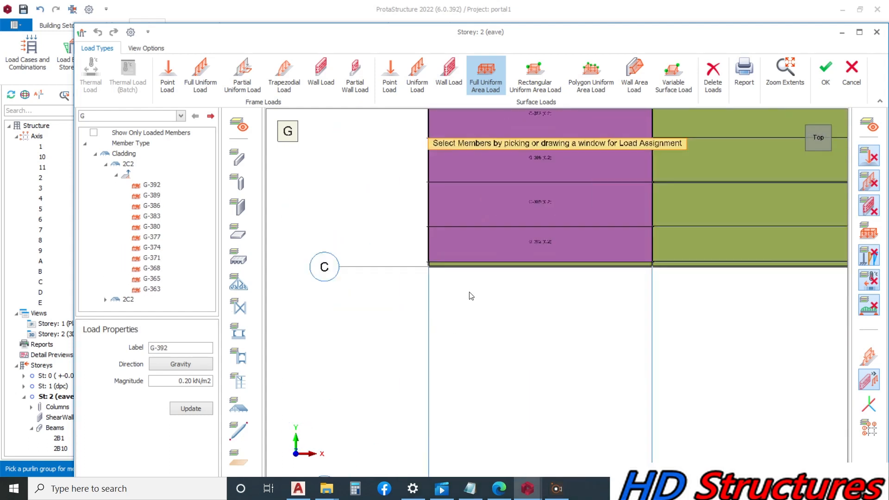
{"action": "left_click", "coordinate": [480, 260]}
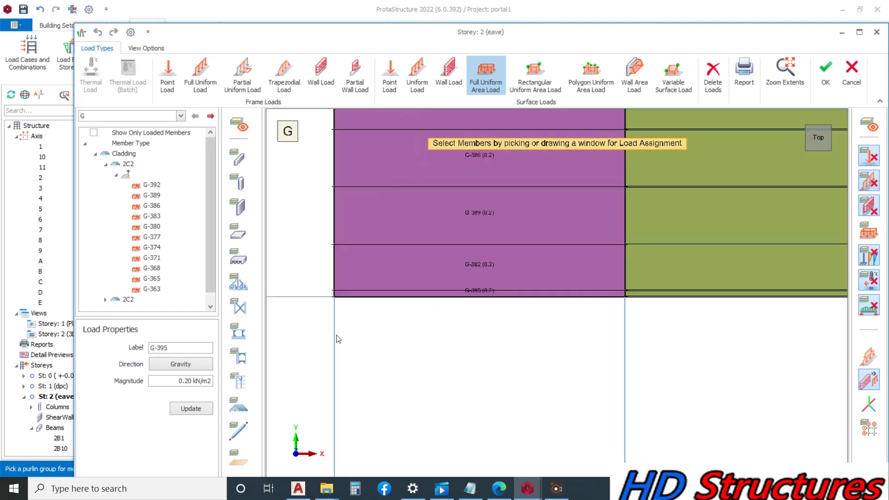
Step: Apply the 0.20 kN/m2 area load to the panels between grids 2 and 3, from the strip at grid C up to just past grid D
{"action": "scroll", "coordinate": [463, 325], "scroll_direction": "down", "scroll_amount": 4}
{"action": "left_click", "coordinate": [458, 324]}
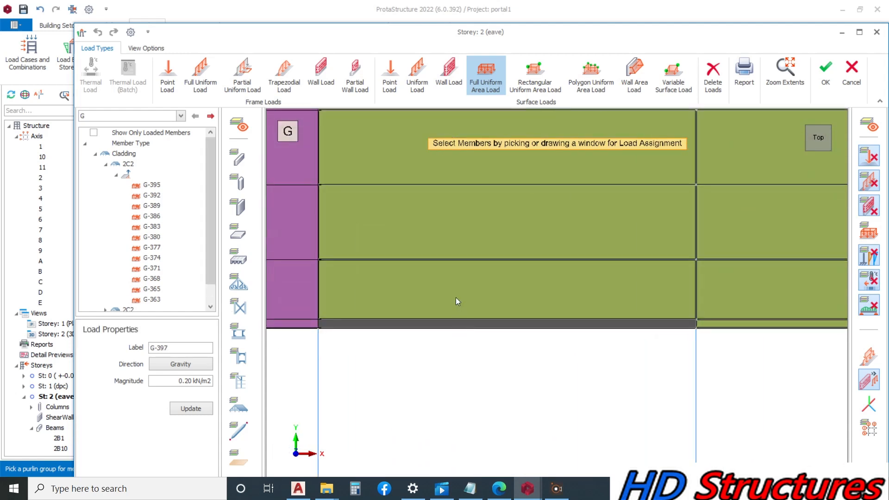
{"action": "left_click", "coordinate": [456, 295]}
{"action": "left_click", "coordinate": [458, 254]}
{"action": "scroll", "coordinate": [470, 220], "scroll_direction": "down", "scroll_amount": 4}
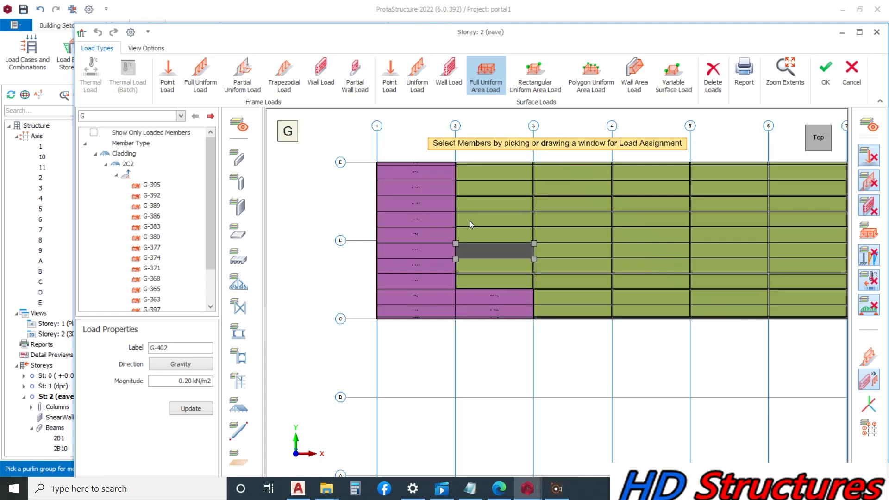
{"action": "scroll", "coordinate": [468, 277], "scroll_direction": "up", "scroll_amount": 2}
{"action": "left_click", "coordinate": [473, 283]}
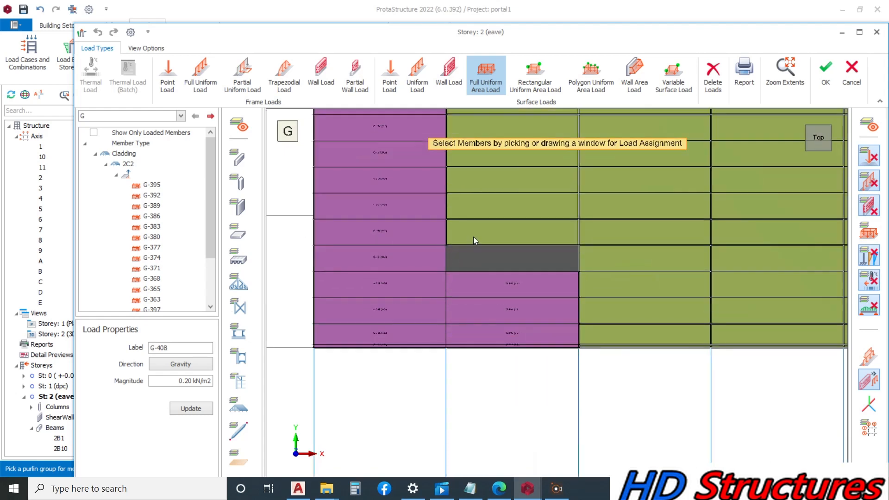
{"action": "left_click", "coordinate": [473, 257]}
{"action": "left_click", "coordinate": [476, 205]}
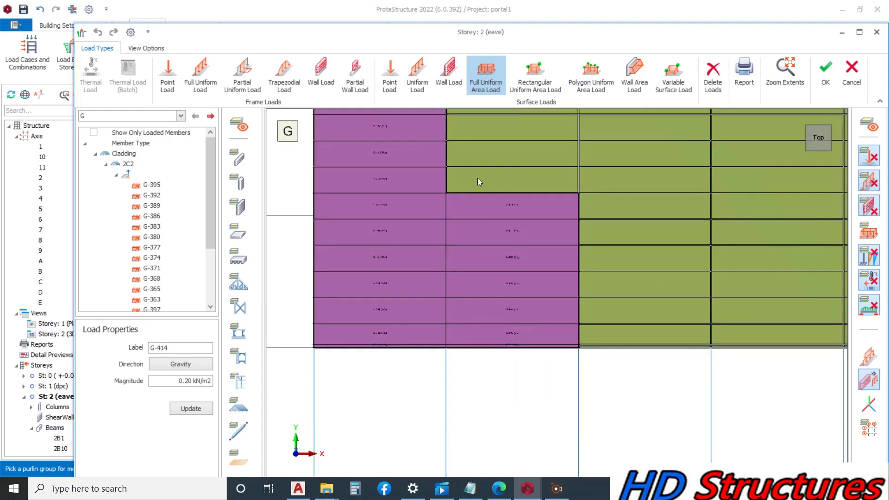
Step: Apply the 0.20 kN/m2 area load to the remaining panels between grids 2 and 3, up to the edge strip at grid E
{"action": "left_click", "coordinate": [498, 162]}
{"action": "left_click", "coordinate": [499, 157]}
{"action": "scroll", "coordinate": [489, 232], "scroll_direction": "down", "scroll_amount": 2}
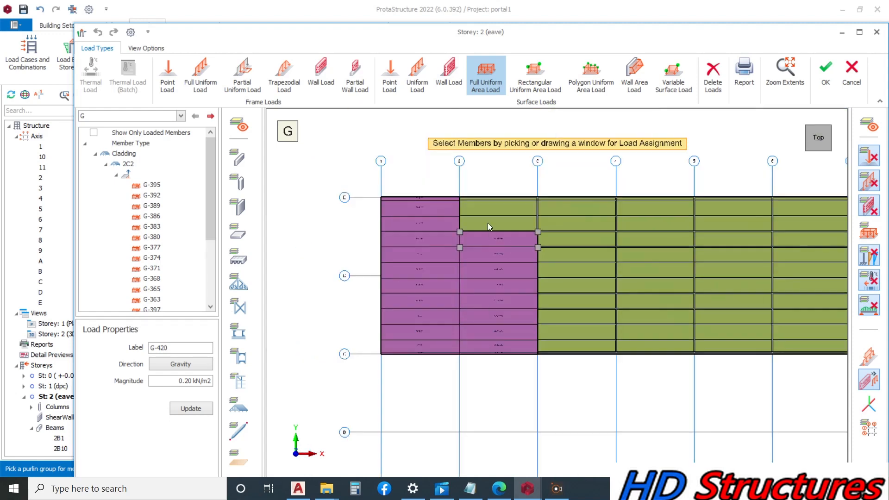
{"action": "scroll", "coordinate": [487, 221], "scroll_direction": "up", "scroll_amount": 4}
{"action": "left_click", "coordinate": [482, 185]}
{"action": "scroll", "coordinate": [479, 231], "scroll_direction": "up", "scroll_amount": 3}
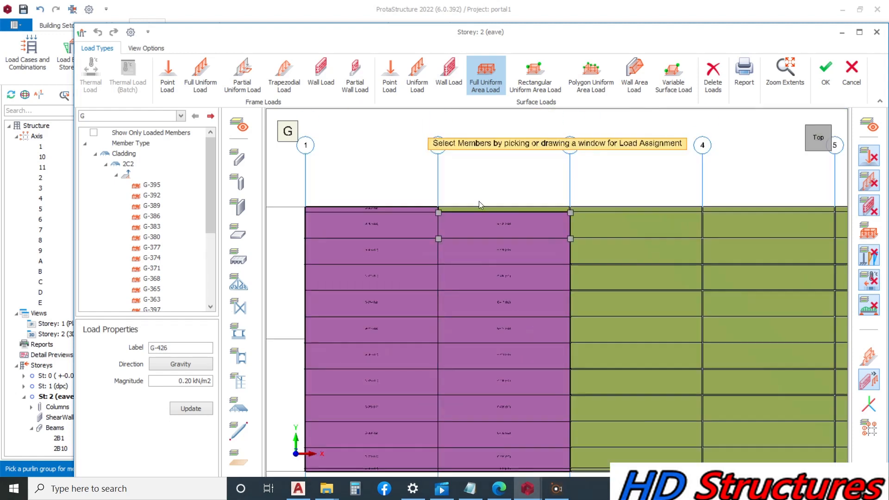
{"action": "left_click", "coordinate": [462, 274]}
{"action": "scroll", "coordinate": [415, 213], "scroll_direction": "down", "scroll_amount": 3}
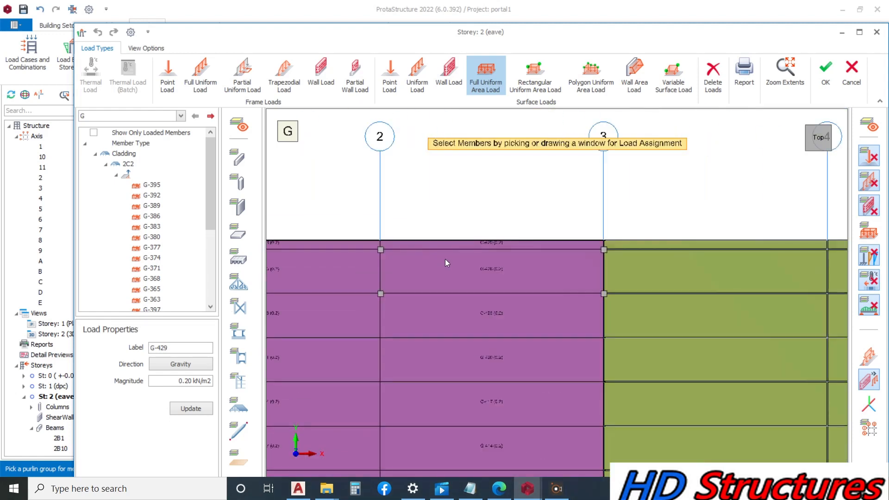
Step: Apply the 0.20 kN/m2 area load between grids 3 and 4 to the edge strip at grid E and the first three full panels
{"action": "scroll", "coordinate": [540, 304], "scroll_direction": "up", "scroll_amount": 3}
{"action": "left_click", "coordinate": [540, 303]}
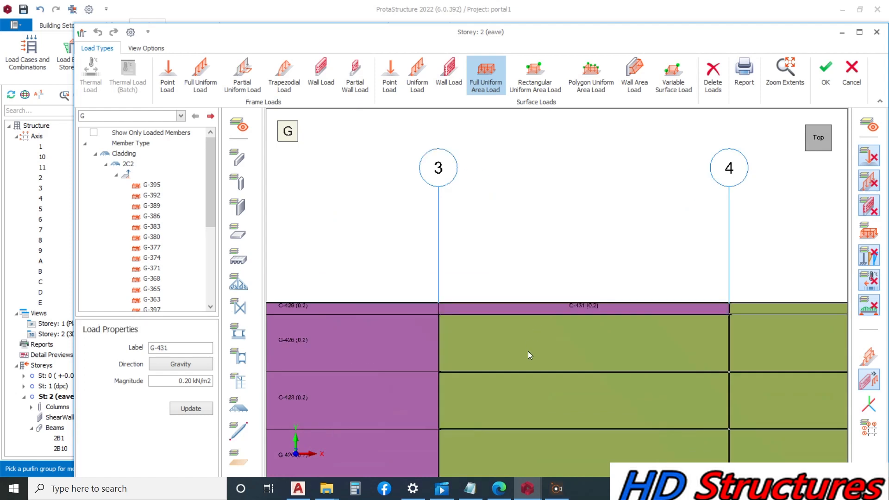
{"action": "scroll", "coordinate": [560, 314], "scroll_direction": "up", "scroll_amount": 3}
{"action": "left_click", "coordinate": [559, 340]}
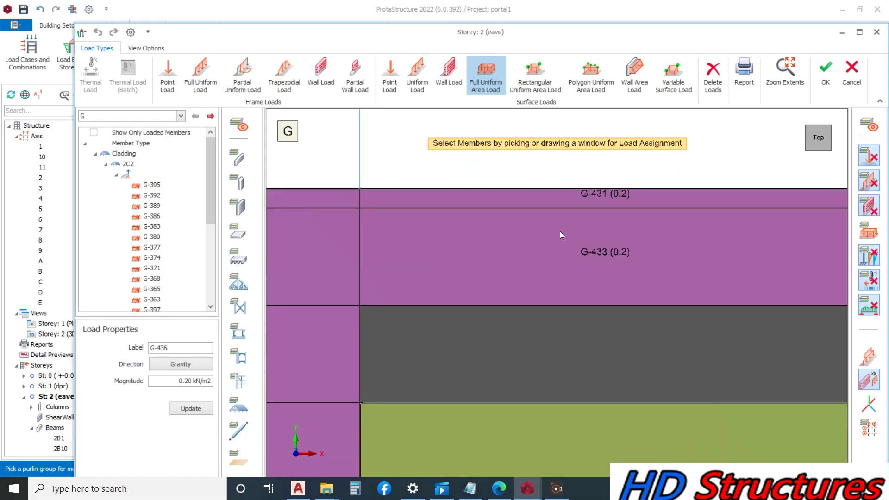
{"action": "scroll", "coordinate": [557, 217], "scroll_direction": "down", "scroll_amount": 3}
{"action": "scroll", "coordinate": [555, 254], "scroll_direction": "up", "scroll_amount": 3}
{"action": "scroll", "coordinate": [555, 278], "scroll_direction": "up", "scroll_amount": 2}
{"action": "left_click", "coordinate": [555, 234]}
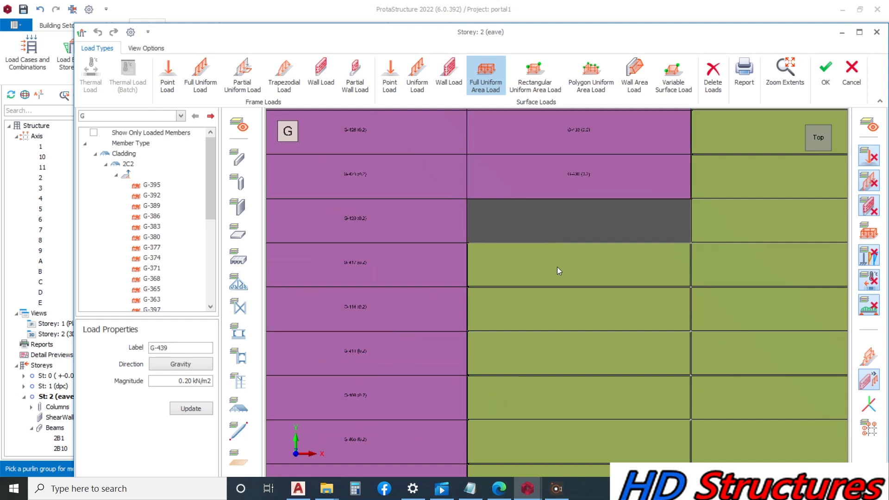
Step: Apply the 0.20 kN/m2 area load to the remaining panels between grids 3 and 4, down to the edge strip at grid C
{"action": "scroll", "coordinate": [546, 213], "scroll_direction": "down", "scroll_amount": 3}
{"action": "left_click", "coordinate": [544, 260]}
{"action": "scroll", "coordinate": [544, 278], "scroll_direction": "up", "scroll_amount": 2}
{"action": "left_click", "coordinate": [543, 277]}
{"action": "left_click", "coordinate": [544, 312]}
{"action": "left_click", "coordinate": [536, 345]}
{"action": "scroll", "coordinate": [458, 142], "scroll_direction": "down", "scroll_amount": 3}
{"action": "scroll", "coordinate": [478, 212], "scroll_direction": "up", "scroll_amount": 3}
{"action": "left_click", "coordinate": [519, 267]}
{"action": "left_click", "coordinate": [519, 316]}
{"action": "scroll", "coordinate": [548, 332], "scroll_direction": "up", "scroll_amount": 3}
{"action": "left_click", "coordinate": [549, 346]}
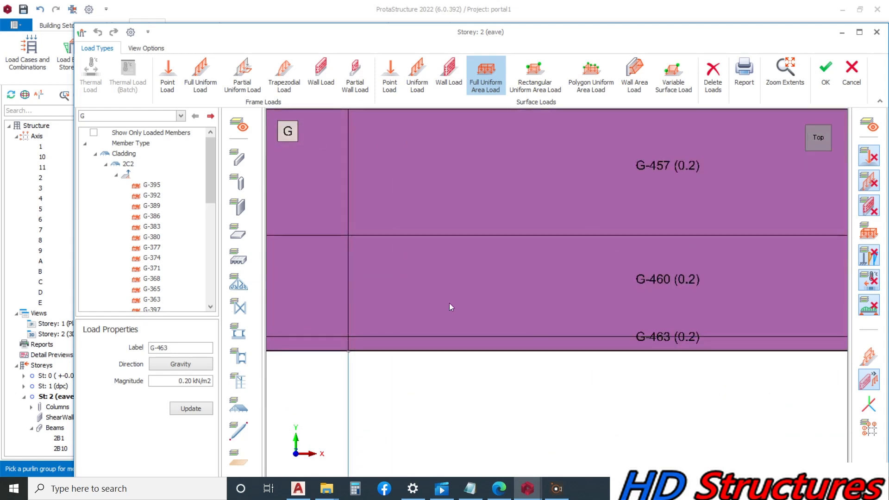
Step: Apply the 0.20 kN/m2 area load to the panels between grids 4 and 5, from the strip at grid C to just short of grid D
{"action": "scroll", "coordinate": [442, 287], "scroll_direction": "down", "scroll_amount": 3}
{"action": "scroll", "coordinate": [595, 310], "scroll_direction": "up", "scroll_amount": 3}
{"action": "left_click", "coordinate": [595, 297]}
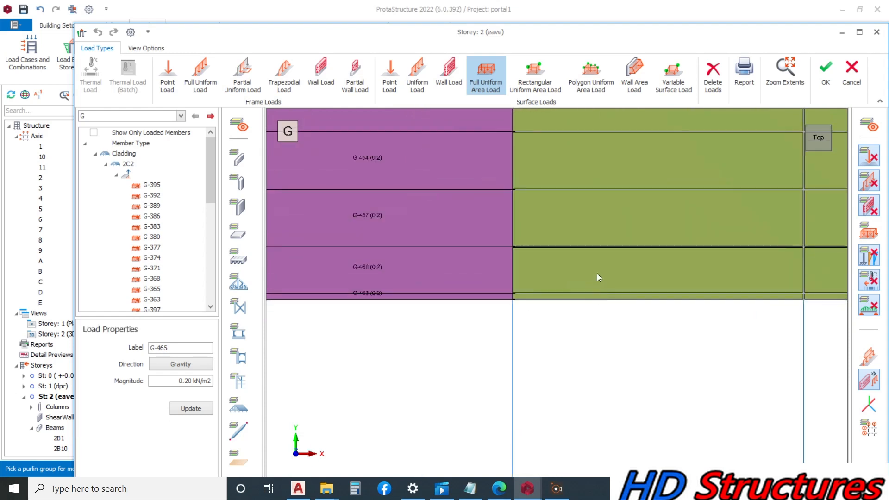
{"action": "left_click", "coordinate": [596, 239]}
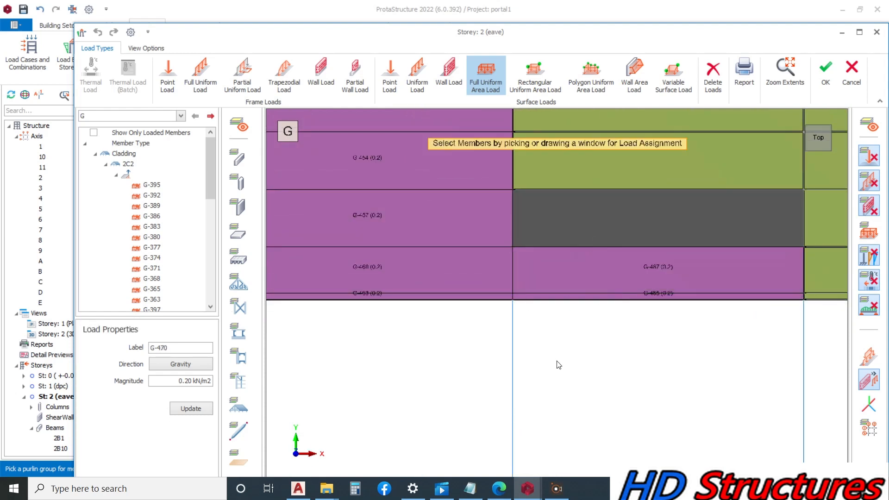
{"action": "scroll", "coordinate": [601, 276], "scroll_direction": "up", "scroll_amount": 3}
{"action": "left_click", "coordinate": [595, 273]}
{"action": "left_click", "coordinate": [591, 187]}
{"action": "scroll", "coordinate": [585, 288], "scroll_direction": "down", "scroll_amount": 3}
{"action": "scroll", "coordinate": [584, 287], "scroll_direction": "up", "scroll_amount": 3}
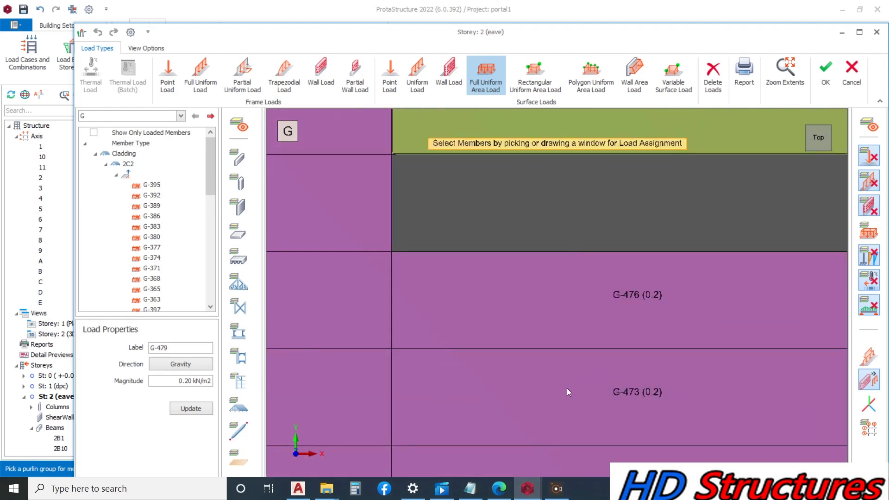
Step: Apply the 0.20 kN/m2 area load to the remaining panels between grids 4 and 5, from grid D up to the edge strip at grid E
{"action": "scroll", "coordinate": [569, 361], "scroll_direction": "down", "scroll_amount": 3}
{"action": "left_click", "coordinate": [579, 287]}
{"action": "left_click", "coordinate": [576, 251]}
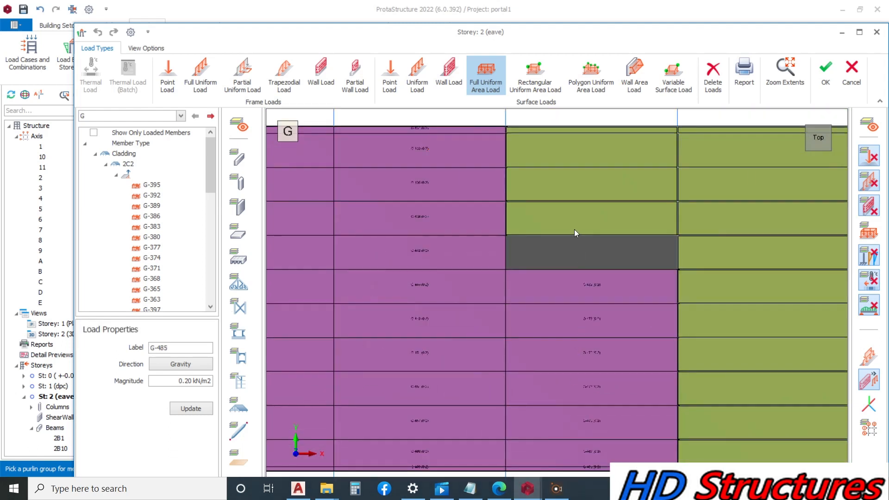
{"action": "left_click", "coordinate": [574, 228]}
{"action": "left_click", "coordinate": [574, 195]}
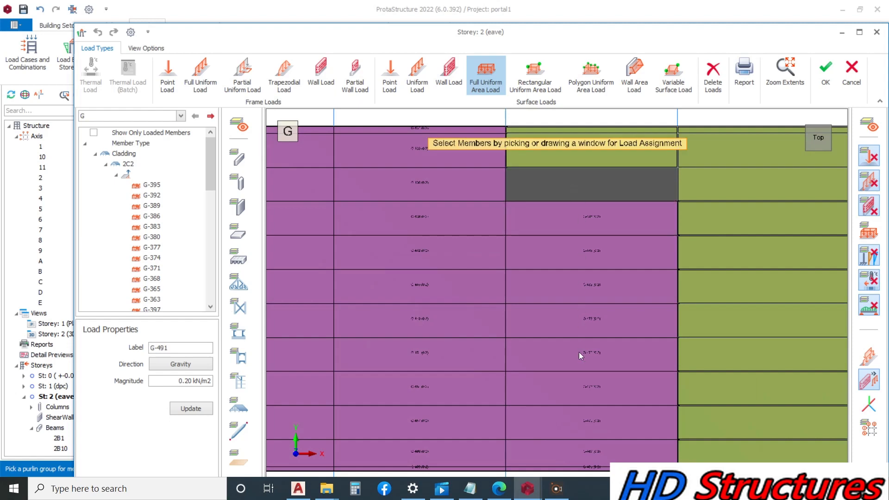
{"action": "scroll", "coordinate": [581, 333], "scroll_direction": "down", "scroll_amount": 3}
{"action": "scroll", "coordinate": [579, 287], "scroll_direction": "up", "scroll_amount": 5}
{"action": "left_click", "coordinate": [576, 280]}
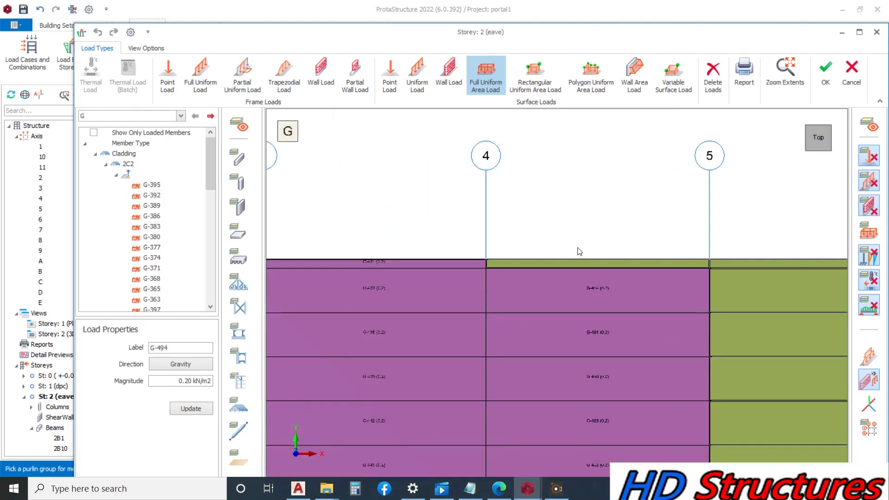
{"action": "scroll", "coordinate": [577, 248], "scroll_direction": "up", "scroll_amount": 1}
{"action": "left_click", "coordinate": [568, 269]}
Step: Apply the 0.20 kN/m2 area load between grids 5 and 6 to the edge strip at grid E and the first three full panels
{"action": "scroll", "coordinate": [477, 245], "scroll_direction": "down", "scroll_amount": 4}
{"action": "scroll", "coordinate": [634, 266], "scroll_direction": "up", "scroll_amount": 2}
{"action": "scroll", "coordinate": [635, 266], "scroll_direction": "up", "scroll_amount": 2}
{"action": "left_click", "coordinate": [601, 226]}
{"action": "left_click", "coordinate": [566, 329]}
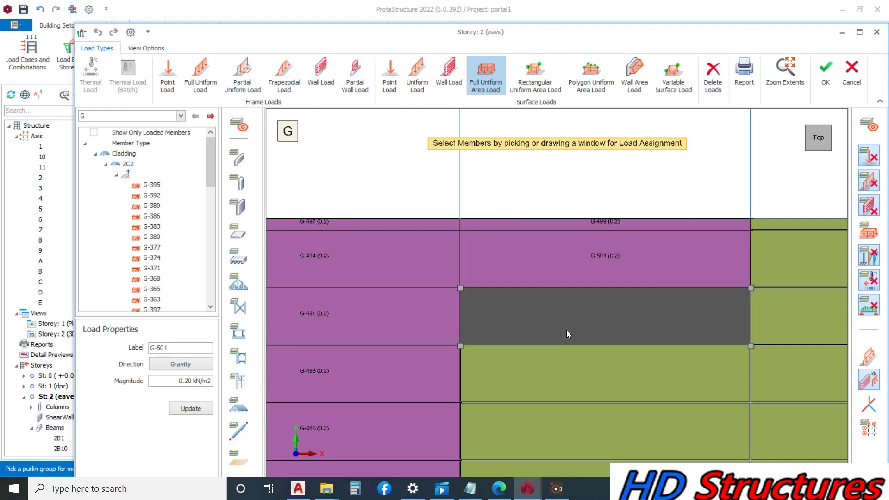
{"action": "left_click", "coordinate": [559, 369]}
{"action": "scroll", "coordinate": [554, 202], "scroll_direction": "down", "scroll_amount": 5}
{"action": "scroll", "coordinate": [555, 259], "scroll_direction": "up", "scroll_amount": 5}
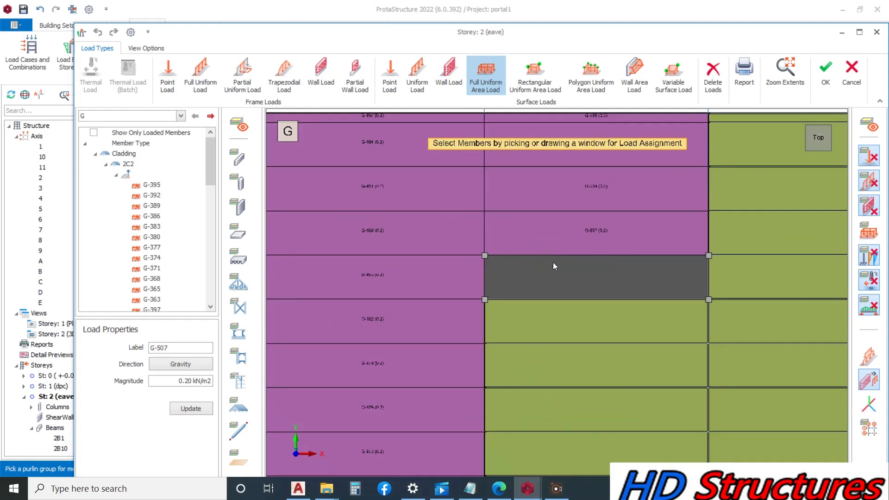
Step: Apply the 0.20 kN/m2 area load to the remaining panels between grids 5 and 6, down to the edge strip at grid C
{"action": "left_click", "coordinate": [553, 280]}
{"action": "left_click", "coordinate": [545, 323]}
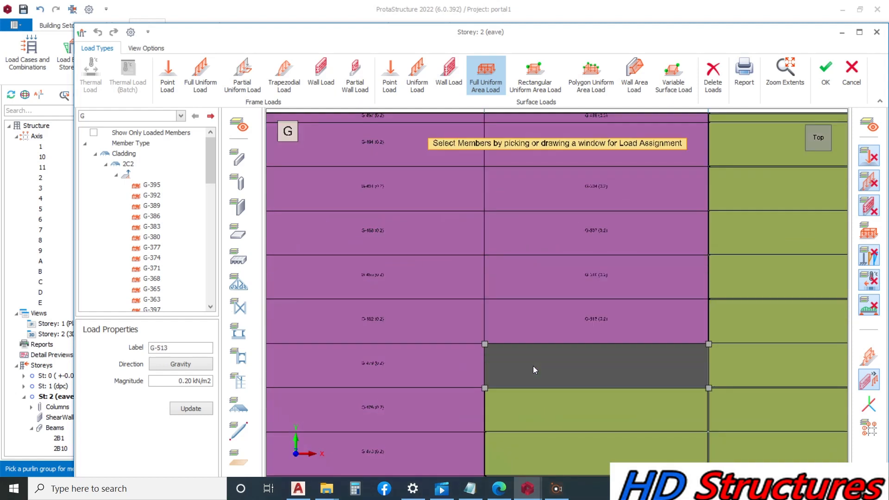
{"action": "left_click", "coordinate": [533, 407]}
{"action": "scroll", "coordinate": [546, 256], "scroll_direction": "down", "scroll_amount": 3}
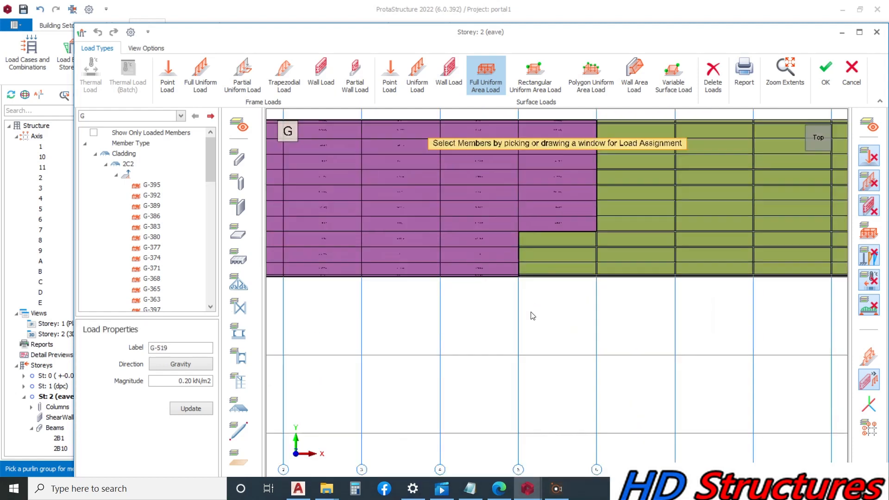
{"action": "left_click", "coordinate": [567, 191]}
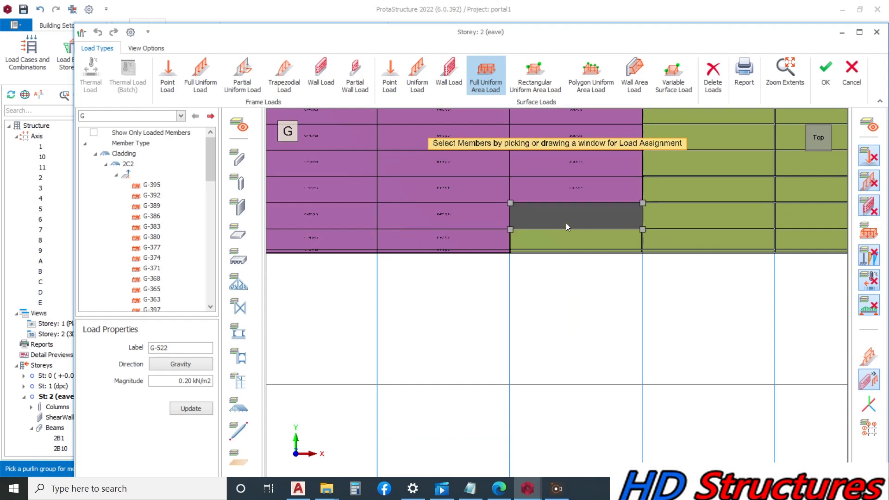
{"action": "left_click", "coordinate": [566, 242]}
{"action": "scroll", "coordinate": [535, 253], "scroll_direction": "up", "scroll_amount": 5}
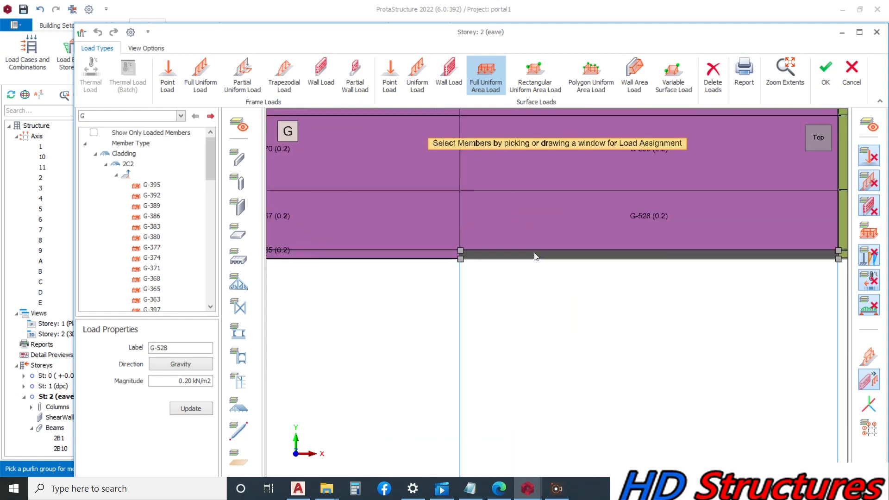
{"action": "left_click", "coordinate": [535, 253]}
Step: Apply the 0.20 kN/m2 area load between grids 6 and 7 to the edge strip at grid C and the first four full panels
{"action": "scroll", "coordinate": [460, 318], "scroll_direction": "down", "scroll_amount": 4}
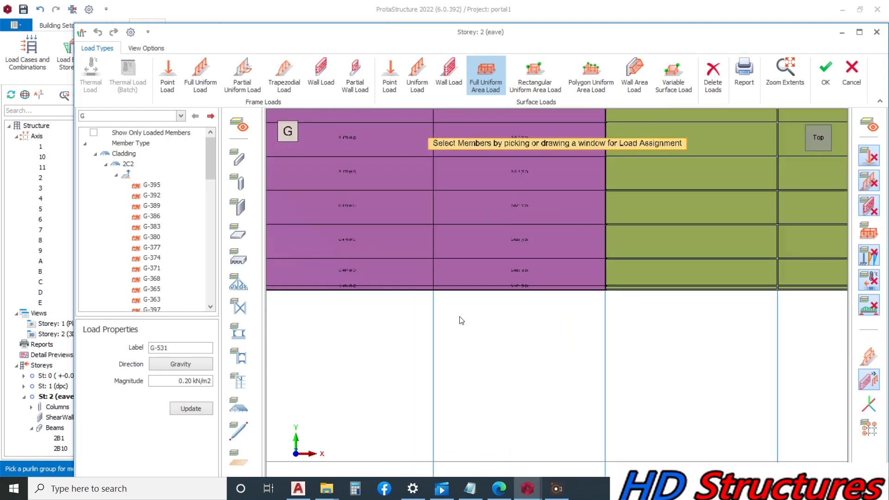
{"action": "scroll", "coordinate": [536, 298], "scroll_direction": "up", "scroll_amount": 2}
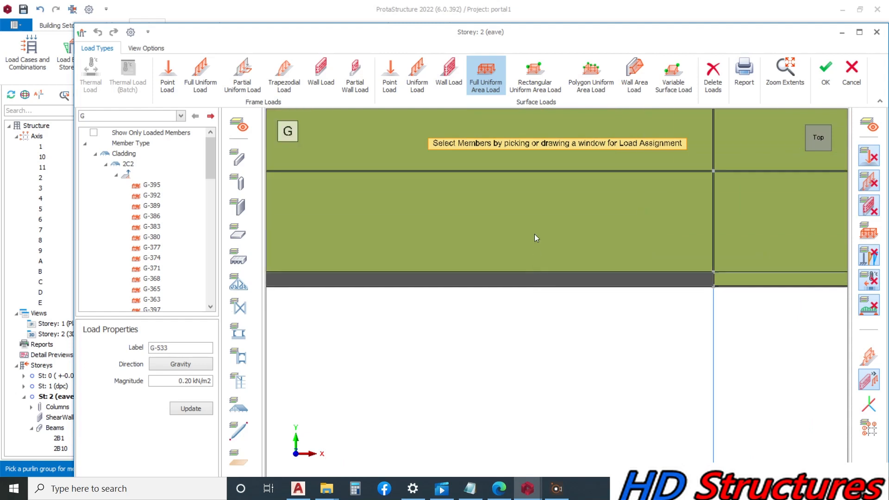
{"action": "left_click", "coordinate": [534, 234]}
{"action": "scroll", "coordinate": [541, 312], "scroll_direction": "down", "scroll_amount": 3}
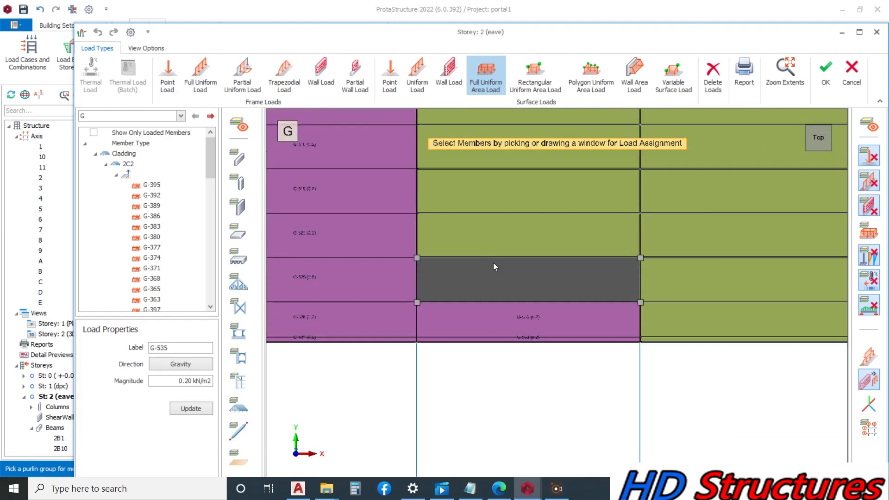
{"action": "left_click", "coordinate": [496, 238]}
{"action": "left_click", "coordinate": [496, 228]}
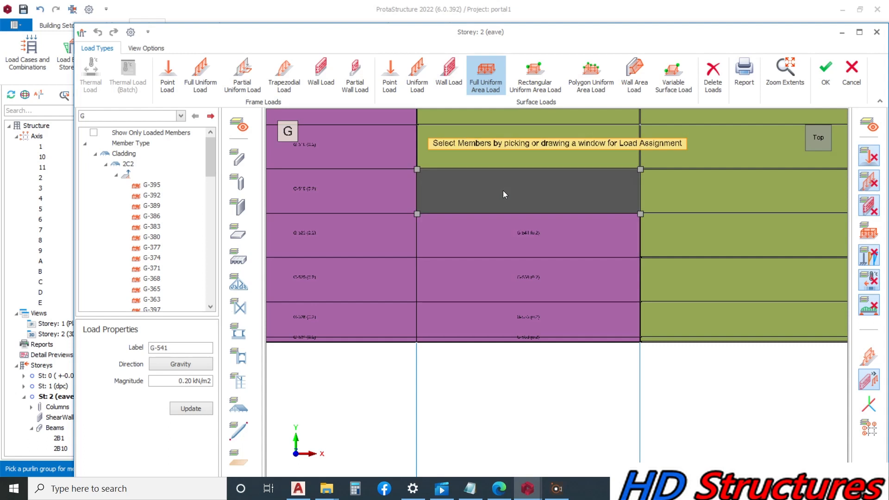
{"action": "scroll", "coordinate": [551, 316], "scroll_direction": "down", "scroll_amount": 3}
{"action": "scroll", "coordinate": [521, 229], "scroll_direction": "up", "scroll_amount": 2}
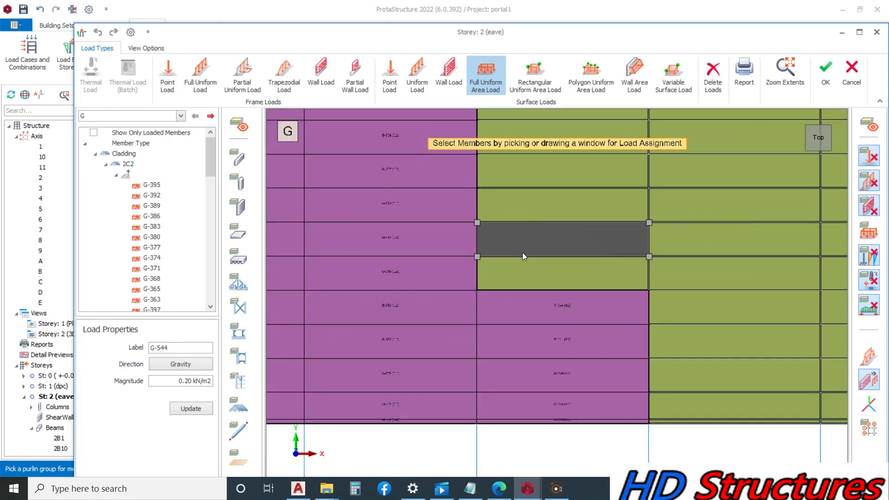
Step: Apply the 0.20 kN/m2 area load to the remaining panels between grids 6 and 7, up to the edge strip at grid E
{"action": "left_click", "coordinate": [524, 268]}
{"action": "left_click", "coordinate": [535, 234]}
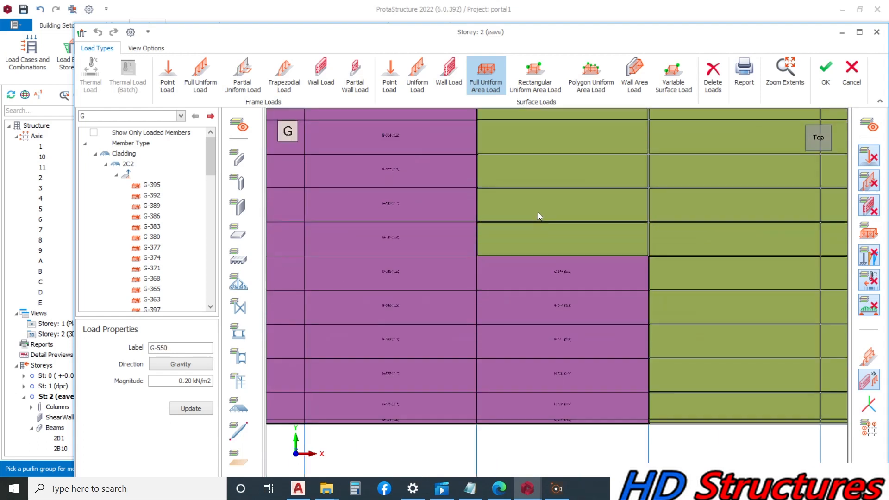
{"action": "left_click", "coordinate": [540, 198]}
{"action": "left_click", "coordinate": [543, 182]}
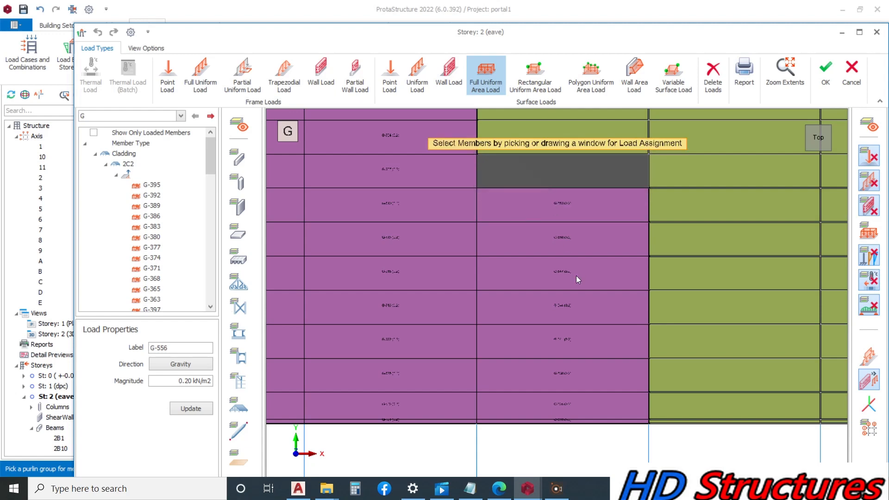
{"action": "scroll", "coordinate": [570, 250], "scroll_direction": "down", "scroll_amount": 3}
{"action": "scroll", "coordinate": [564, 229], "scroll_direction": "up", "scroll_amount": 4}
{"action": "left_click", "coordinate": [553, 300]}
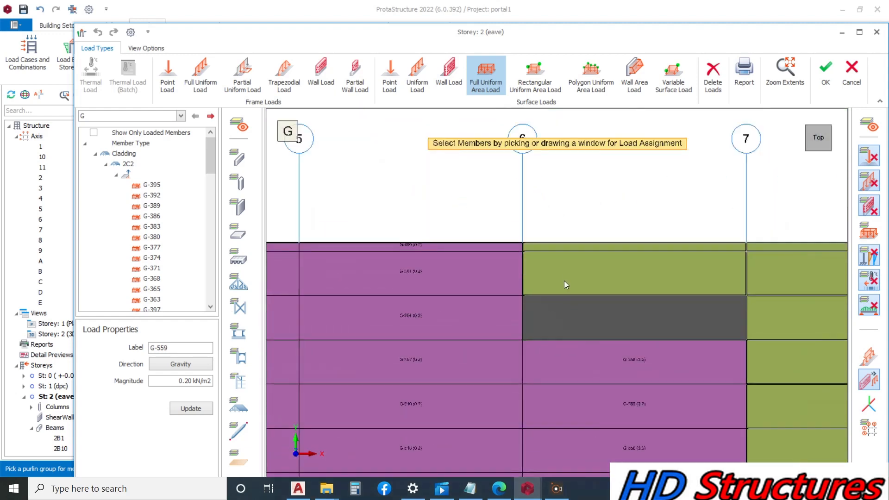
{"action": "left_click", "coordinate": [567, 274]}
{"action": "scroll", "coordinate": [569, 250], "scroll_direction": "up", "scroll_amount": 3}
{"action": "left_click", "coordinate": [571, 246]}
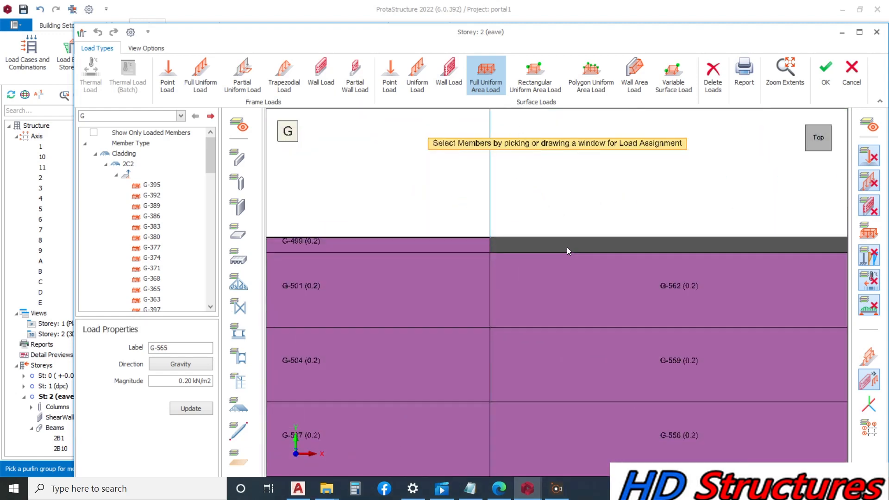
Step: Apply the 0.20 kN/m2 area load between grids 7 and 8 to the edge strip at grid E and the first four full panels
{"action": "scroll", "coordinate": [558, 249], "scroll_direction": "down", "scroll_amount": 3}
{"action": "scroll", "coordinate": [490, 209], "scroll_direction": "up", "scroll_amount": 5}
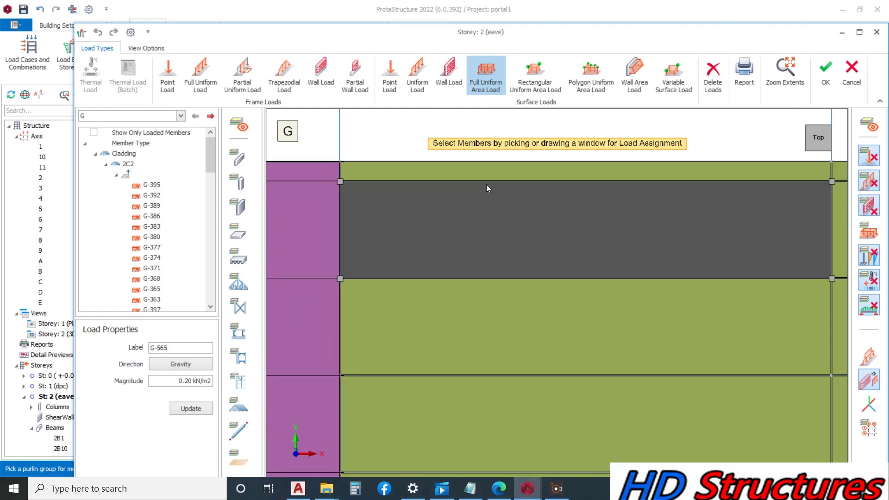
{"action": "left_click", "coordinate": [486, 181]}
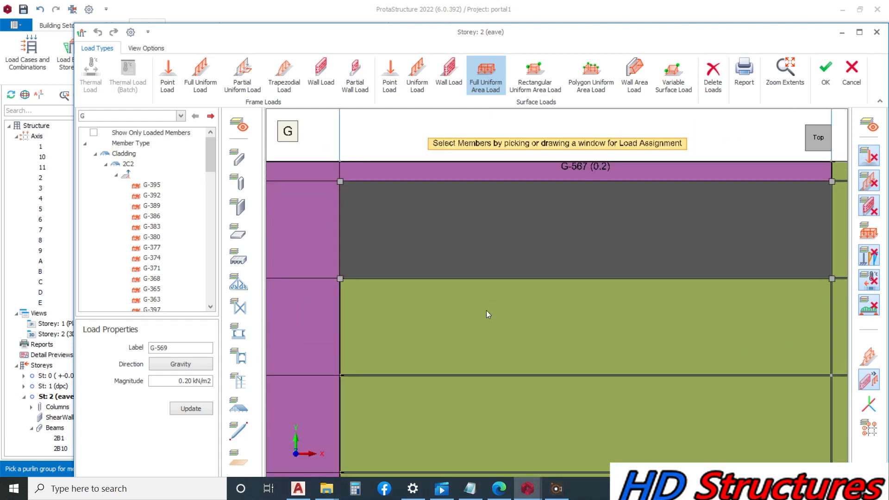
{"action": "left_click", "coordinate": [490, 238]}
{"action": "scroll", "coordinate": [498, 260], "scroll_direction": "down", "scroll_amount": 4}
{"action": "scroll", "coordinate": [490, 296], "scroll_direction": "up", "scroll_amount": 1}
{"action": "left_click", "coordinate": [487, 313]}
{"action": "left_click", "coordinate": [483, 340]}
{"action": "scroll", "coordinate": [500, 229], "scroll_direction": "down", "scroll_amount": 4}
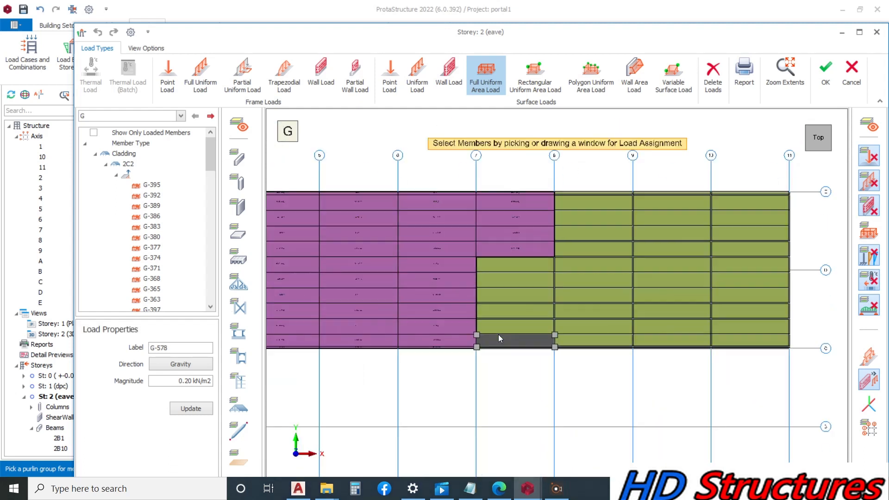
Step: Apply the 0.20 kN/m2 area load to the remaining panels between grids 7 and 8, down to the edge strip at grid C
{"action": "scroll", "coordinate": [498, 334], "scroll_direction": "up", "scroll_amount": 3}
{"action": "left_click", "coordinate": [505, 225]}
{"action": "left_click", "coordinate": [507, 247]}
{"action": "left_click", "coordinate": [504, 278]}
{"action": "left_click", "coordinate": [503, 294]}
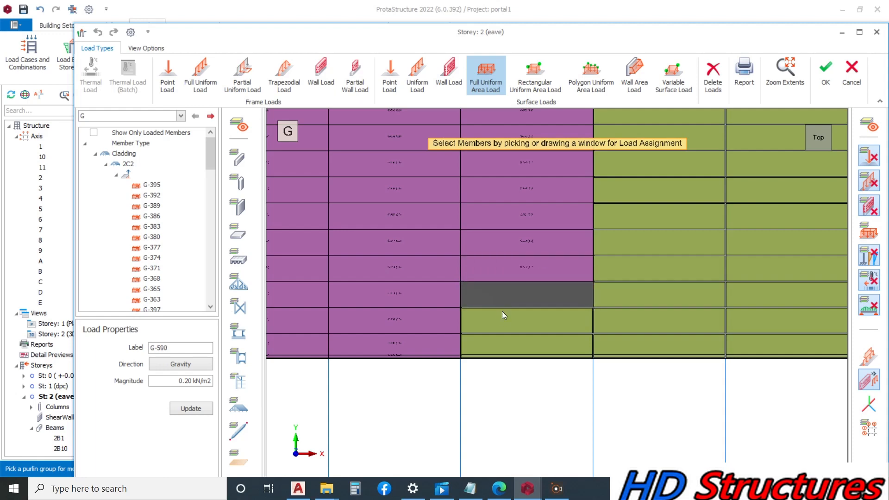
{"action": "left_click", "coordinate": [498, 342]}
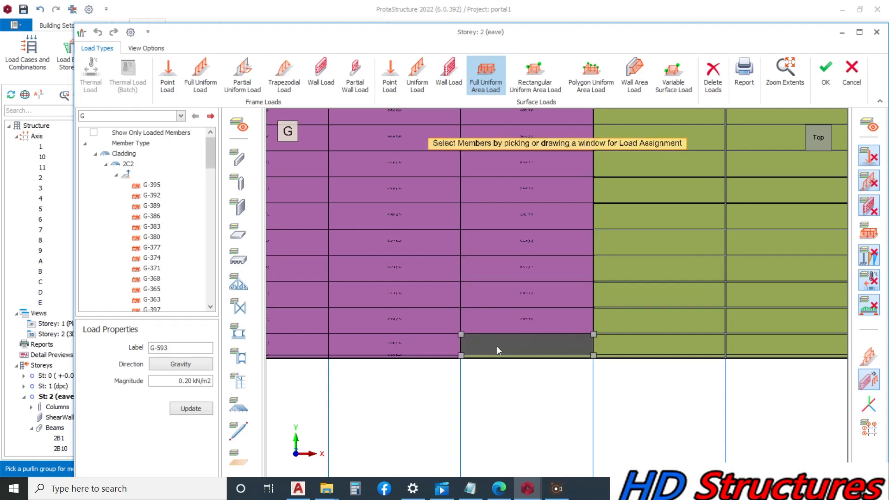
{"action": "scroll", "coordinate": [480, 366], "scroll_direction": "up", "scroll_amount": 3}
{"action": "scroll", "coordinate": [479, 365], "scroll_direction": "up", "scroll_amount": 2}
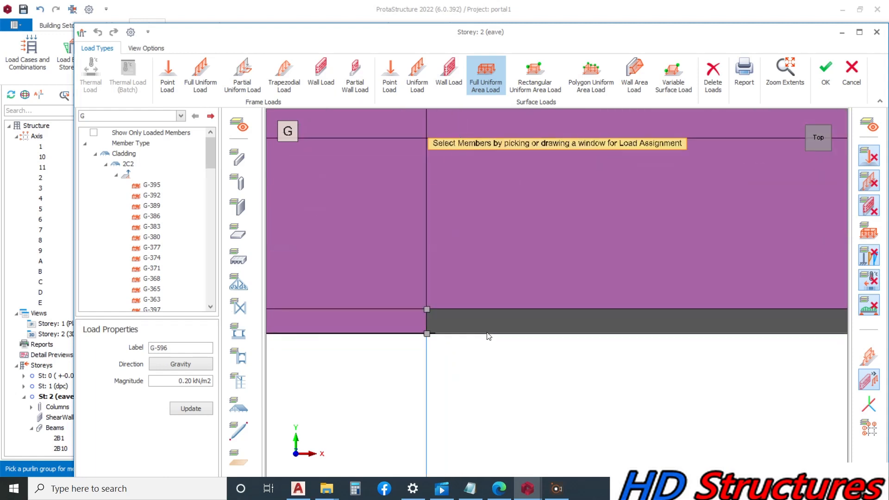
{"action": "scroll", "coordinate": [462, 277], "scroll_direction": "down", "scroll_amount": 7}
{"action": "scroll", "coordinate": [561, 266], "scroll_direction": "up", "scroll_amount": 4}
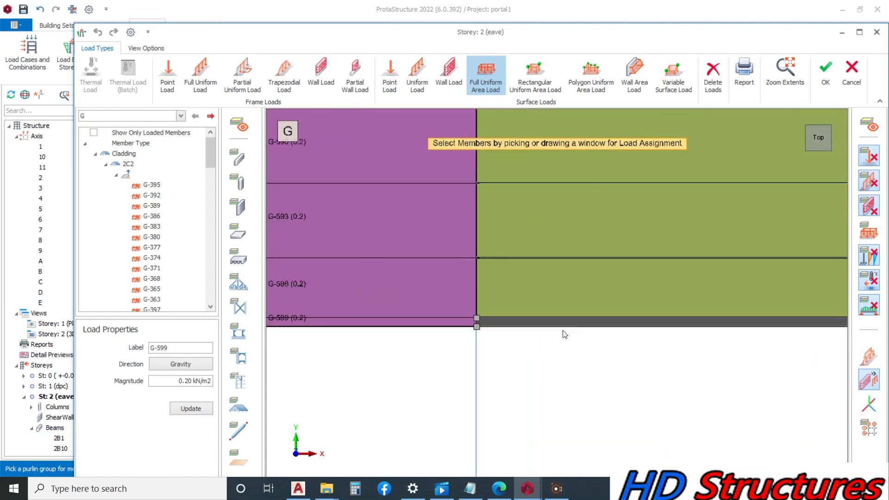
Step: Apply the 0.20 kN/m2 area load between grids 8 and 9 to the edge strip at grid C and the first five full panels
{"action": "left_click", "coordinate": [566, 324]}
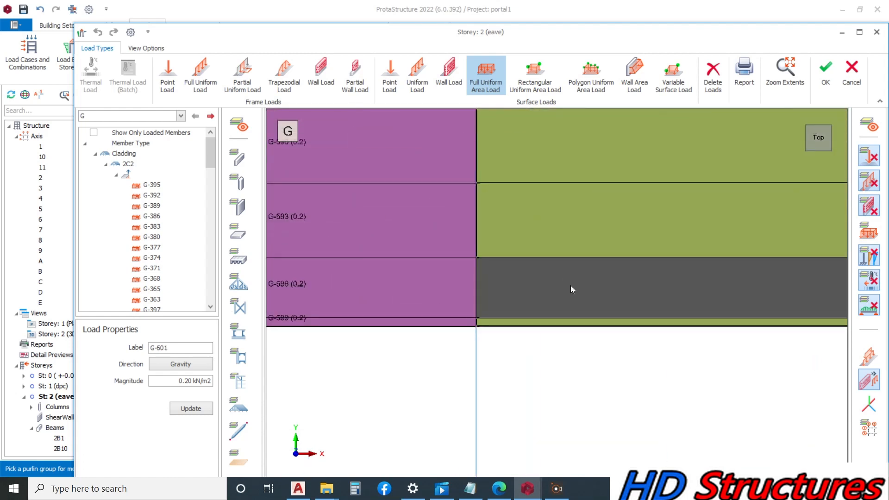
{"action": "left_click", "coordinate": [568, 224]}
{"action": "scroll", "coordinate": [544, 268], "scroll_direction": "down", "scroll_amount": 2}
{"action": "left_click", "coordinate": [546, 255]}
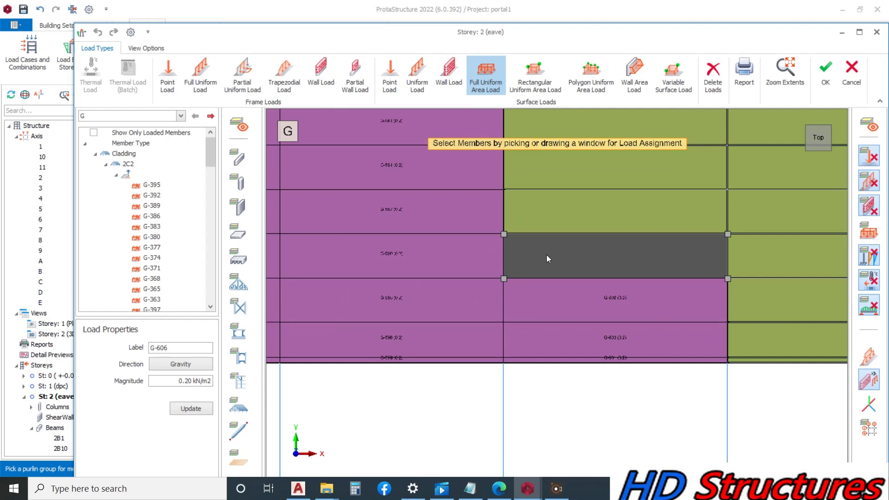
{"action": "left_click", "coordinate": [557, 228]}
{"action": "left_click", "coordinate": [554, 179]}
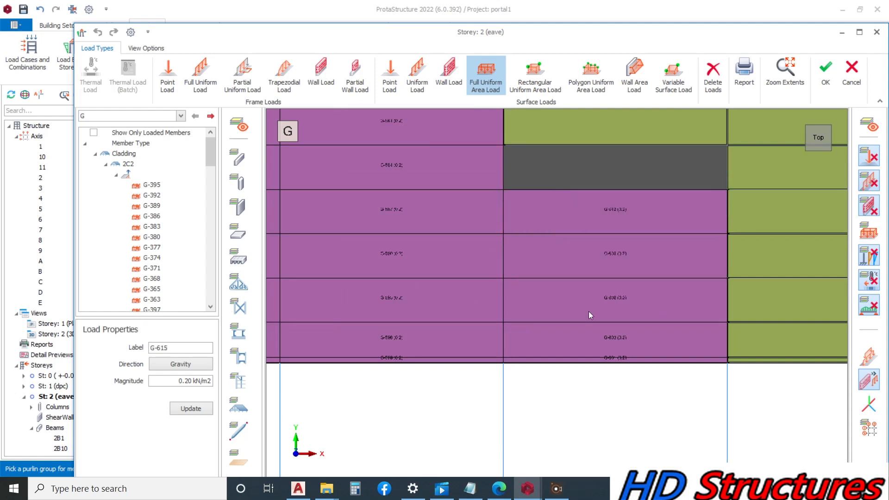
Step: Apply the 0.20 kN/m2 area load to the remaining panels between grids 8 and 9, up to the edge strip at grid E
{"action": "scroll", "coordinate": [588, 315], "scroll_direction": "down", "scroll_amount": 2}
{"action": "scroll", "coordinate": [562, 197], "scroll_direction": "up", "scroll_amount": 2}
{"action": "left_click", "coordinate": [559, 169]}
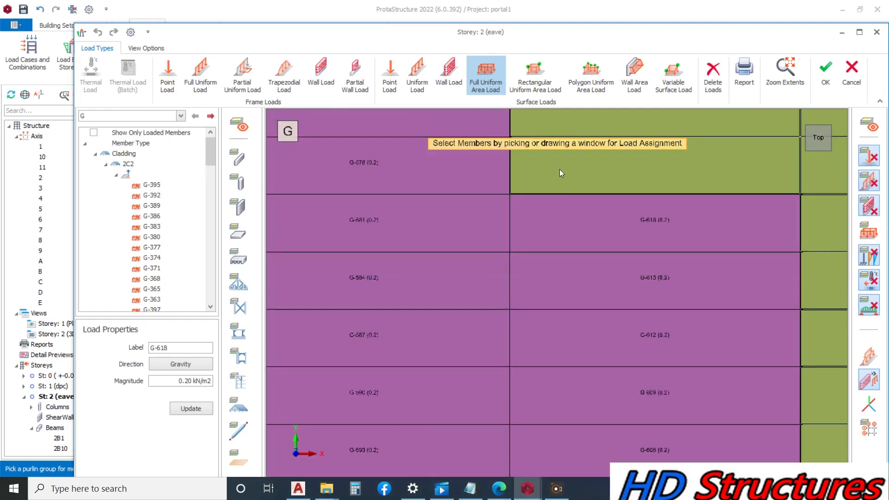
{"action": "scroll", "coordinate": [586, 340], "scroll_direction": "down", "scroll_amount": 2}
{"action": "scroll", "coordinate": [583, 280], "scroll_direction": "up", "scroll_amount": 2}
{"action": "left_click", "coordinate": [585, 306]}
{"action": "left_click", "coordinate": [587, 254]}
{"action": "scroll", "coordinate": [583, 225], "scroll_direction": "up", "scroll_amount": 1}
{"action": "left_click", "coordinate": [582, 224]}
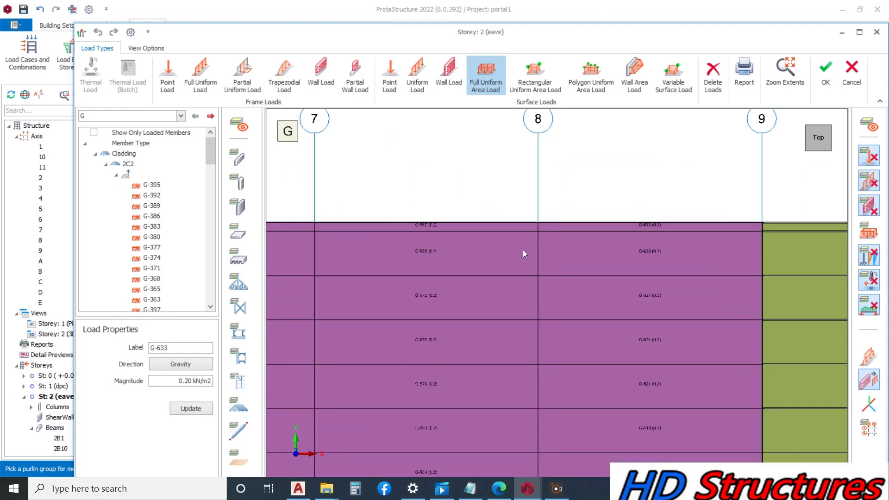
Step: Apply the 0.20 kN/m2 area load between grids 9 and 10 to the edge strip at grid E and the first five full panels
{"action": "scroll", "coordinate": [527, 236], "scroll_direction": "down", "scroll_amount": 2}
{"action": "scroll", "coordinate": [609, 236], "scroll_direction": "up", "scroll_amount": 3}
{"action": "left_click", "coordinate": [604, 265]}
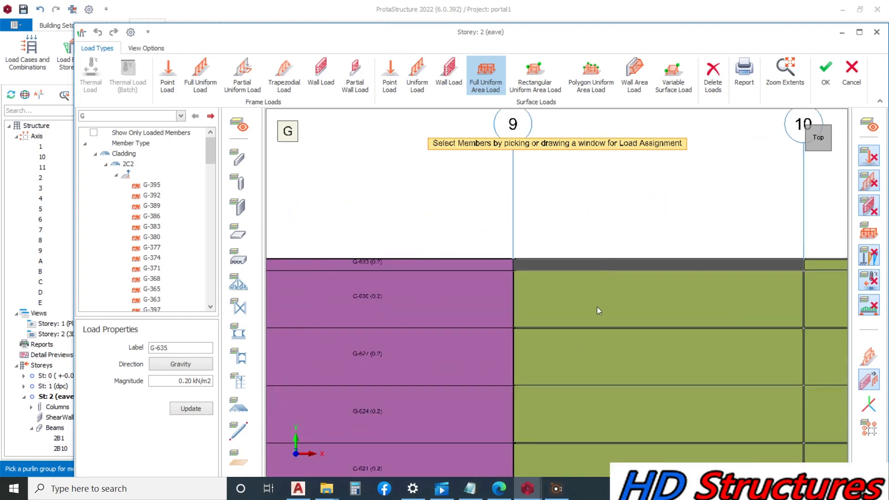
{"action": "left_click", "coordinate": [596, 307]}
{"action": "scroll", "coordinate": [595, 258], "scroll_direction": "down", "scroll_amount": 2}
{"action": "scroll", "coordinate": [590, 231], "scroll_direction": "down", "scroll_amount": 2}
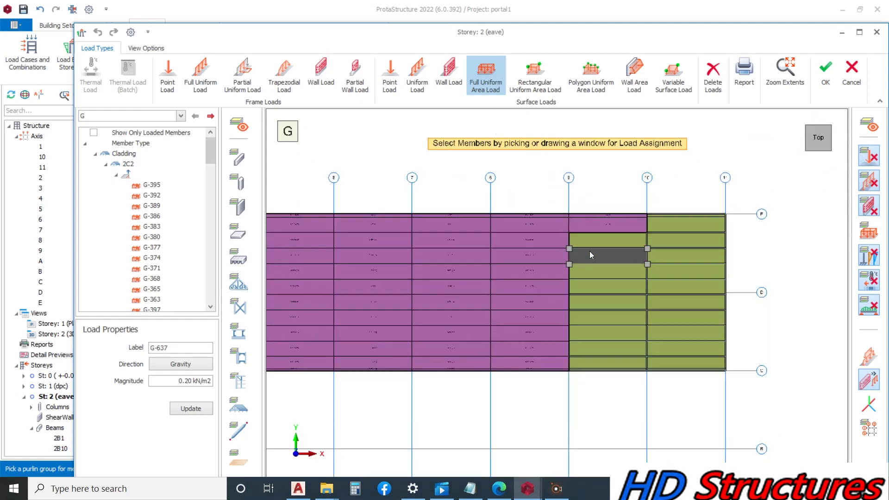
{"action": "scroll", "coordinate": [593, 243], "scroll_direction": "up", "scroll_amount": 3}
{"action": "left_click", "coordinate": [593, 239]}
{"action": "left_click", "coordinate": [601, 265]}
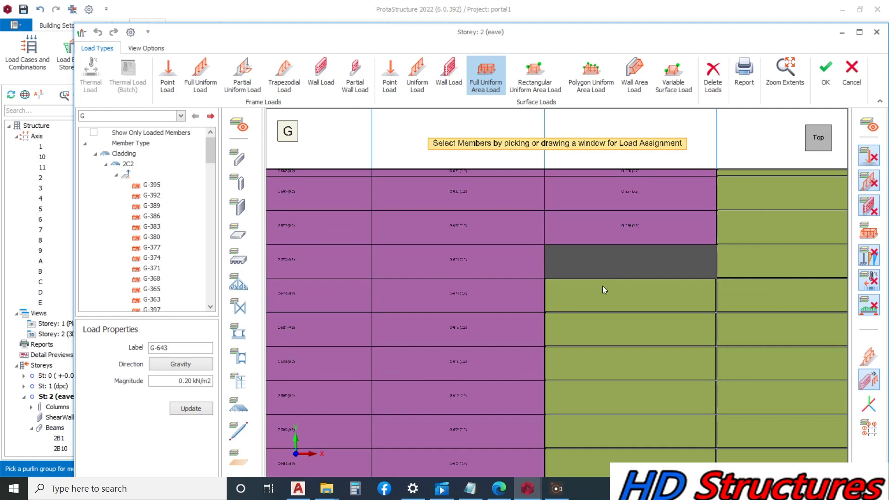
{"action": "left_click", "coordinate": [595, 336]}
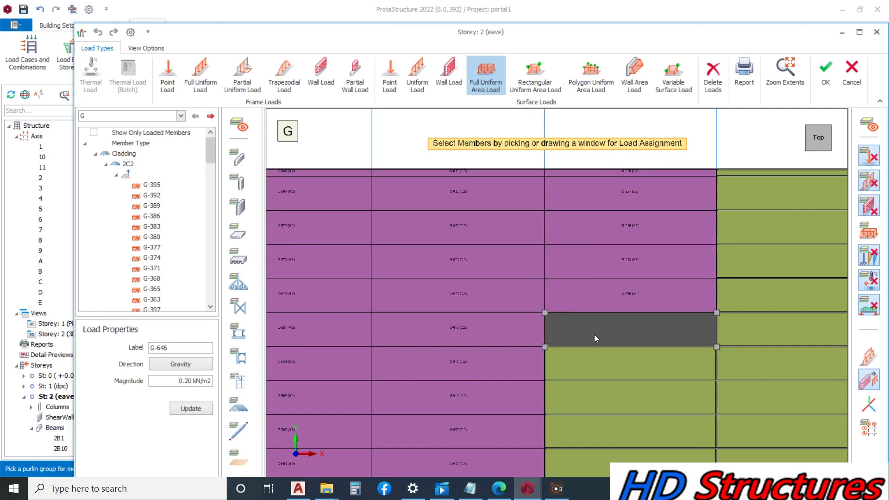
Step: Apply the 0.20 kN/m2 area load to the remaining panels between grids 9 and 10, down to the edge strip at grid C
{"action": "scroll", "coordinate": [585, 244], "scroll_direction": "down", "scroll_amount": 2}
{"action": "scroll", "coordinate": [590, 259], "scroll_direction": "up", "scroll_amount": 3}
{"action": "left_click", "coordinate": [611, 218]}
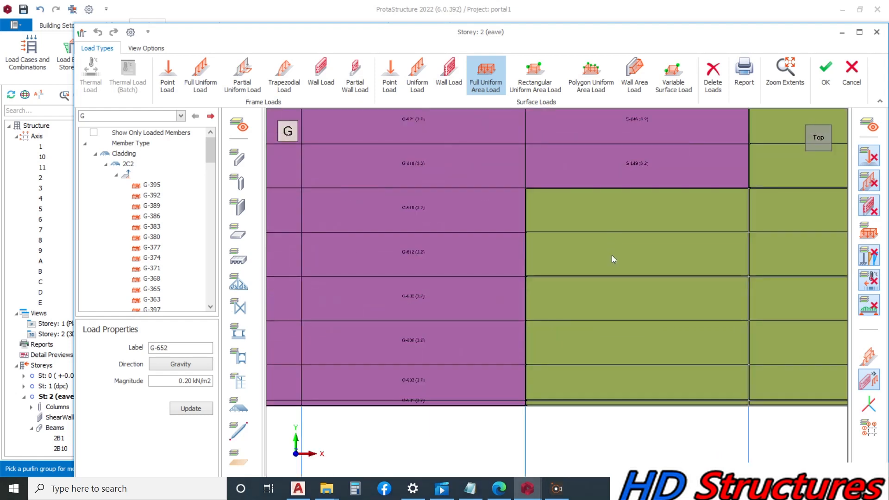
{"action": "left_click", "coordinate": [604, 308]}
{"action": "left_click", "coordinate": [587, 347]}
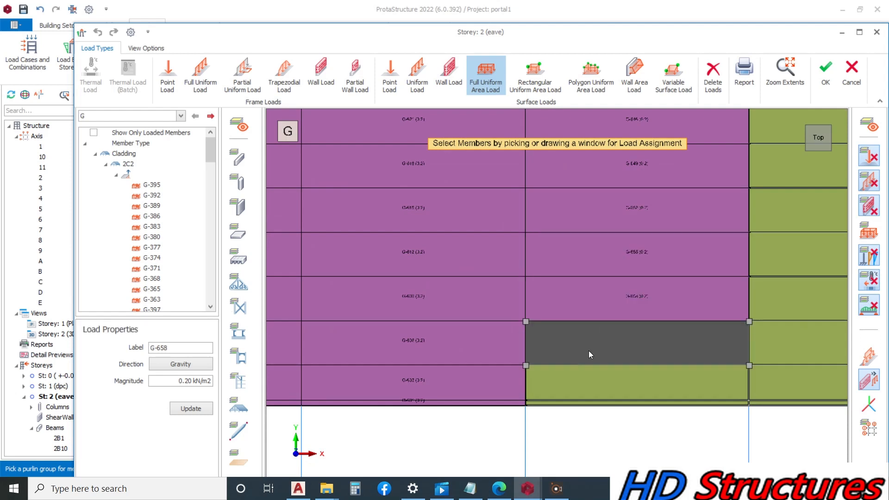
{"action": "left_click", "coordinate": [580, 388]}
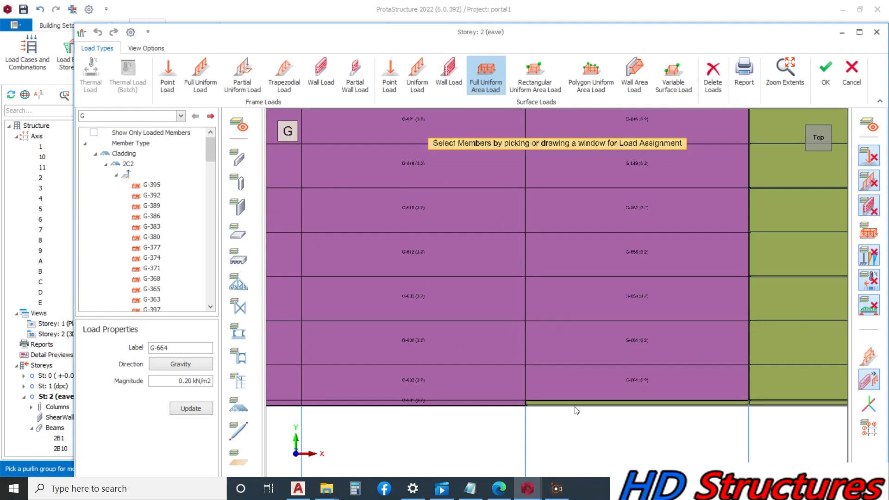
{"action": "scroll", "coordinate": [576, 411], "scroll_direction": "up", "scroll_amount": 3}
{"action": "scroll", "coordinate": [501, 346], "scroll_direction": "down", "scroll_amount": 3}
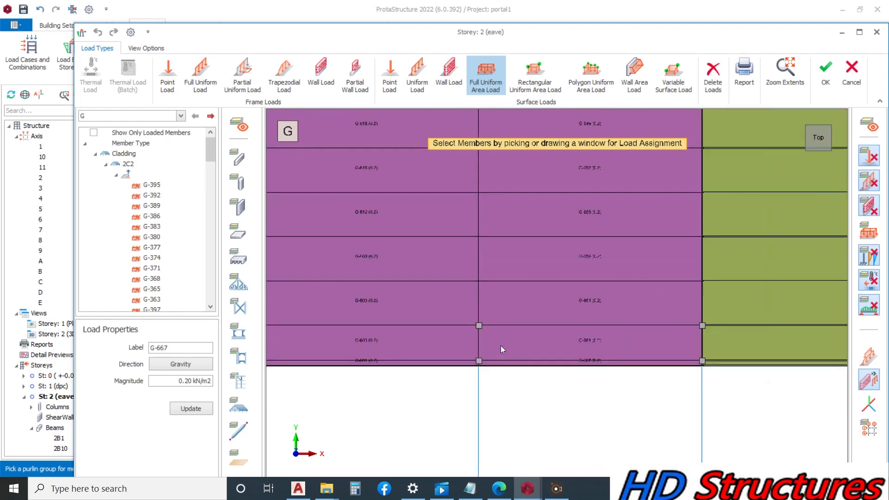
Step: Apply the 0.20 kN/m2 area load between grids 10 and 11 to the edge strip at grid C and the first six full panels
{"action": "scroll", "coordinate": [631, 359], "scroll_direction": "up", "scroll_amount": 3}
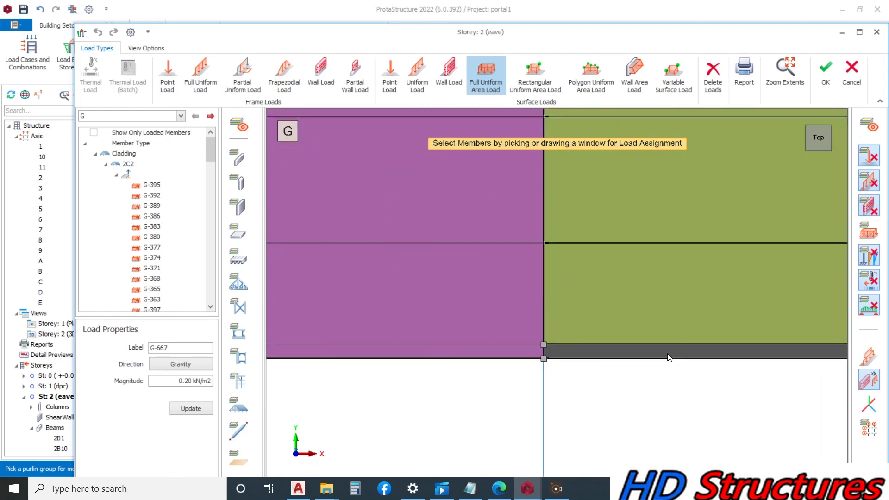
{"action": "left_click", "coordinate": [662, 307]}
{"action": "left_click", "coordinate": [655, 193]}
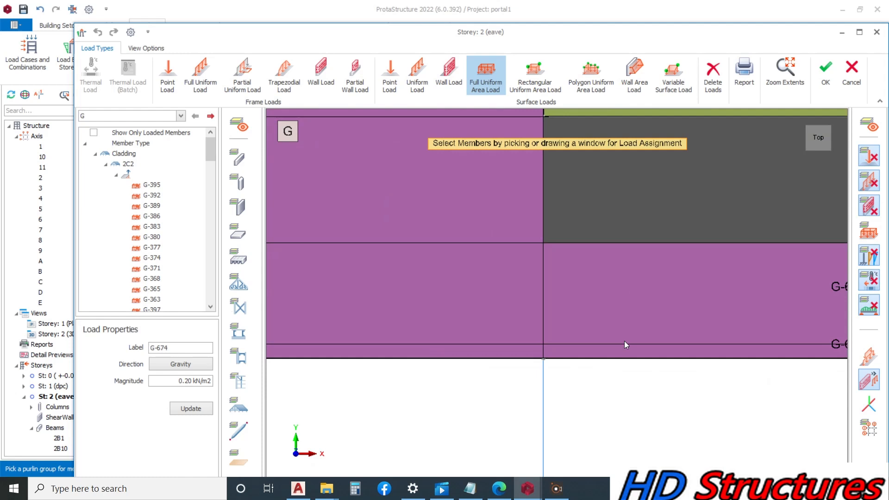
{"action": "scroll", "coordinate": [624, 341], "scroll_direction": "down", "scroll_amount": 6}
{"action": "scroll", "coordinate": [632, 305], "scroll_direction": "up", "scroll_amount": 3}
{"action": "left_click", "coordinate": [632, 305]}
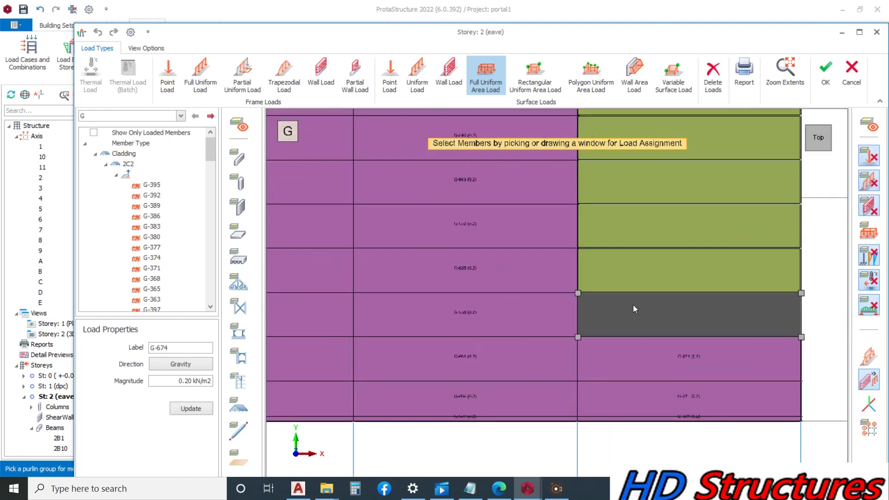
{"action": "left_click", "coordinate": [632, 273]}
{"action": "left_click", "coordinate": [636, 232]}
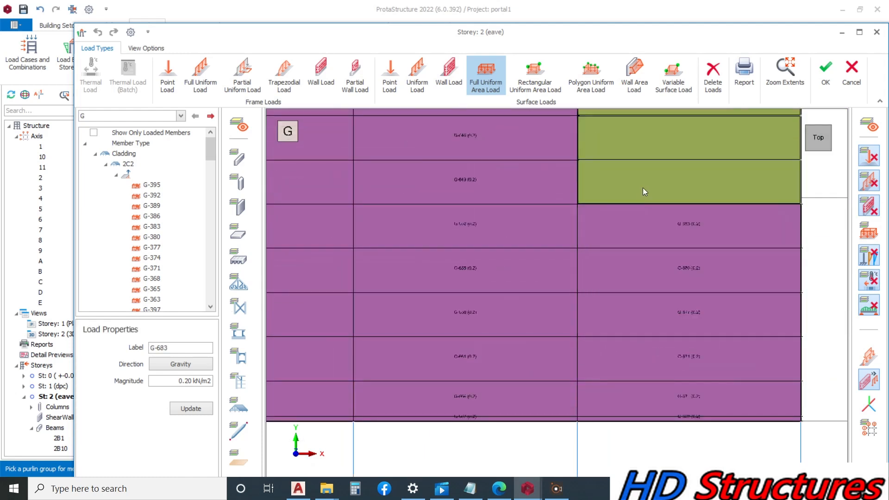
{"action": "left_click", "coordinate": [643, 189]}
Step: Apply the 0.20 kN/m2 area load to the remaining panels between grids 10 and 11, up to the edge strip at grid E
{"action": "scroll", "coordinate": [626, 311], "scroll_direction": "down", "scroll_amount": 3}
{"action": "scroll", "coordinate": [632, 216], "scroll_direction": "up", "scroll_amount": 5}
{"action": "left_click", "coordinate": [631, 216]}
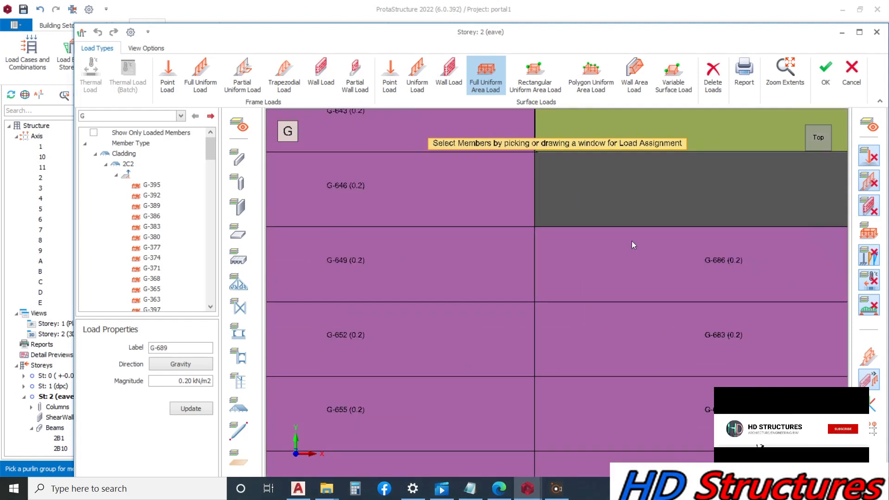
{"action": "scroll", "coordinate": [620, 349], "scroll_direction": "down", "scroll_amount": 3}
{"action": "left_click", "coordinate": [627, 224]}
{"action": "scroll", "coordinate": [628, 227], "scroll_direction": "up", "scroll_amount": 3}
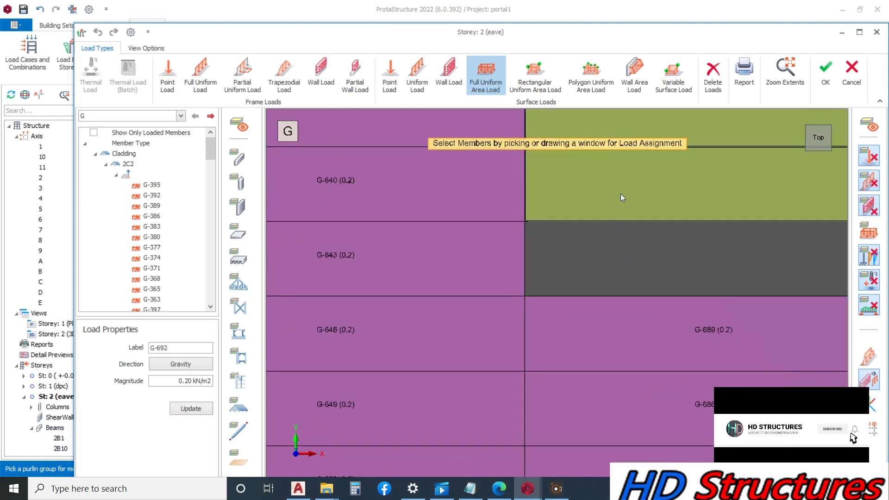
{"action": "left_click", "coordinate": [621, 193]}
{"action": "scroll", "coordinate": [618, 335], "scroll_direction": "down", "scroll_amount": 3}
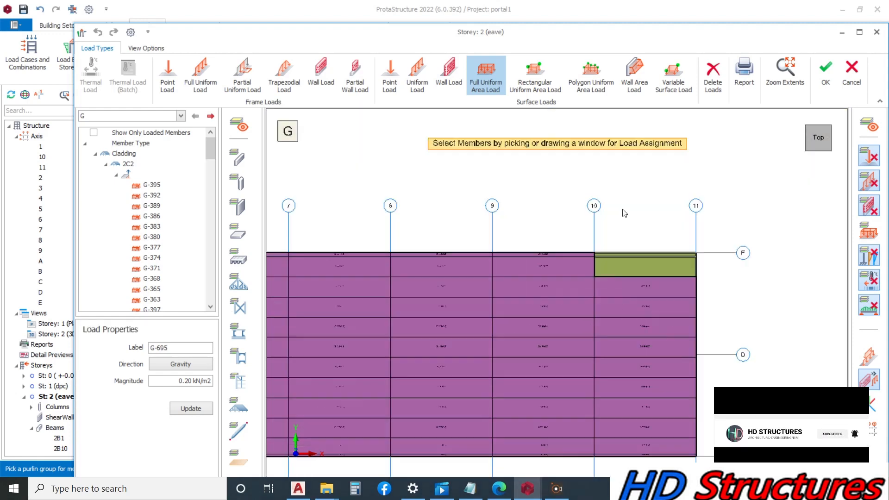
{"action": "left_click", "coordinate": [618, 268]}
{"action": "scroll", "coordinate": [618, 268], "scroll_direction": "up", "scroll_amount": 3}
{"action": "left_click", "coordinate": [608, 222]}
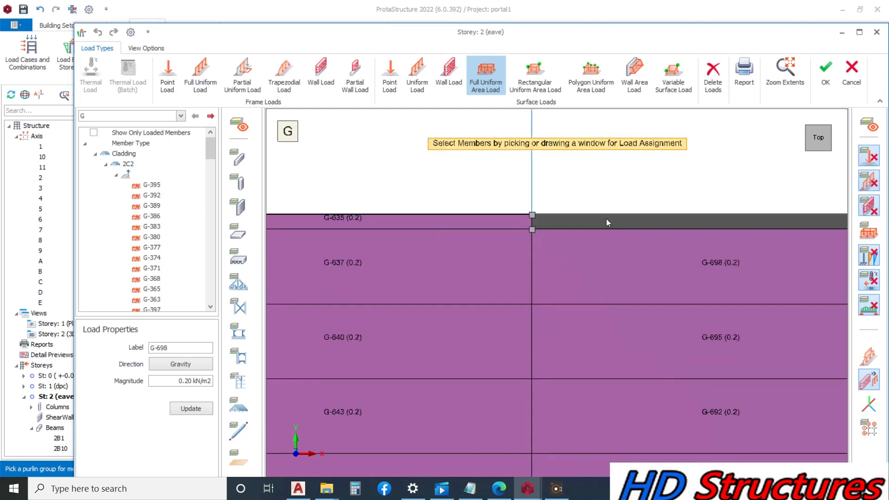
Step: Clear the member filter on cladding 2C2 to show the whole building in 3D with its loaded roof
{"action": "scroll", "coordinate": [648, 199], "scroll_direction": "down", "scroll_amount": 3}
{"action": "scroll", "coordinate": [667, 189], "scroll_direction": "down", "scroll_amount": 3}
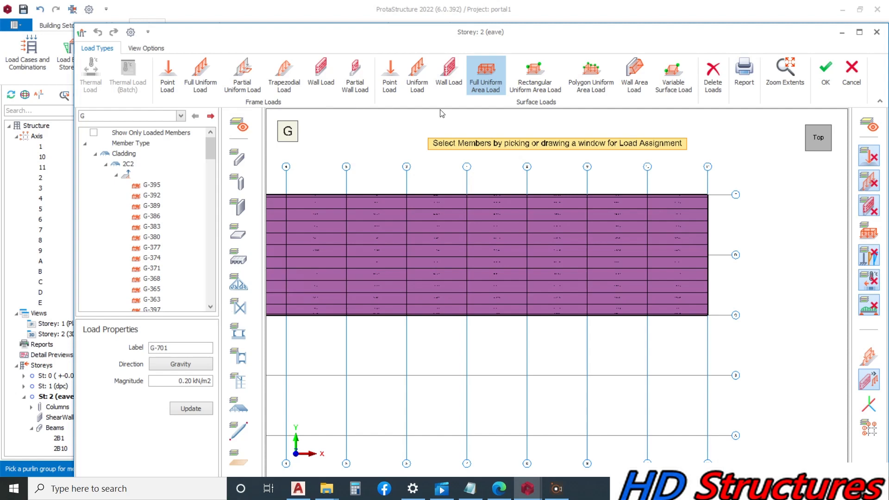
{"action": "left_click", "coordinate": [453, 215]}
{"action": "scroll", "coordinate": [477, 195], "scroll_direction": "down", "scroll_amount": 2}
{"action": "left_click", "coordinate": [336, 214]}
{"action": "middle_click_drag", "start_coordinate": [336, 211], "coordinate": [432, 125]}
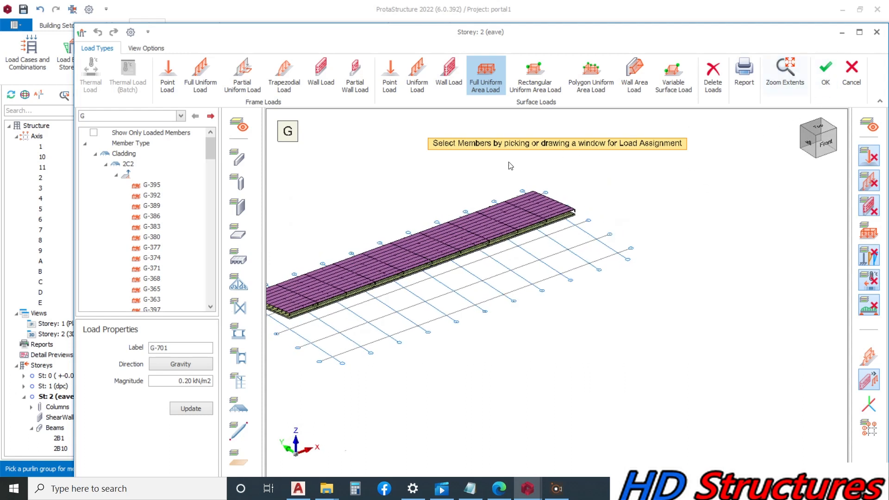
{"action": "left_click", "coordinate": [132, 154]}
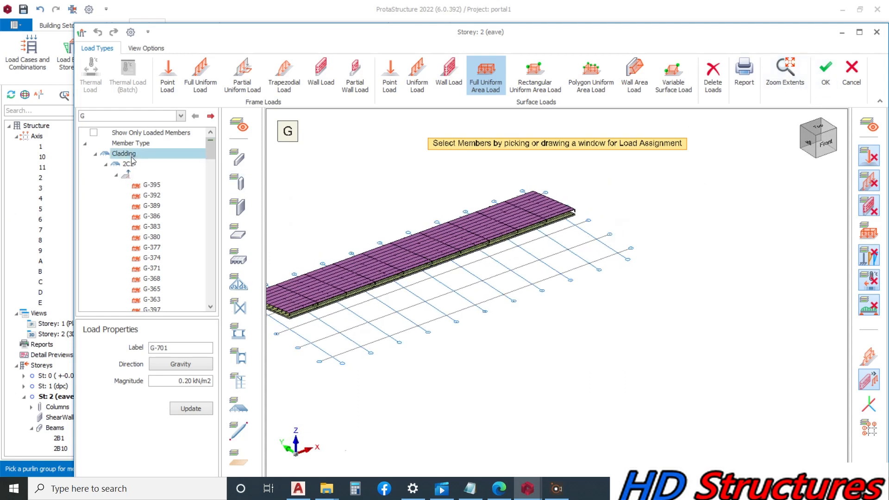
{"action": "right_click", "coordinate": [127, 164]}
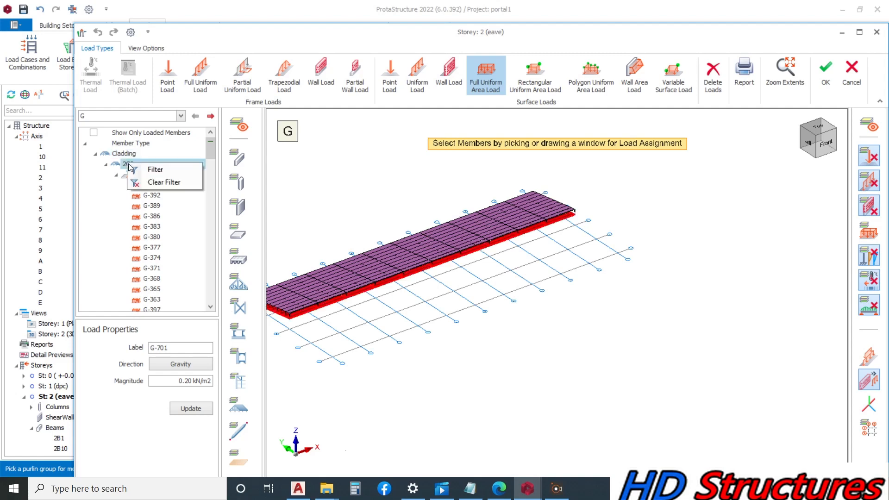
{"action": "left_click", "coordinate": [157, 182]}
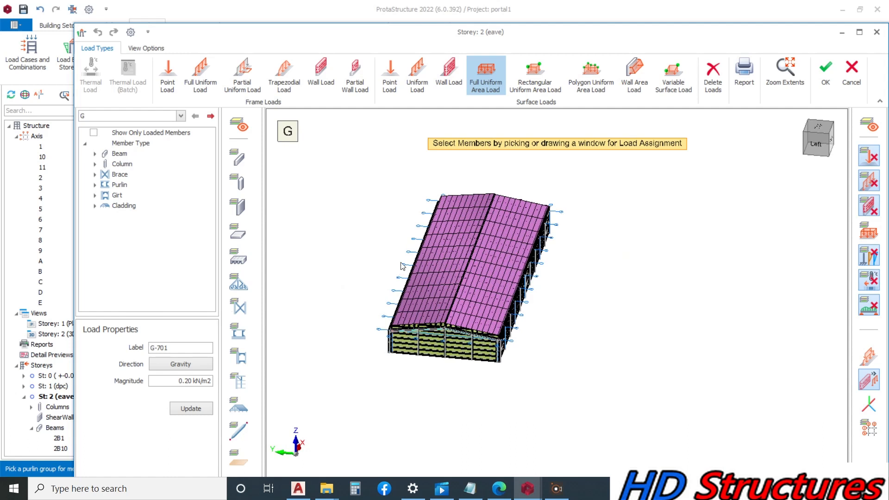
Step: Switch the displayed load case from G to Q and inspect the area loads on both roof slopes
{"action": "left_click", "coordinate": [181, 115]}
{"action": "key", "text": "Escape"}
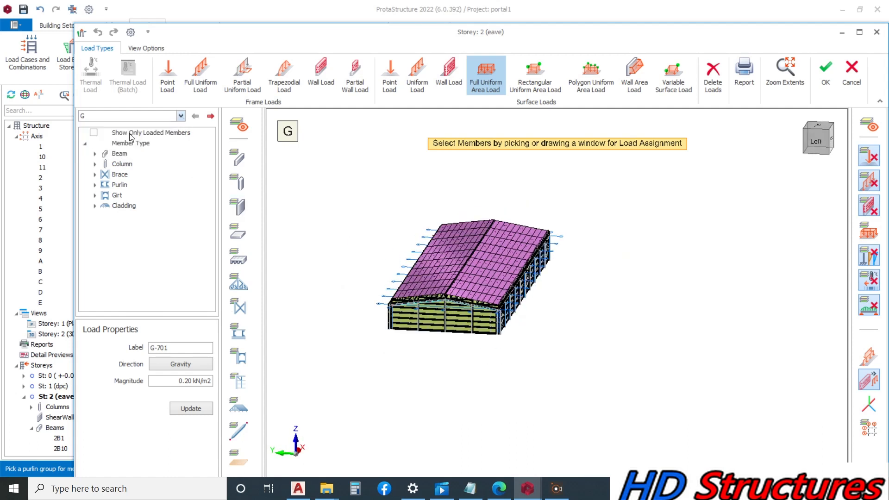
{"action": "key", "text": "Down"}
{"action": "scroll", "coordinate": [463, 276], "scroll_direction": "up", "scroll_amount": 5}
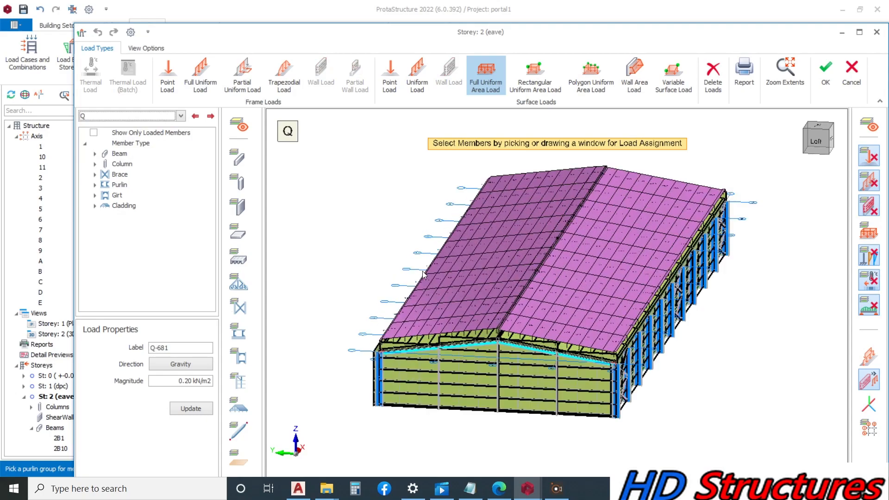
{"action": "scroll", "coordinate": [462, 276], "scroll_direction": "down", "scroll_amount": 2}
{"action": "scroll", "coordinate": [639, 379], "scroll_direction": "up", "scroll_amount": 3}
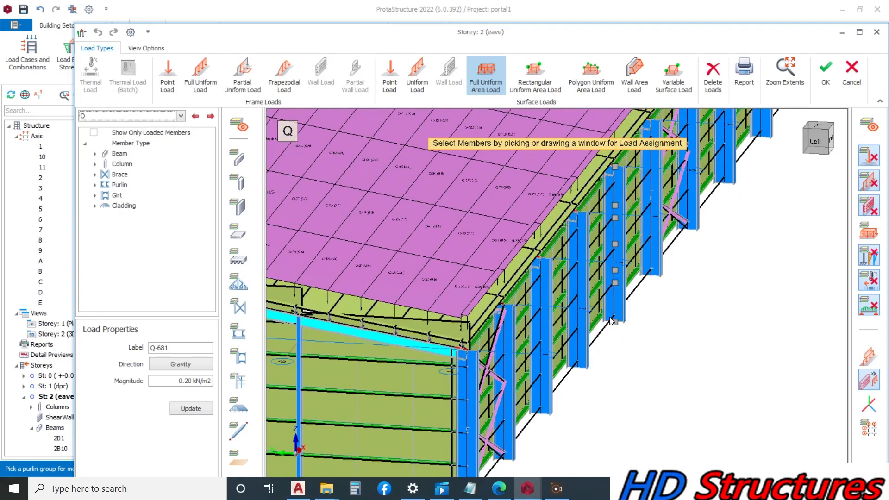
{"action": "scroll", "coordinate": [653, 328], "scroll_direction": "down", "scroll_amount": 5}
{"action": "mouse_move", "coordinate": [583, 303]}
{"action": "middle_mouse_down"}
{"action": "mouse_move", "coordinate": [579, 284]}
{"action": "mouse_move", "coordinate": [592, 296]}
{"action": "middle_mouse_up"}
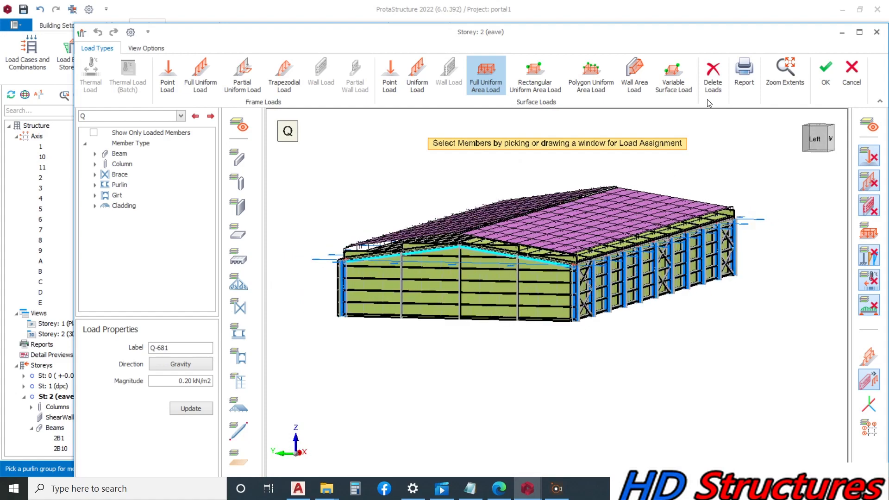
Step: Accept the load assignments for Storey 2 and return to the building's 3D view
{"action": "left_click", "coordinate": [824, 85]}
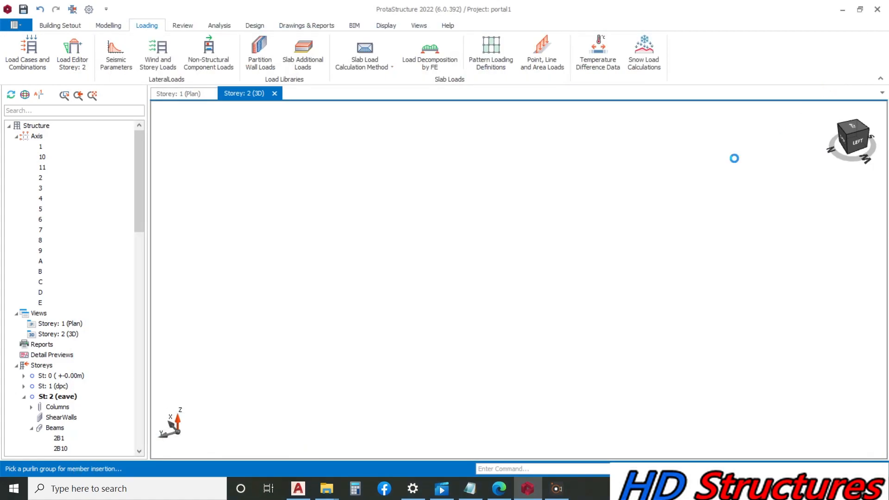
{"action": "scroll", "coordinate": [599, 240], "scroll_direction": "down", "scroll_amount": 2}
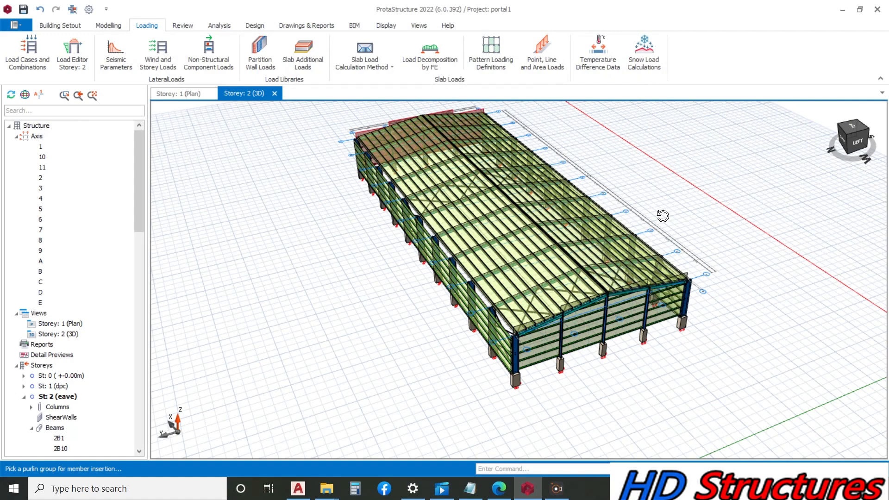
{"action": "scroll", "coordinate": [663, 215], "scroll_direction": "down", "scroll_amount": 1}
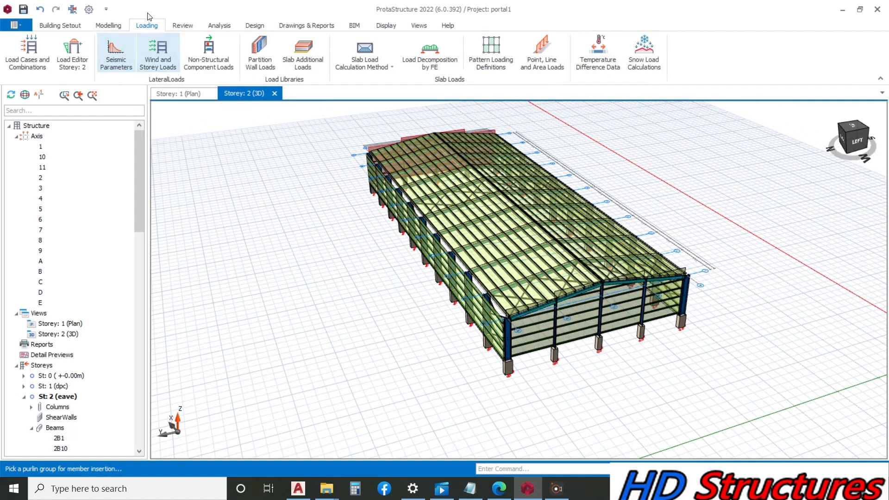
Step: Change the project's wind load code to BS6399-2 (1997) and accept deletion of the existing wind load calculations
{"action": "left_click", "coordinate": [89, 10]}
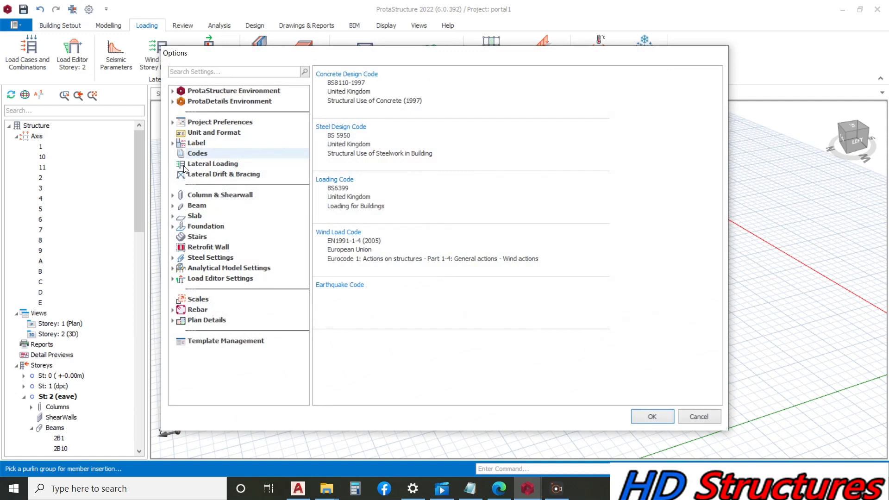
{"action": "left_click", "coordinate": [214, 153]}
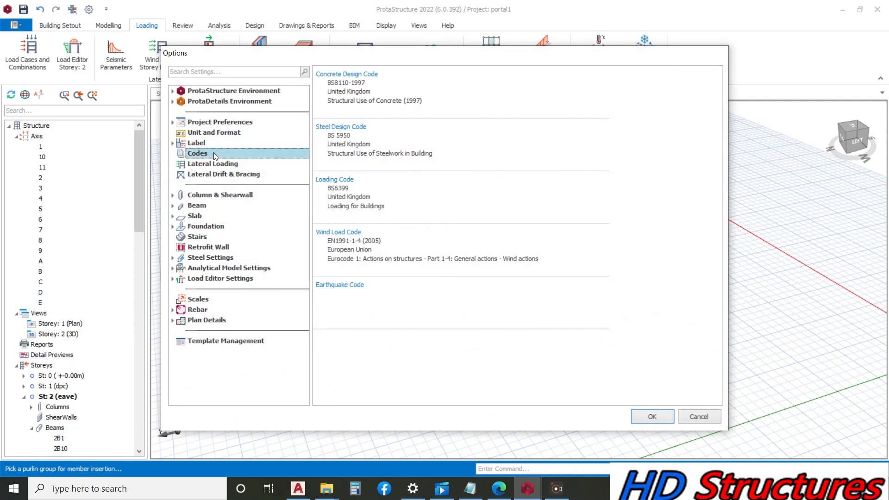
{"action": "double_click", "coordinate": [343, 245]}
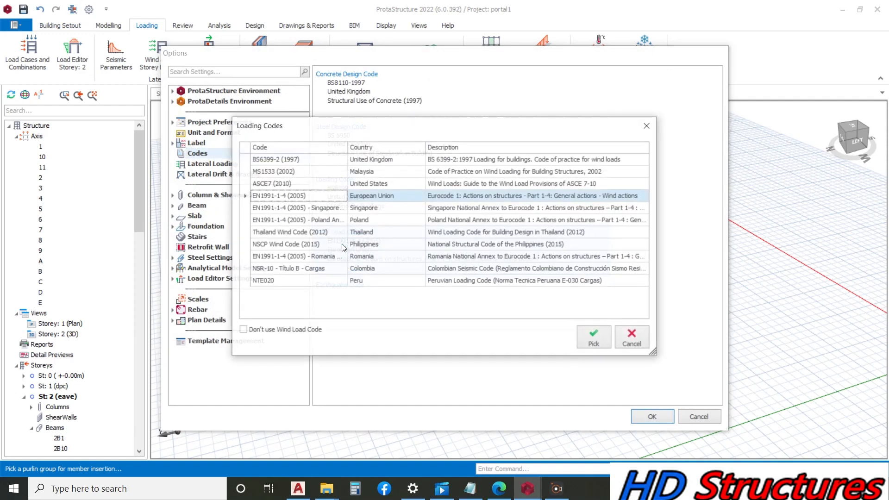
{"action": "left_click", "coordinate": [278, 161]}
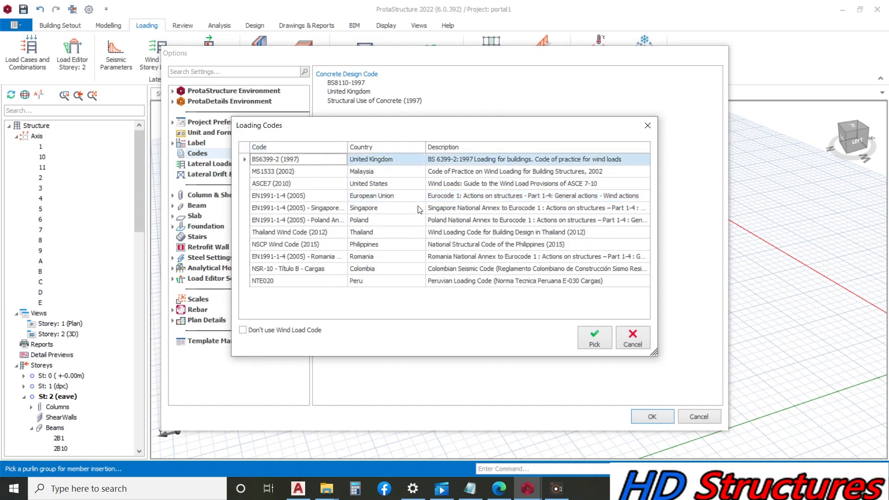
{"action": "left_click", "coordinate": [585, 340]}
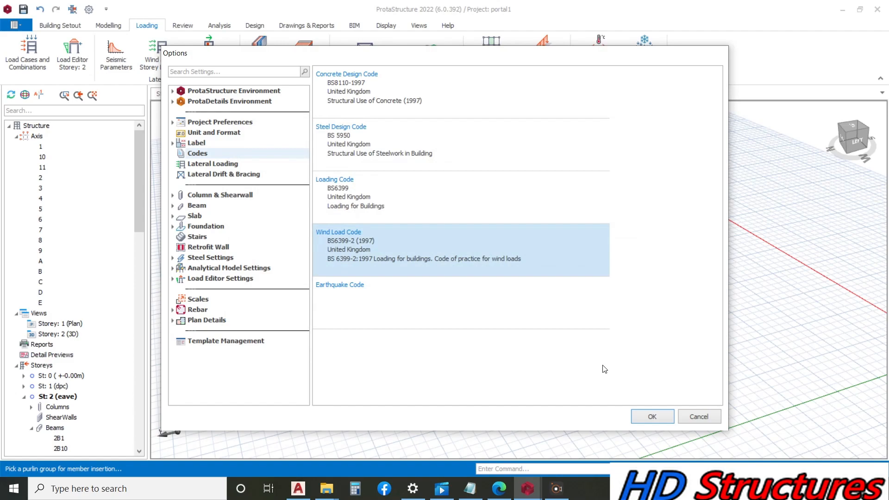
{"action": "left_click", "coordinate": [653, 416]}
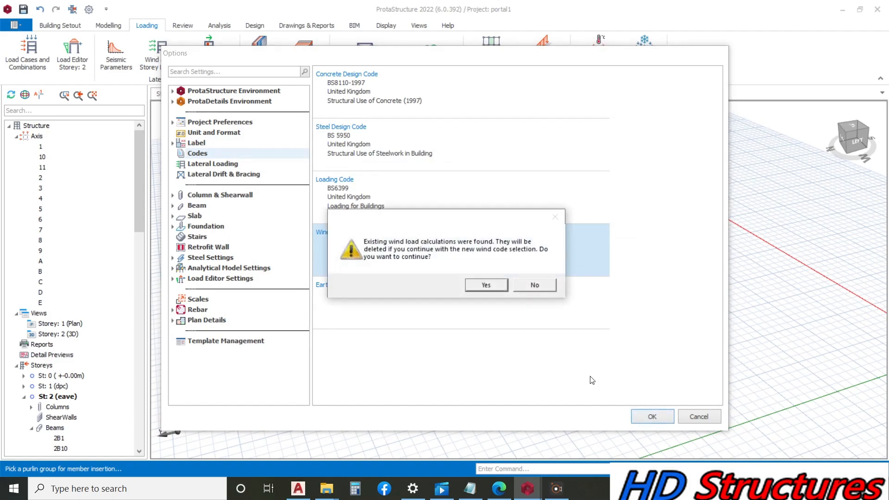
{"action": "left_click", "coordinate": [480, 287]}
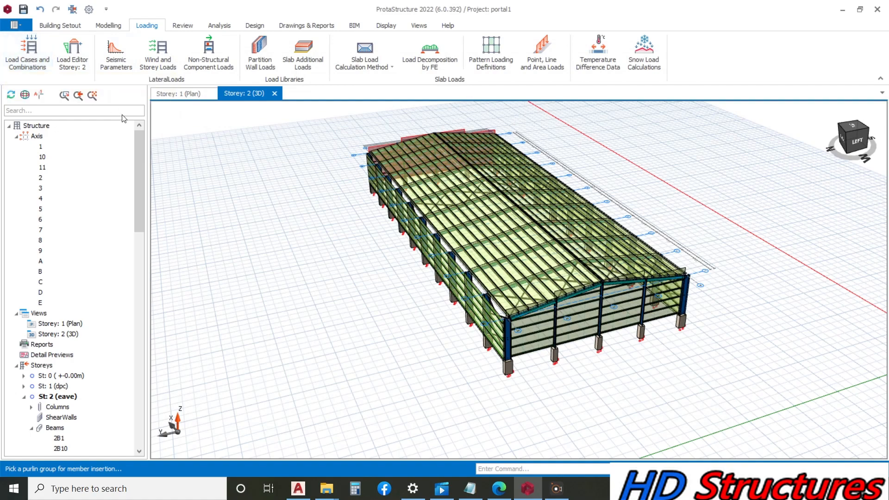
Step: Set the basic wind speed to 20.0 m/s in the wind load calculator, then apply it and accept the storey loads
{"action": "left_click", "coordinate": [160, 63]}
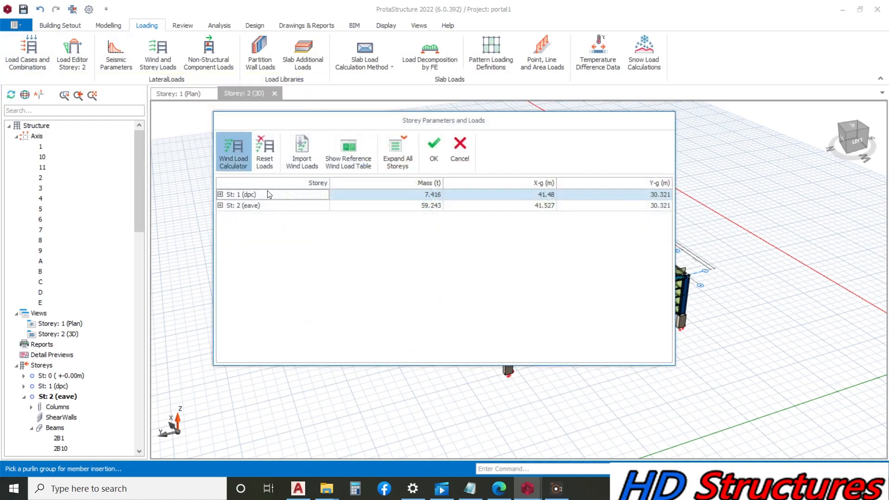
{"action": "left_click", "coordinate": [250, 168]}
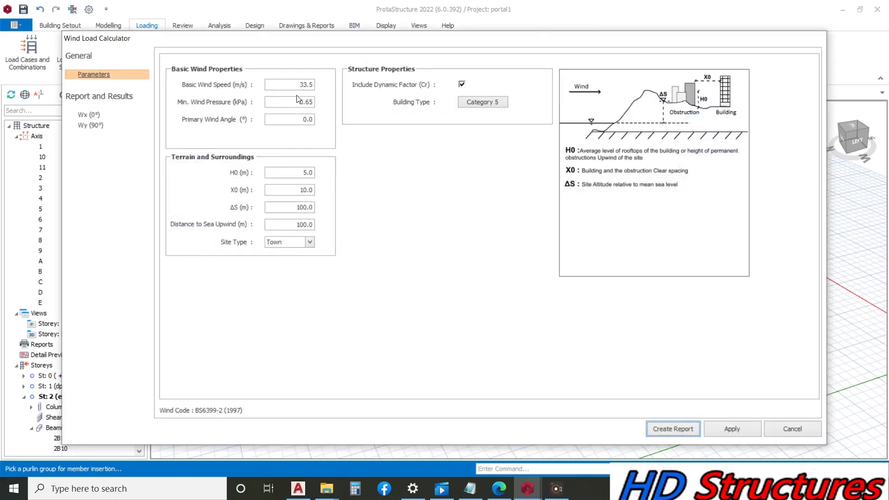
{"action": "left_click_drag", "start_coordinate": [297, 88], "coordinate": [324, 87]}
{"action": "type", "text": "20.0"}
{"action": "left_click", "coordinate": [742, 433]}
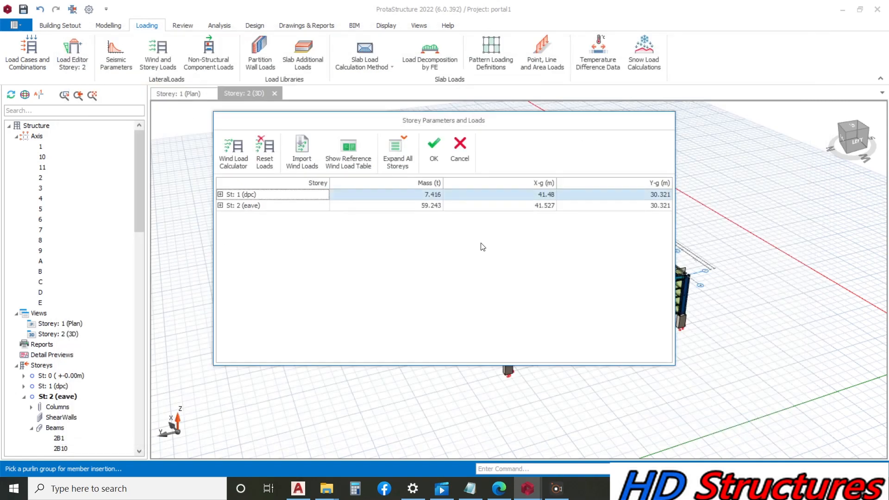
{"action": "left_click", "coordinate": [434, 160]}
Step: Run the building model check with all checks enabled for all storeys and close it
{"action": "middle_click_drag", "start_coordinate": [512, 238], "coordinate": [407, 233]}
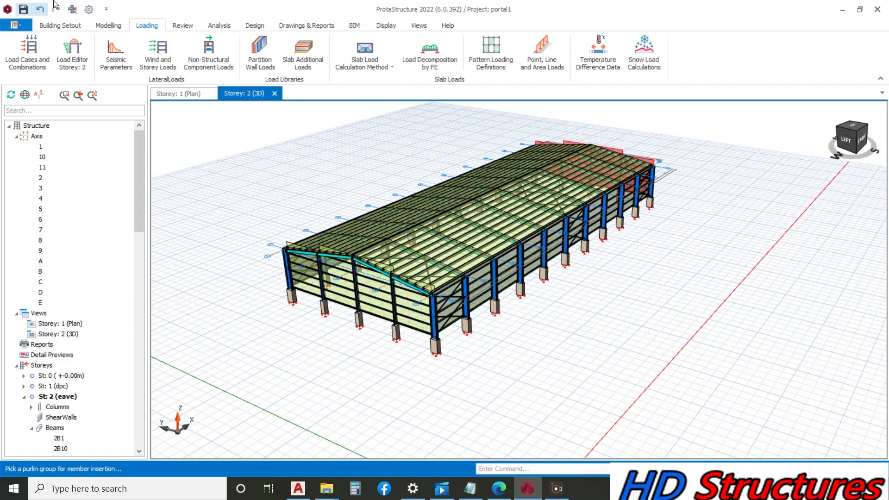
{"action": "left_click", "coordinate": [99, 27]}
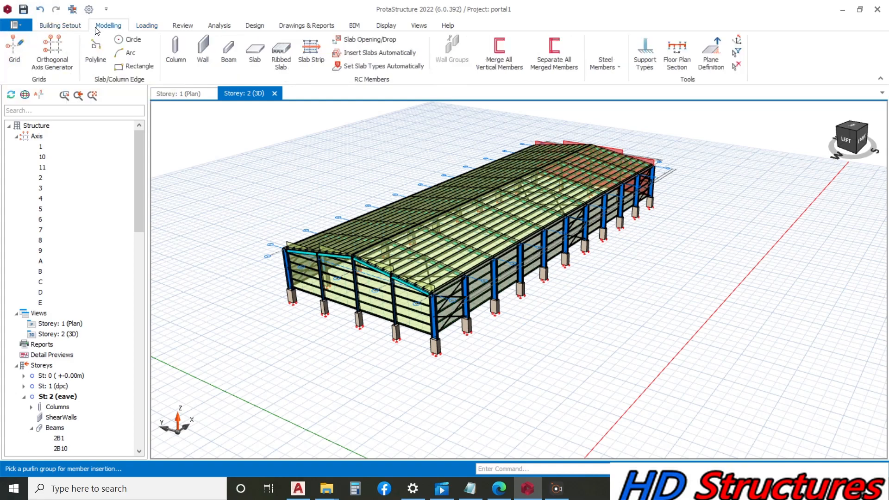
{"action": "left_click", "coordinate": [64, 26]}
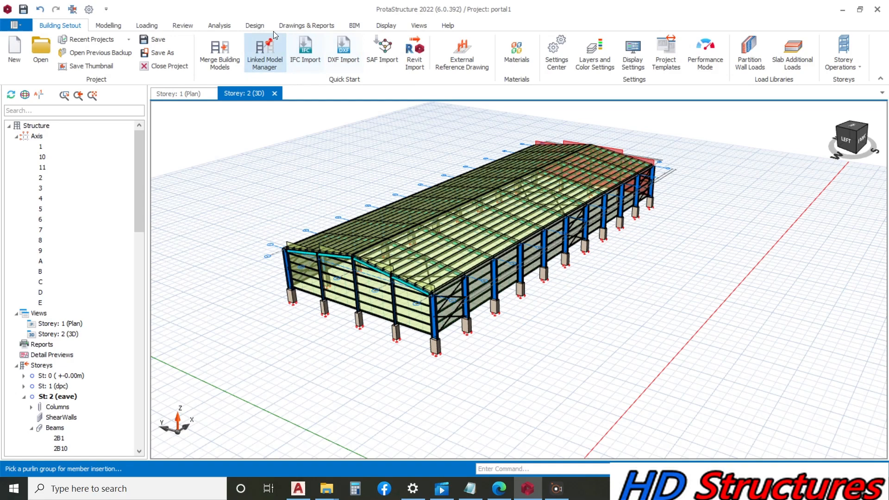
{"action": "left_click", "coordinate": [188, 28]}
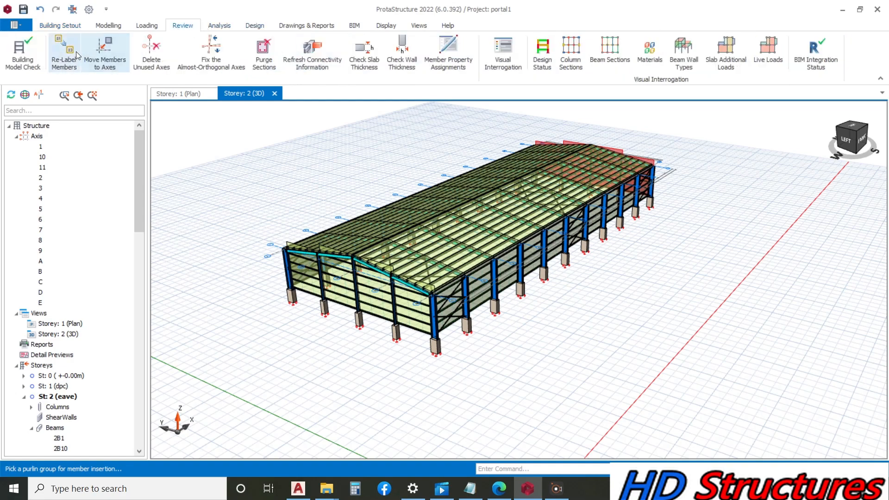
{"action": "left_click", "coordinate": [20, 52]}
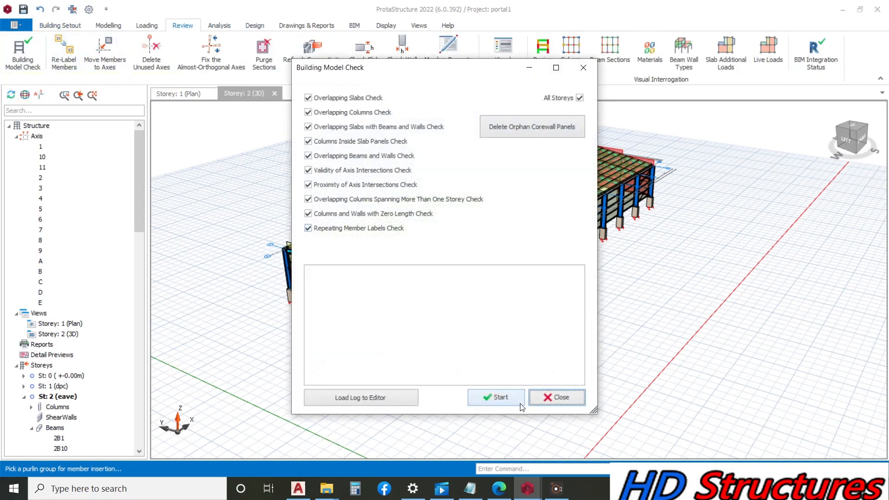
{"action": "left_click", "coordinate": [505, 396]}
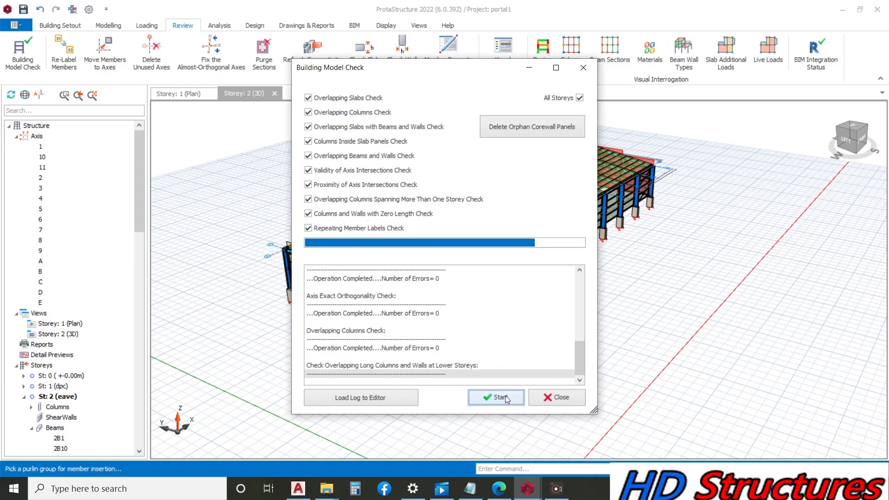
{"action": "left_click", "coordinate": [556, 402]}
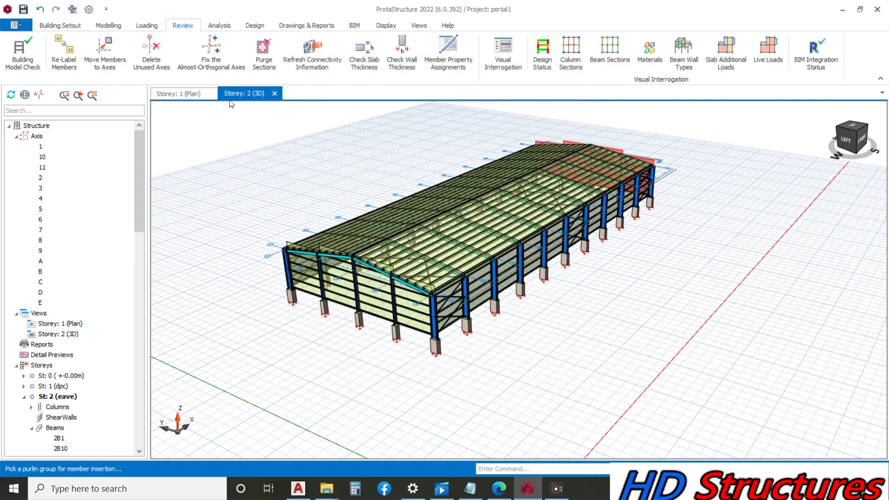
Step: Assign steel grade S275 to all steel member types in the default materials of the building analysis
{"action": "left_click", "coordinate": [219, 26]}
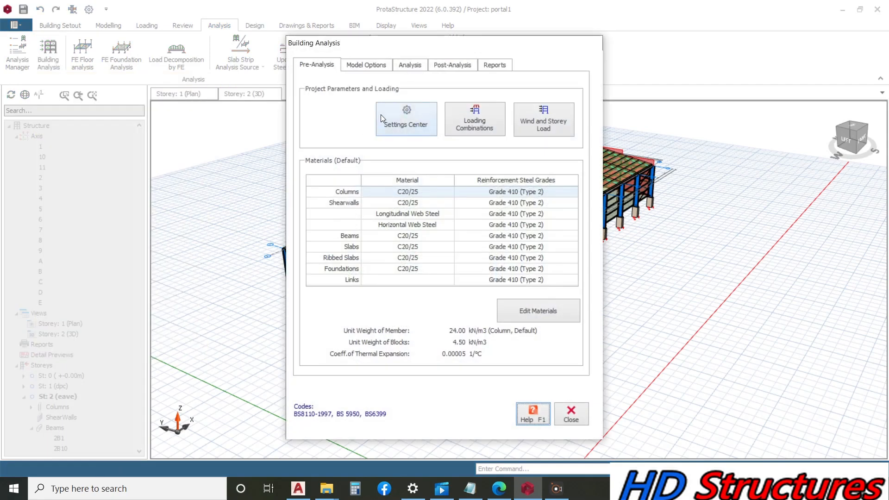
{"action": "left_click", "coordinate": [374, 67]}
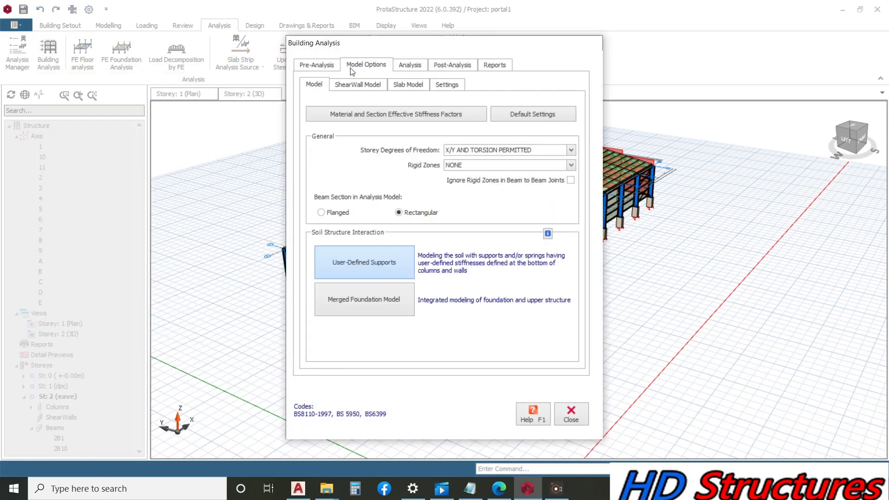
{"action": "left_click", "coordinate": [323, 67]}
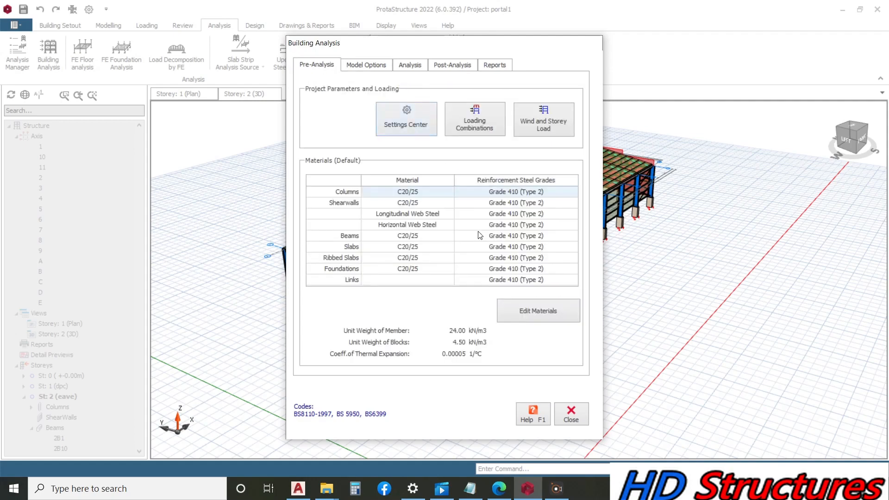
{"action": "left_click", "coordinate": [515, 313]}
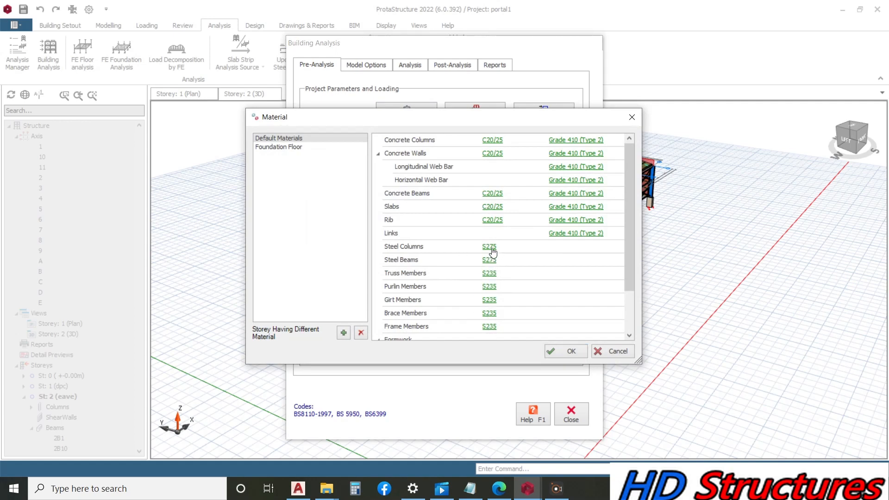
{"action": "left_click", "coordinate": [490, 247]}
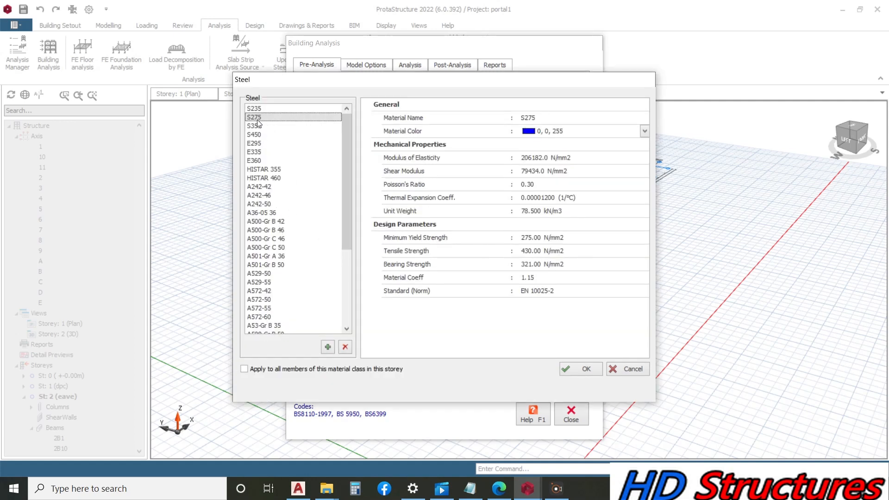
{"action": "left_click", "coordinate": [244, 369]}
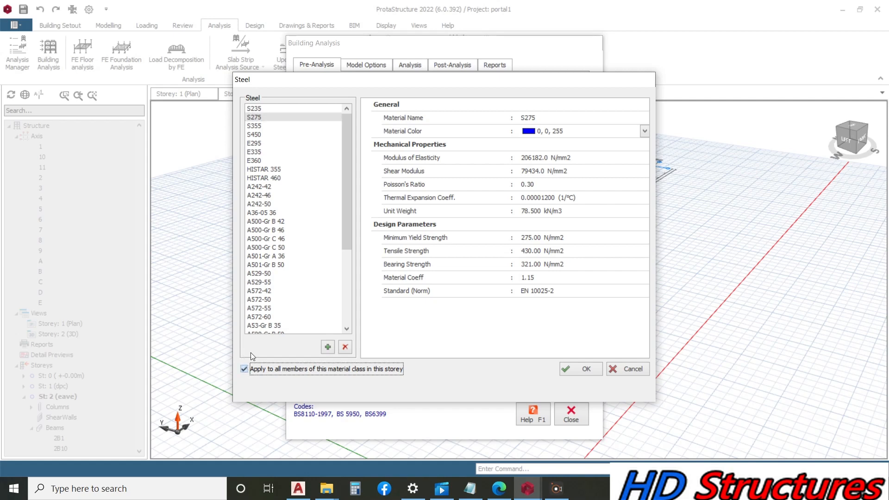
{"action": "left_click", "coordinate": [571, 369]}
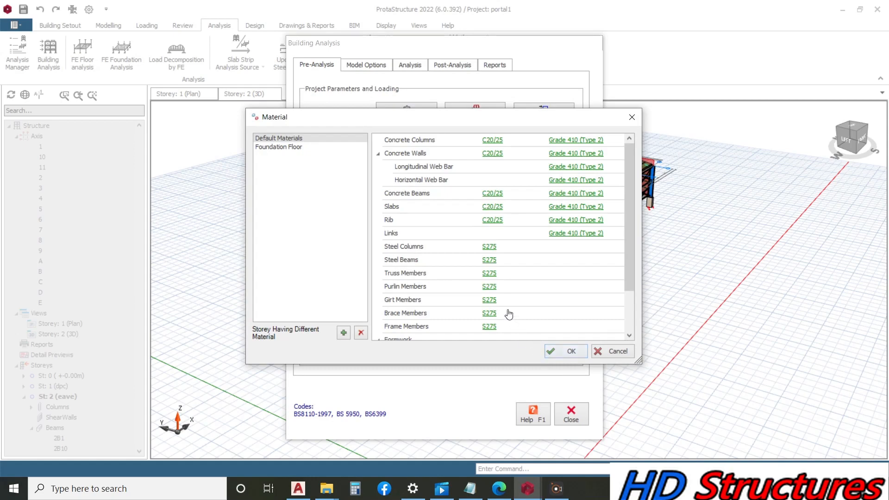
{"action": "scroll", "coordinate": [508, 314], "scroll_direction": "down", "scroll_amount": 2}
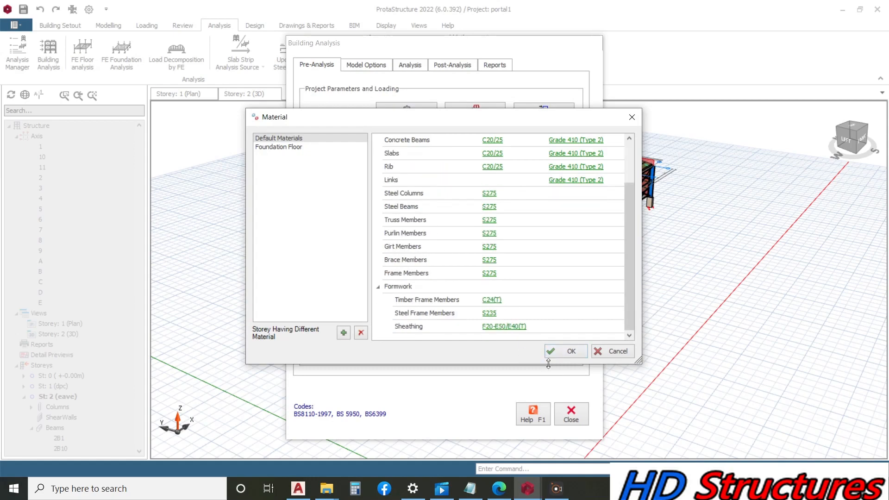
{"action": "left_click", "coordinate": [566, 351]}
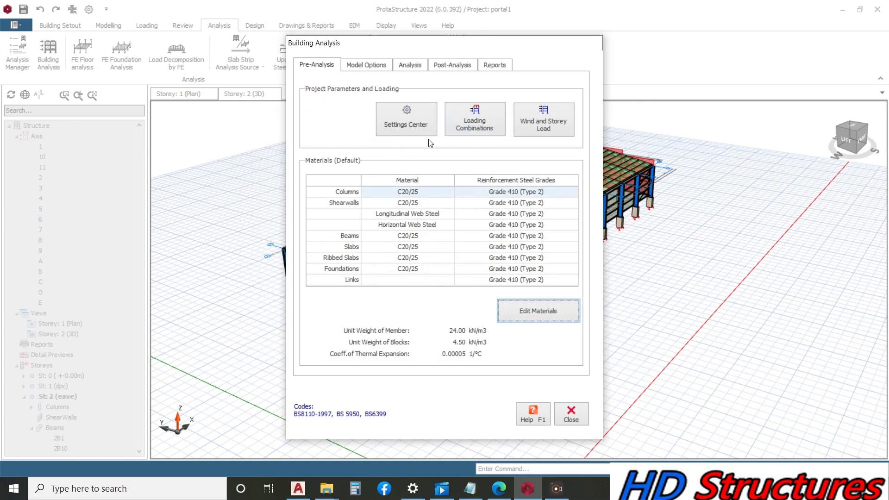
Step: Run the building analysis including the steel member design check and column/wall reinforcement design, and dismiss the storey drift report
{"action": "left_click", "coordinate": [409, 68]}
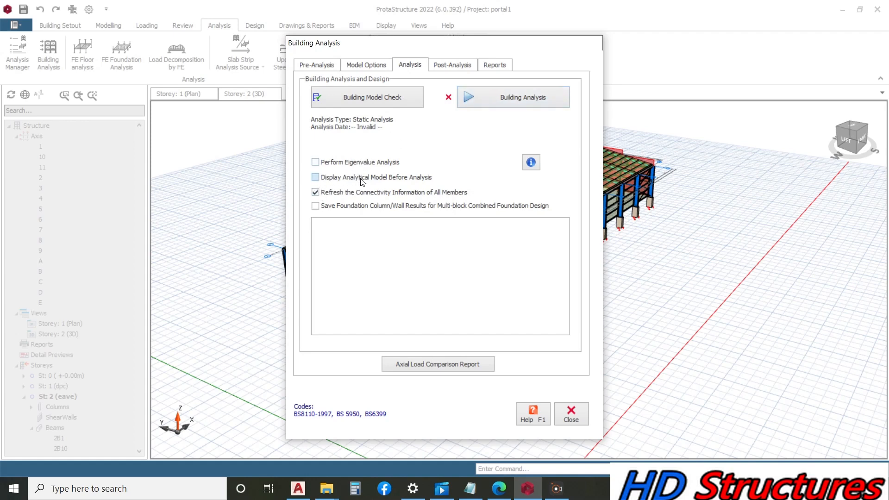
{"action": "left_click", "coordinate": [465, 99]}
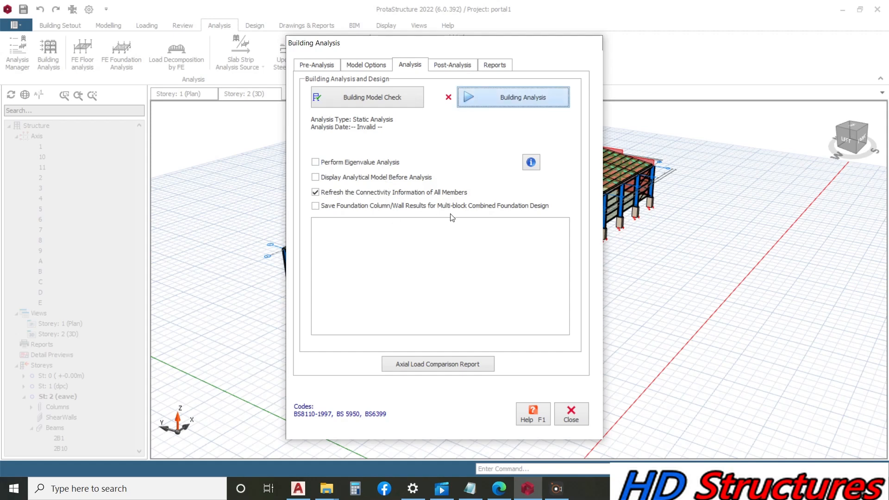
{"action": "left_click", "coordinate": [462, 104]}
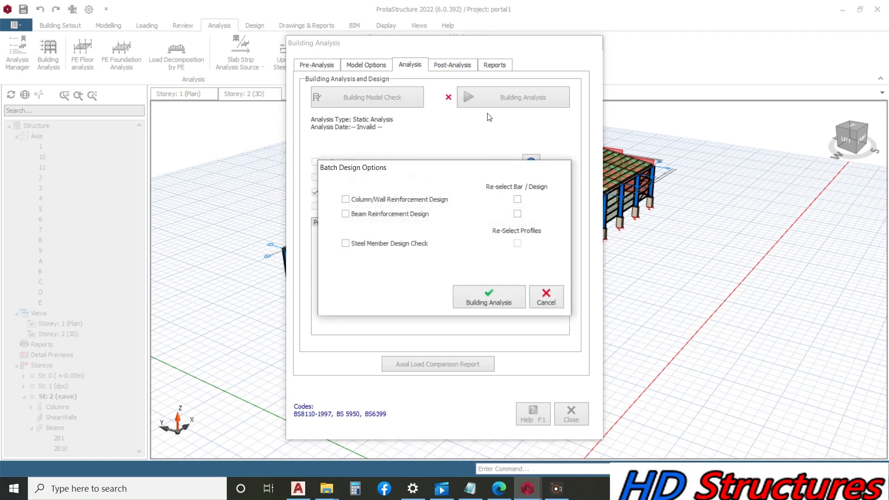
{"action": "left_click", "coordinate": [351, 246]}
{"action": "left_click", "coordinate": [350, 200]}
{"action": "left_click", "coordinate": [485, 301]}
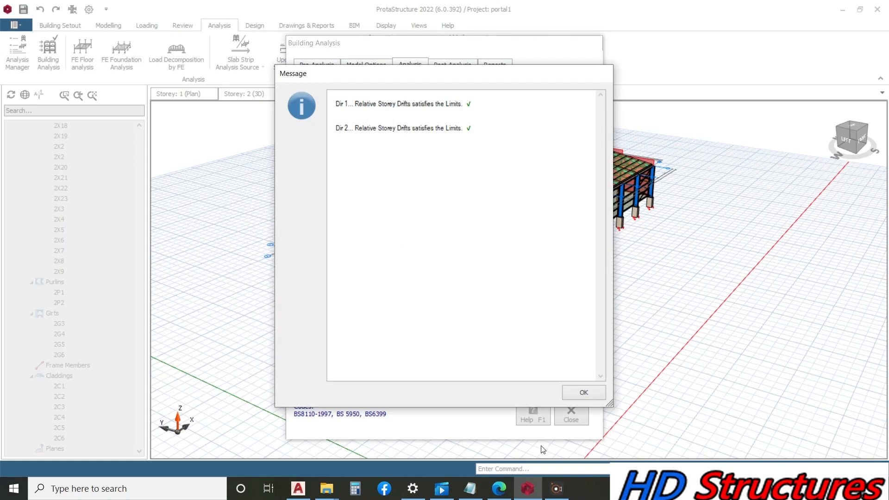
{"action": "left_click", "coordinate": [583, 393]}
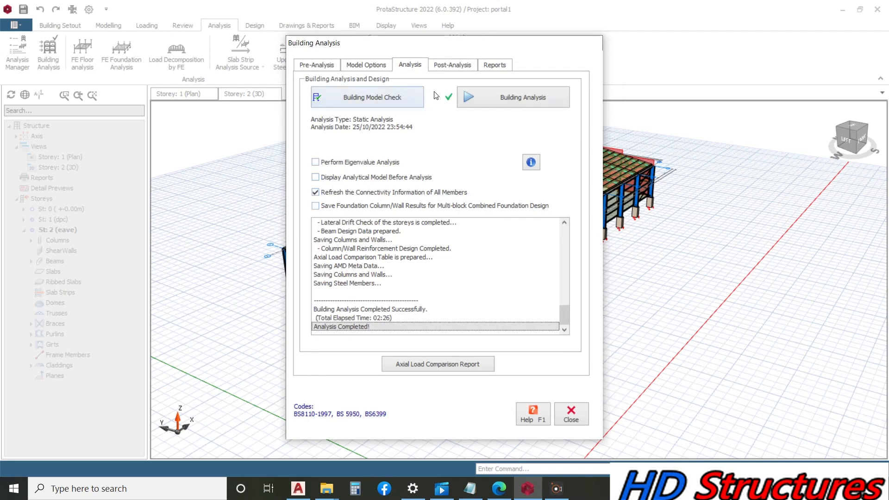
Step: Display the analytical model and examine the frame's resultant displacements under dead load G, including from the Left view
{"action": "left_click", "coordinate": [444, 70]}
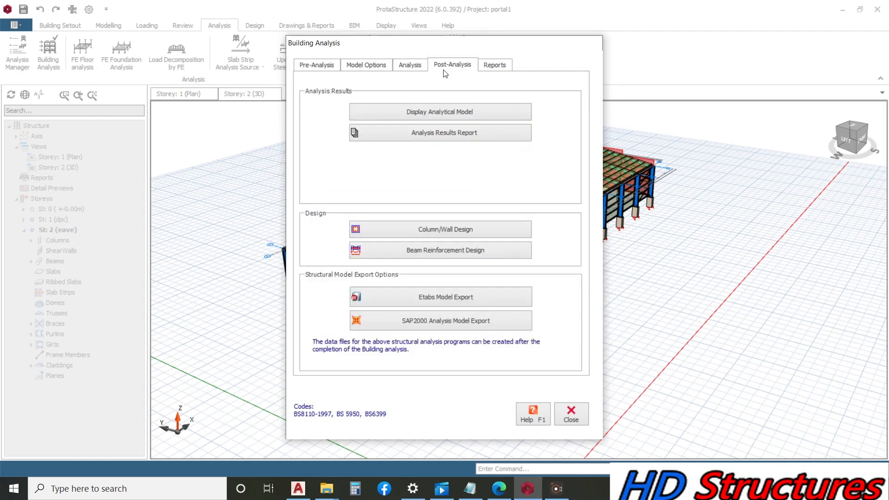
{"action": "left_click", "coordinate": [440, 116]}
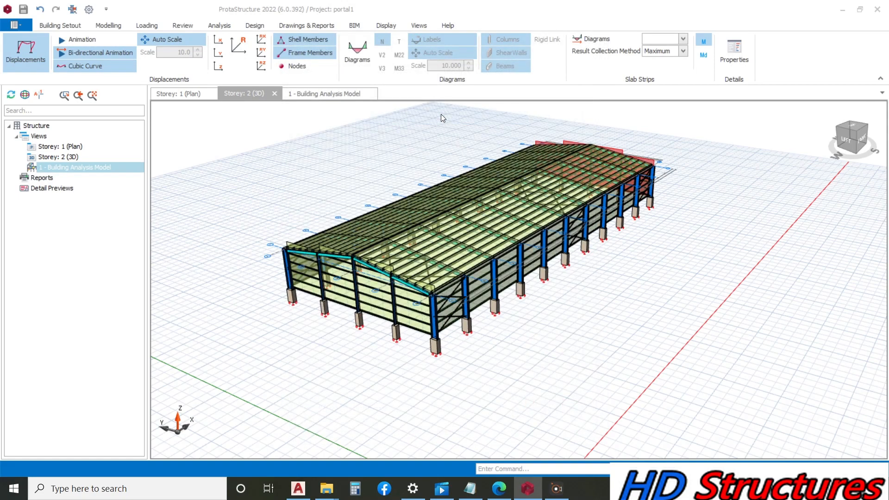
{"action": "middle_click_drag", "start_coordinate": [468, 191], "coordinate": [569, 217]}
{"action": "scroll", "coordinate": [371, 396], "scroll_direction": "up", "scroll_amount": 2}
{"action": "scroll", "coordinate": [440, 345], "scroll_direction": "up", "scroll_amount": 5}
{"action": "scroll", "coordinate": [440, 334], "scroll_direction": "down", "scroll_amount": 5}
{"action": "scroll", "coordinate": [516, 294], "scroll_direction": "up", "scroll_amount": 4}
{"action": "scroll", "coordinate": [465, 290], "scroll_direction": "up", "scroll_amount": 3}
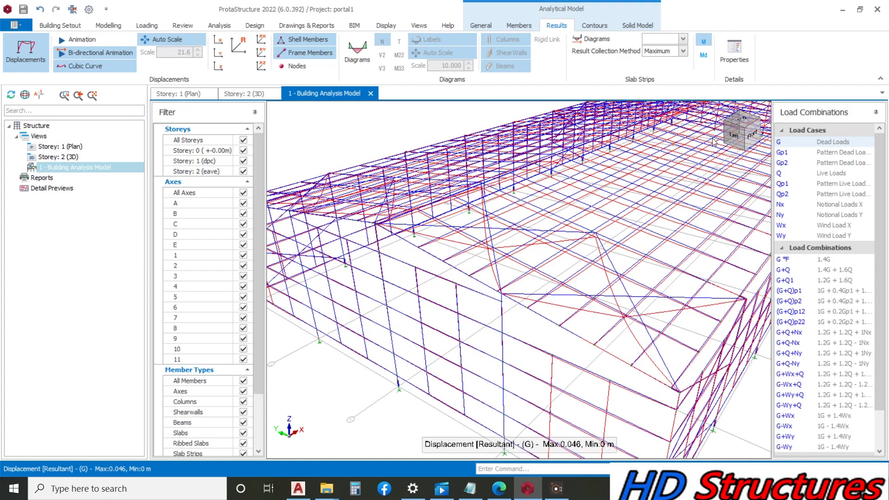
{"action": "left_click", "coordinate": [732, 138]}
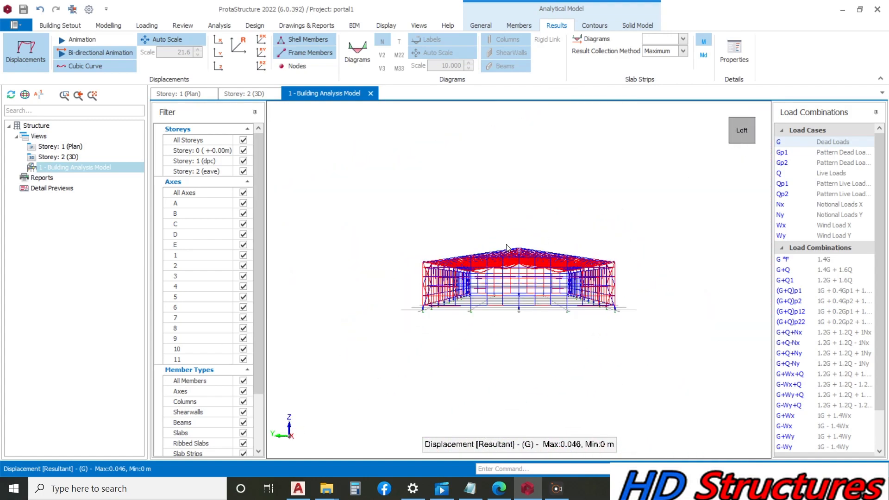
Step: Examine the member force diagrams on the analytical model for the combined dead and live loads, and turn the diagrams off
{"action": "scroll", "coordinate": [507, 245], "scroll_direction": "up", "scroll_amount": 5}
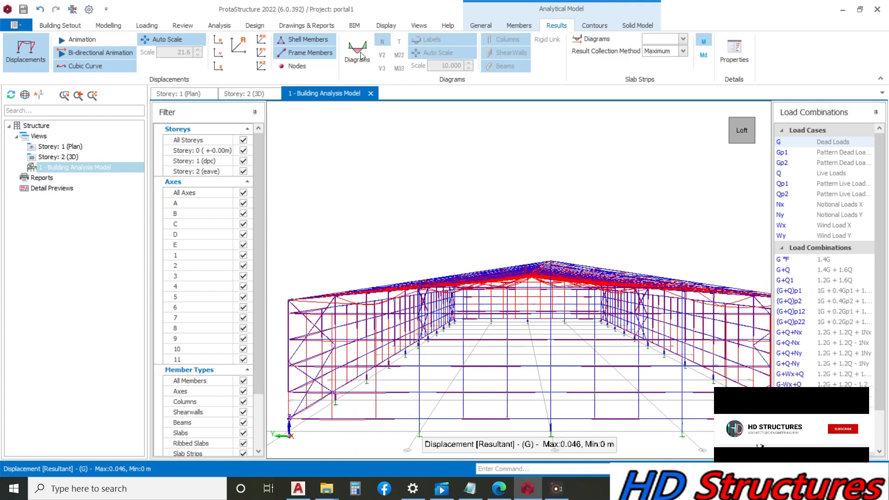
{"action": "left_click", "coordinate": [357, 55]}
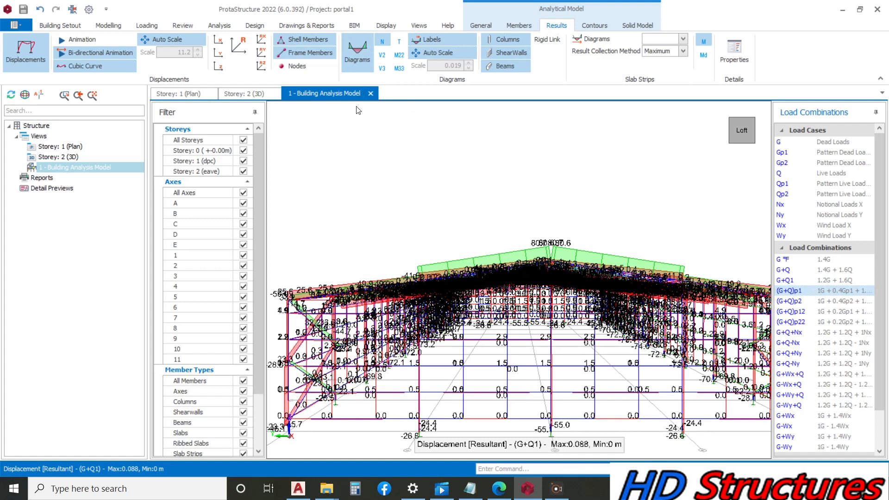
{"action": "left_click", "coordinate": [363, 59]}
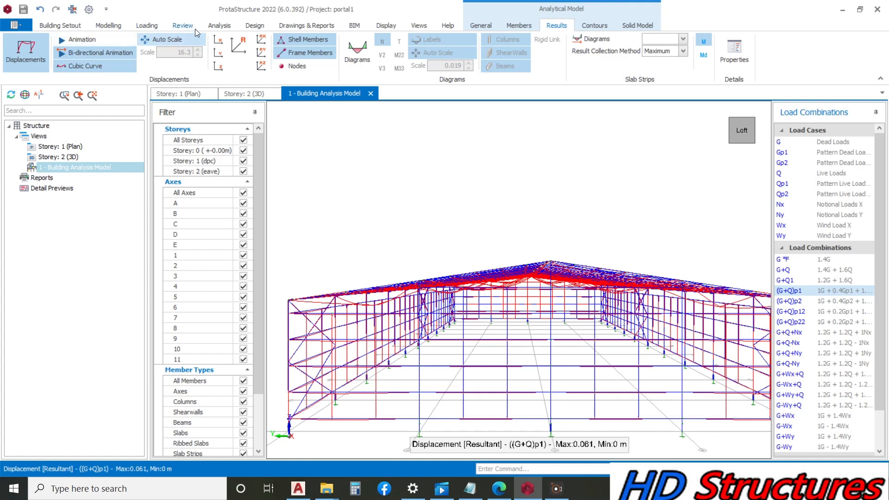
Step: Return to the Storey: 2 3D view and color the members by their design status
{"action": "left_click", "coordinate": [242, 93]}
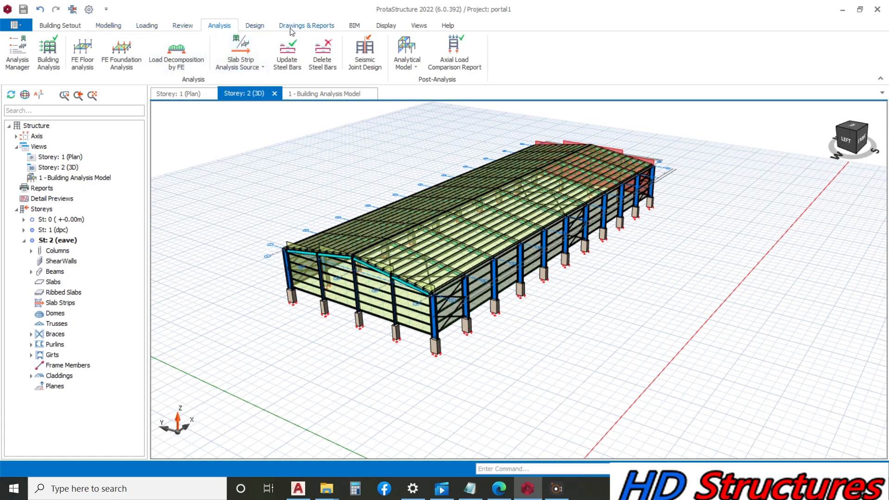
{"action": "left_click", "coordinate": [419, 28]}
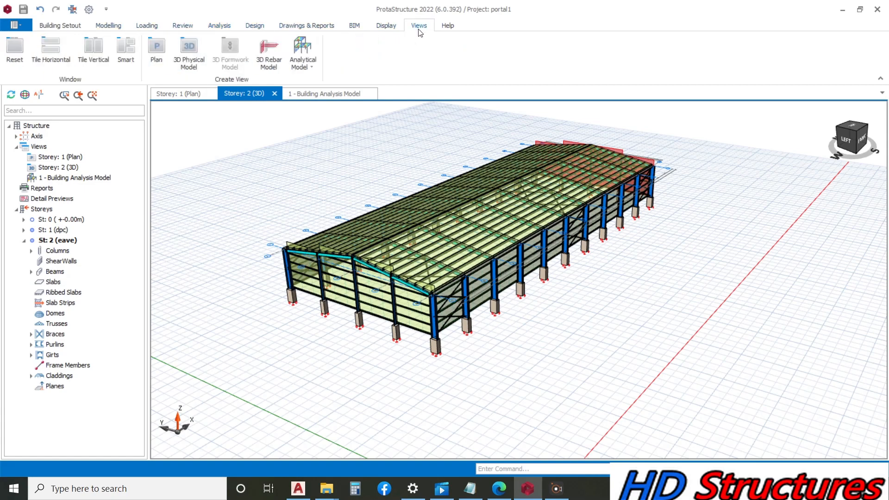
{"action": "left_click", "coordinate": [385, 28]}
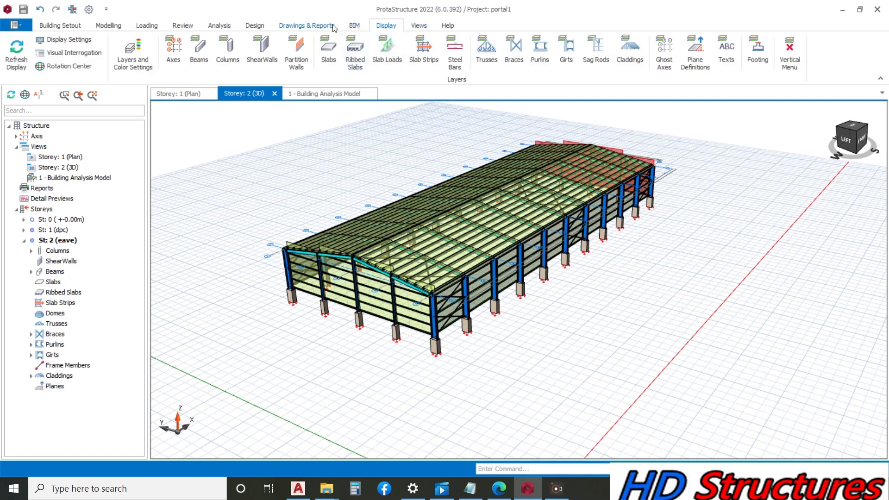
{"action": "left_click", "coordinate": [183, 27]}
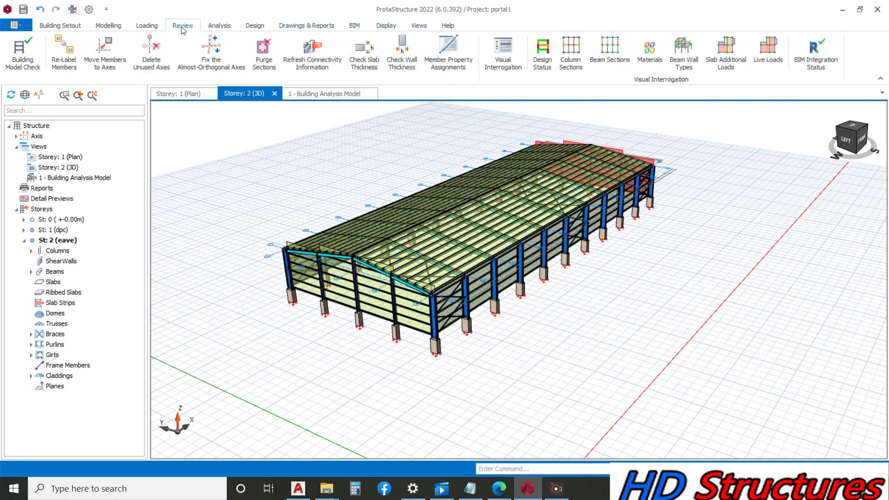
{"action": "left_click", "coordinate": [543, 68]}
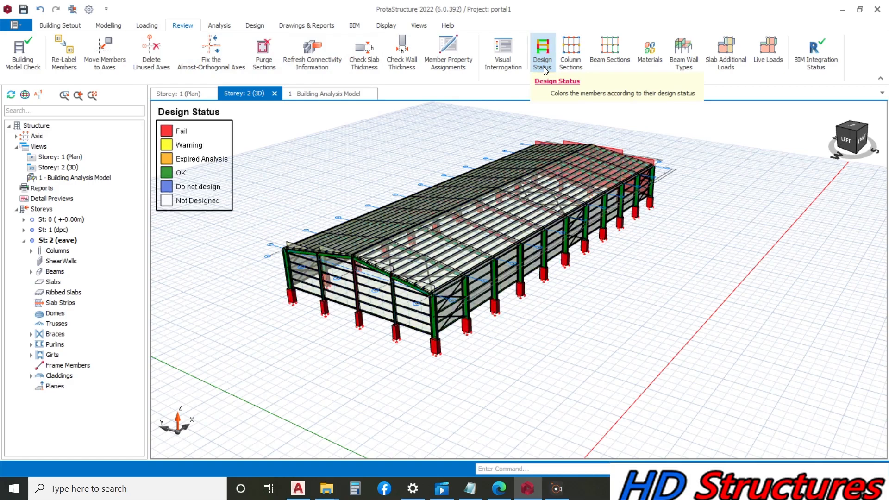
Step: Examine the design status colors of the columns, rafters and foundation stubs around the whole frame
{"action": "middle_click_drag", "start_coordinate": [473, 207], "coordinate": [520, 227]}
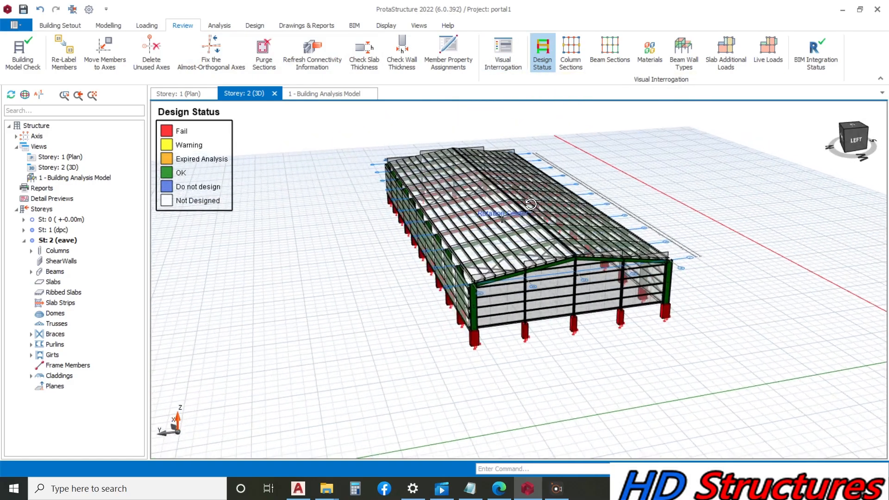
{"action": "scroll", "coordinate": [545, 255], "scroll_direction": "up", "scroll_amount": 5}
{"action": "middle_click_drag", "start_coordinate": [544, 255], "coordinate": [476, 250]}
{"action": "scroll", "coordinate": [493, 219], "scroll_direction": "down", "scroll_amount": 4}
{"action": "middle_click_drag", "start_coordinate": [532, 175], "coordinate": [586, 202]}
{"action": "scroll", "coordinate": [646, 260], "scroll_direction": "up", "scroll_amount": 5}
{"action": "middle_click_drag", "start_coordinate": [681, 254], "coordinate": [642, 230]}
{"action": "scroll", "coordinate": [688, 204], "scroll_direction": "down", "scroll_amount": 3}
{"action": "scroll", "coordinate": [642, 231], "scroll_direction": "up", "scroll_amount": 3}
{"action": "middle_click_drag", "start_coordinate": [560, 283], "coordinate": [584, 265]}
Step: Review the steel member design checks of steel column 2C13 on the long side wall, including its combined forces check
{"action": "left_click", "coordinate": [562, 279]}
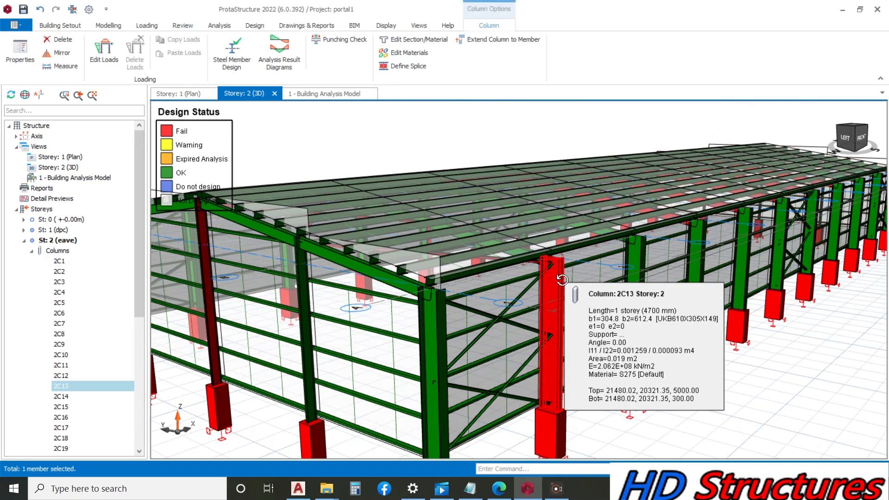
{"action": "right_click", "coordinate": [562, 279]}
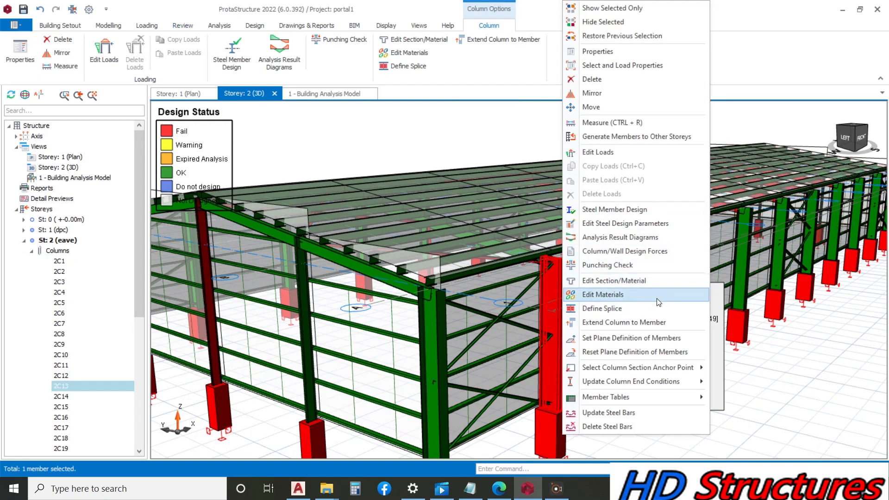
{"action": "left_click", "coordinate": [617, 209]}
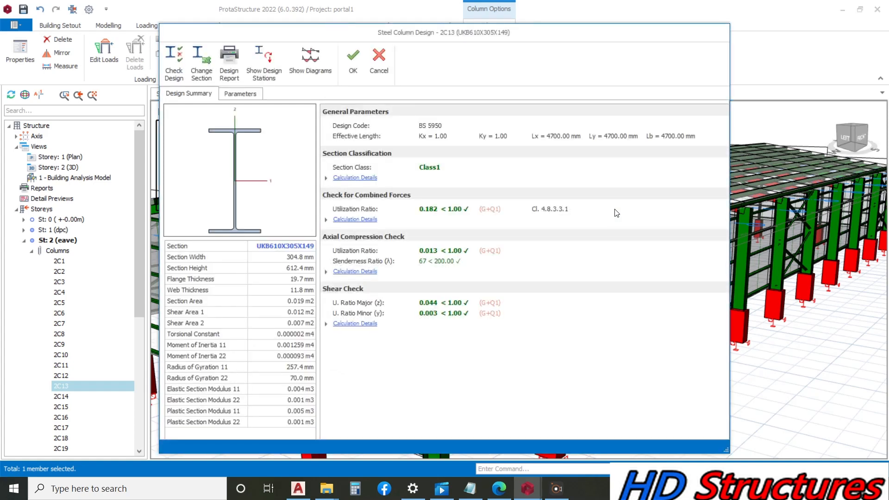
{"action": "left_click", "coordinate": [436, 213]}
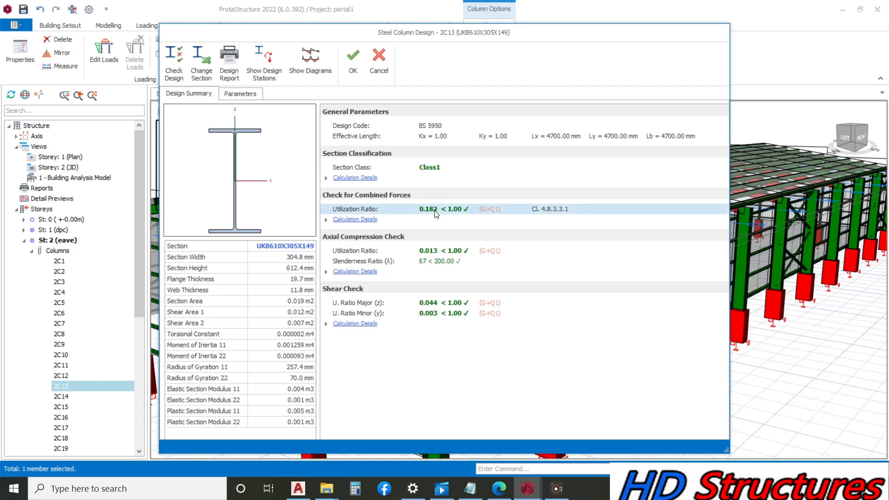
{"action": "left_click", "coordinate": [206, 64]}
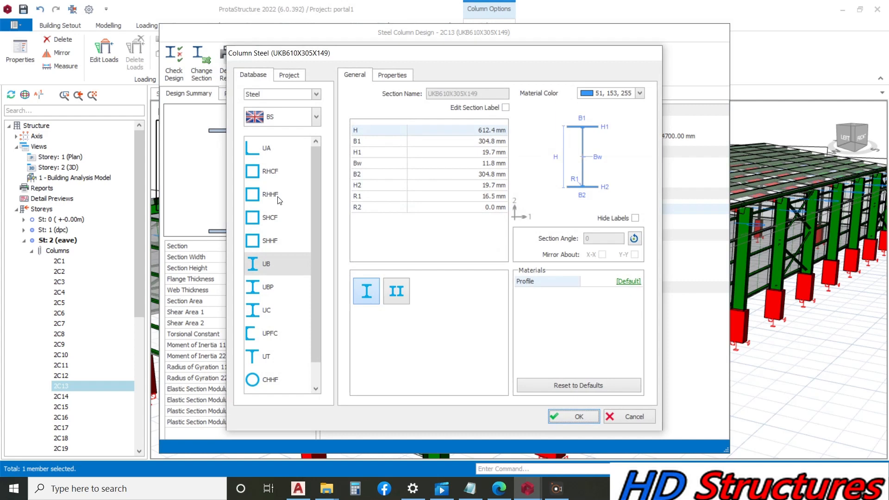
{"action": "left_click", "coordinate": [296, 262]}
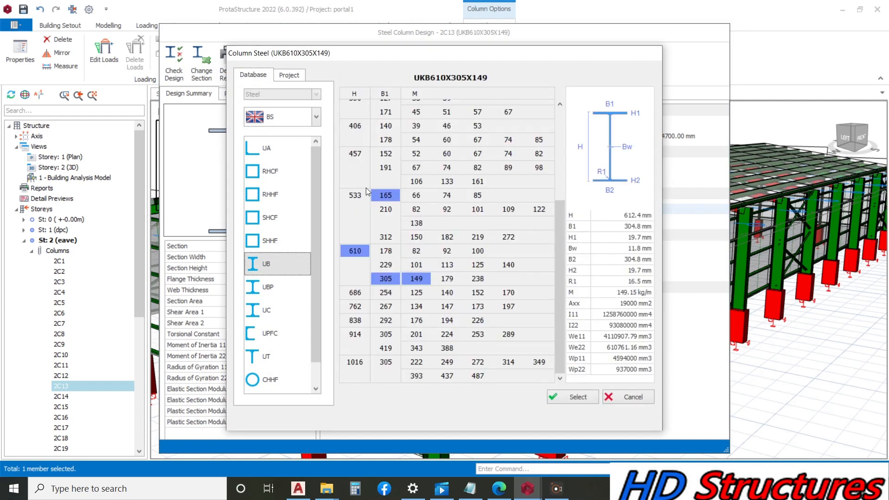
{"action": "left_click", "coordinate": [360, 155]}
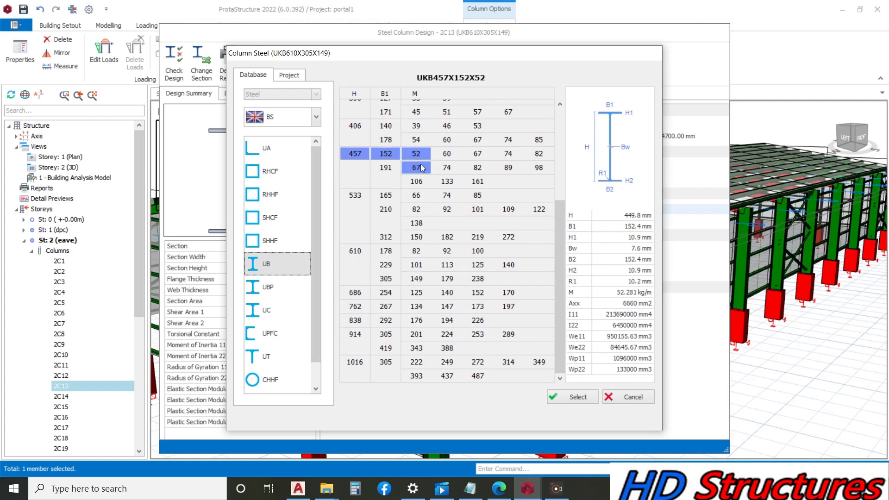
{"action": "scroll", "coordinate": [385, 137], "scroll_direction": "up", "scroll_amount": 4}
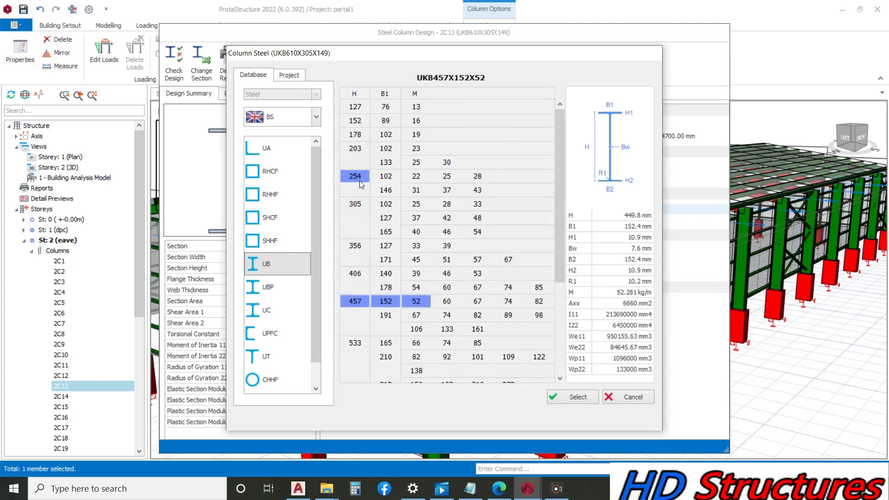
{"action": "left_click", "coordinate": [359, 180]}
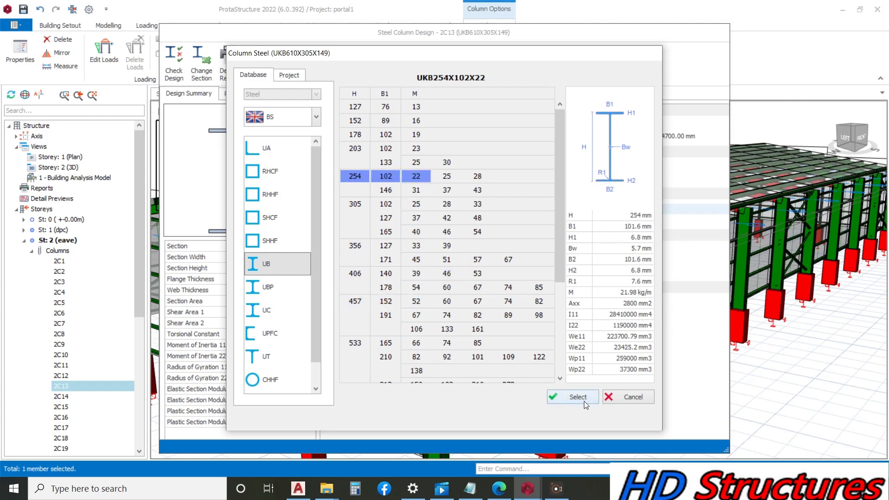
{"action": "left_click", "coordinate": [613, 399]}
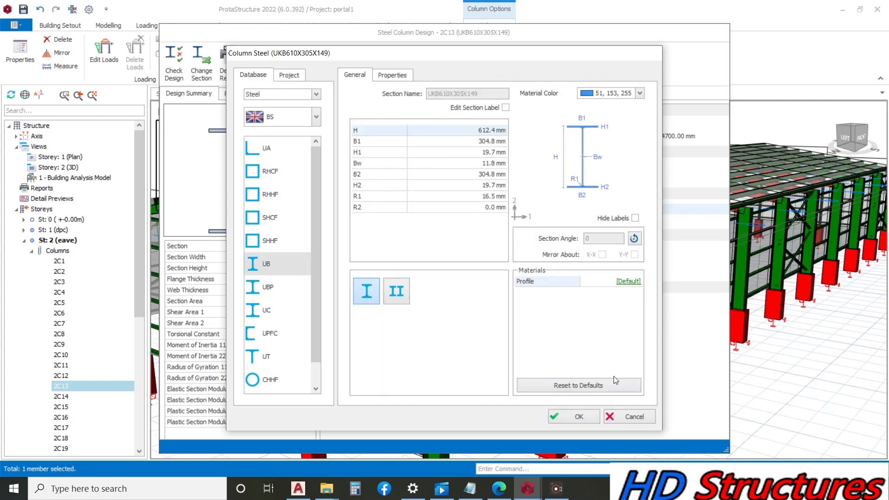
{"action": "left_click", "coordinate": [623, 416]}
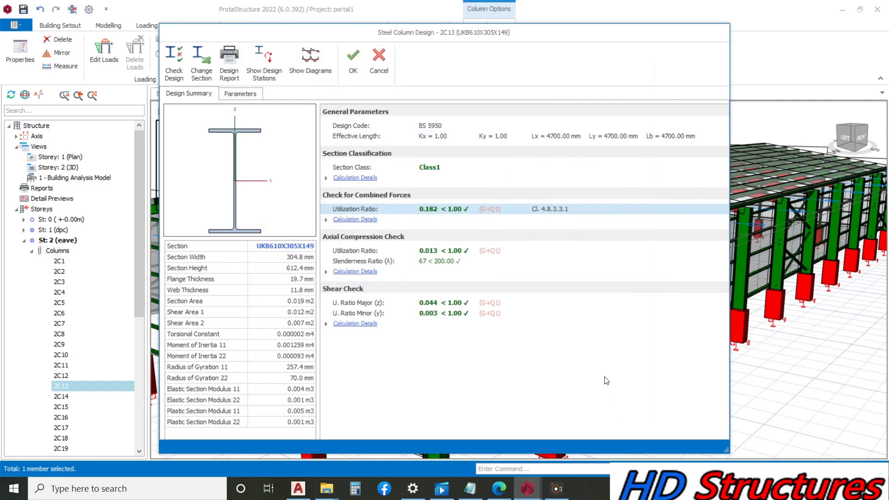
{"action": "left_click", "coordinate": [379, 62]}
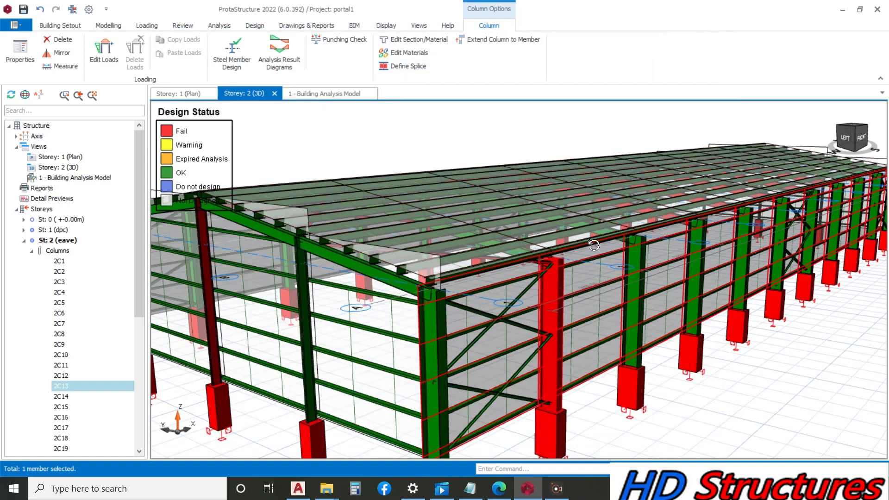
Step: Examine the failing roof rafters from beneath the roof for their design status
{"action": "middle_click_drag", "start_coordinate": [537, 206], "coordinate": [475, 228]}
{"action": "scroll", "coordinate": [518, 280], "scroll_direction": "up", "scroll_amount": 3}
{"action": "scroll", "coordinate": [433, 260], "scroll_direction": "up", "scroll_amount": 3}
{"action": "middle_click_drag", "start_coordinate": [432, 260], "coordinate": [510, 219]}
{"action": "scroll", "coordinate": [491, 156], "scroll_direction": "up", "scroll_amount": 5}
{"action": "scroll", "coordinate": [525, 175], "scroll_direction": "down", "scroll_amount": 4}
{"action": "scroll", "coordinate": [481, 242], "scroll_direction": "up", "scroll_amount": 2}
{"action": "scroll", "coordinate": [482, 242], "scroll_direction": "down", "scroll_amount": 1}
{"action": "middle_click_drag", "start_coordinate": [482, 242], "coordinate": [520, 278]}
{"action": "right_click", "coordinate": [496, 218]}
Step: Review the steel member design checks and section of failing roof rafter 2B4, and close its design
{"action": "left_click", "coordinate": [490, 214]}
{"action": "scroll", "coordinate": [489, 215], "scroll_direction": "up", "scroll_amount": 3}
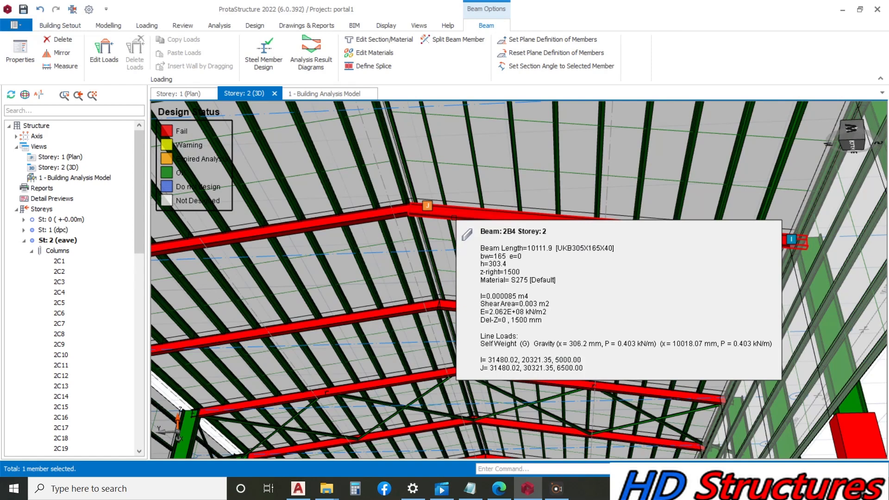
{"action": "right_click", "coordinate": [454, 218]}
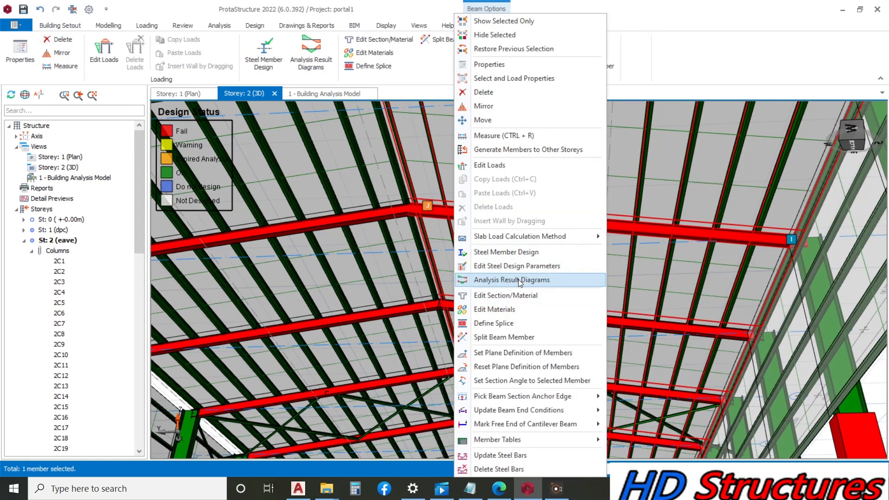
{"action": "left_click", "coordinate": [510, 250]}
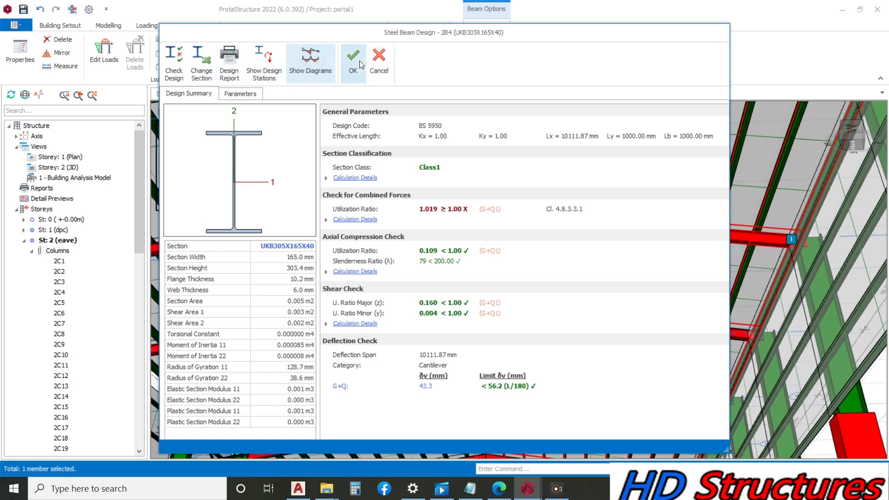
{"action": "left_click", "coordinate": [197, 57]}
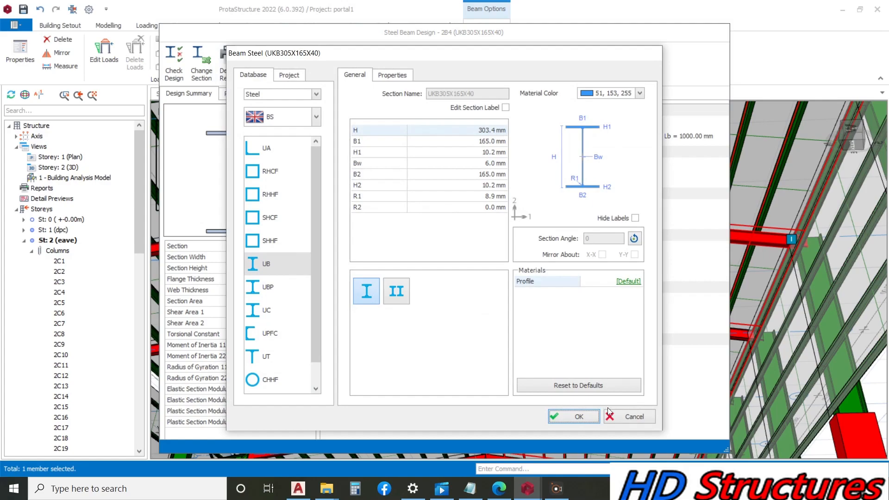
{"action": "left_click", "coordinate": [611, 419]}
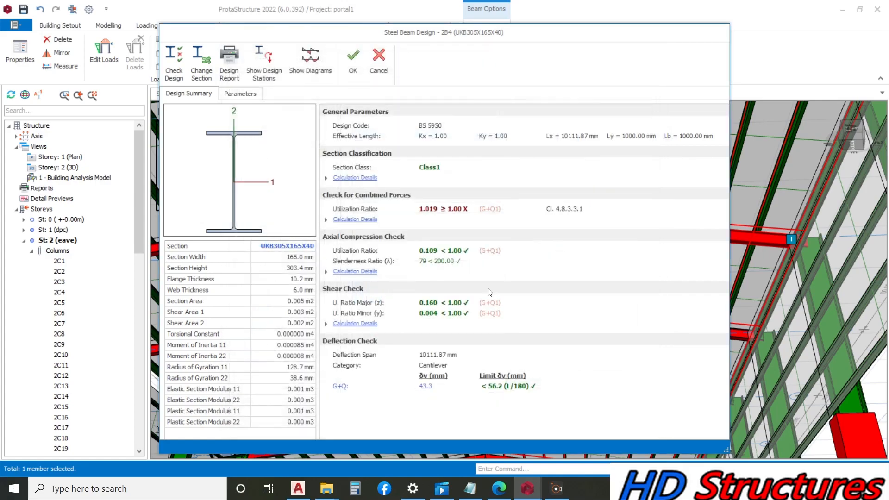
{"action": "left_click", "coordinate": [348, 77]}
Step: Run the interactive reinforcement design for storey 1 concrete column 1C13 and accept the 12Y16 bars
{"action": "mouse_move", "coordinate": [471, 258]}
{"action": "middle_mouse_down"}
{"action": "mouse_move", "coordinate": [298, 234]}
{"action": "mouse_move", "coordinate": [351, 278]}
{"action": "mouse_move", "coordinate": [437, 285]}
{"action": "mouse_move", "coordinate": [458, 315]}
{"action": "middle_mouse_up"}
{"action": "left_click", "coordinate": [500, 368]}
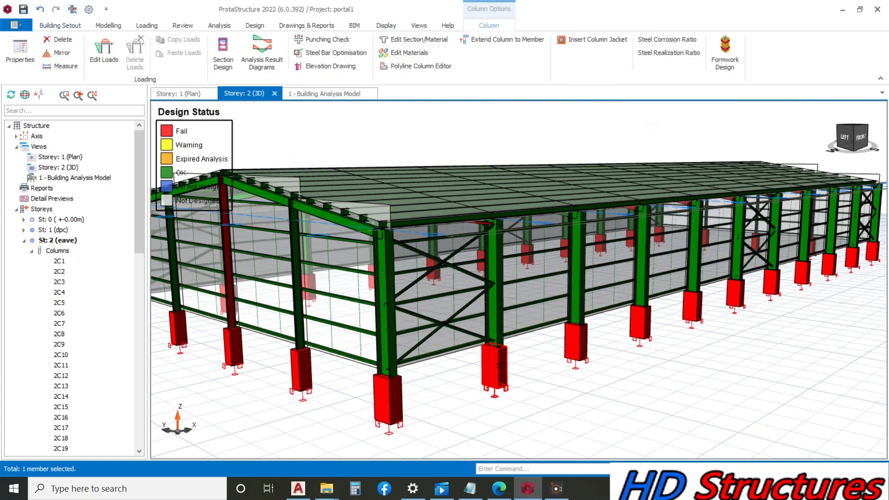
{"action": "right_click", "coordinate": [500, 368]}
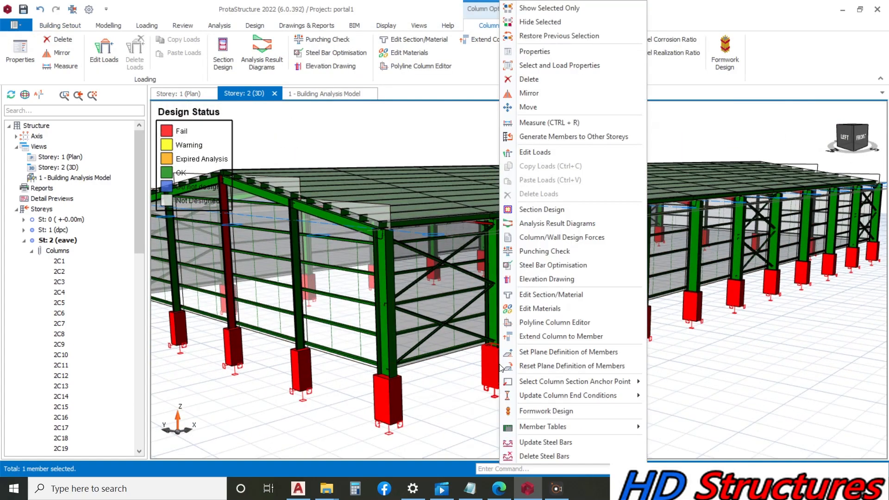
{"action": "left_click", "coordinate": [526, 214]}
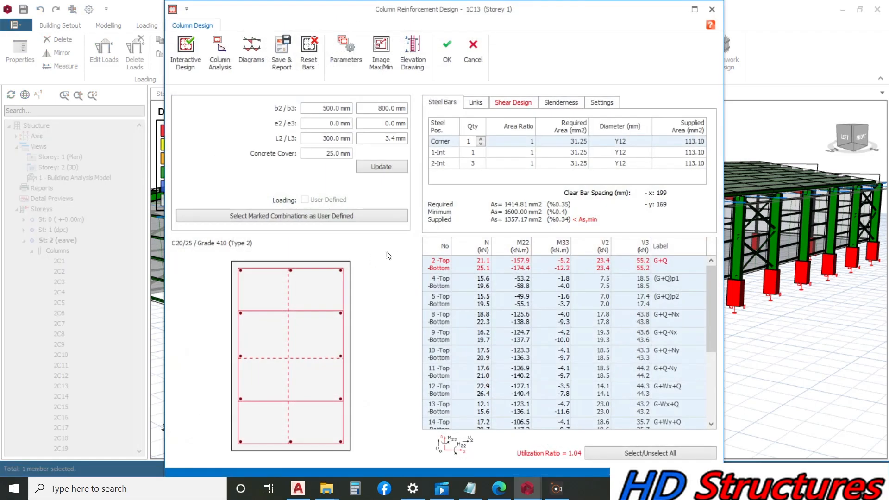
{"action": "left_click", "coordinate": [378, 172]}
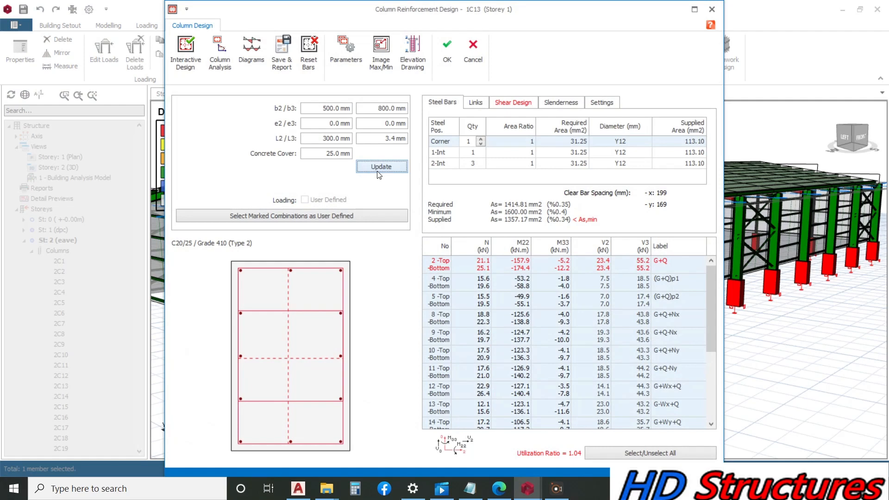
{"action": "left_click", "coordinate": [198, 68]}
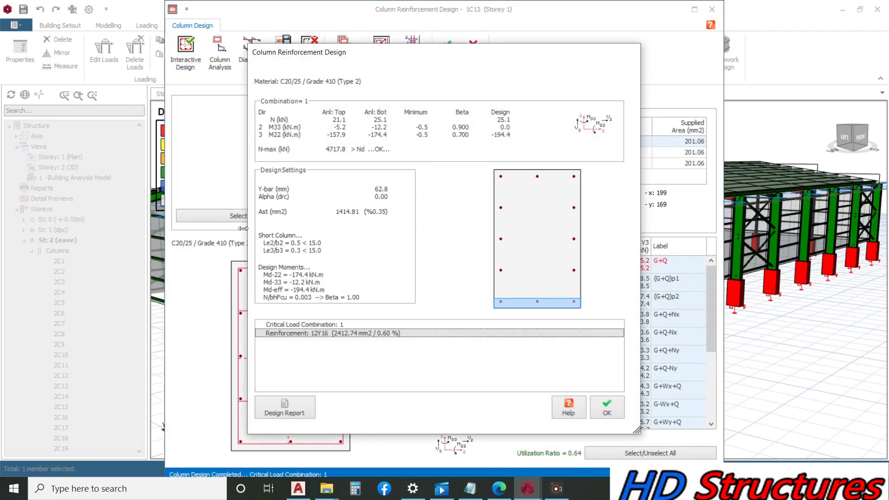
{"action": "left_click", "coordinate": [605, 407]}
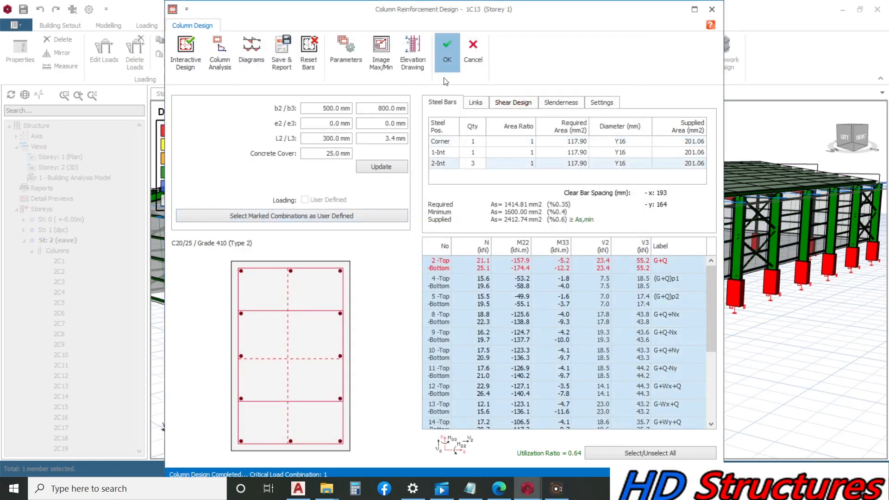
{"action": "left_click", "coordinate": [446, 51]}
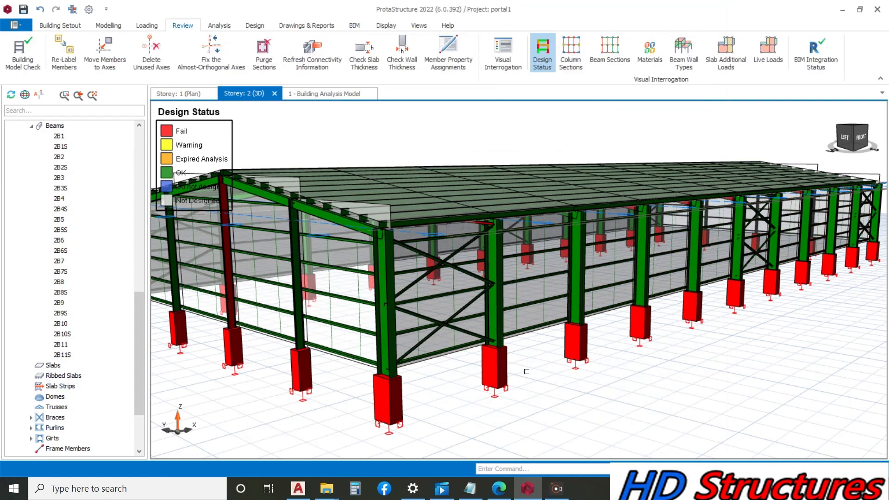
Step: Refresh the design status coloring of the members to include the redesigned concrete column
{"action": "middle_click_drag", "start_coordinate": [568, 368], "coordinate": [538, 349]}
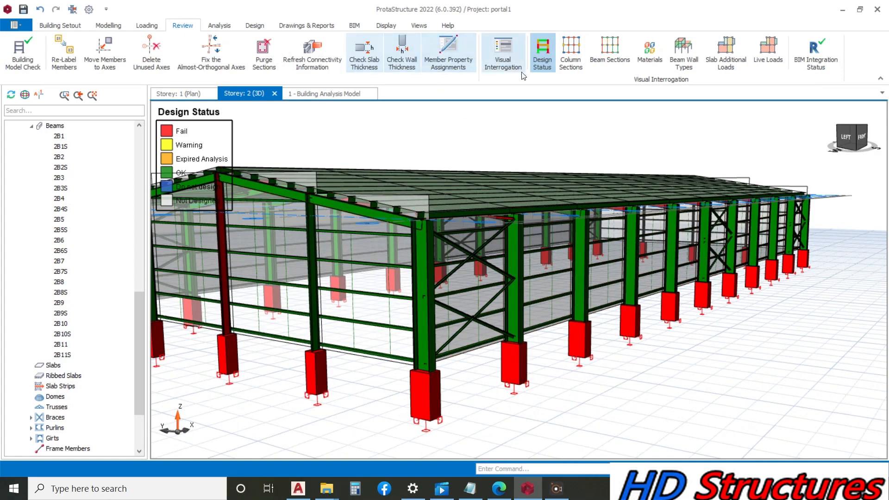
{"action": "left_click", "coordinate": [543, 52]}
{"action": "left_click", "coordinate": [545, 54]}
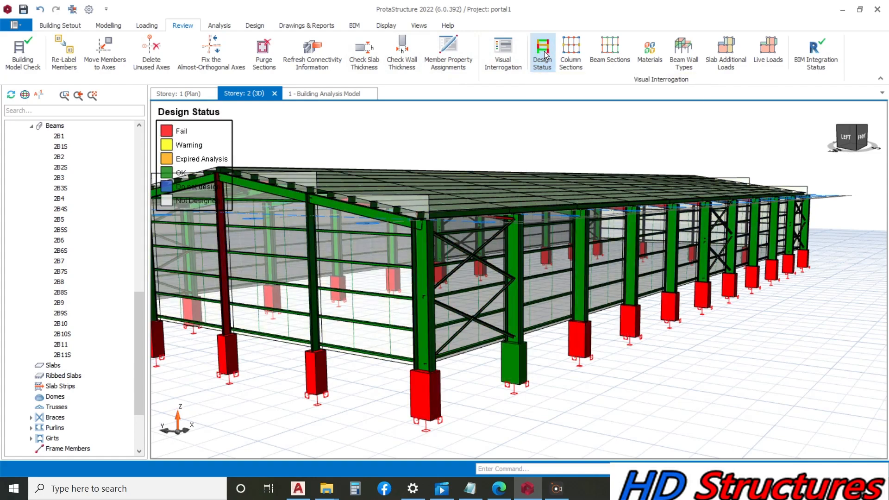
Step: Examine the redesigned concrete column stub and the neighbouring stubs in the 3D model for their design status
{"action": "scroll", "coordinate": [514, 317], "scroll_direction": "up", "scroll_amount": 3}
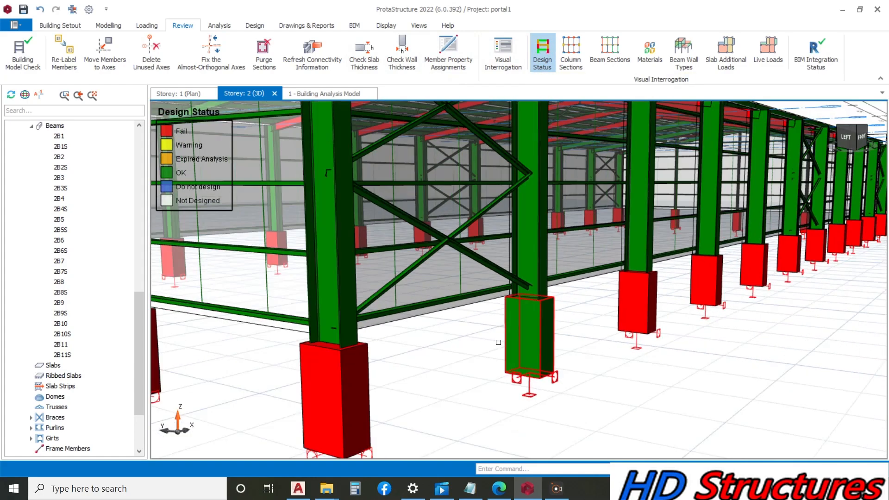
{"action": "mouse_move", "coordinate": [515, 316]}
{"action": "middle_mouse_down"}
{"action": "mouse_move", "coordinate": [556, 318]}
{"action": "mouse_move", "coordinate": [570, 279]}
{"action": "mouse_move", "coordinate": [519, 332]}
{"action": "middle_mouse_up"}
{"action": "scroll", "coordinate": [570, 279], "scroll_direction": "down", "scroll_amount": 5}
{"action": "scroll", "coordinate": [524, 324], "scroll_direction": "up", "scroll_amount": 5}
{"action": "mouse_move", "coordinate": [588, 266]}
{"action": "middle_mouse_down"}
{"action": "mouse_move", "coordinate": [510, 254]}
{"action": "mouse_move", "coordinate": [462, 213]}
{"action": "middle_mouse_up"}
{"action": "scroll", "coordinate": [510, 254], "scroll_direction": "down", "scroll_amount": 5}
{"action": "mouse_move", "coordinate": [532, 197]}
{"action": "middle_mouse_down"}
{"action": "mouse_move", "coordinate": [594, 173]}
{"action": "mouse_move", "coordinate": [648, 188]}
{"action": "middle_mouse_up"}
{"action": "middle_click_drag", "start_coordinate": [472, 204], "coordinate": [375, 190]}
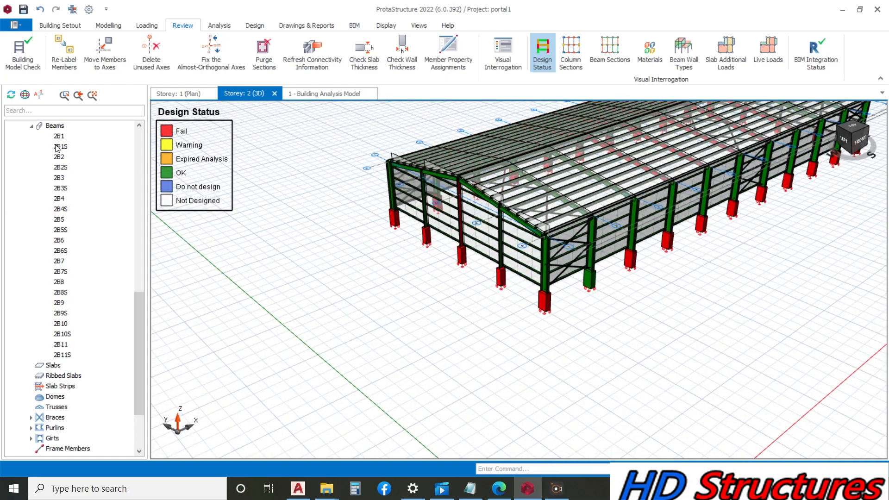
Step: Switch the plan view from storey 1 to storey 0 at foundation level
{"action": "scroll", "coordinate": [58, 148], "scroll_direction": "up", "scroll_amount": 12}
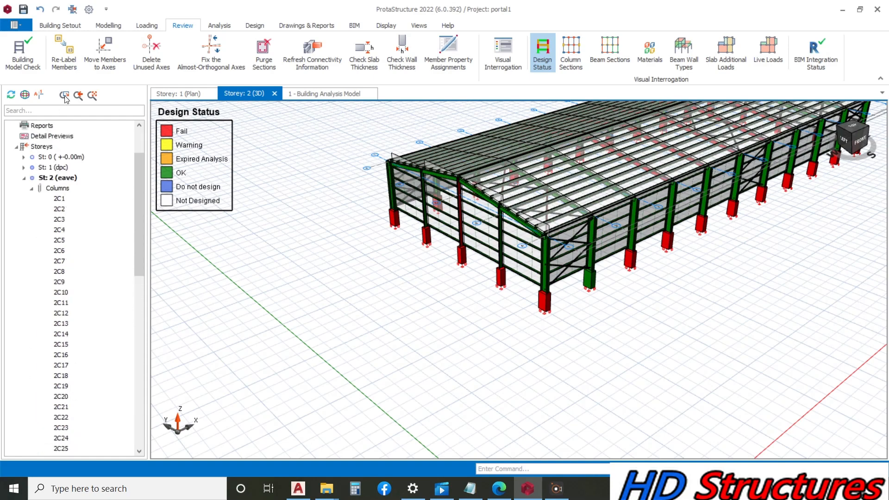
{"action": "left_click", "coordinate": [182, 94]}
{"action": "scroll", "coordinate": [315, 213], "scroll_direction": "down", "scroll_amount": 4}
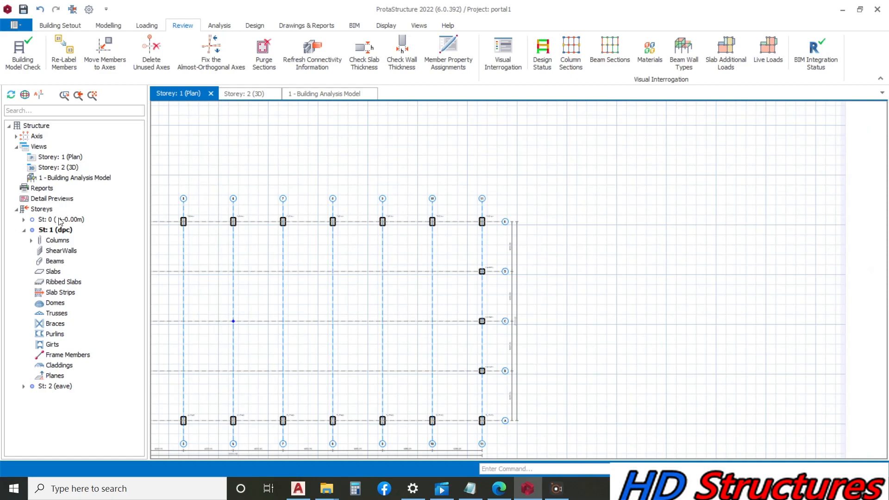
{"action": "double_click", "coordinate": [60, 219]}
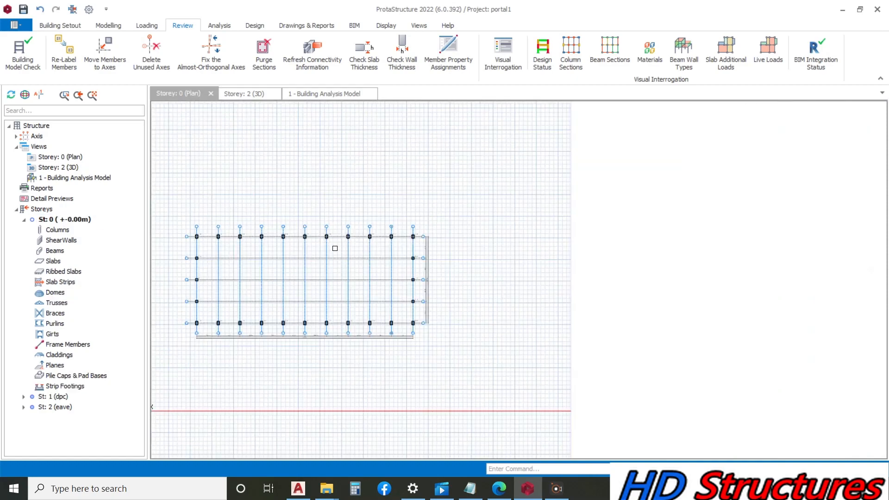
Step: Review the pad footing design for column 1C10 at gridlines 10 and E, and cancel without inserting the footing
{"action": "scroll", "coordinate": [335, 249], "scroll_direction": "up", "scroll_amount": 3}
{"action": "left_click", "coordinate": [472, 223]}
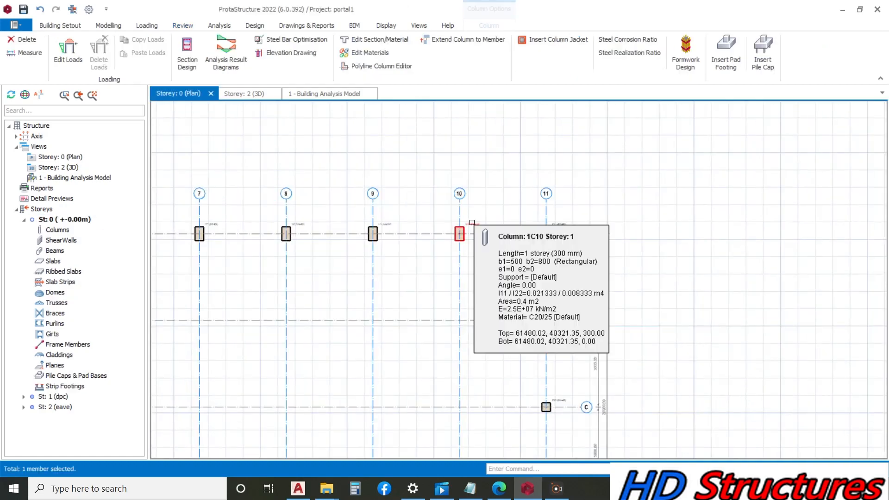
{"action": "right_click", "coordinate": [471, 223]}
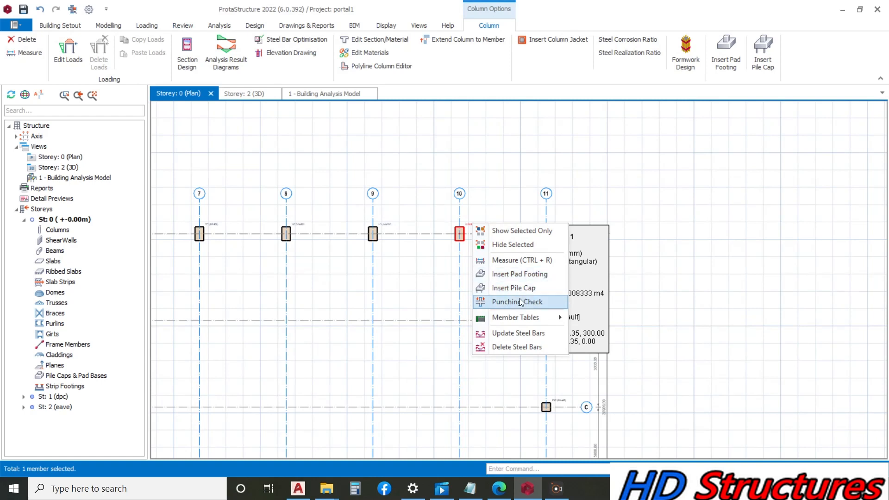
{"action": "key", "text": "Escape"}
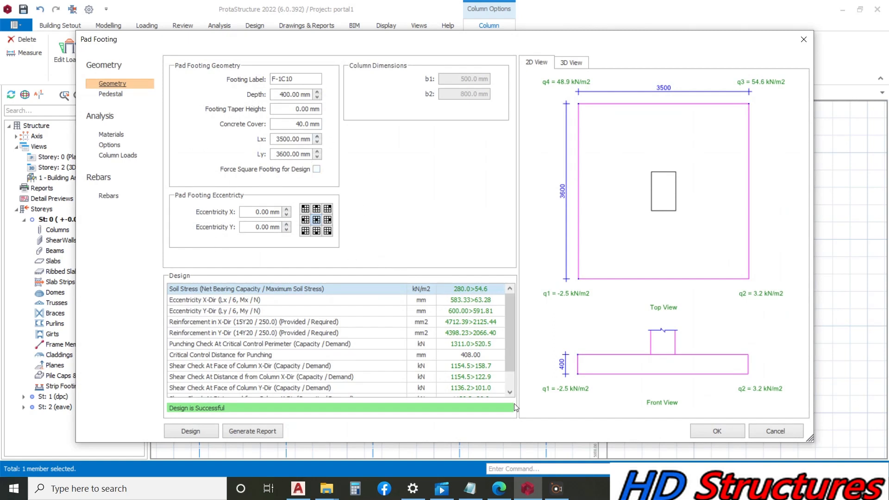
{"action": "left_click", "coordinate": [764, 430]}
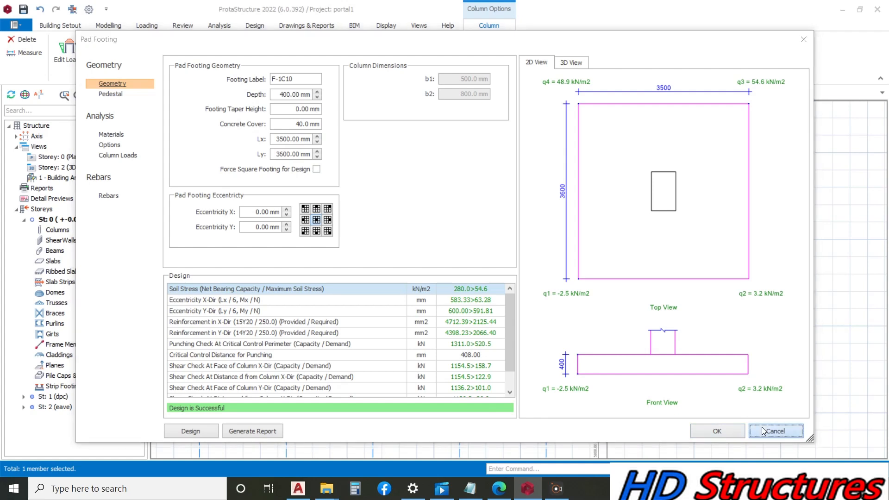
Step: Examine the column layout along the gridlines of the storey 0 plan
{"action": "scroll", "coordinate": [477, 211], "scroll_direction": "down", "scroll_amount": 5}
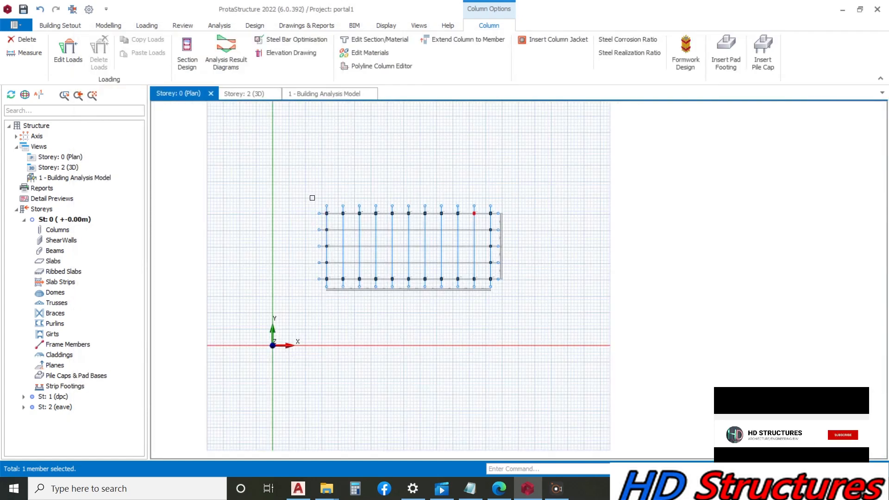
{"action": "scroll", "coordinate": [417, 217], "scroll_direction": "up", "scroll_amount": 1}
{"action": "scroll", "coordinate": [442, 229], "scroll_direction": "up", "scroll_amount": 5}
{"action": "scroll", "coordinate": [599, 191], "scroll_direction": "up", "scroll_amount": 1}
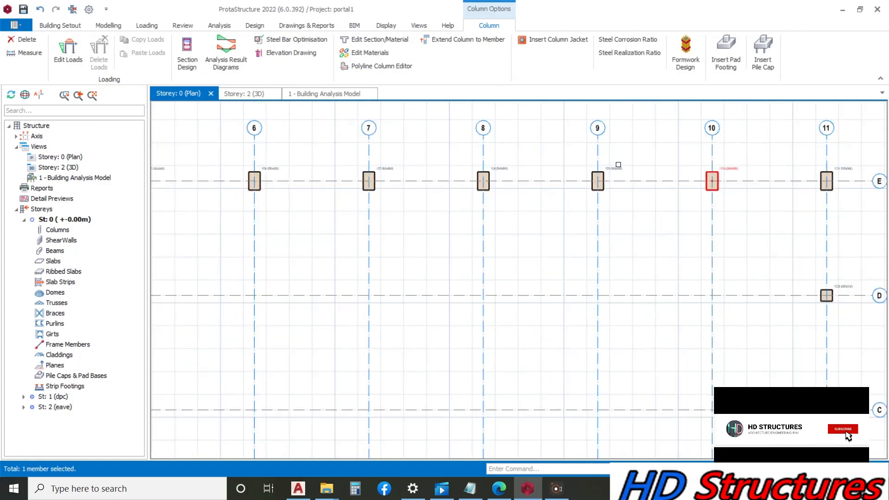
{"action": "scroll", "coordinate": [489, 171], "scroll_direction": "down", "scroll_amount": 3}
{"action": "scroll", "coordinate": [610, 170], "scroll_direction": "up", "scroll_amount": 3}
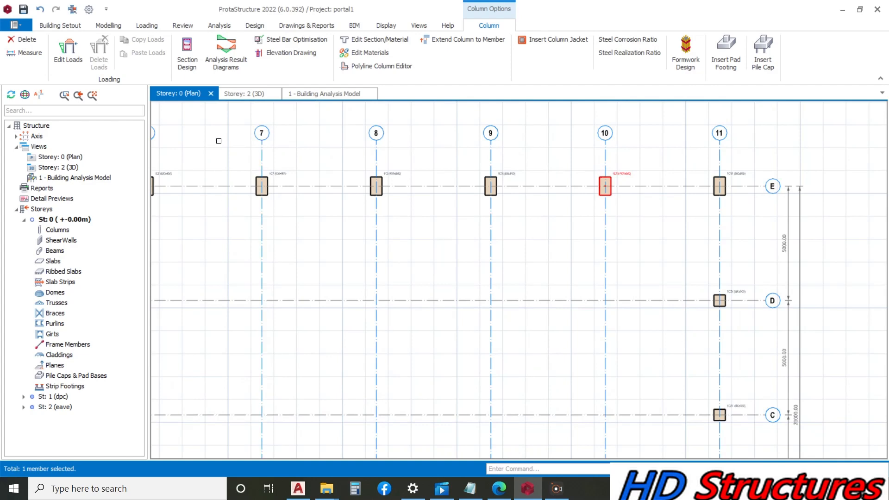
{"action": "scroll", "coordinate": [221, 149], "scroll_direction": "down", "scroll_amount": 4}
{"action": "scroll", "coordinate": [279, 213], "scroll_direction": "up", "scroll_amount": 1}
{"action": "scroll", "coordinate": [202, 253], "scroll_direction": "down", "scroll_amount": 3}
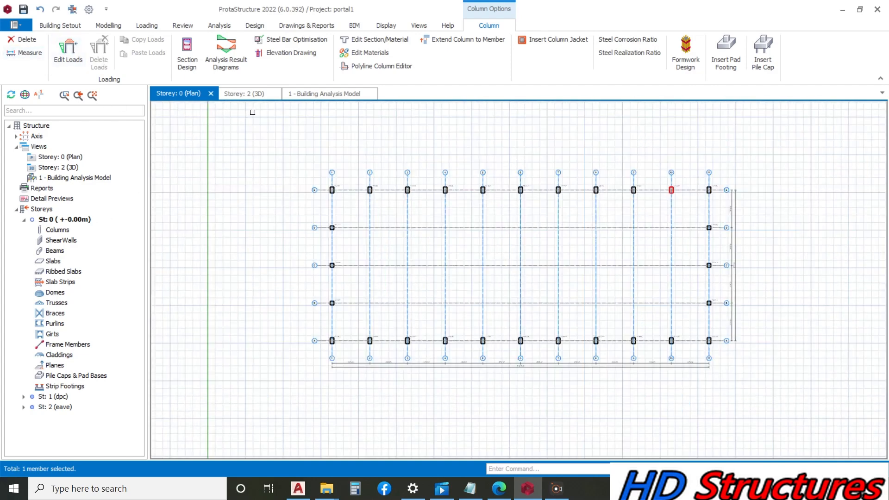
Step: Return to the 3D model and review the batch design checks of all steel columns and steel beams, closing each list
{"action": "left_click", "coordinate": [244, 94]}
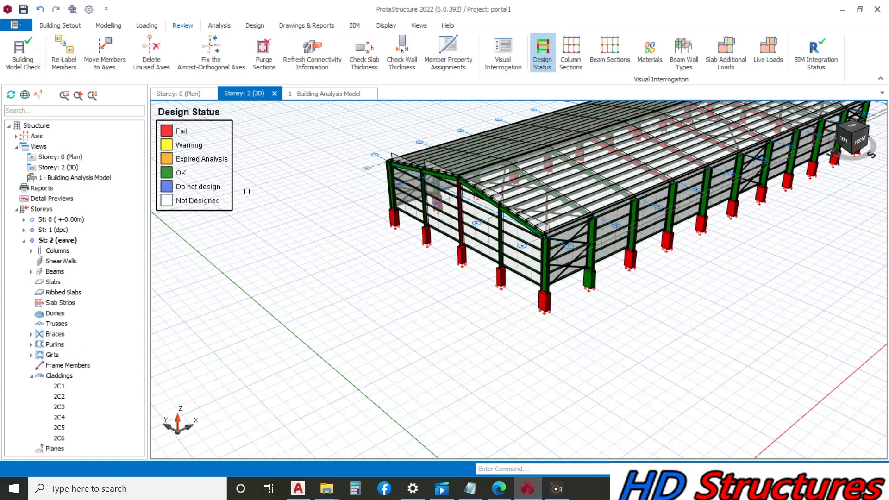
{"action": "left_click", "coordinate": [250, 27]}
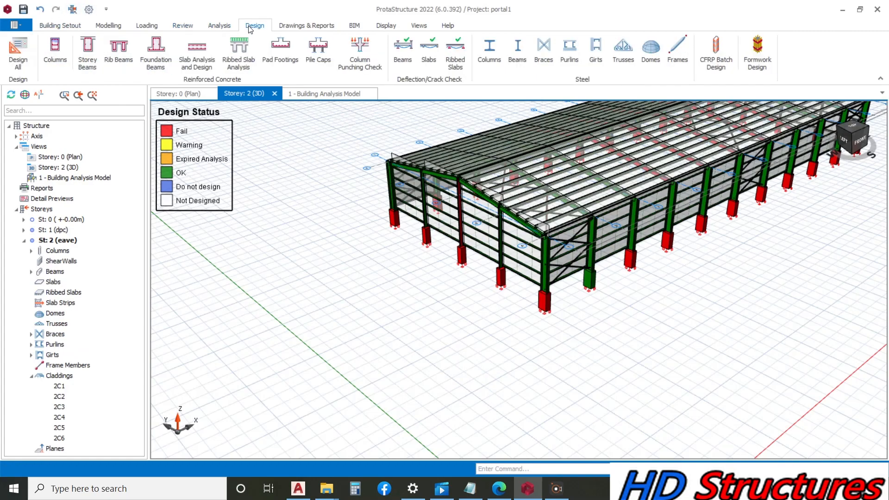
{"action": "left_click", "coordinate": [488, 63]}
{"action": "scroll", "coordinate": [494, 226], "scroll_direction": "down", "scroll_amount": 1}
{"action": "scroll", "coordinate": [500, 233], "scroll_direction": "up", "scroll_amount": 1}
{"action": "scroll", "coordinate": [539, 268], "scroll_direction": "down", "scroll_amount": 1}
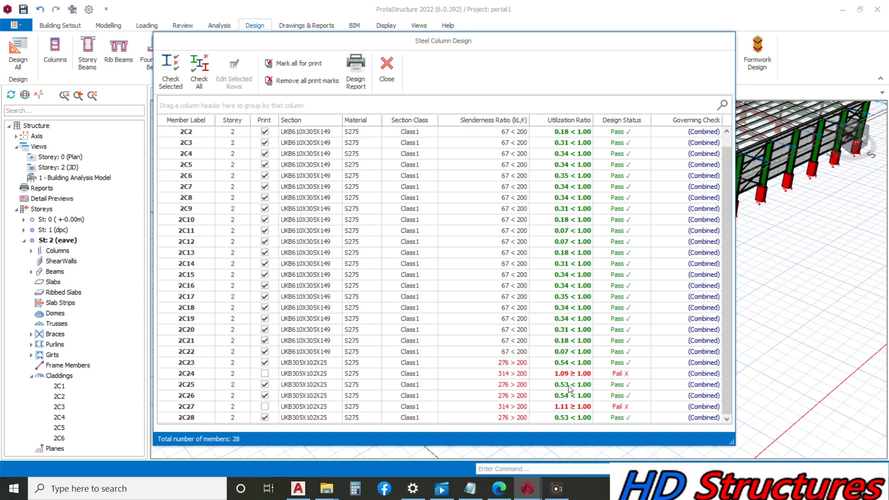
{"action": "scroll", "coordinate": [571, 389], "scroll_direction": "up", "scroll_amount": 1}
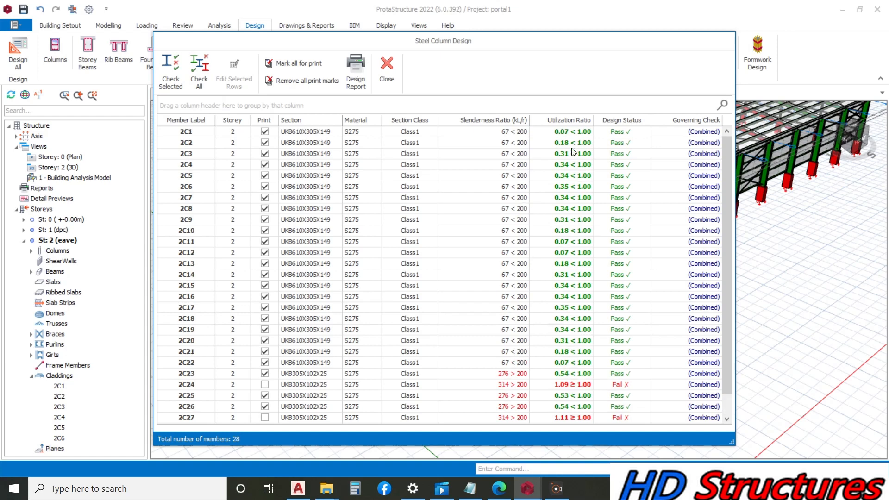
{"action": "left_click", "coordinate": [393, 72]}
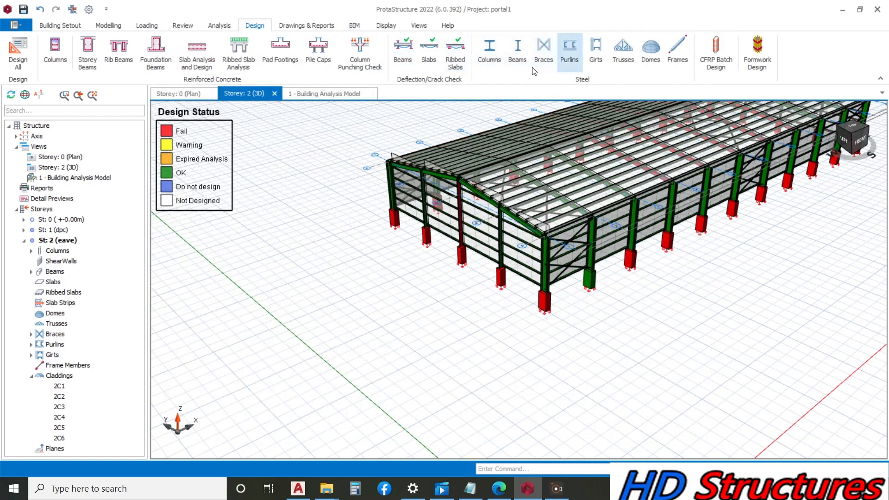
{"action": "left_click", "coordinate": [518, 64]}
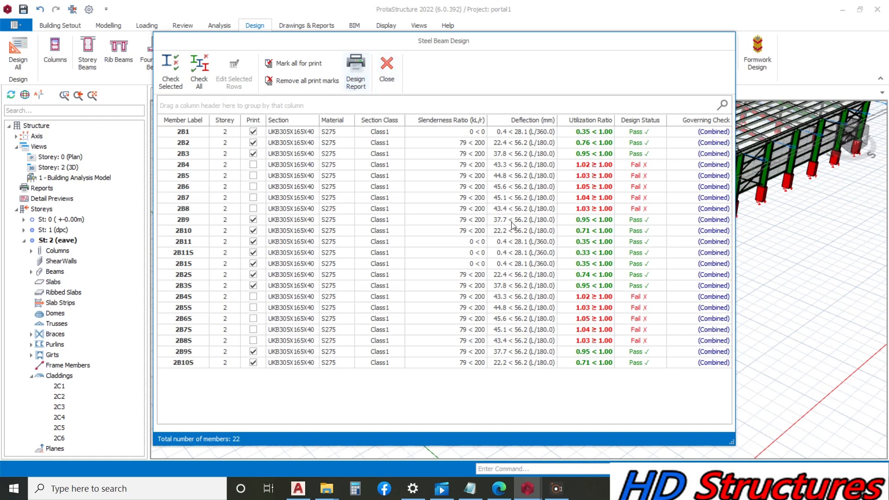
{"action": "left_click", "coordinate": [386, 80]}
{"action": "mouse_move", "coordinate": [571, 245]}
{"action": "middle_mouse_down"}
{"action": "mouse_move", "coordinate": [644, 238]}
{"action": "mouse_move", "coordinate": [580, 231]}
{"action": "middle_mouse_up"}
{"action": "scroll", "coordinate": [607, 160], "scroll_direction": "up", "scroll_amount": 6}
{"action": "right_click_drag", "start_coordinate": [579, 231], "coordinate": [596, 254]}
{"action": "left_click", "coordinate": [471, 191]}
{"action": "middle_click_drag", "start_coordinate": [470, 191], "coordinate": [406, 192]}
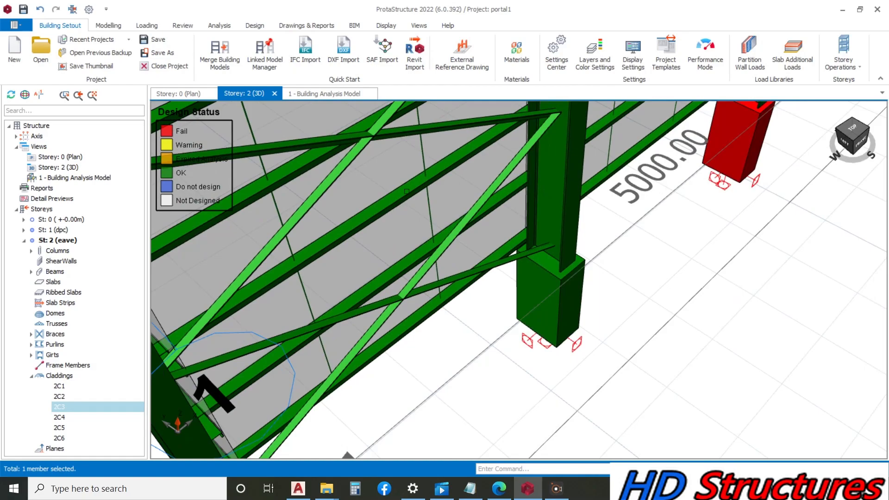
{"action": "scroll", "coordinate": [406, 191], "scroll_direction": "down", "scroll_amount": 4}
{"action": "mouse_move", "coordinate": [459, 191]}
{"action": "right_mouse_down"}
{"action": "mouse_move", "coordinate": [488, 144]}
{"action": "mouse_move", "coordinate": [474, 143]}
{"action": "mouse_move", "coordinate": [513, 168]}
{"action": "mouse_move", "coordinate": [477, 145]}
{"action": "right_mouse_up"}
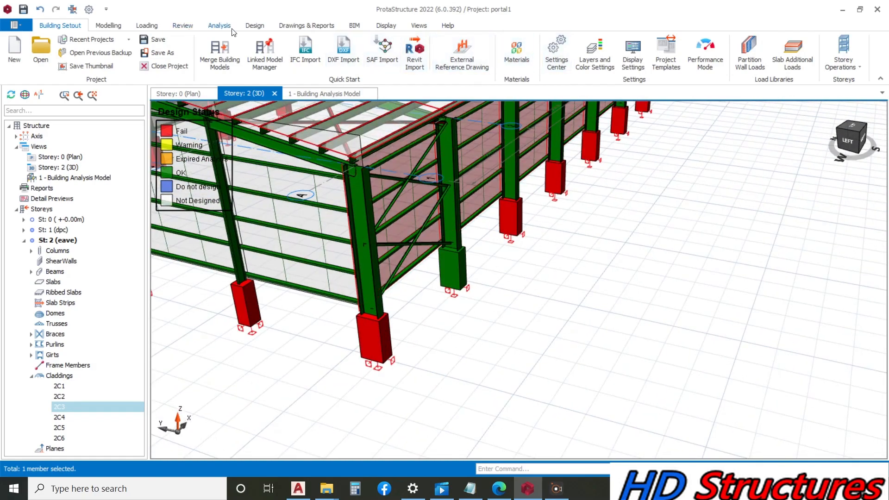
Step: Review the batch design checks of the steel purlins and close the list
{"action": "left_click", "coordinate": [255, 26]}
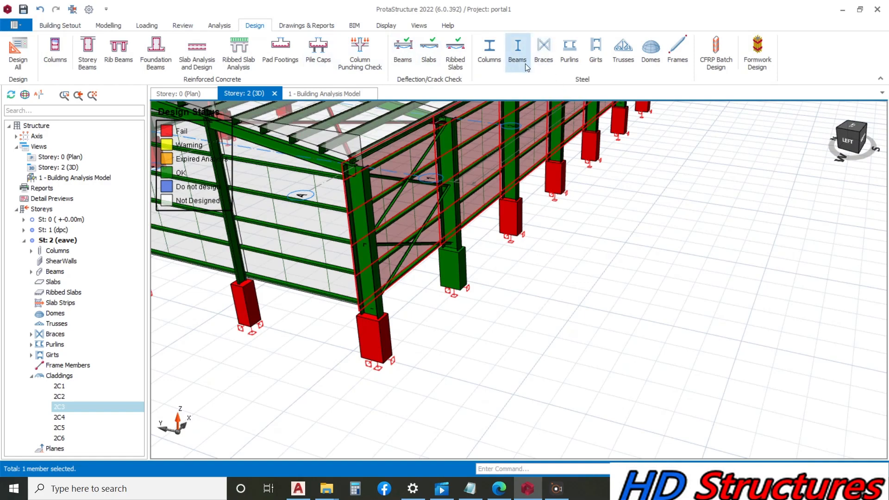
{"action": "left_click", "coordinate": [575, 60]}
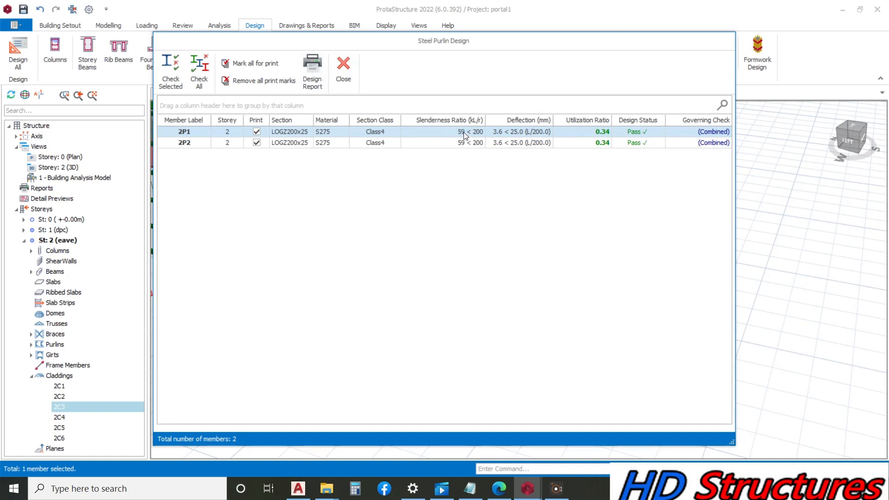
{"action": "left_click", "coordinate": [343, 71]}
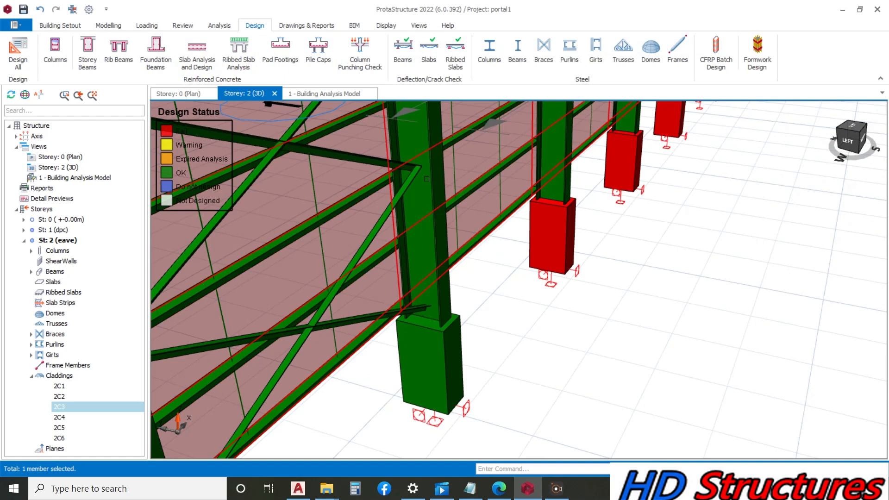
Step: Review the steel member design of storey 2 column 2C13, accept it and clear the selection
{"action": "left_click", "coordinate": [429, 175]}
{"action": "right_click", "coordinate": [429, 176]}
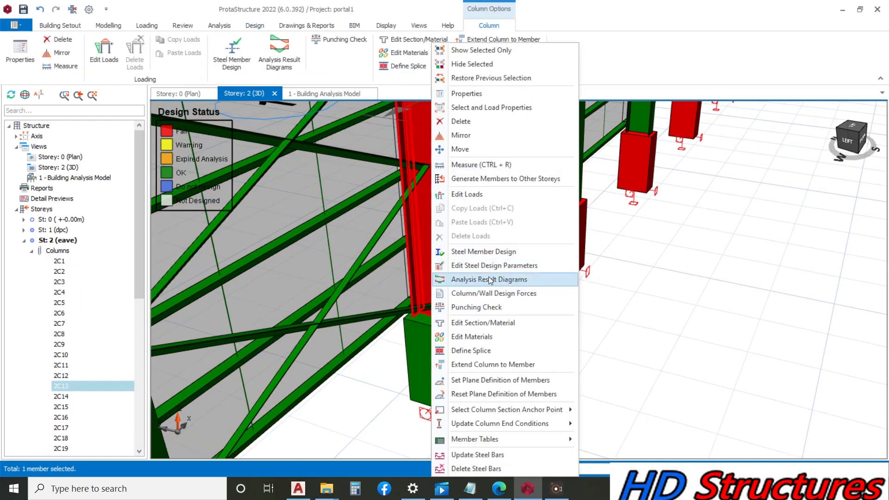
{"action": "left_click", "coordinate": [493, 255]}
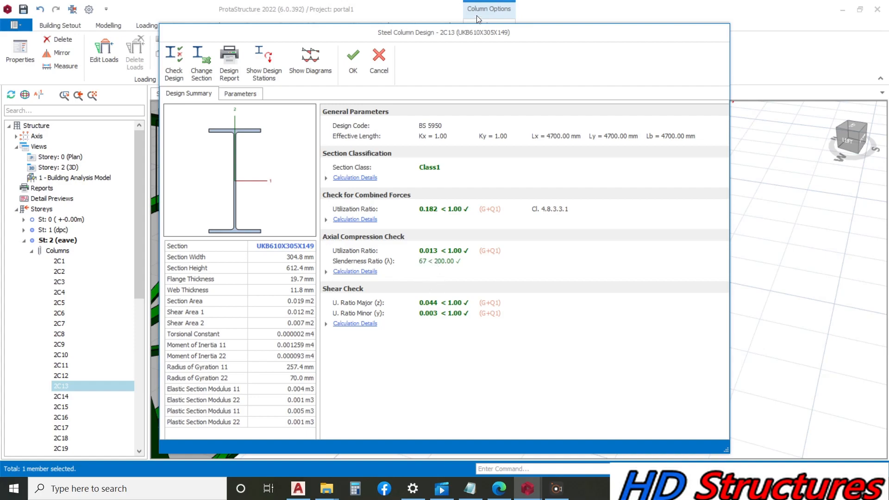
{"action": "left_click", "coordinate": [352, 62]}
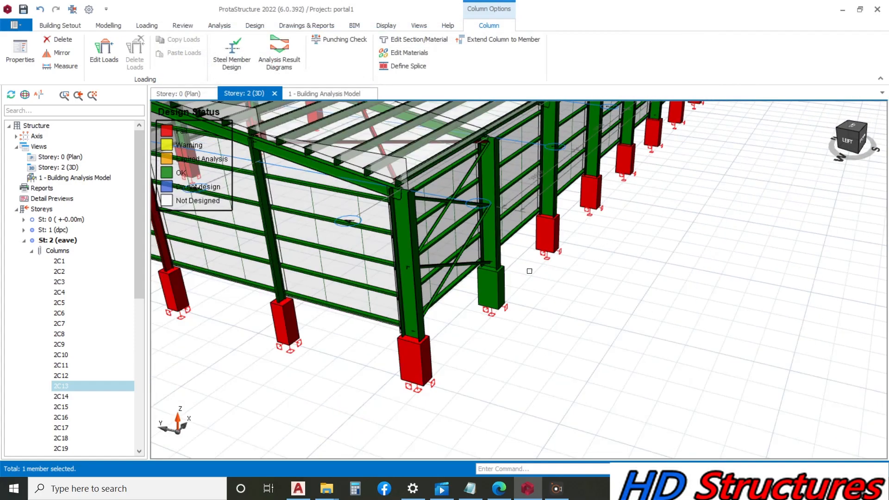
{"action": "key", "text": "Escape"}
Step: Save the portal frame project
{"action": "scroll", "coordinate": [519, 201], "scroll_direction": "down", "scroll_amount": 4}
{"action": "mouse_move", "coordinate": [519, 201]}
{"action": "middle_mouse_down"}
{"action": "mouse_move", "coordinate": [461, 177]}
{"action": "mouse_move", "coordinate": [515, 198]}
{"action": "middle_mouse_up"}
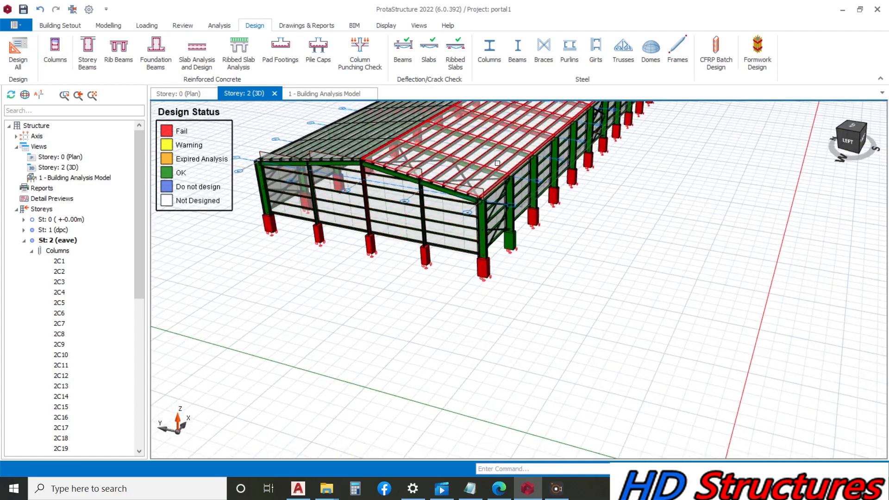
{"action": "mouse_move", "coordinate": [538, 148]}
{"action": "middle_mouse_down"}
{"action": "mouse_move", "coordinate": [520, 279]}
{"action": "mouse_move", "coordinate": [373, 242]}
{"action": "middle_mouse_up"}
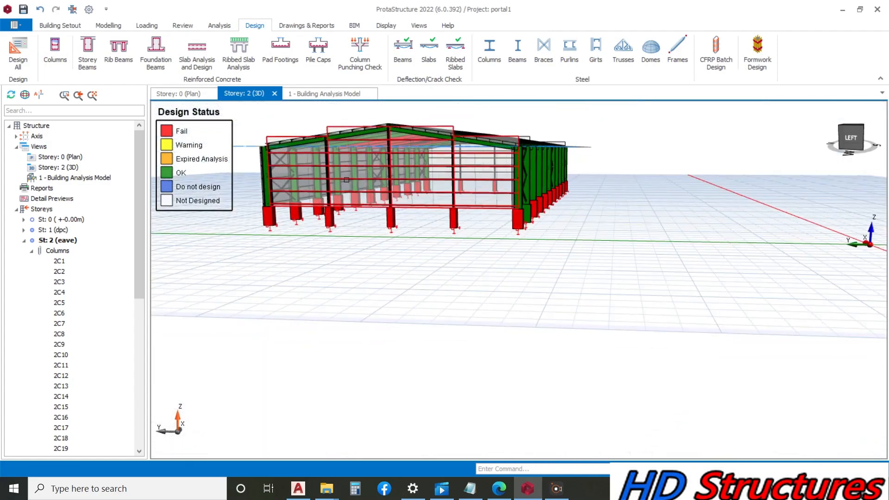
{"action": "mouse_move", "coordinate": [466, 149]}
{"action": "middle_mouse_down"}
{"action": "mouse_move", "coordinate": [458, 200]}
{"action": "mouse_move", "coordinate": [351, 199]}
{"action": "mouse_move", "coordinate": [324, 185]}
{"action": "middle_mouse_up"}
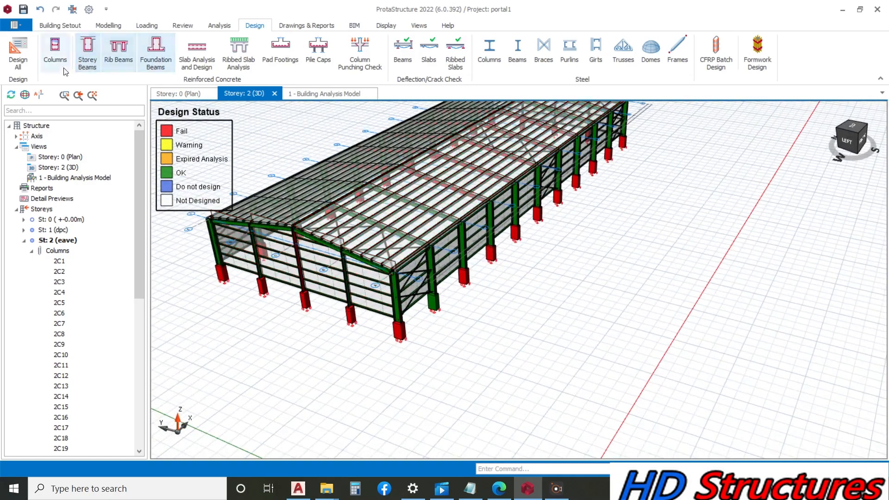
{"action": "left_click", "coordinate": [23, 9]}
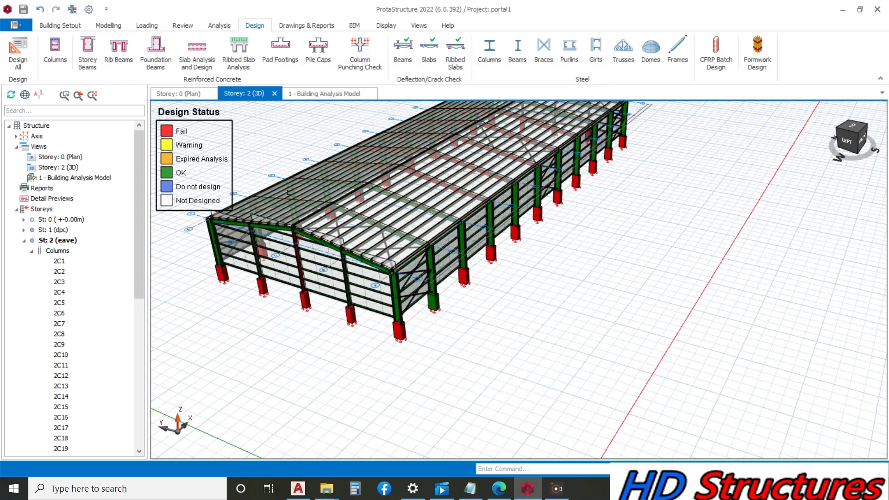
{"action": "mouse_move", "coordinate": [517, 234]}
{"action": "middle_mouse_down"}
{"action": "mouse_move", "coordinate": [484, 220]}
{"action": "mouse_move", "coordinate": [534, 222]}
{"action": "middle_mouse_up"}
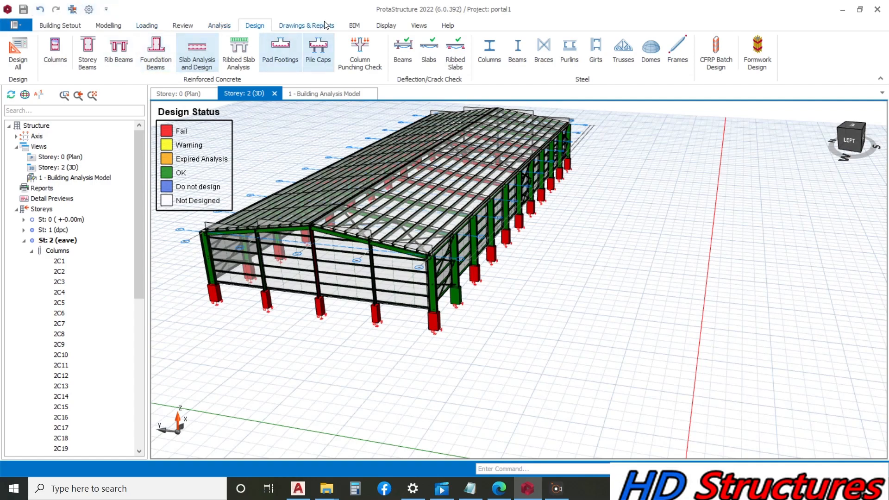
{"action": "mouse_move", "coordinate": [519, 279]}
{"action": "middle_mouse_down"}
{"action": "mouse_move", "coordinate": [467, 252]}
{"action": "mouse_move", "coordinate": [509, 259]}
{"action": "middle_mouse_up"}
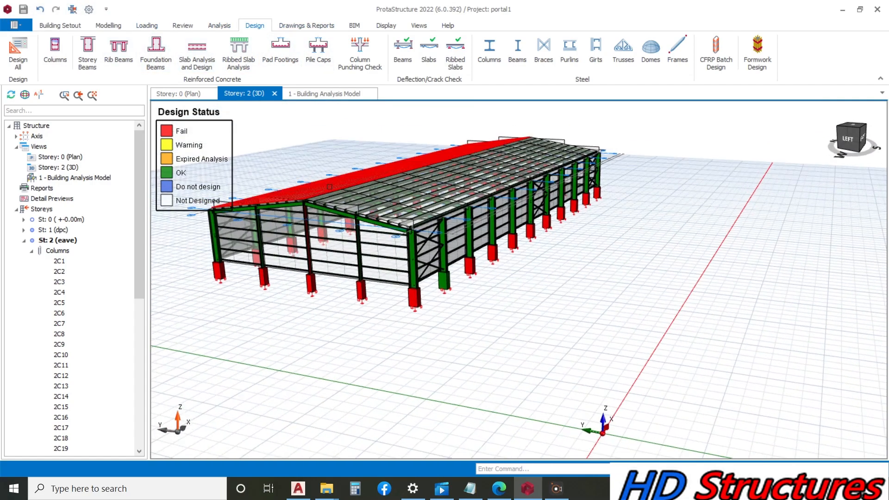
{"action": "mouse_move", "coordinate": [302, 154]}
{"action": "middle_mouse_down"}
{"action": "mouse_move", "coordinate": [344, 160]}
{"action": "mouse_move", "coordinate": [302, 161]}
{"action": "middle_mouse_up"}
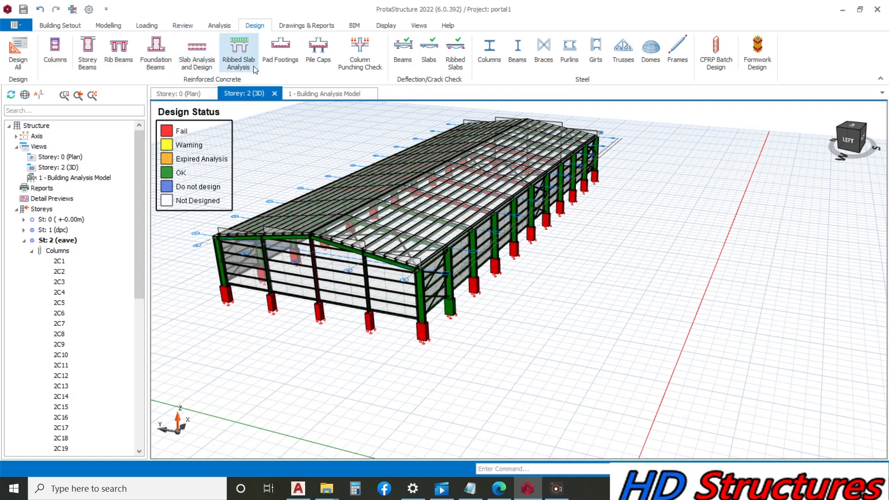
{"action": "middle_click_drag", "start_coordinate": [311, 157], "coordinate": [308, 145]}
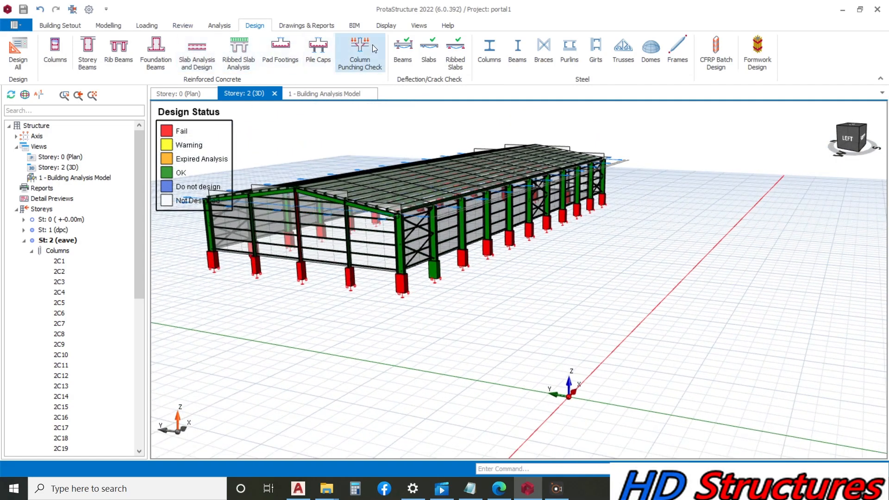
{"action": "middle_click_drag", "start_coordinate": [441, 358], "coordinate": [321, 155]}
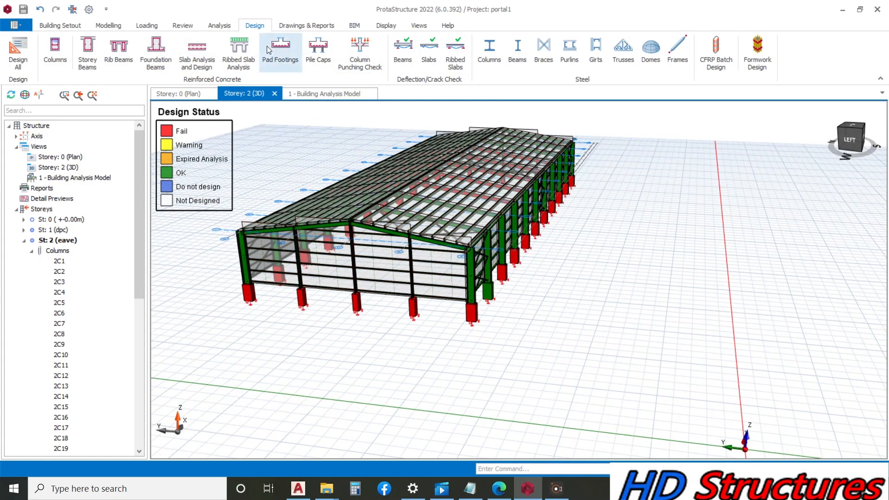
{"action": "left_click", "coordinate": [354, 26]}
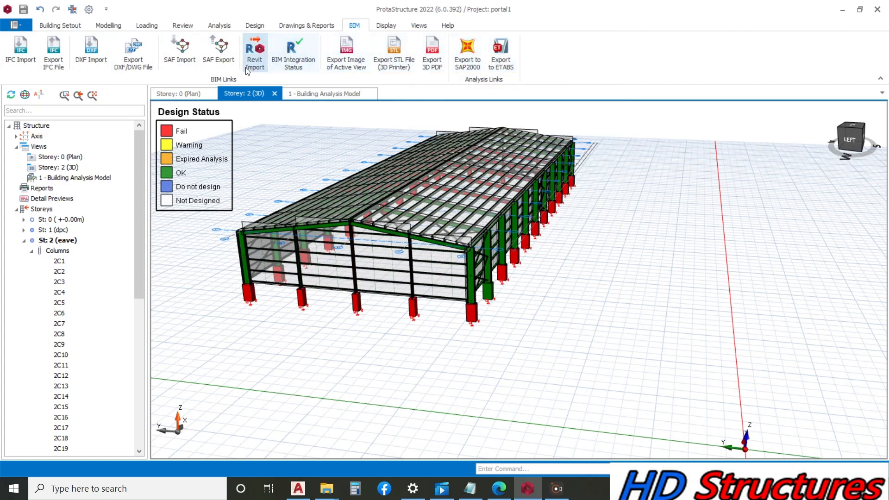
{"action": "left_click", "coordinate": [390, 26]}
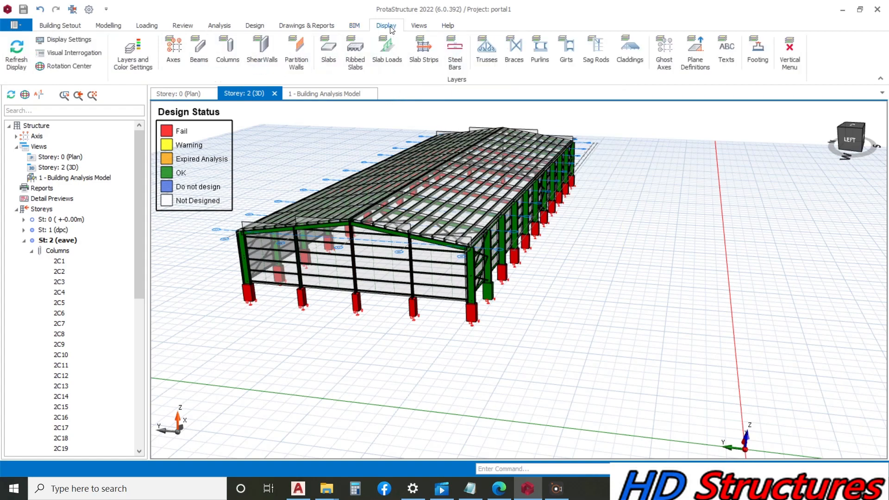
{"action": "left_click", "coordinate": [219, 26]}
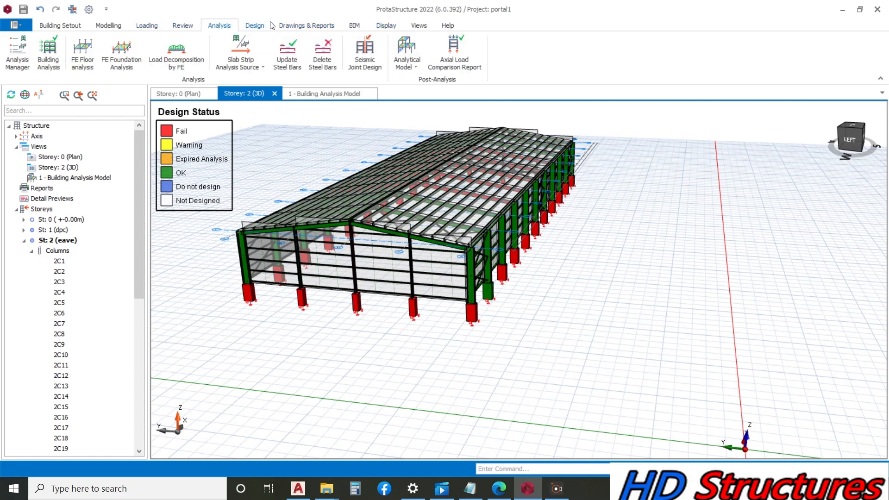
{"action": "left_click", "coordinate": [313, 28]}
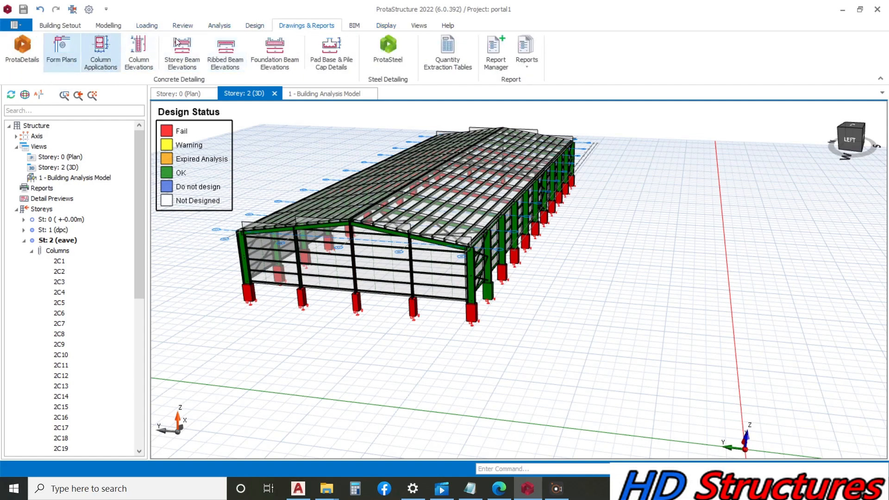